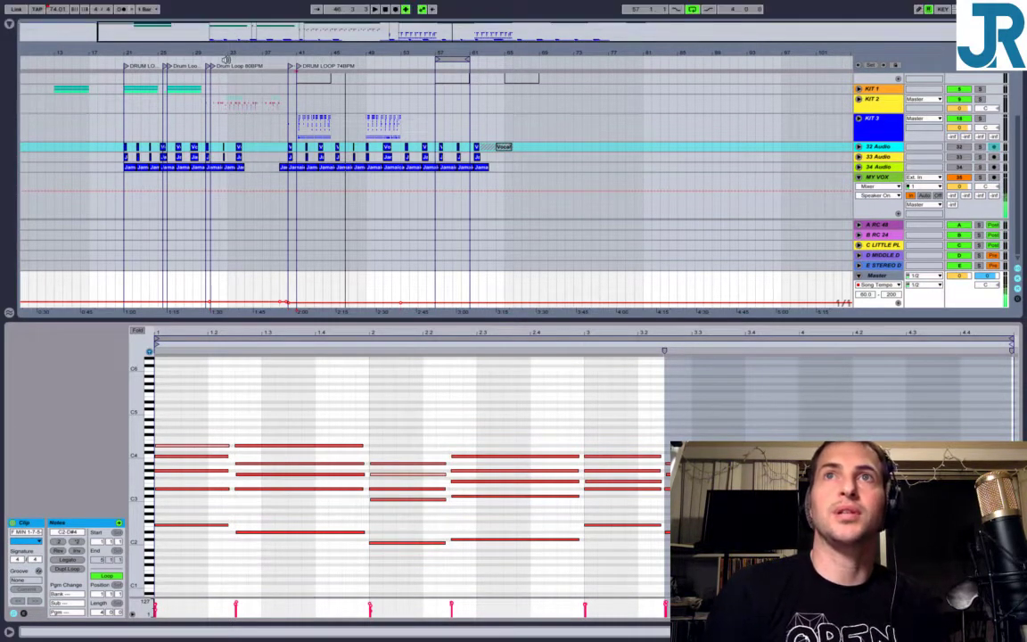
Select the loop range at bars 57–61 and survey the arrangement's tracks, locators and clips.
click(455, 60)
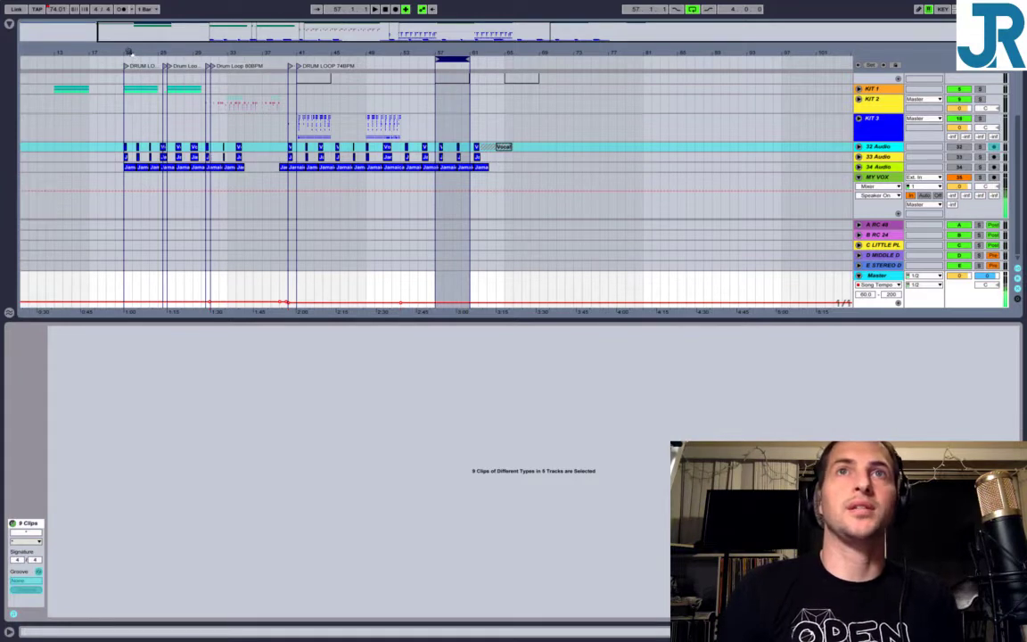
mouse_move(114, 52)
mouse_down()
mouse_move(114, 89)
mouse_move(120, 56)
mouse_up()
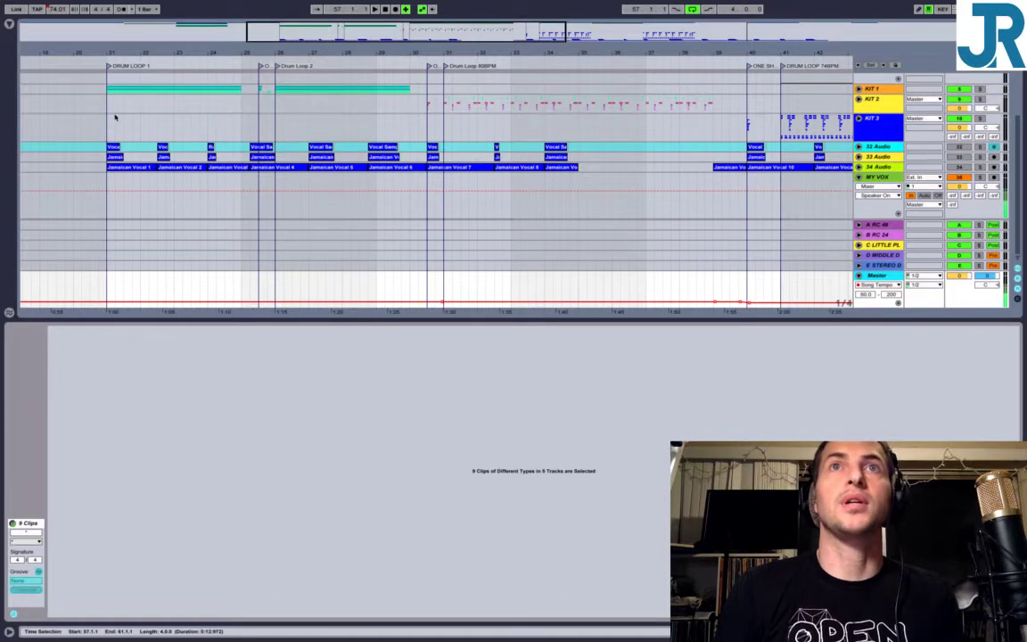
scroll(114, 117, up, 3)
scroll(114, 116, left, 10)
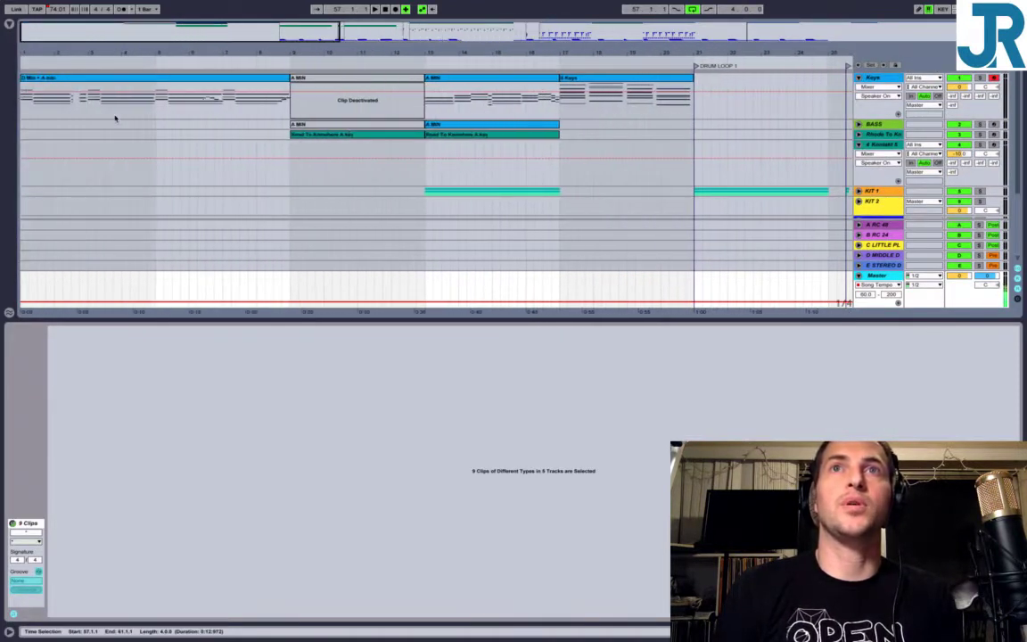
scroll(121, 111, right, 15)
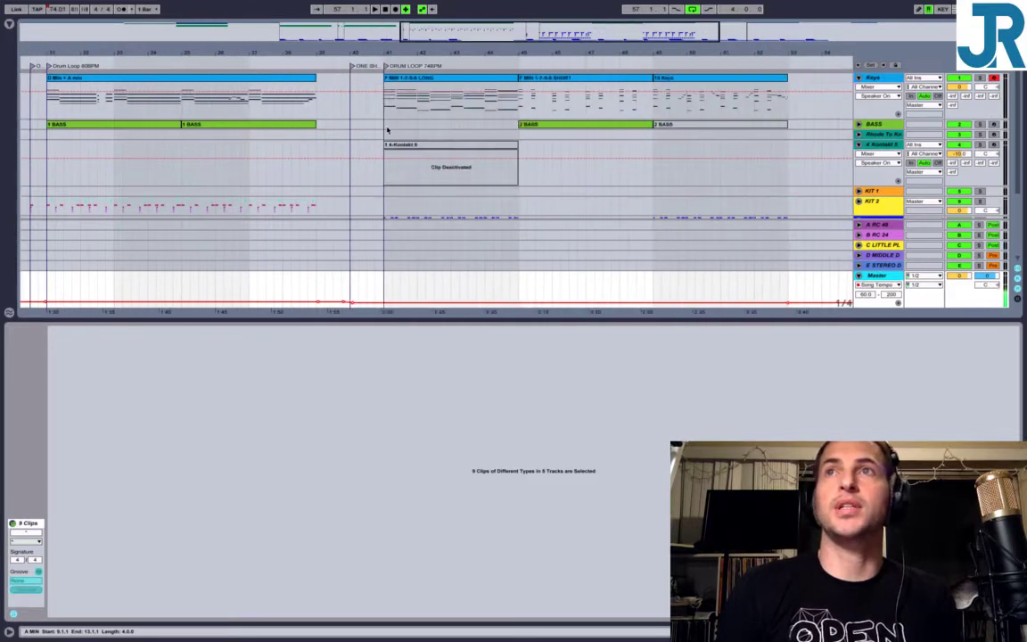
drag(395, 51, 376, 18)
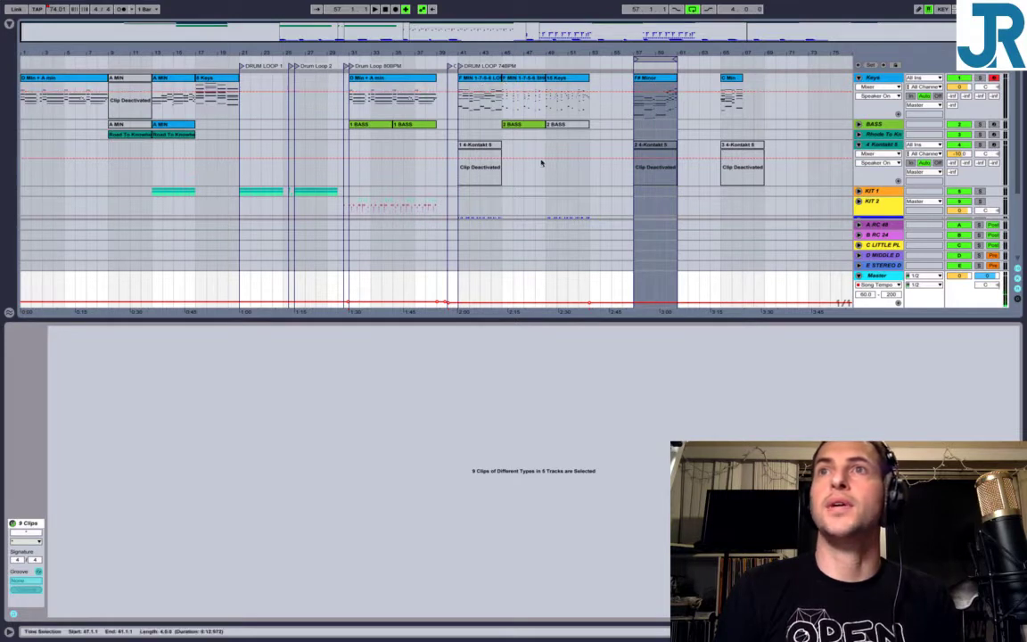
scroll(701, 174, down, 4)
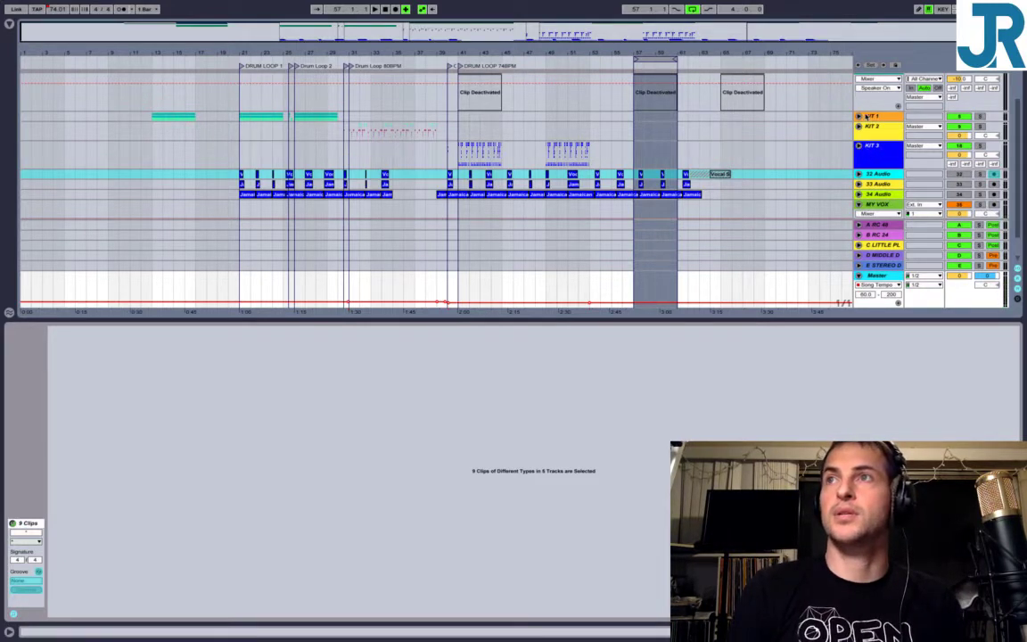
click(864, 117)
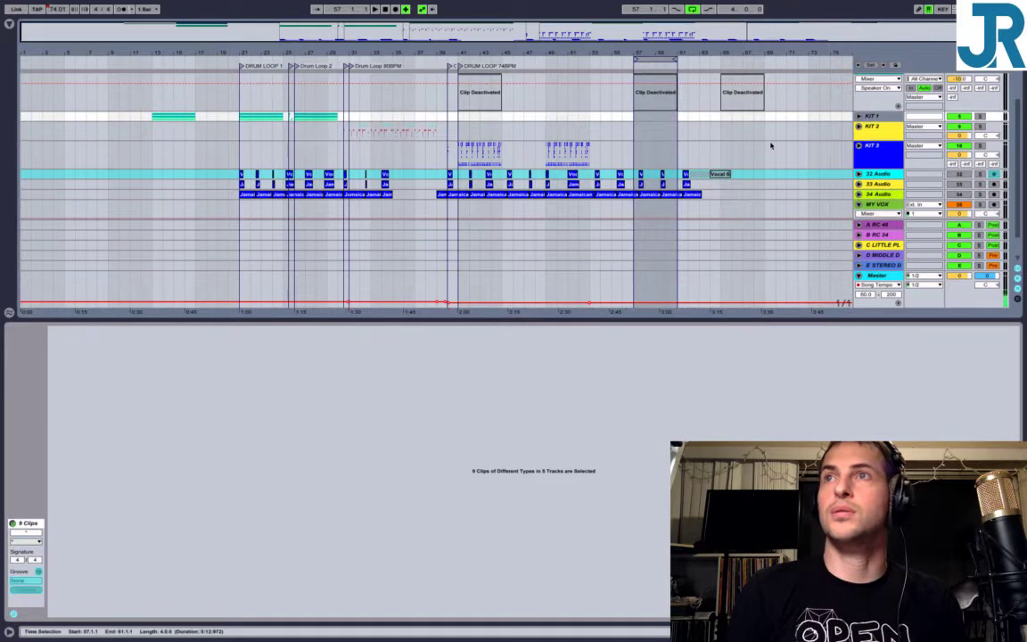
Open the C Min clip at bar 65 and the F# Minor clip at bar 57 on the Keys track to examine their notes.
scroll(770, 144, up, 3)
click(732, 76)
drag(666, 50, 670, 149)
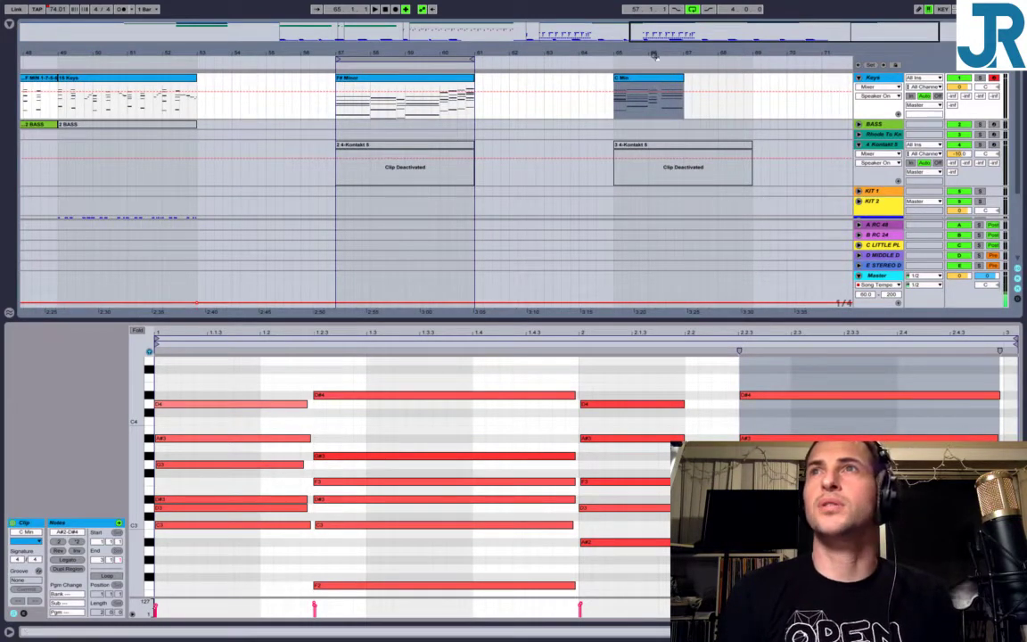
drag(652, 52, 551, 52)
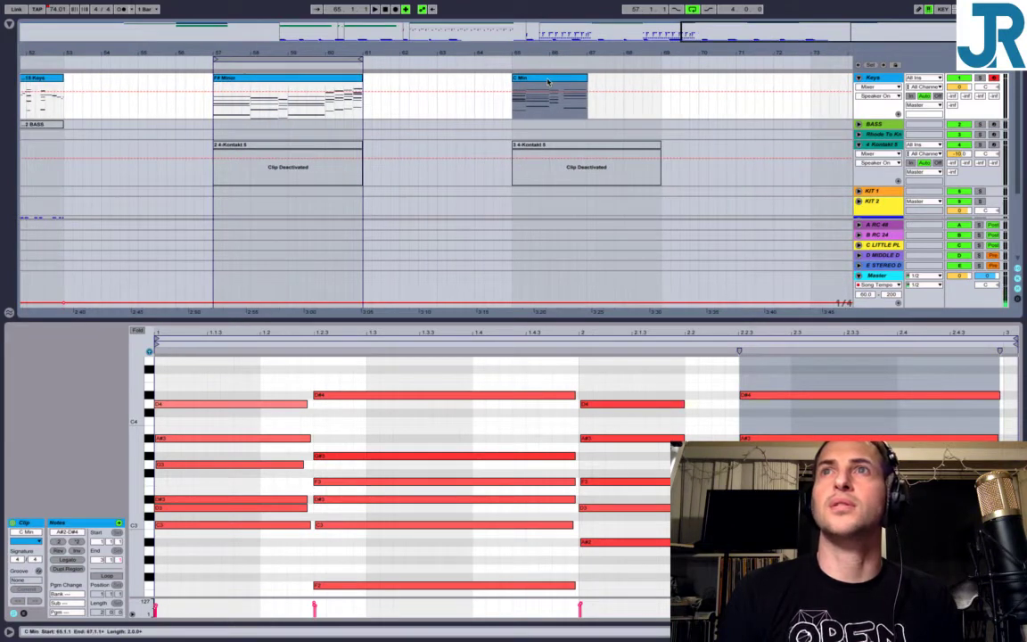
click(311, 80)
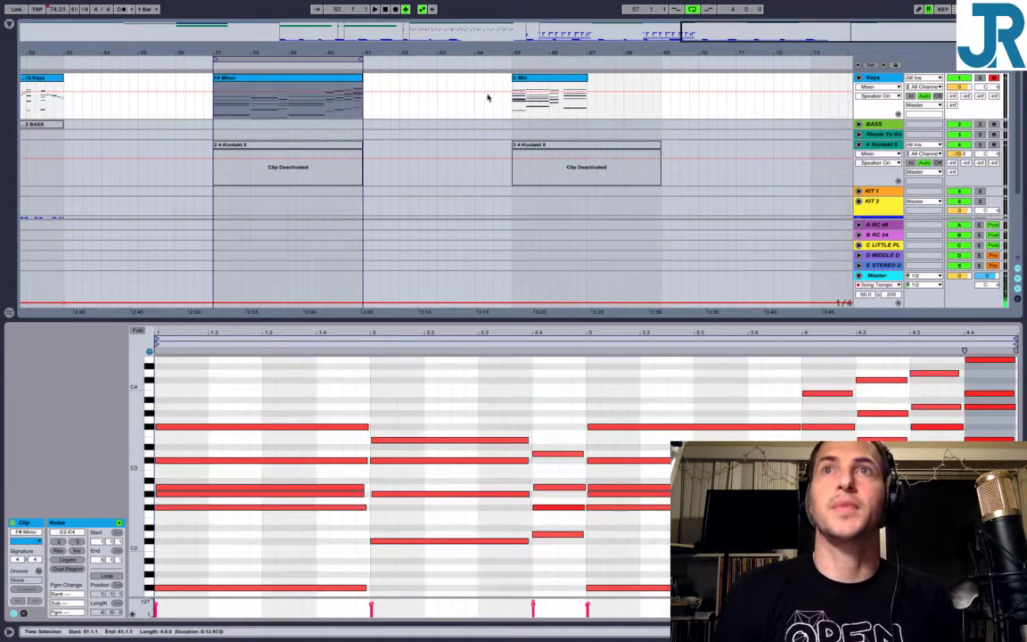
Play back the Keys track's C Min clip from bar 65 and its F# Minor clip from bar 57.
click(548, 78)
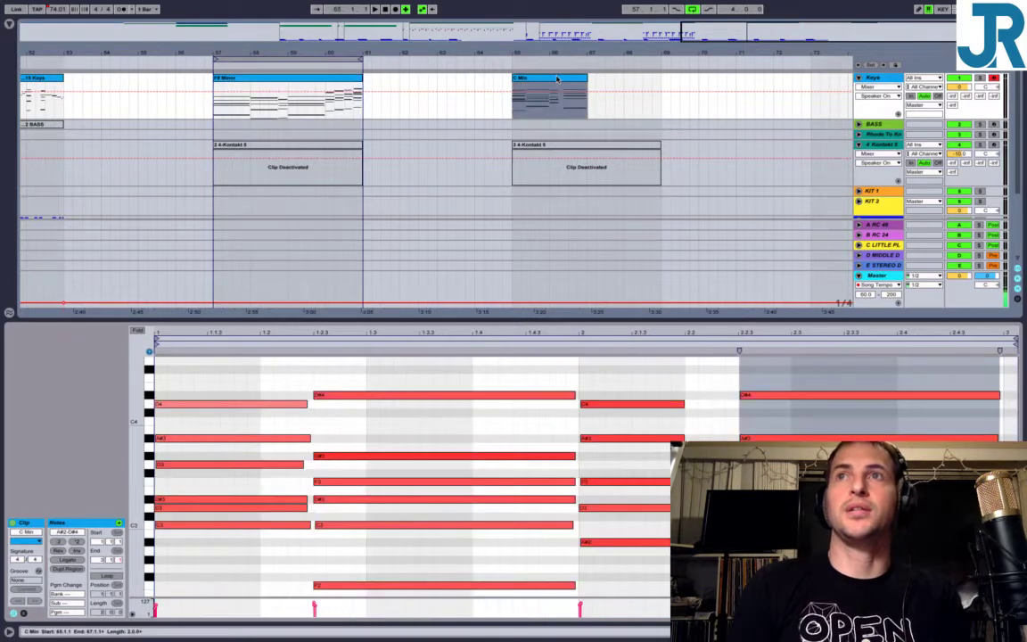
key(space)
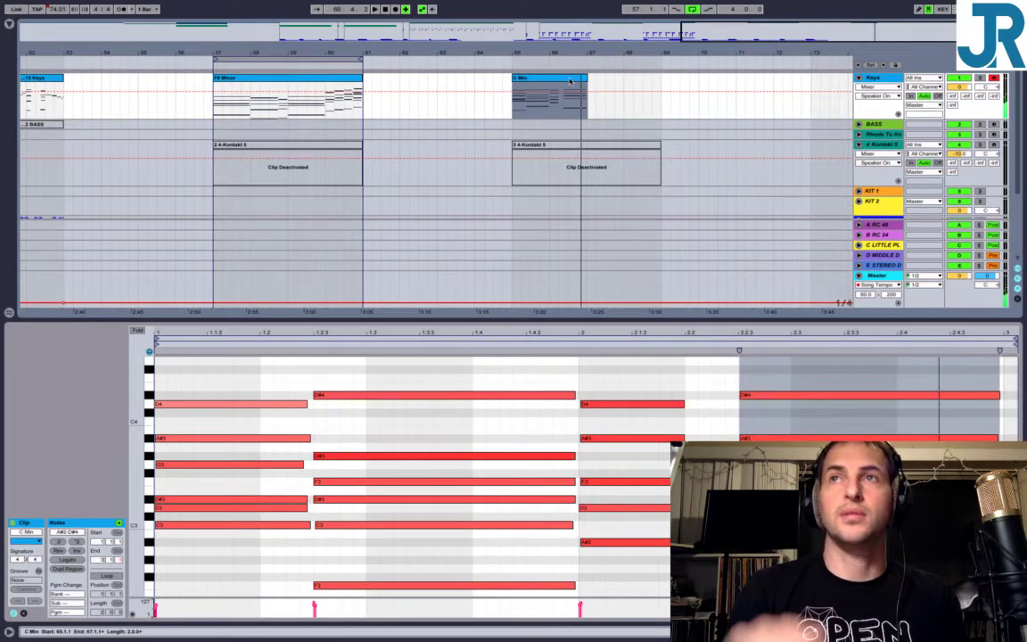
click(274, 79)
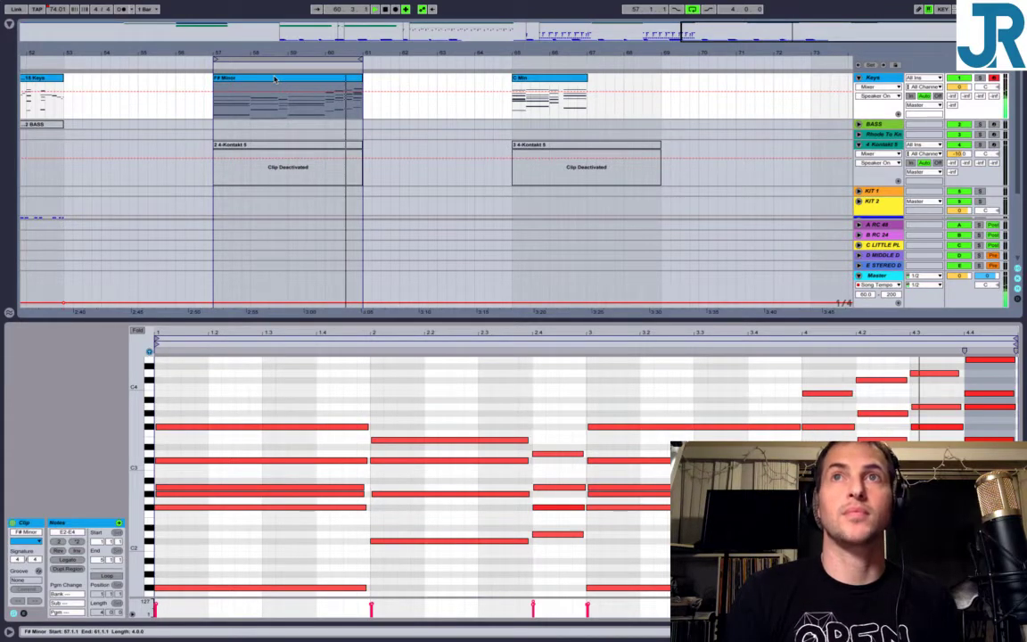
key(space)
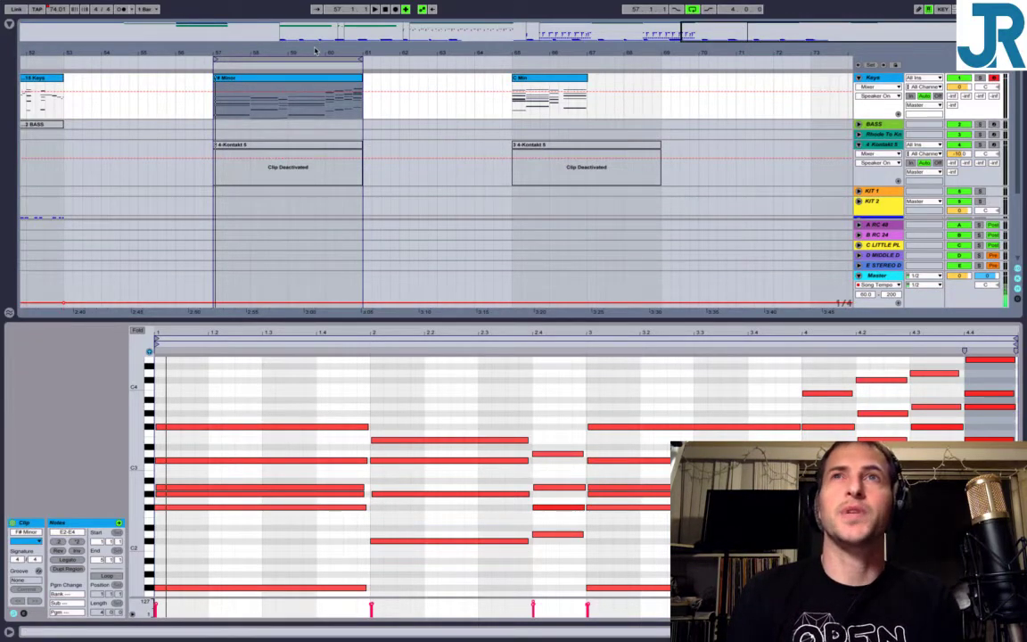
Deactivate the MY VOX track and play the arrangement from the long F MIN clip at bar 41 on the Keys track.
click(267, 60)
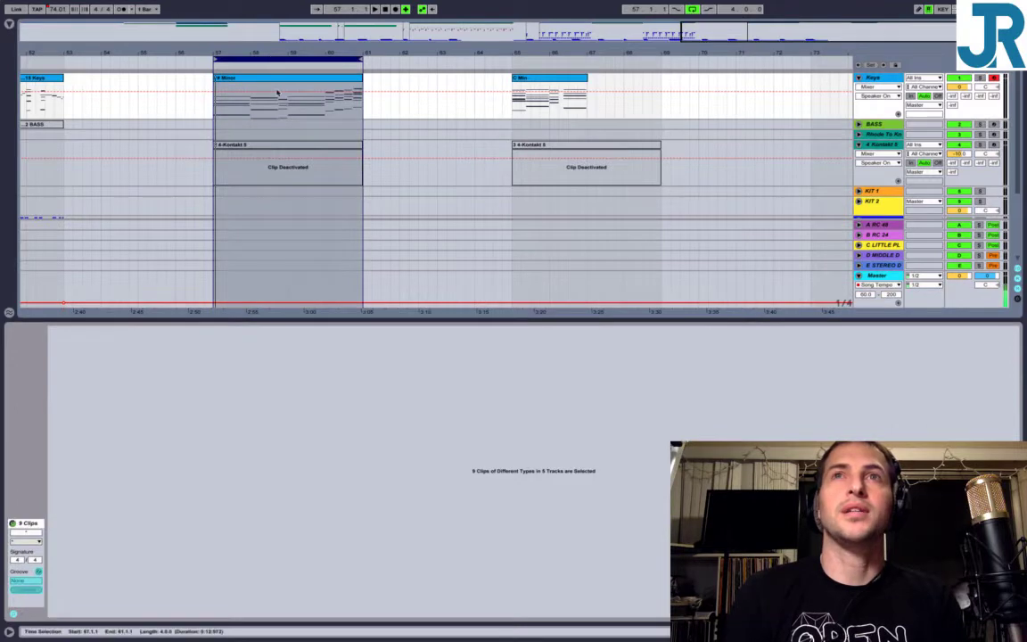
scroll(282, 107, left, 5)
scroll(283, 109, left, 5)
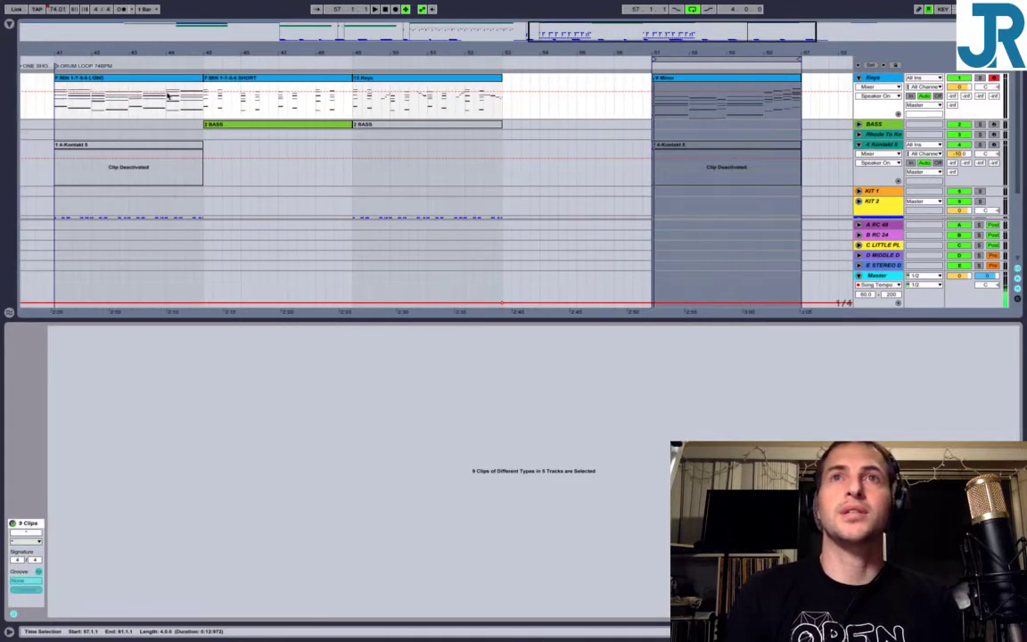
scroll(167, 96, down, 4)
scroll(127, 138, up, 4)
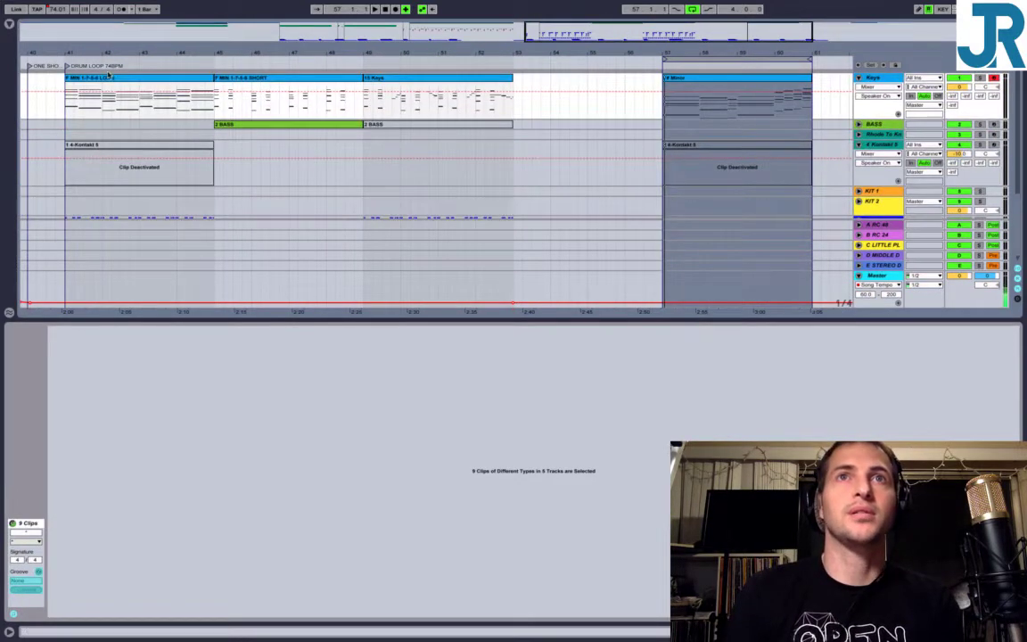
click(108, 114)
click(434, 84)
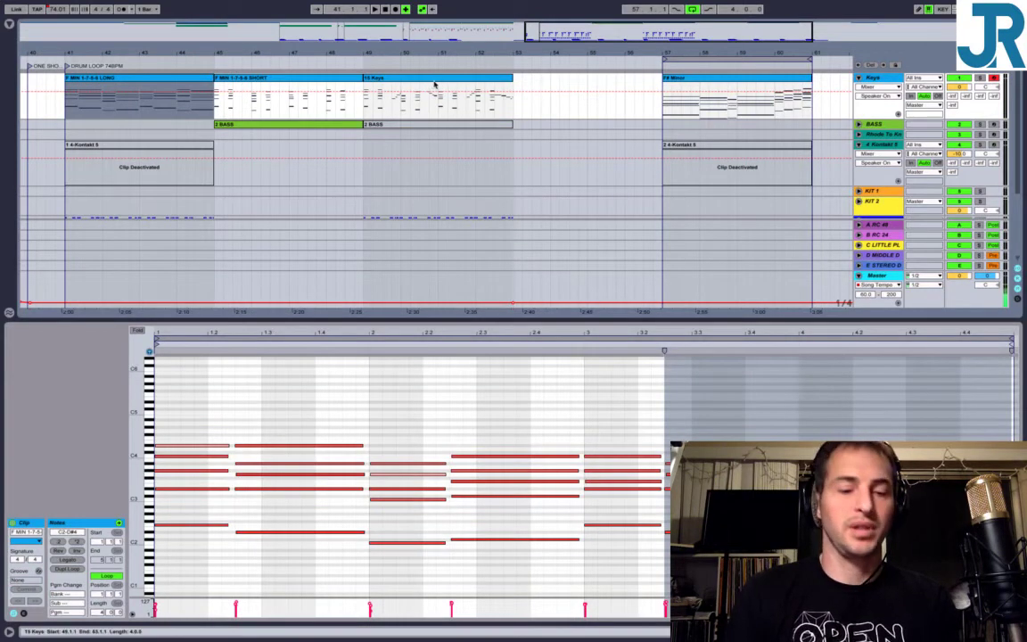
scroll(884, 183, down, 4)
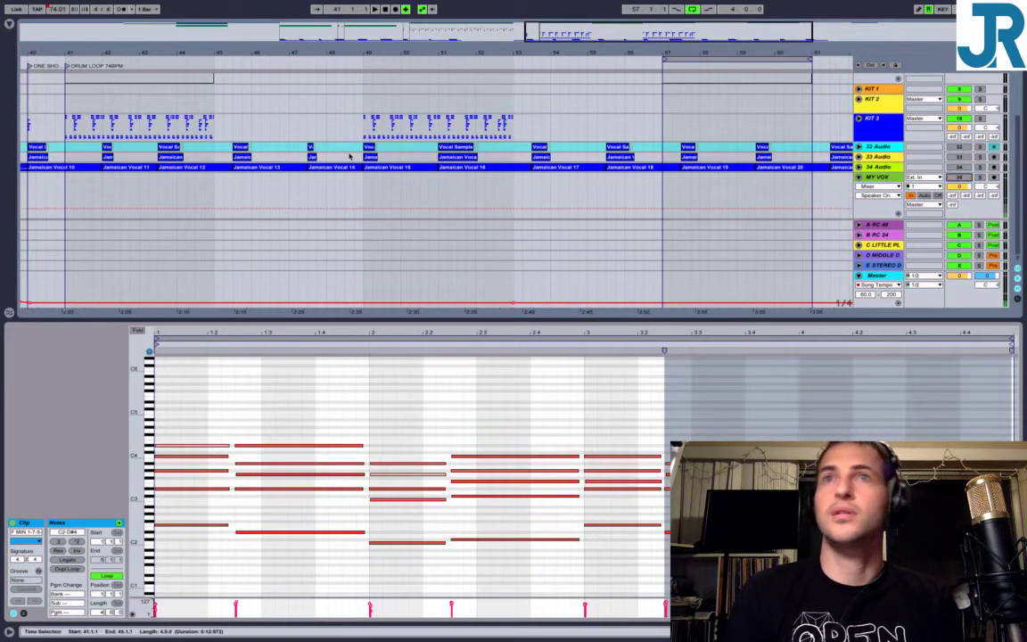
scroll(339, 155, up, 4)
key(space)
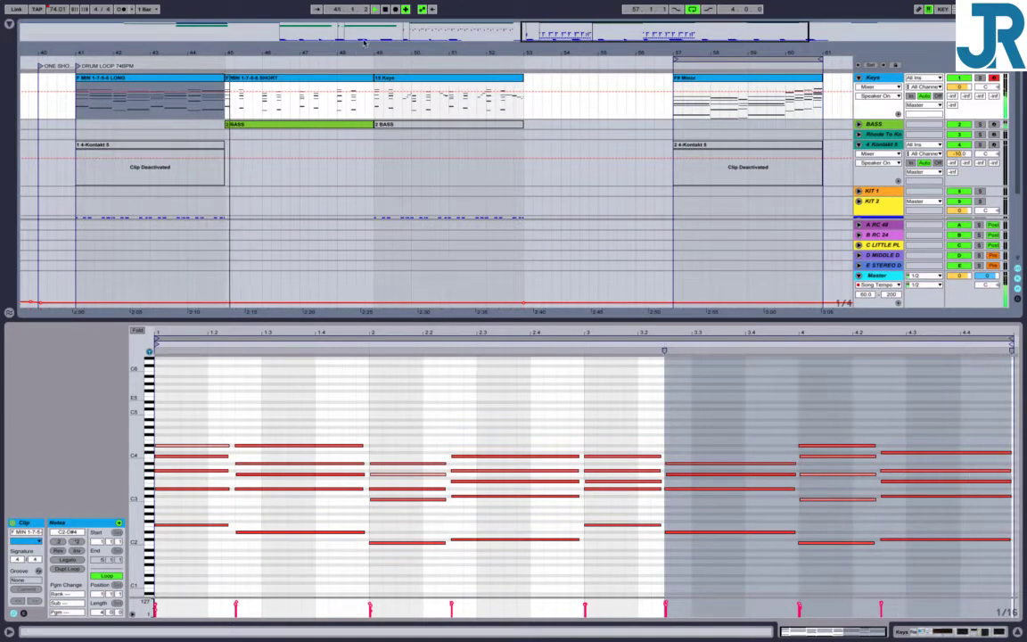
Check the In/Out Sample Rate options in the audio preferences while the arrangement plays.
key(super+comma)
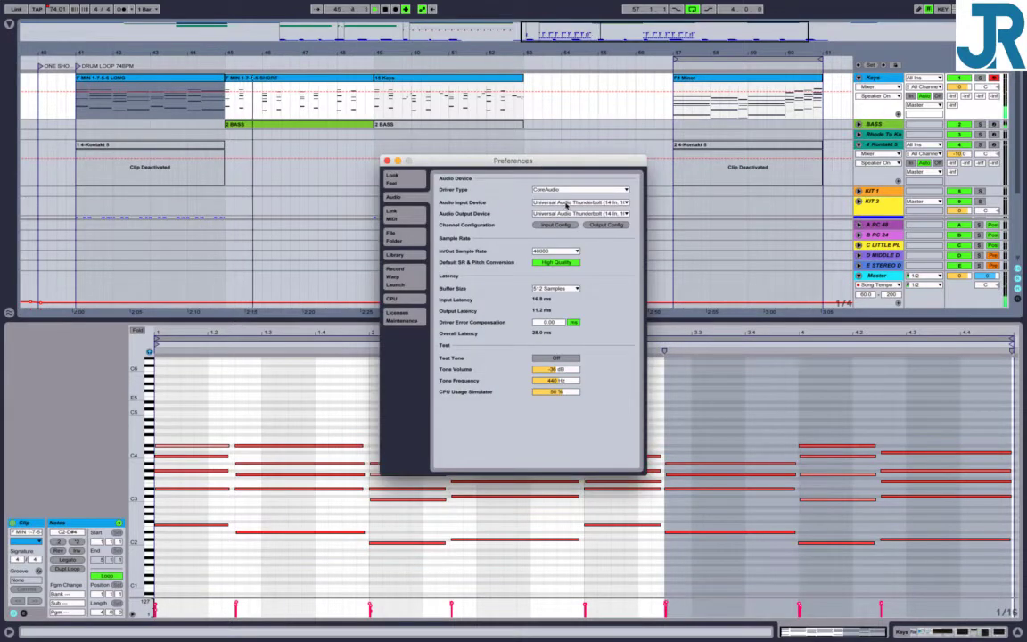
click(553, 253)
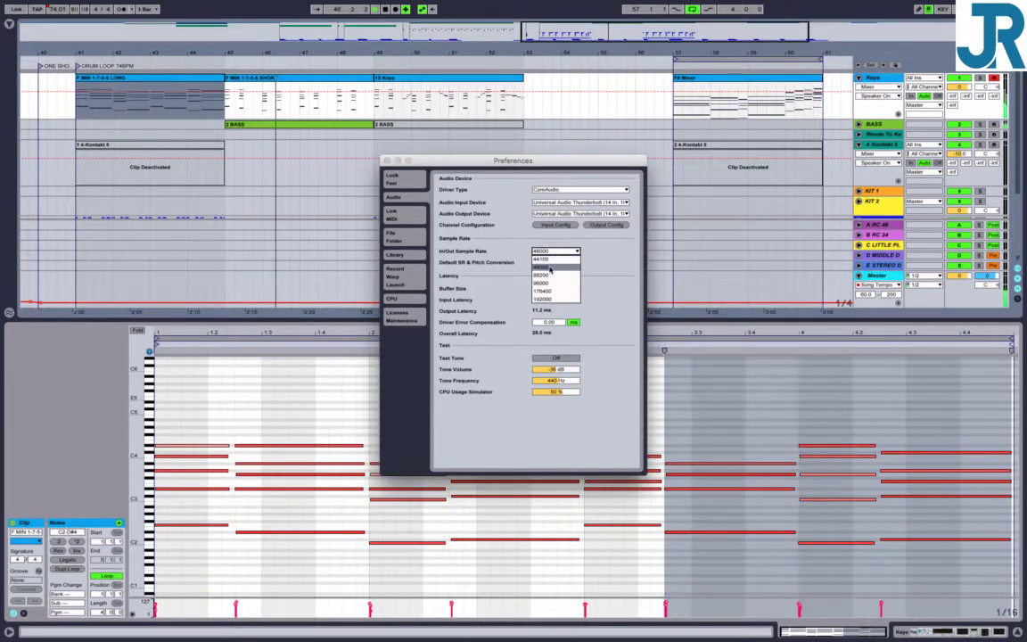
click(523, 242)
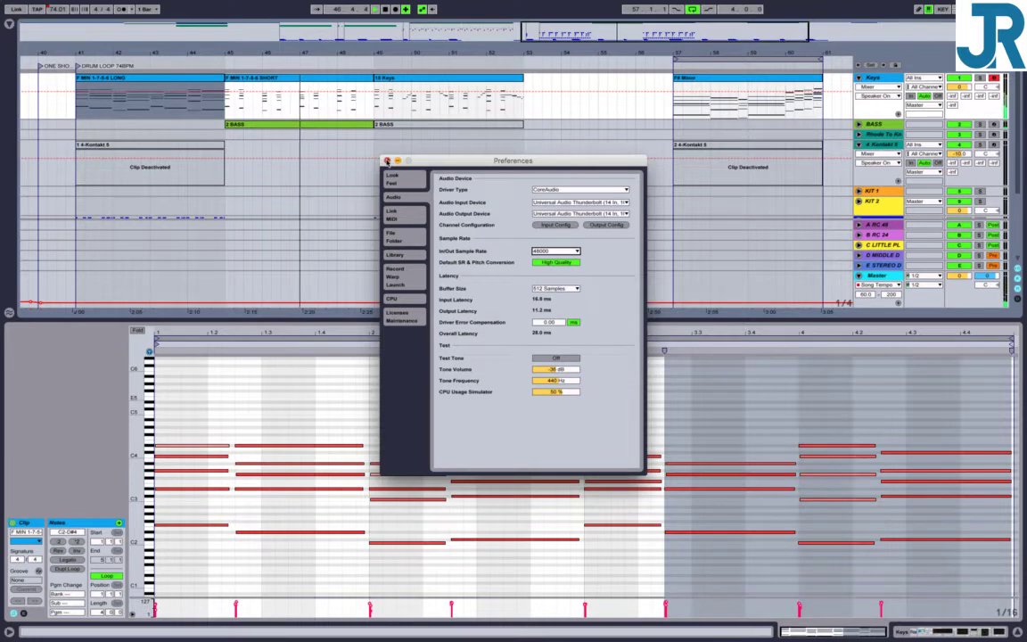
click(387, 160)
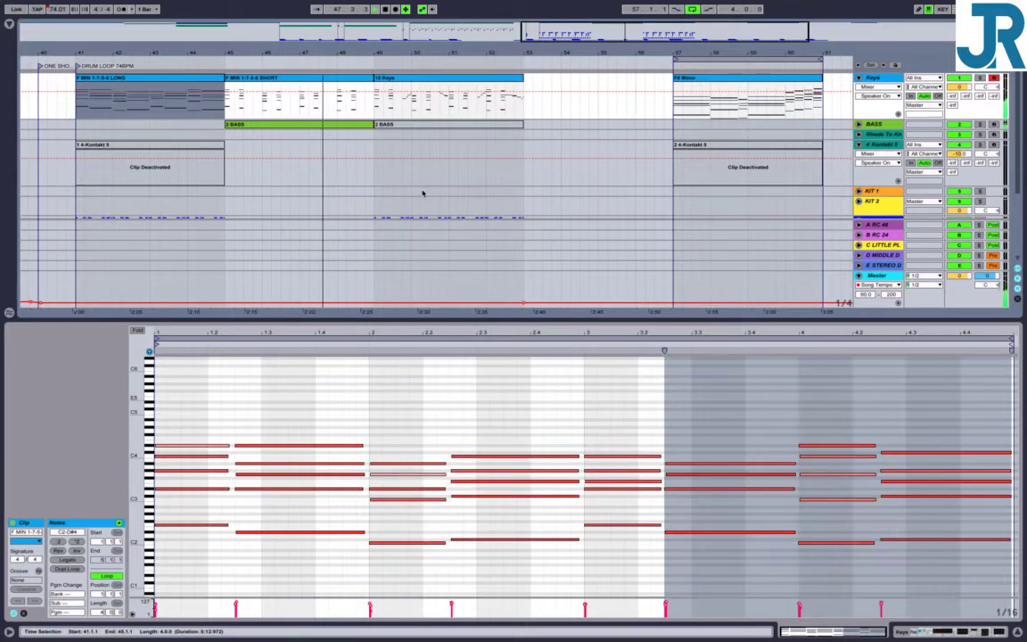
Reactivate the MY VOX track and stop playback of the arrangement.
scroll(900, 194, down, 3)
scroll(900, 195, down, 3)
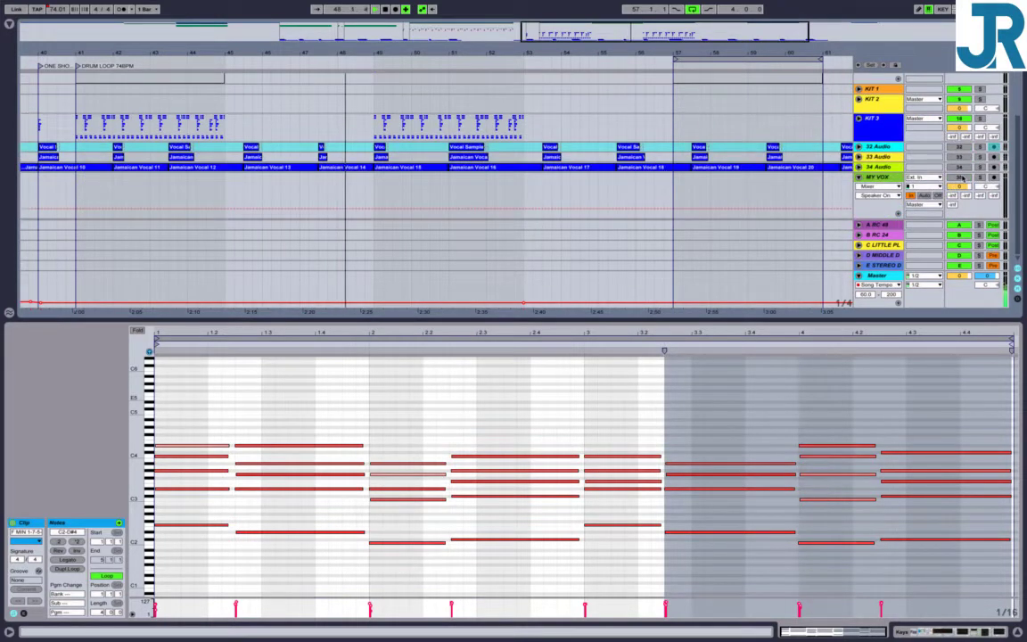
key(space)
scroll(525, 111, up, 5)
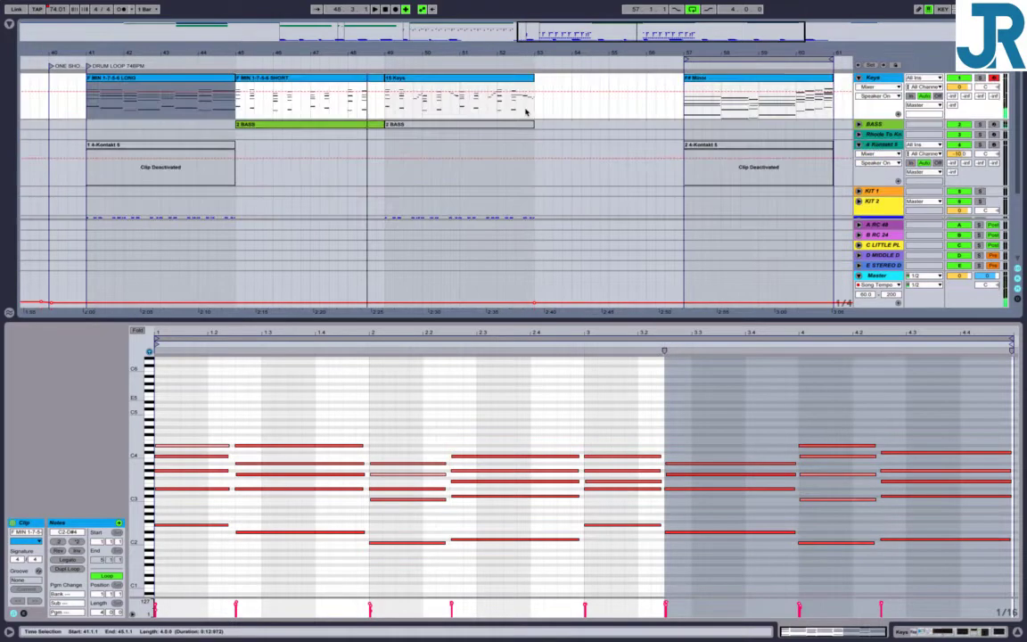
Set the audio Buffer Size to 1024 Samples in the preferences.
key(super+comma)
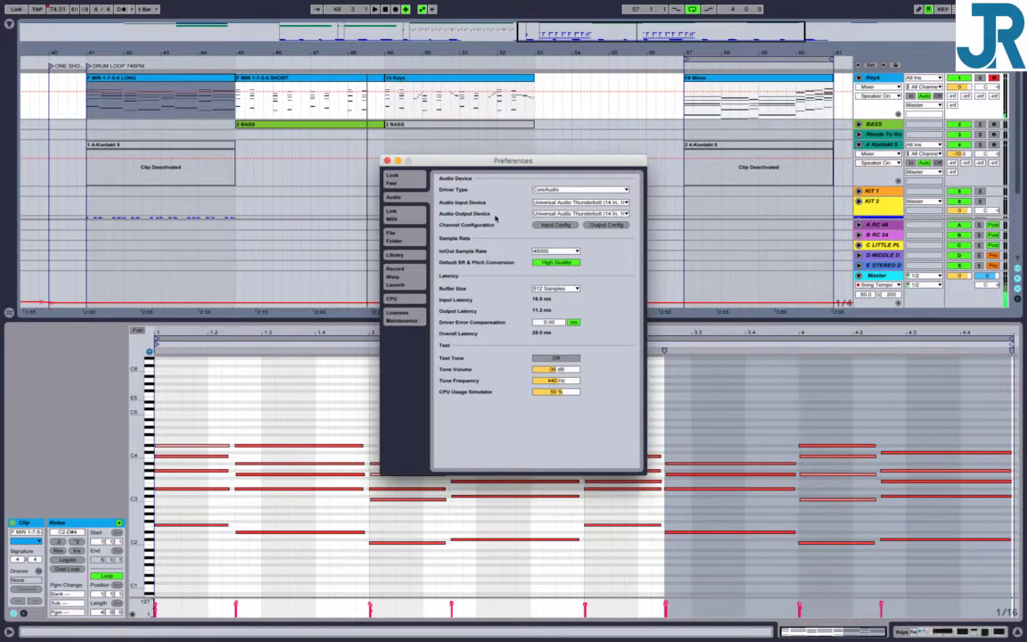
click(564, 290)
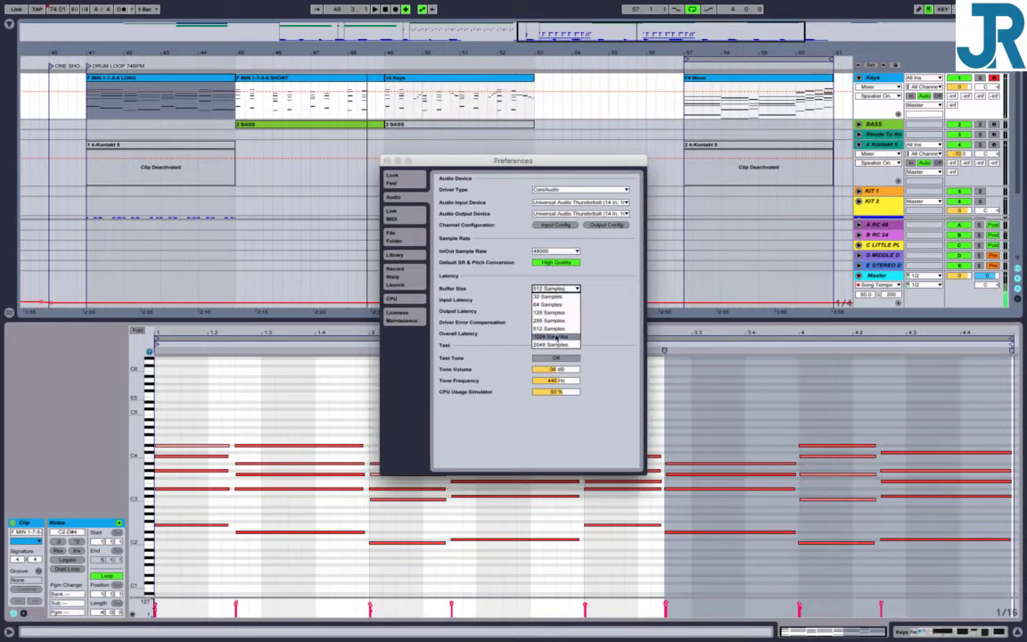
click(556, 337)
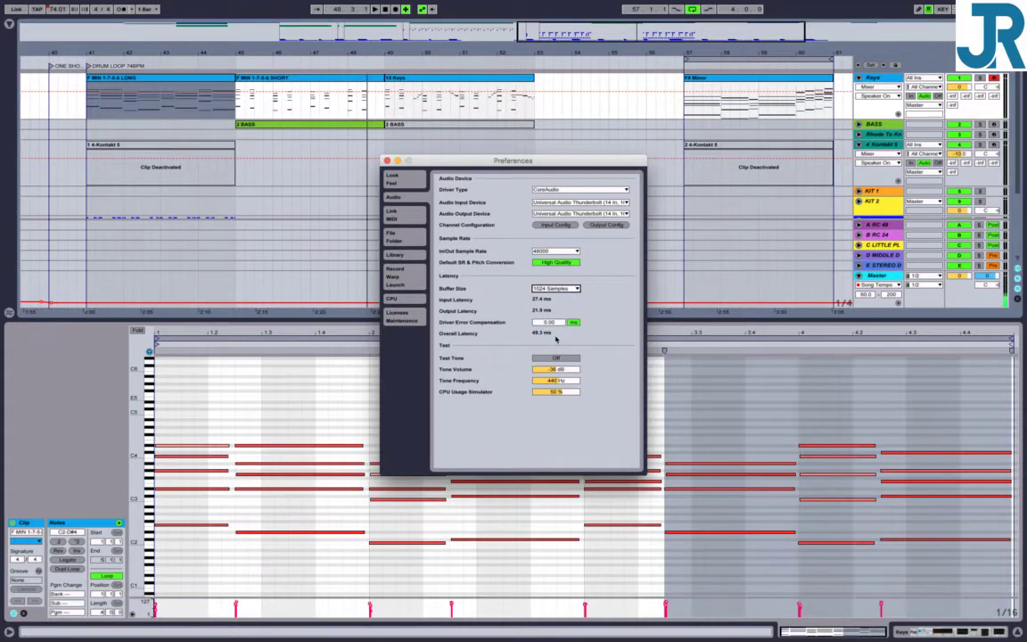
click(387, 161)
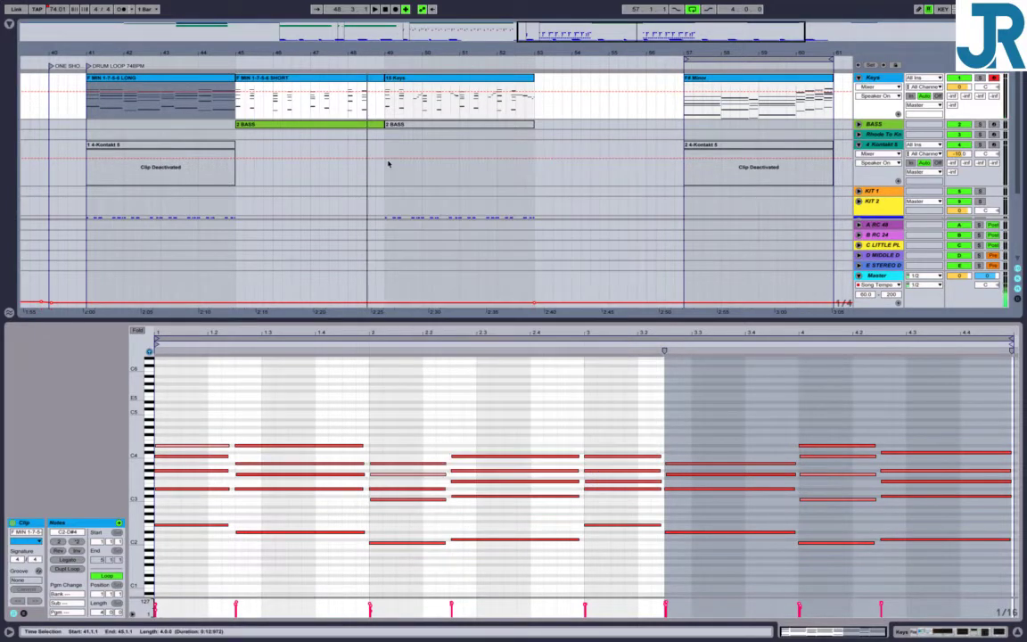
Recheck the audio preferences and play the arrangement again from the long F MIN clip at bar 41.
click(140, 79)
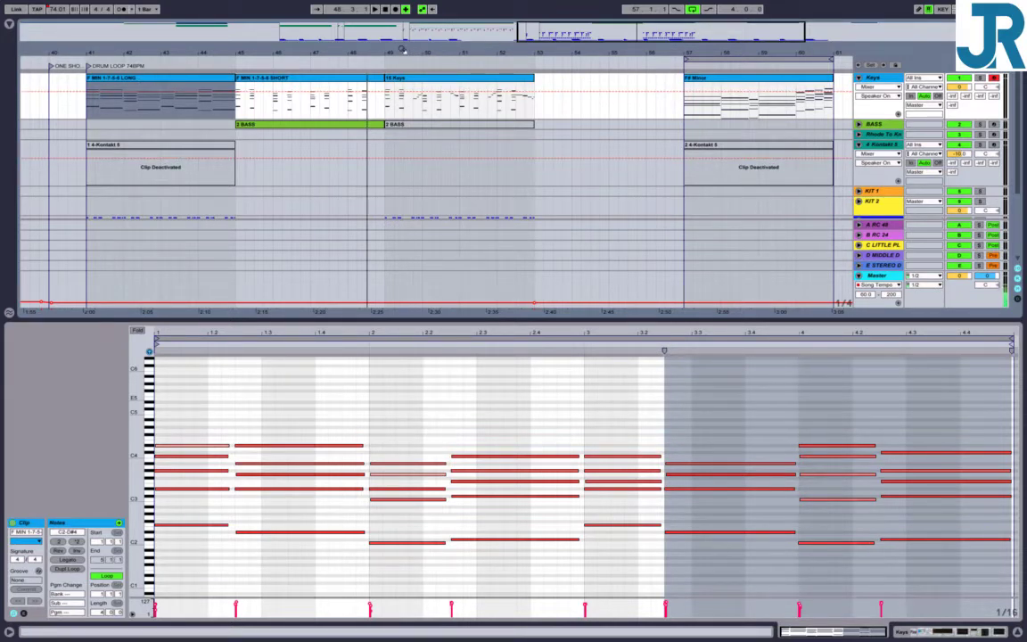
key(super+comma)
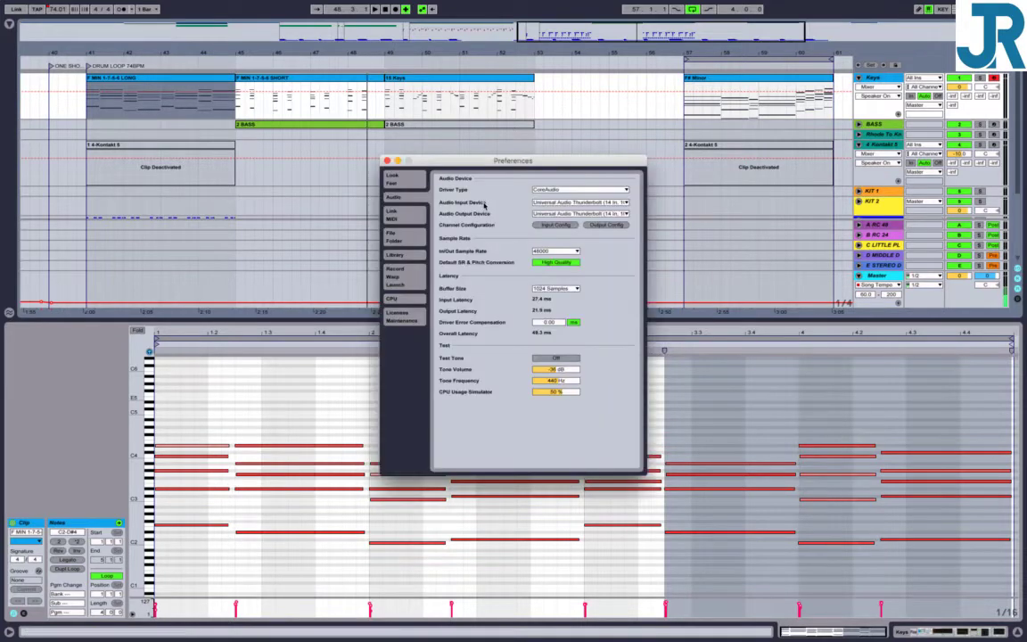
click(386, 160)
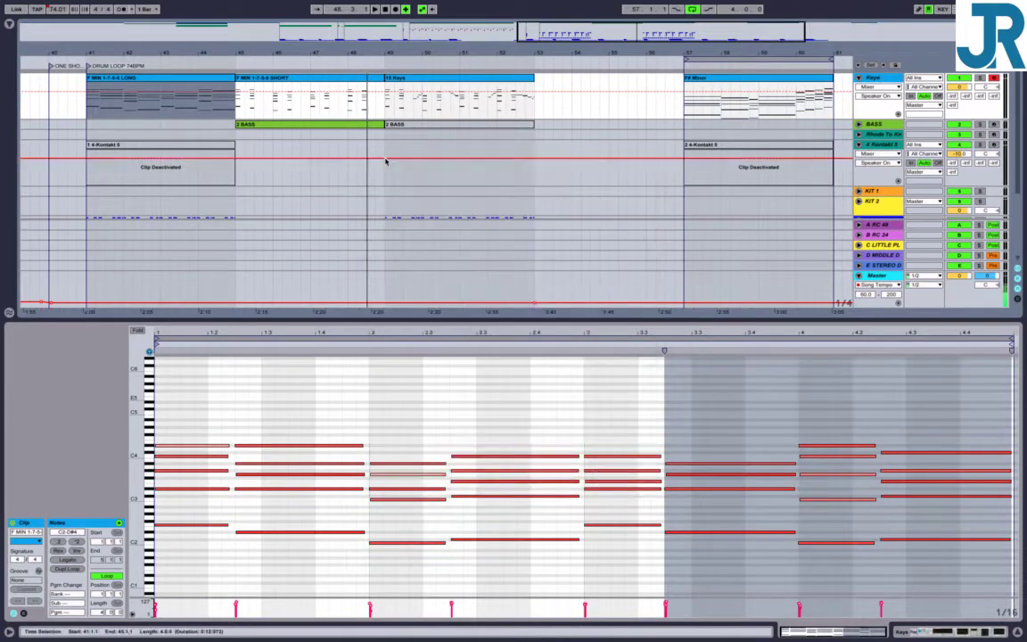
key(space)
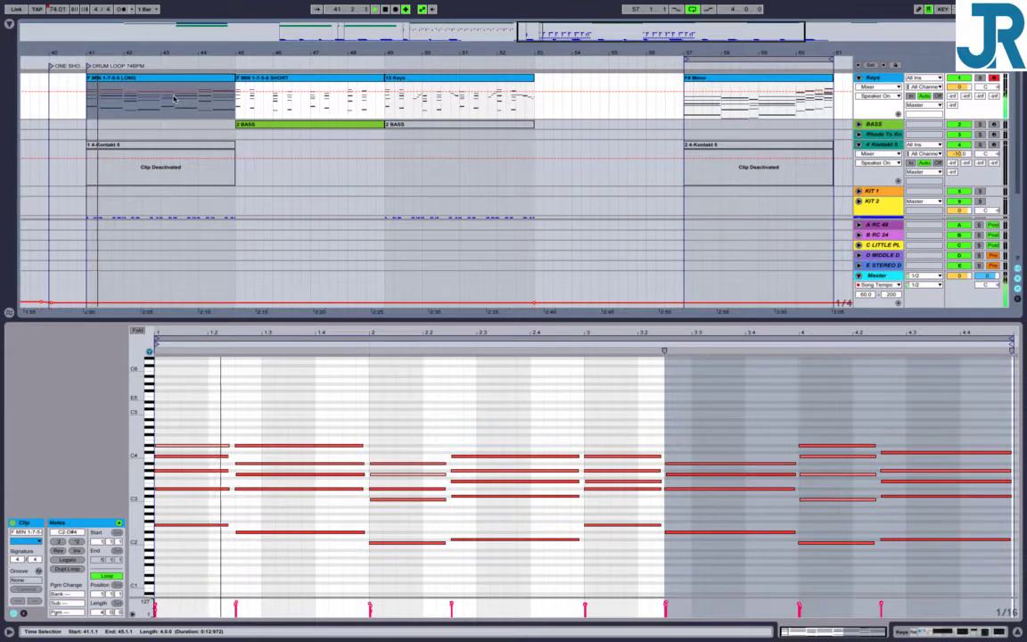
scroll(259, 177, down, 2)
scroll(259, 178, down, 2)
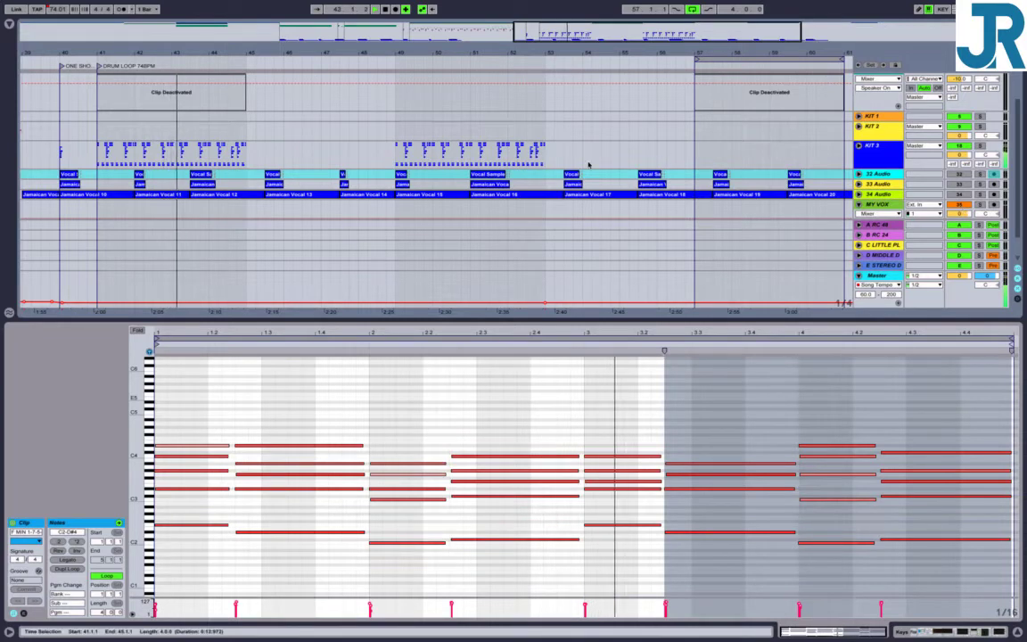
Open the notes of the F MIN 1-7-5-6 SHORT clip on the Keys track while the arrangement plays.
scroll(589, 166, up, 4)
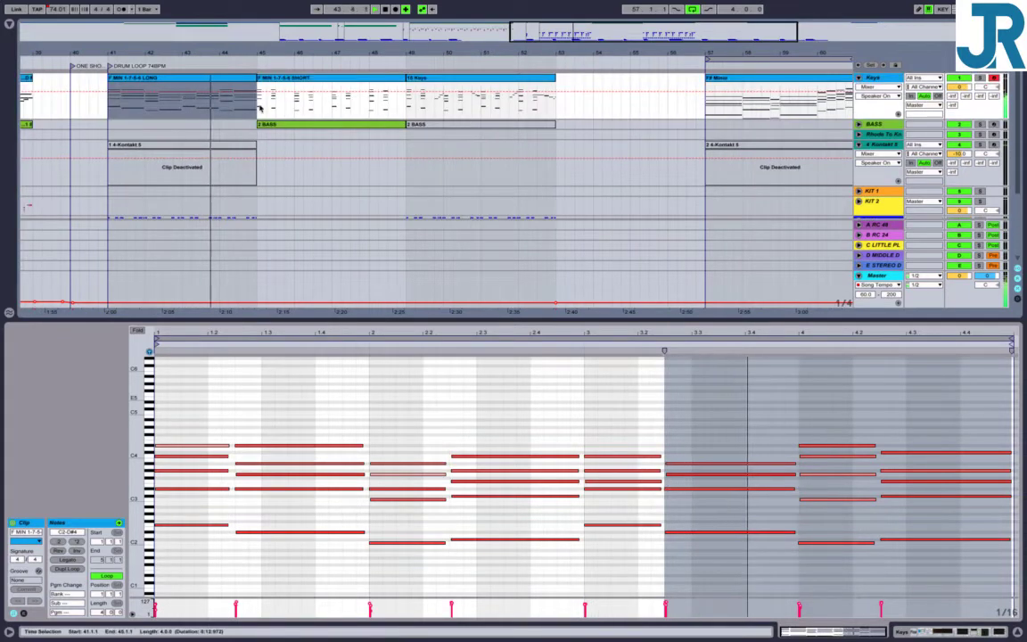
click(214, 80)
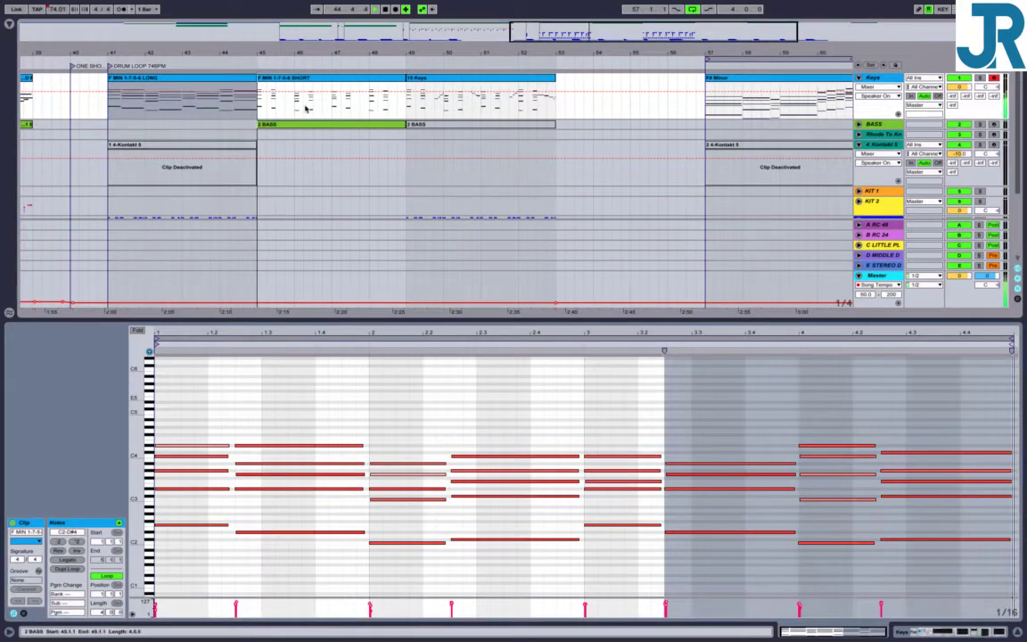
click(329, 80)
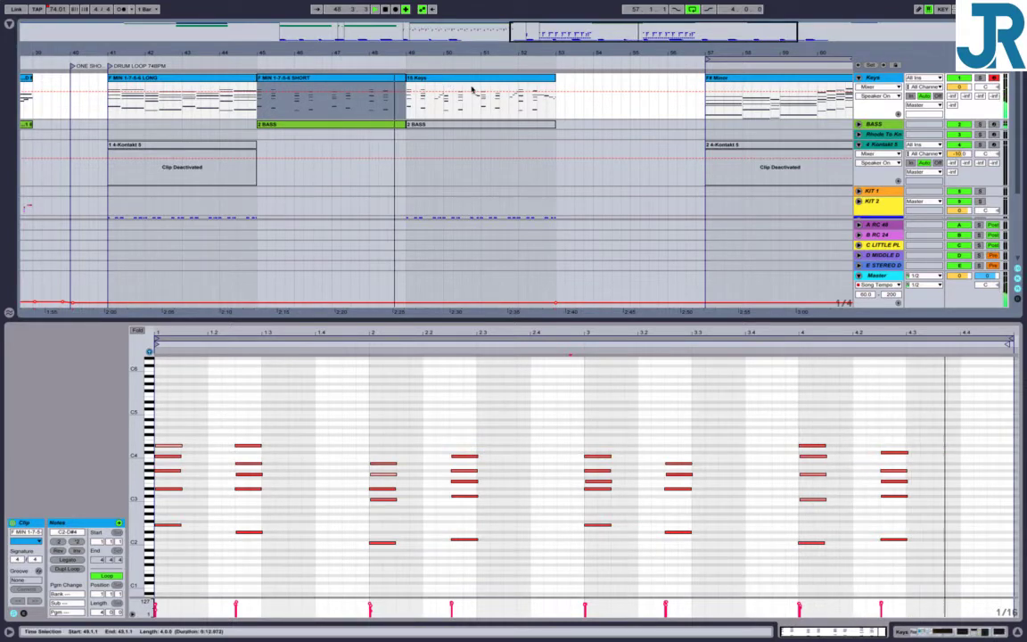
Unfold the KIT 3 group and examine its kick and snare clips between bars 49 and 53.
scroll(475, 154, down, 3)
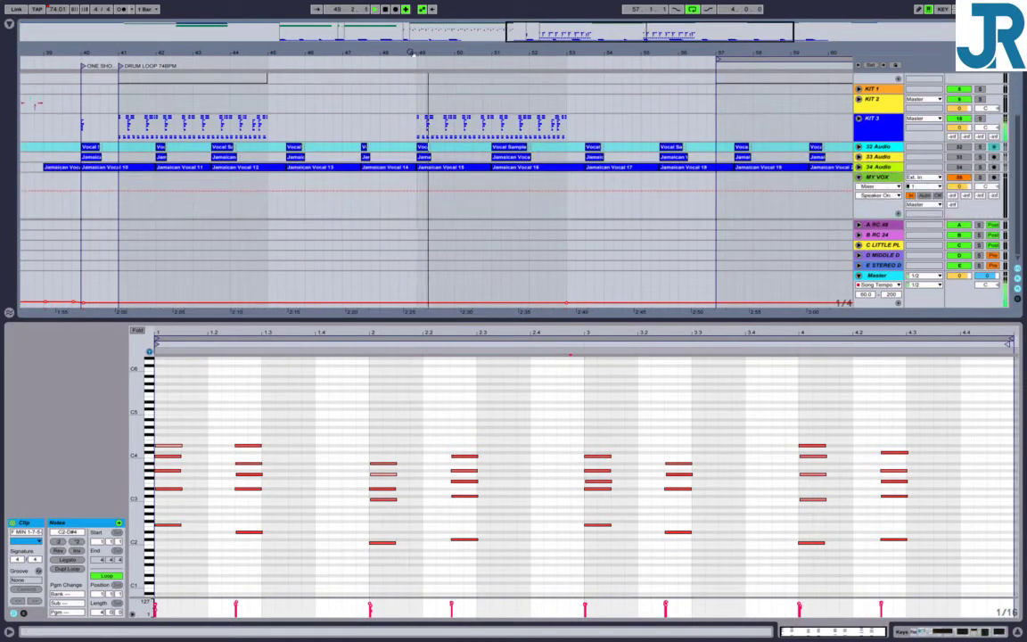
drag(416, 53, 434, 125)
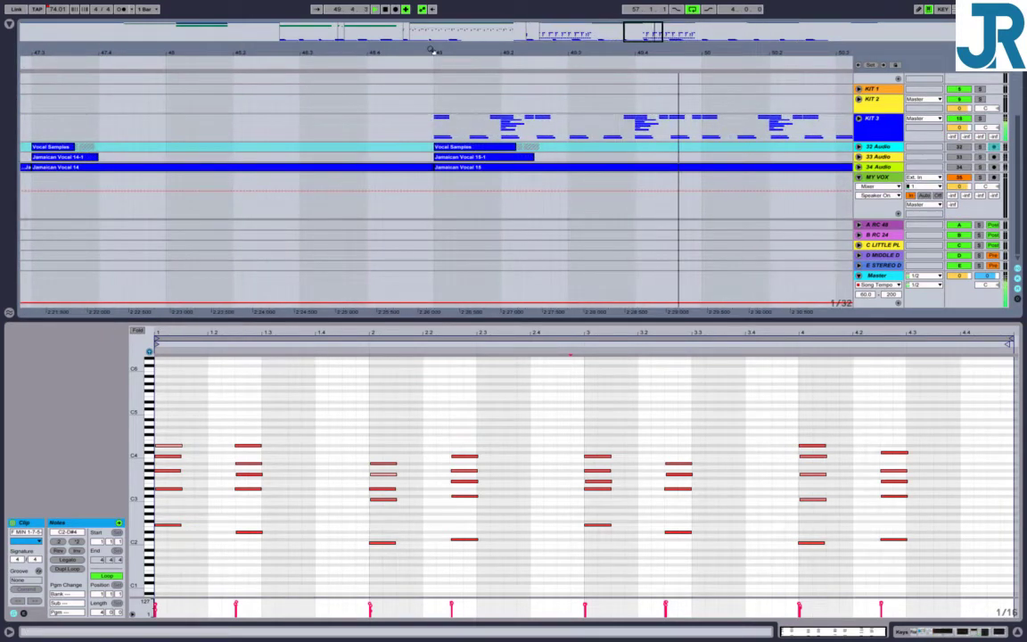
drag(432, 51, 432, 7)
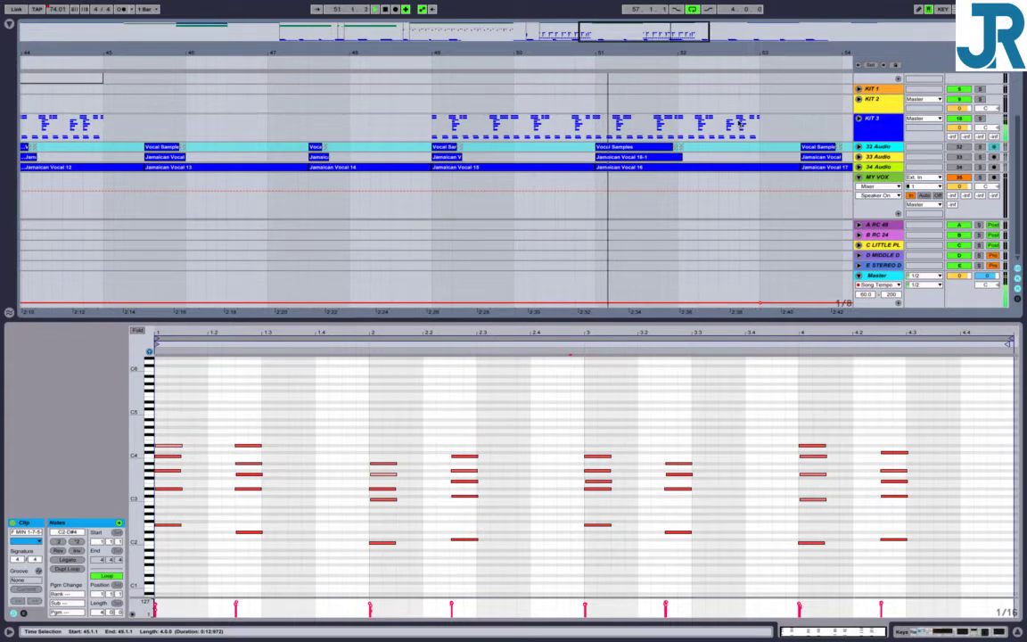
click(859, 119)
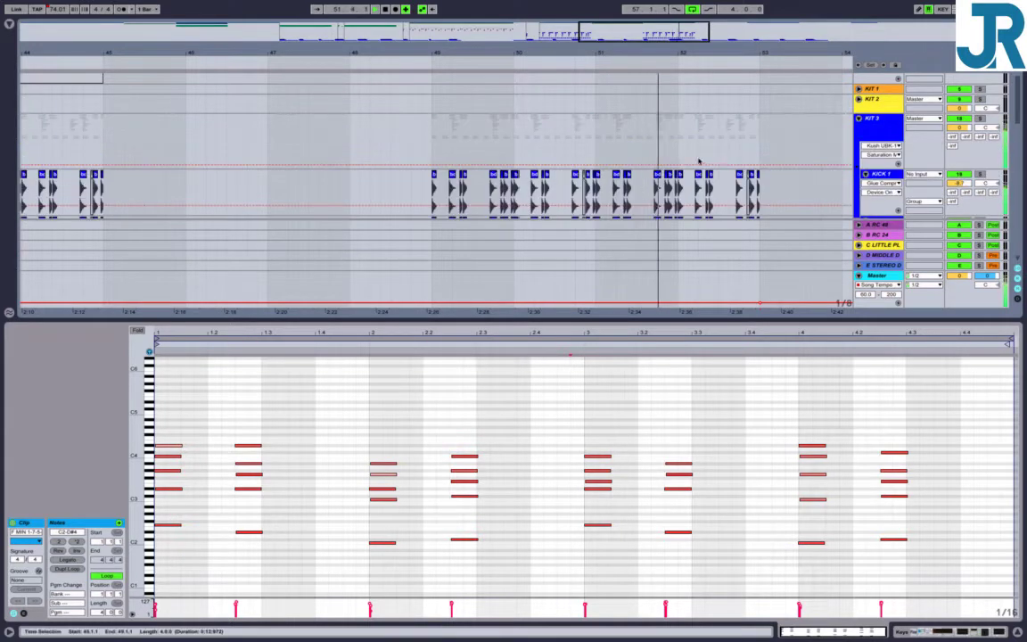
scroll(698, 161, down, 2)
scroll(738, 158, up, 1)
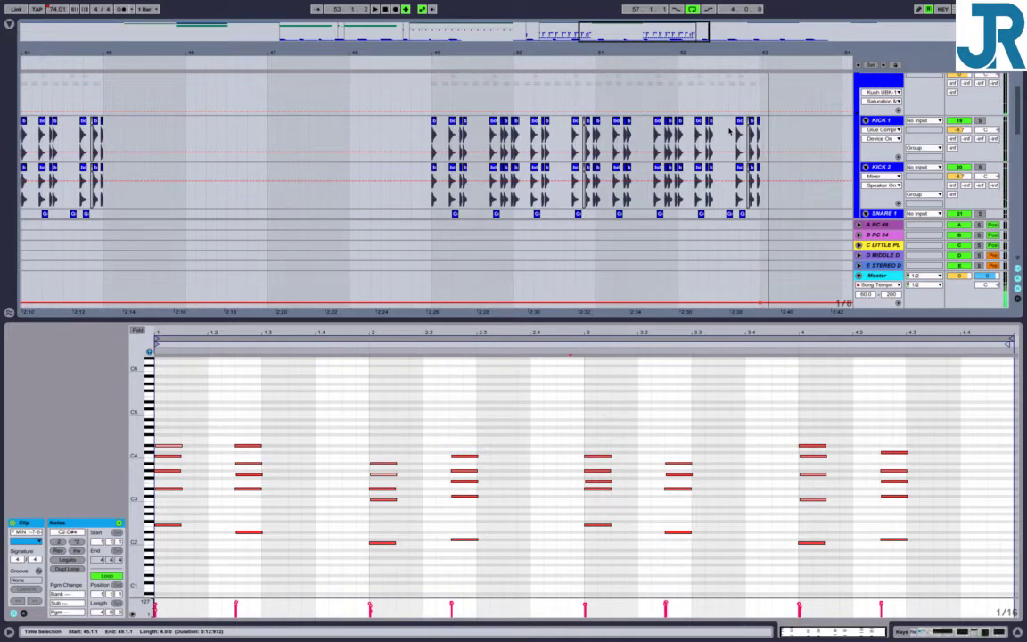
Hide the clip detail view and fold the KIT 3 group.
drag(729, 134, 759, 197)
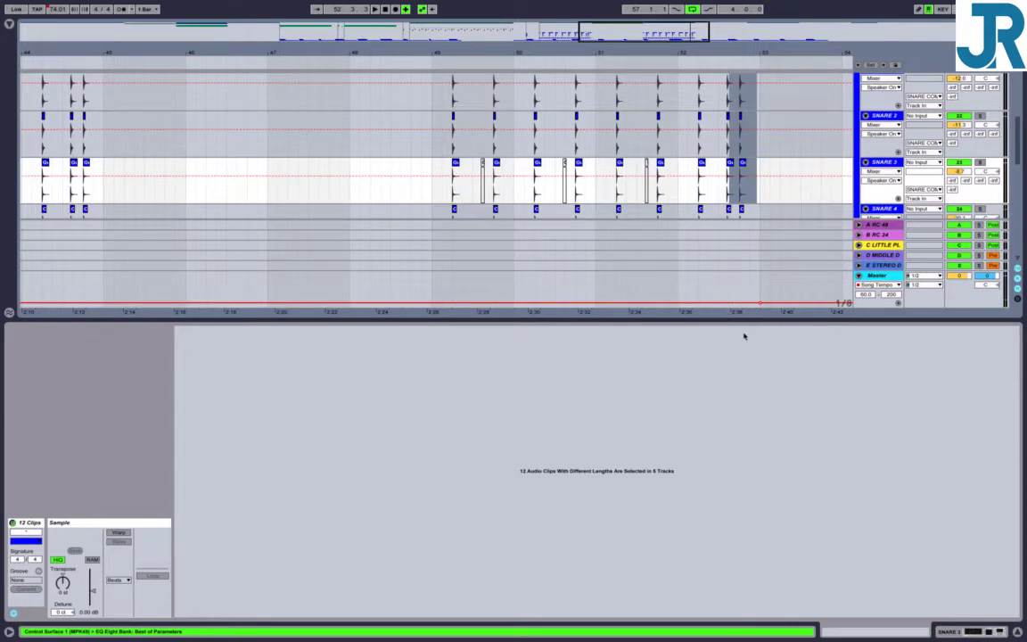
key(super+alt+l)
scroll(721, 367, up, 4)
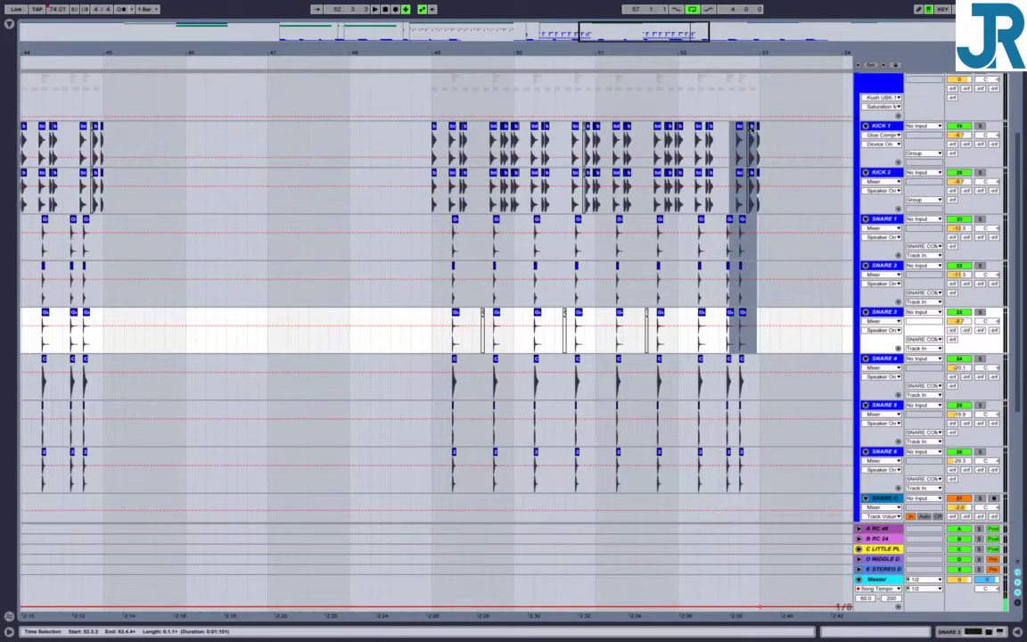
scroll(862, 102, up, 3)
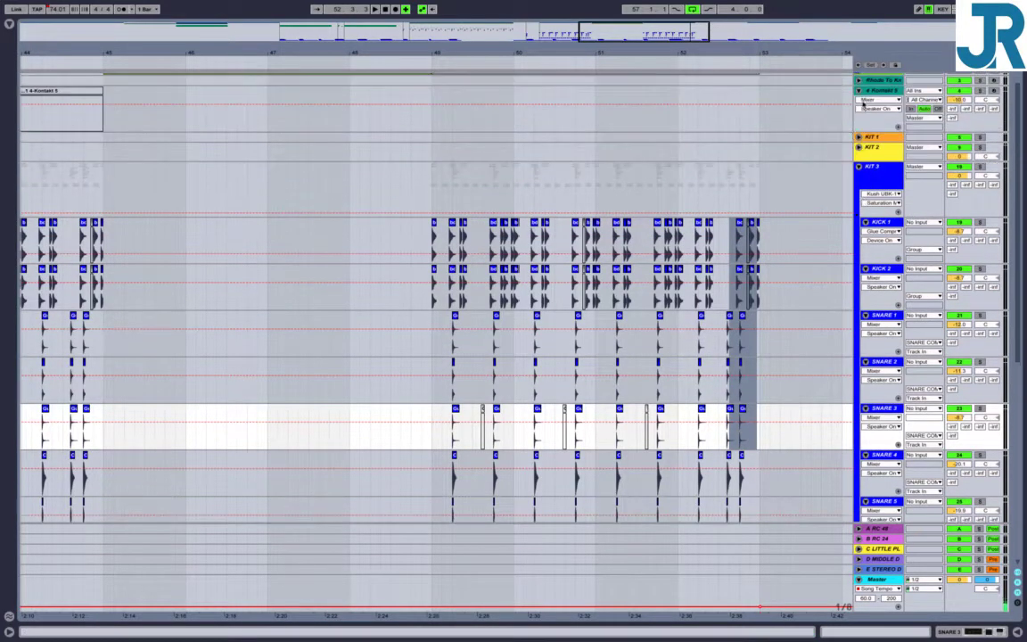
click(858, 167)
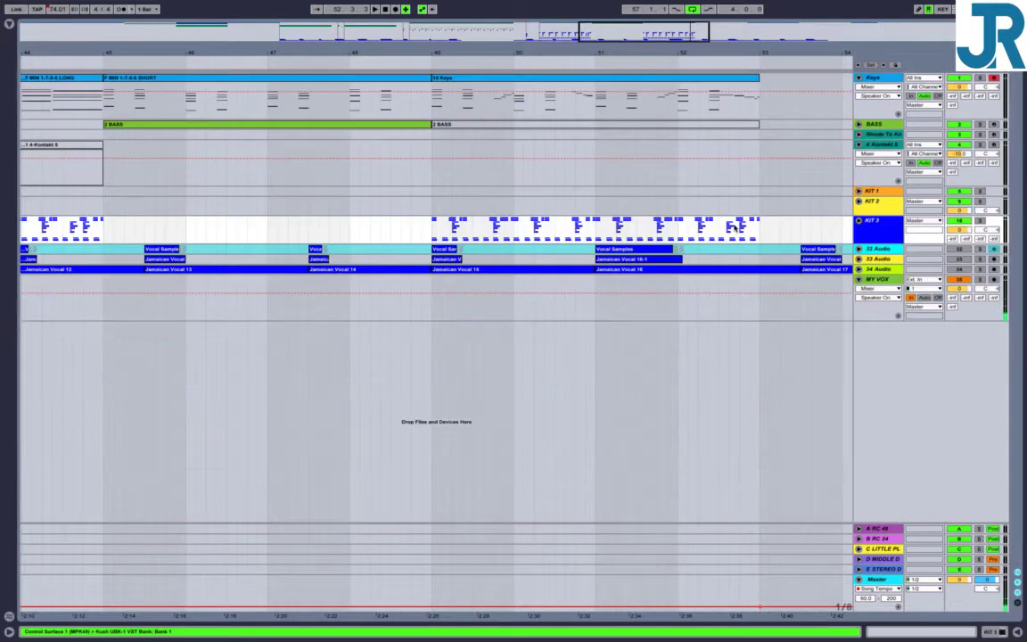
Copy the last half bar of KIT 3 drums before bar 53 and paste it directly before bar 49.
drag(718, 229, 758, 234)
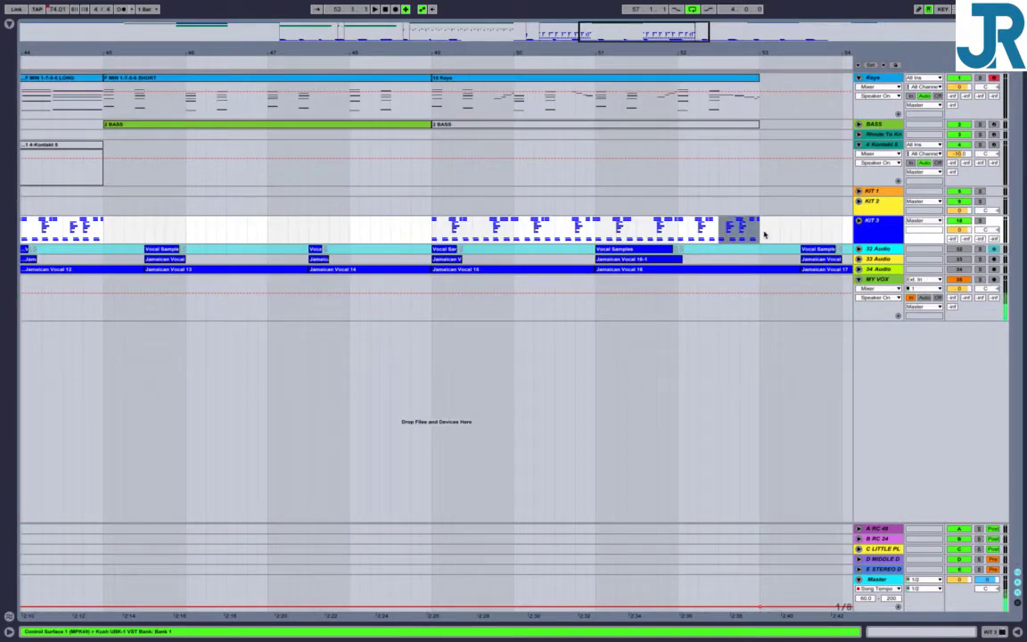
click(389, 229)
key(ctrl+v)
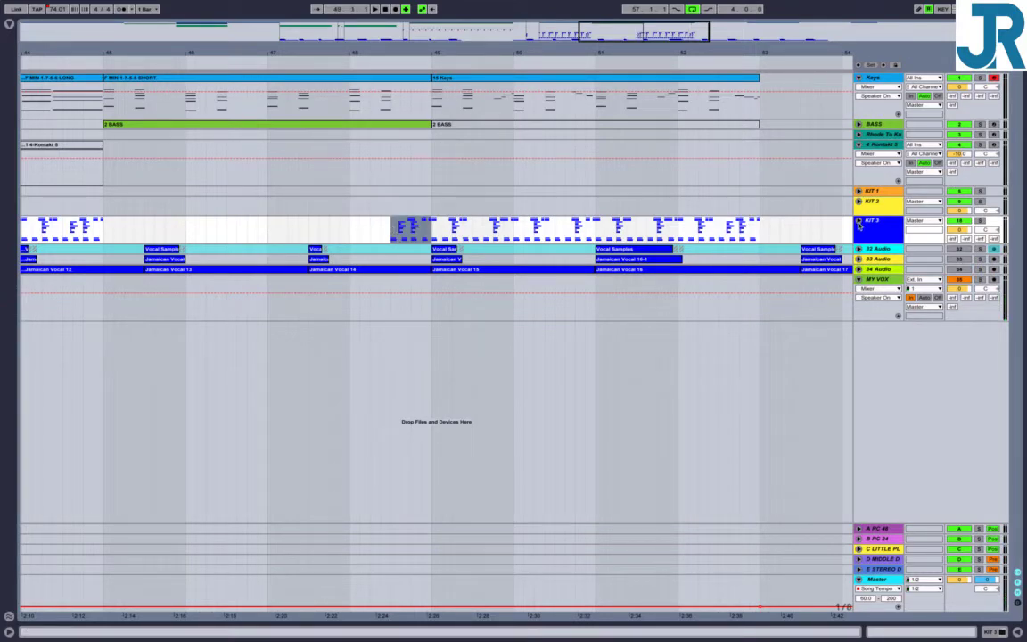
Unfold KIT 3 and play the pasted drum fill from 48.2.1.
click(858, 221)
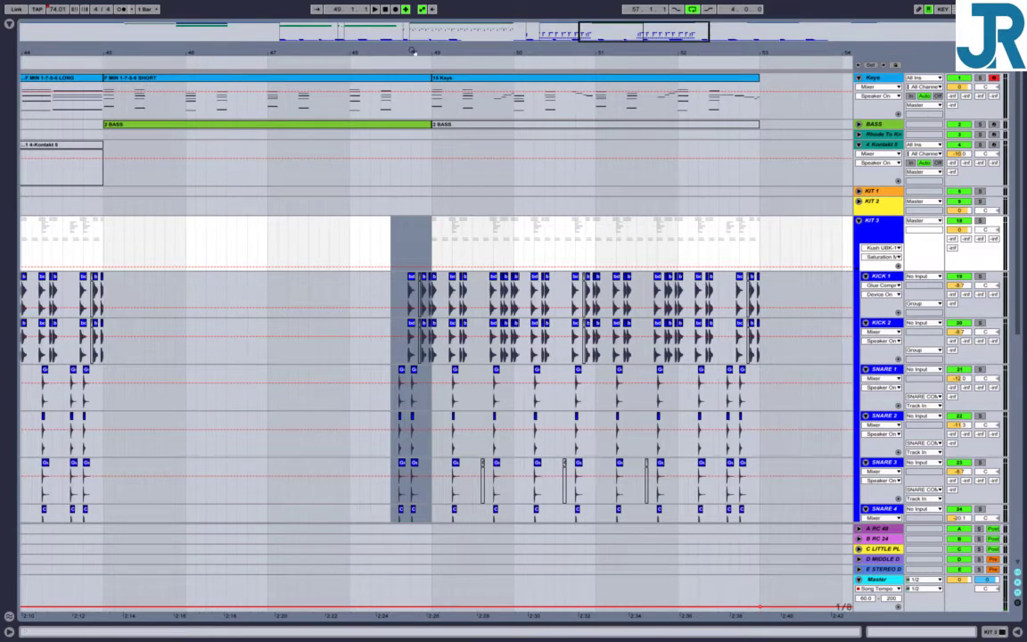
drag(371, 50, 341, 200)
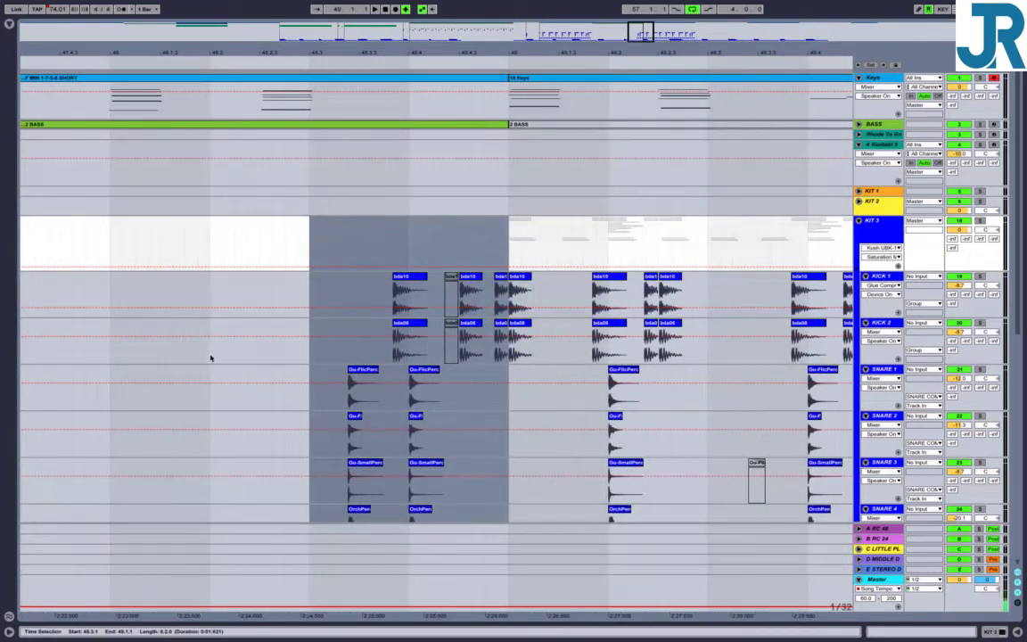
click(210, 357)
key(space)
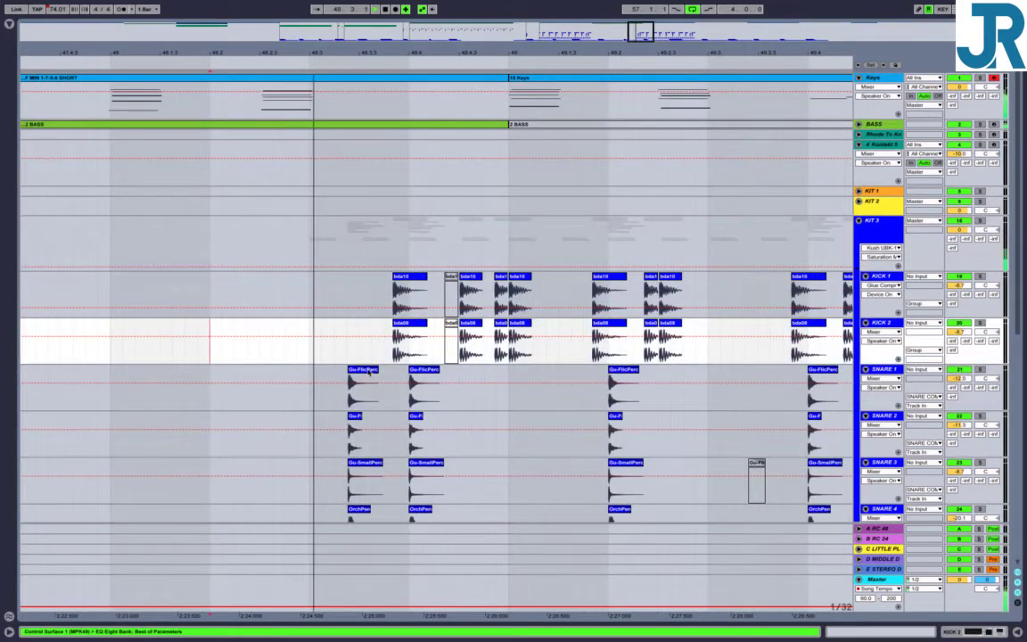
Delete the fill's first hi-hat hit at 48.3 from both CLOSED hat tracks.
scroll(363, 371, down, 10)
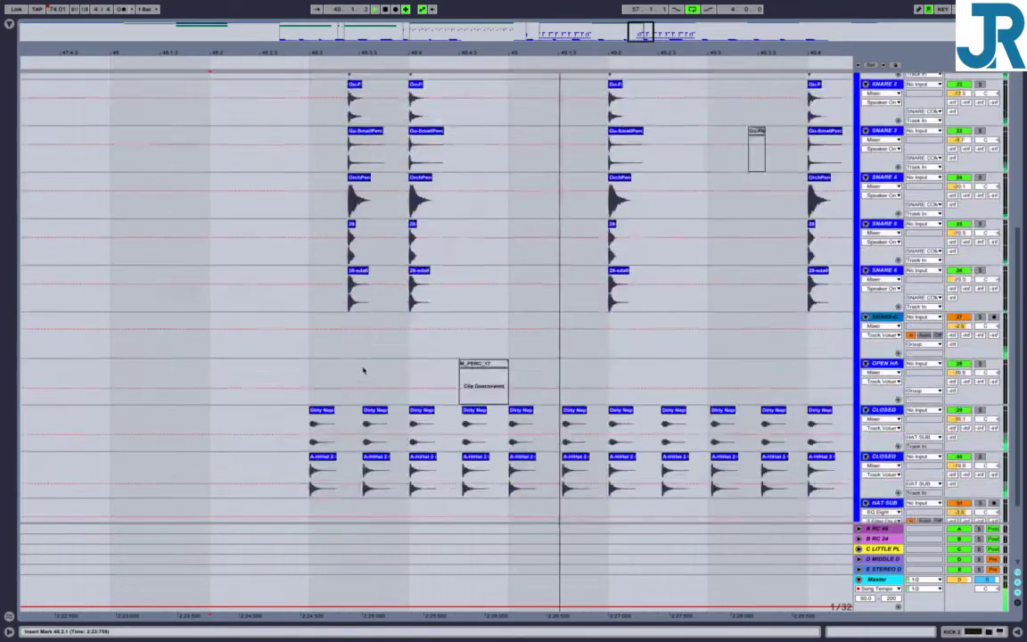
click(314, 337)
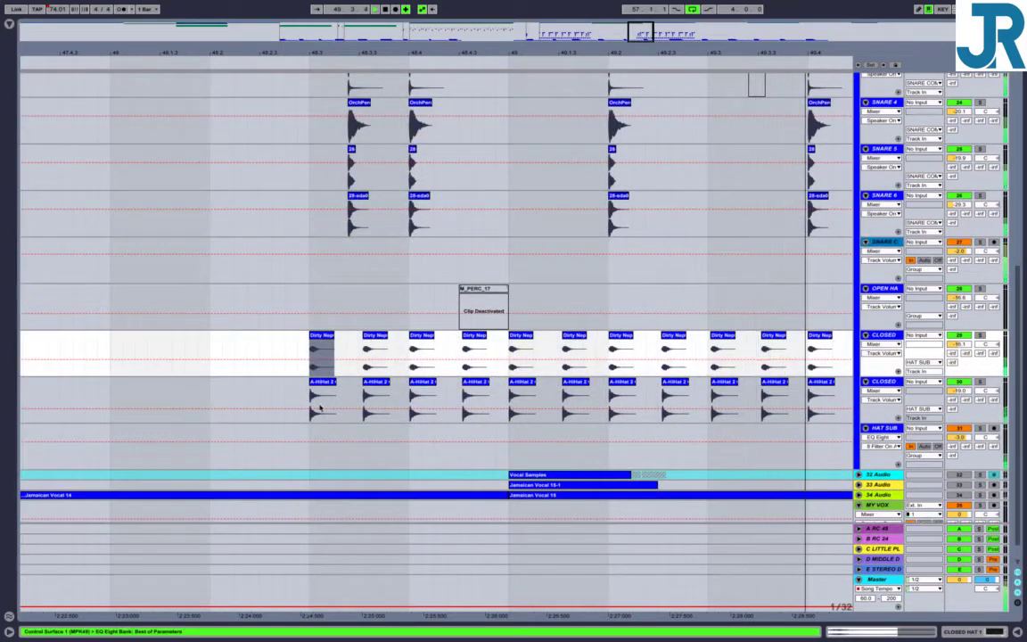
shift+click(324, 384)
key(Delete)
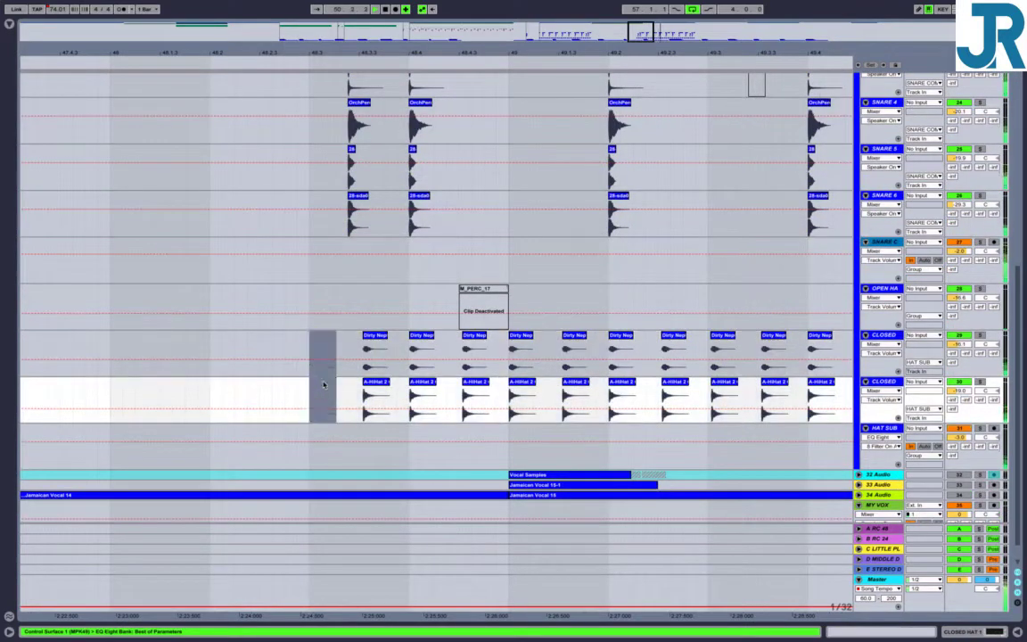
Play the drums from bar 48 and inspect the fill leading into bar 49 up close.
click(108, 268)
key(space)
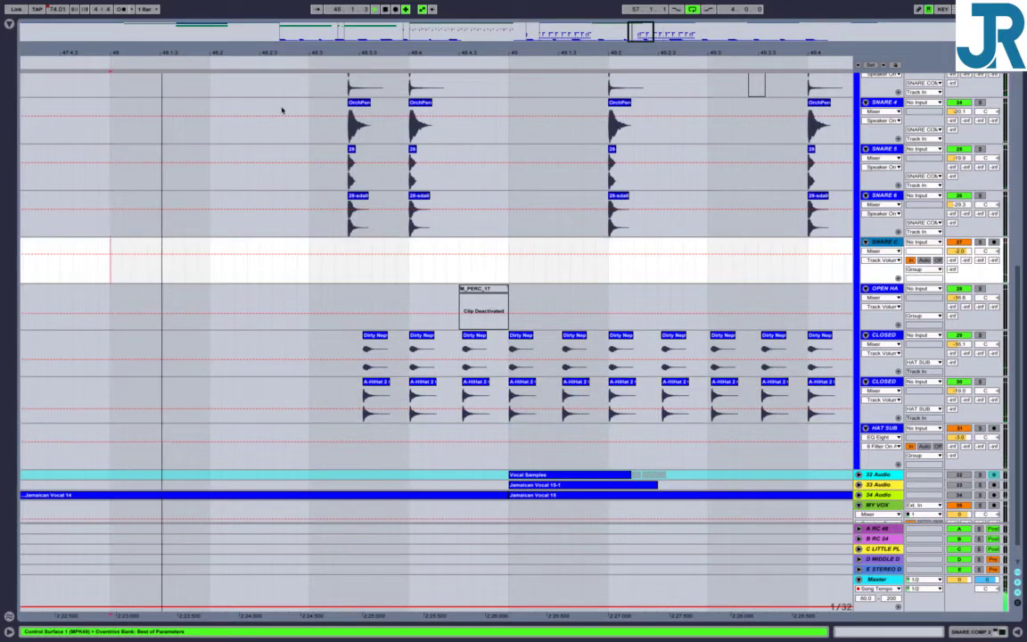
drag(336, 49, 336, 17)
drag(338, 54, 338, 248)
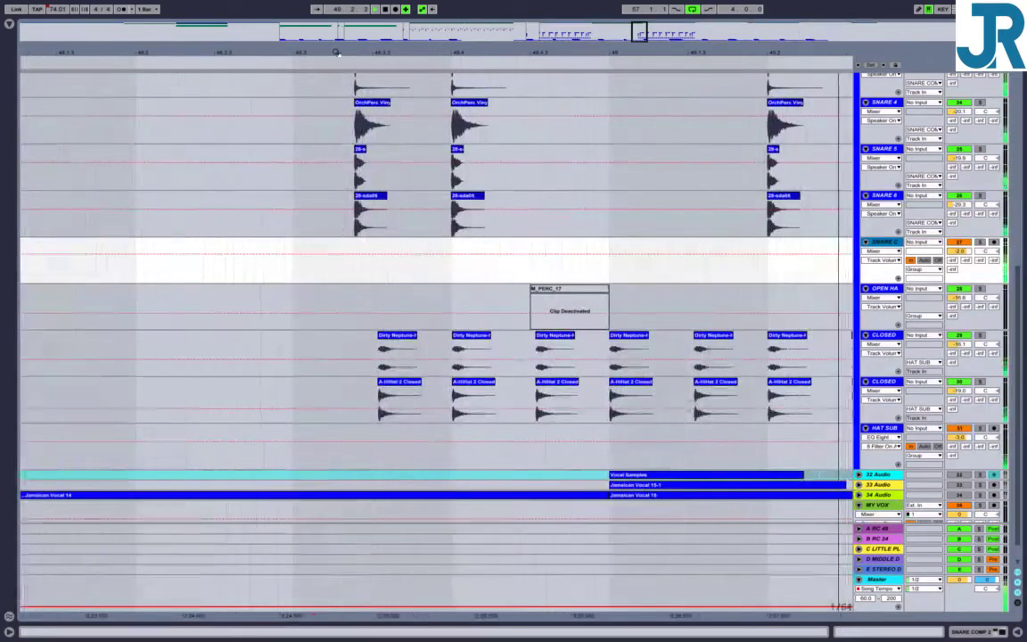
Delete the last hi-hat hit before bar 49 from both CLOSED hat tracks and play the fill.
click(554, 361)
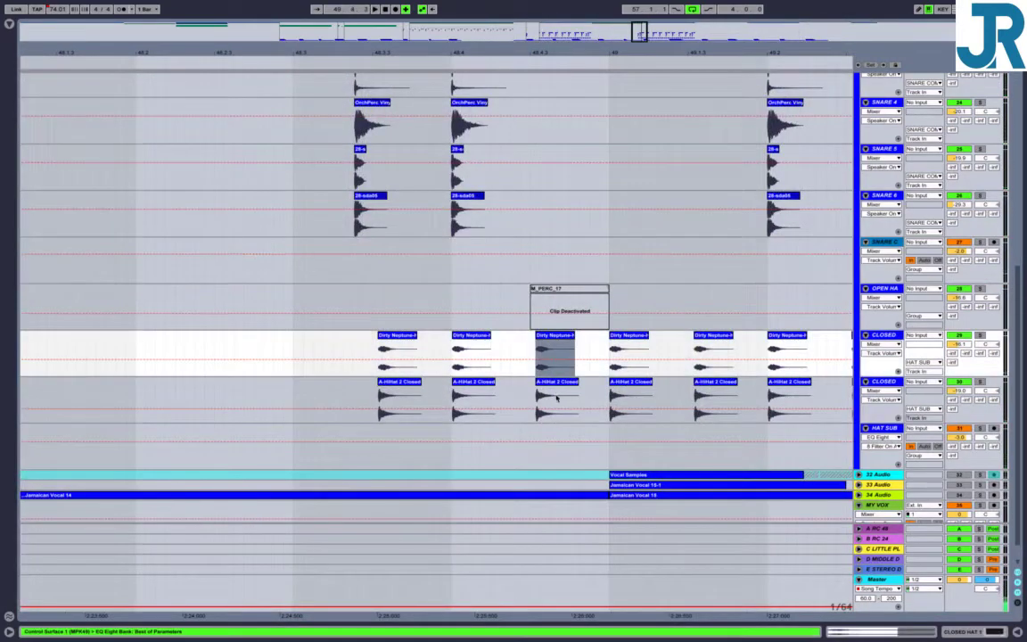
shift+click(557, 382)
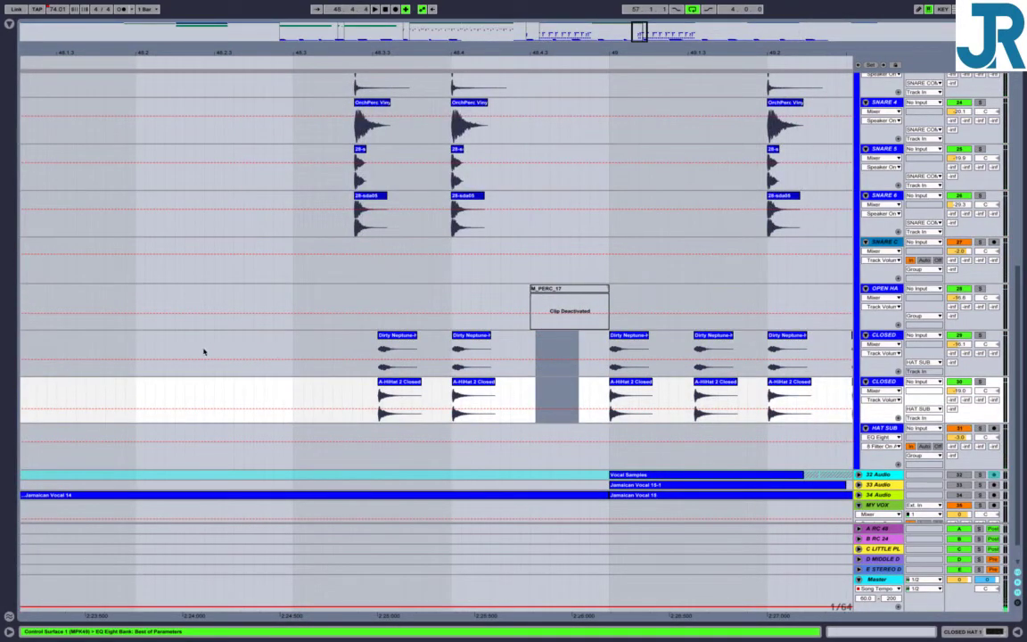
key(Delete)
click(194, 347)
key(space)
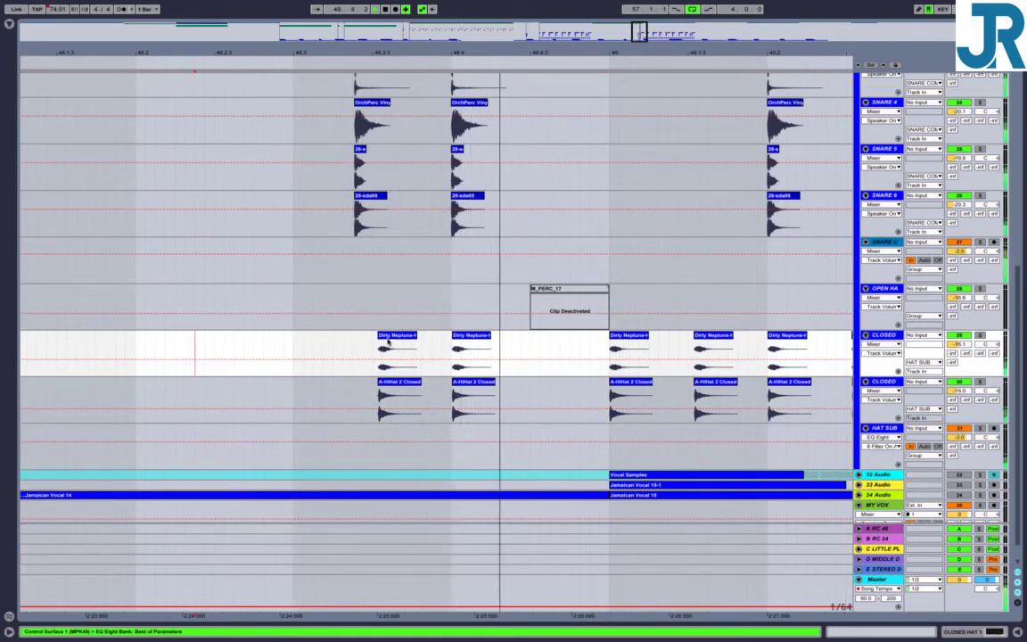
Deactivate the two remaining hi-hat hits before bar 49 on both CLOSED hat tracks and play from 48.2.1.
key(space)
drag(367, 339, 509, 396)
key(0)
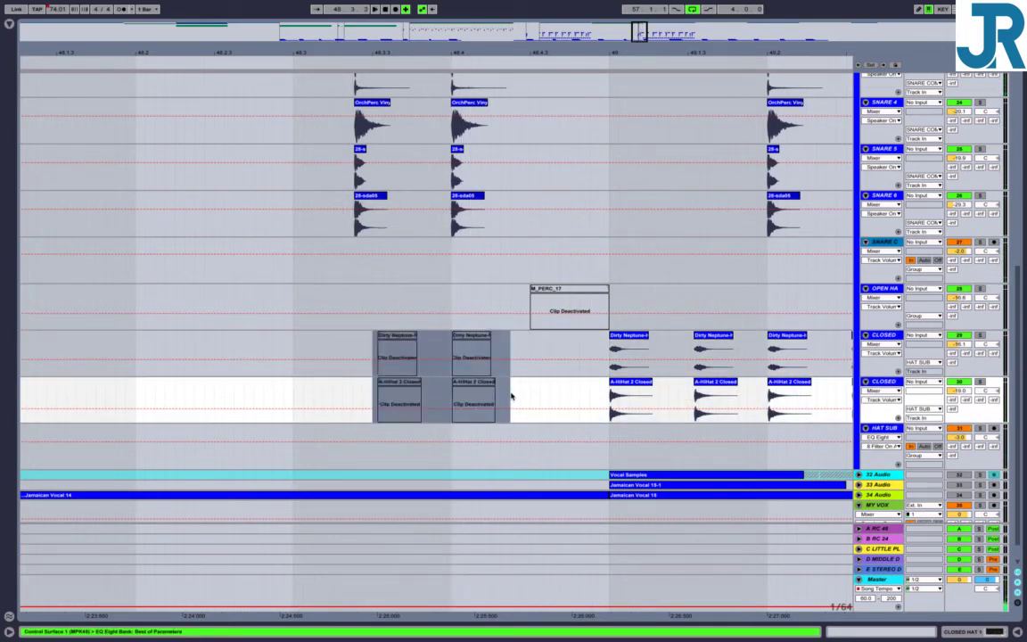
click(134, 343)
key(space)
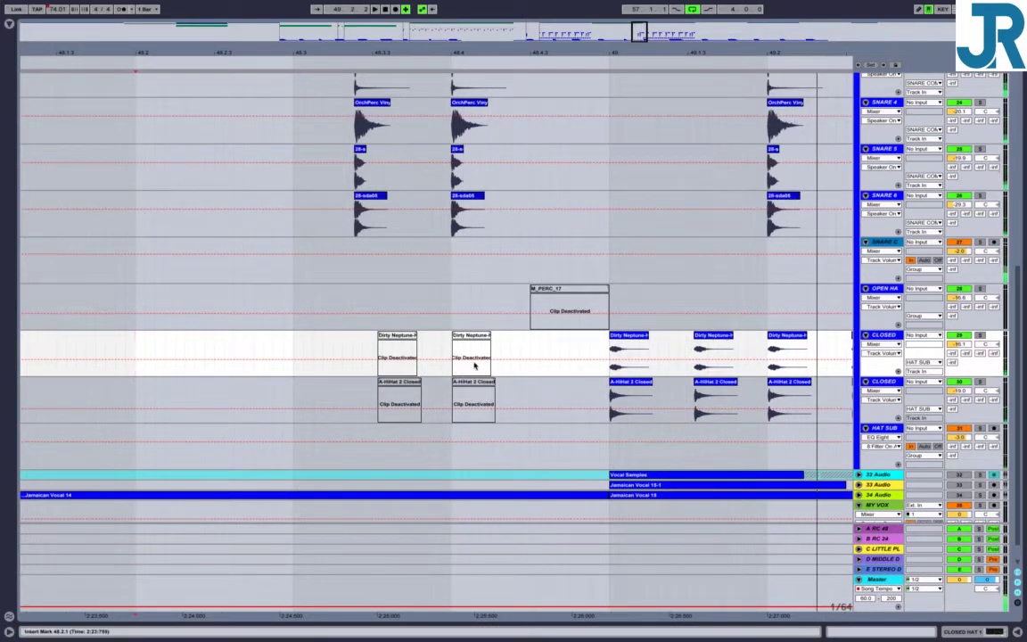
Undo the deactivation and the last deletion of the closed hi-hat hits, replaying the fill from 48.2.1.
key(ctrl+z)
key(space)
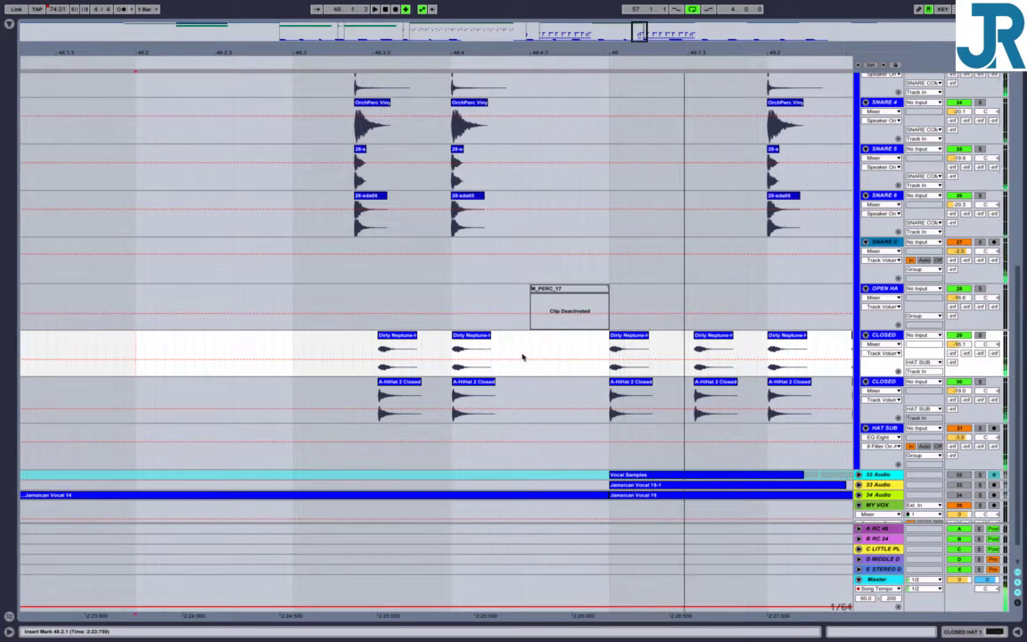
key(space)
key(ctrl+z)
click(138, 343)
key(space)
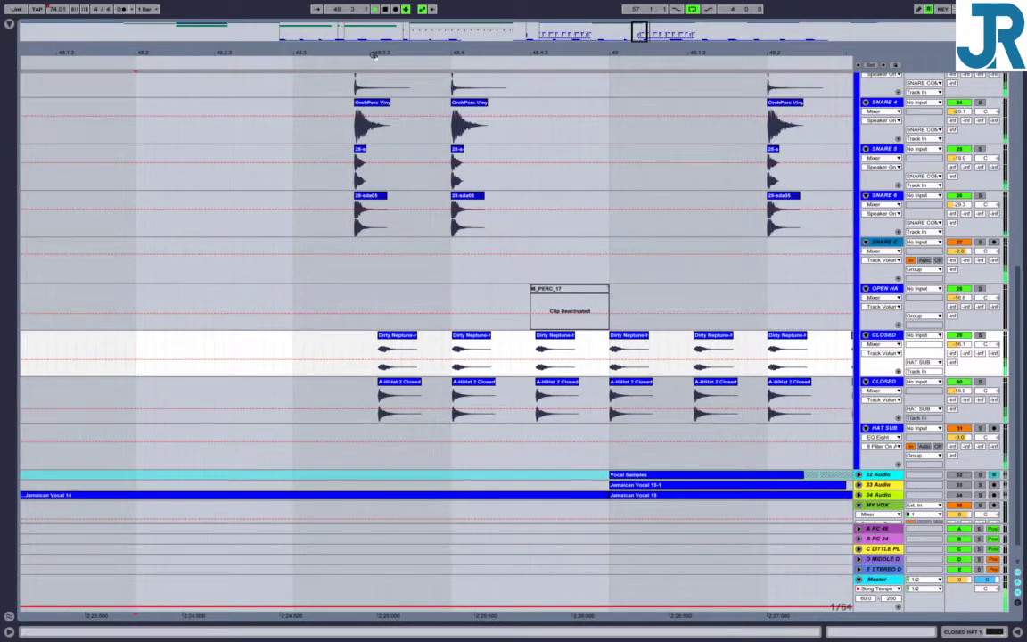
Examine the end of the KIT 3 drum section around bar 53 while the arrangement plays.
drag(377, 53, 377, 27)
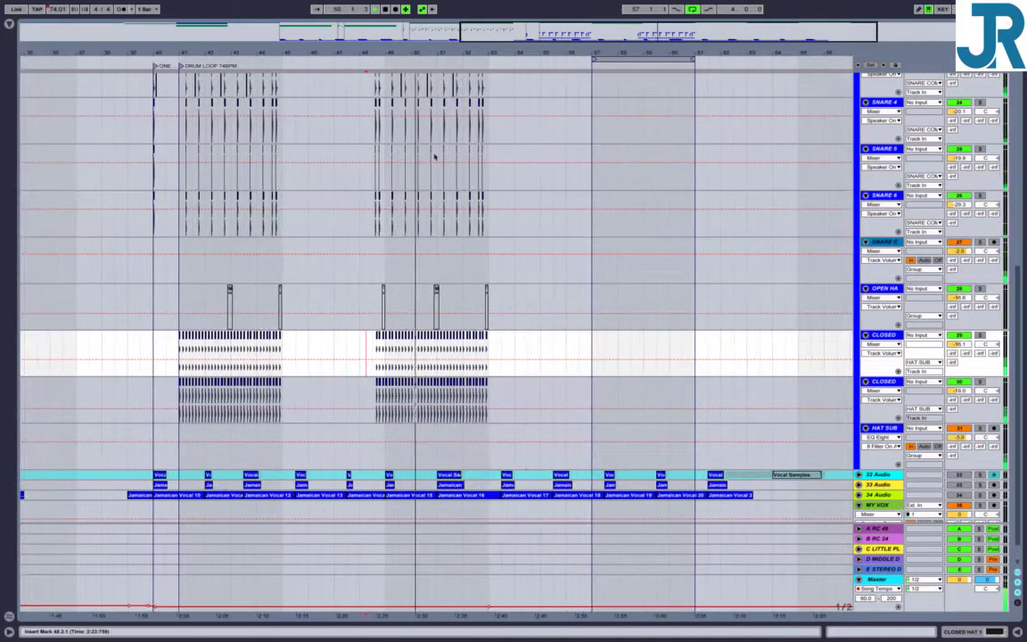
scroll(438, 196, up, 1)
scroll(439, 196, up, 5)
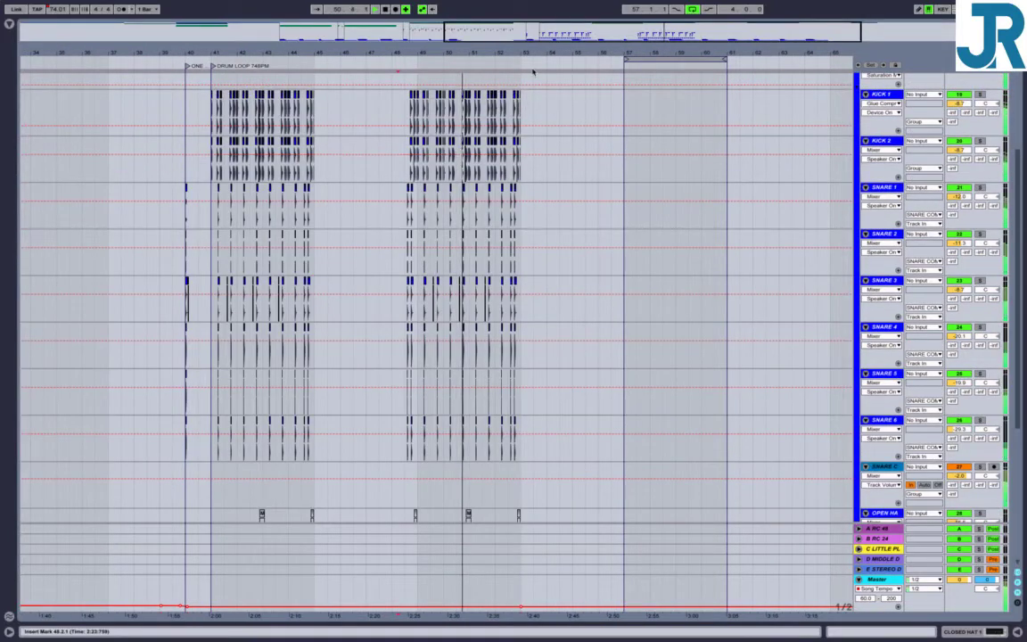
drag(526, 54, 460, 125)
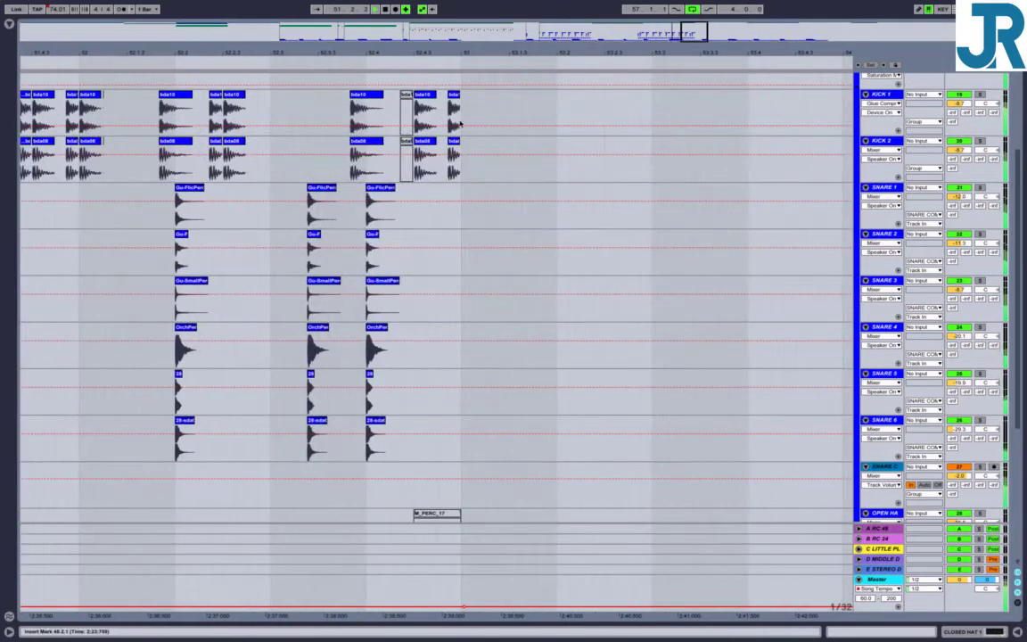
drag(408, 51, 473, 160)
scroll(484, 206, up, 5)
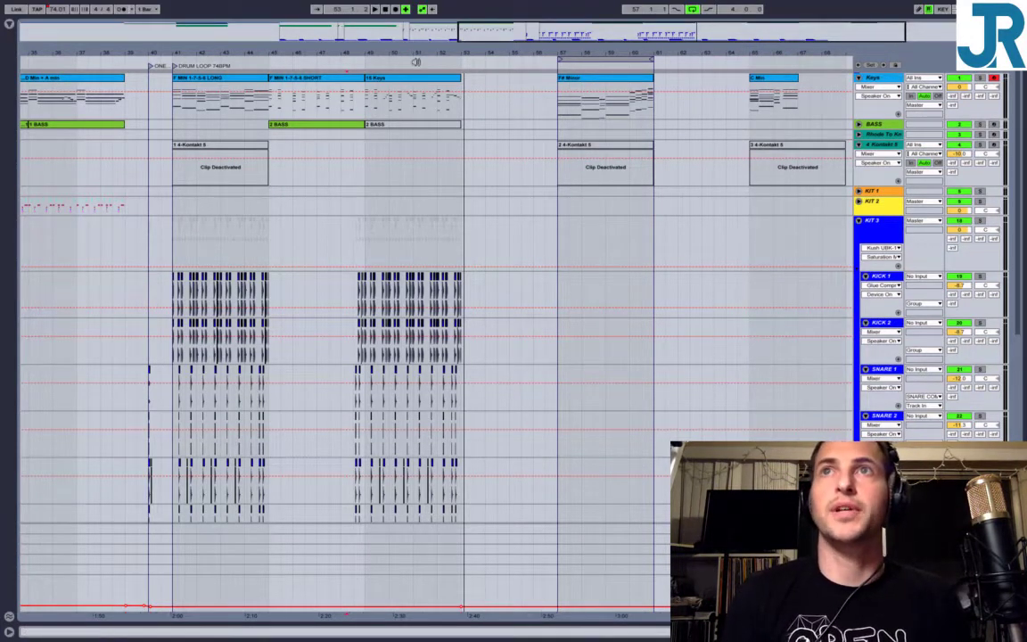
drag(398, 50, 466, 73)
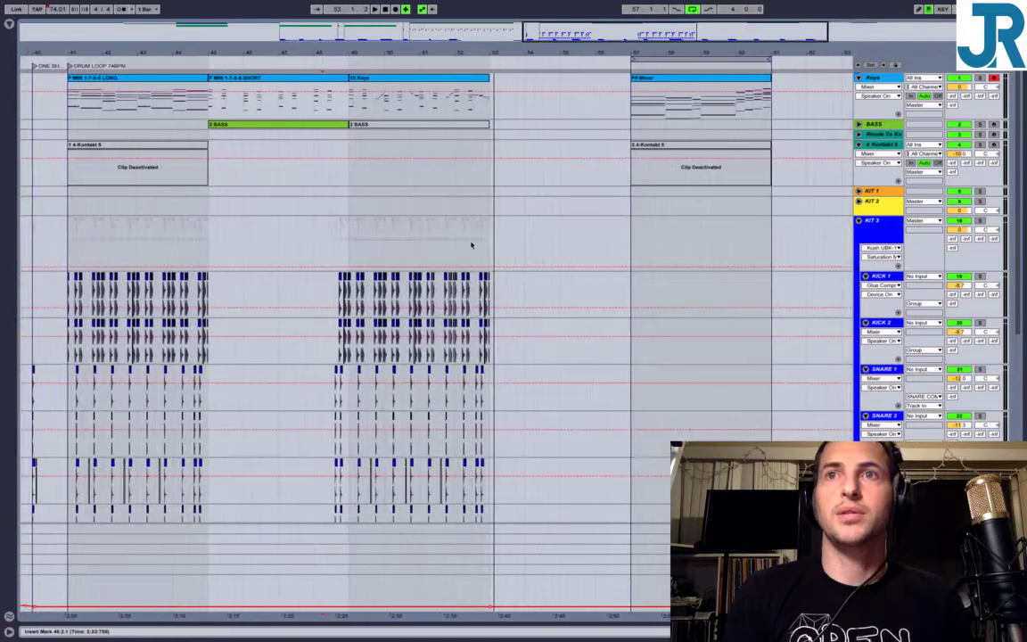
scroll(440, 300, down, 8)
scroll(440, 301, up, 6)
scroll(770, 259, up, 5)
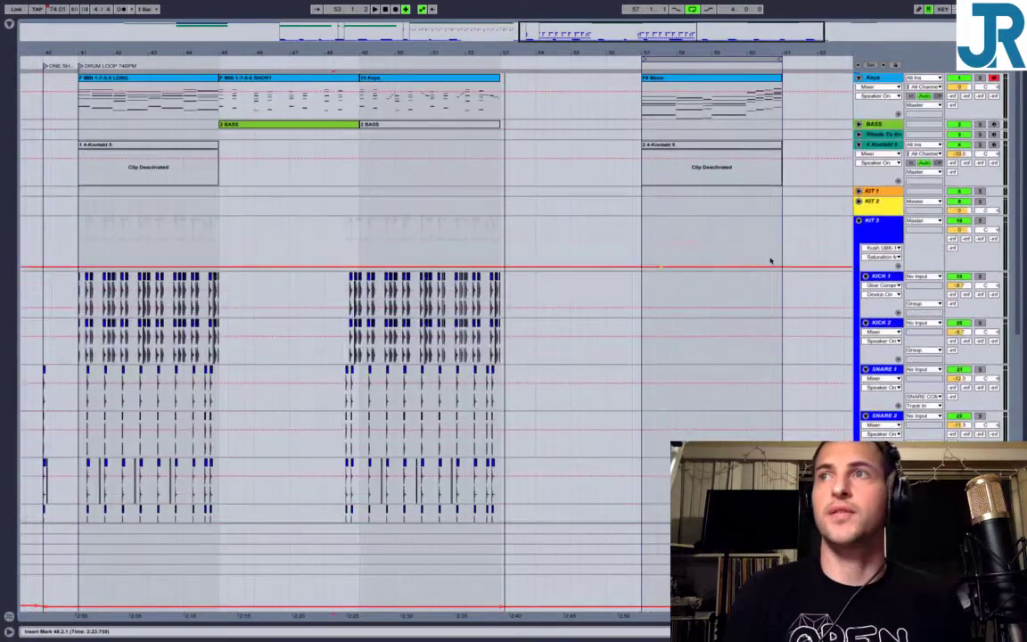
Collapse the KIT 3 group and play the F# Minor clip on the Keys track from bar 57.
click(858, 221)
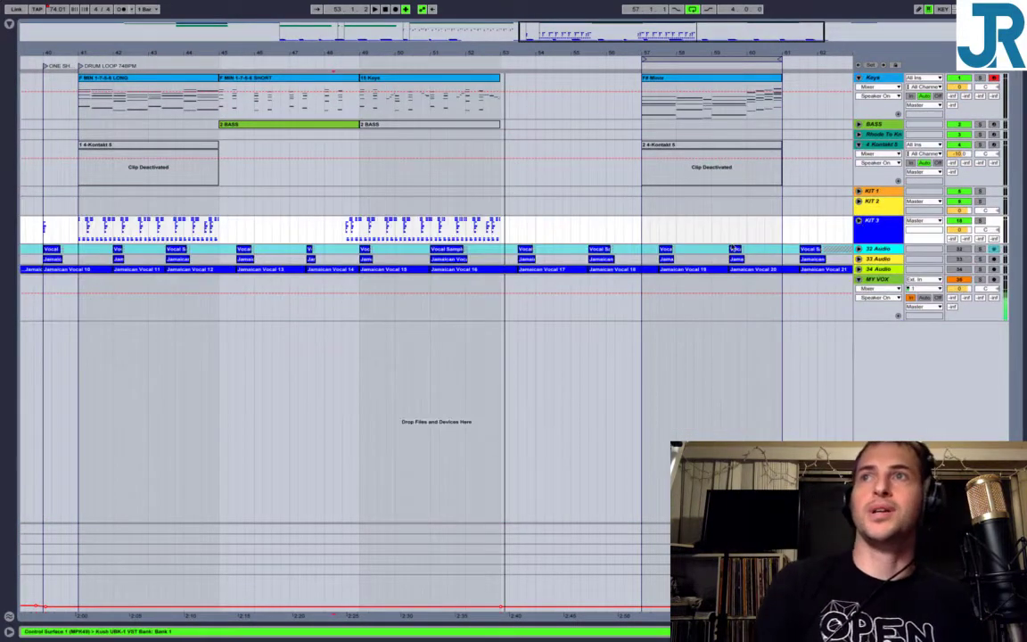
scroll(660, 211, left, 1)
scroll(660, 211, right, 3)
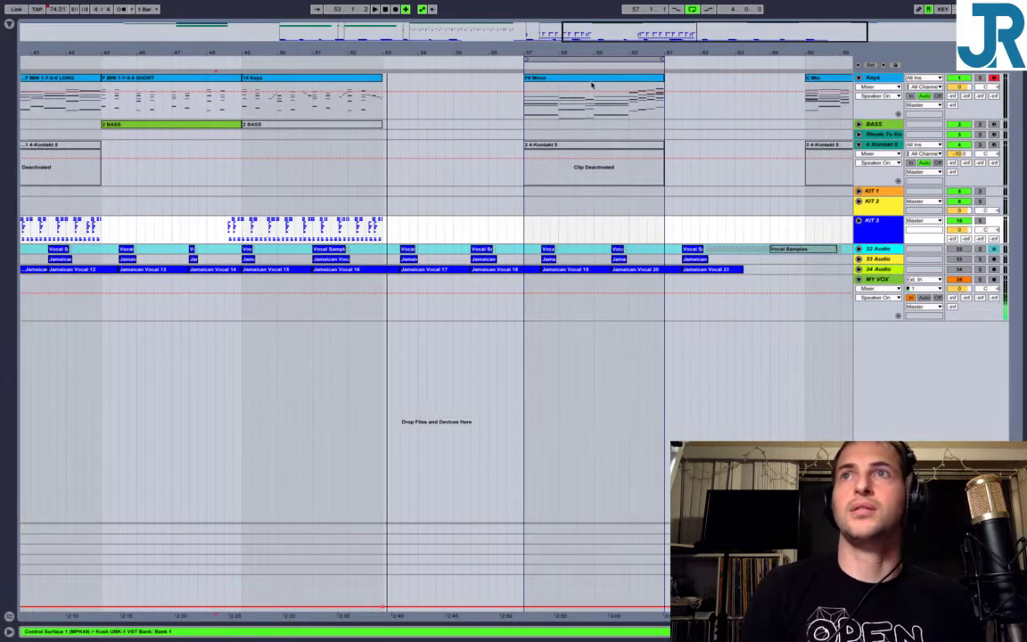
click(614, 142)
scroll(614, 172, right, 4)
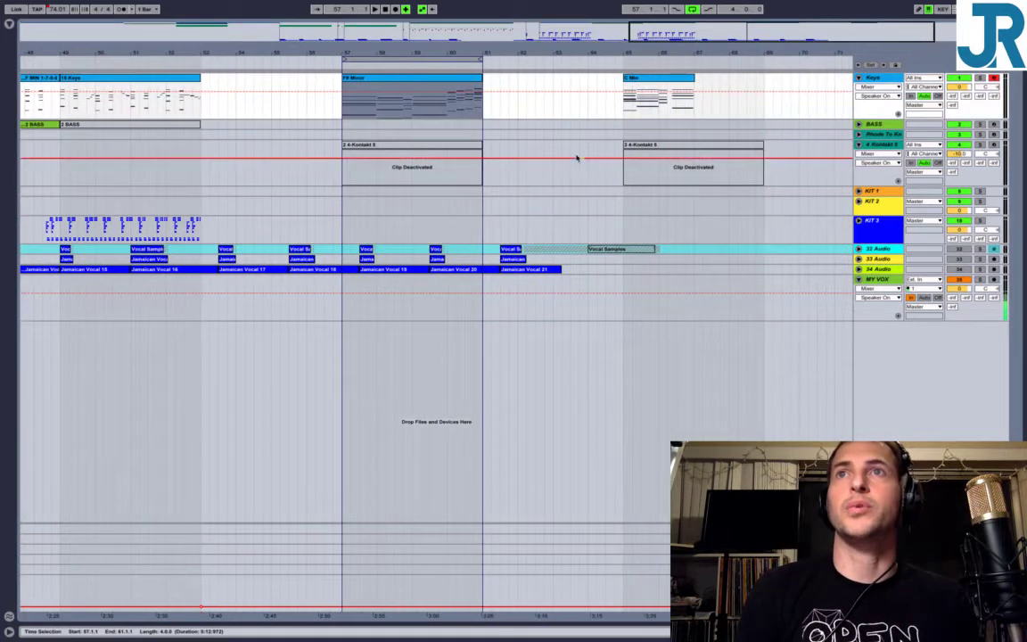
key(z)
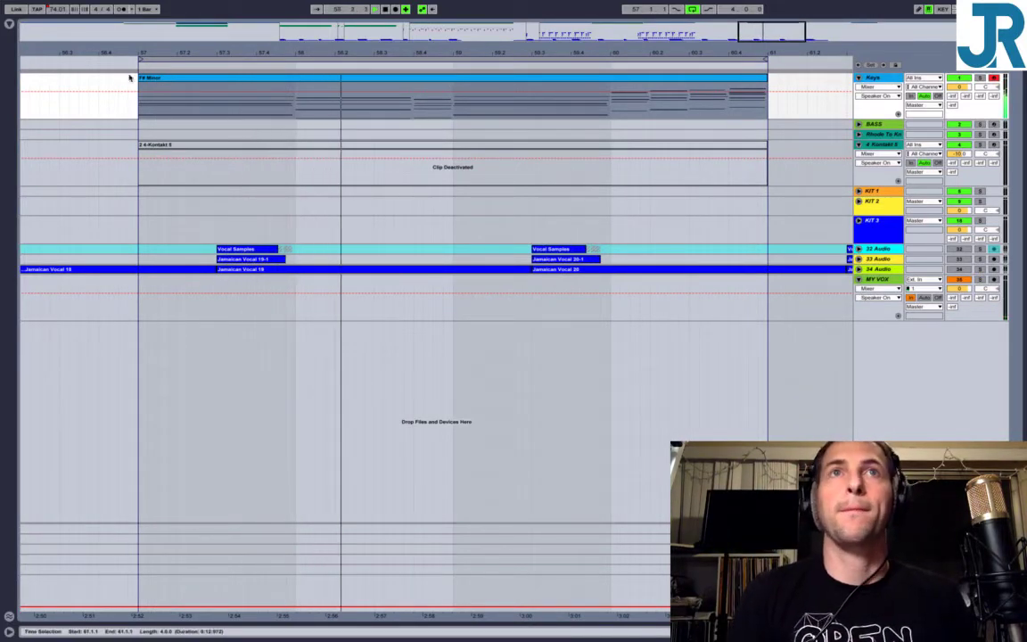
Browse the Drums folder in the Music place for drum samples and look inside the Korg KRZ folder.
click(9, 24)
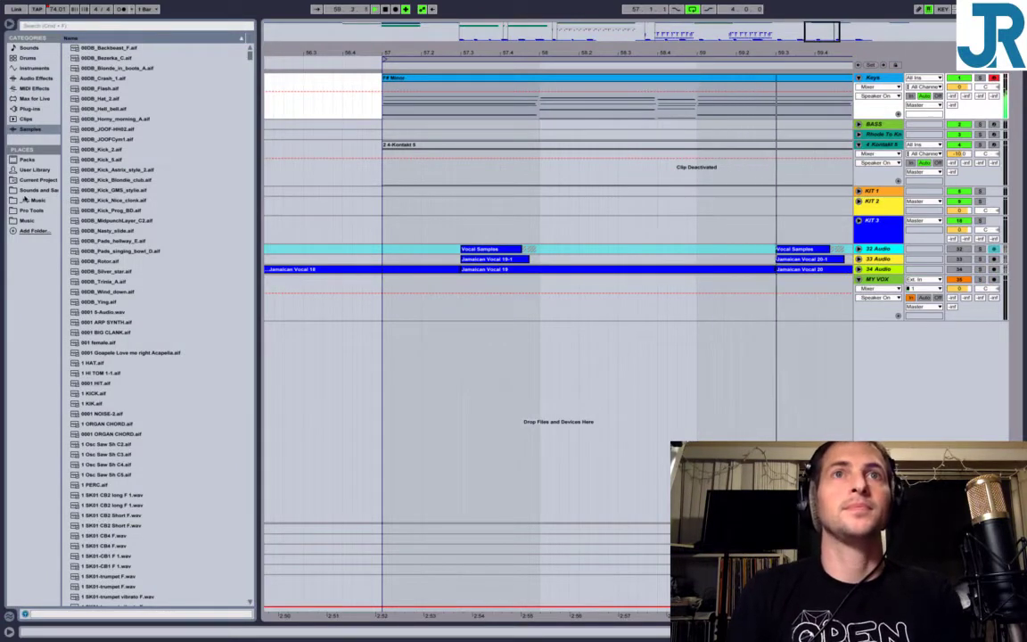
click(36, 201)
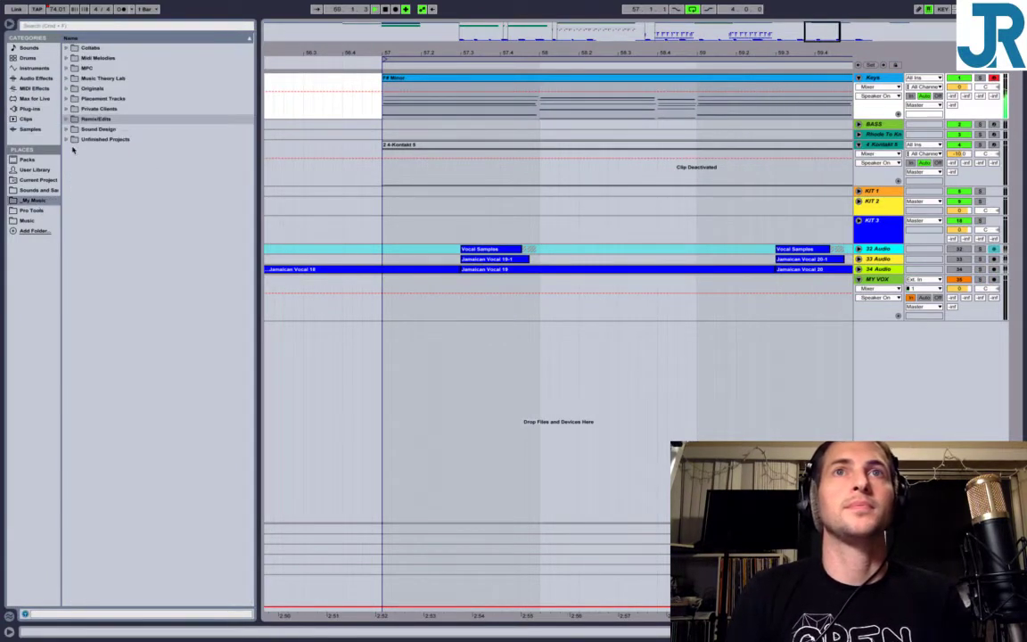
click(29, 220)
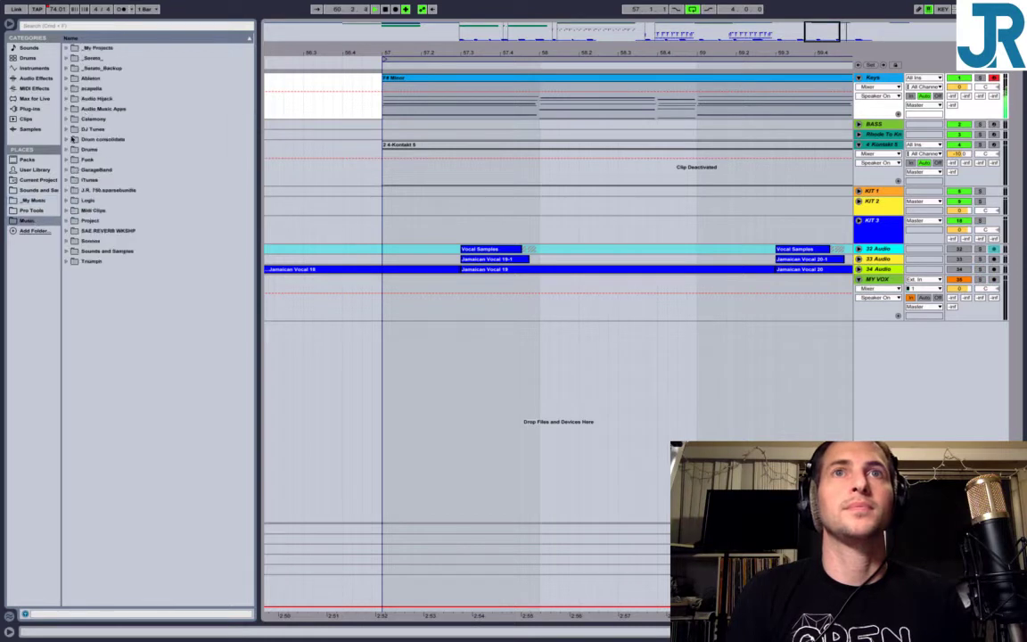
click(67, 149)
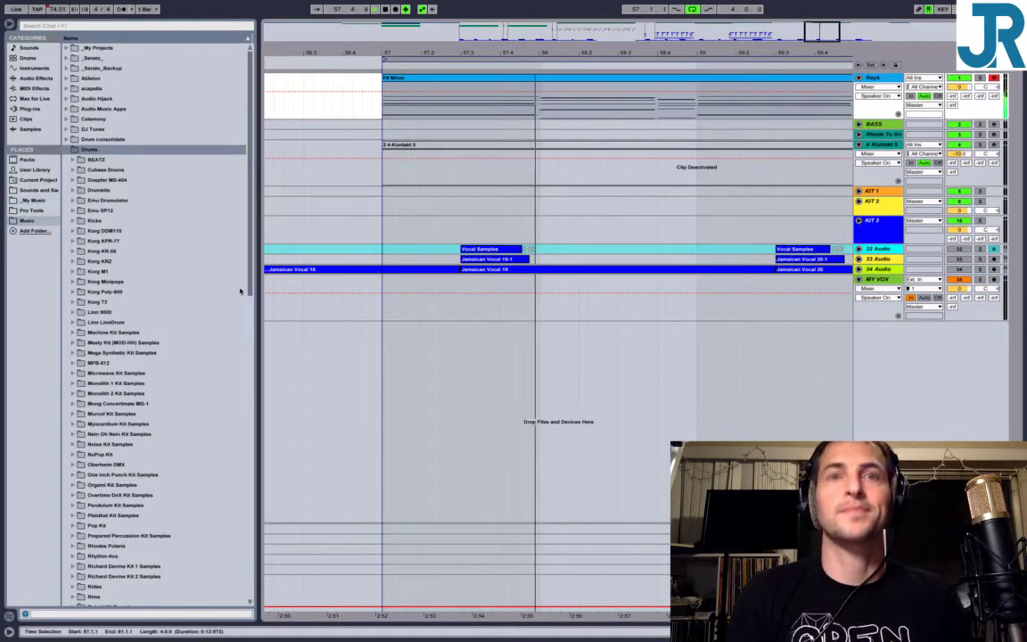
click(115, 402)
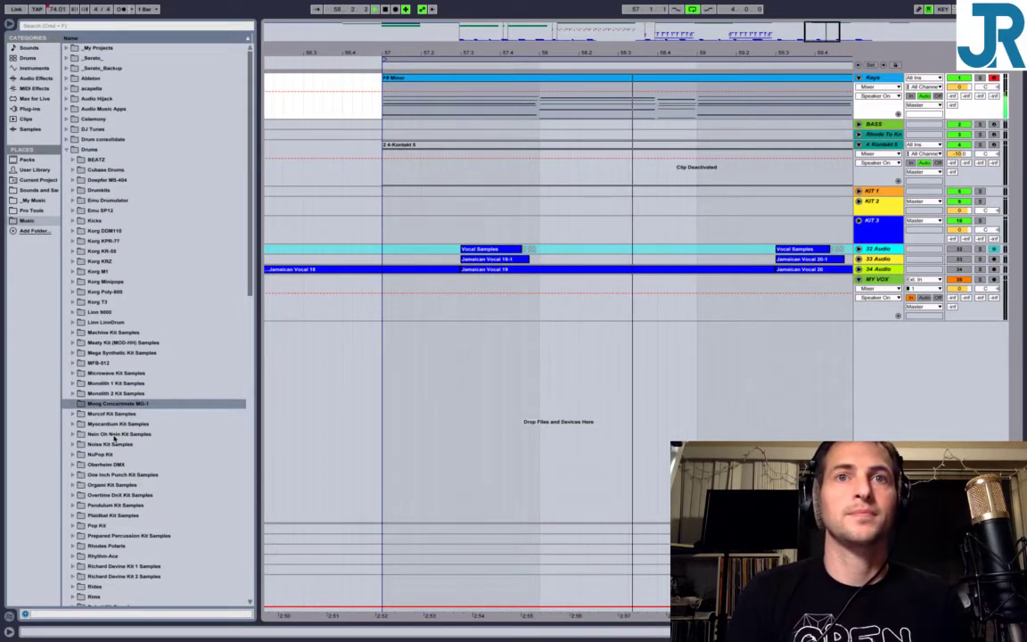
click(75, 262)
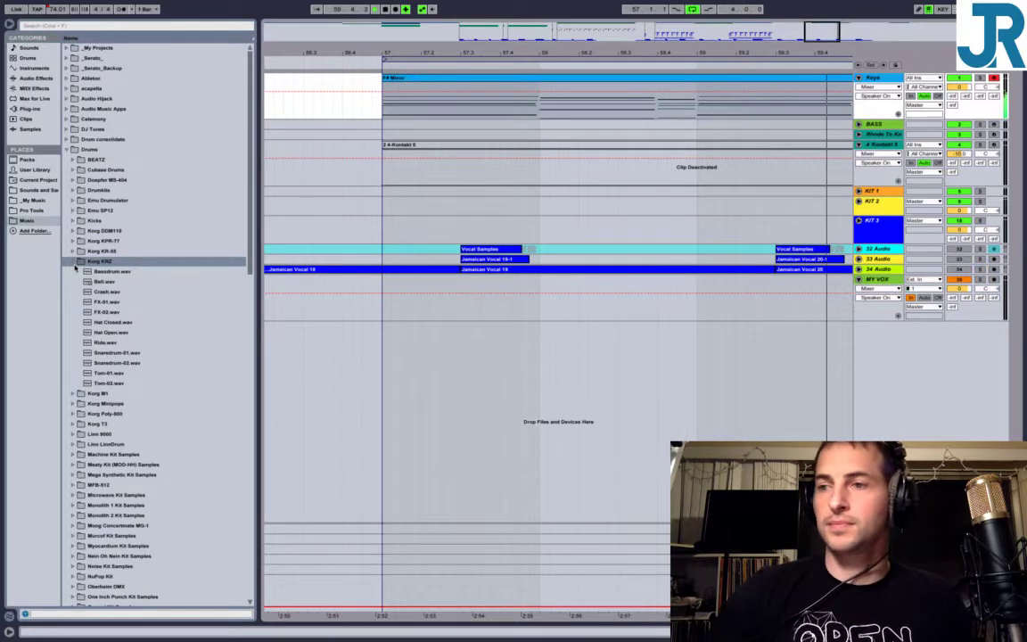
click(75, 264)
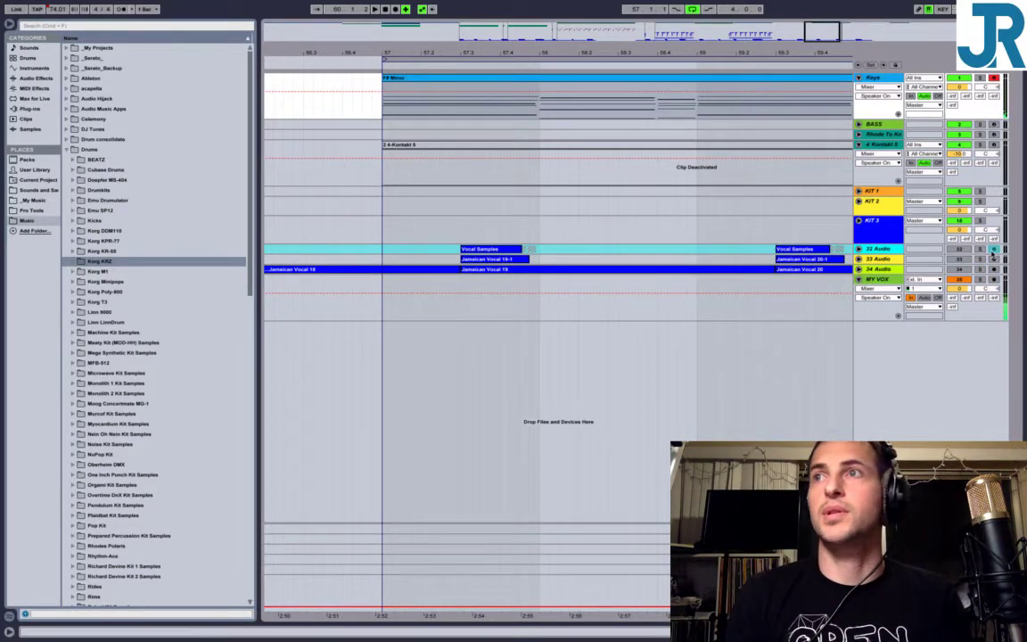
Insert a MIDI track below MY VOX and load the Maschine 2 VST plug-in on it.
click(885, 283)
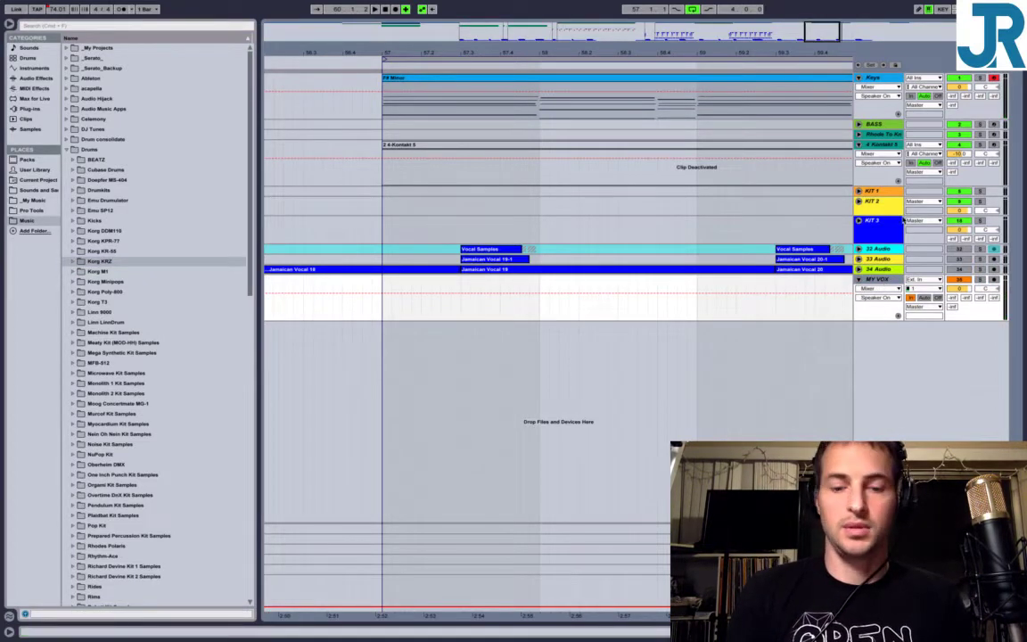
key(ctrl+shift+t)
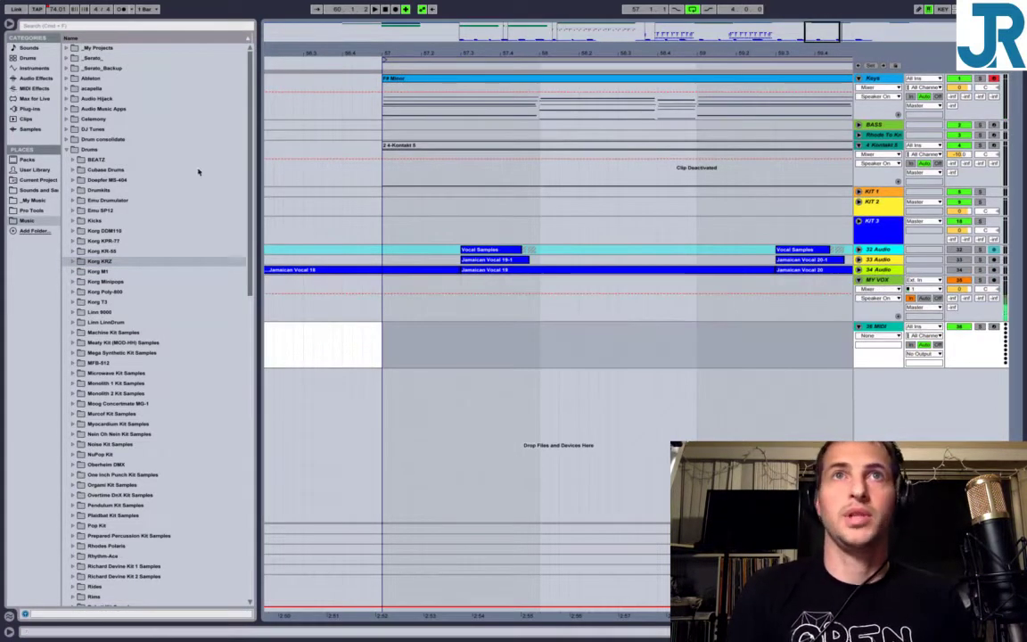
click(36, 108)
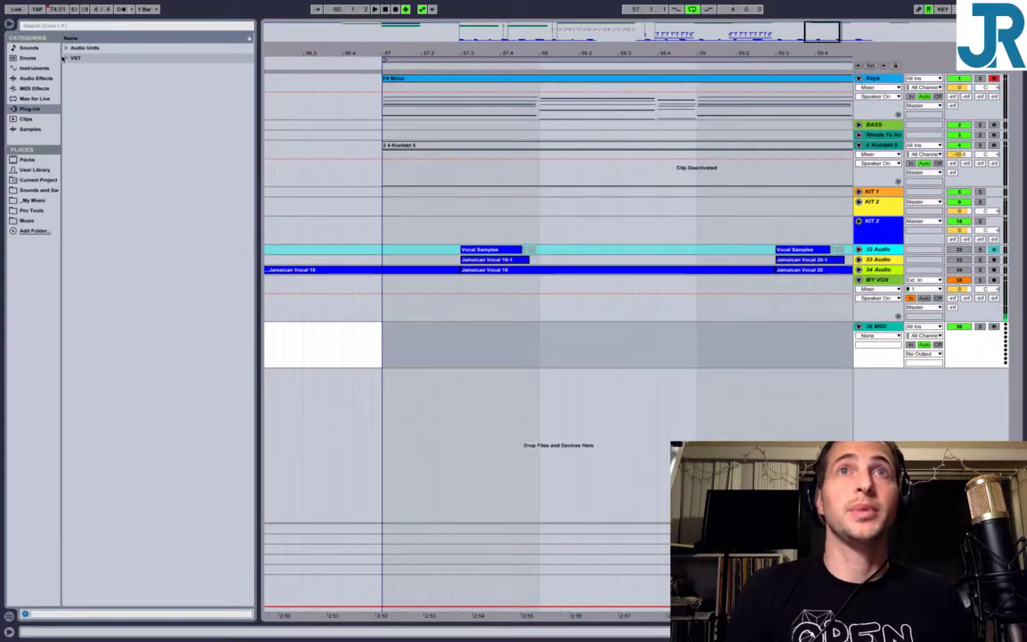
click(63, 58)
click(74, 68)
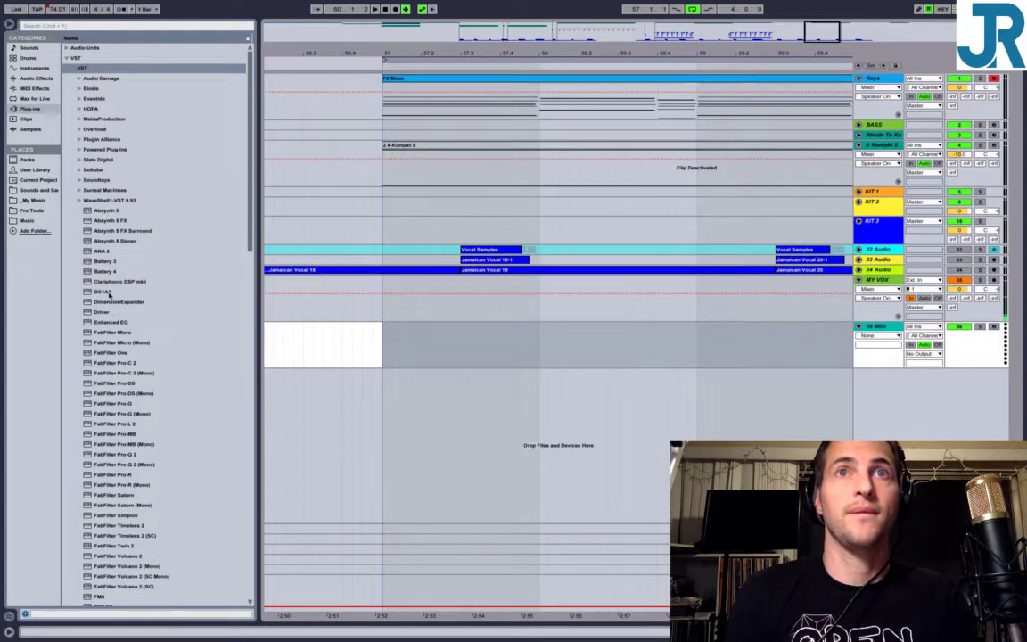
scroll(111, 299, down, 15)
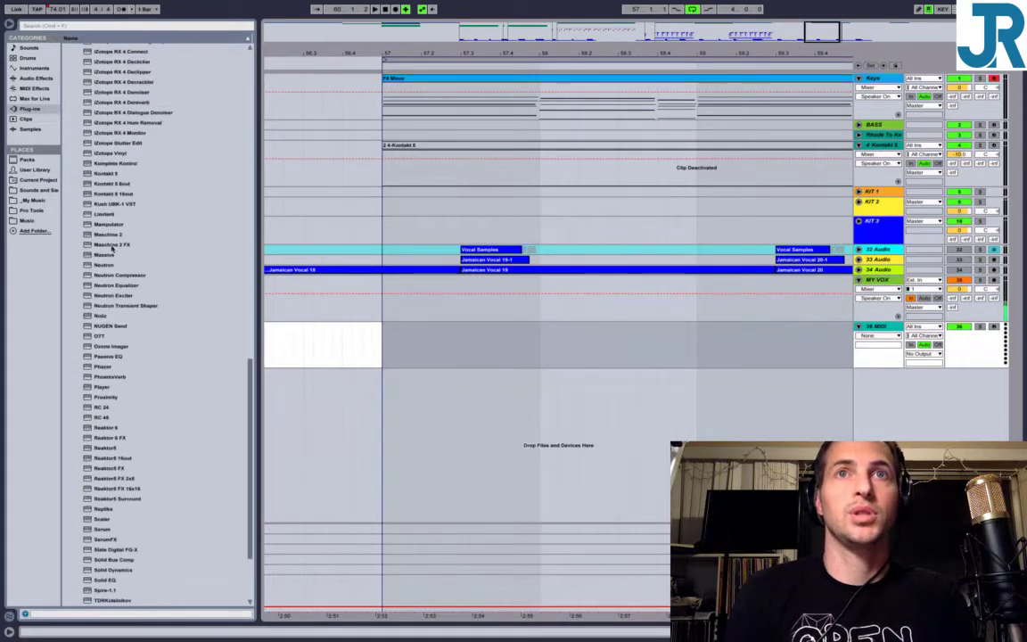
click(108, 234)
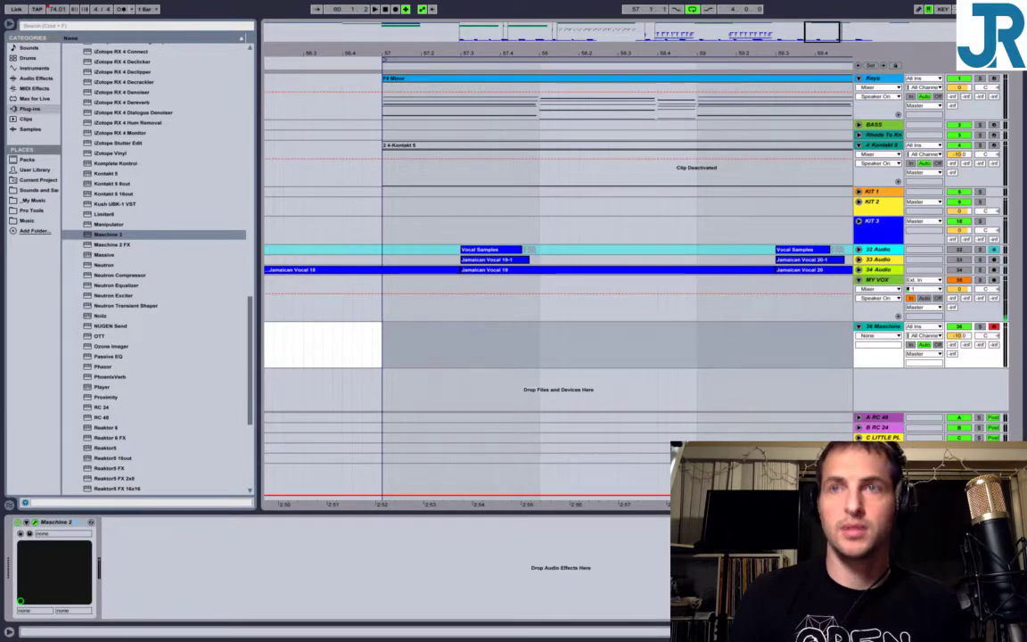
Reposition and close the Maschine 2 plug-in window, and fold the Maschine track.
drag(1, 78, 462, 96)
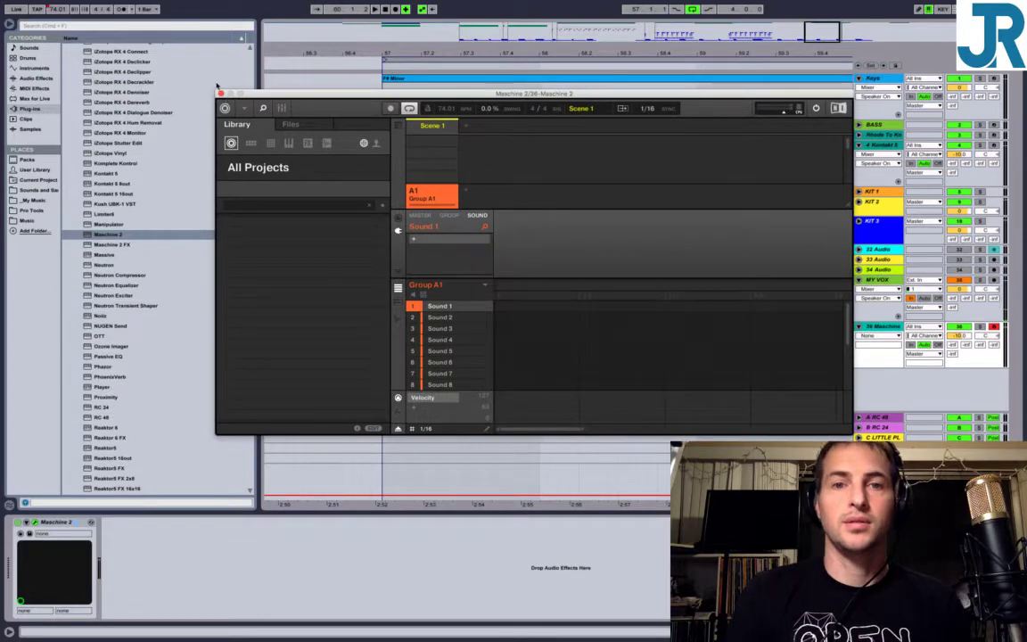
drag(247, 91, 222, 71)
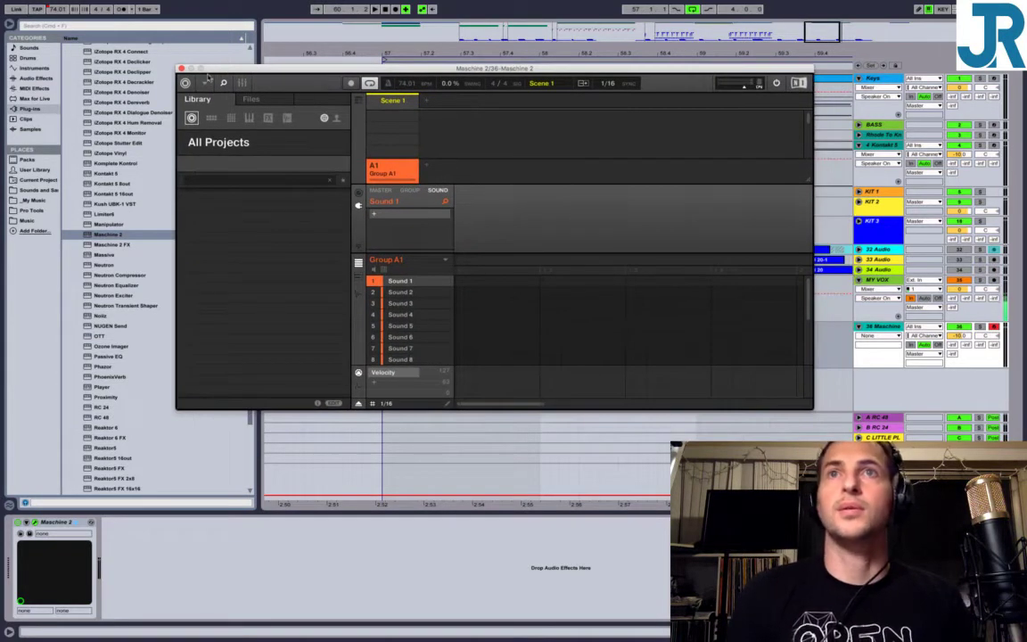
click(180, 68)
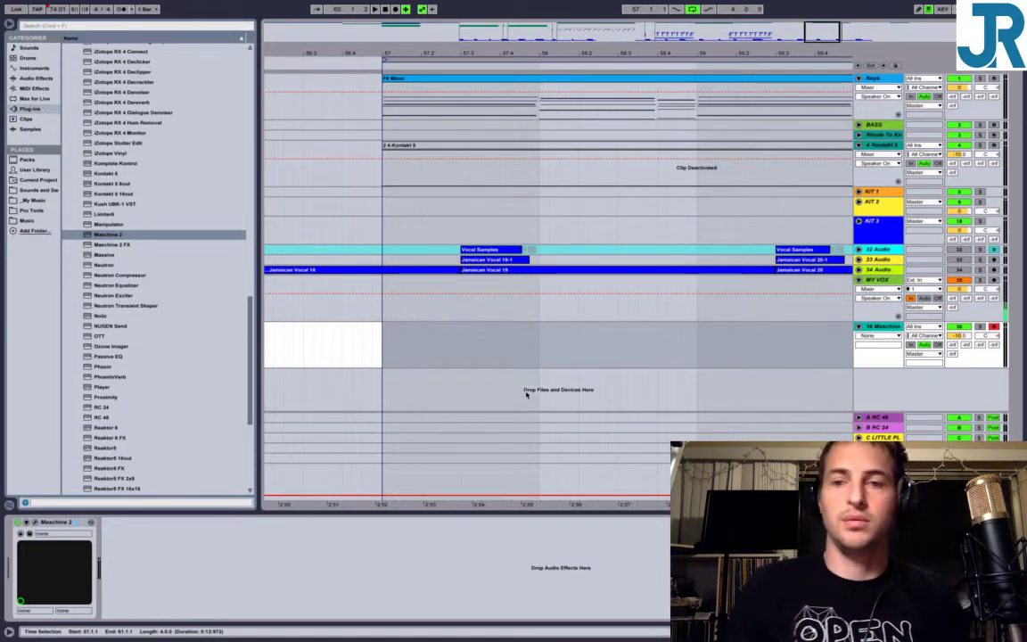
click(859, 327)
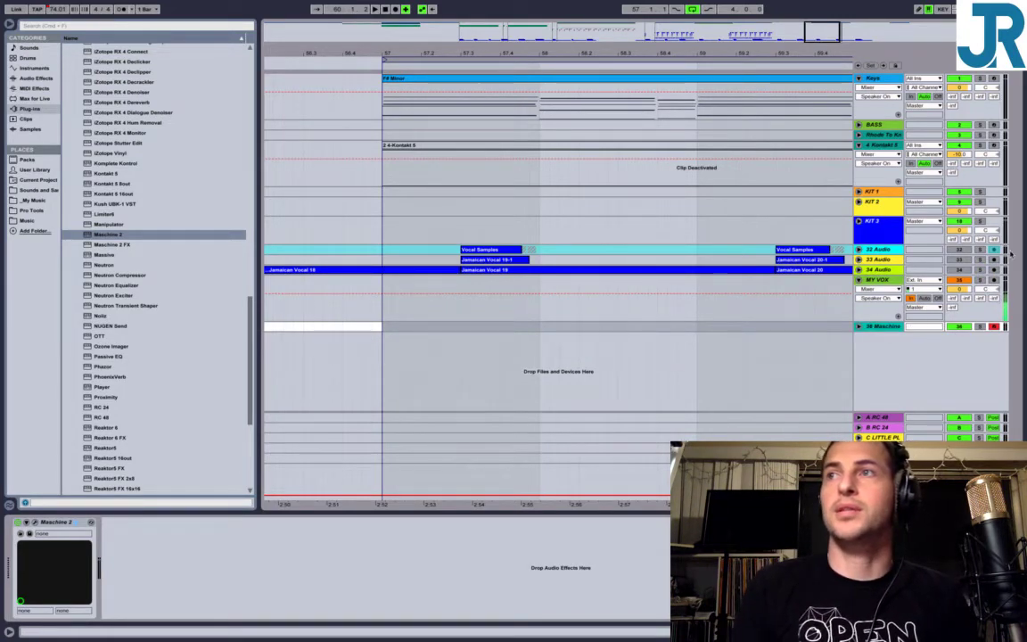
Arm the 33 Audio track for recording instead of the Maschine track.
click(994, 259)
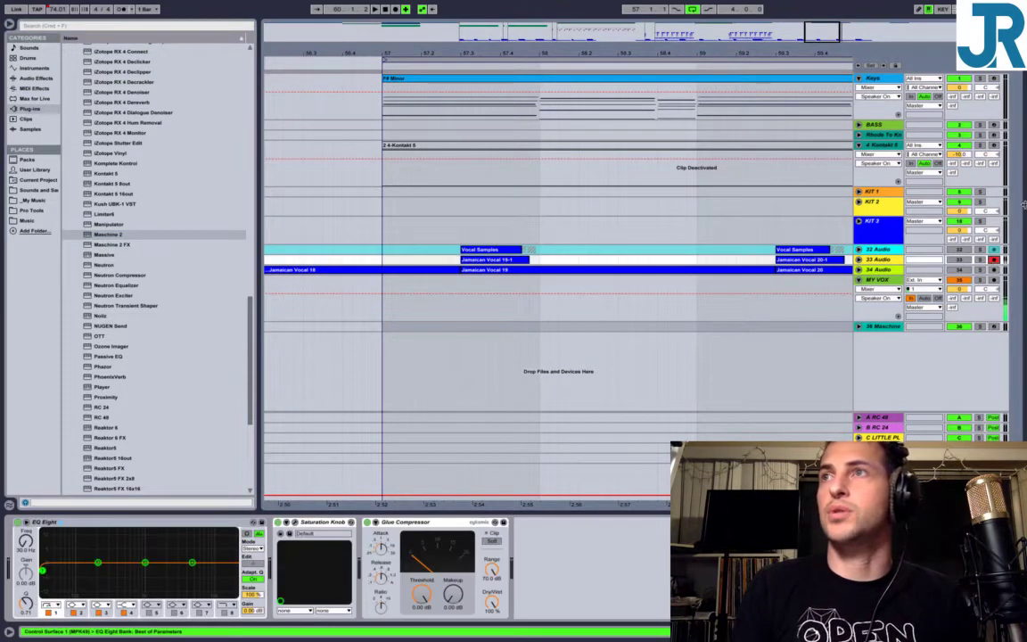
scroll(757, 183, right, 5)
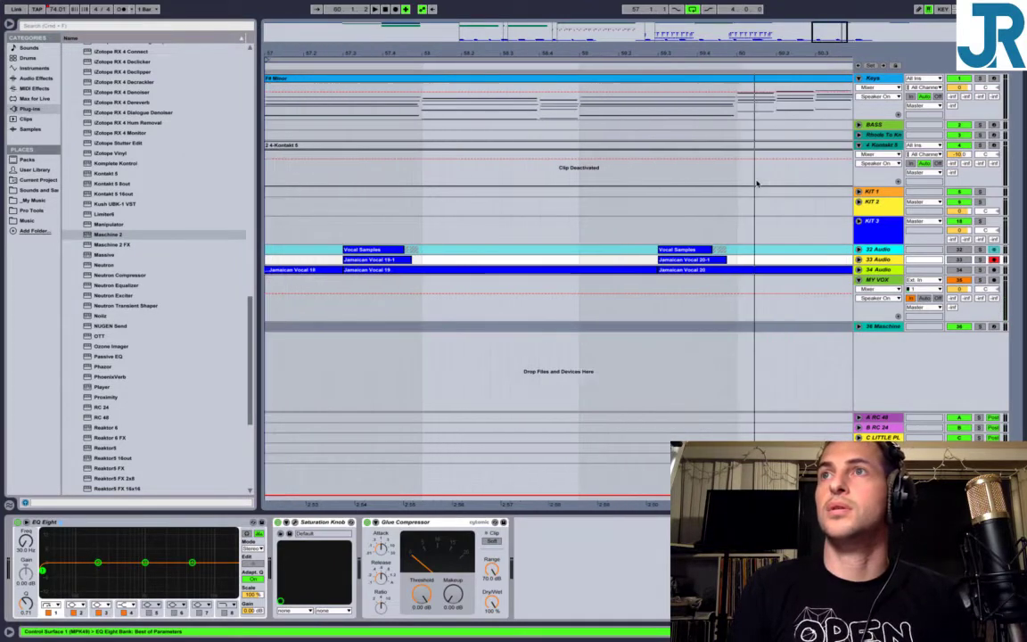
click(653, 93)
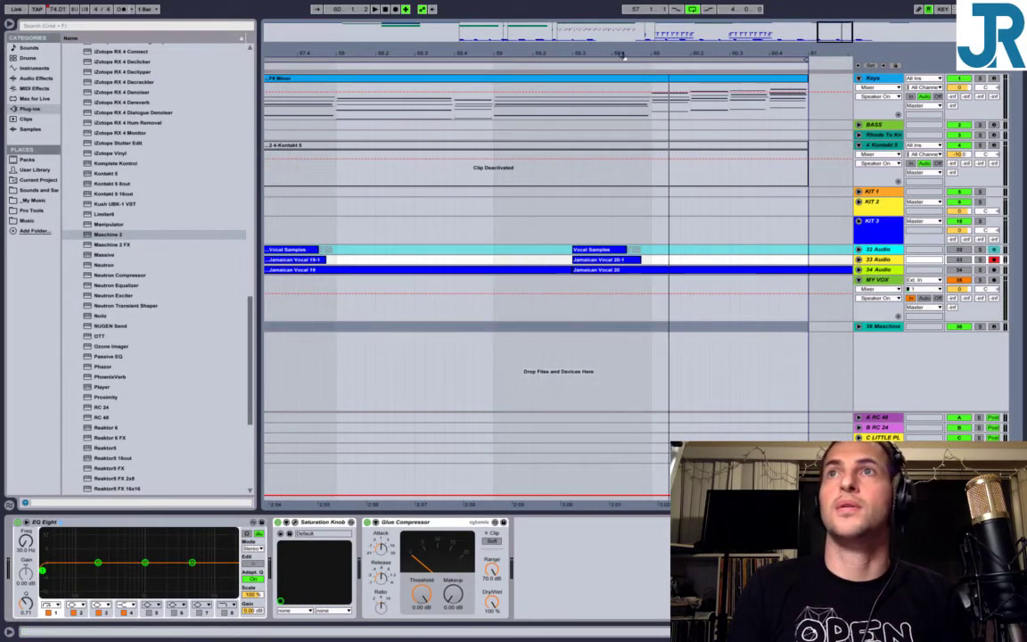
drag(621, 55, 622, 29)
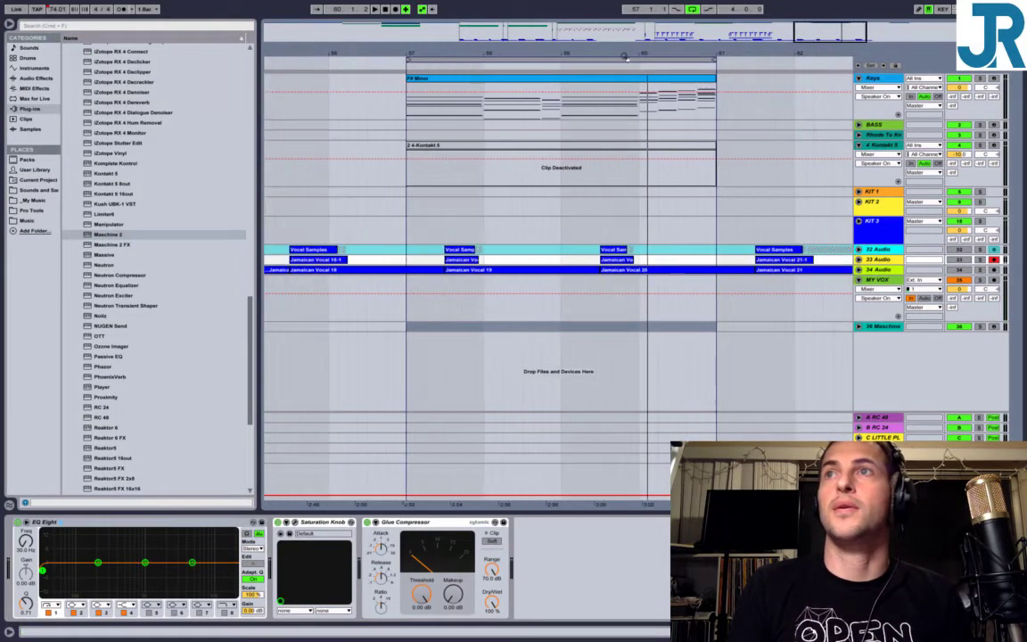
click(883, 234)
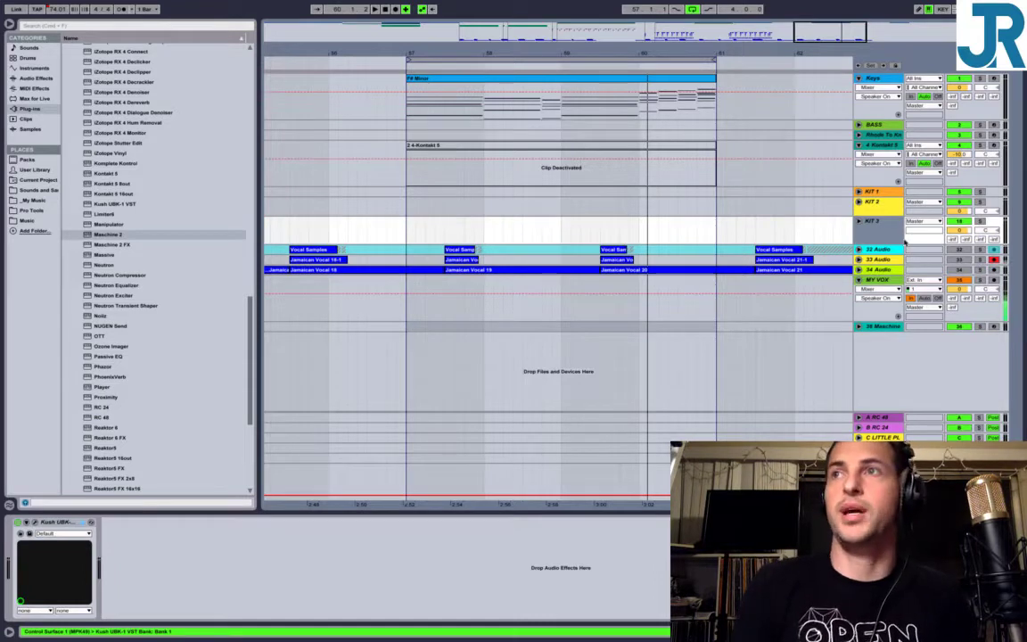
key(ctrl+shift+t)
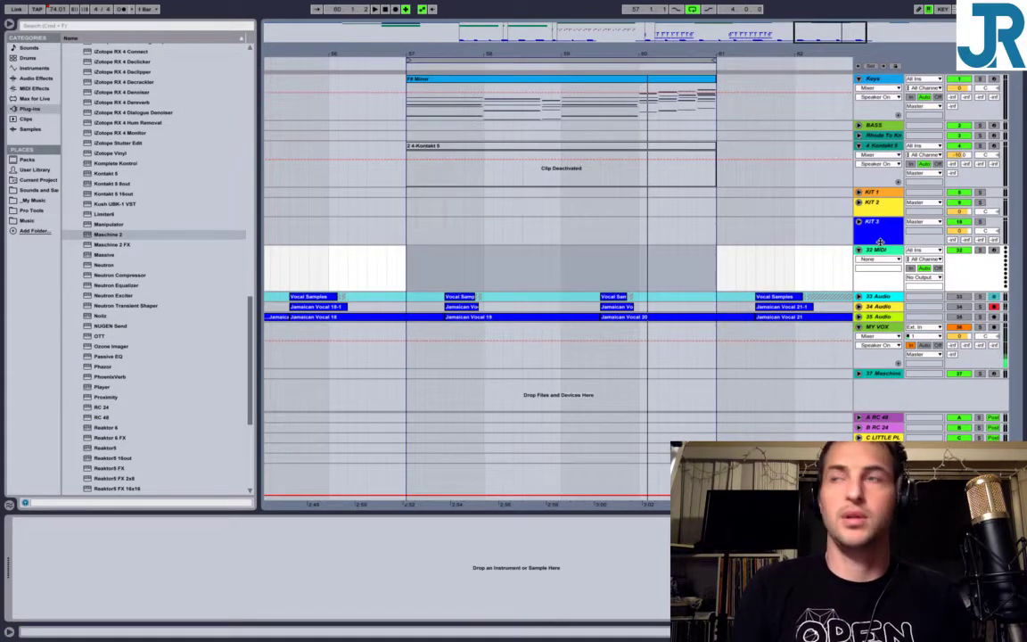
key(Delete)
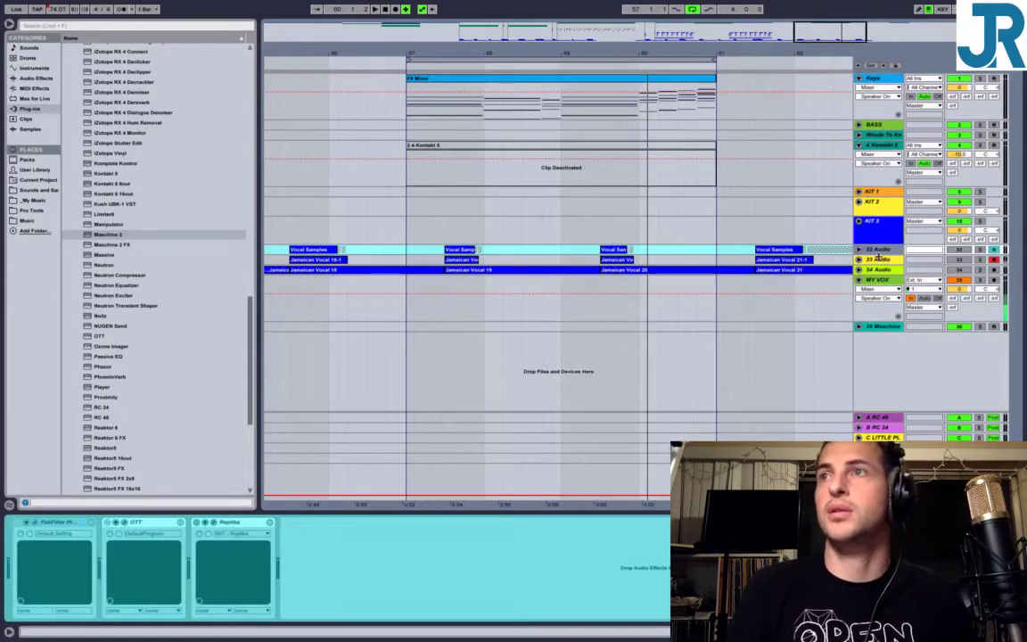
Insert a new audio track and place it directly below the KIT 3 group, above the Vocal Samples track.
key(super+t)
mouse_move(882, 260)
mouse_down()
mouse_move(881, 240)
mouse_move(877, 262)
mouse_up()
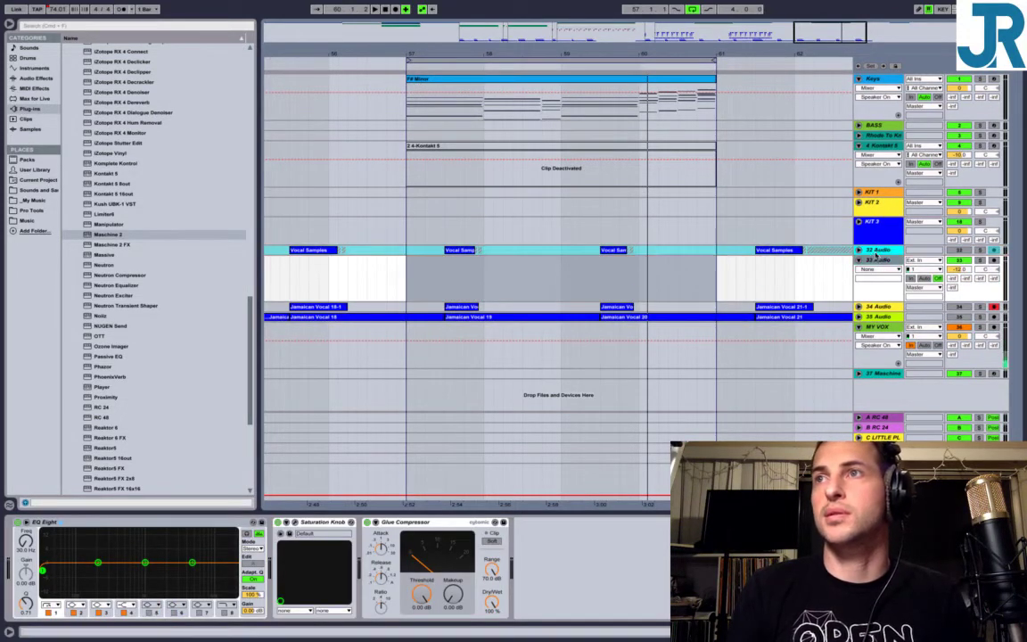
click(877, 285)
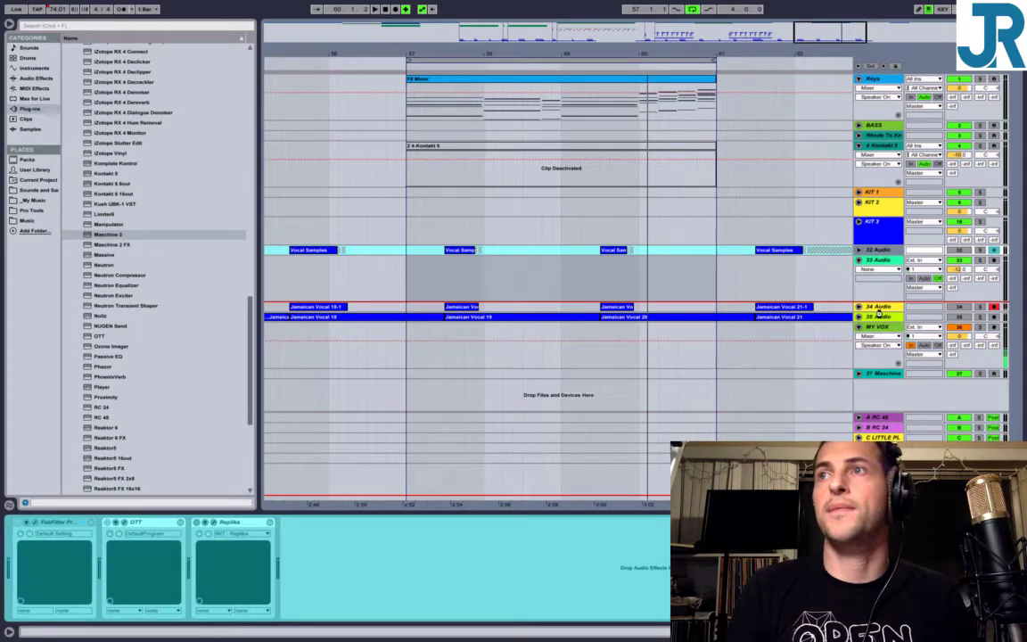
drag(879, 313, 878, 309)
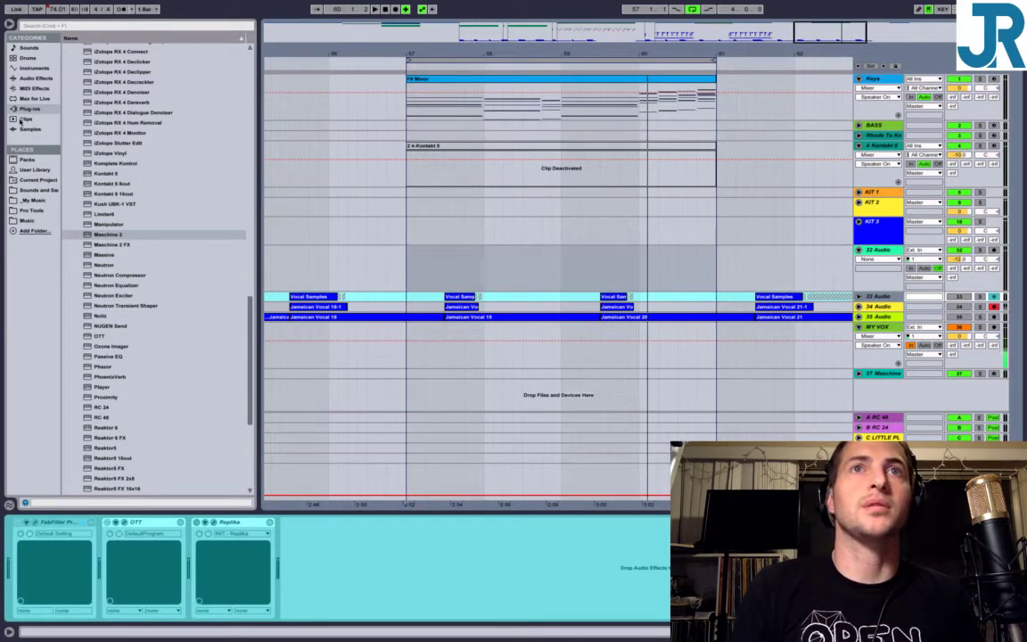
Audition the Korg KRZ samples in the Drums folder from Bassdrum.wav to Hat Open.wav, and close the folder.
click(29, 130)
click(27, 220)
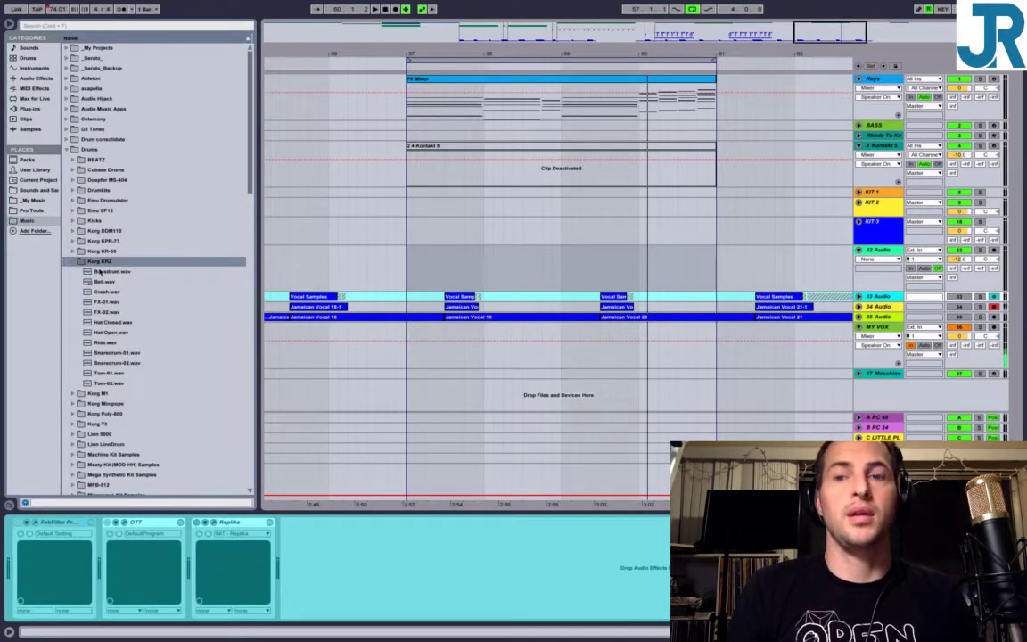
key(Down)
key(Down)
key(Down)
key(Down)
key(Down)
key(Down)
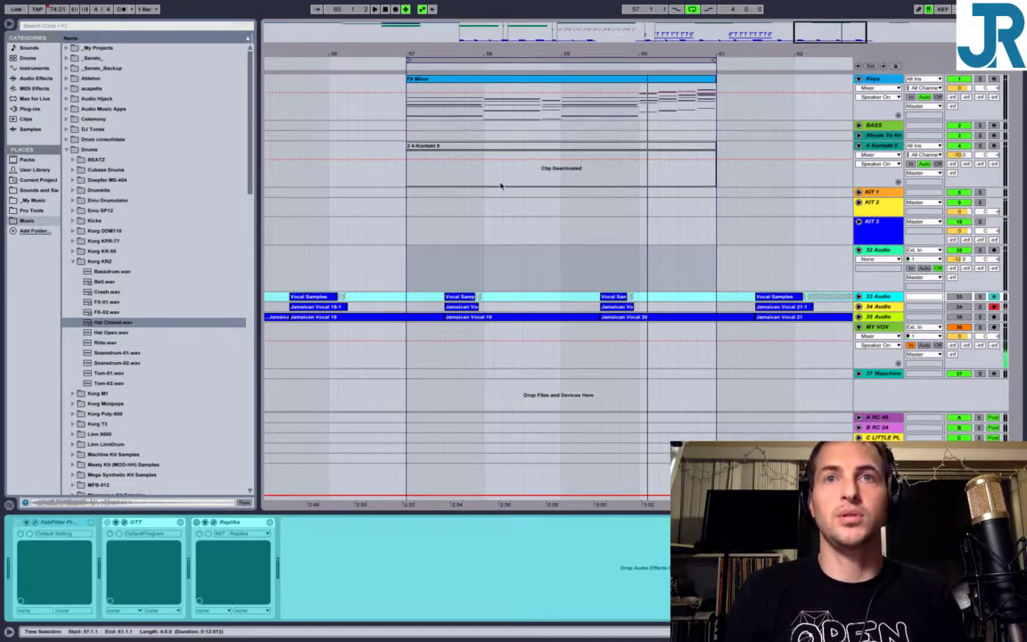
click(125, 335)
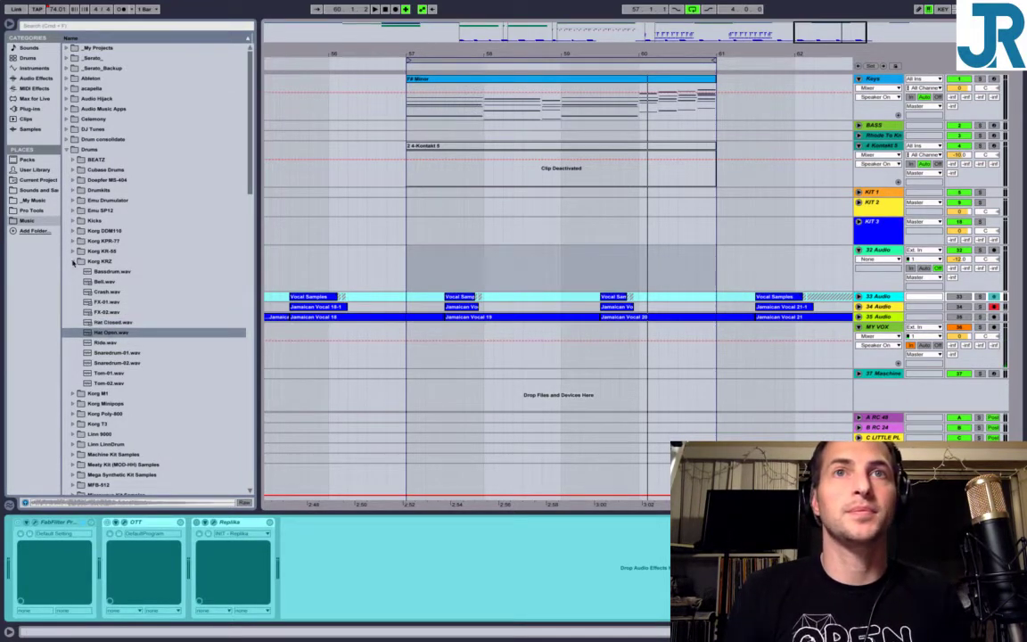
click(73, 263)
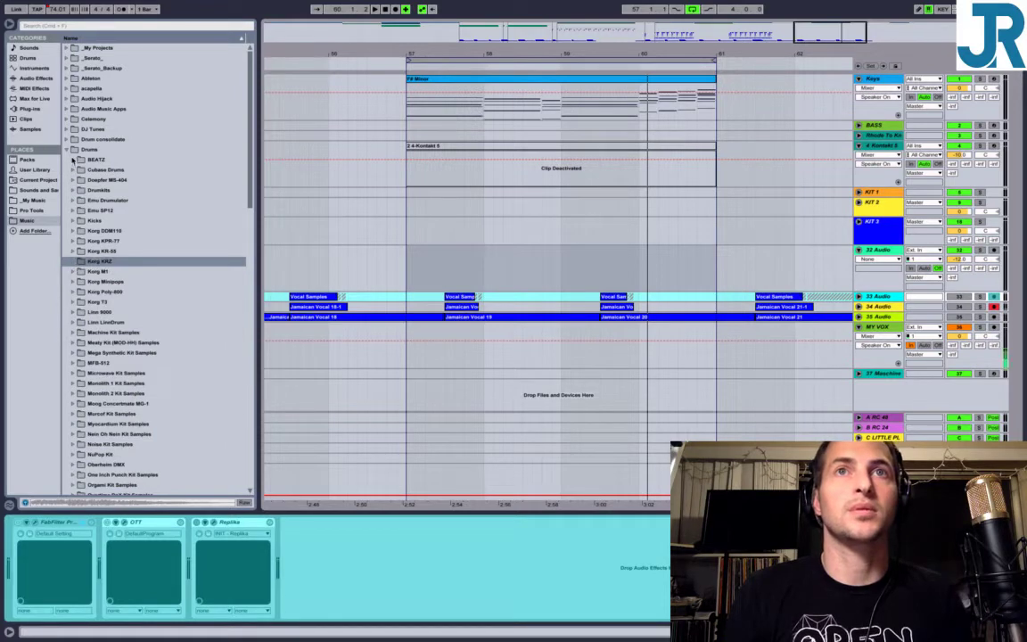
Place Bassdrum.wav from the Linn LinnDrum Bassdrums folder on the 32 Audio track at bar 57.
click(74, 323)
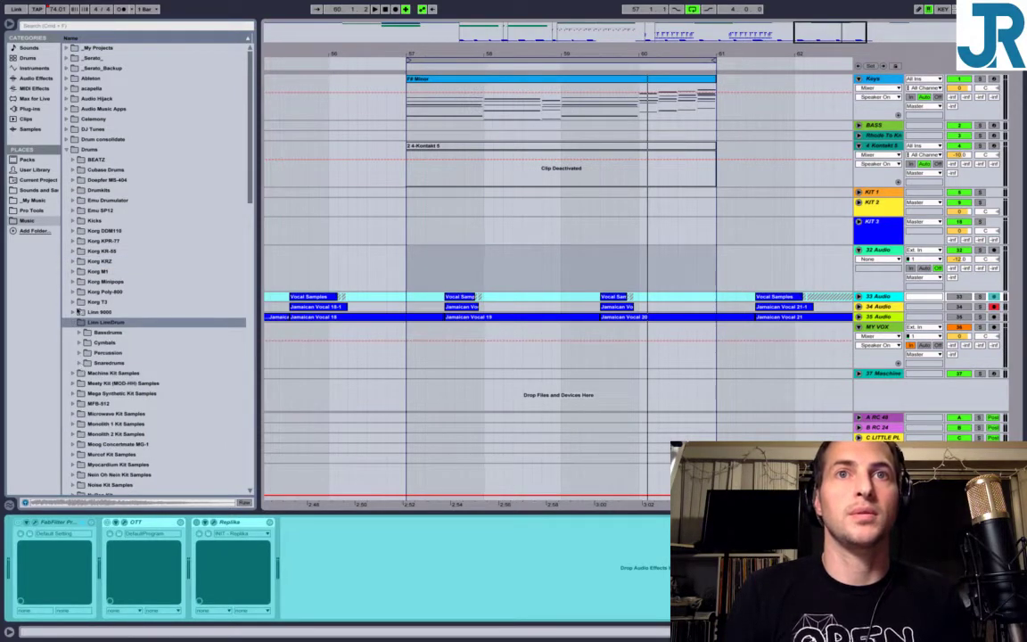
click(80, 332)
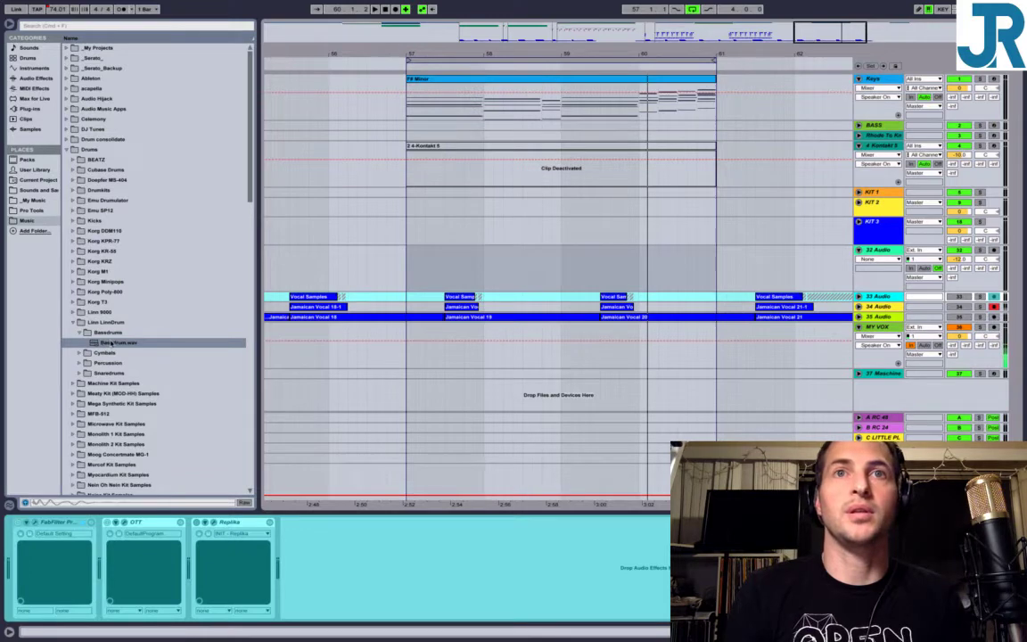
drag(111, 342, 408, 254)
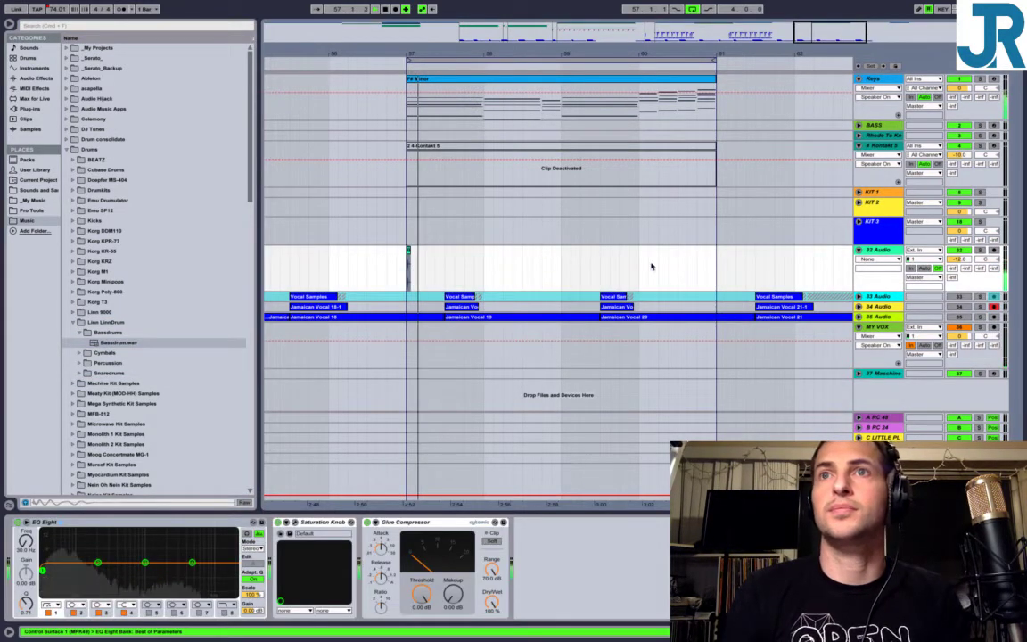
Reset the 32 Audio track's volume to 0 dB and play back the bass drum.
click(953, 260)
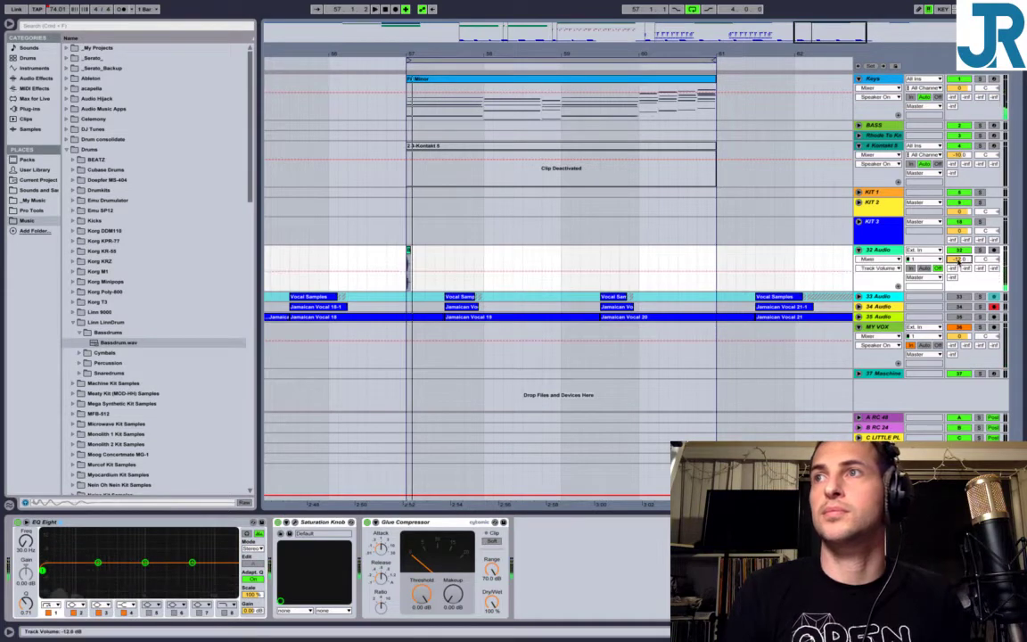
key(Delete)
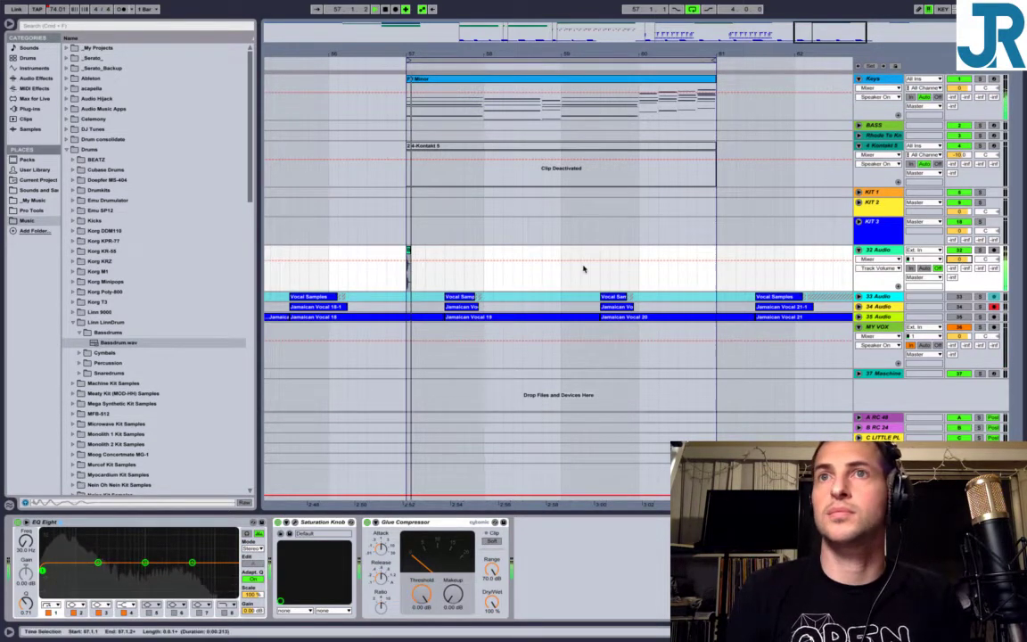
key(space)
Enable band 8 of EQ Eight as a low-pass filter at about 835 Hz and audition the filtered bass drum.
click(225, 613)
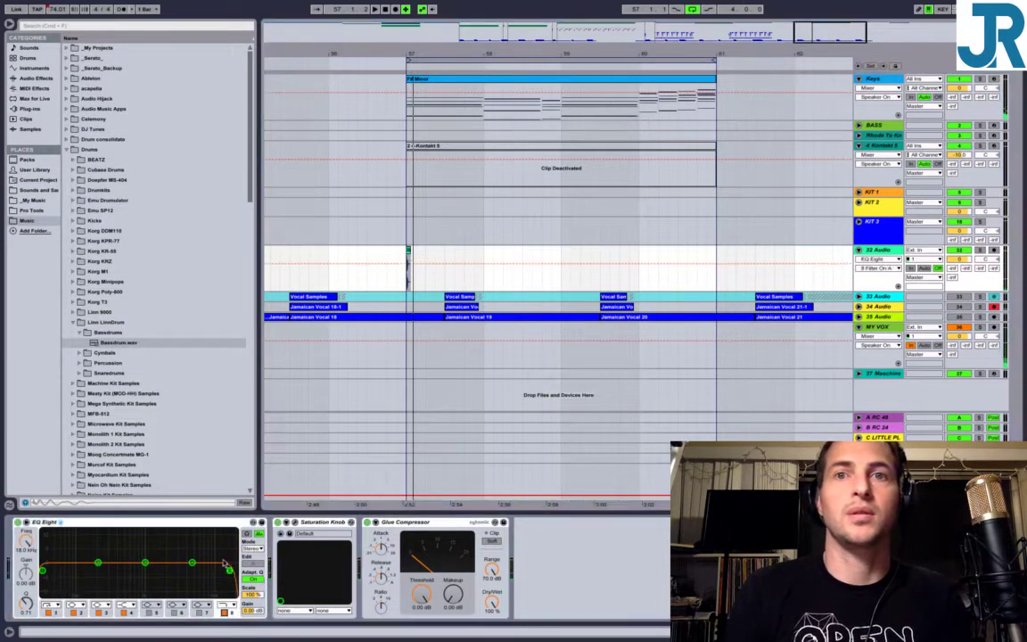
drag(229, 571, 140, 567)
key(space)
key(space)
key(space)
key(space)
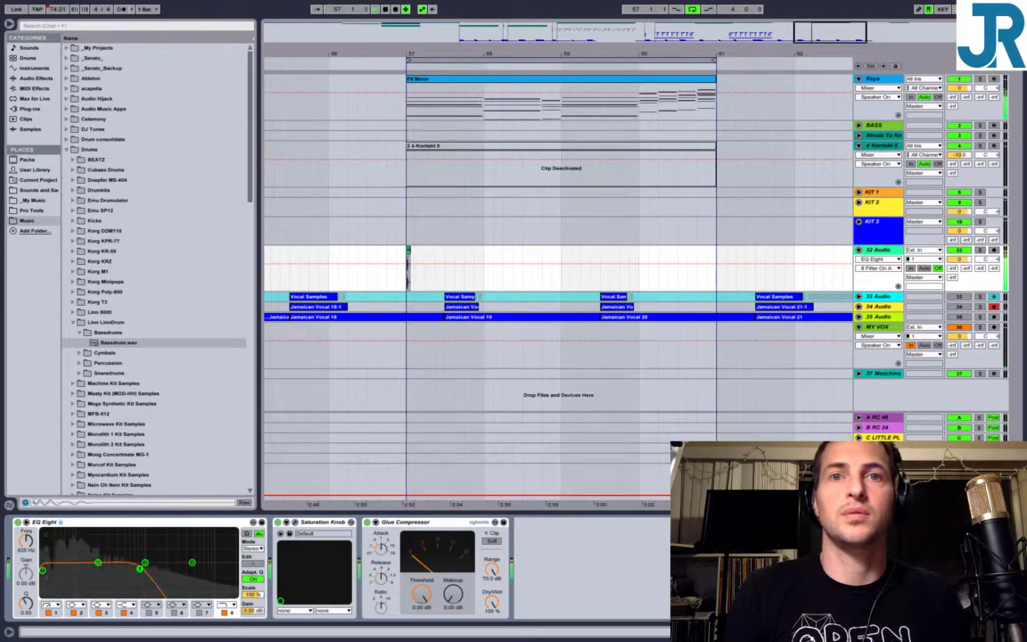
key(space)
Close the Linn LinnDrum folder, audition the first samples in the Linn 9000 folder, and close that folder.
click(72, 323)
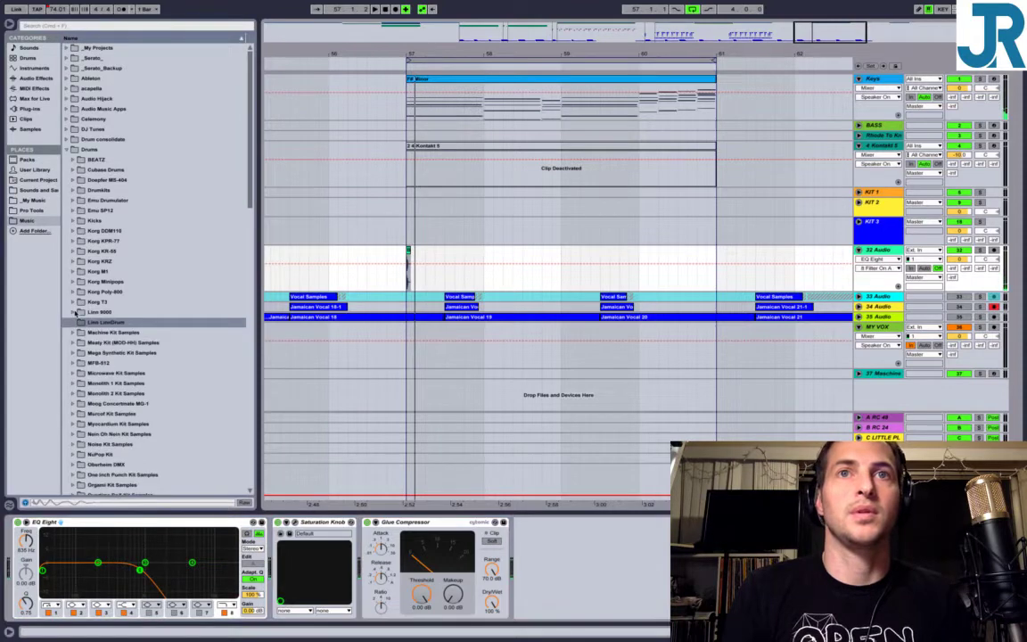
click(72, 314)
key(Down)
key(Down)
key(Down)
key(Down)
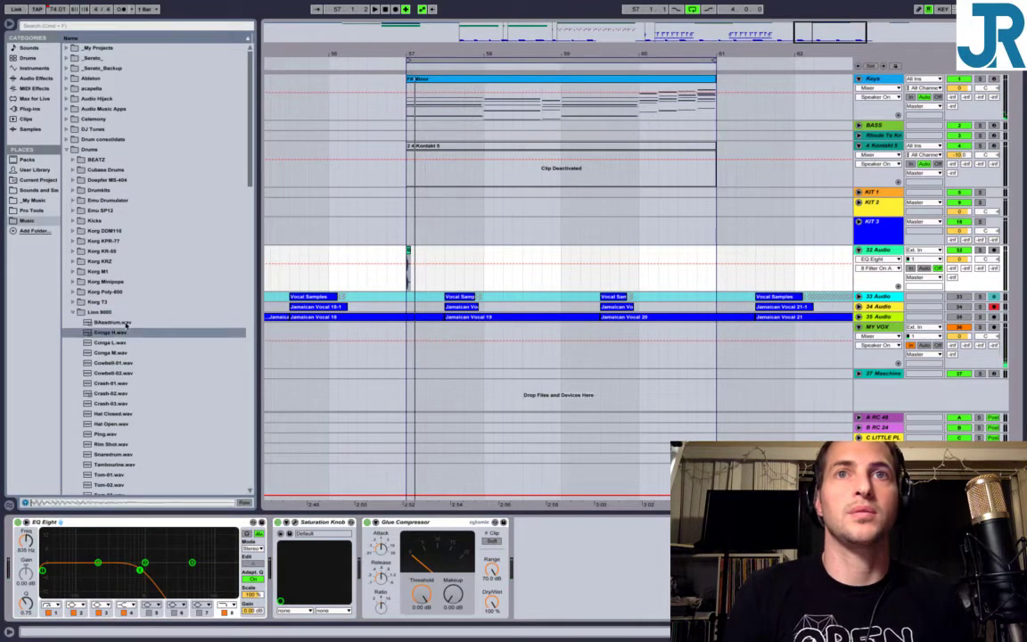
click(74, 312)
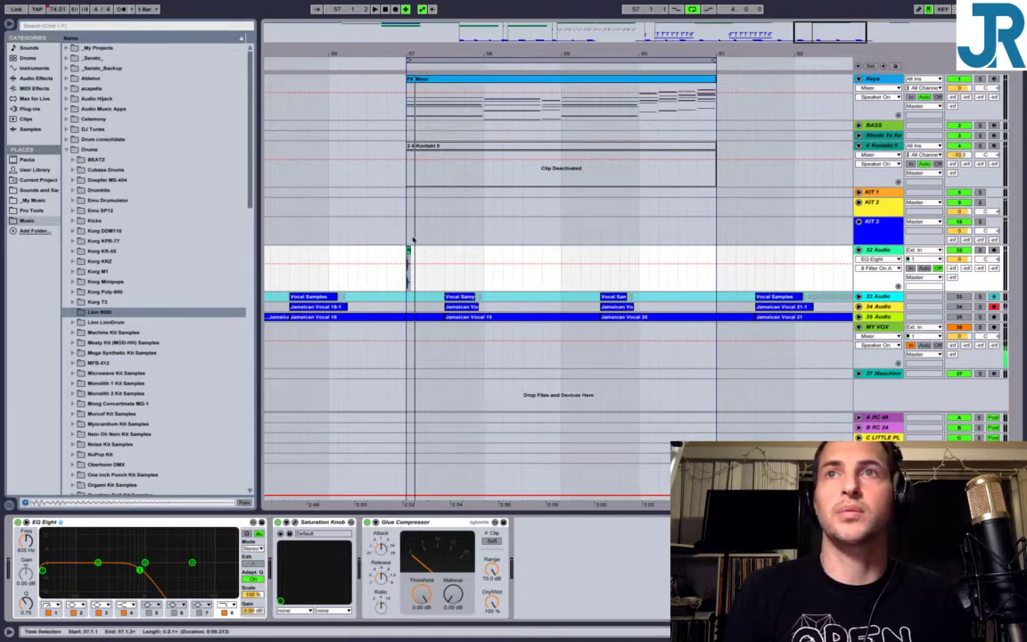
Open the Bassdrum clip at bar 57 on the 32 Audio track in the sample view.
drag(416, 53, 381, 122)
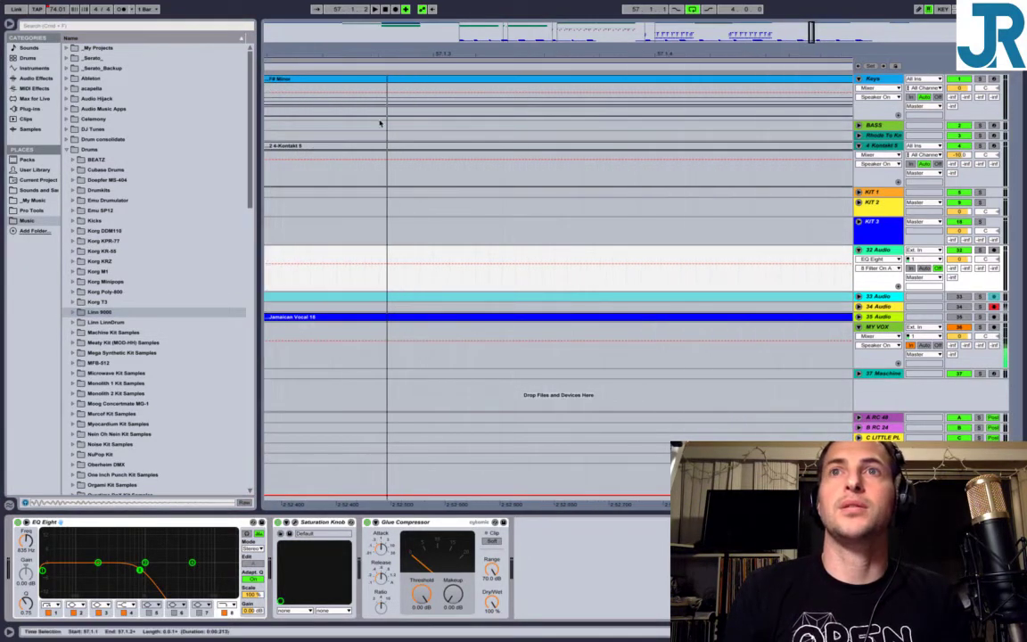
scroll(397, 224, left, 5)
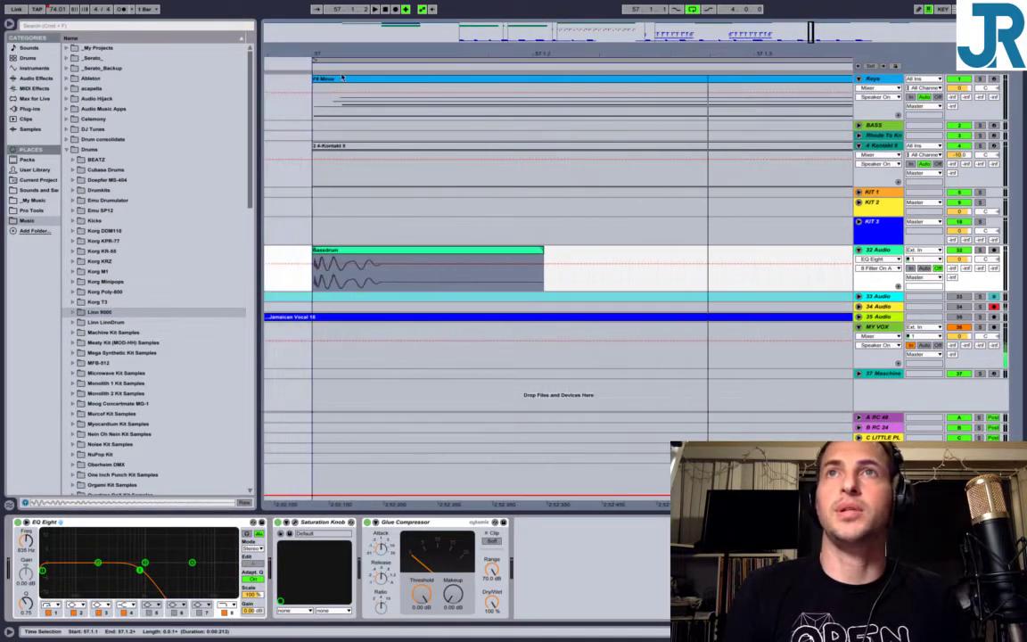
drag(335, 41, 339, 185)
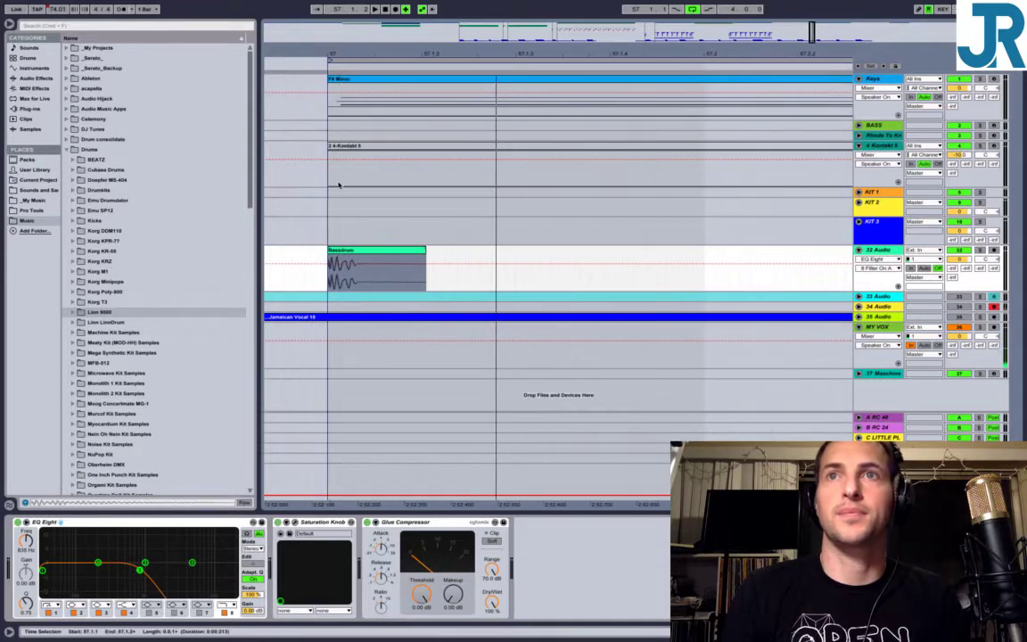
double_click(365, 250)
click(360, 182)
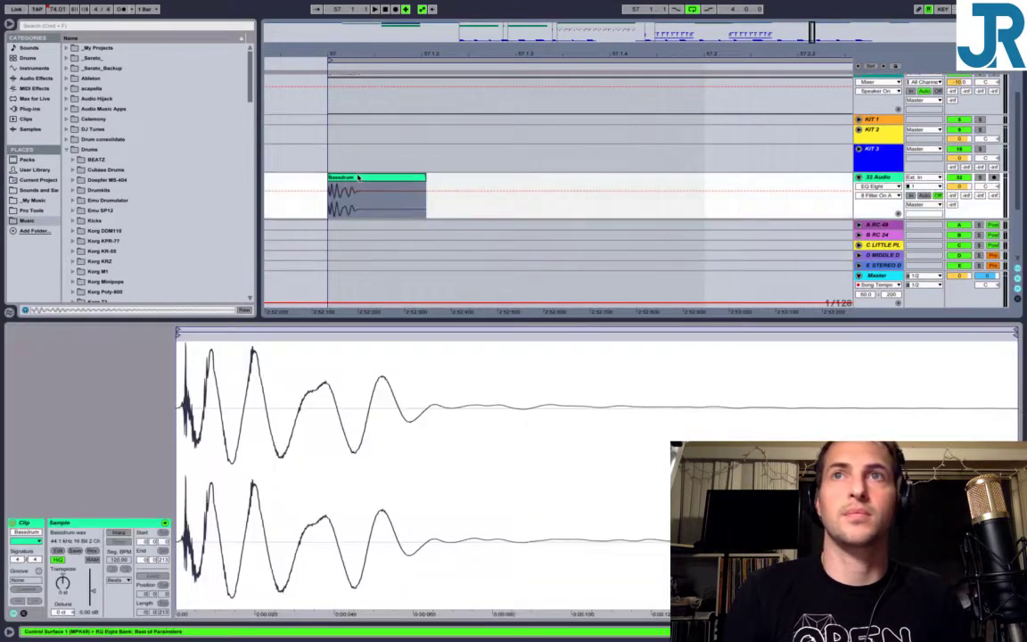
Transpose the Bassdrum clip down to -7 st, auditioning the pitch between changes.
click(61, 585)
key(space)
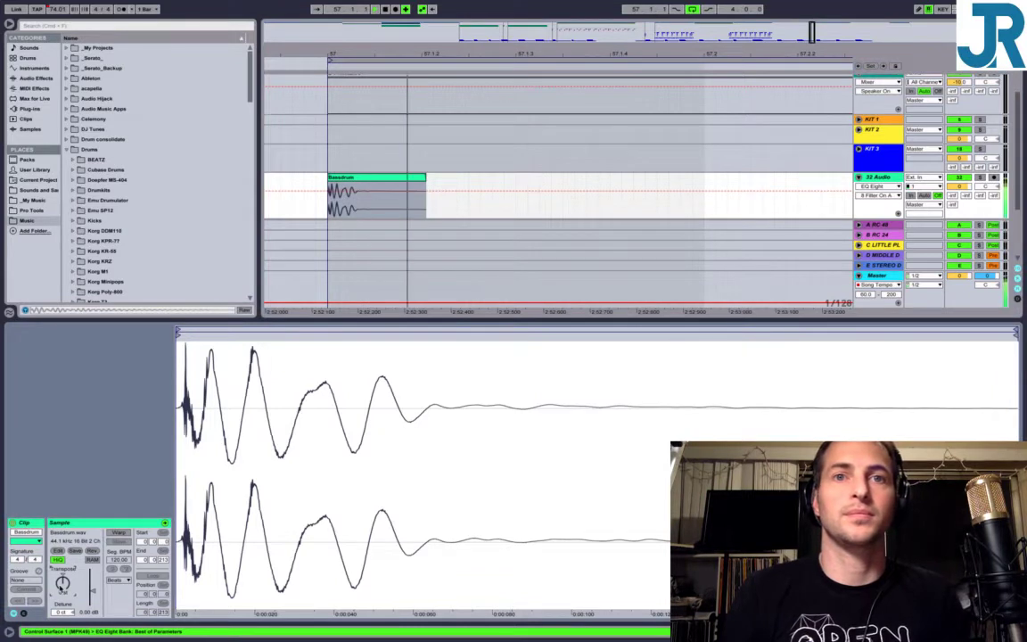
key(space)
key(Down)
key(Down)
key(space)
key(space)
key(Down)
key(Down)
key(space)
key(space)
drag(62, 586, 66, 594)
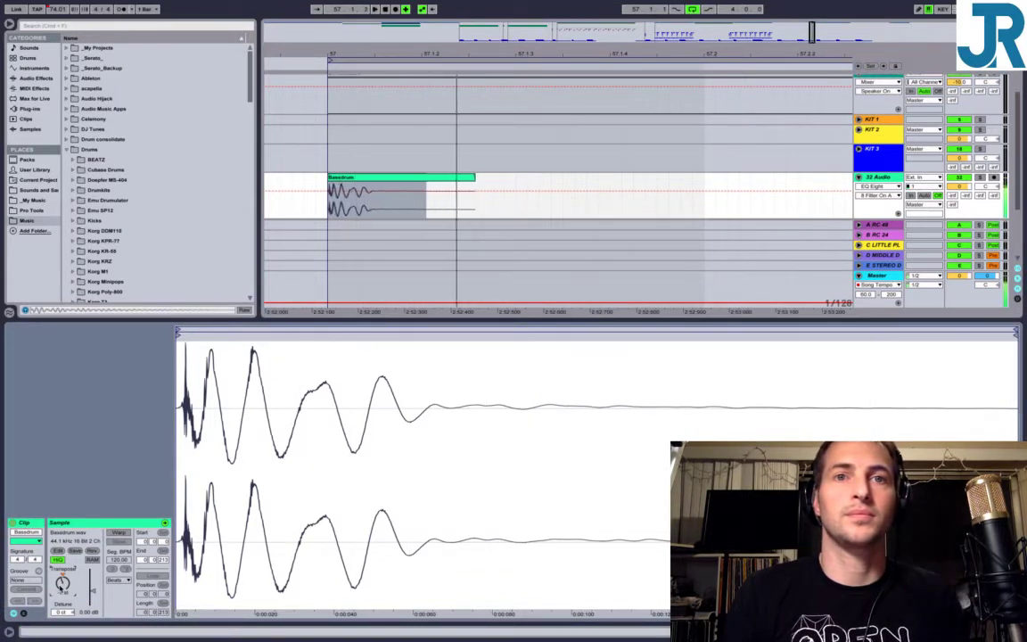
key(space)
key(space)
key(space)
key(space)
key(space)
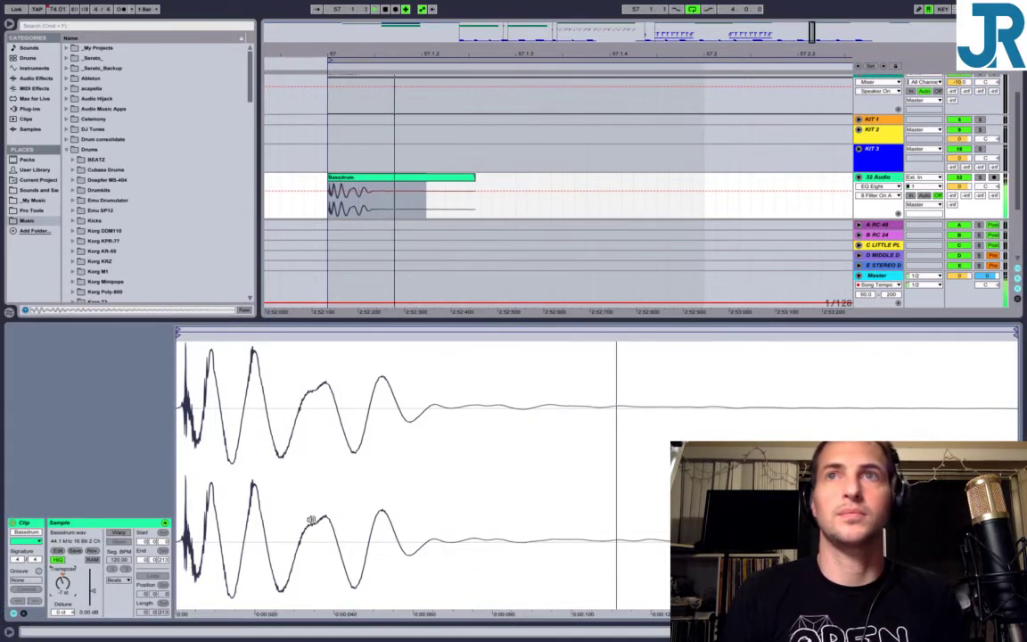
Solo the 32 Audio track and try another transposition on the Bassdrum clip during playback.
click(978, 178)
key(space)
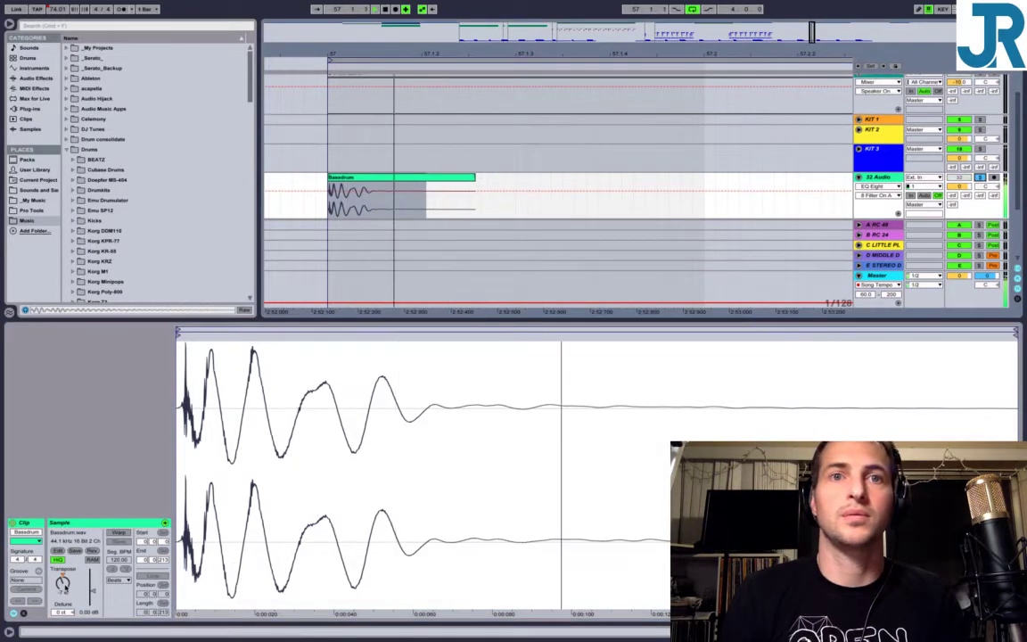
mouse_move(62, 584)
mouse_down()
mouse_move(63, 594)
mouse_move(62, 559)
mouse_move(62, 596)
mouse_move(61, 578)
mouse_up()
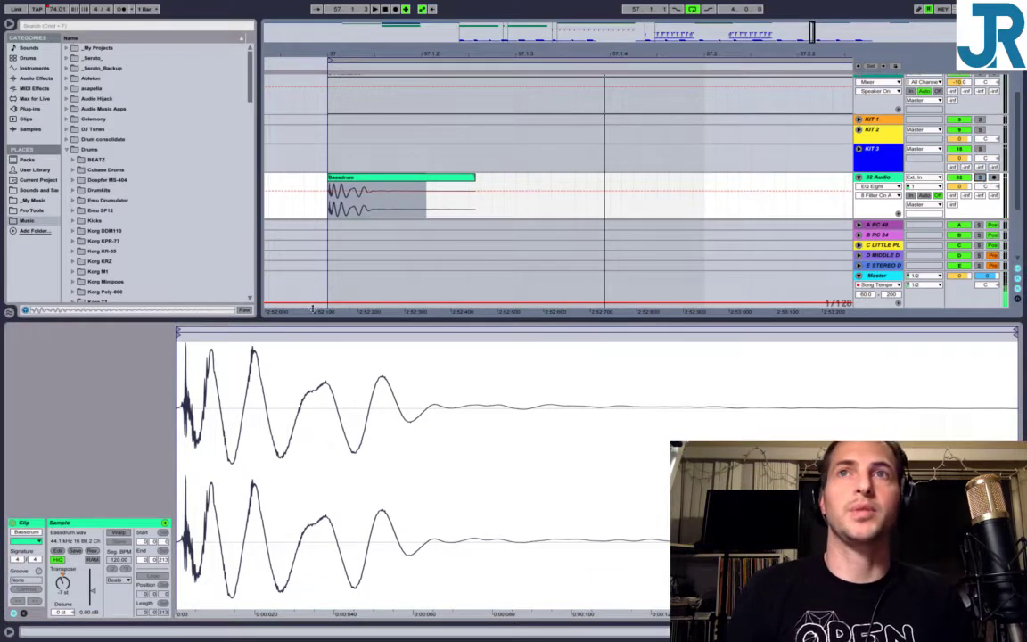
Return to the 32 Audio track's device chain, set the Glue Compressor threshold to -11.4 dB, and audition it.
click(412, 177)
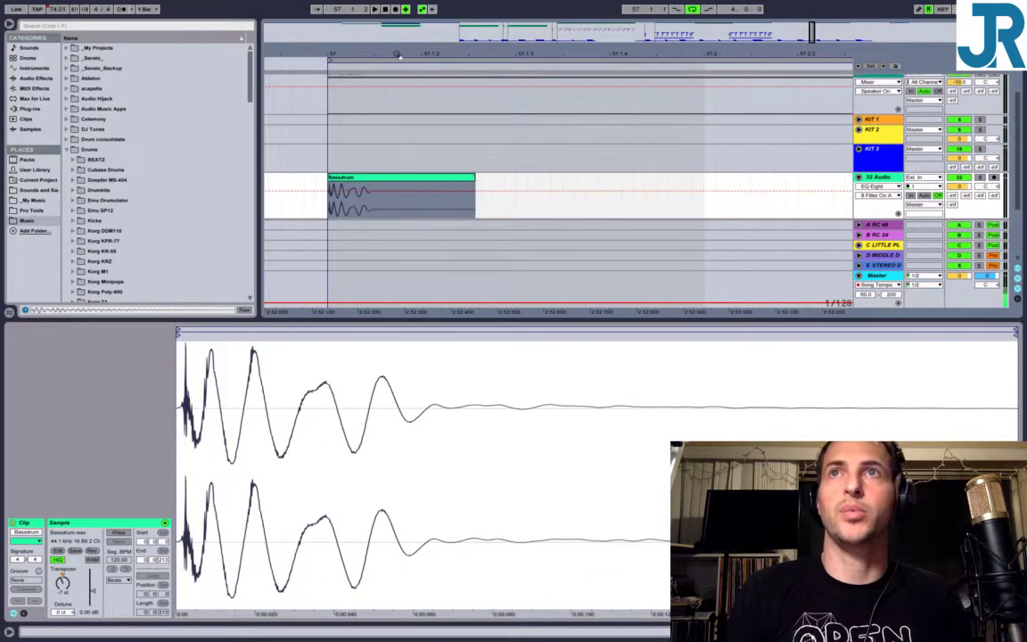
drag(397, 56, 364, 20)
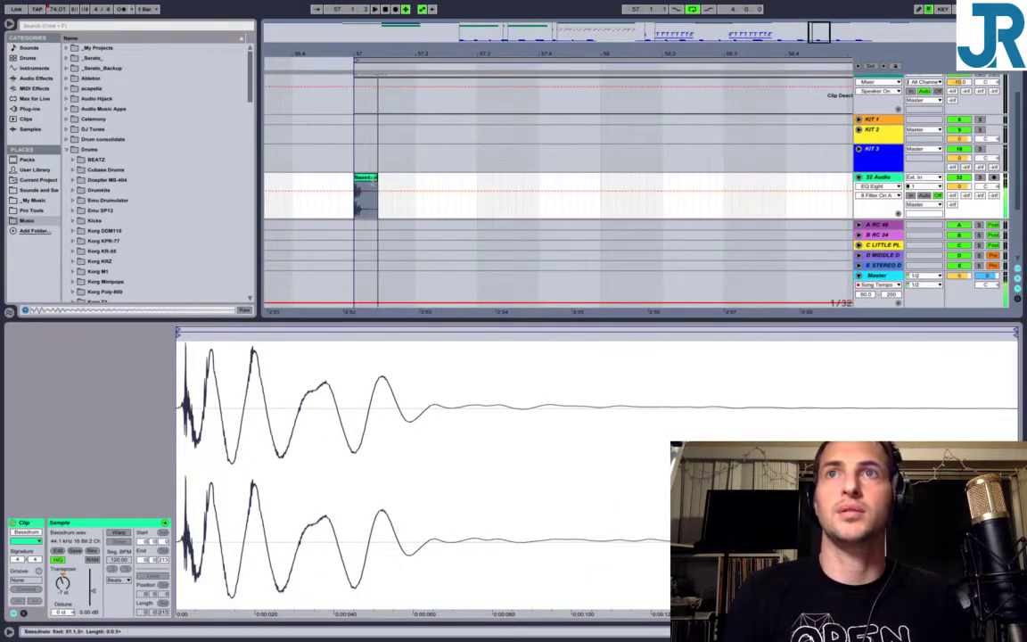
click(368, 178)
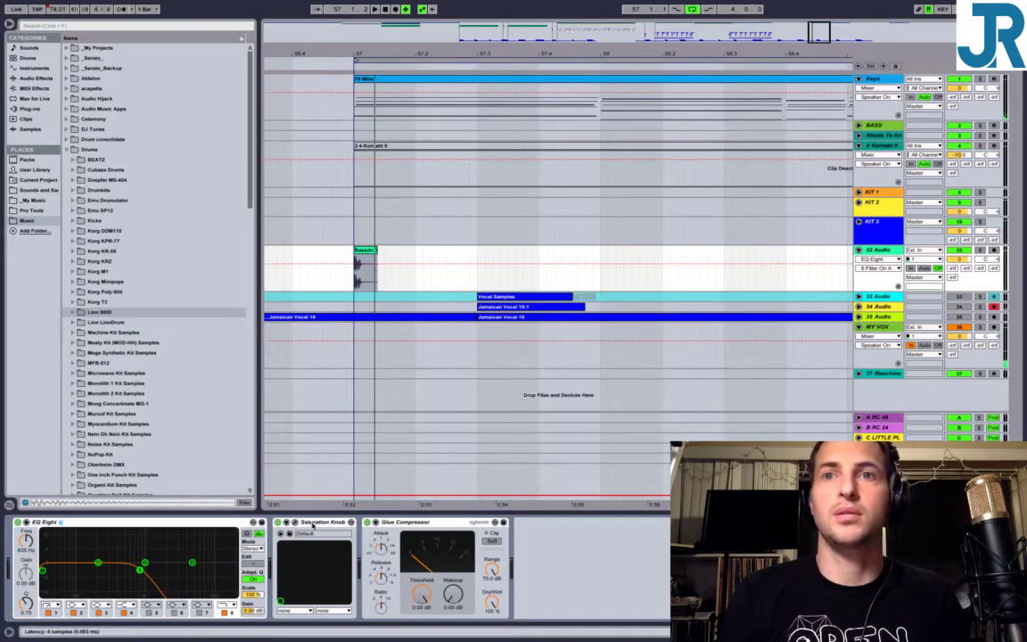
click(427, 523)
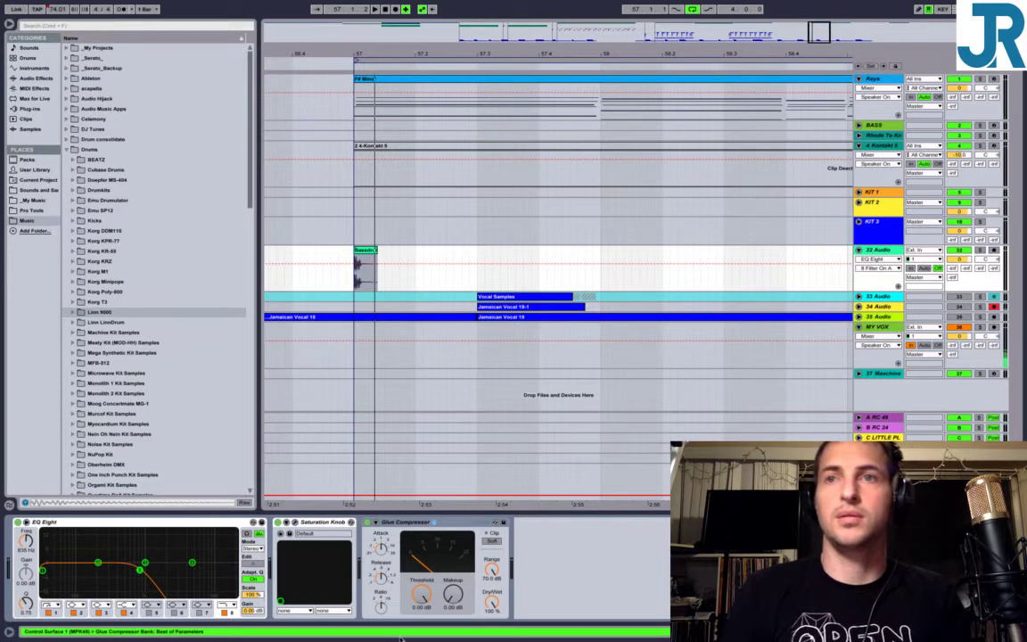
drag(426, 590, 423, 560)
key(space)
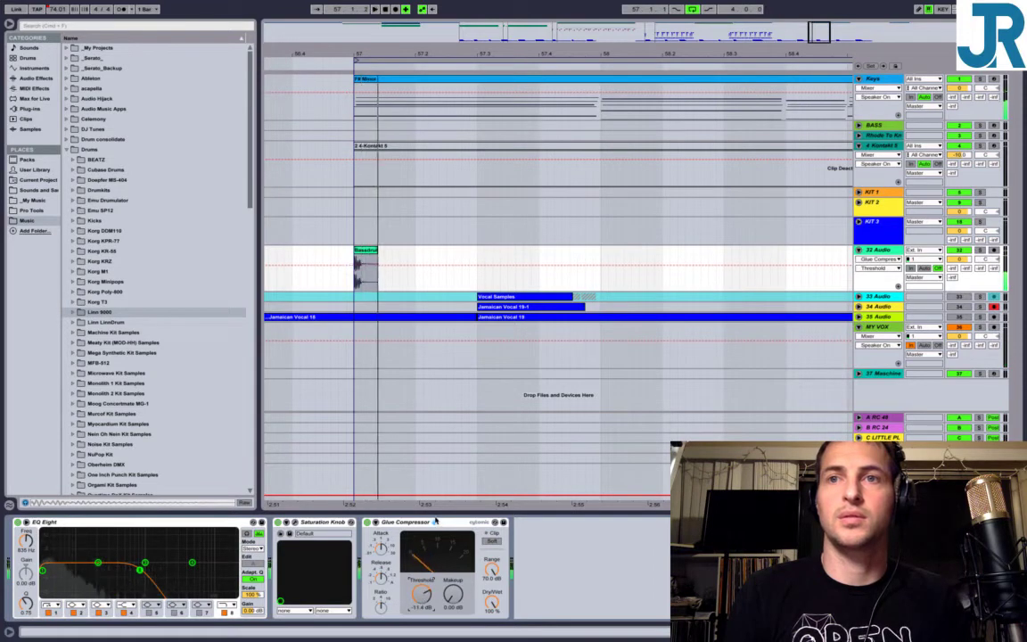
Add the Soundtoys Decapitator VST plug-in after the Glue Compressor on the 32 Audio track.
click(29, 108)
scroll(107, 196, up, 5)
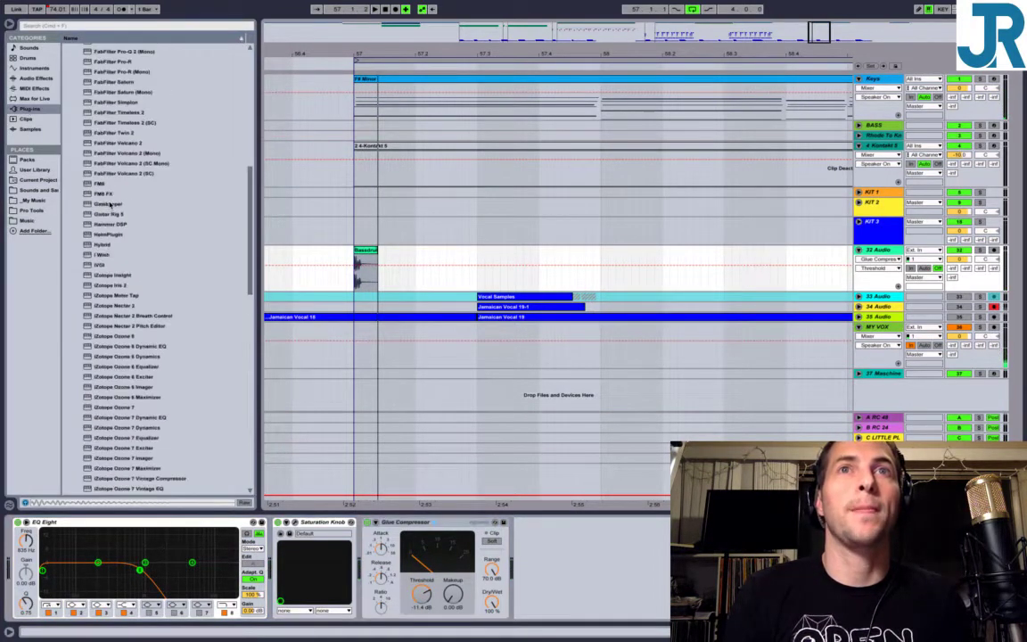
click(79, 180)
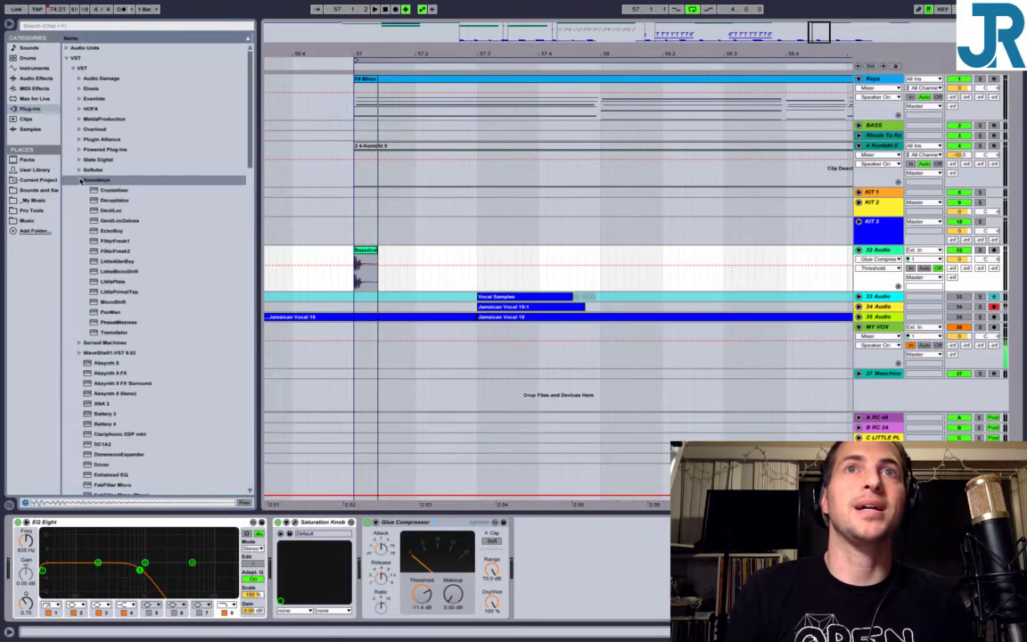
click(112, 201)
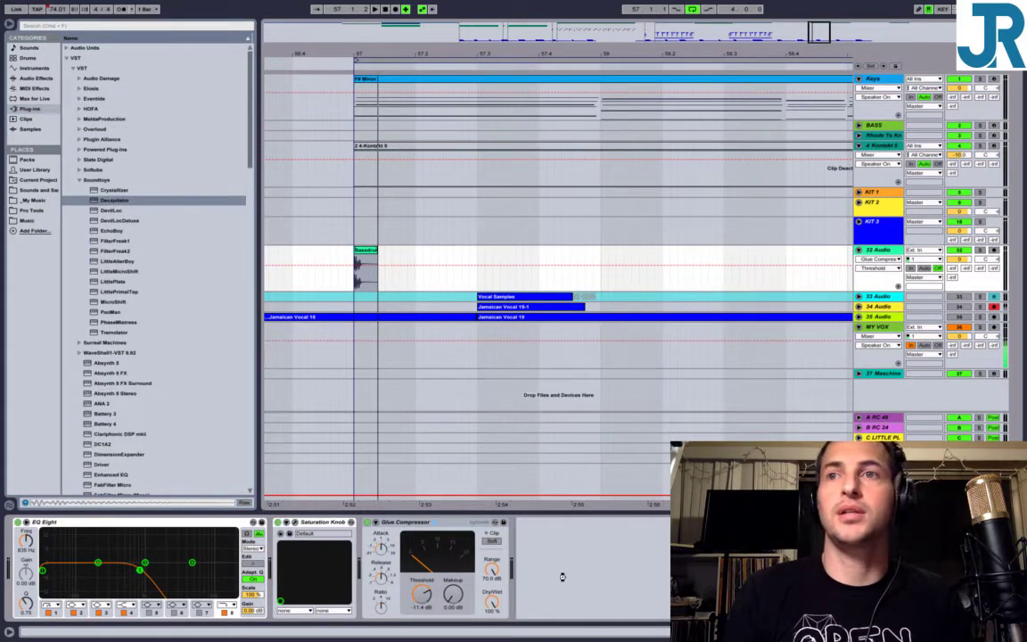
drag(562, 577, 563, 577)
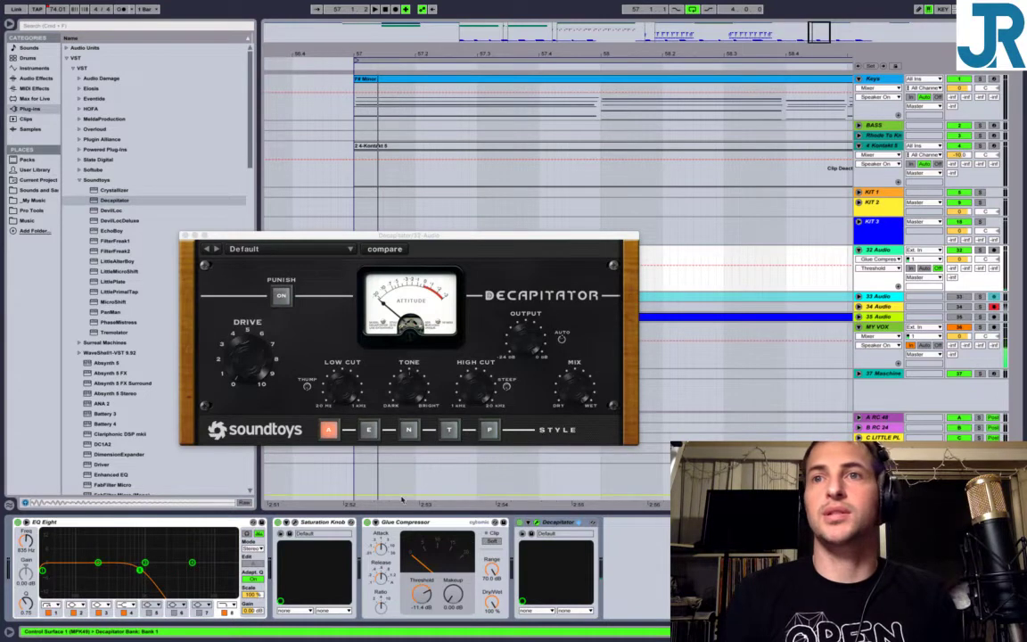
Open the Saturation Knob plug-in window beside Decapitator and adjust its saturation amount during playback.
click(313, 524)
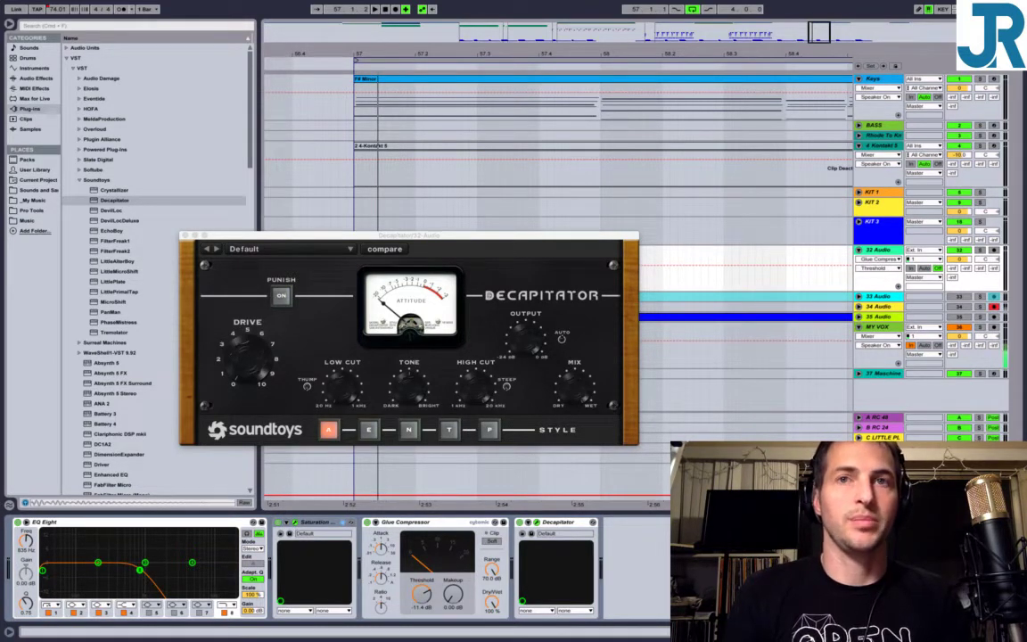
drag(24, 68, 94, 338)
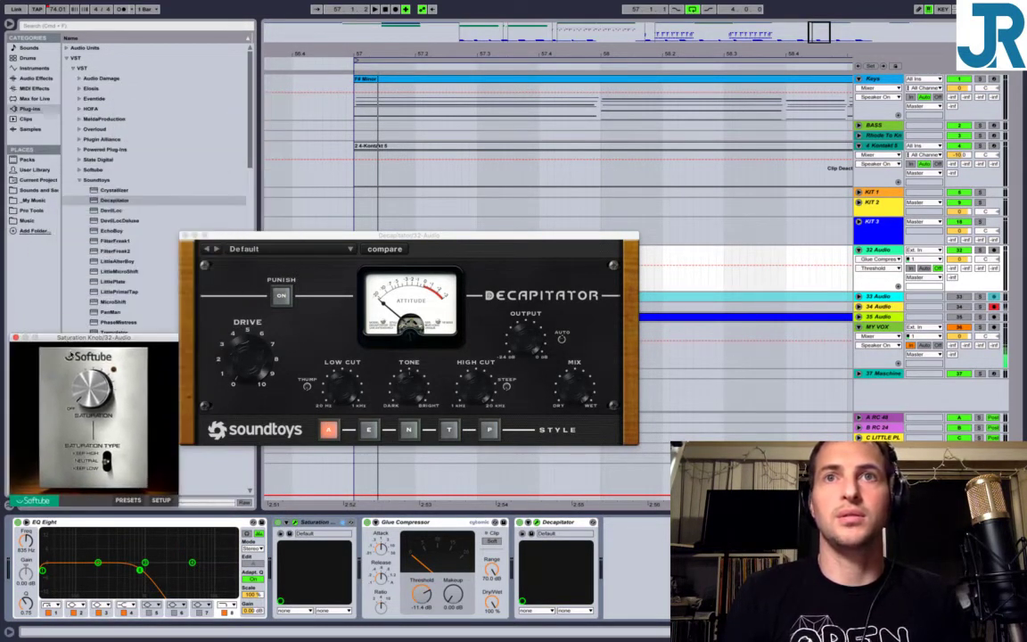
drag(90, 401, 90, 379)
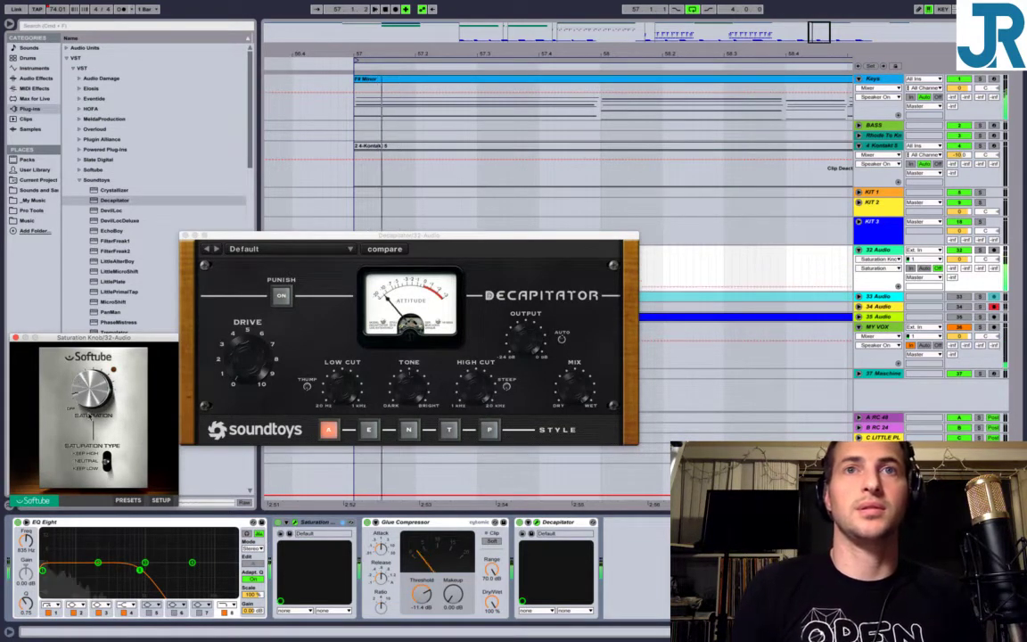
drag(89, 414, 86, 405)
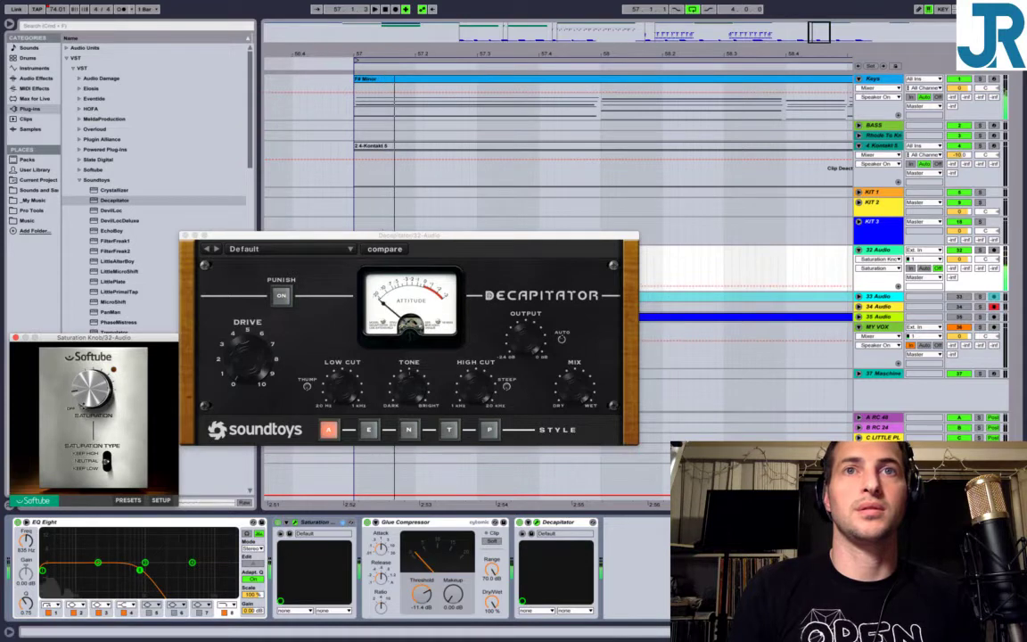
Switch the Saturation Knob's saturation type and fine-tune its saturation amount with the 32 Audio track soloed.
click(108, 460)
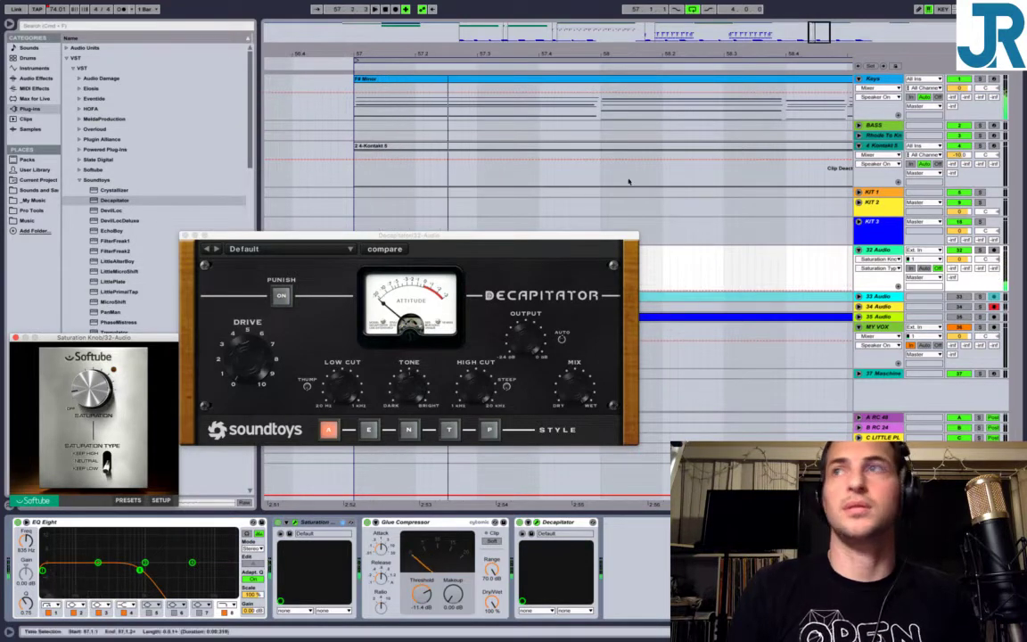
key(space)
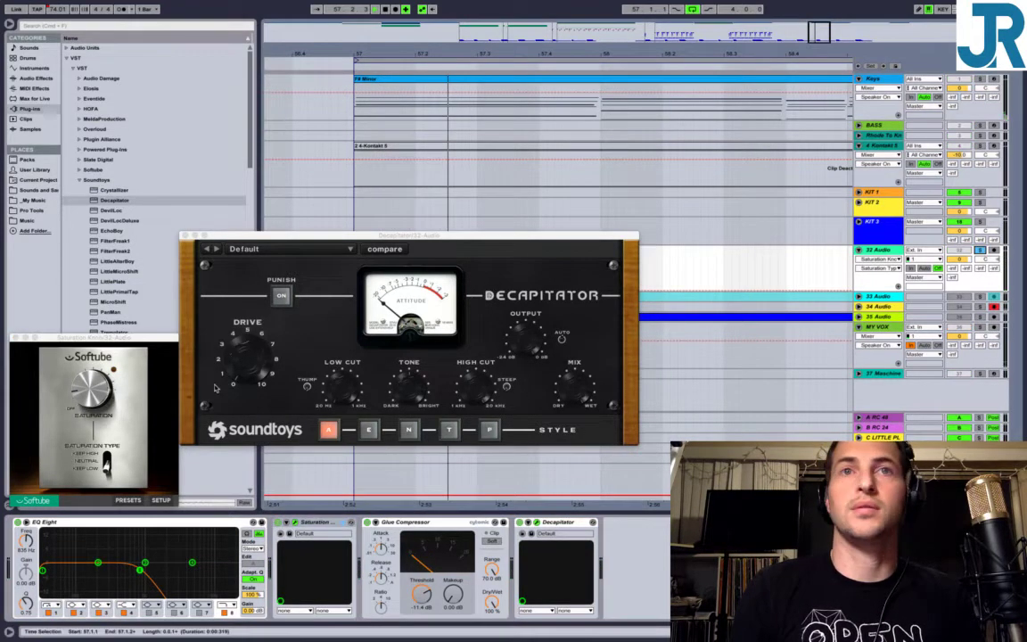
drag(86, 379, 81, 371)
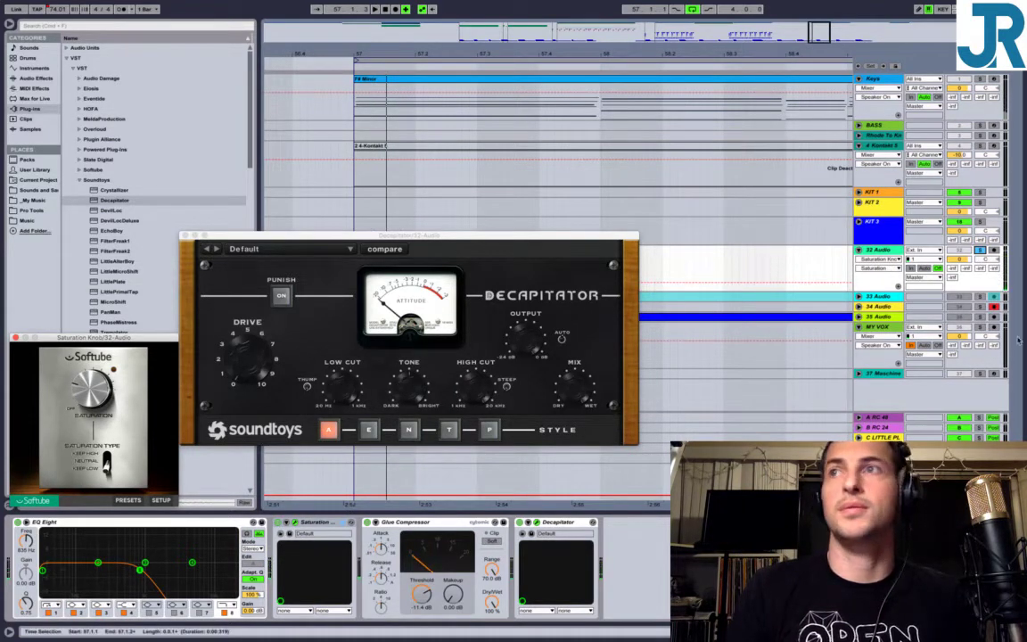
Unsolo the 32 Audio track and delete the Glue Compressor from its device chain.
click(978, 251)
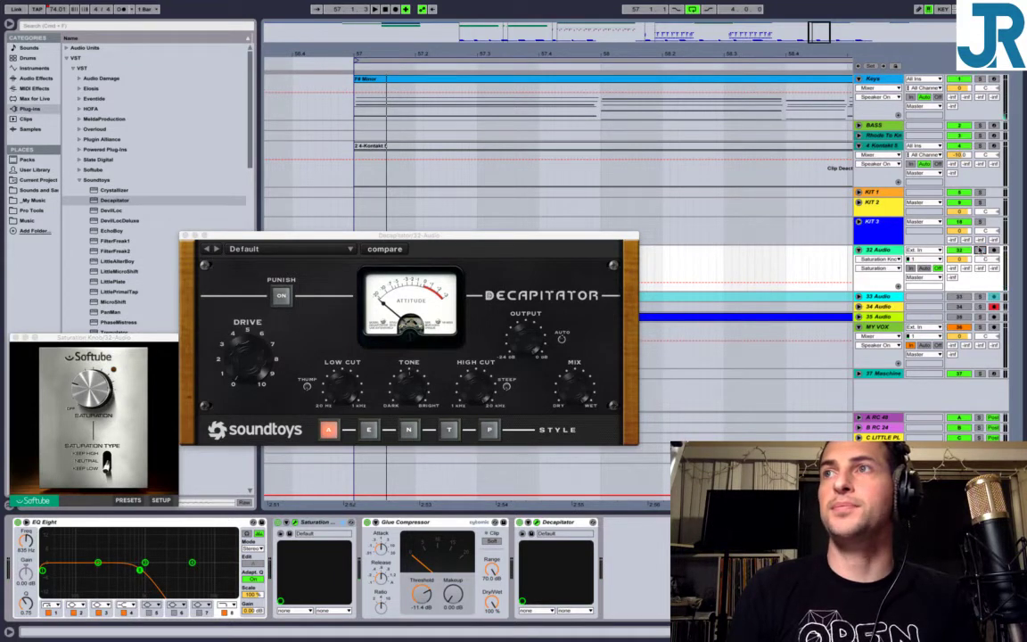
click(415, 524)
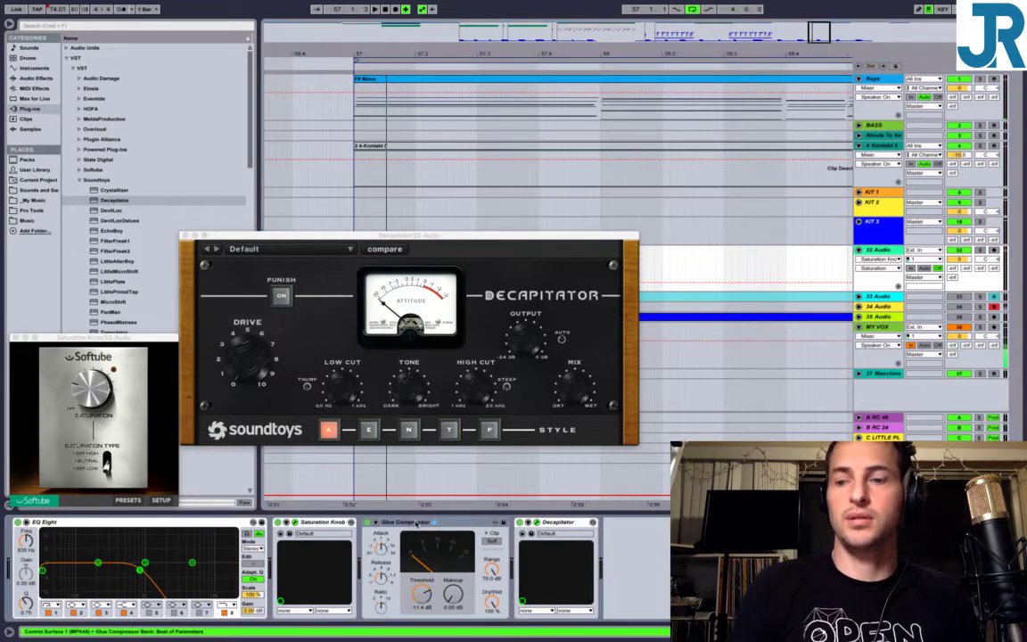
key(Delete)
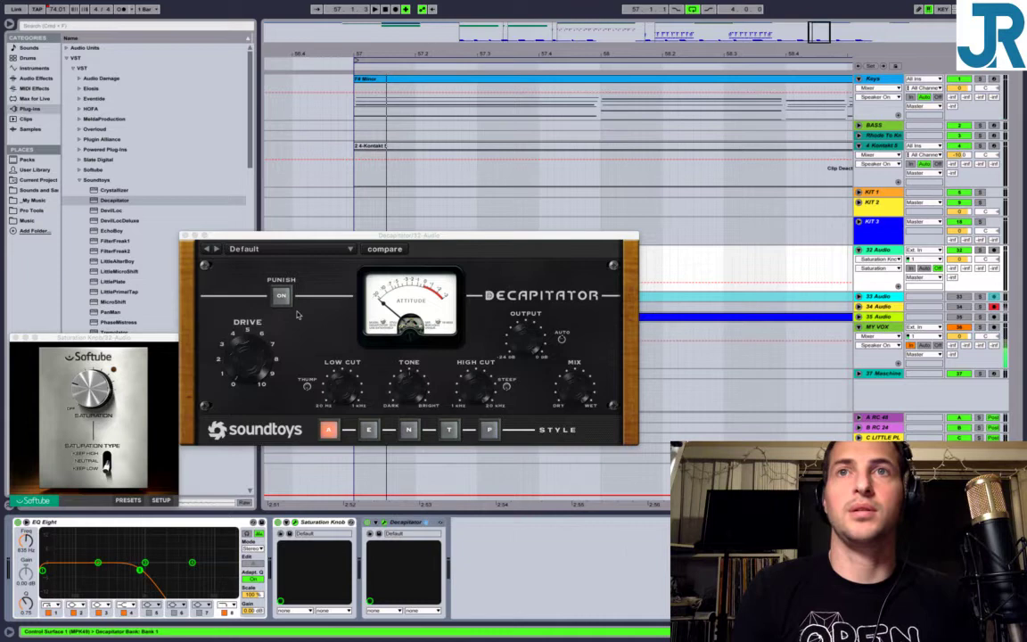
Audition Decapitator's DrumFattener 1 drum preset, switch to DrumFattener2, and close the plug-in window.
click(237, 252)
mouse_move(239, 263)
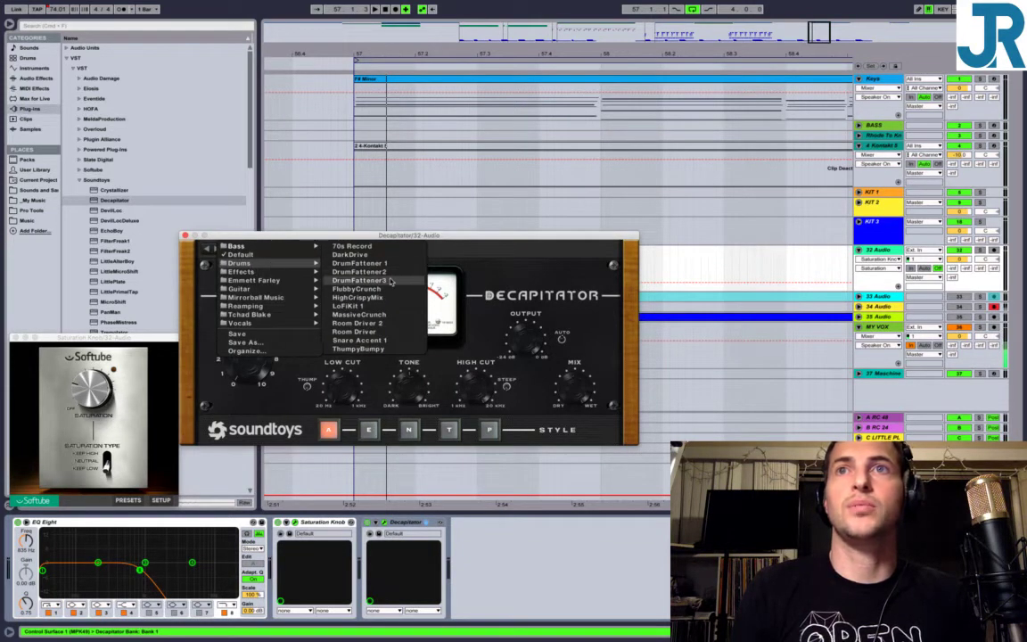
click(360, 263)
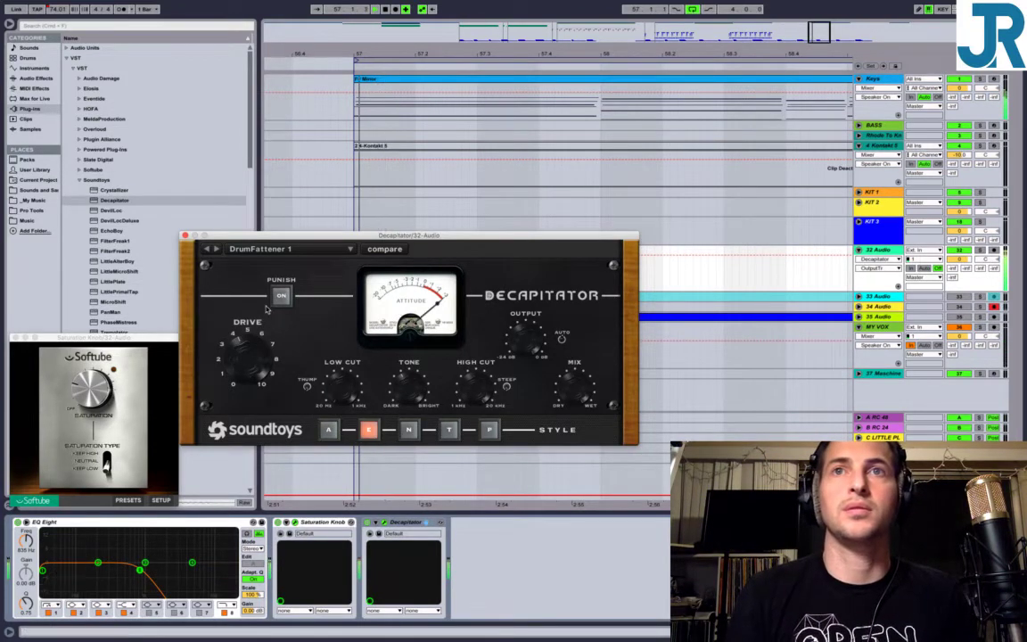
click(216, 249)
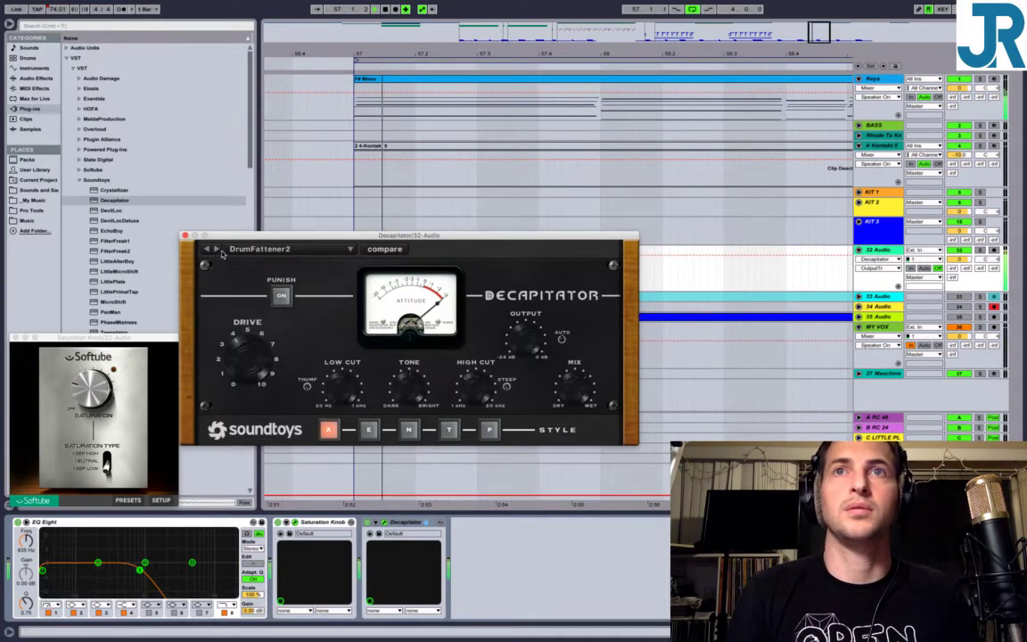
click(185, 235)
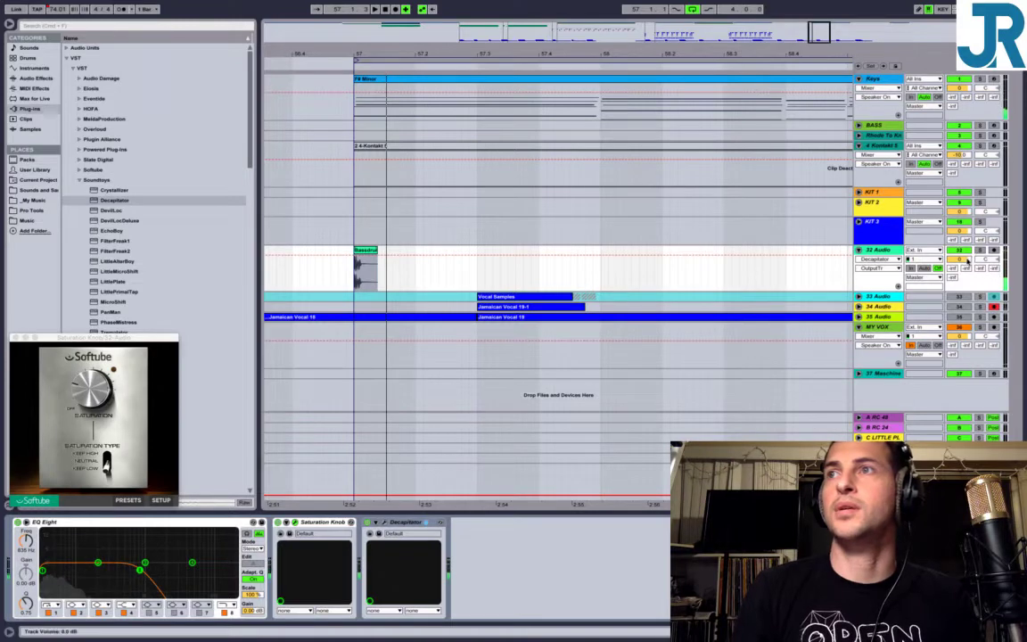
Lower the 32 Audio track volume to -6.0 dB during playback and close the Saturation Knob window.
click(968, 260)
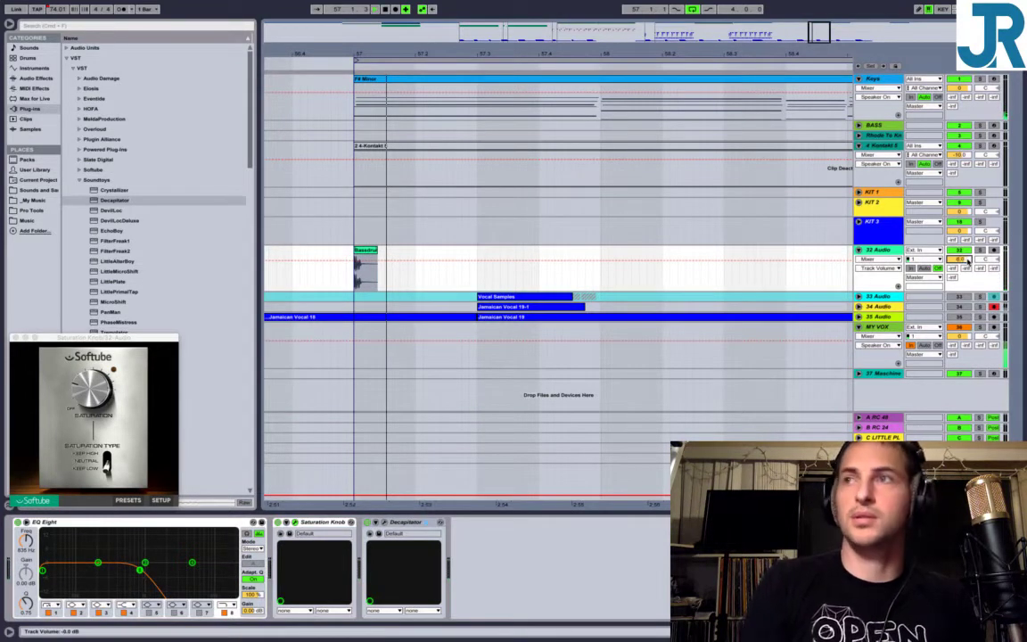
drag(967, 262, 963, 269)
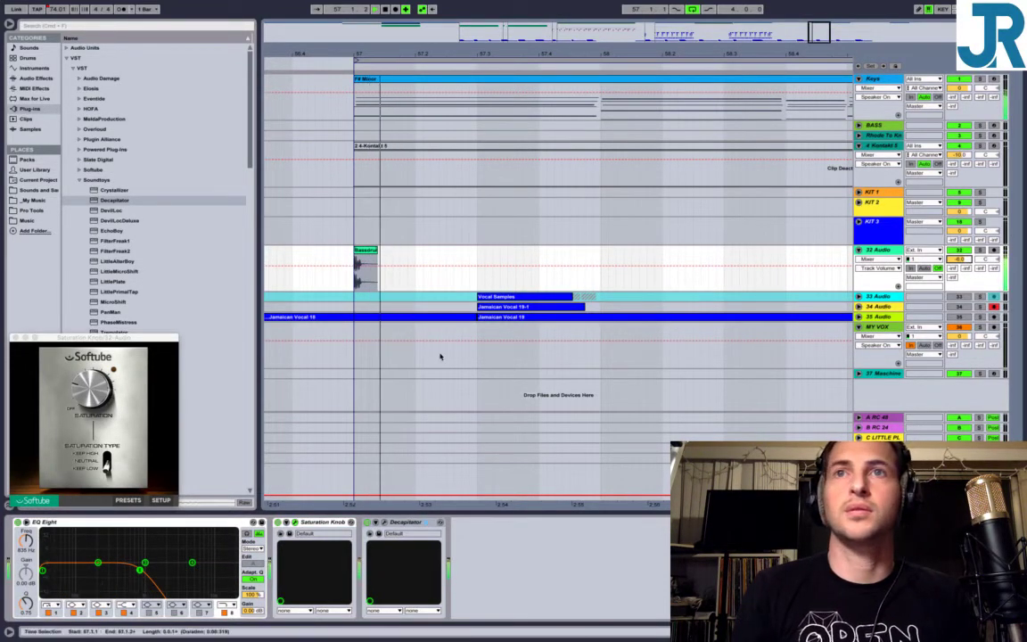
key(space)
click(16, 337)
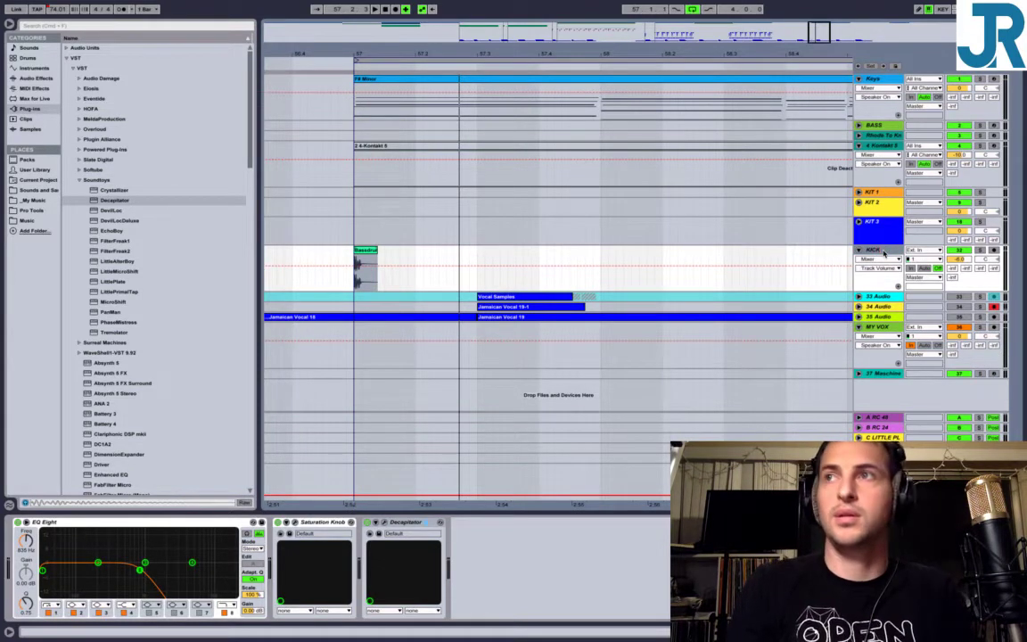
Finish naming the bass drum track KICK 1 and insert a new audio track below it.
click(884, 253)
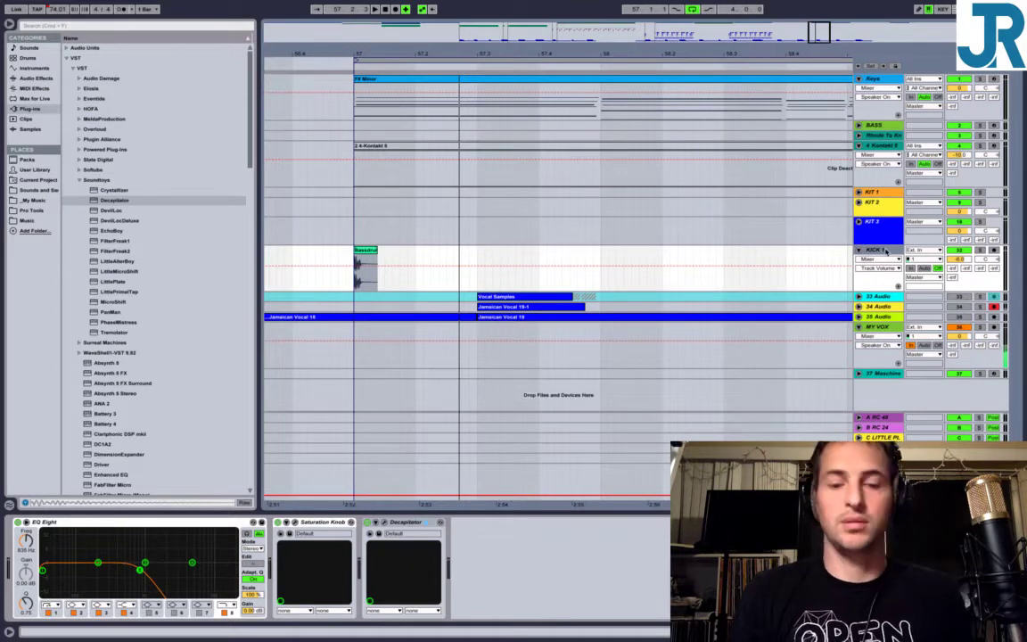
key(super+t)
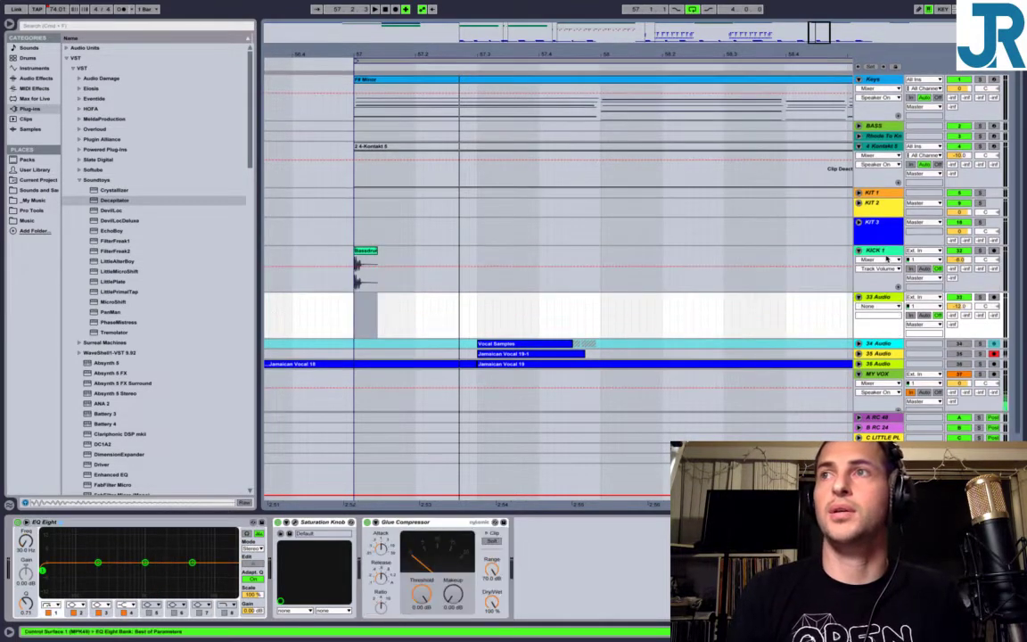
Audition the KICK 1 track in solo, then return it to the full mix.
click(885, 252)
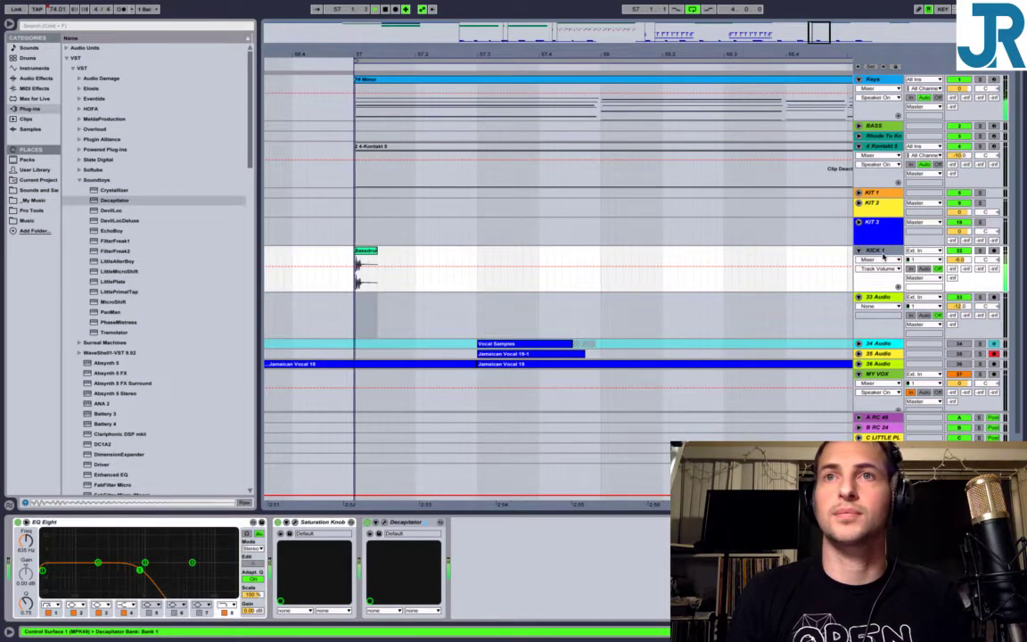
key(space)
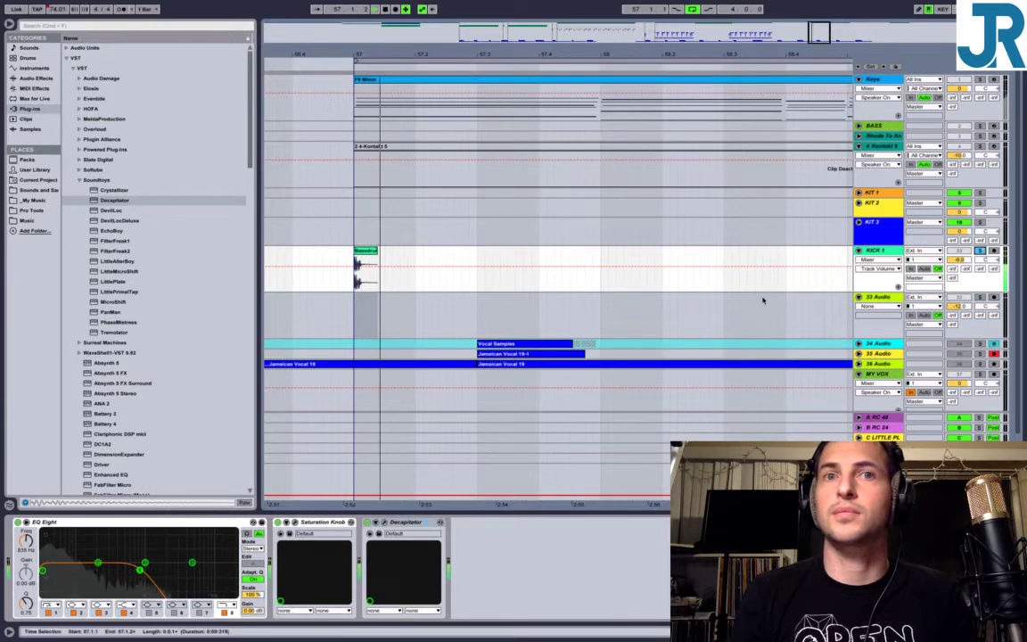
click(980, 250)
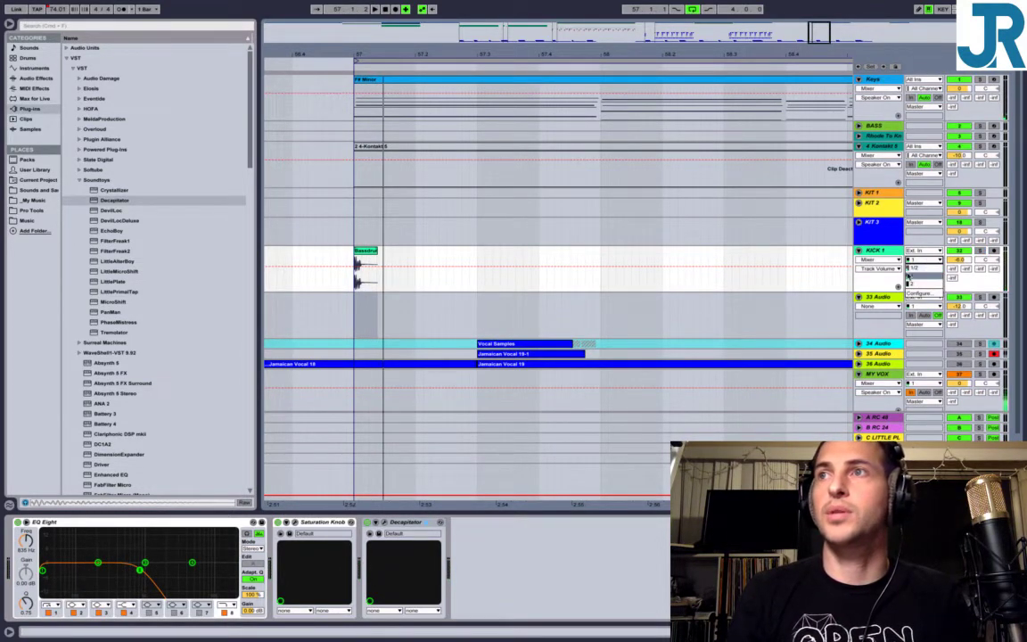
Show fades on KICK 1, shorten the Bassdrum clip's end with a long curved fade-out, and audition it.
click(880, 260)
click(865, 276)
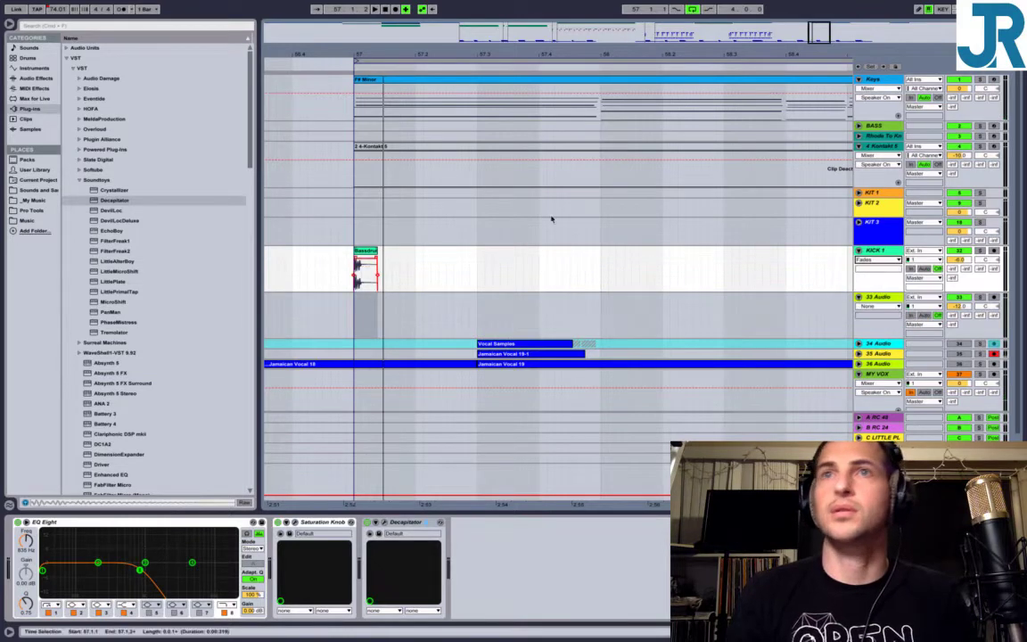
drag(352, 52, 429, 49)
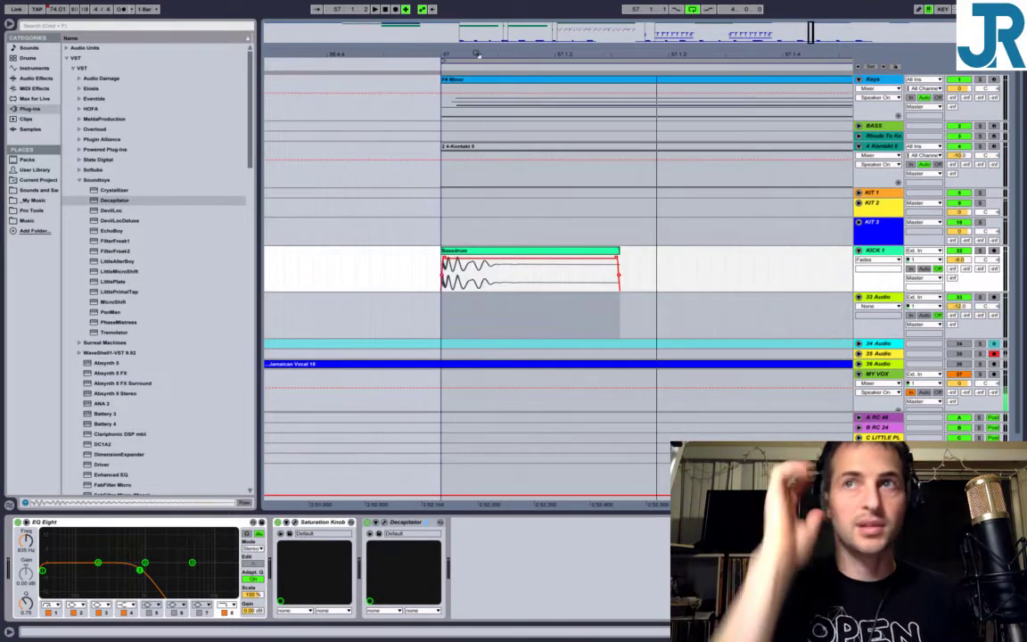
drag(621, 258, 540, 264)
drag(535, 259, 464, 260)
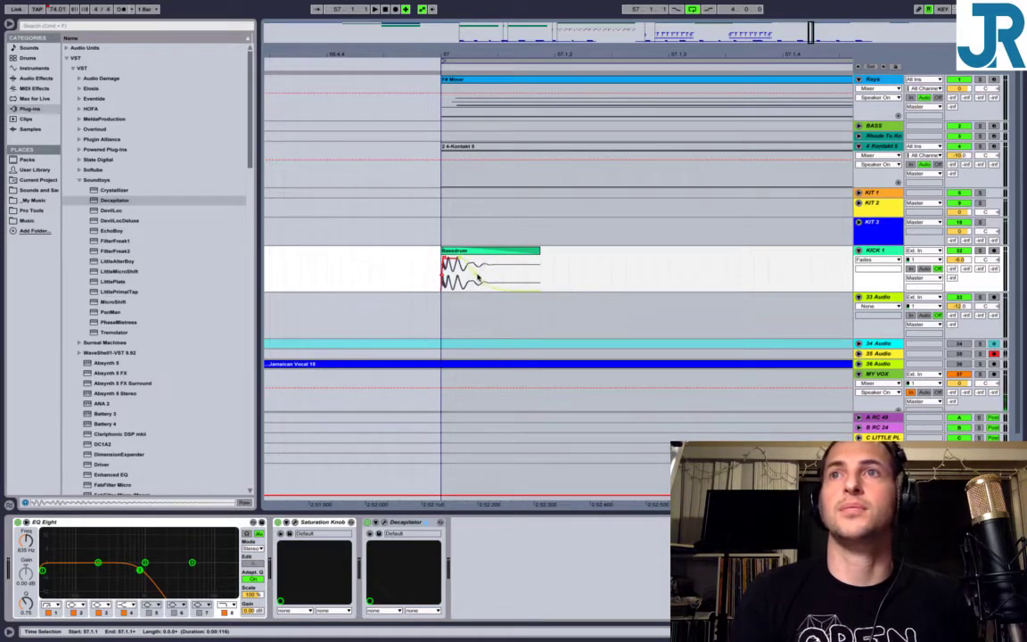
key(space)
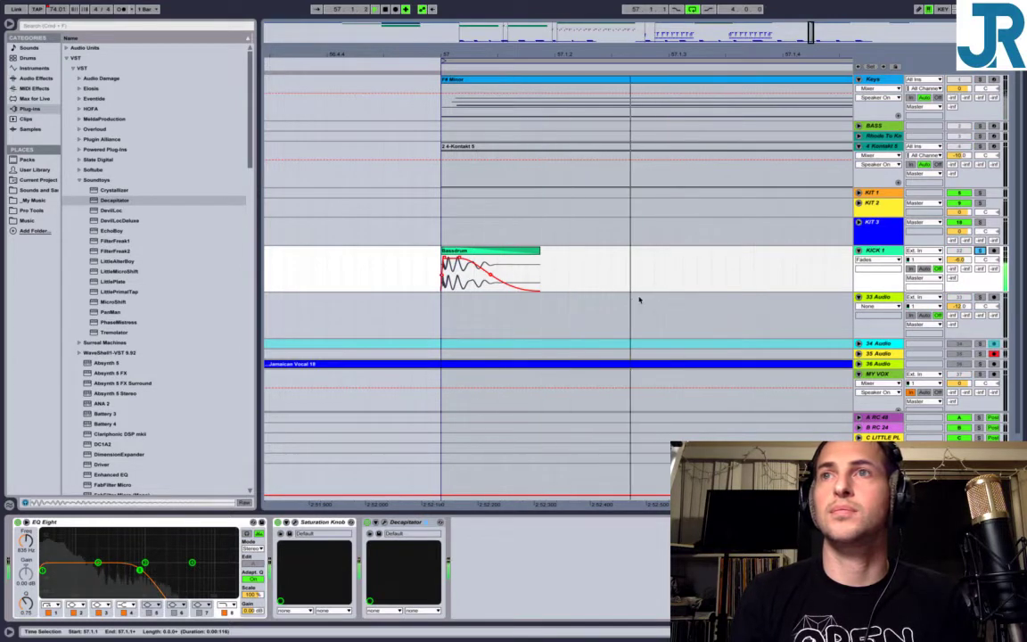
key(space)
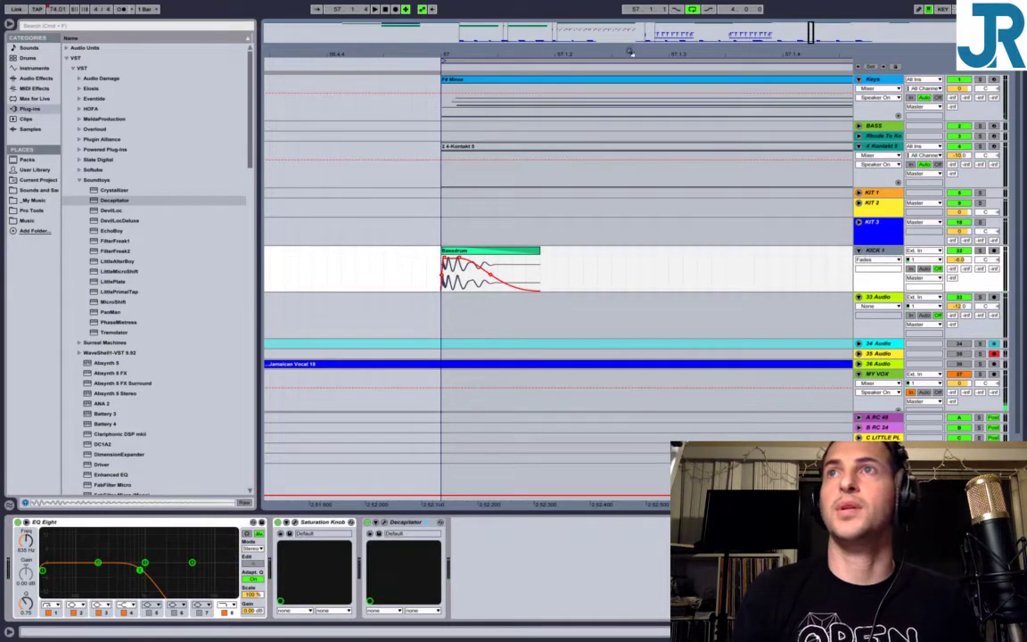
Add the iZotope Ozone 6 Maximizer VST plug-in after Decapitator on the KICK 1 track.
drag(630, 53, 526, 10)
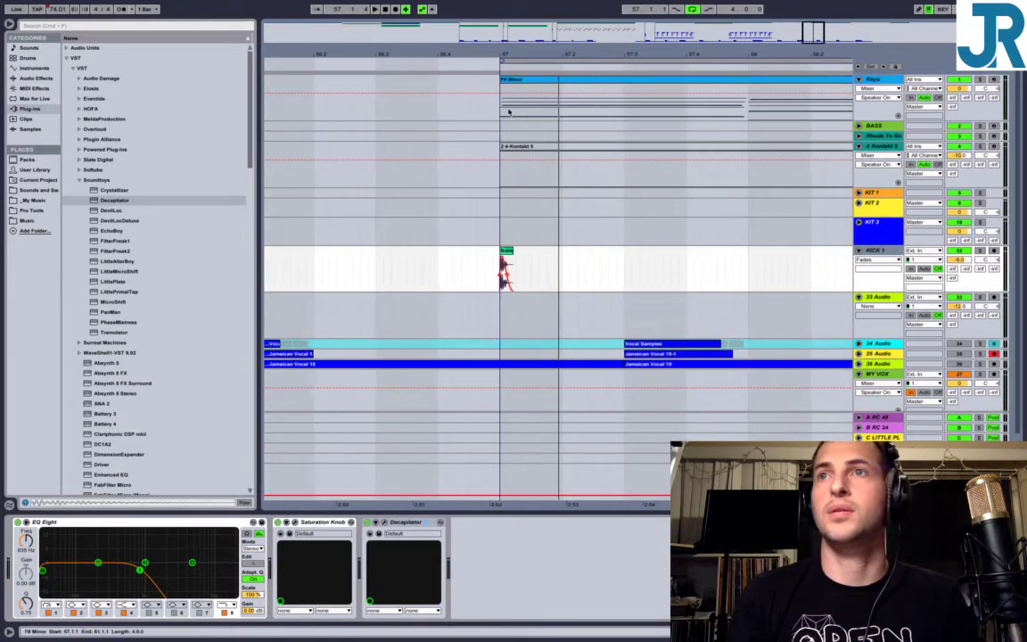
click(522, 278)
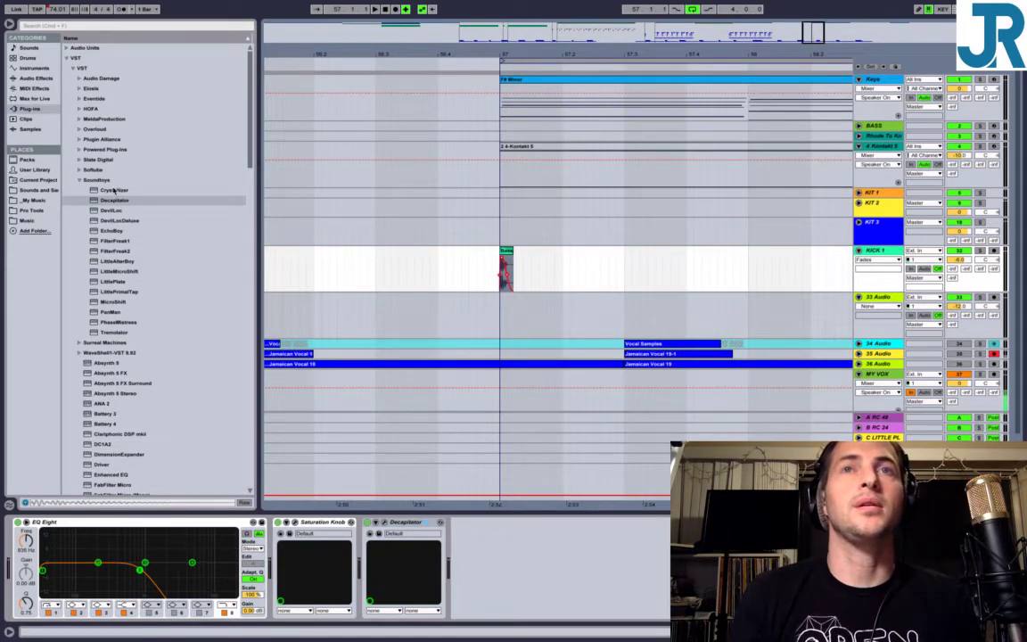
click(80, 180)
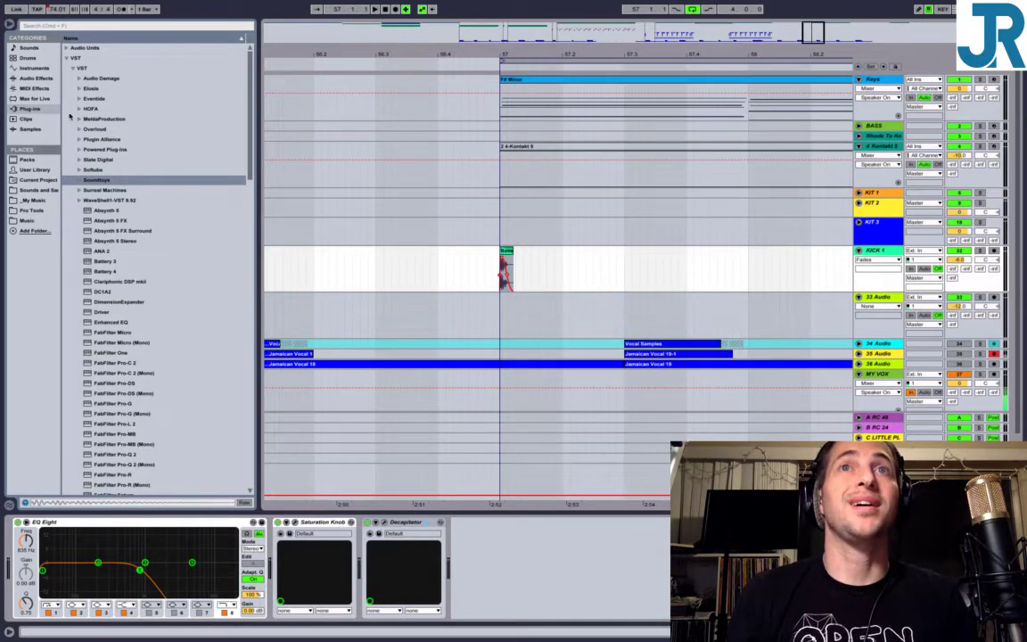
scroll(154, 252, down, 15)
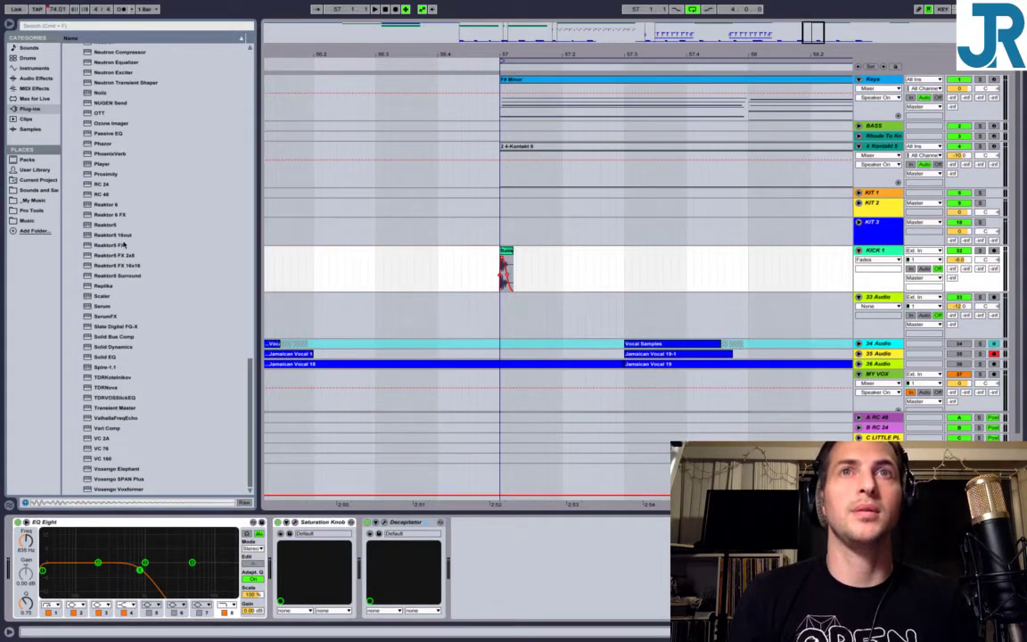
scroll(124, 243, up, 13)
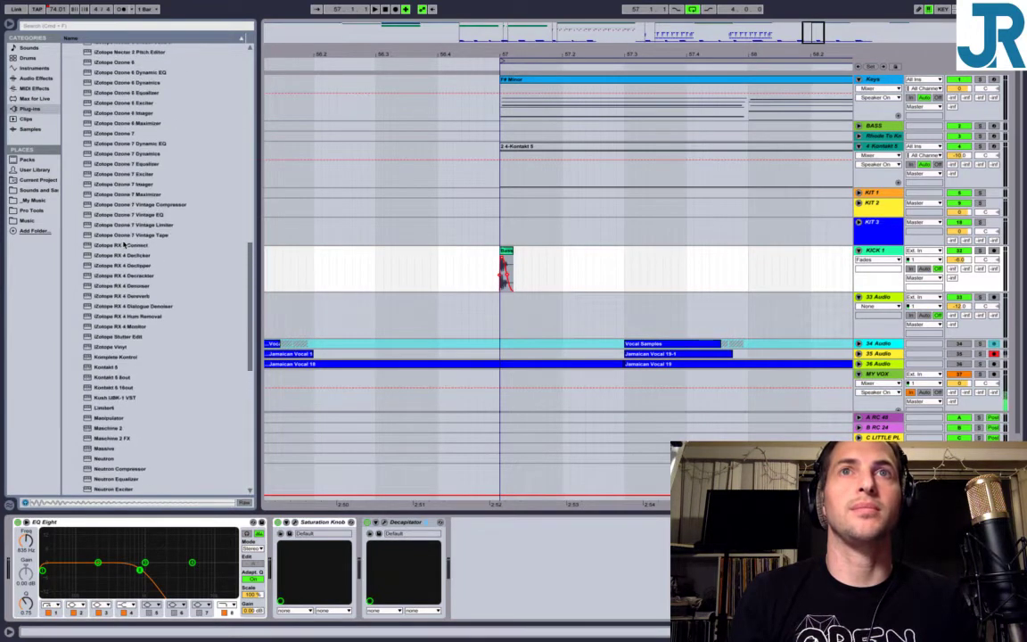
scroll(124, 243, up, 4)
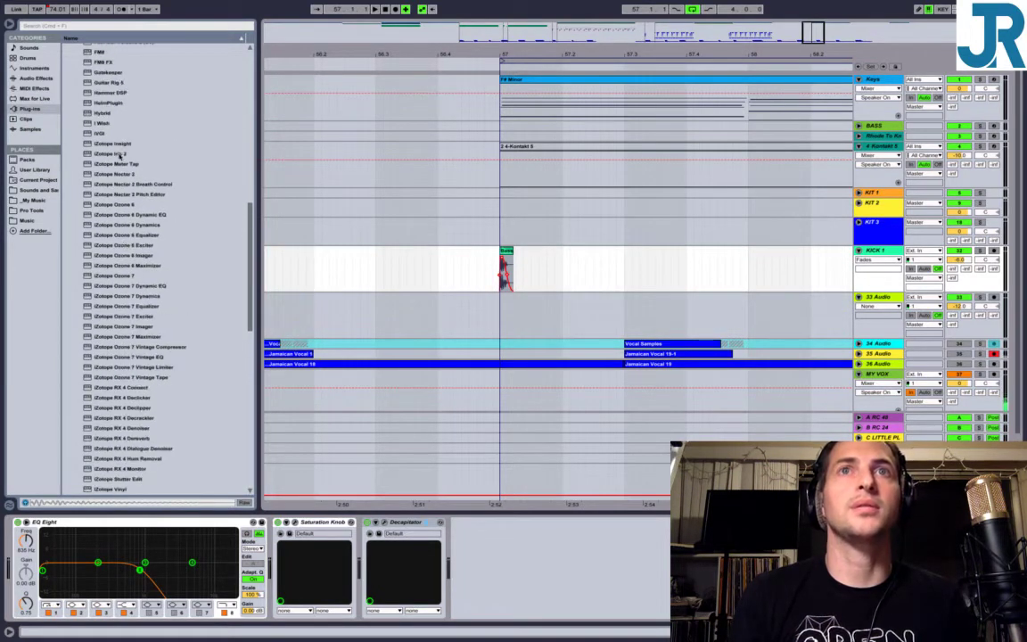
click(132, 265)
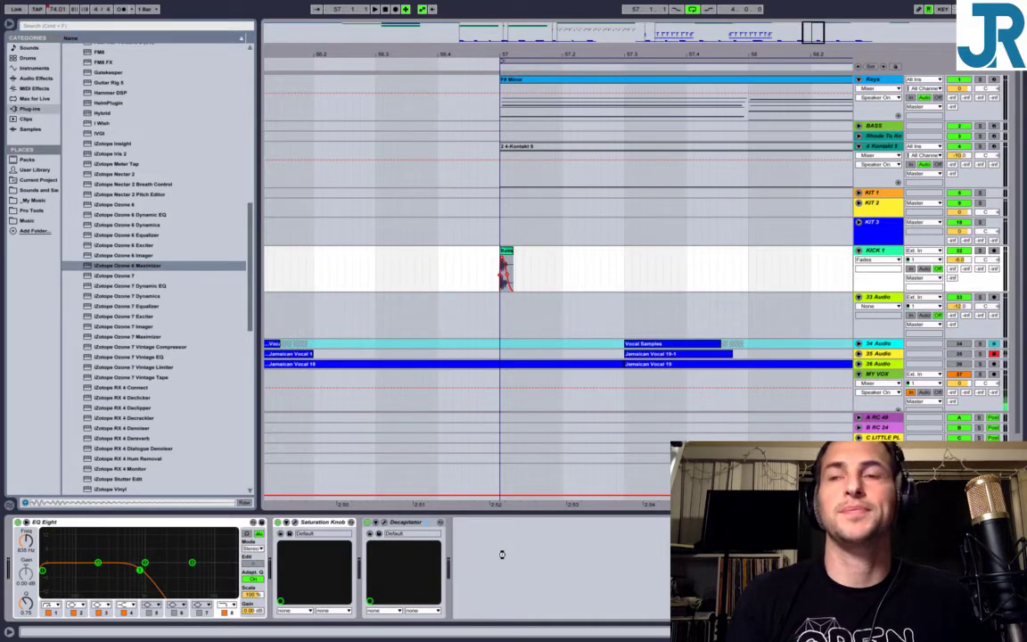
drag(503, 558, 503, 558)
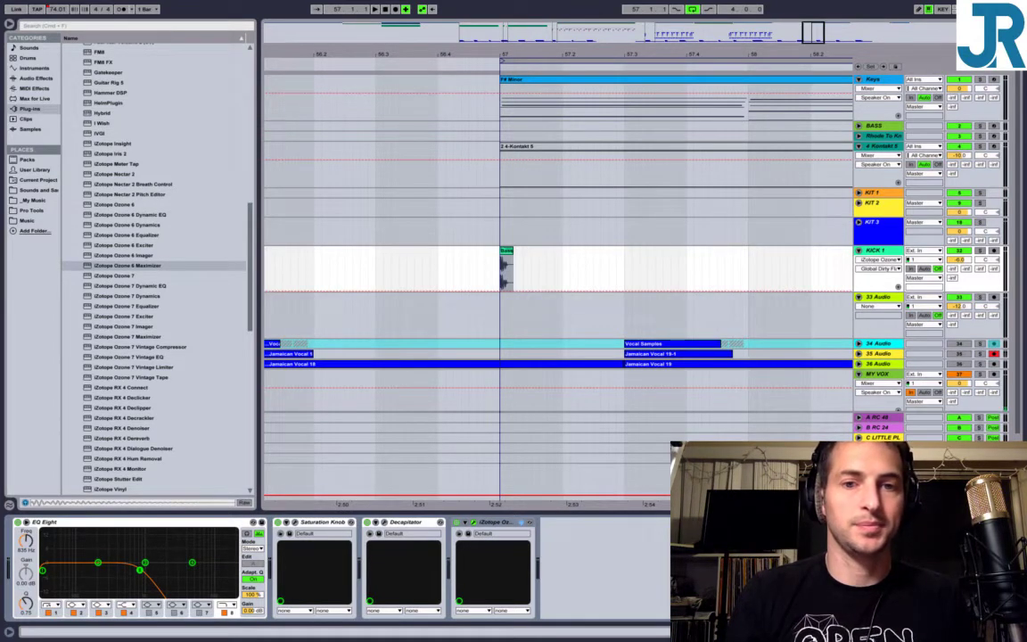
Adjust the Ozone 6 Maximizer to a -0.1 dB ceiling and -4.7 dB threshold during repeated playback of the kick.
key(space)
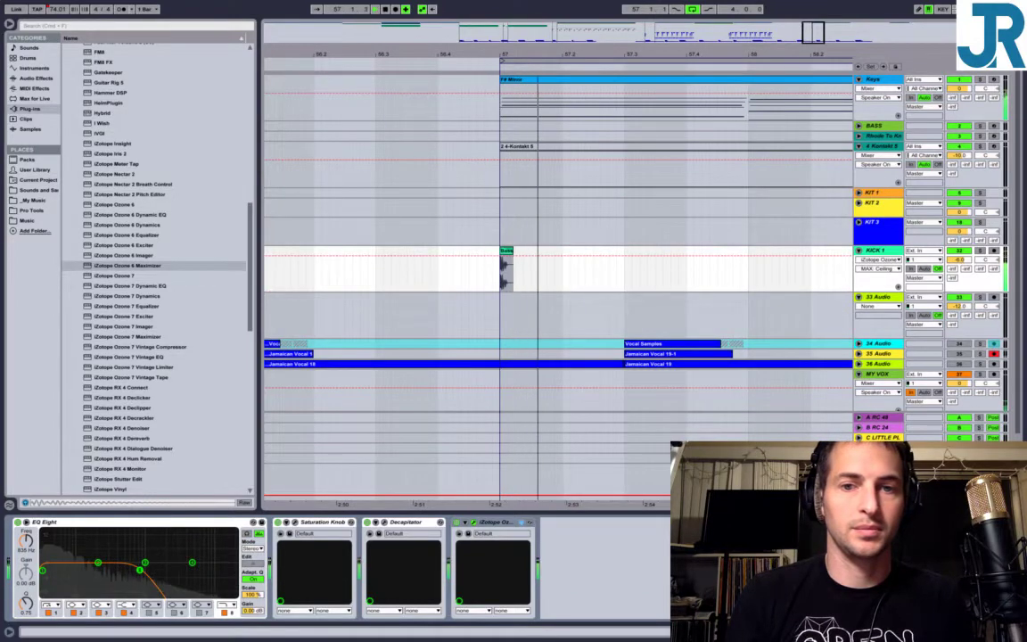
key(space)
key(space)
key(space)
key(space)
key(space)
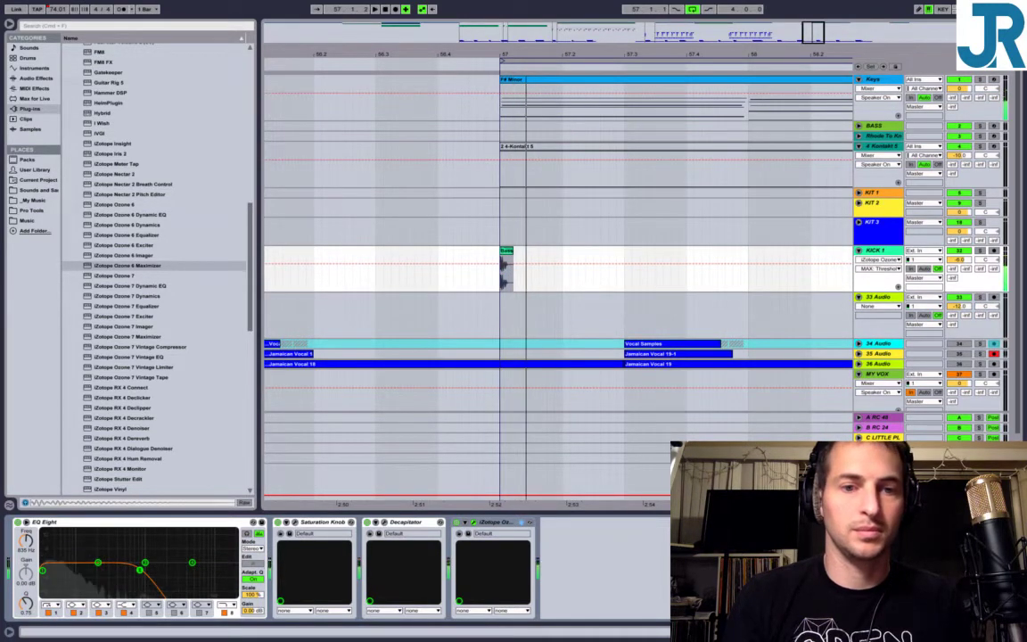
mouse_move(608, 19)
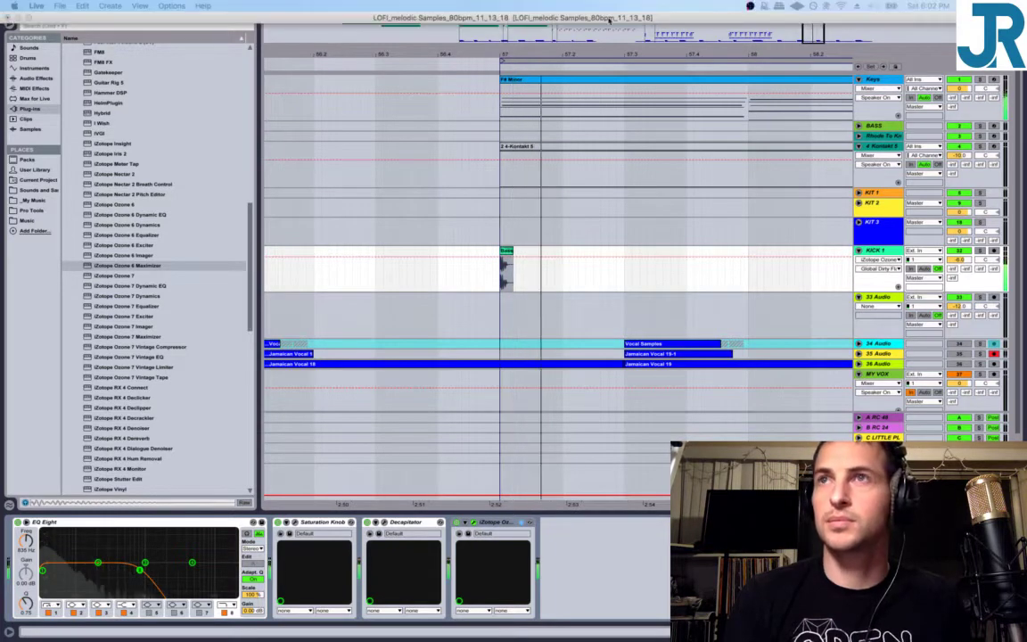
Solo KICK 1, bring up the Ozone 6 Maximizer window, and set its threshold to -2.9 dB while auditioning.
click(979, 251)
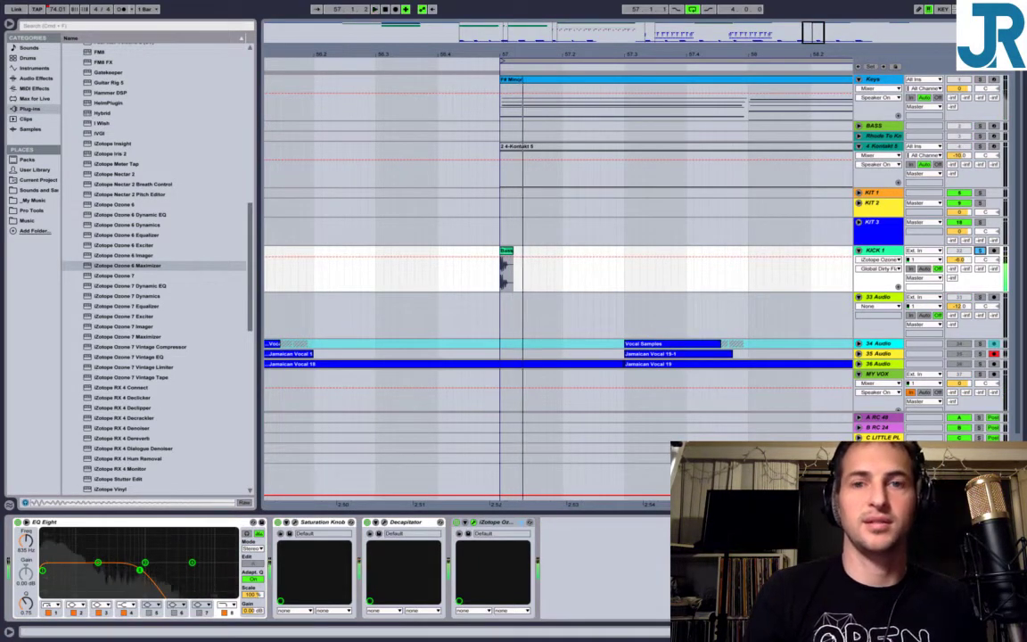
key(super+alt+p)
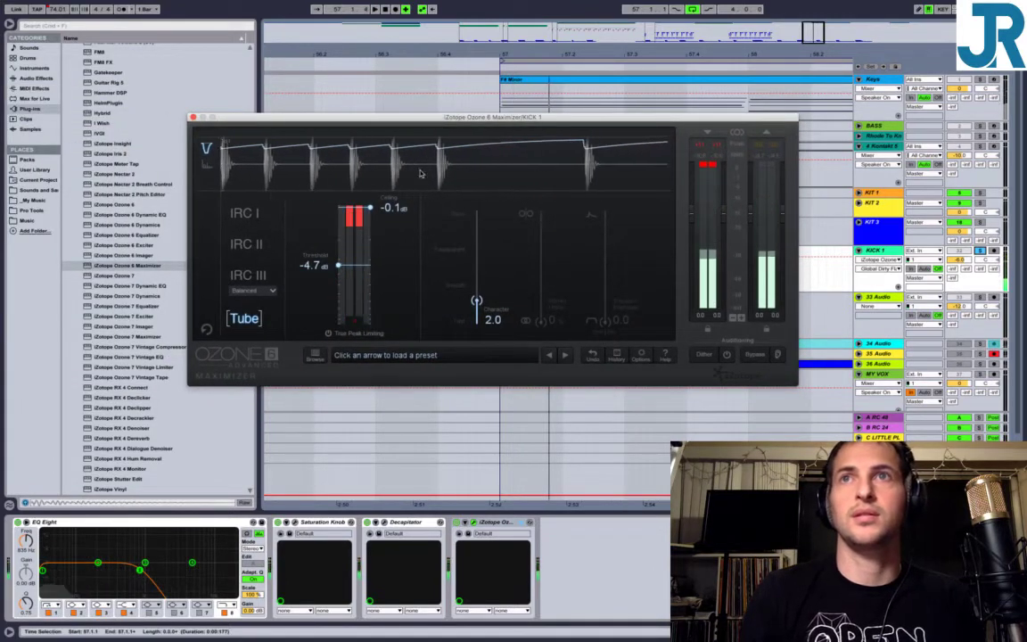
mouse_move(338, 264)
mouse_down()
mouse_move(337, 216)
mouse_move(337, 251)
mouse_up()
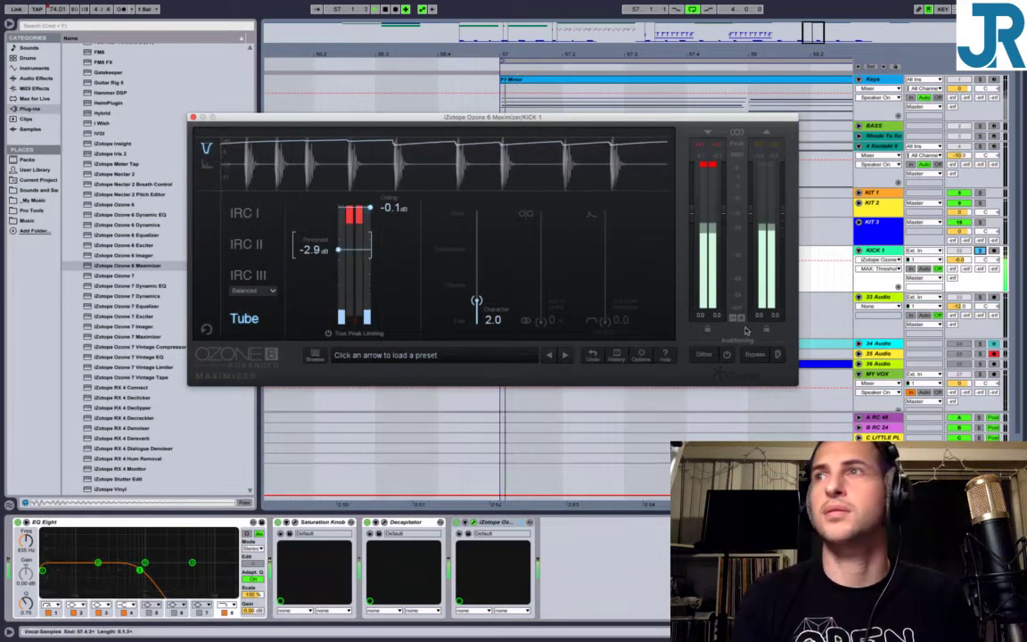
key(space)
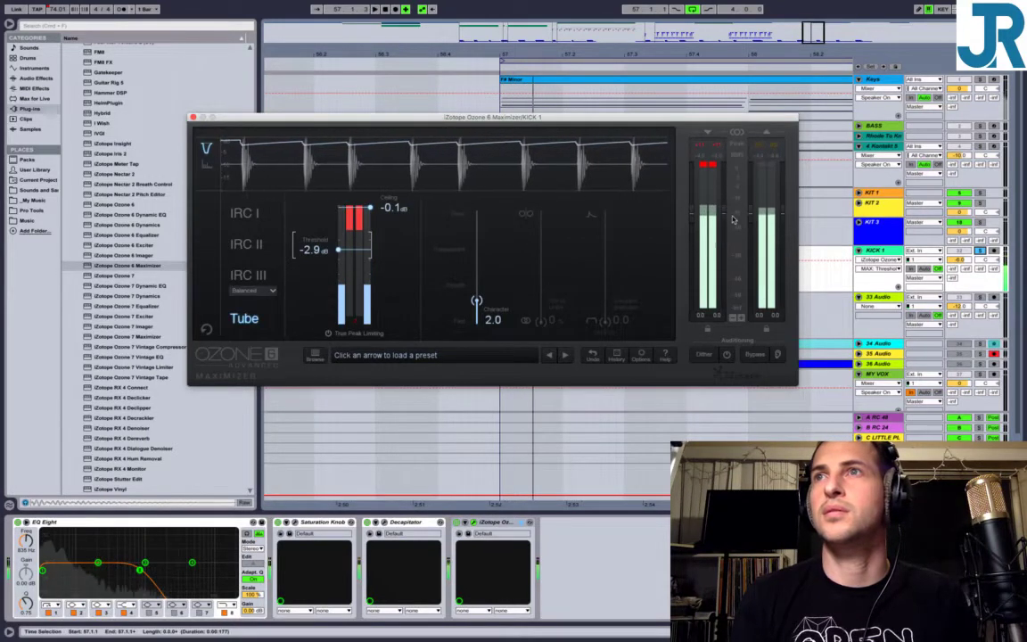
Compare the looping kick with the Ozone 6 Maximizer on and off, and close the plug-in window.
key(space)
key(space)
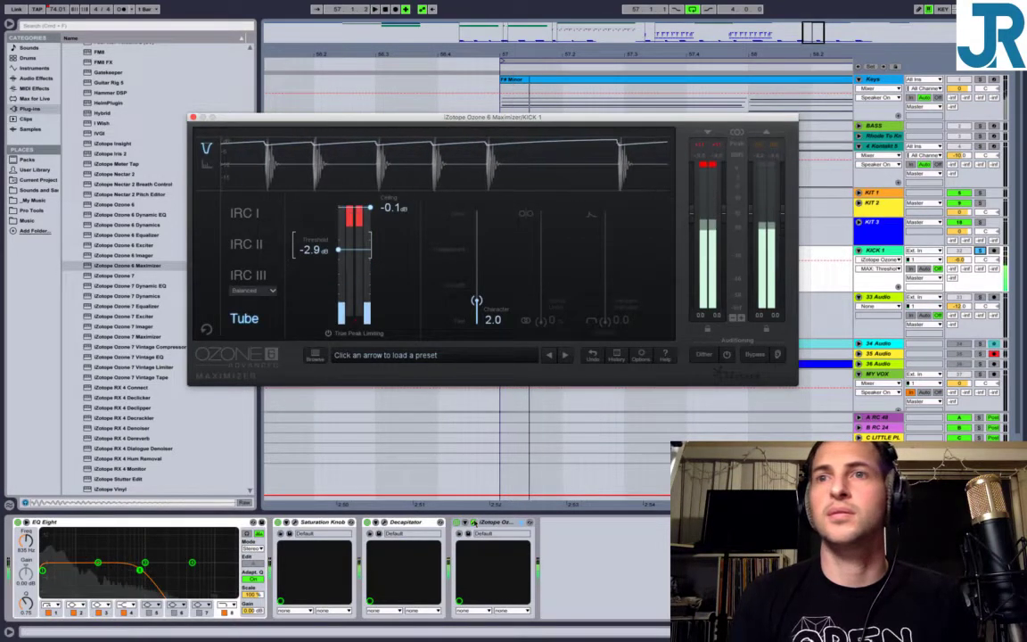
click(456, 523)
key(space)
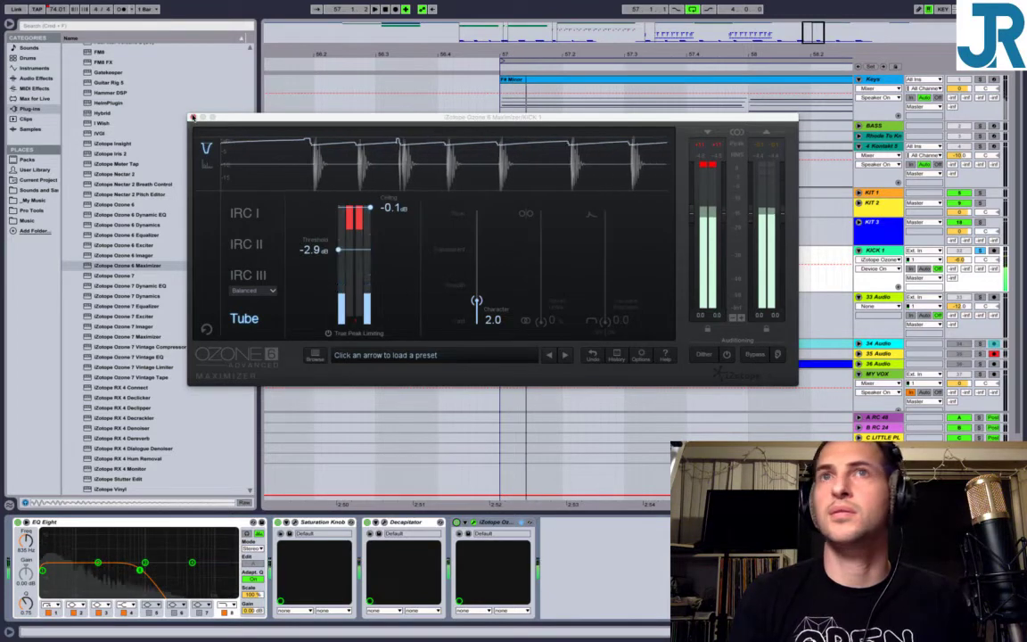
click(192, 116)
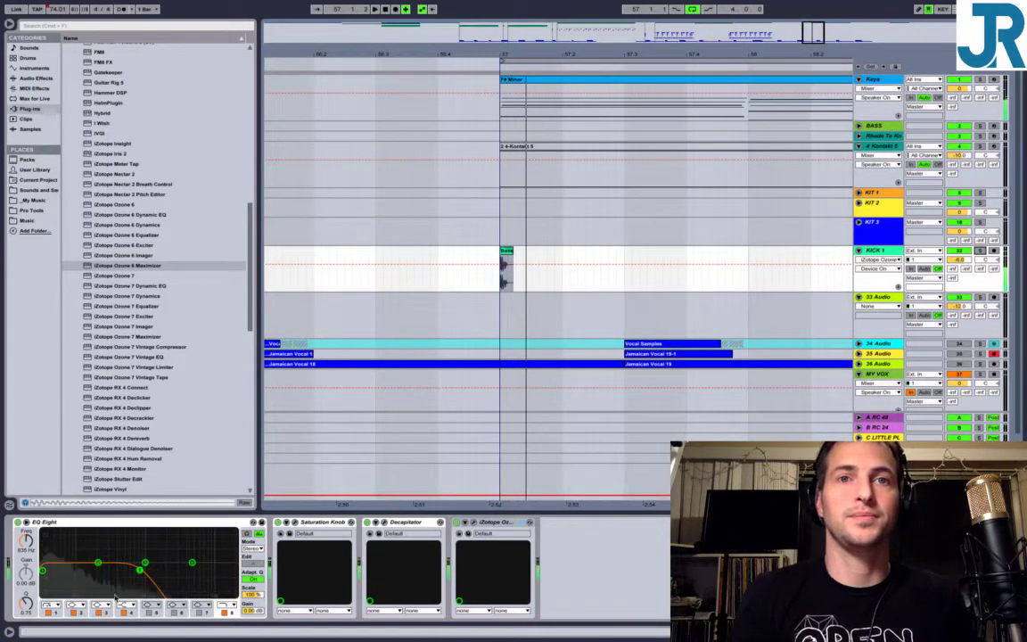
Raise the first low-cut band of EQ Eight on KICK 1 to 34.7 Hz.
drag(43, 569, 47, 569)
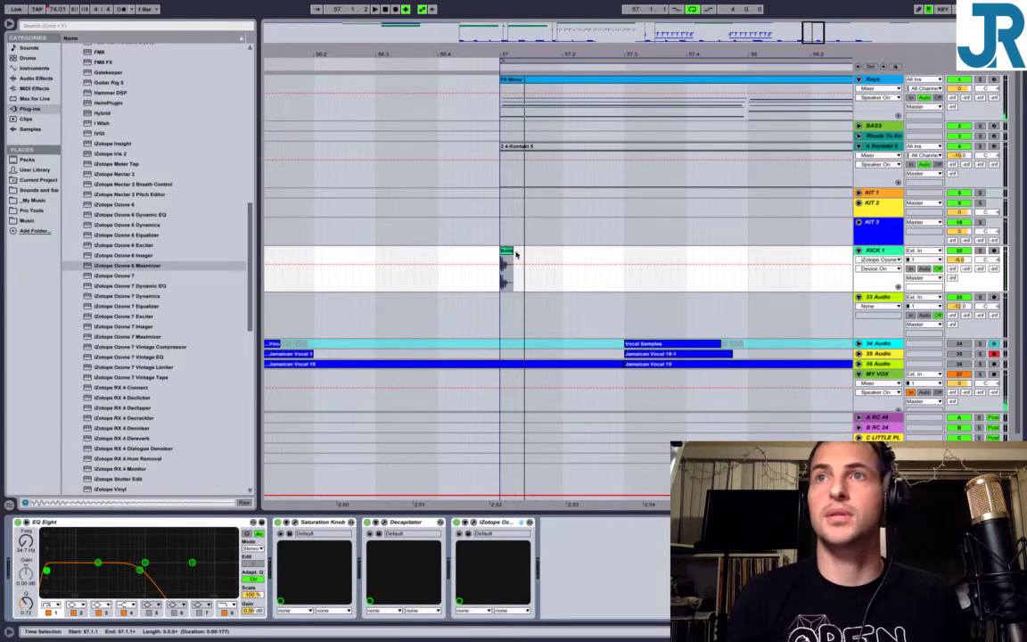
click(500, 281)
scroll(499, 282, right, 3)
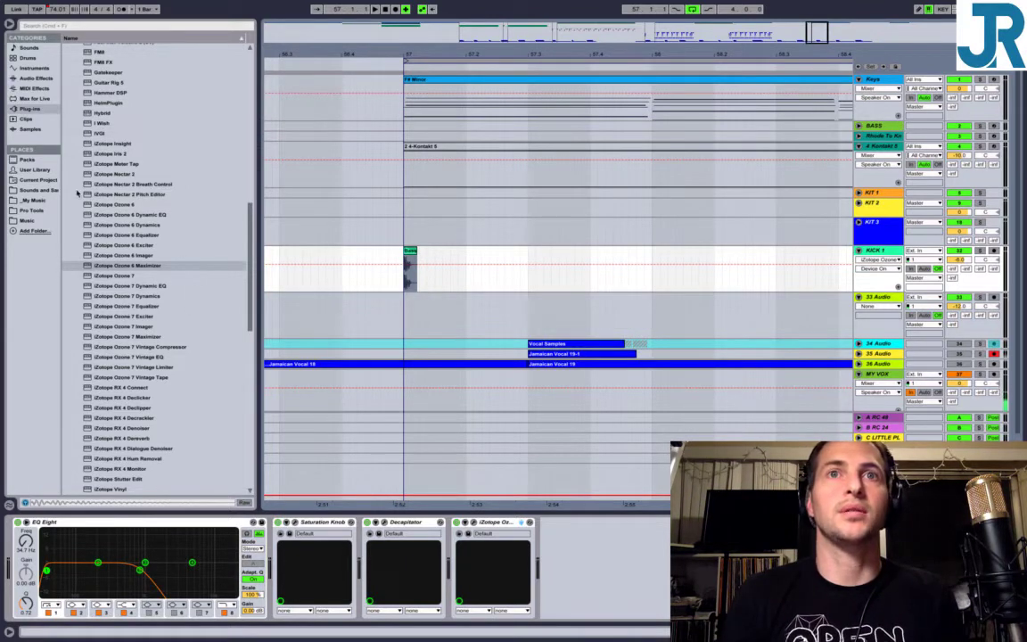
Browse the Music library, collapse the Drums folder, and open the Snares folder inside Drum consolidate.
click(29, 221)
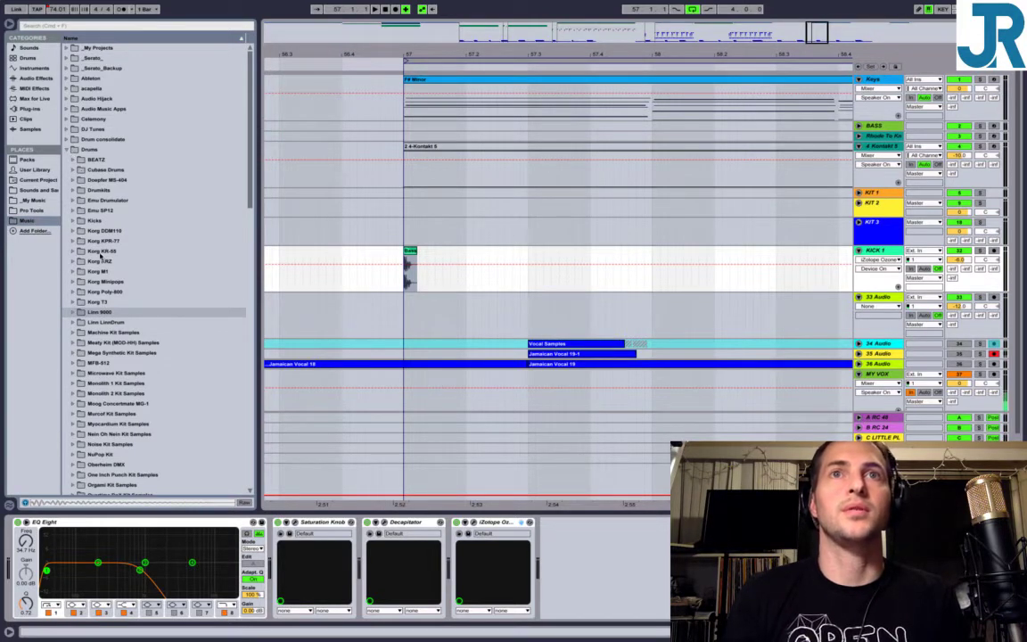
scroll(105, 313, down, 15)
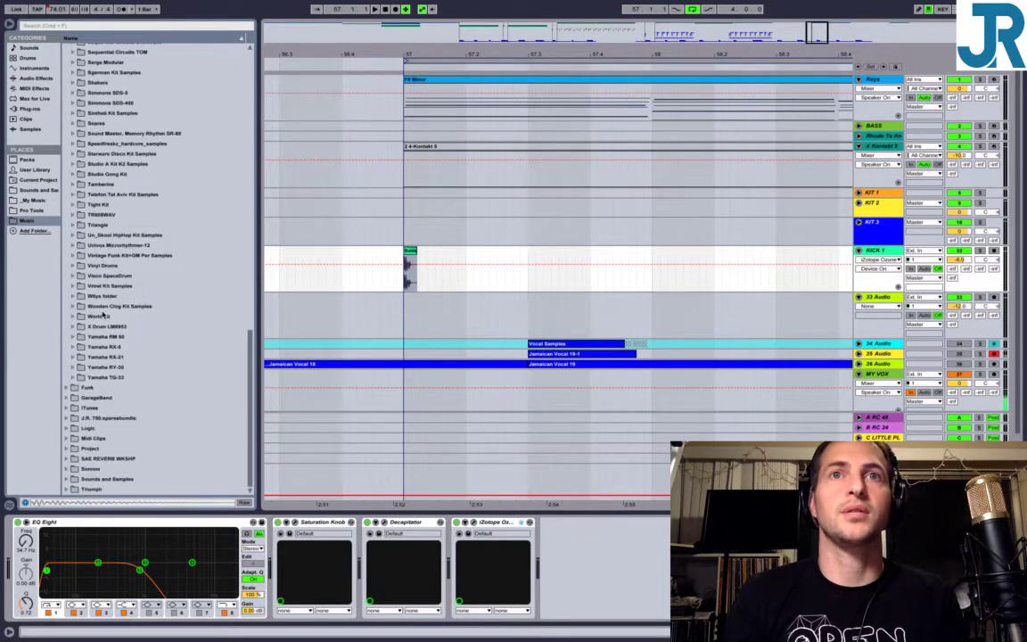
scroll(89, 393, up, 15)
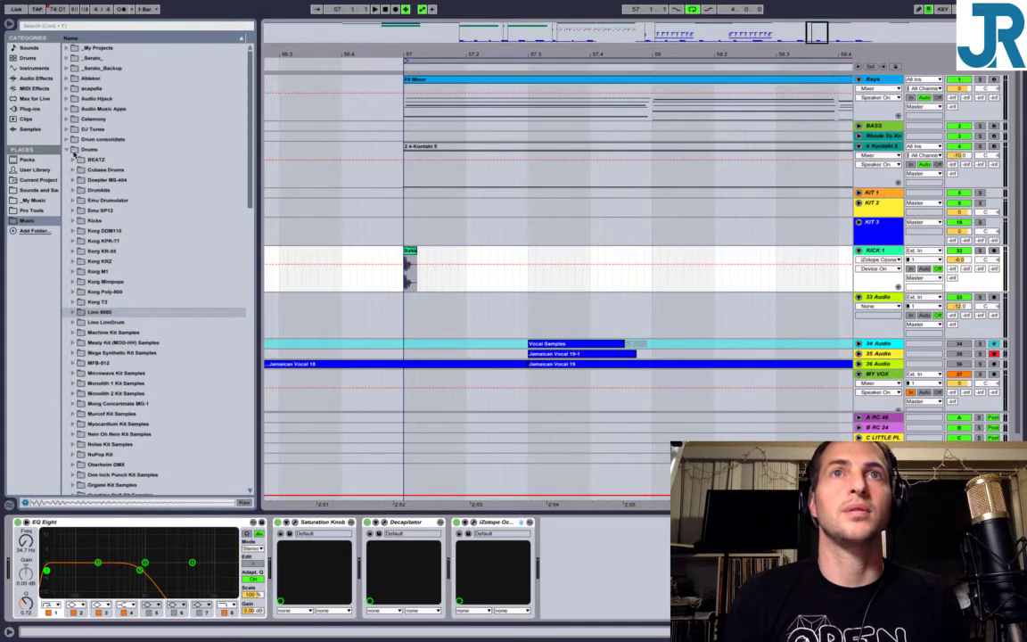
click(68, 150)
click(66, 139)
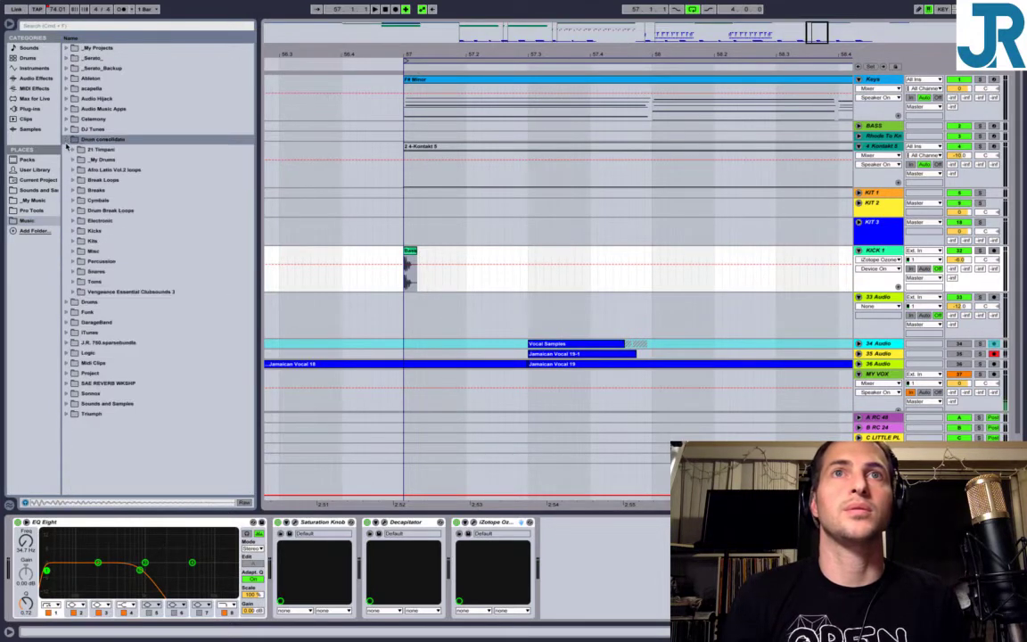
click(77, 271)
Audition the first snare samples in the Snares folder and settle on 28-sda03.wav.
key(Down)
key(Down)
key(Down)
key(Down)
key(Down)
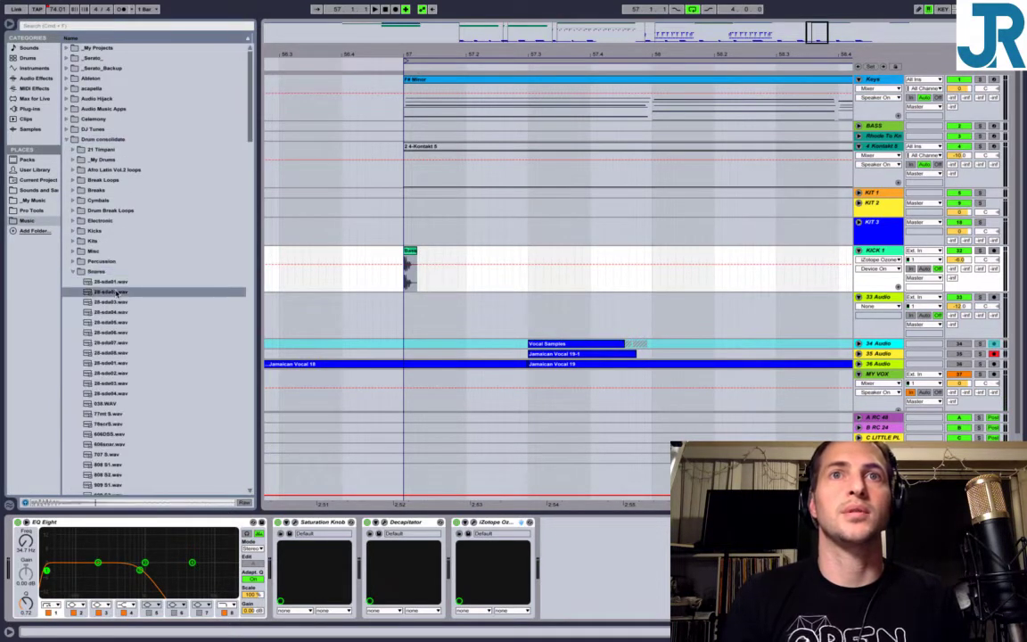
key(Up)
key(Up)
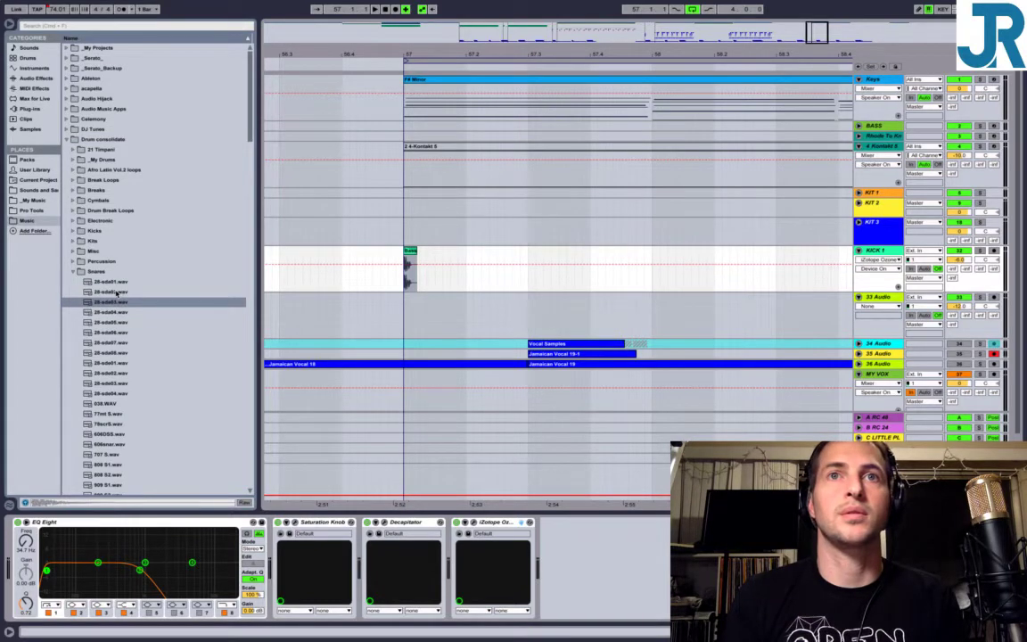
key(Down)
key(Up)
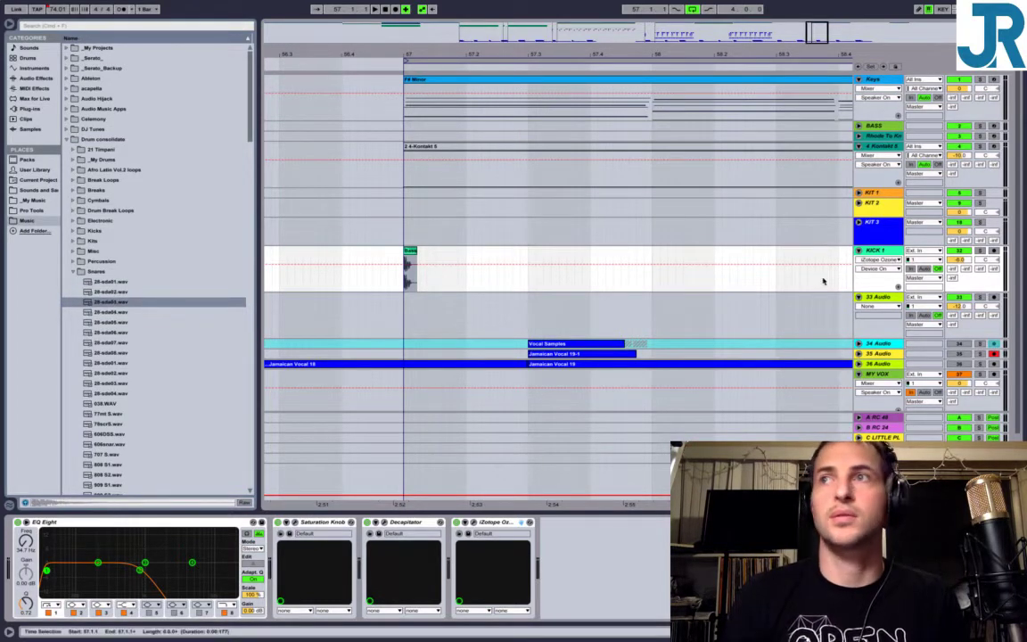
Rename the 33 Audio track as SNARE 1 and place 28-sda03.wav on it at beat 57.2.
click(884, 301)
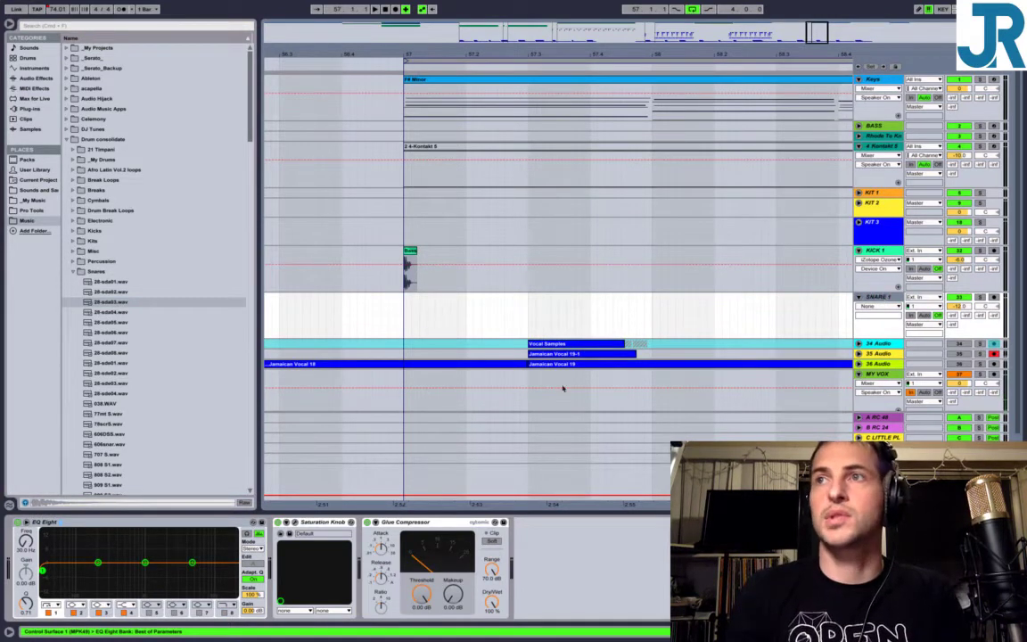
drag(102, 305, 468, 317)
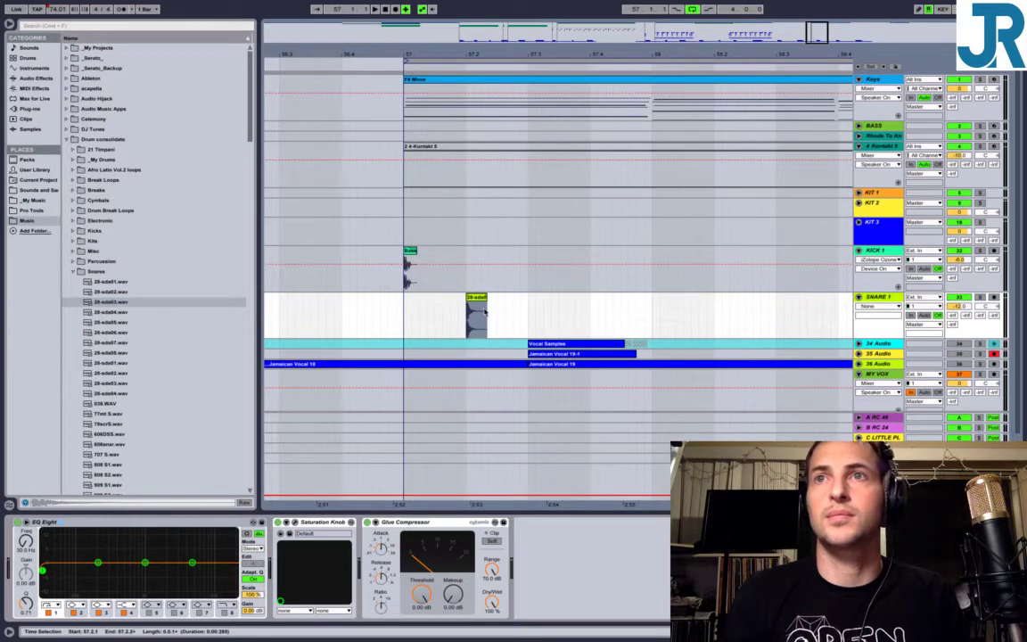
Audition the samples following 28-sda03.wav, and layer 28-sda05.wav at beat 57.2 on a duplicate of the SNARE 1 track.
click(109, 313)
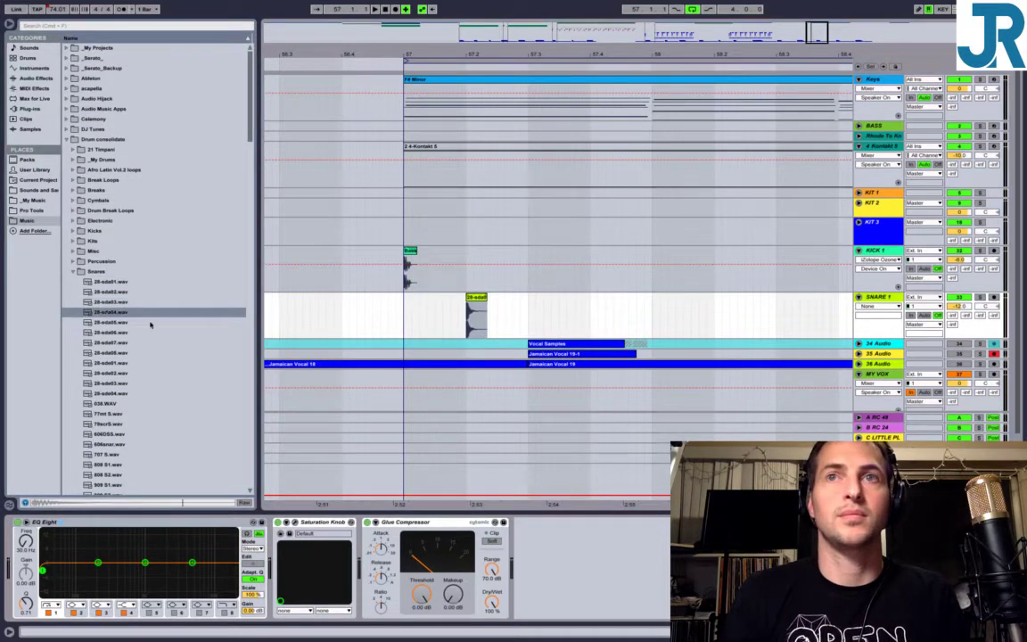
key(Down)
key(Down)
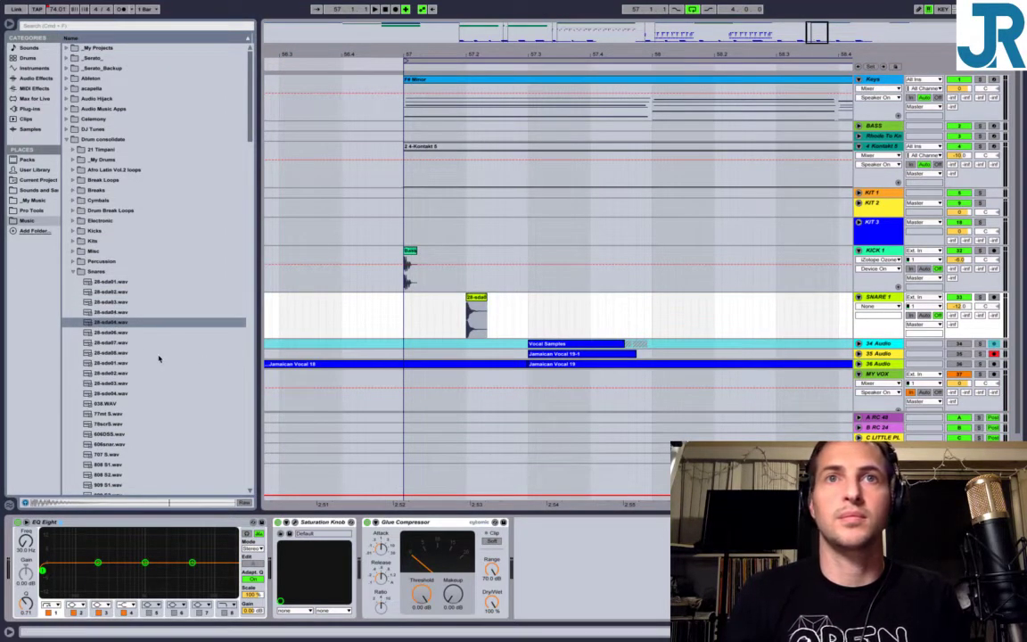
key(Up)
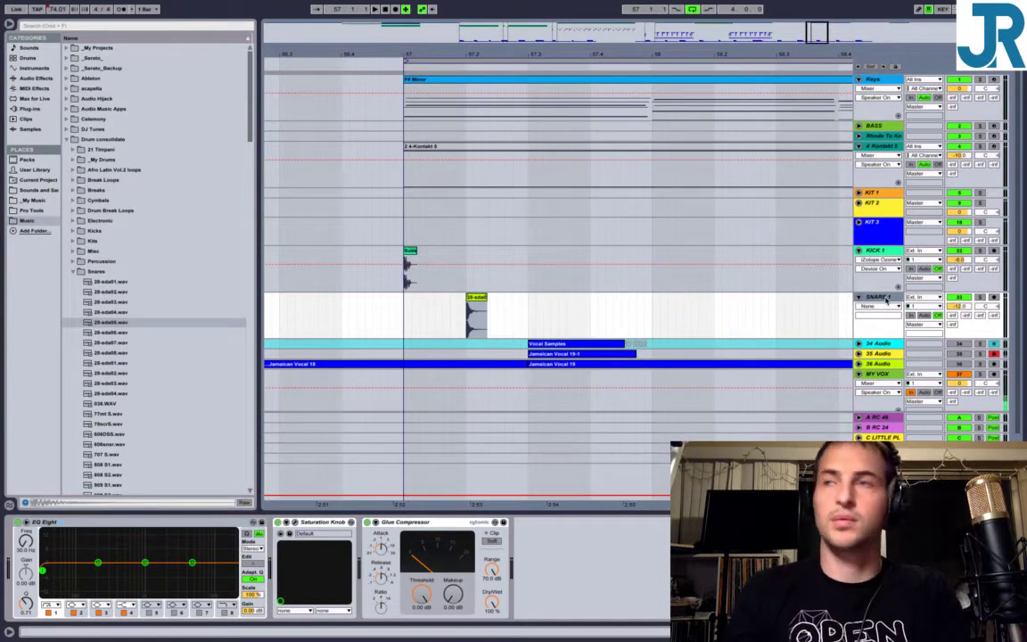
key(ctrl+d)
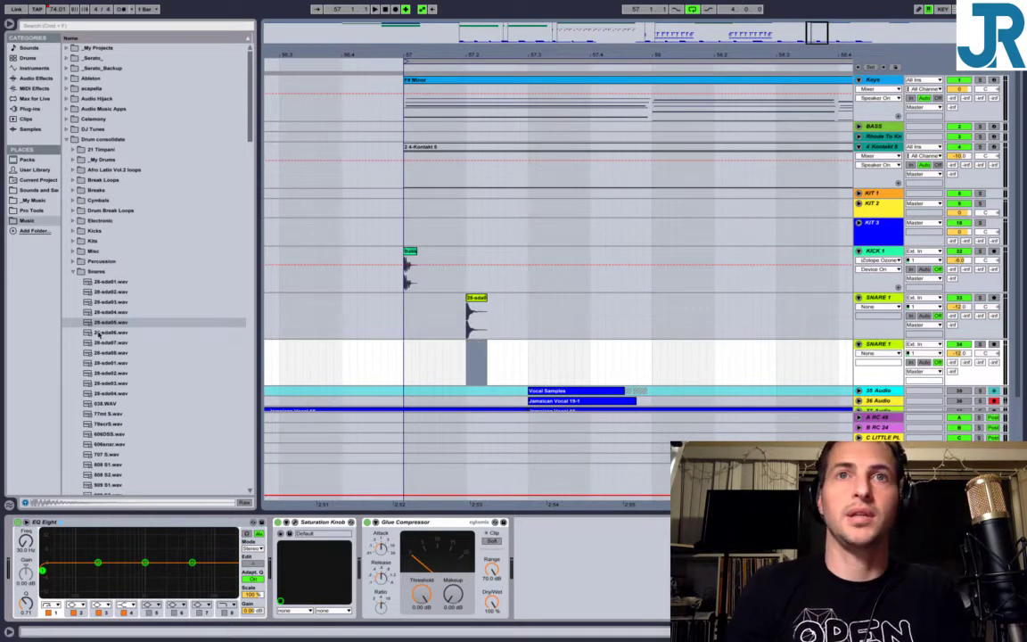
drag(96, 325, 471, 356)
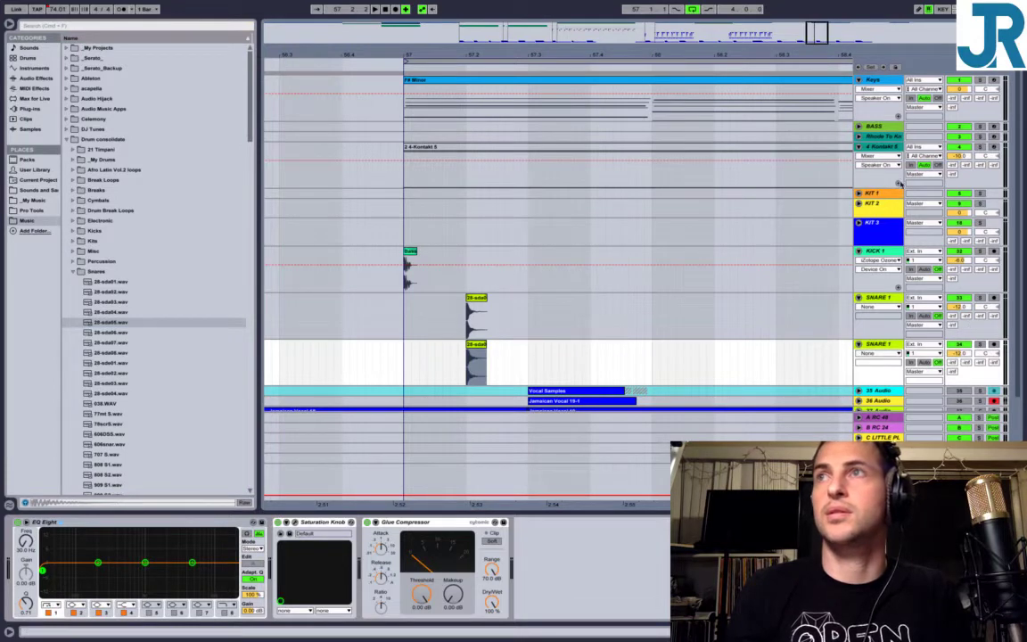
Compare both snare layers during playback and set the duplicate SNARE 1 track's volume to -15.9 dB.
key(space)
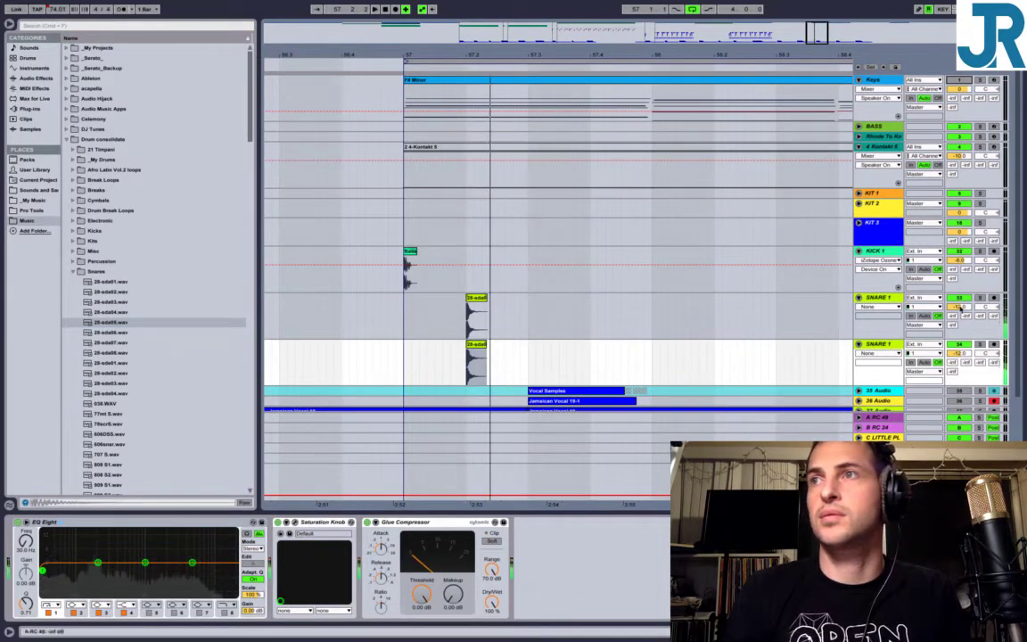
click(964, 298)
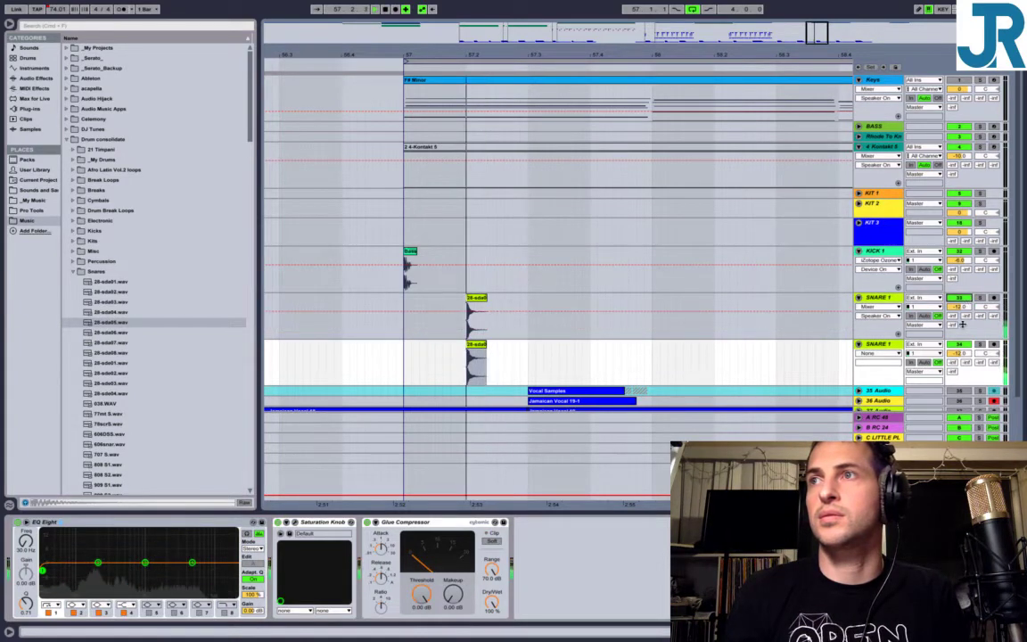
click(960, 351)
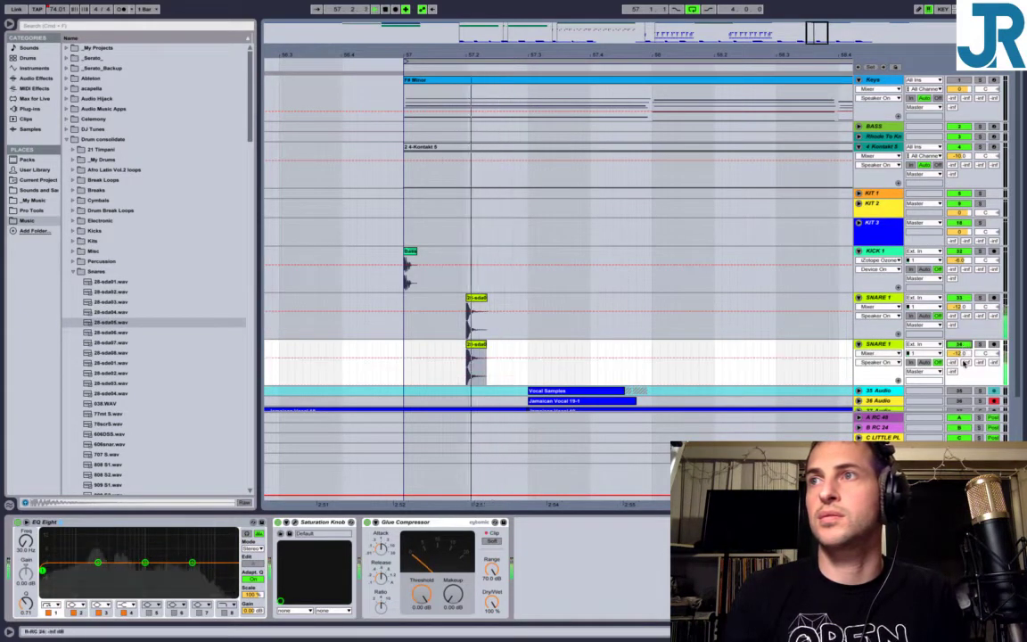
drag(959, 353, 959, 361)
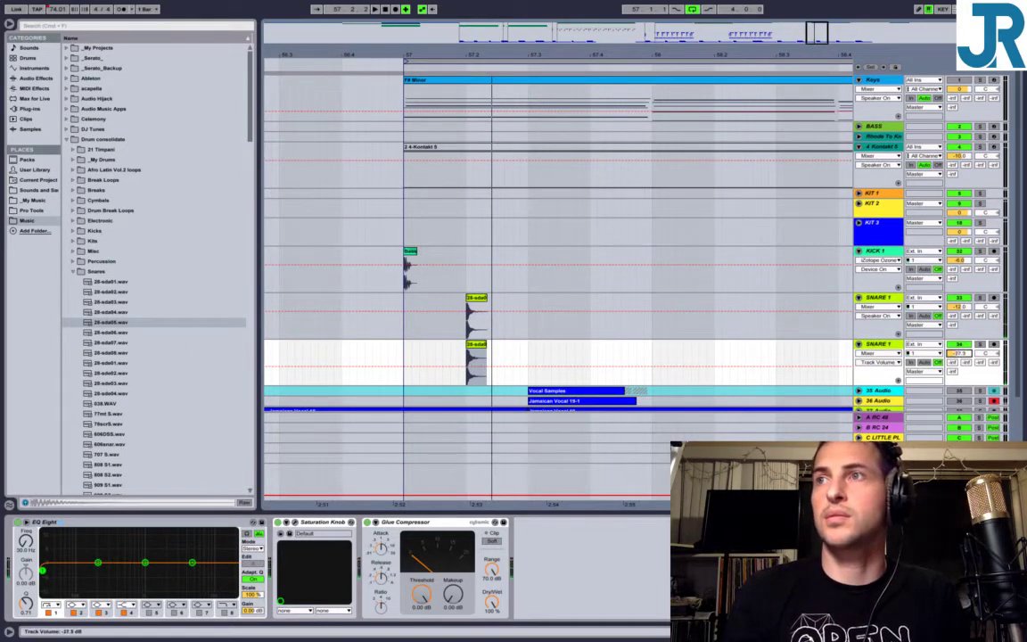
mouse_move(959, 353)
mouse_down()
mouse_move(959, 375)
mouse_move(960, 335)
mouse_up()
key(space)
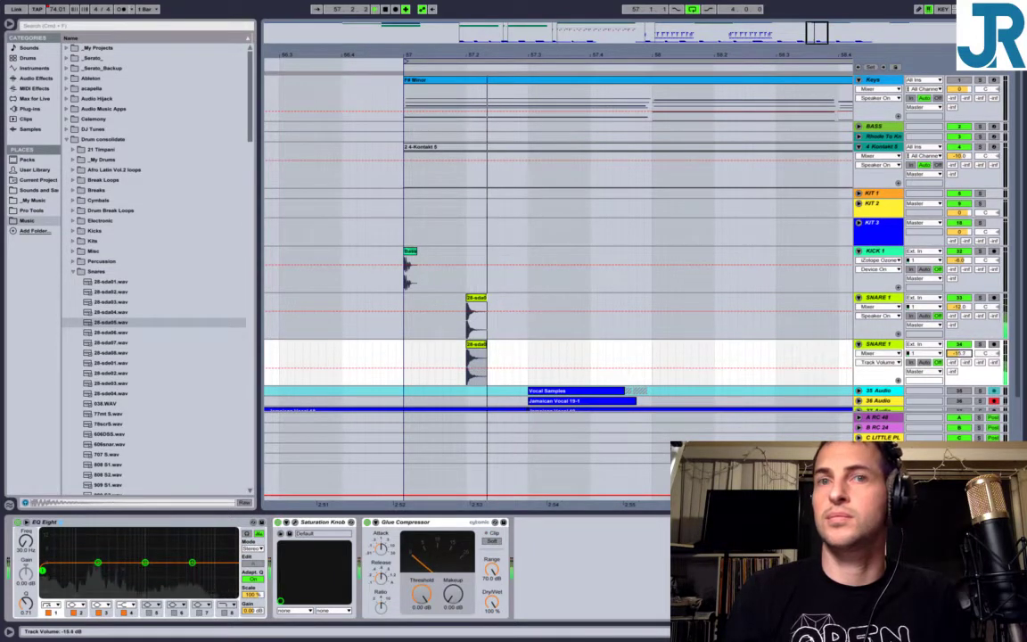
key(space)
key(space)
Show fades on the duplicate SNARE 1 track, shorten the 28-sda05 clip, and give it a long curved fade-out.
mouse_move(480, 51)
mouse_down()
mouse_move(481, 133)
mouse_move(468, 123)
mouse_move(468, 56)
mouse_up()
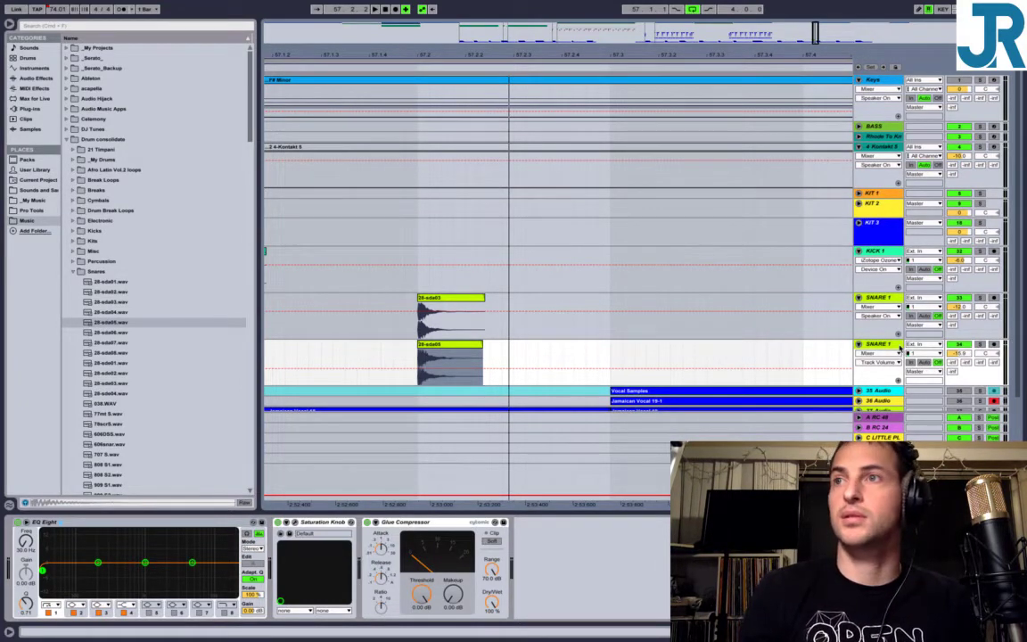
click(880, 353)
click(874, 370)
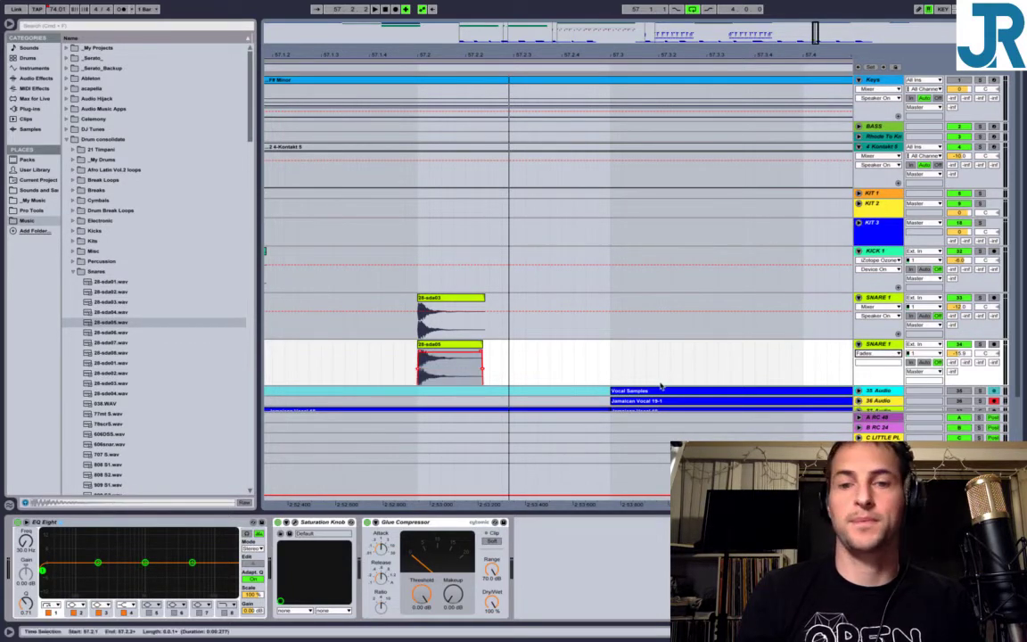
drag(483, 354, 422, 351)
key(space)
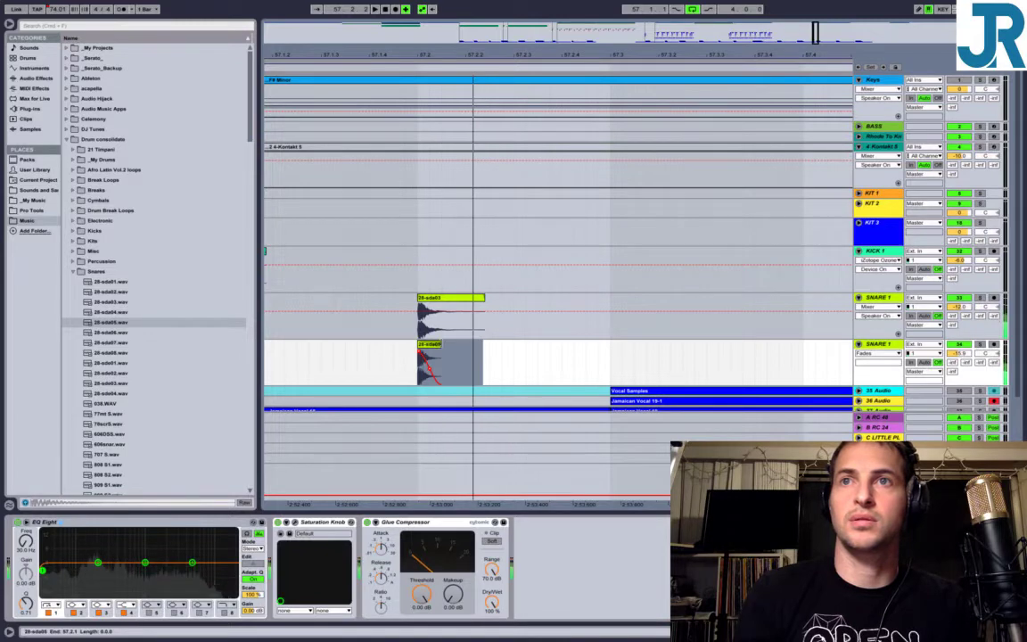
drag(439, 344, 453, 344)
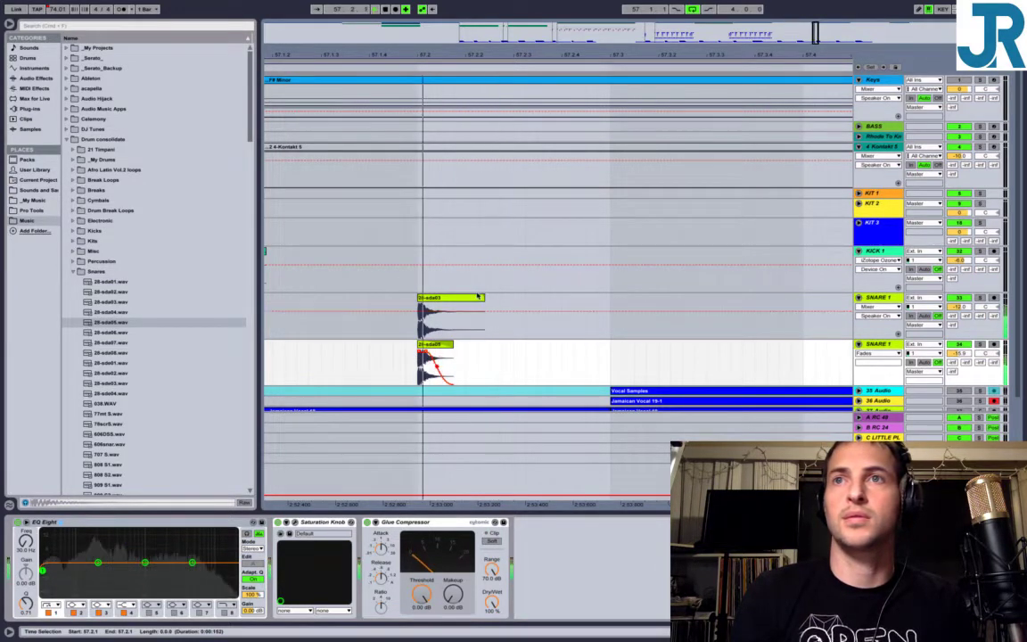
Shorten the 28-sda03 clip on the original SNARE 1 track, show its fades, and add a curved fade-out at its end.
drag(482, 298, 470, 298)
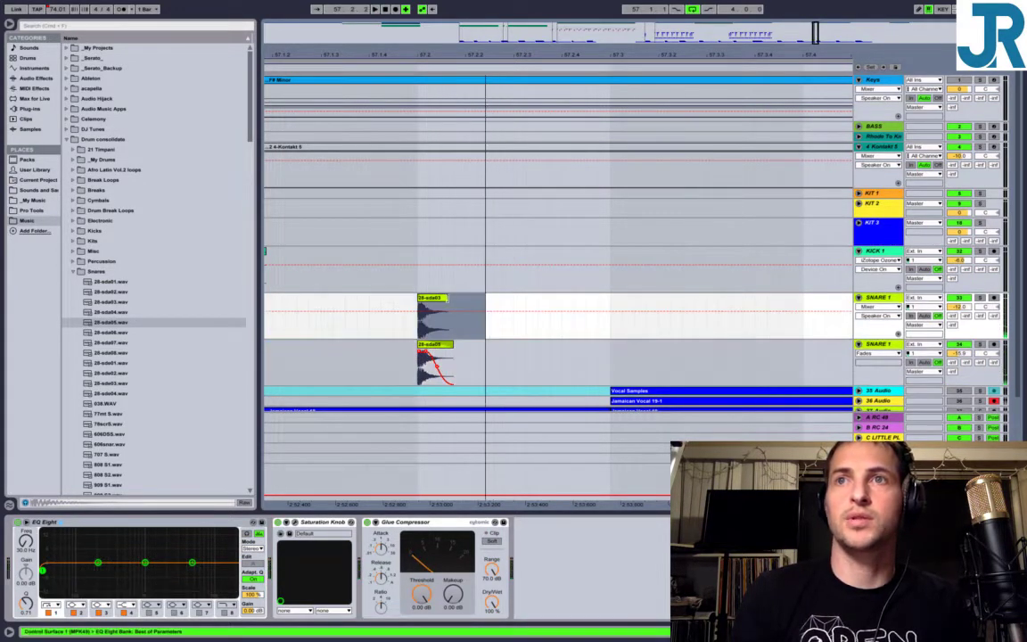
click(879, 307)
click(875, 328)
click(879, 307)
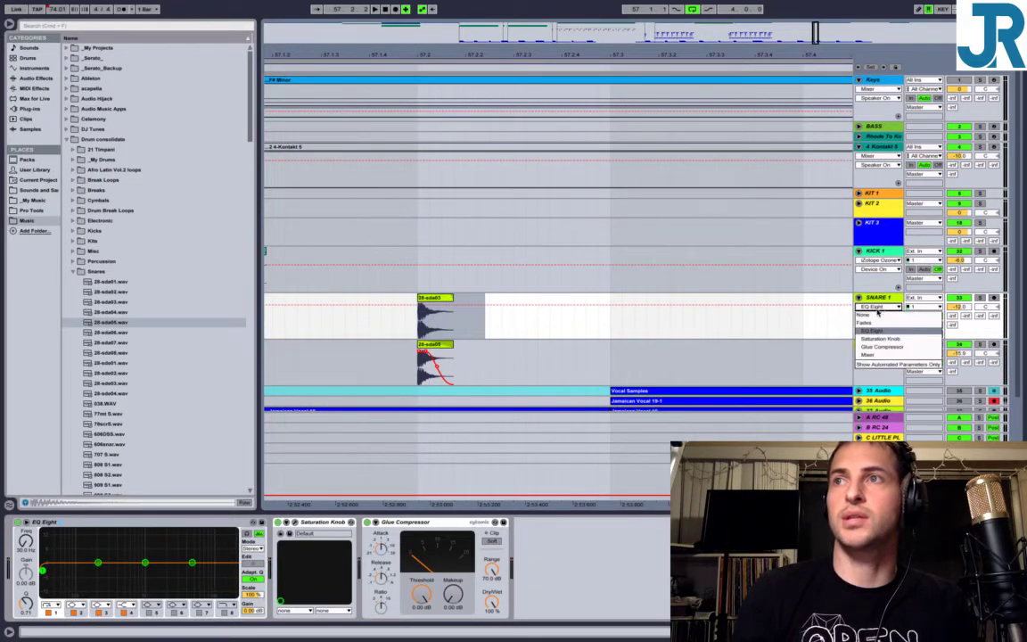
click(871, 326)
click(443, 316)
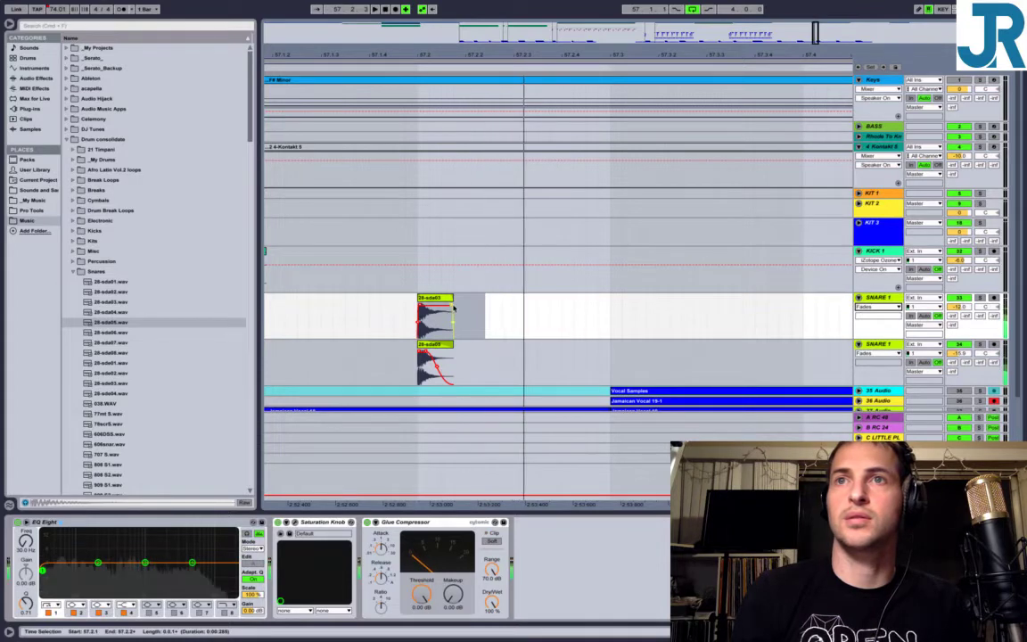
mouse_move(451, 304)
mouse_down()
mouse_move(427, 302)
mouse_move(463, 302)
mouse_up()
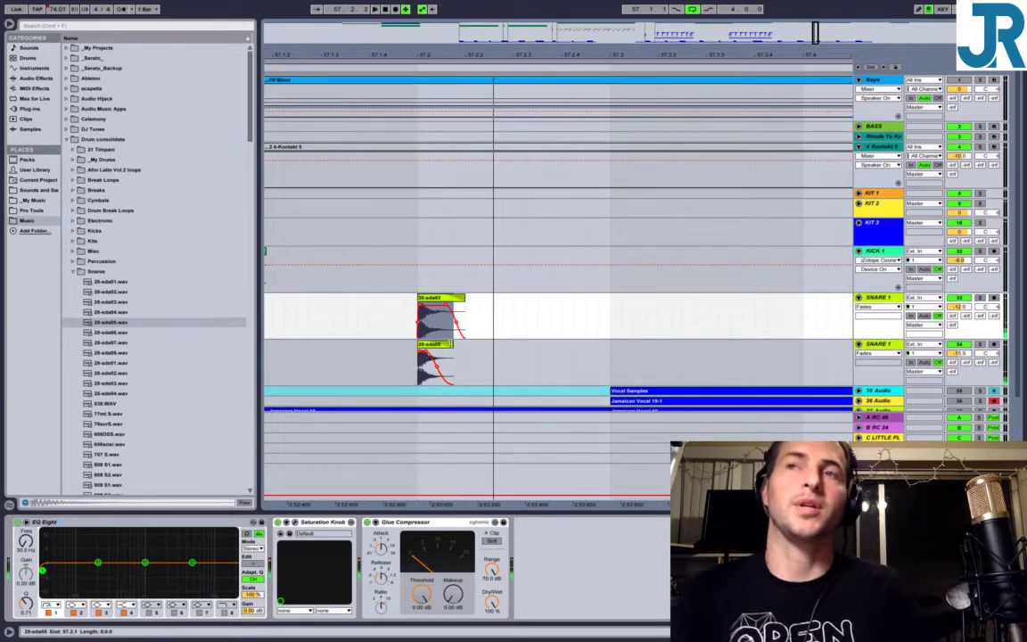
Audition the layered snares, set the duplicate SNARE 1 track's volume to -12.5 dB, and select the original SNARE 1 track.
key(space)
key(space)
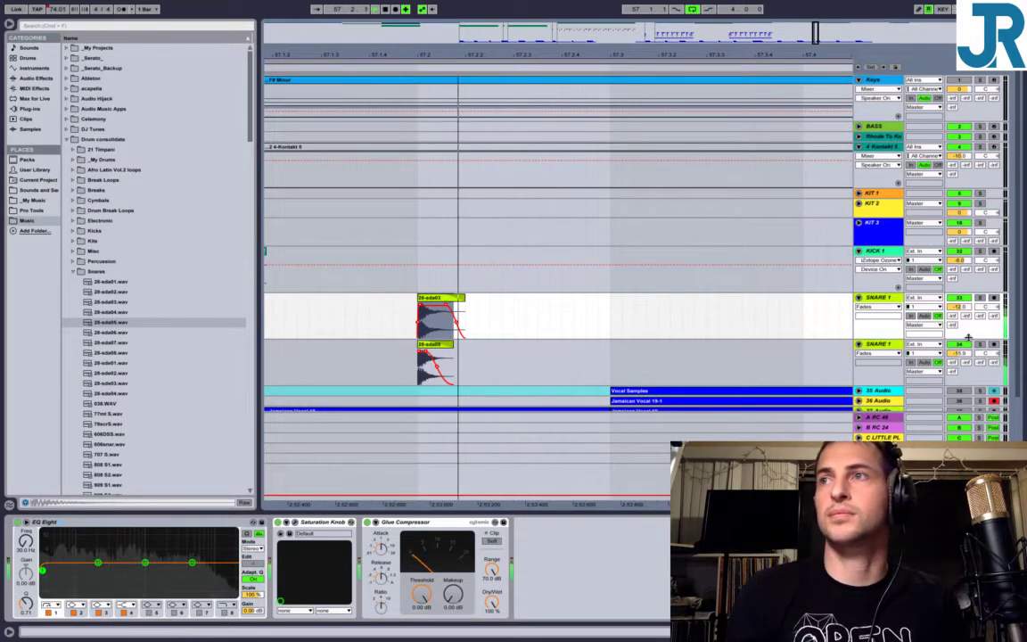
drag(959, 353, 959, 346)
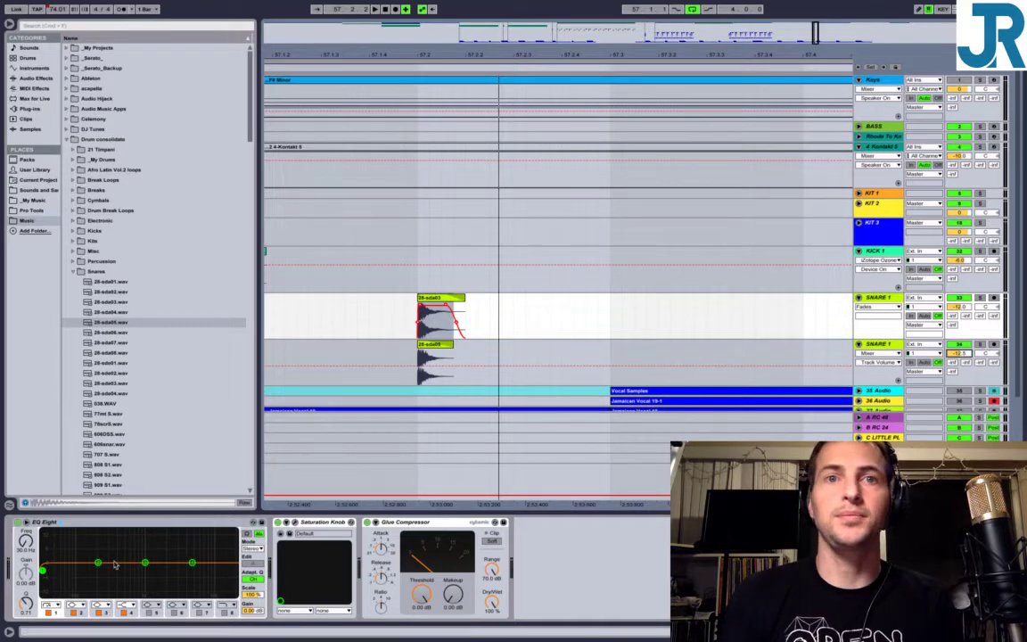
click(889, 301)
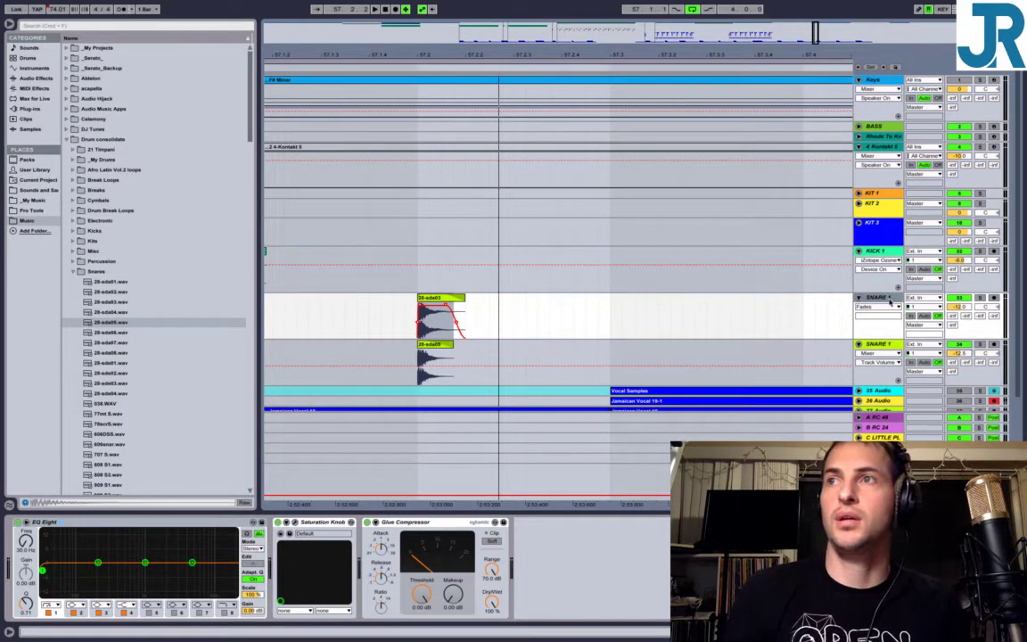
Add an audio track below the duplicate SNARE 1 track and name it SNARE SUB.
click(881, 350)
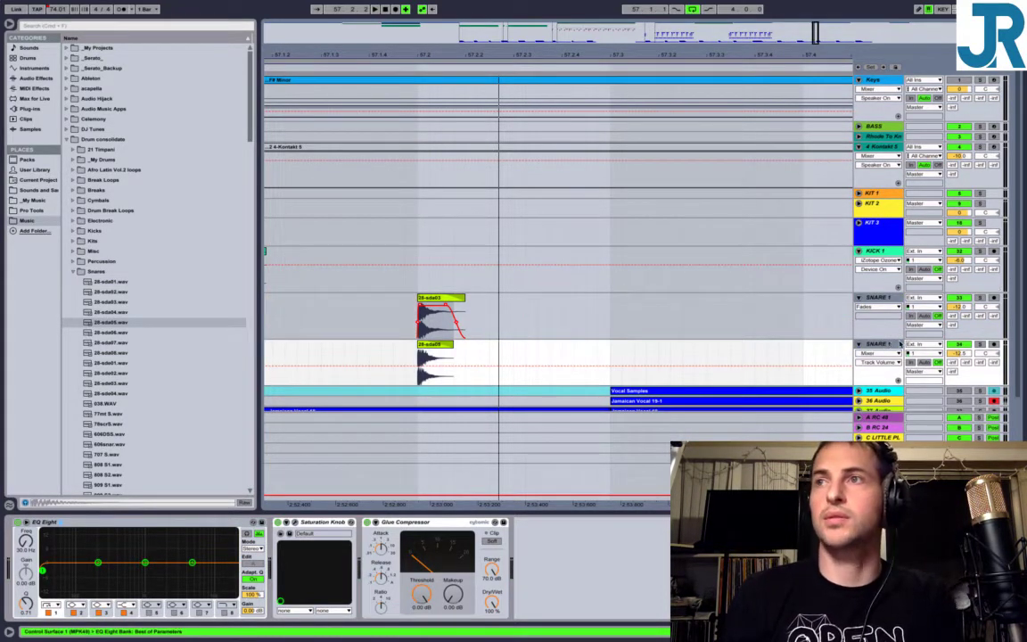
key(ctrl+t)
click(887, 369)
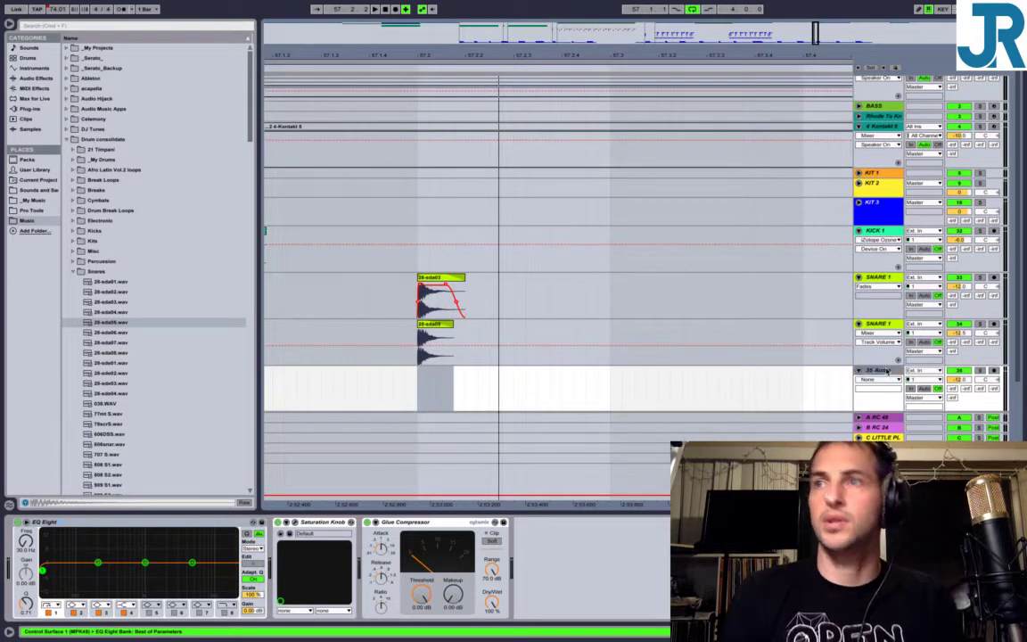
text(SNARE SUB)
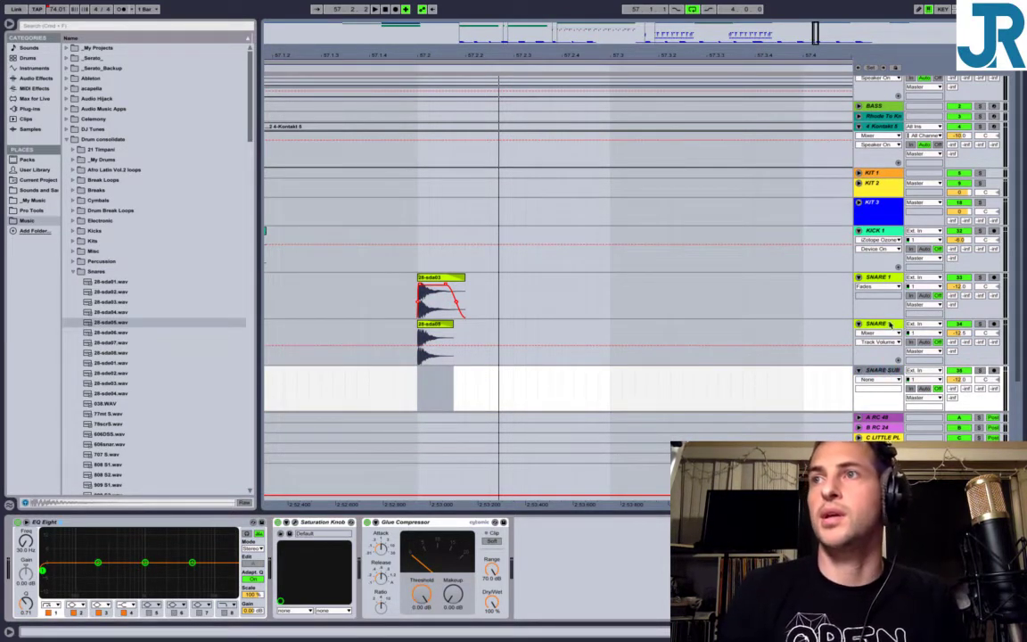
Route the audio output of both SNARE 1 tracks to SNARE SUB.
click(889, 324)
click(883, 278)
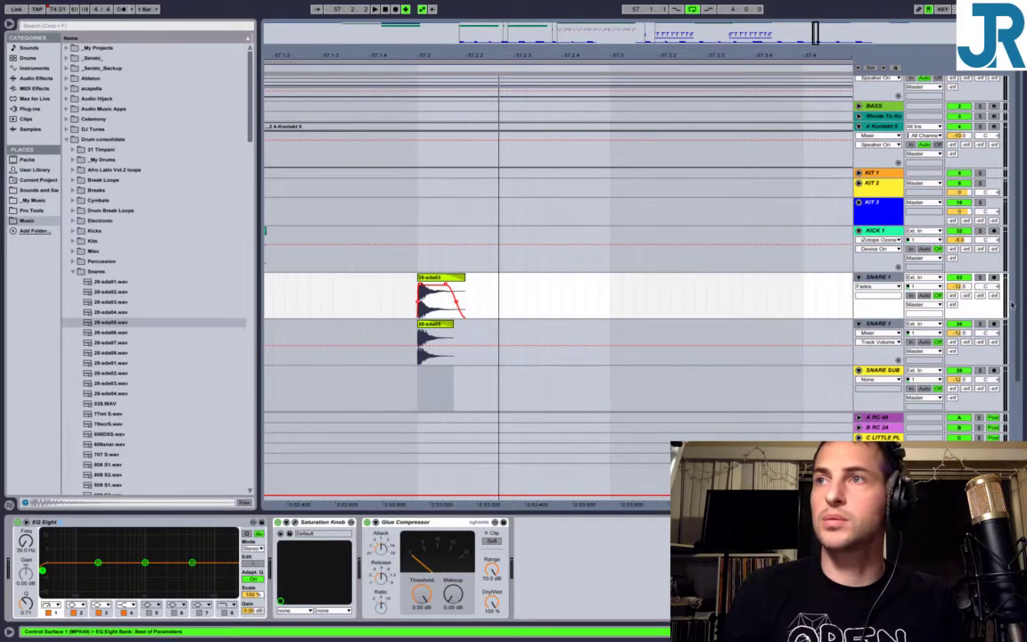
click(927, 305)
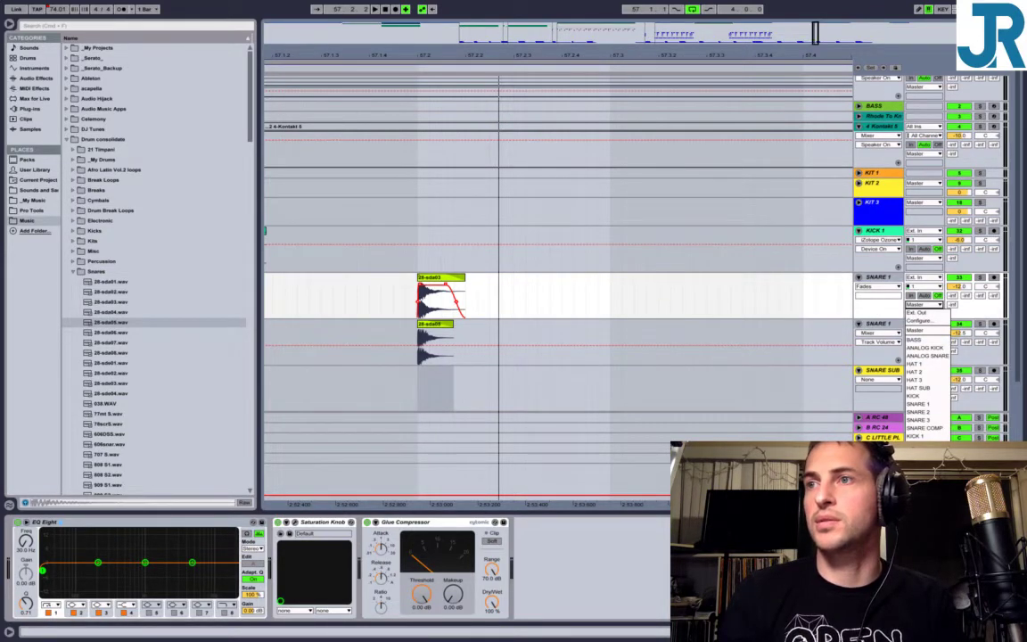
click(920, 460)
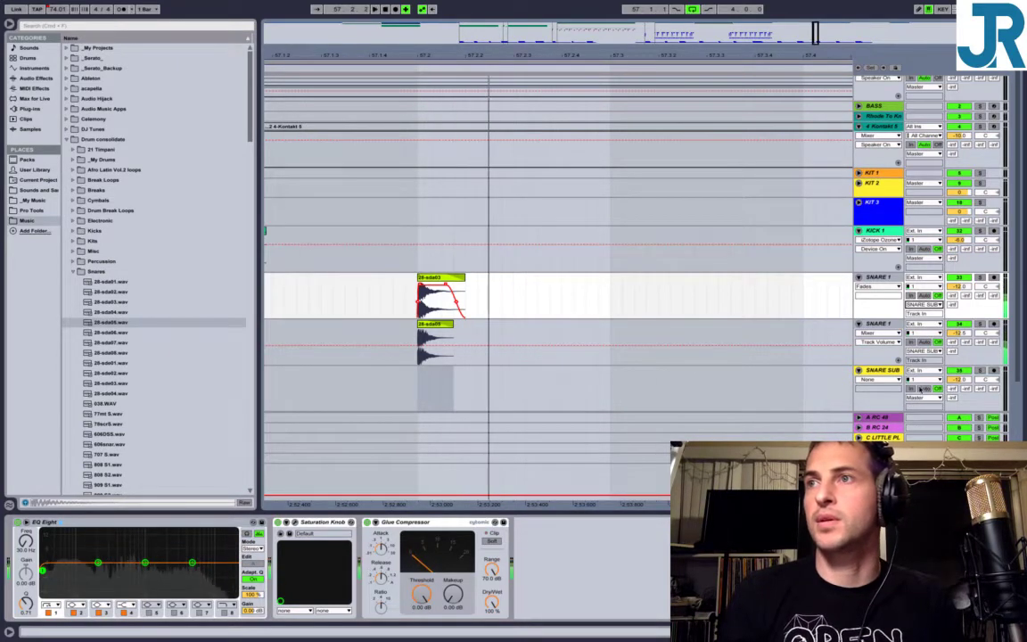
Set the SNARE SUB track's monitoring to In and its volume to 0 dB.
click(909, 390)
click(962, 380)
key(Delete)
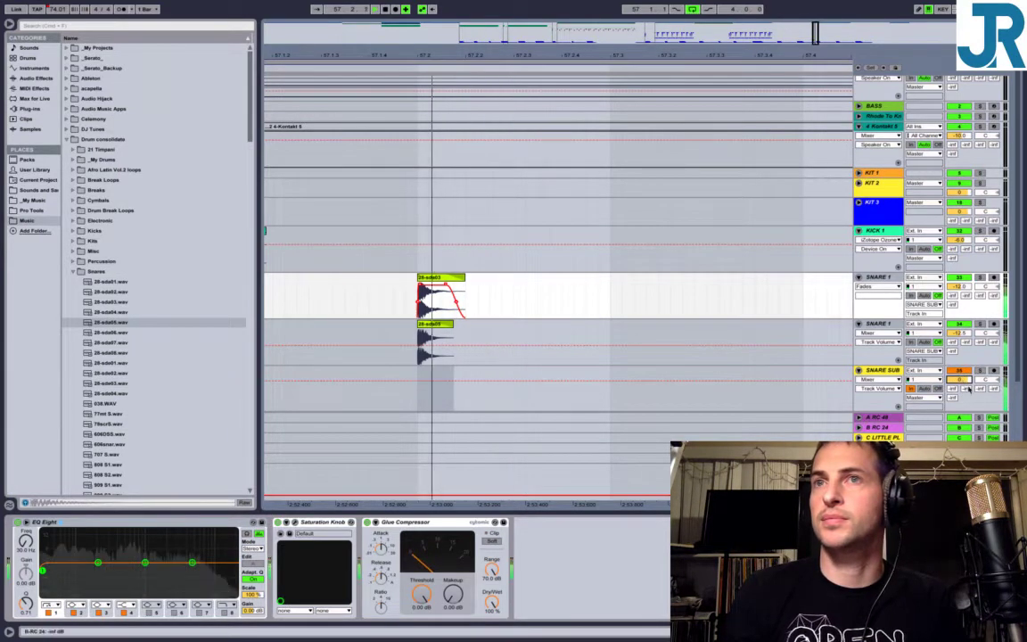
click(830, 384)
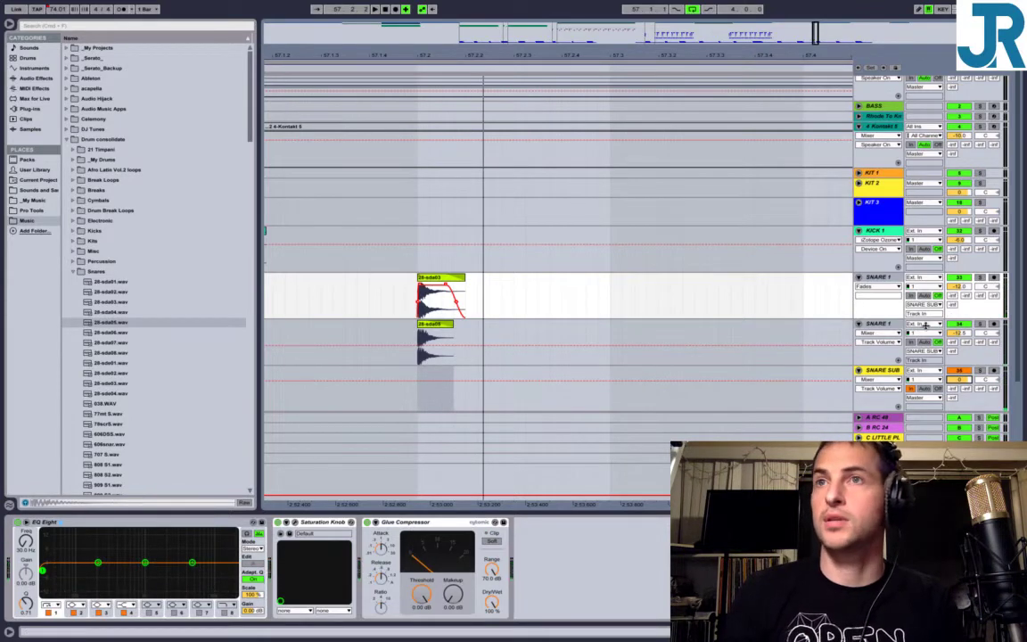
On SNARE SUB's EQ Eight, set the band 1 low cut to 147 Hz and enable band 8 as a high cut.
drag(445, 56, 453, 54)
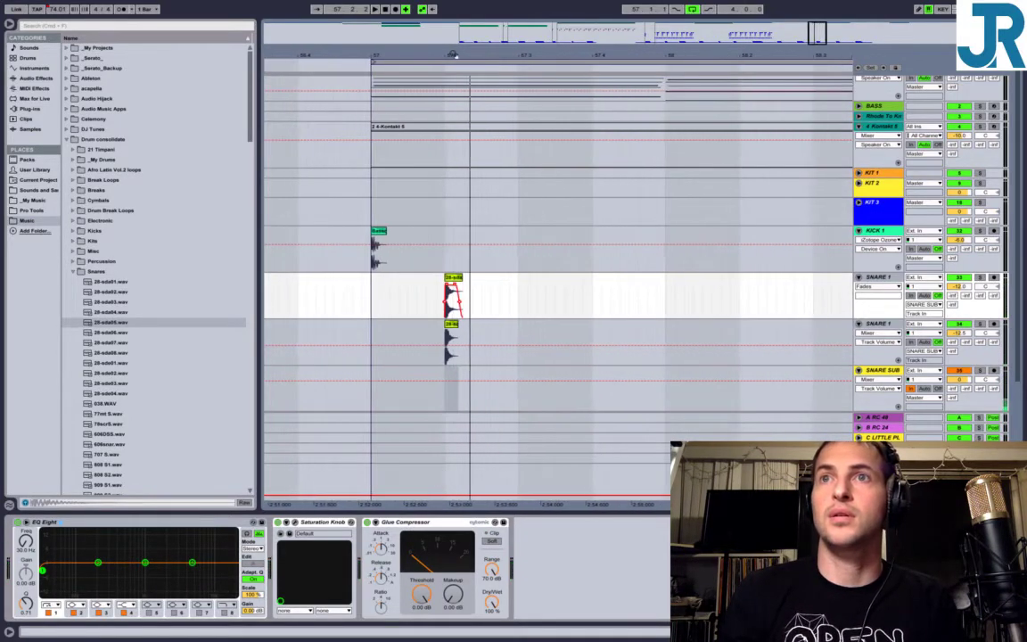
click(882, 373)
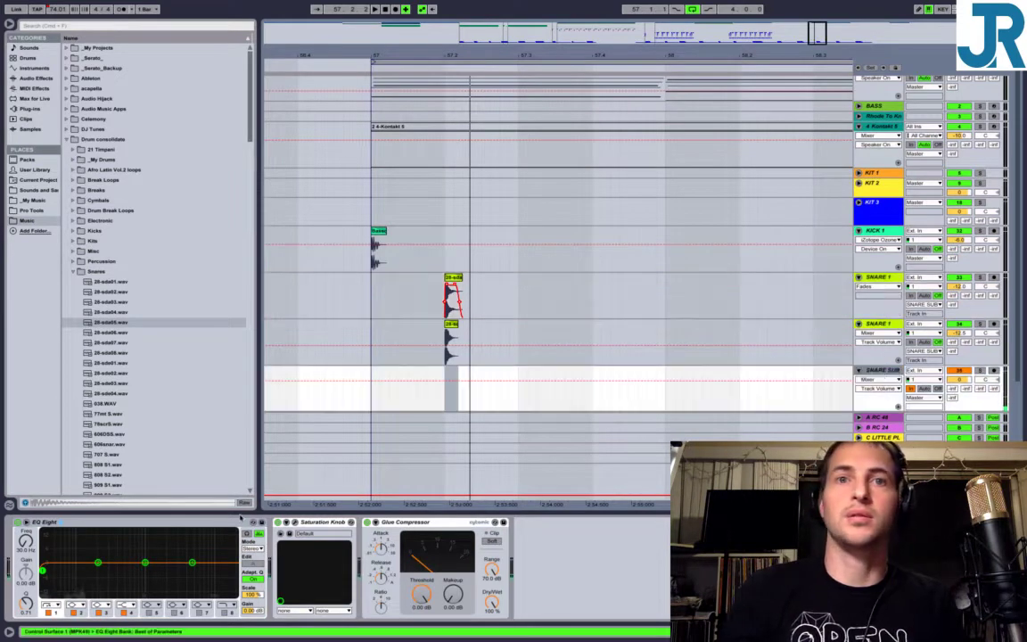
key(space)
key(space)
key(space)
drag(42, 571, 44, 571)
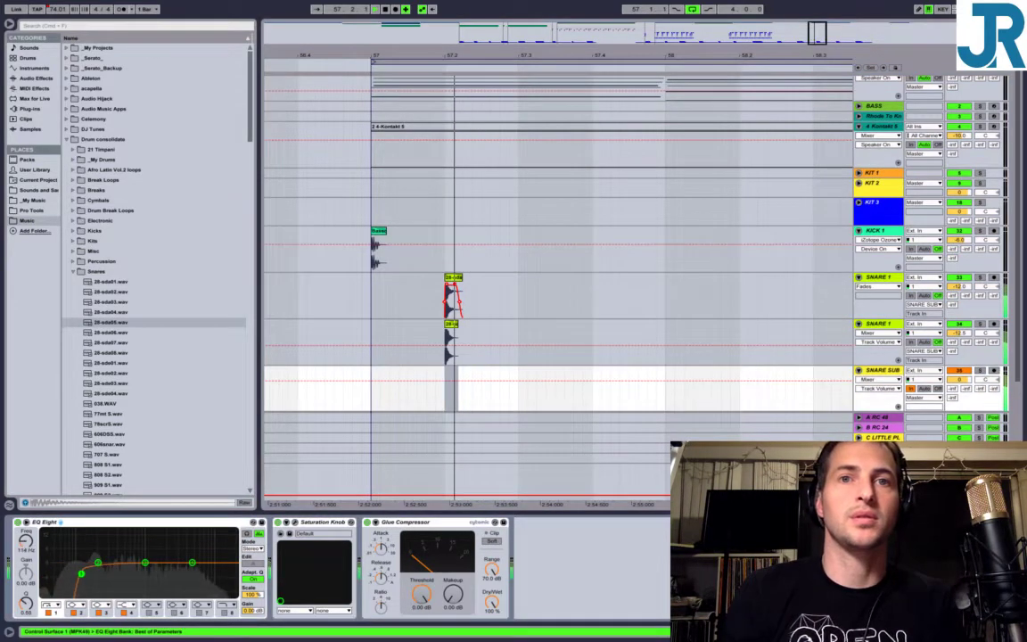
click(224, 612)
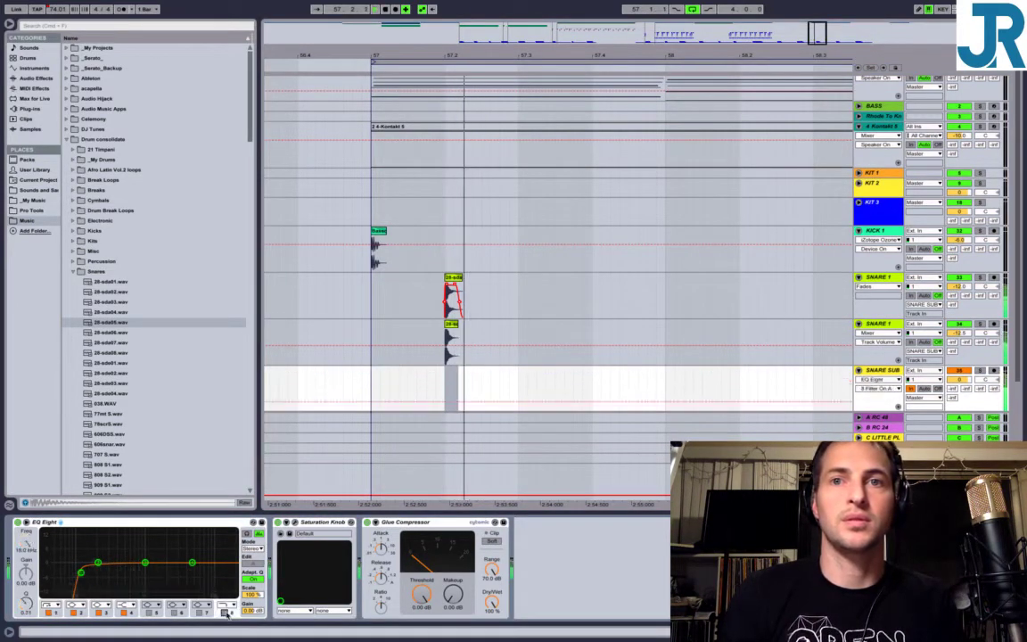
click(224, 613)
drag(168, 570, 188, 570)
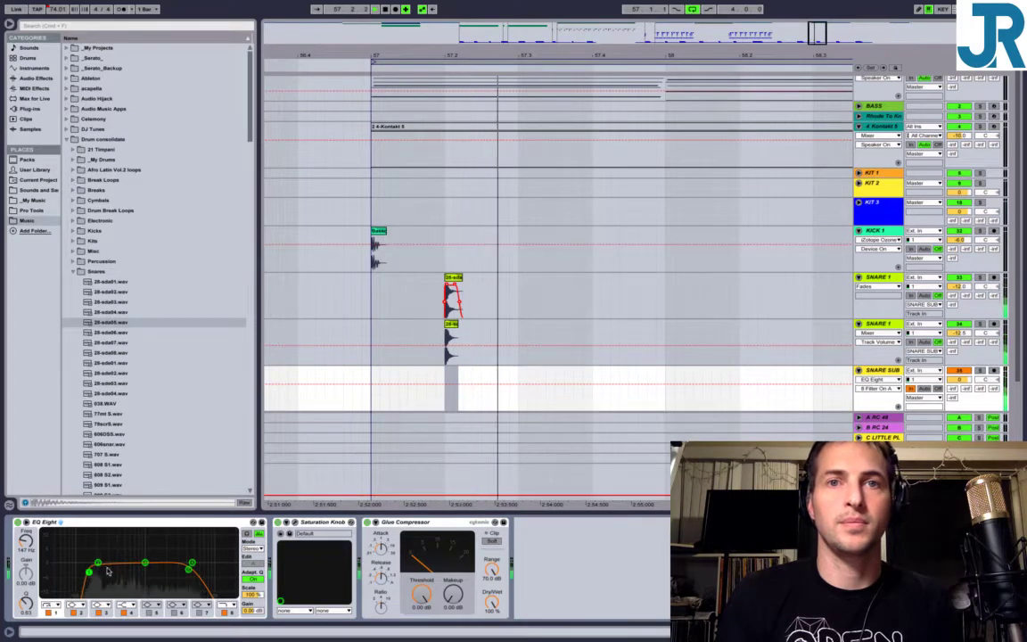
Shape EQ Eight band 2 on SNARE SUB into a -6.67 dB cut at 465 Hz with a Q of 3.61.
drag(98, 565, 124, 534)
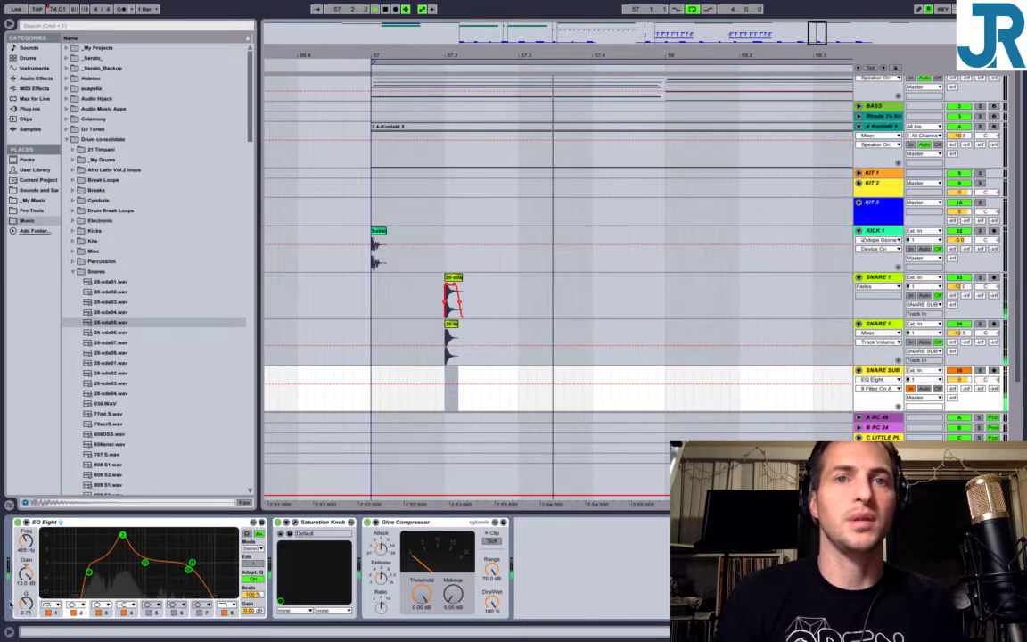
drag(25, 602, 27, 543)
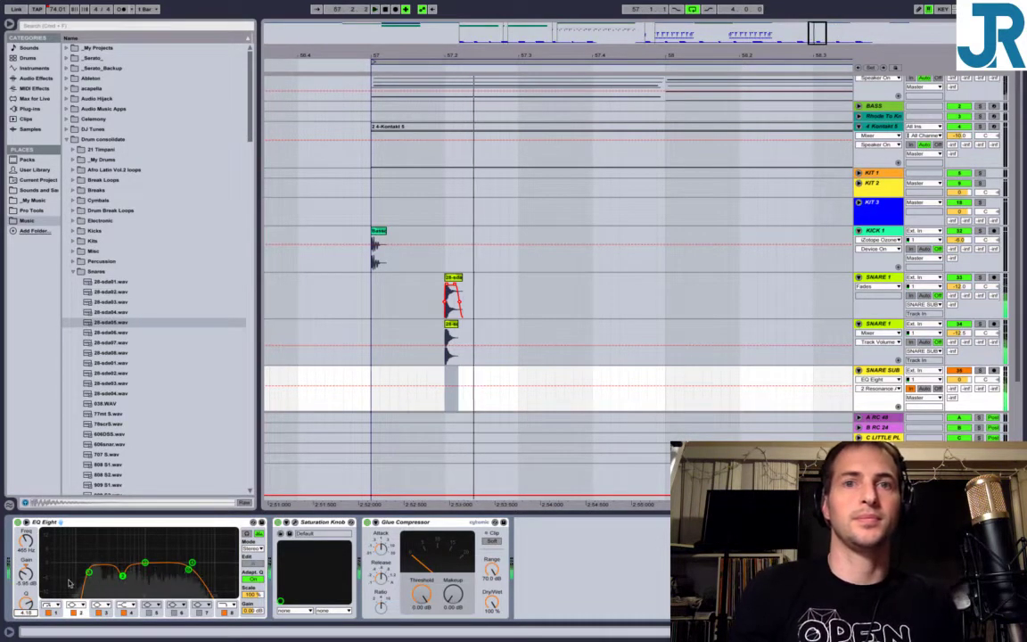
drag(27, 578, 27, 592)
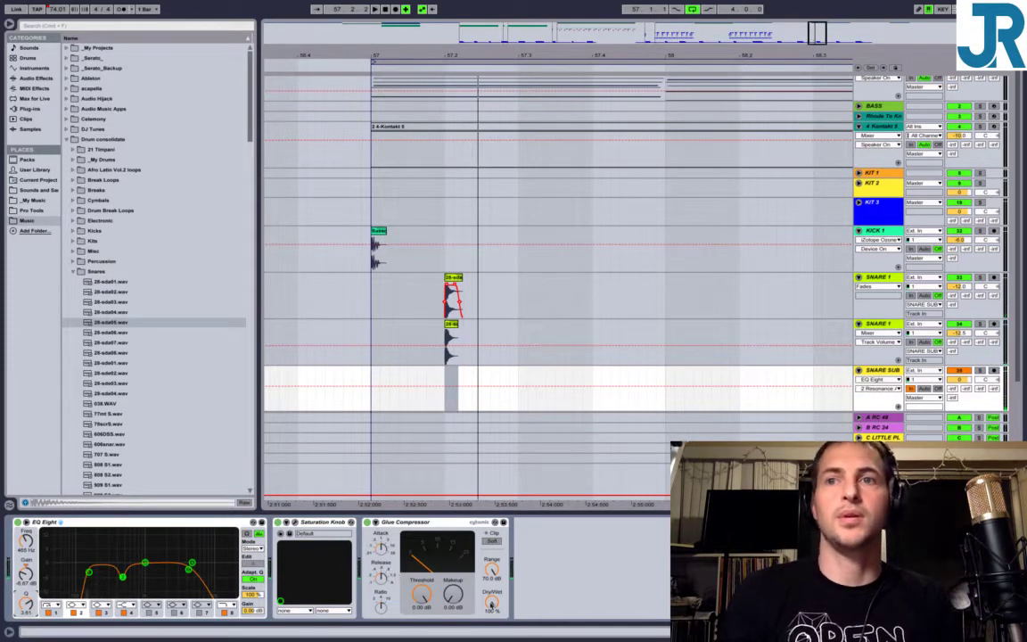
Set SNARE SUB's Glue Compressor threshold to -19.7 dB and makeup to 4.44 dB, and move EQ Eight's high cut to 4.09 kHz.
drag(420, 589, 420, 630)
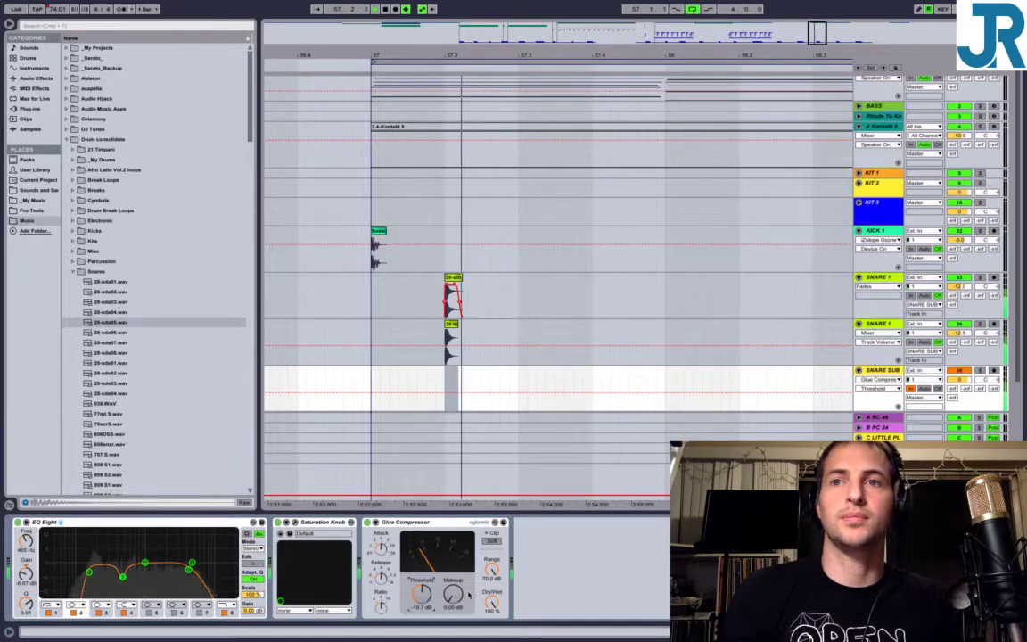
drag(452, 594, 453, 558)
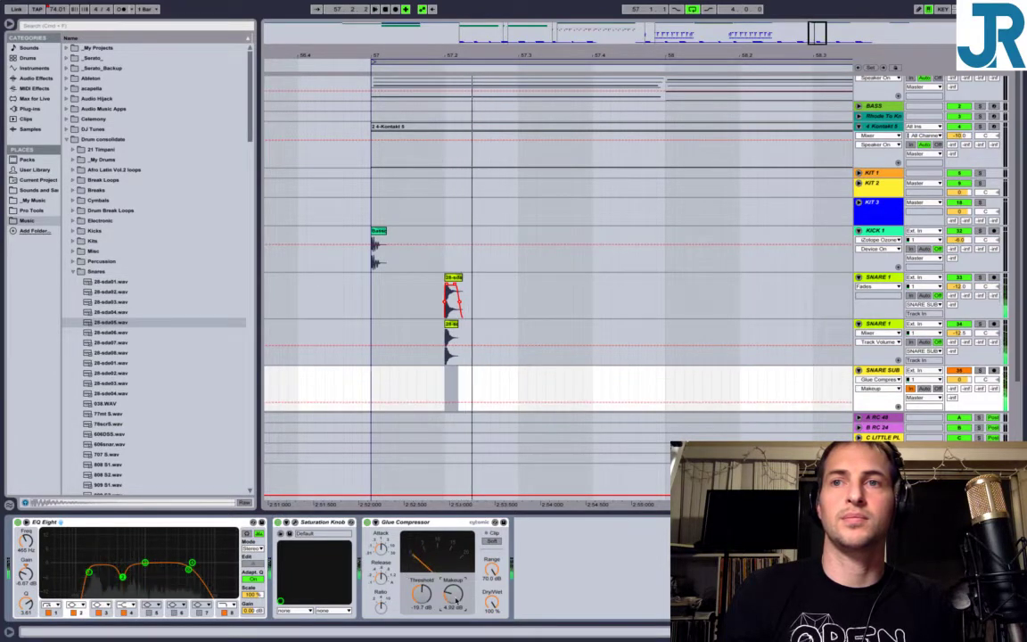
click(189, 567)
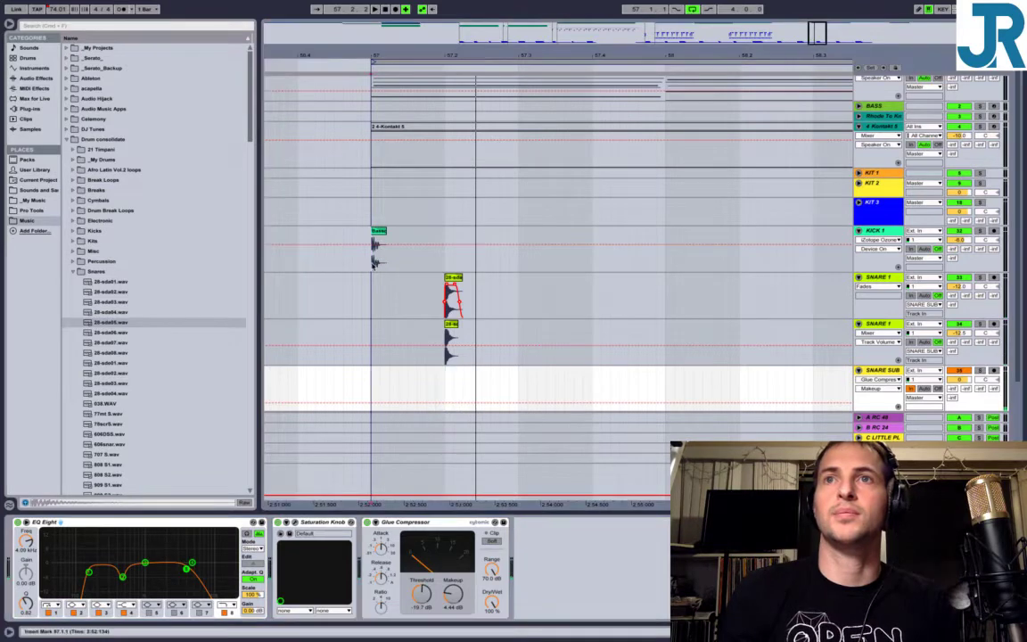
Select the kick clip and add a Multiband Dynamics effect at the end of the KICK 1 device chain.
click(384, 261)
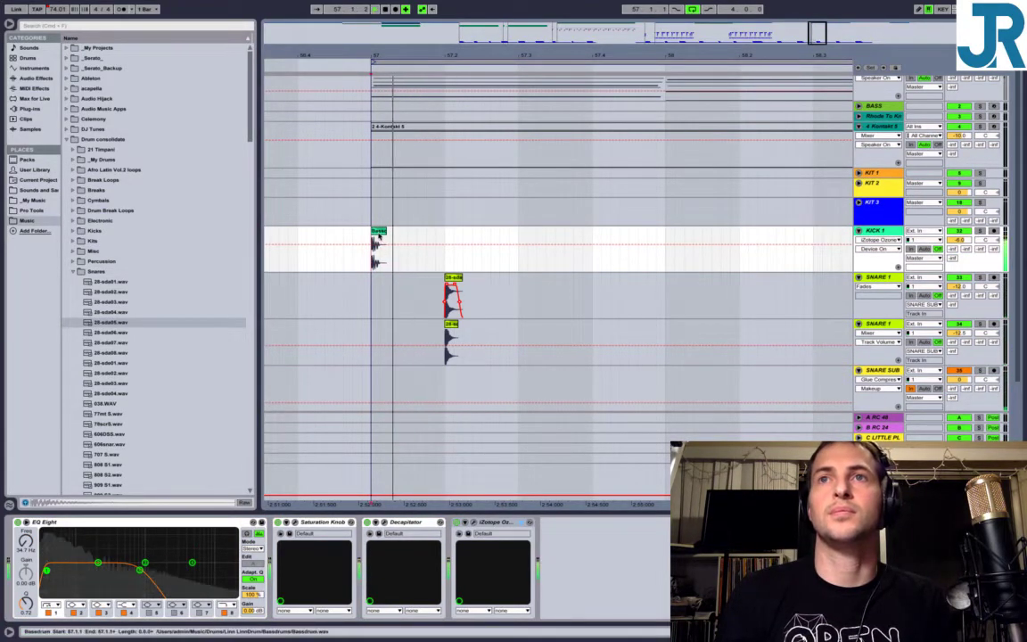
click(378, 231)
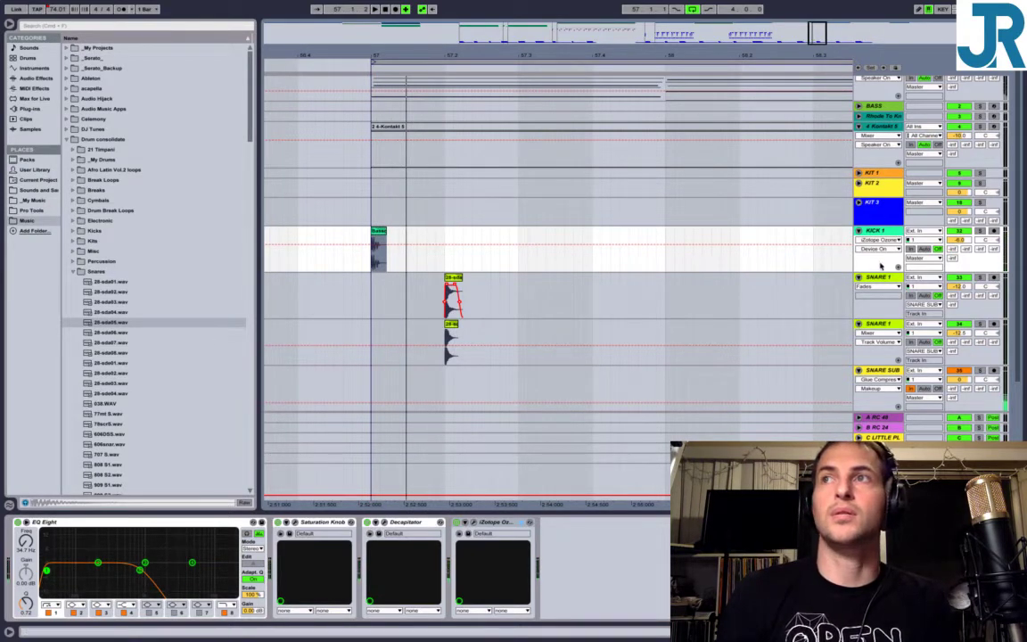
click(34, 107)
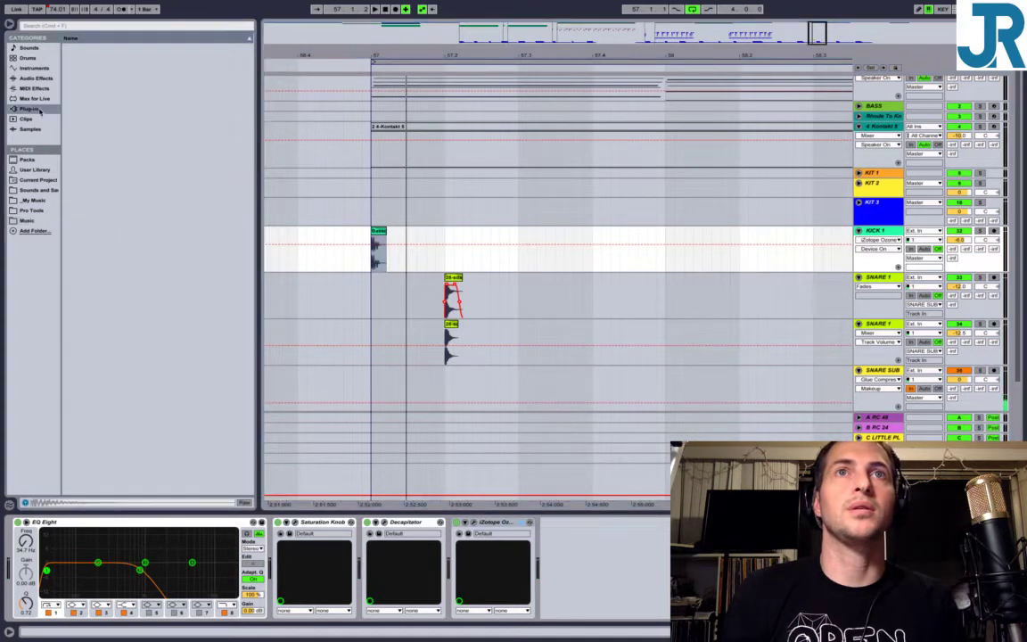
click(23, 78)
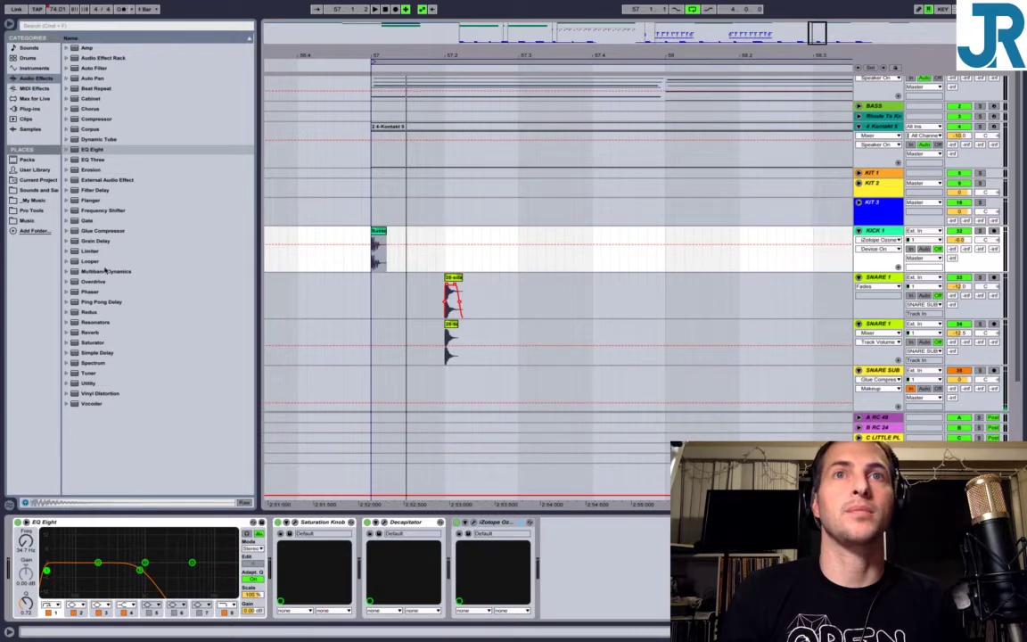
click(105, 271)
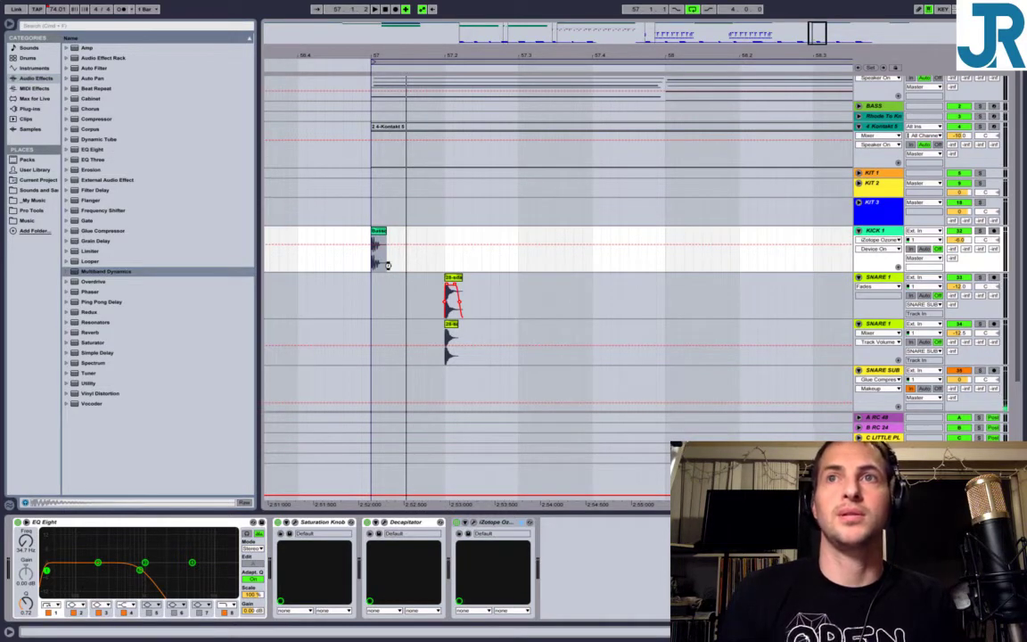
drag(387, 264, 388, 267)
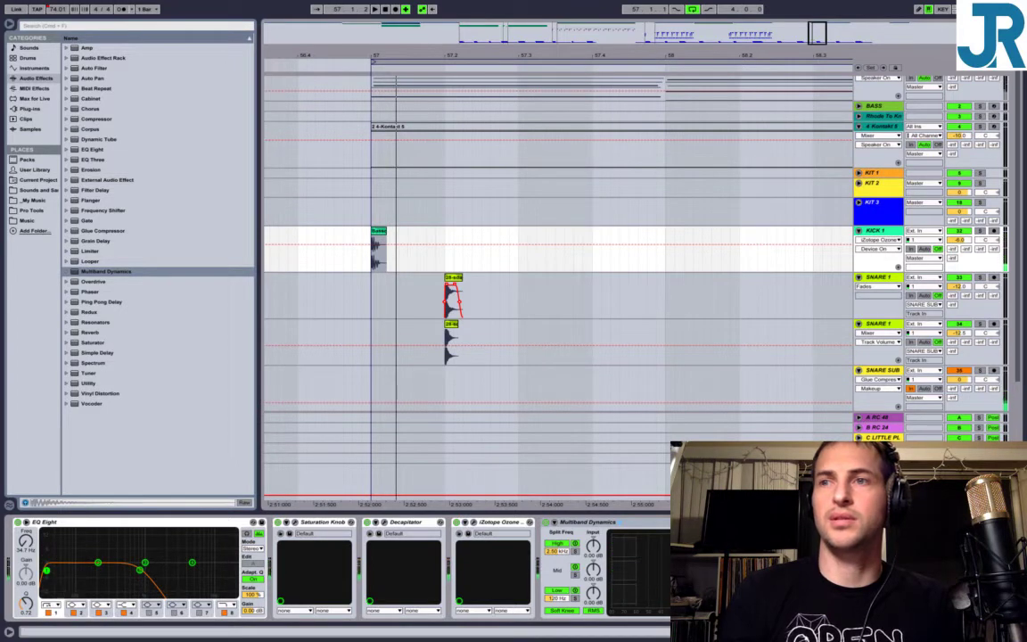
Set Multiband Dynamics' low split frequency to 82.2 Hz and the mid band's input gain to 3.70 dB.
mouse_move(558, 597)
mouse_down()
mouse_move(558, 621)
mouse_move(558, 608)
mouse_up()
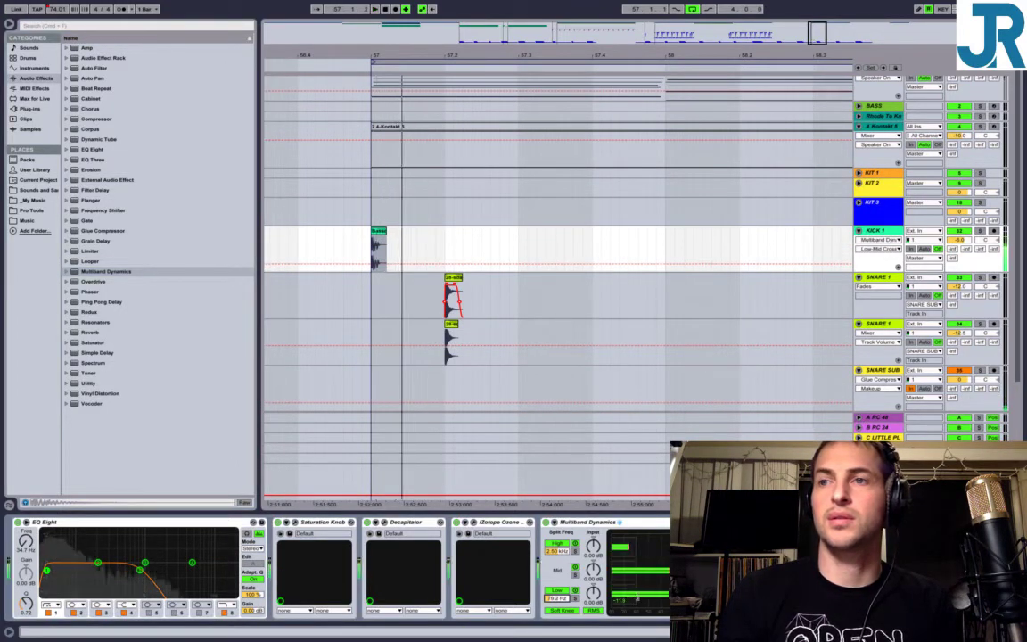
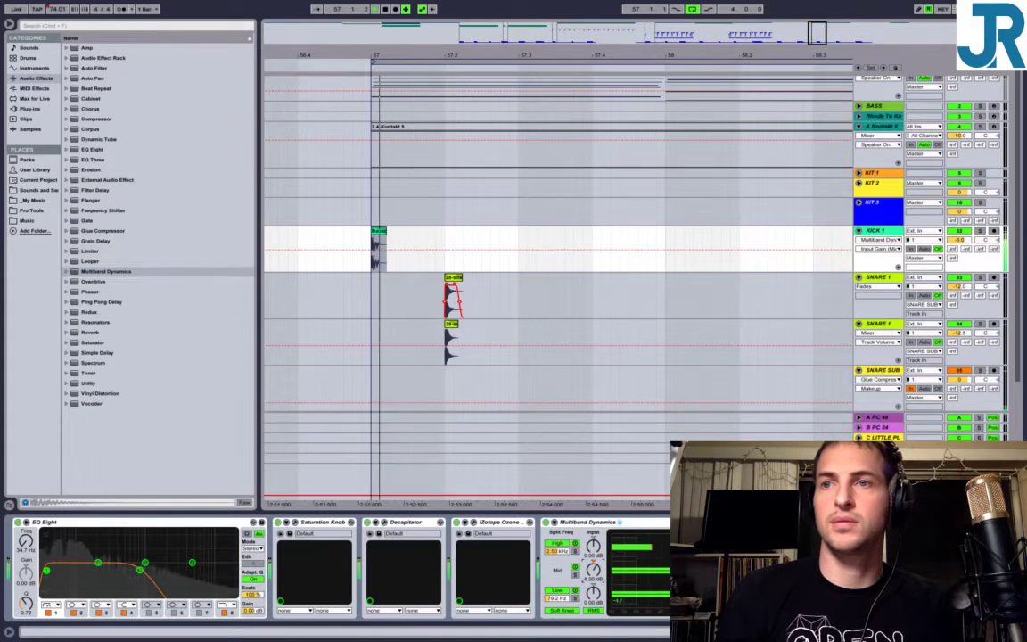
drag(563, 599, 556, 603)
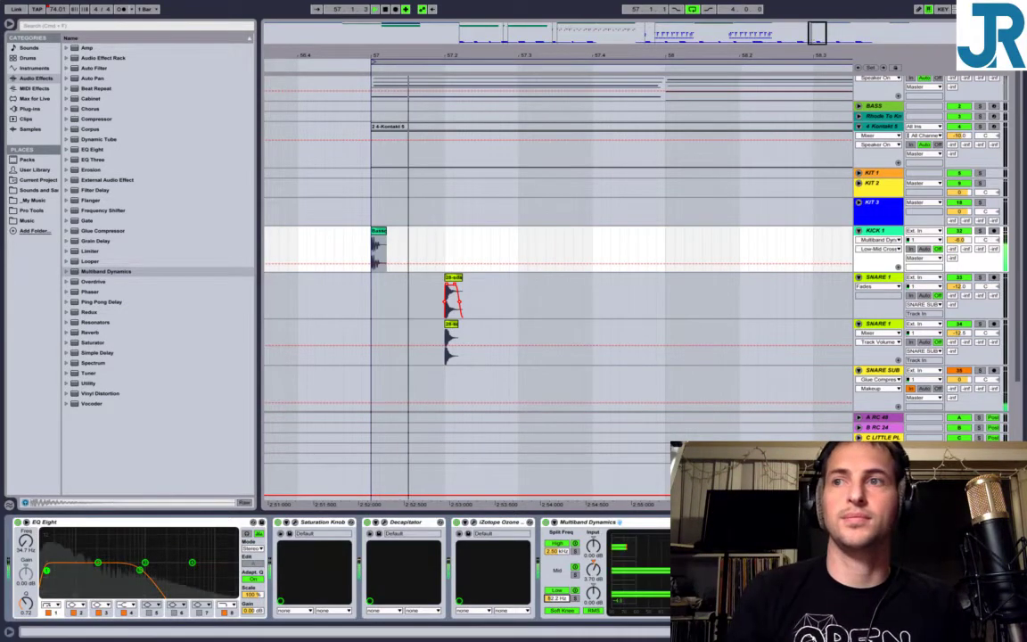
key(space)
Compare the kick with Multiband Dynamics bypassed and enabled during playback.
click(545, 522)
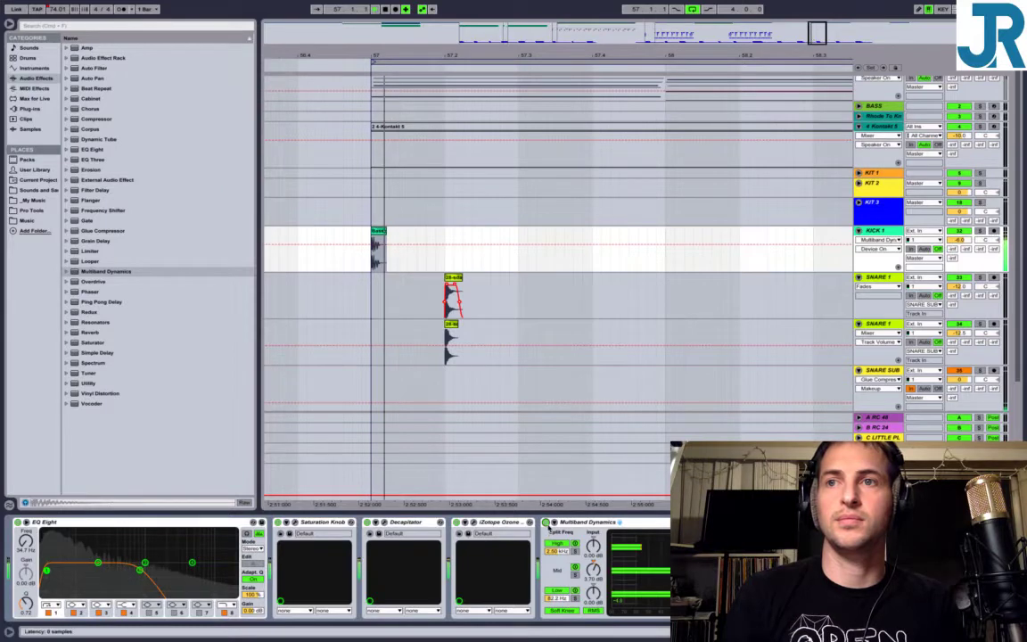
click(545, 523)
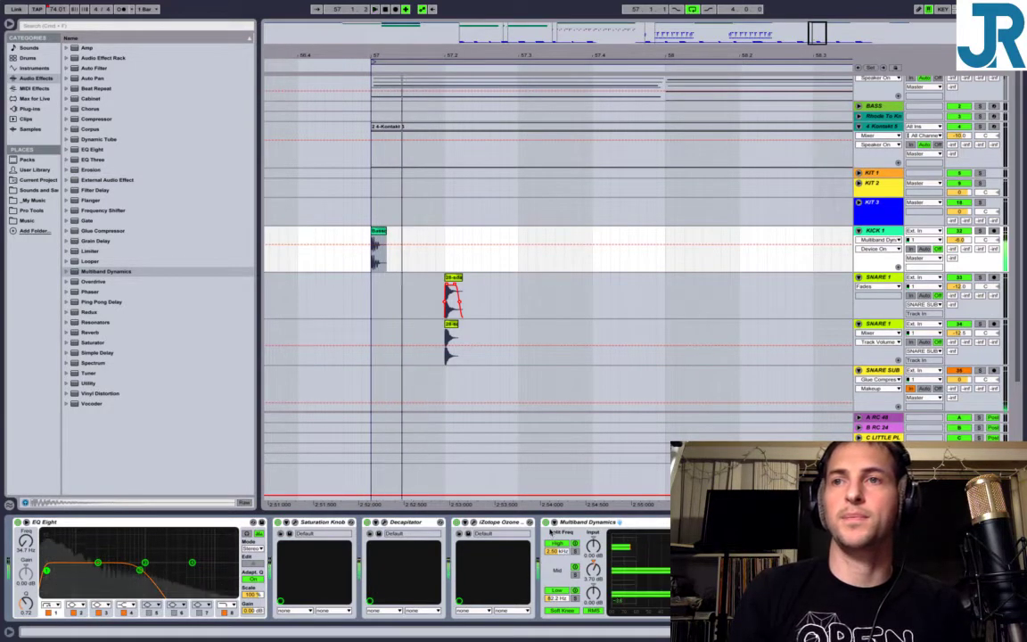
click(547, 523)
click(545, 523)
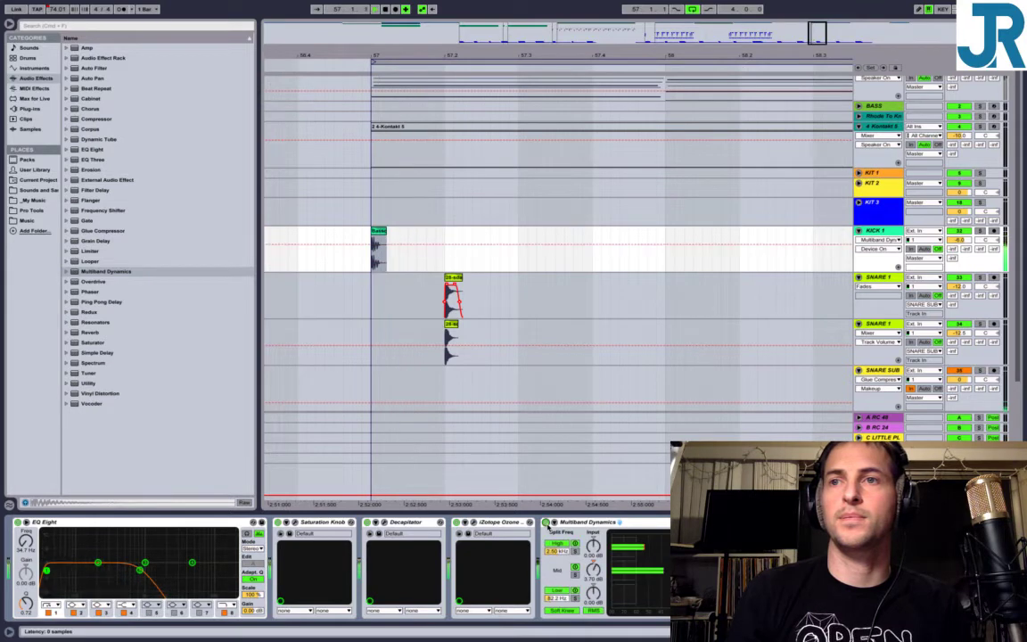
Set Multiband Dynamics' mid band input gain to 3.20 dB and check the kick with the effect off and on.
drag(590, 573, 590, 579)
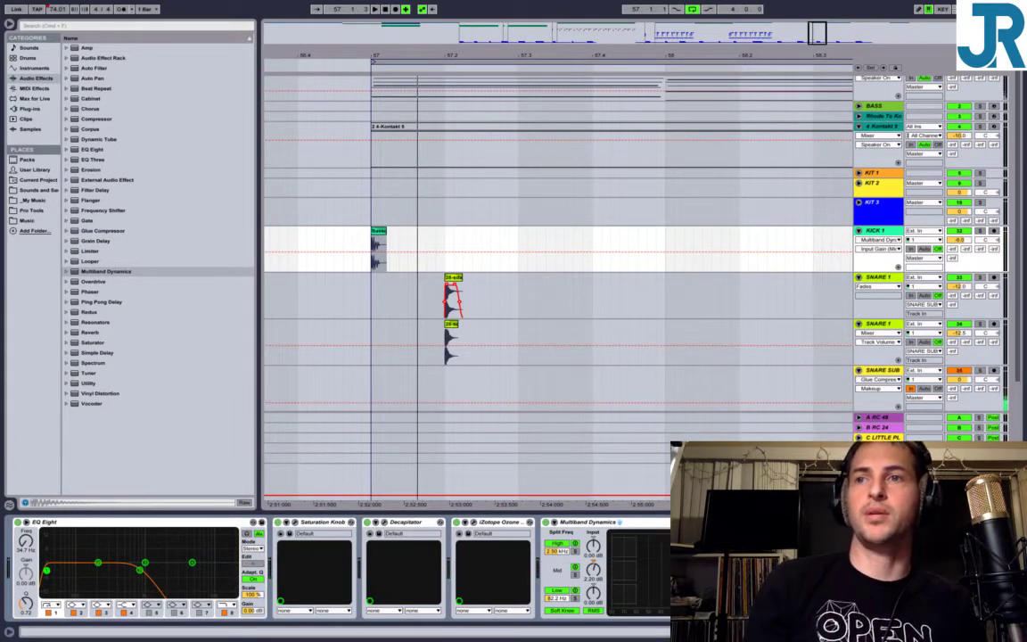
key(space)
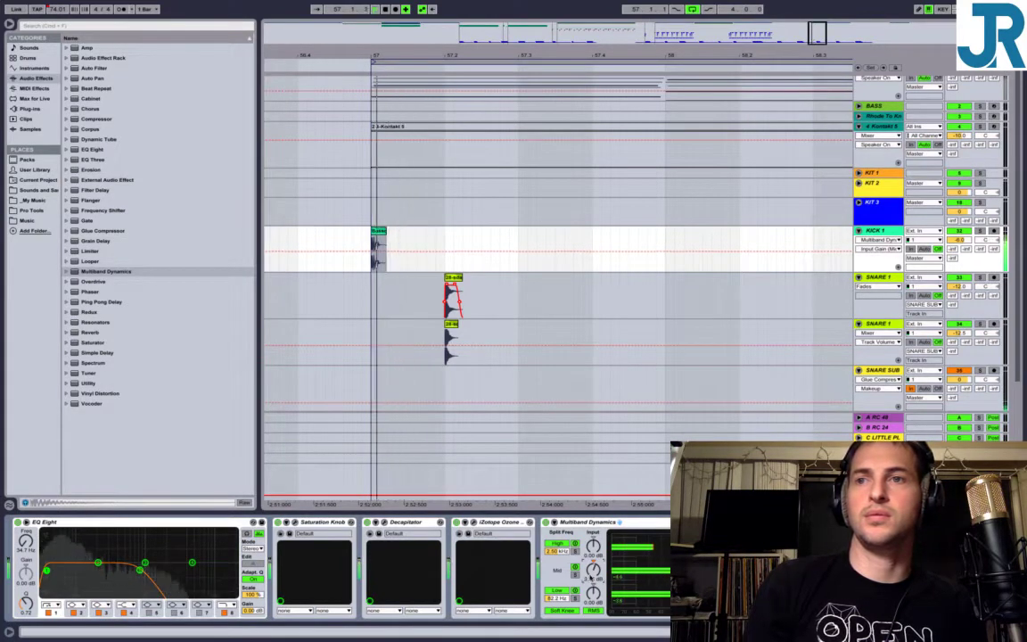
click(545, 523)
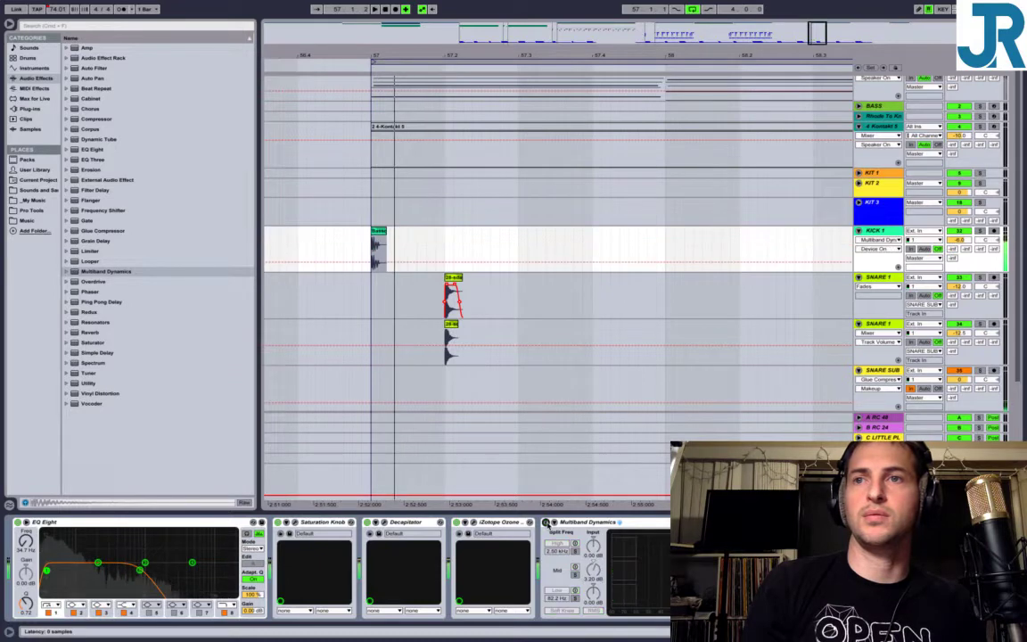
click(545, 522)
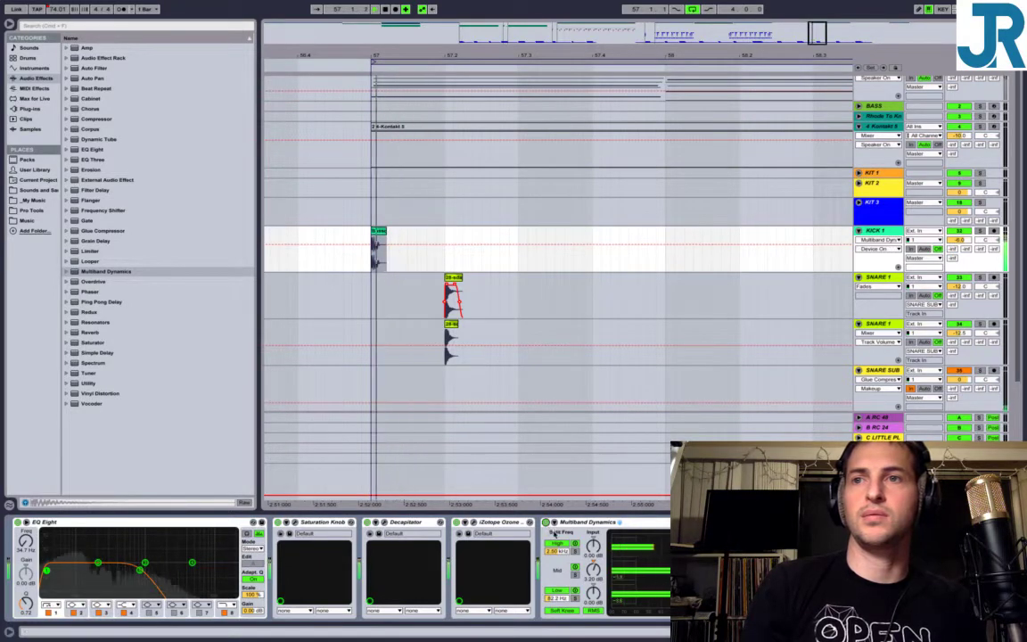
Play the kick with Saturation Knob bypassed and enabled on KICK 1 to compare the sound.
key(space)
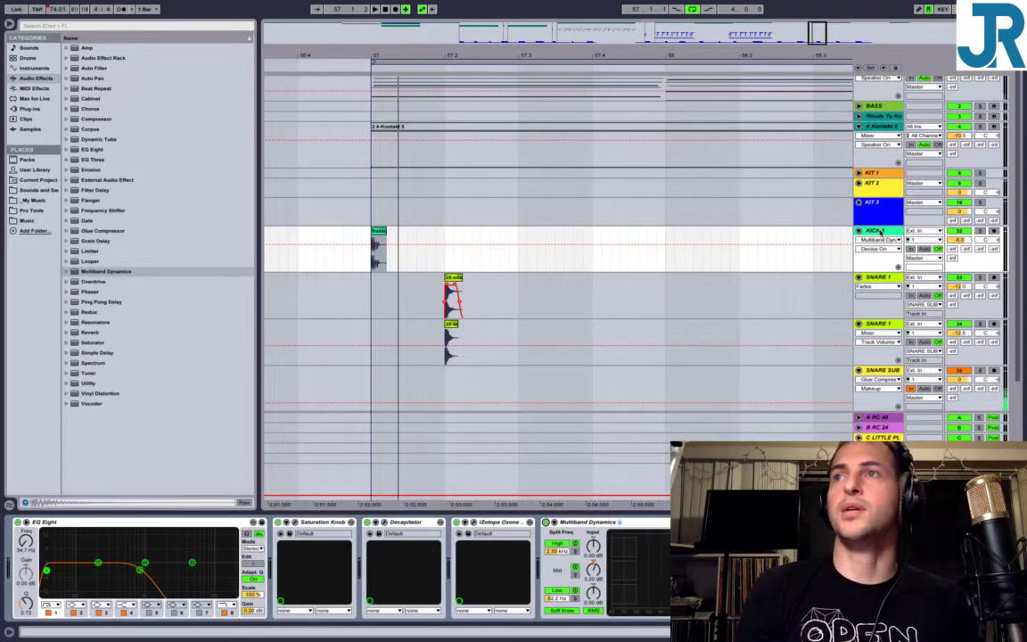
click(399, 247)
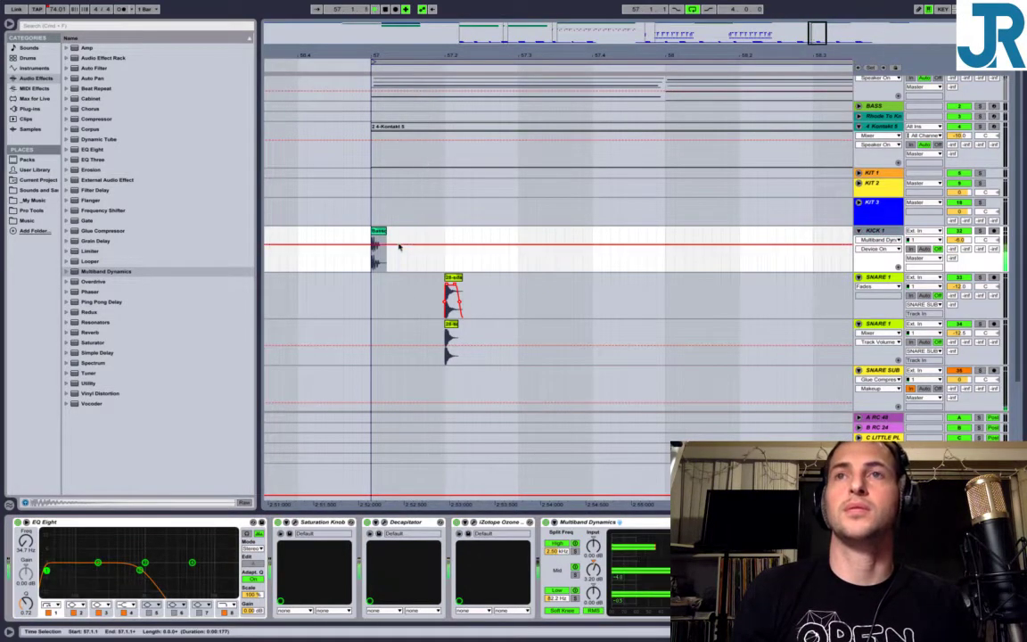
key(space)
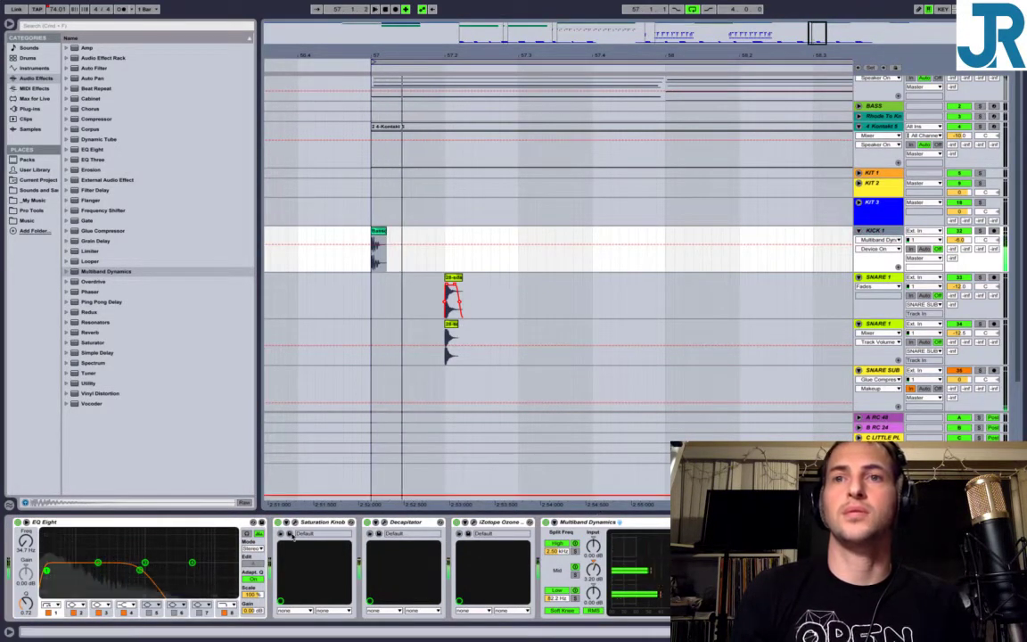
key(space)
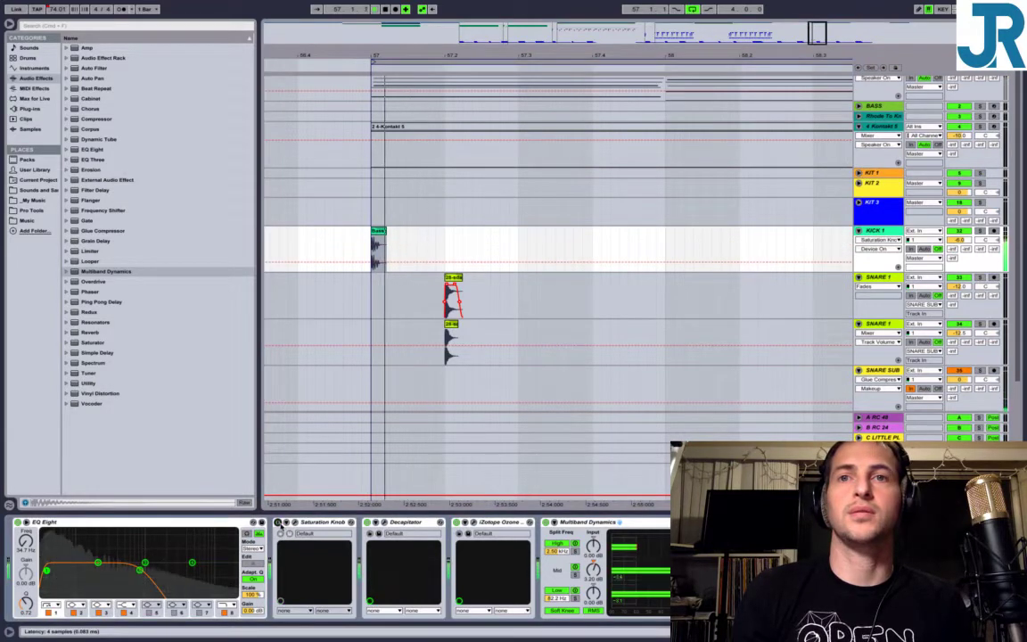
key(space)
click(278, 521)
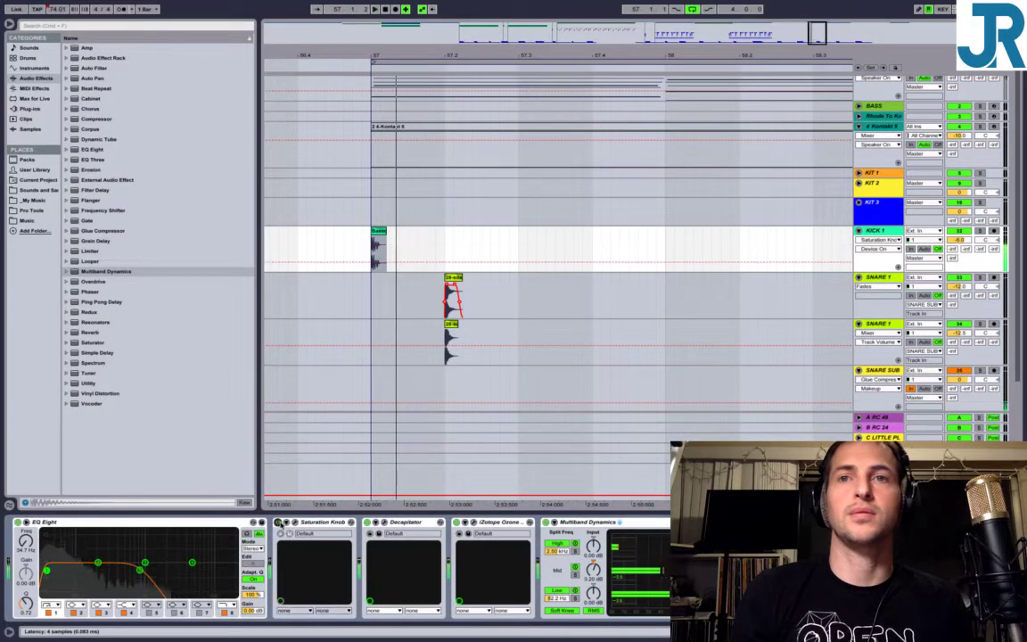
click(278, 522)
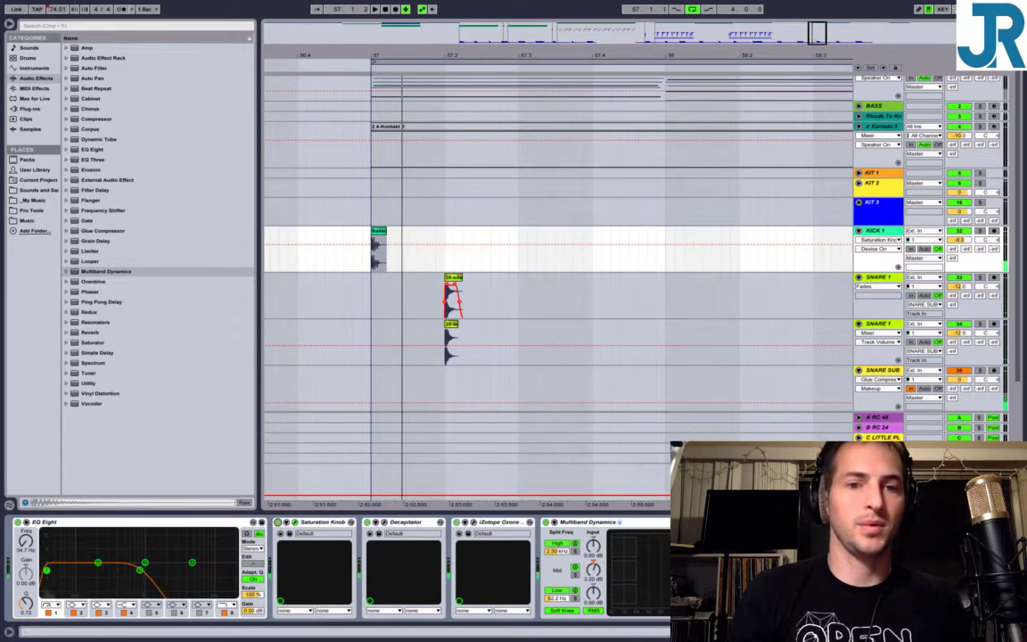
Adjust the saturation amount in KICK 1's Saturation Knob while the kick and snares play.
click(294, 522)
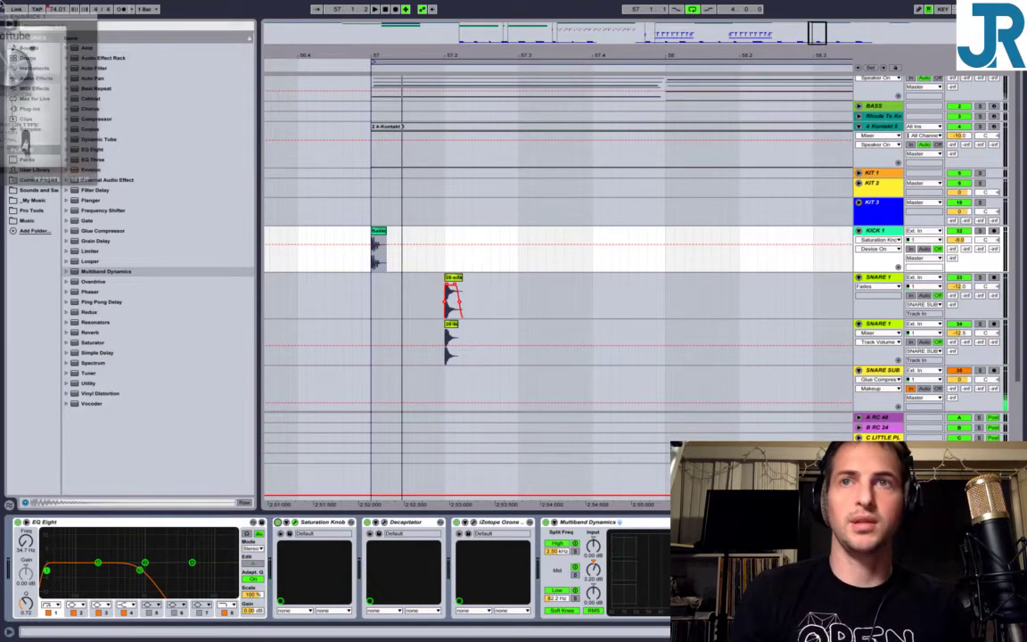
key(space)
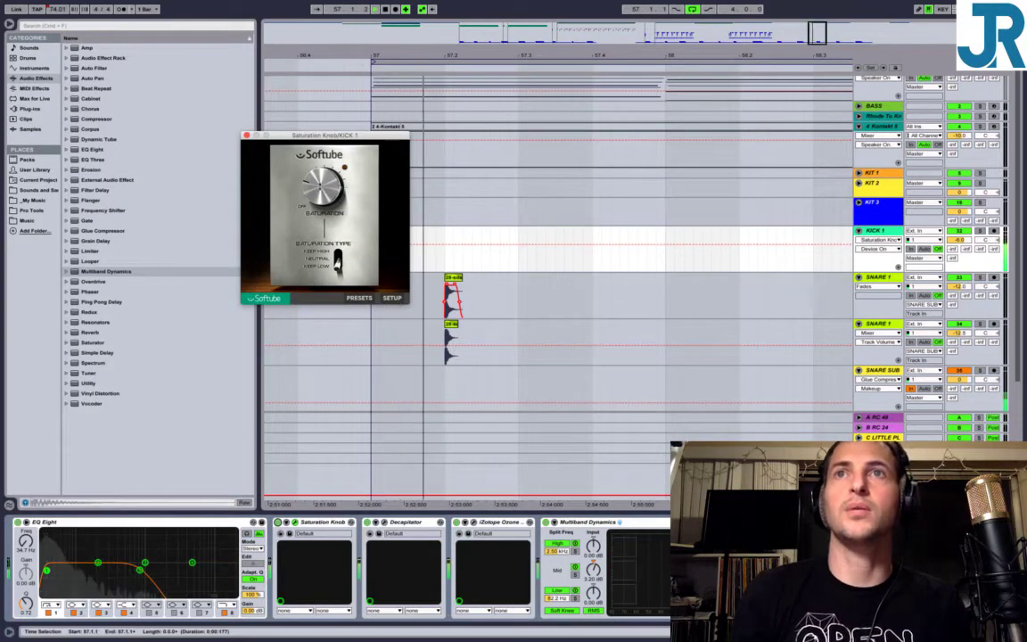
drag(342, 187, 308, 189)
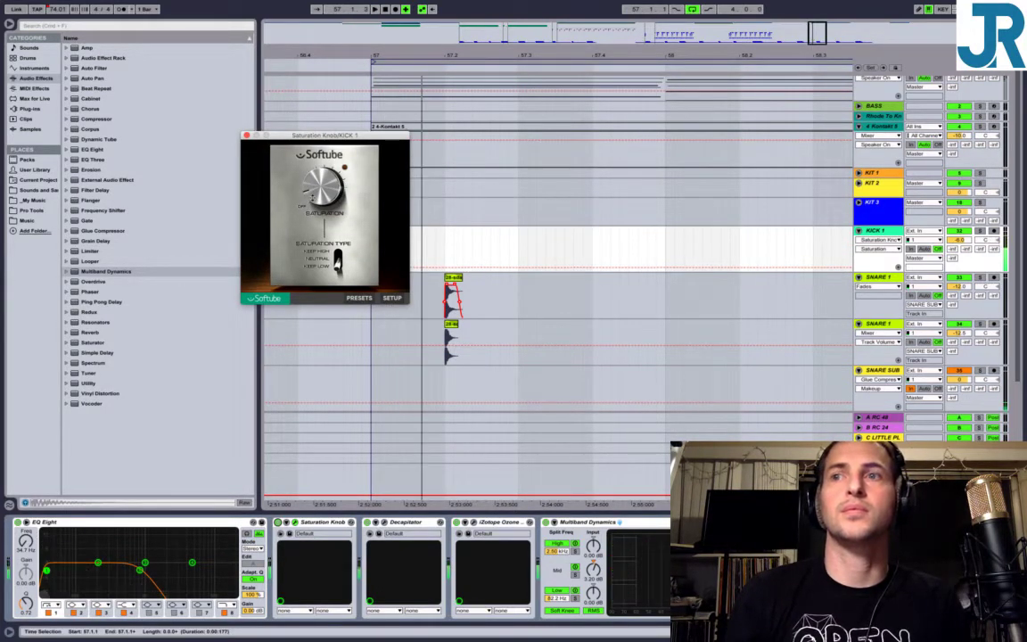
click(247, 135)
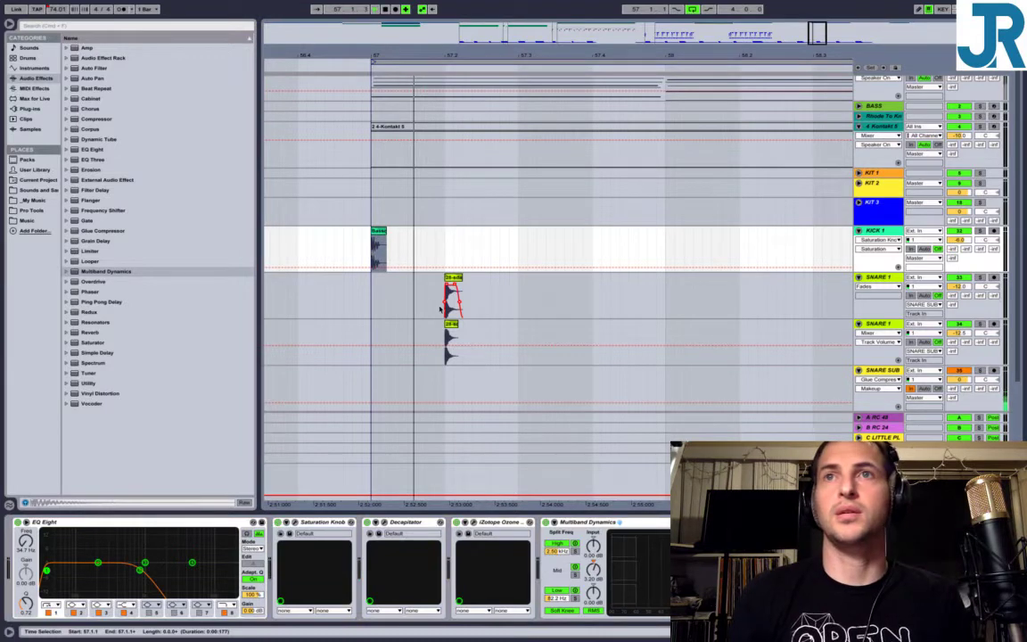
key(space)
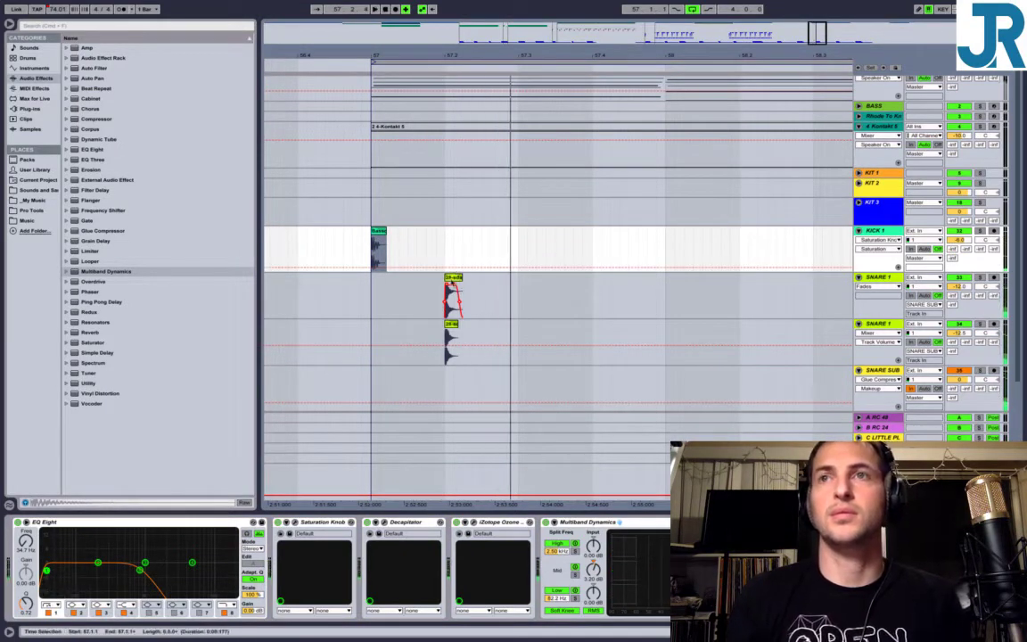
Audition snare samples in the Music library's Drum consolidate Snares folder, from 28-sda08.wav through 038.WAV.
click(451, 281)
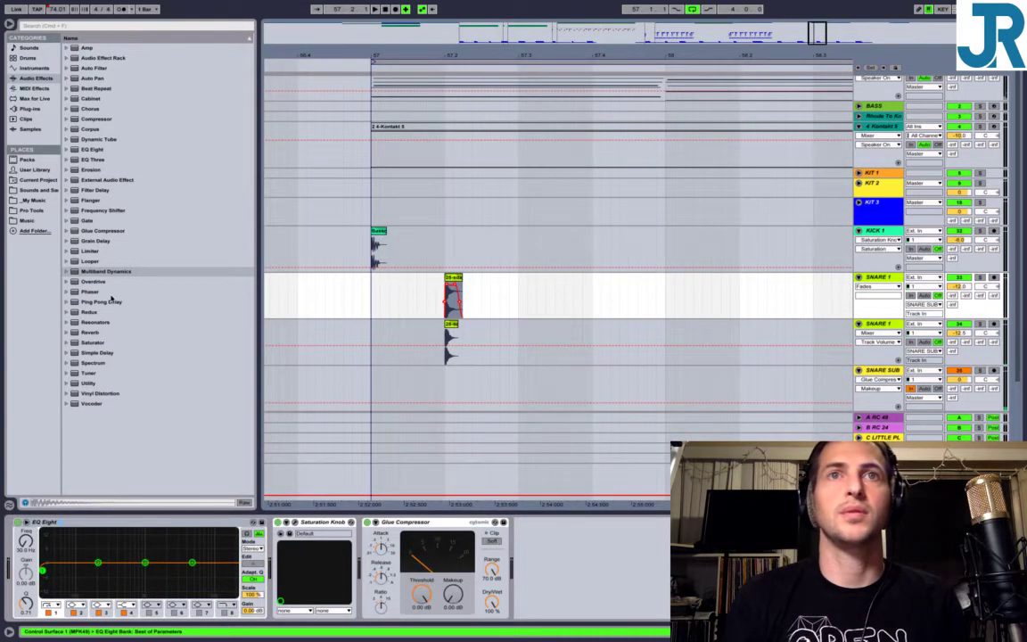
click(34, 198)
click(34, 220)
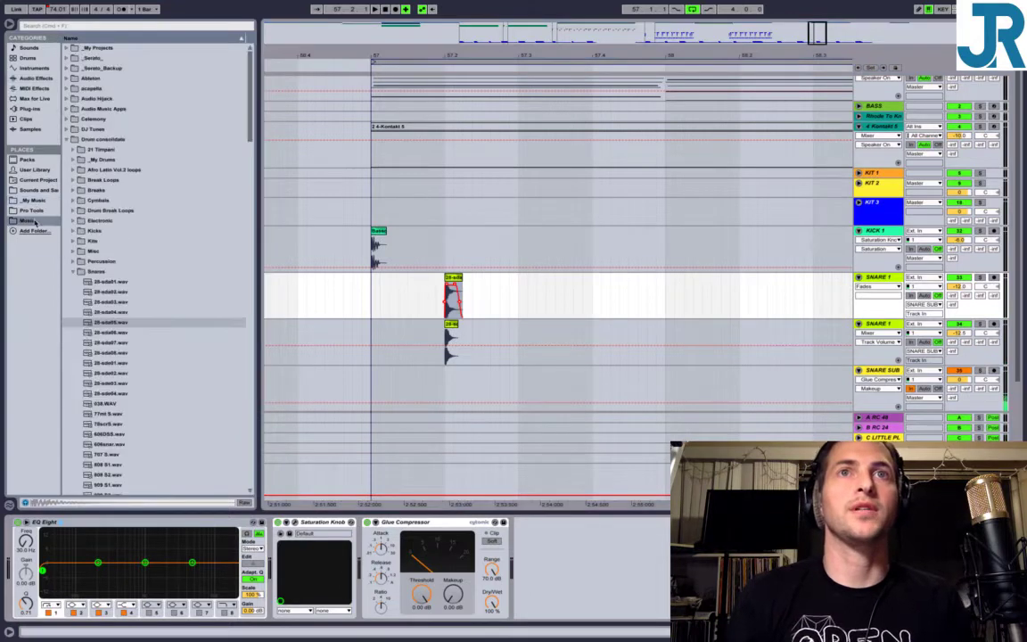
click(111, 353)
key(Down)
key(Down)
key(Down)
key(Down)
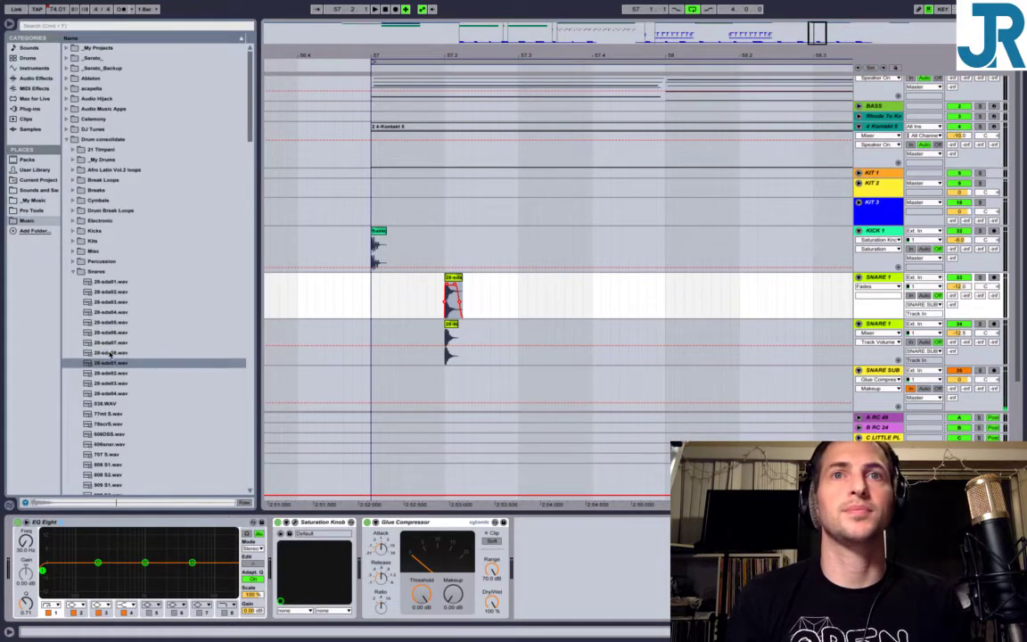
key(Up)
key(Up)
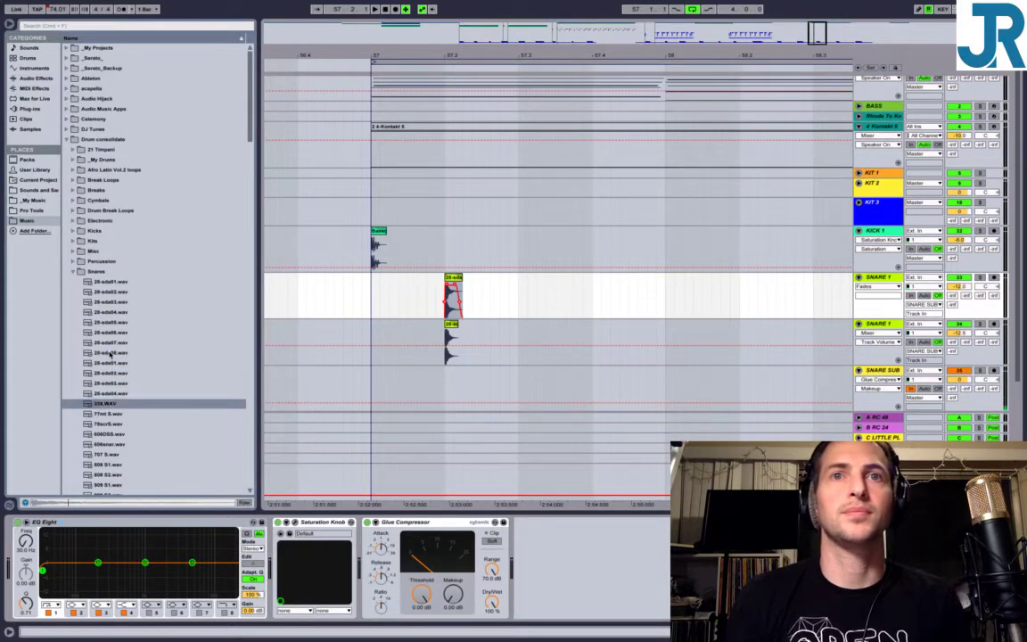
Audition further snare samples, including _- Snare2.wav and AOW SD 11_F3.wav, and pick CR78 S.wav.
scroll(137, 392, down, 3)
click(138, 393)
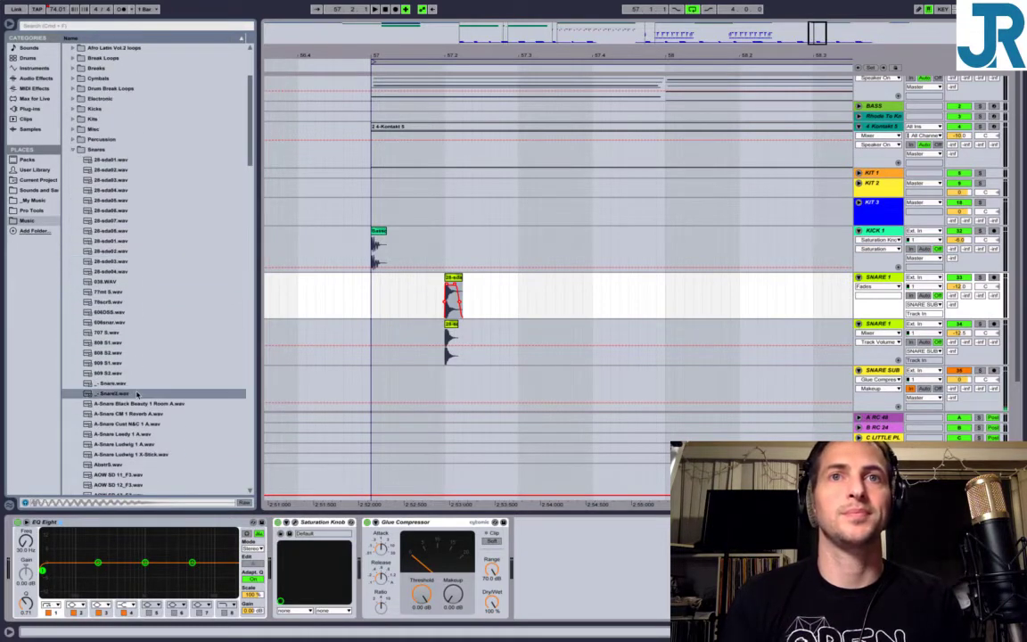
scroll(137, 393, down, 2)
click(138, 393)
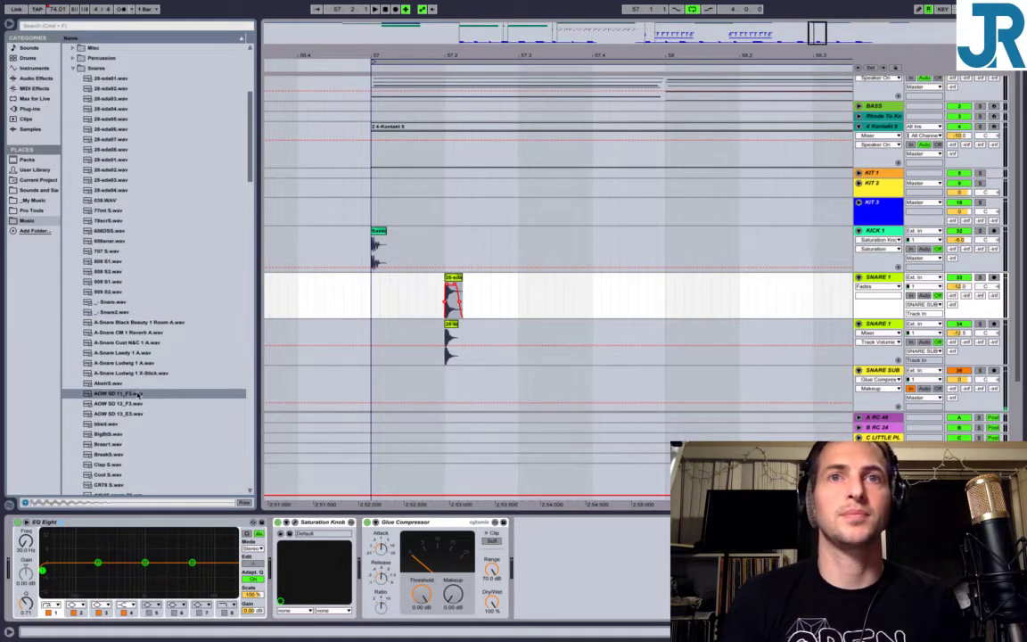
key(Down)
key(Down)
key(Down)
key(Down)
key(Down)
key(Down)
key(Down)
key(Down)
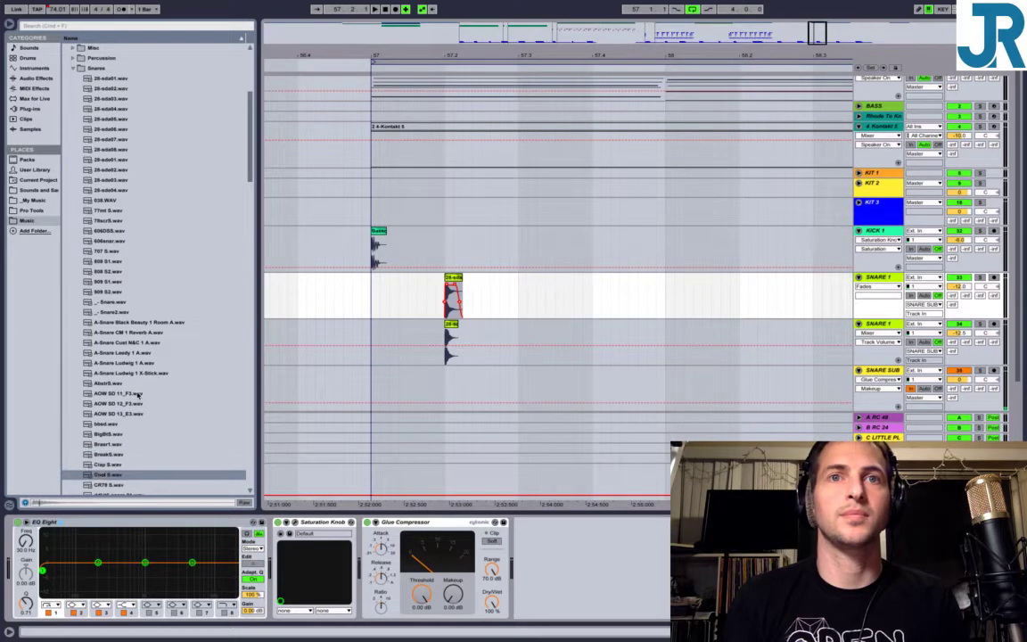
key(Down)
key(Down)
key(Up)
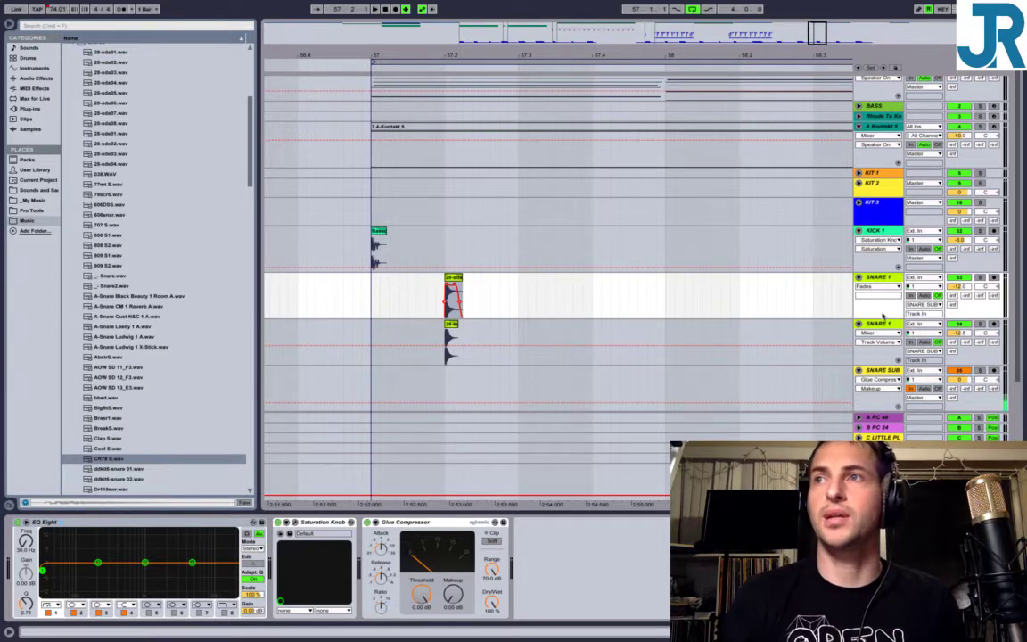
Duplicate the second SNARE 1 track and place CR78 S.wav on the copy at 57.2 as a third snare layer.
click(883, 327)
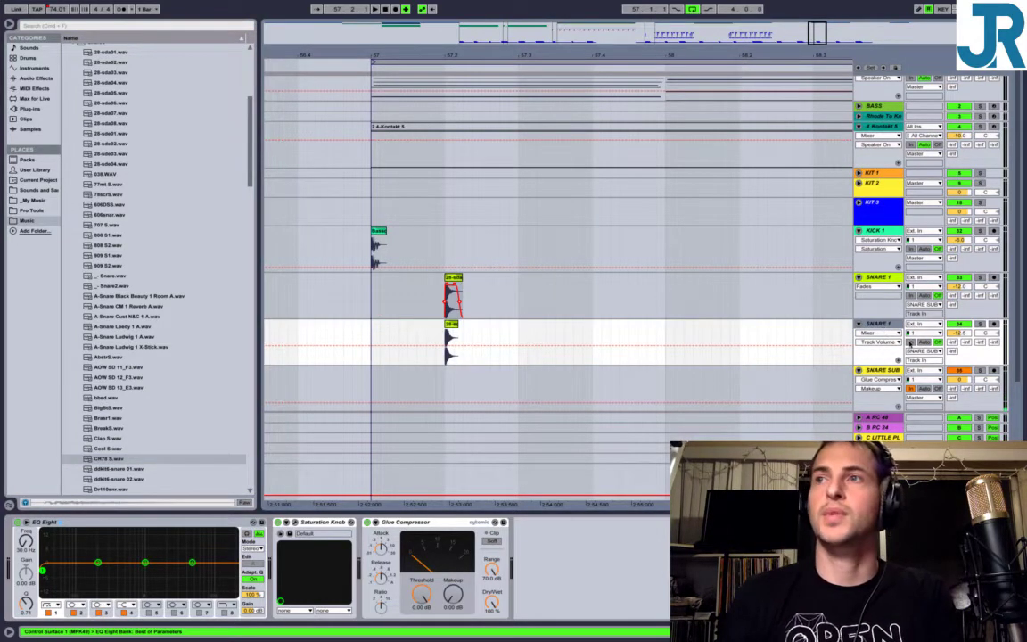
key(ctrl+d)
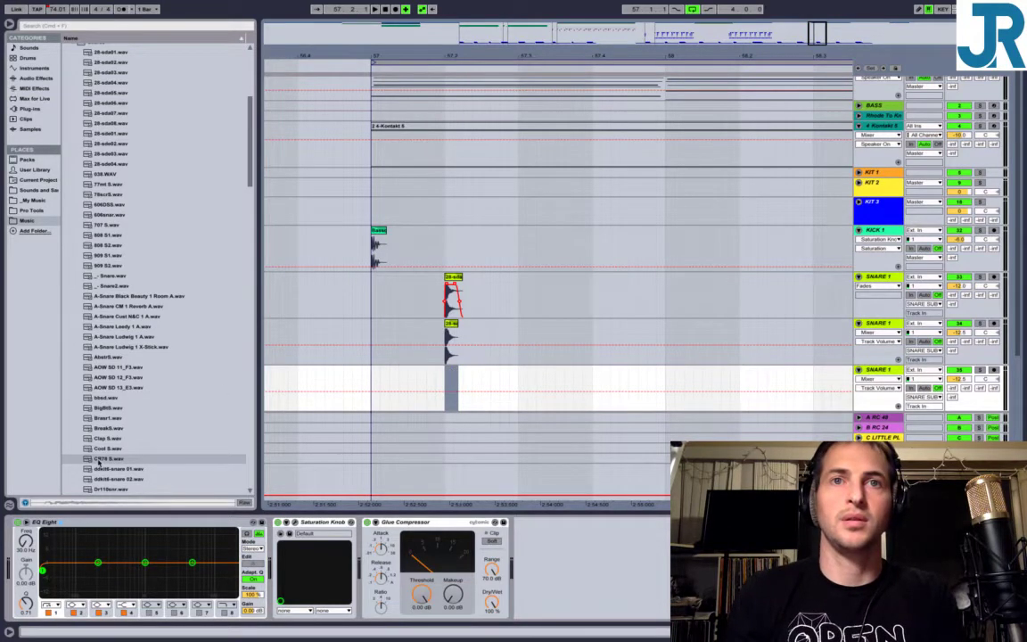
drag(446, 390, 451, 370)
key(space)
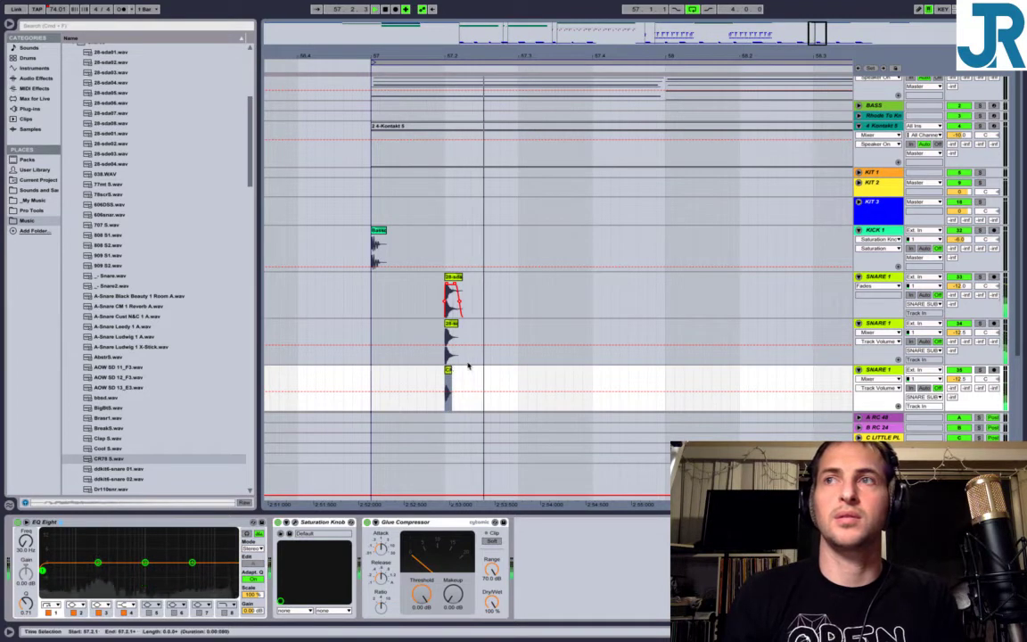
Set the CR78 S track's volume to 0 and its EQ Eight low-cut frequency to 118 Hz.
mouse_move(964, 379)
mouse_down()
mouse_move(959, 358)
mouse_move(958, 374)
mouse_move(965, 369)
mouse_up()
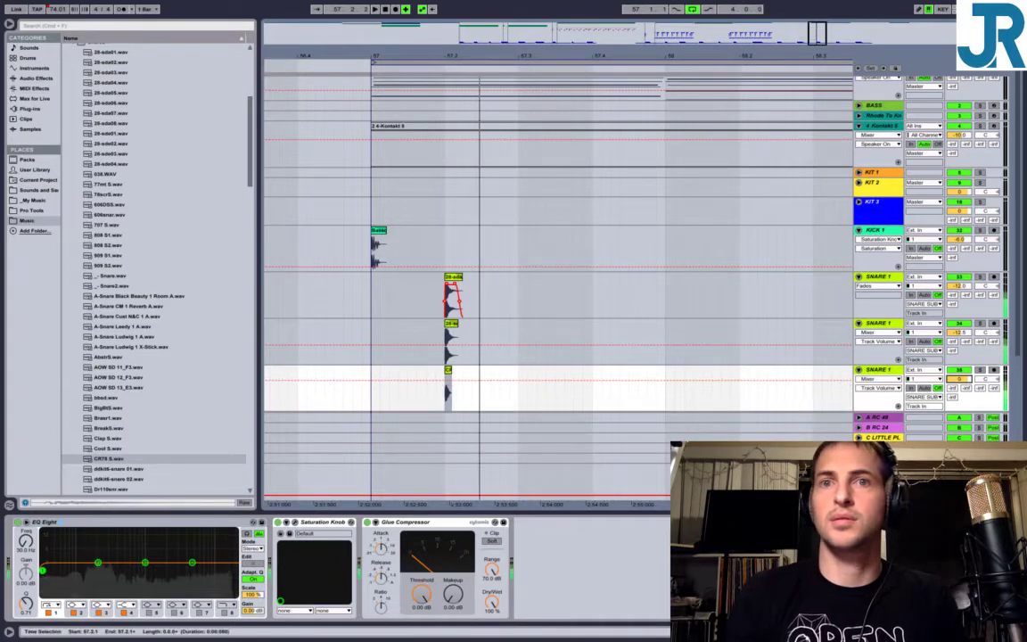
key(space)
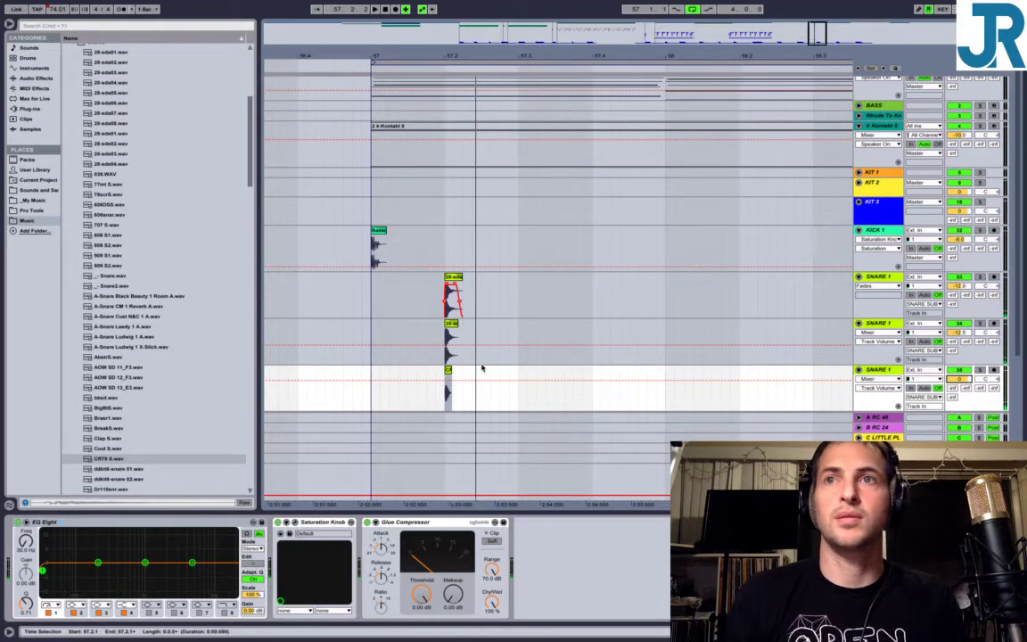
key(space)
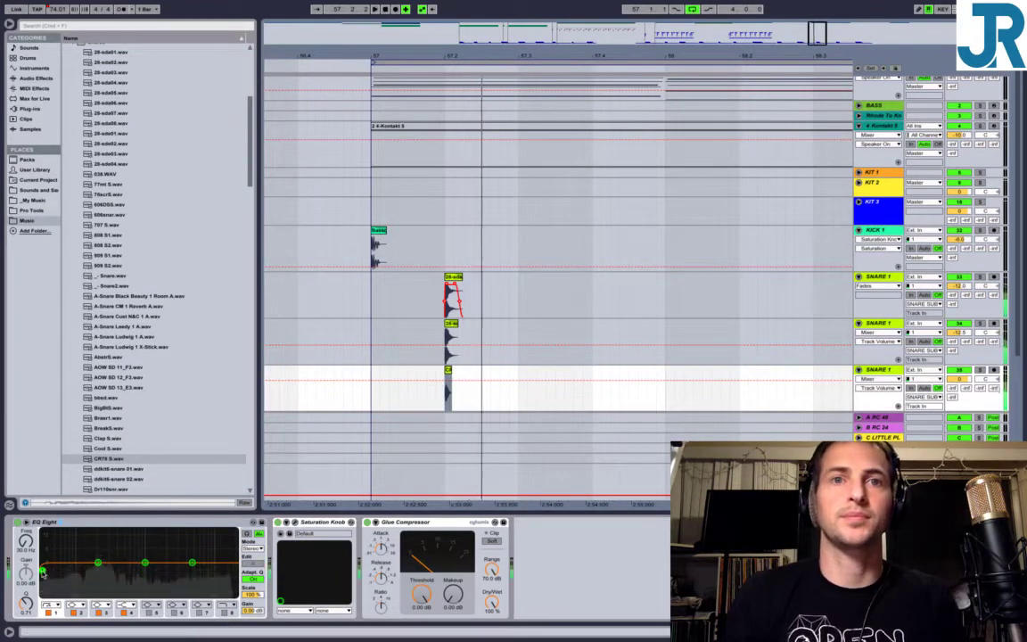
drag(42, 572, 82, 571)
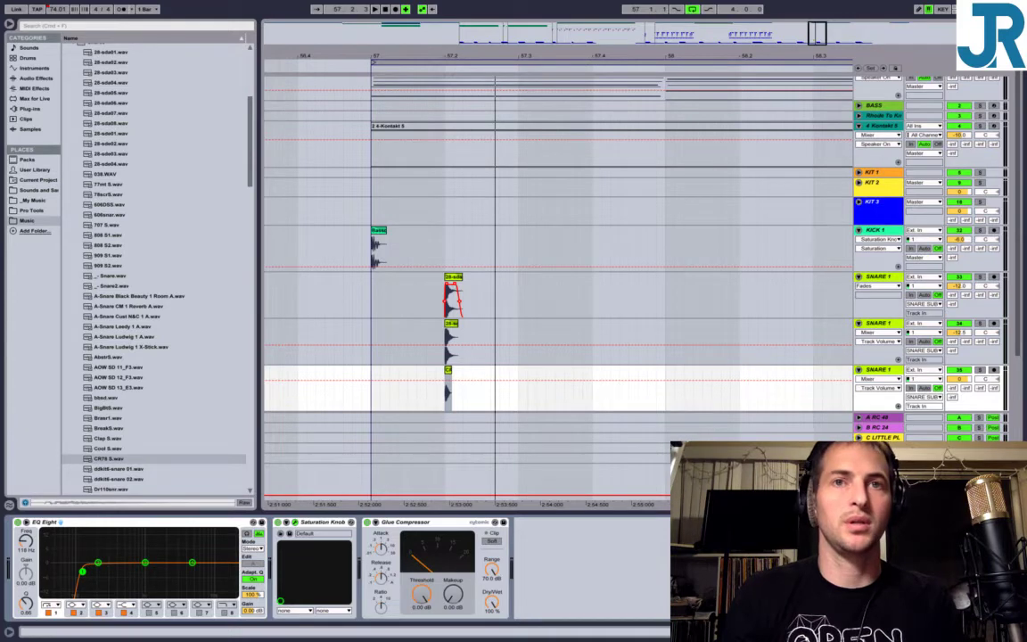
Adjust the saturation amount and try the saturation type in the CR78 S track's Saturation Knob during playback.
key(super+Tab)
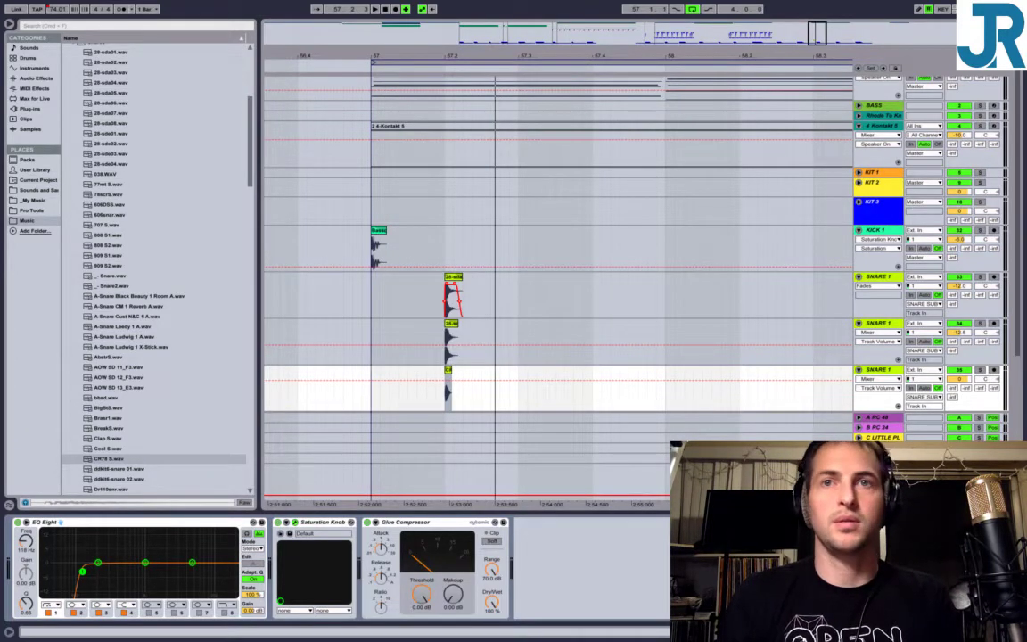
drag(35, 2, 141, 122)
key(space)
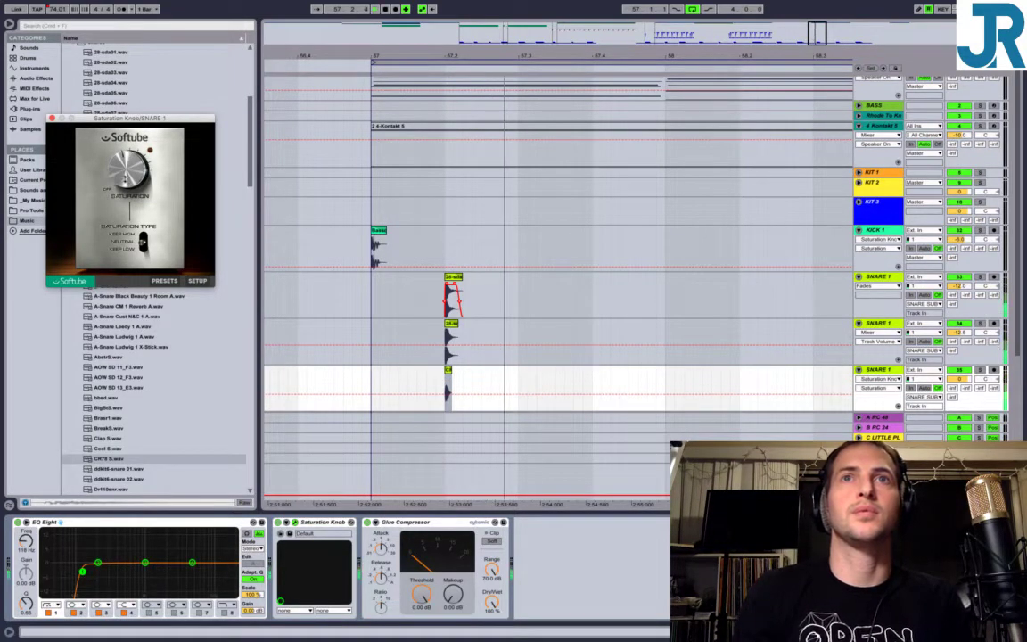
drag(145, 250, 140, 204)
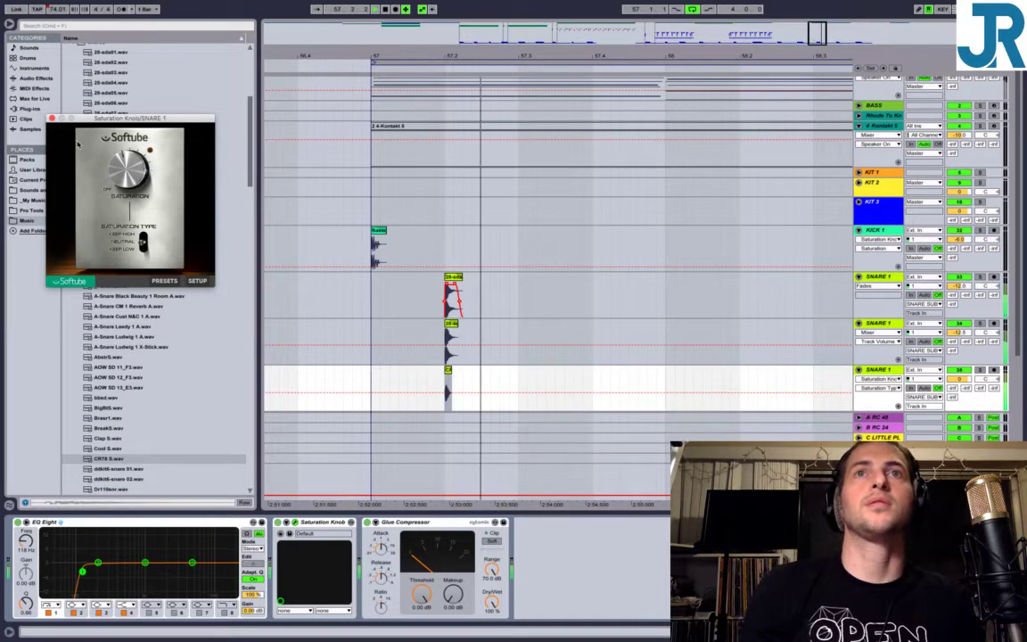
key(super+alt+p)
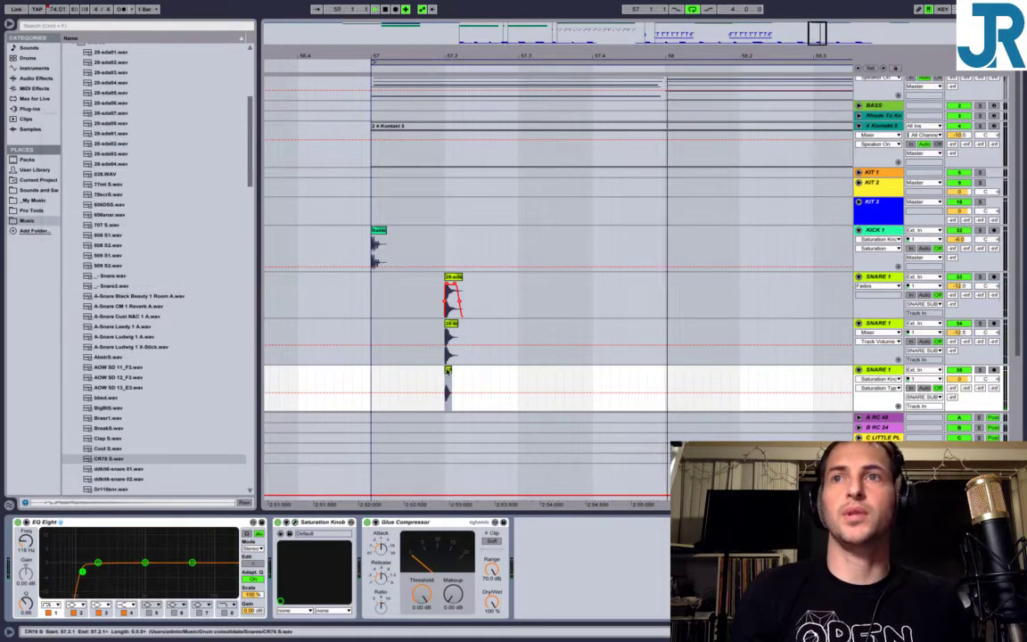
Select the CR78 S clip and play the kick with the three layered snares.
click(448, 370)
drag(450, 56, 566, 57)
key(space)
key(space)
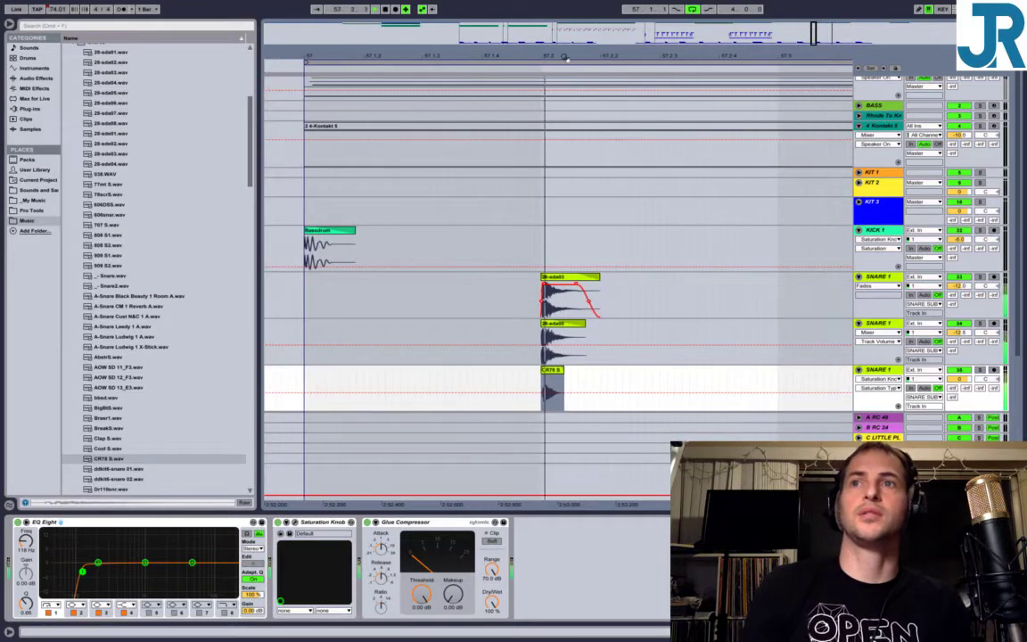
key(space)
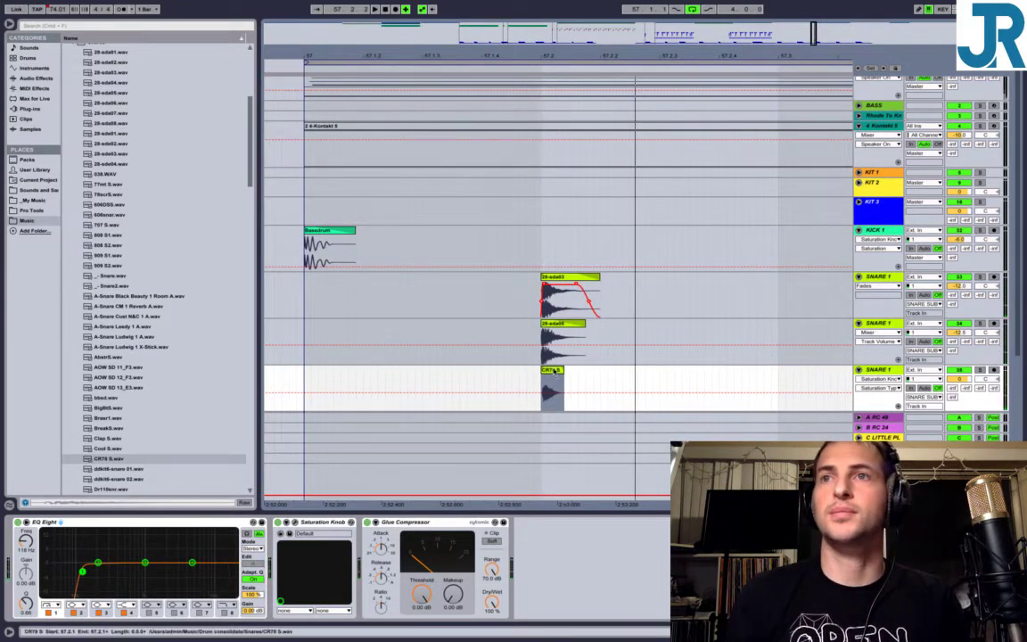
Remove the Glue Compressor from the CR78 S track and add an Overdrive effect after the Saturation Knob.
click(440, 525)
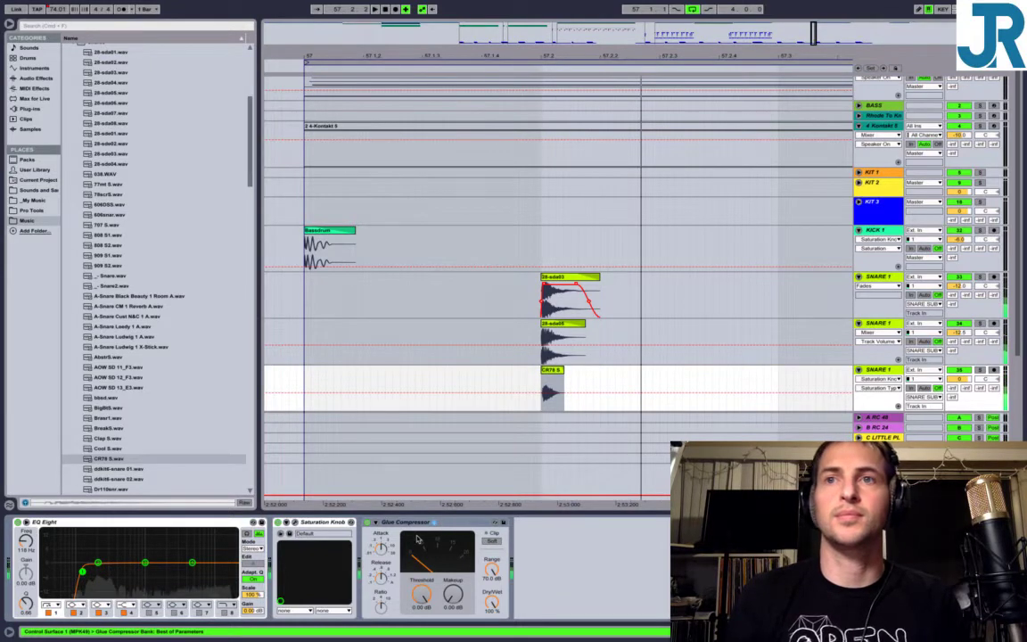
key(Delete)
click(31, 108)
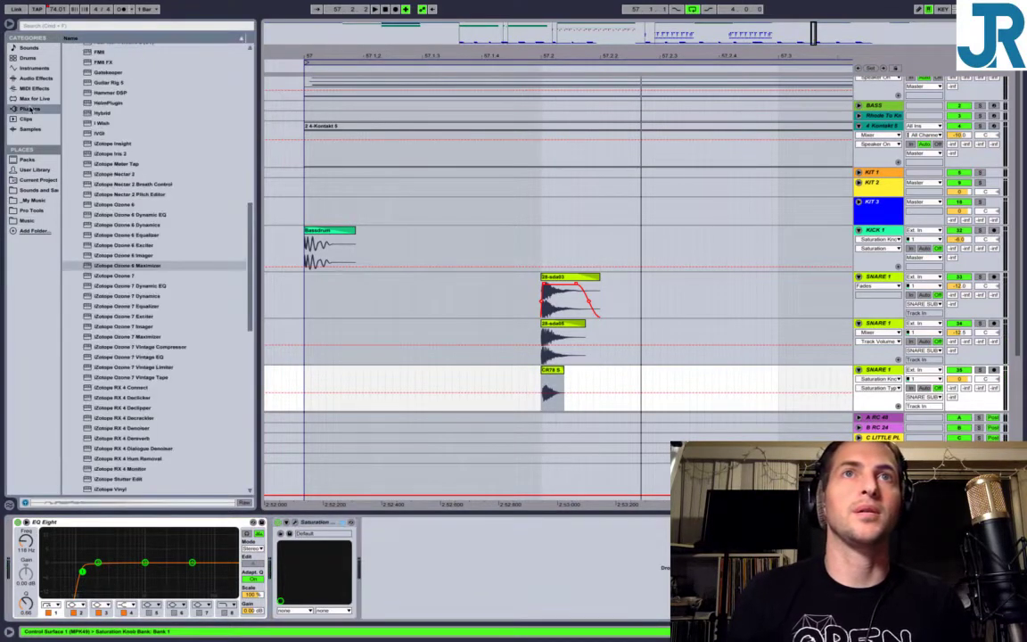
scroll(178, 394, down, 15)
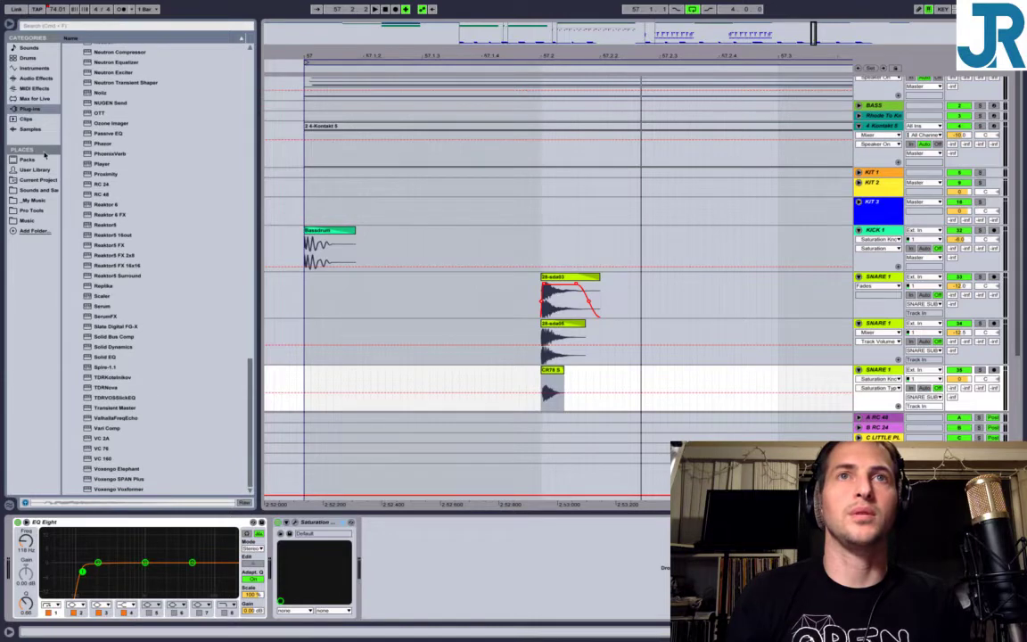
click(32, 78)
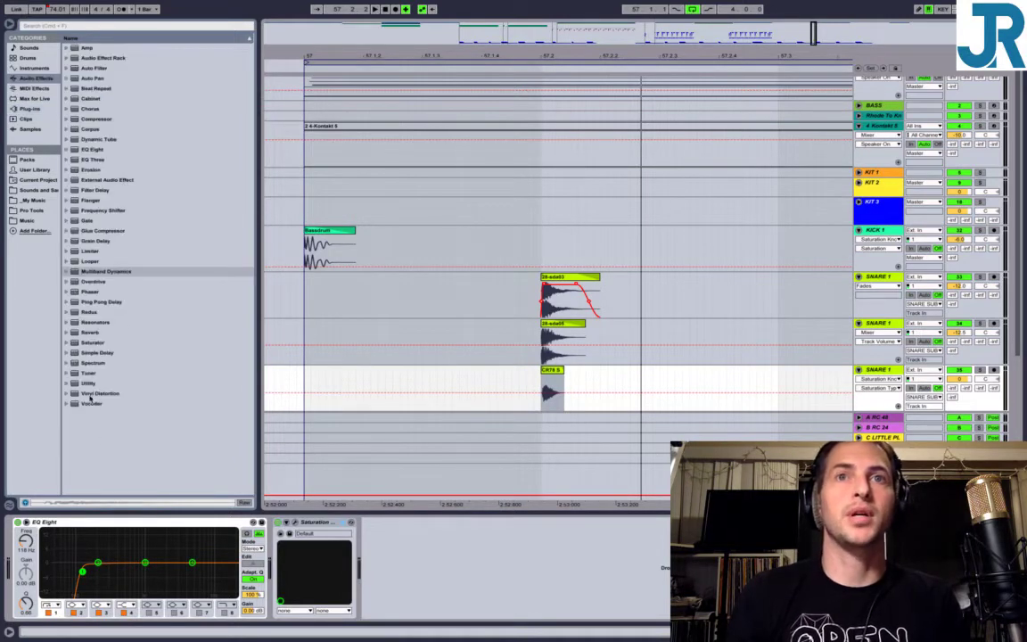
click(94, 282)
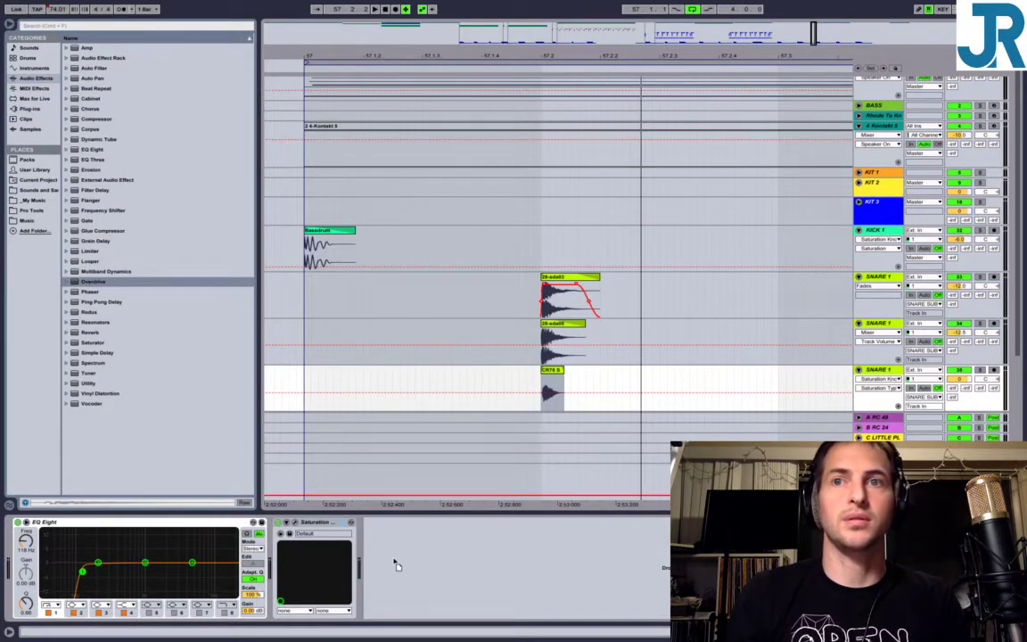
drag(392, 558, 394, 540)
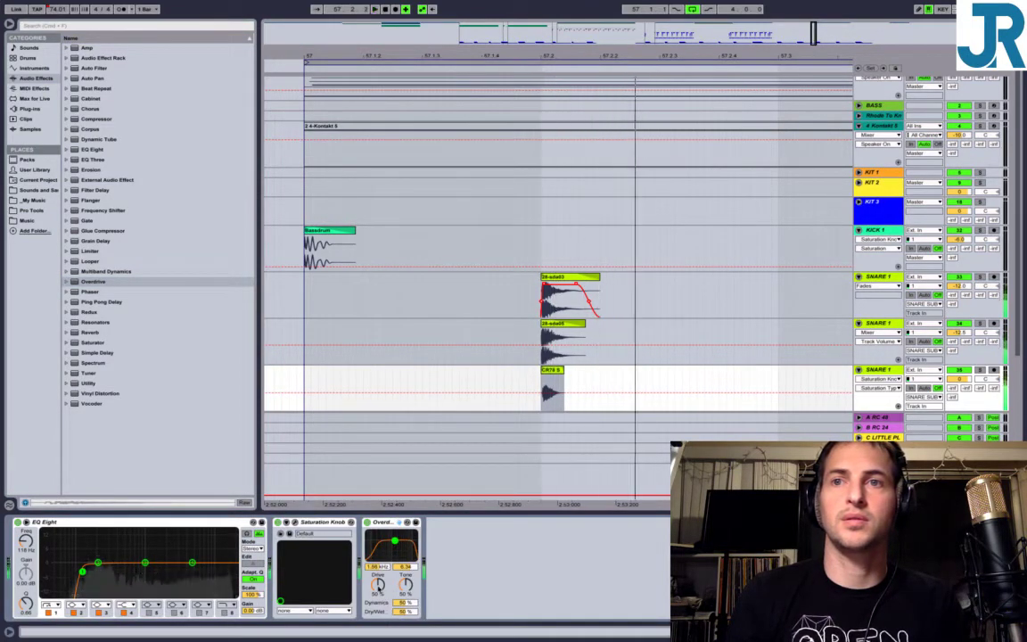
Set the CR78 S track's Overdrive drive to 44 % and its volume to -3.1 dB while checking playback.
drag(378, 586, 378, 596)
key(space)
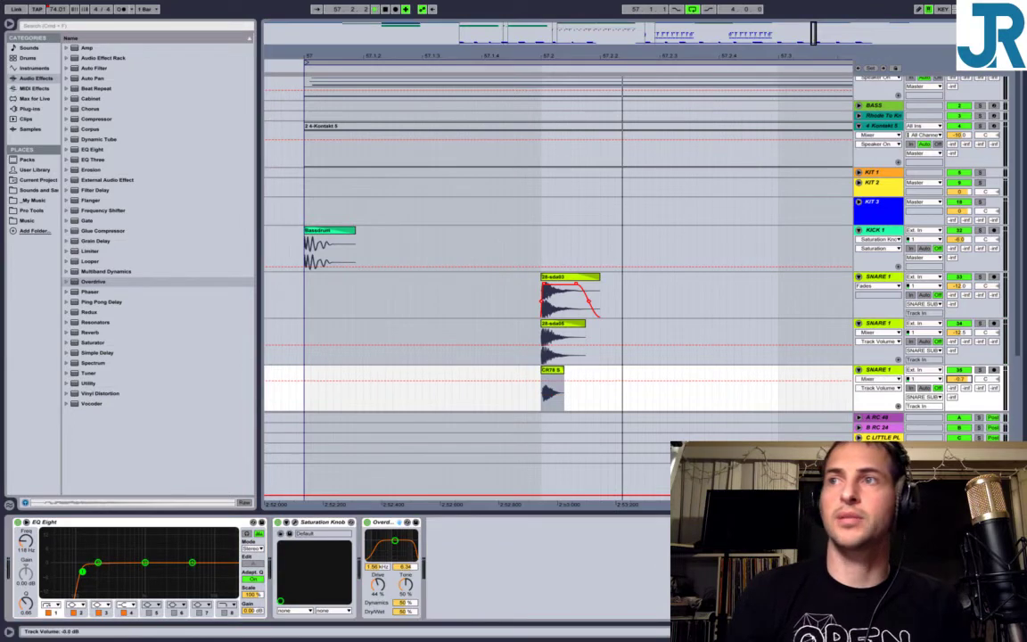
key(space)
mouse_move(958, 379)
mouse_down()
mouse_move(959, 397)
mouse_move(958, 381)
mouse_up()
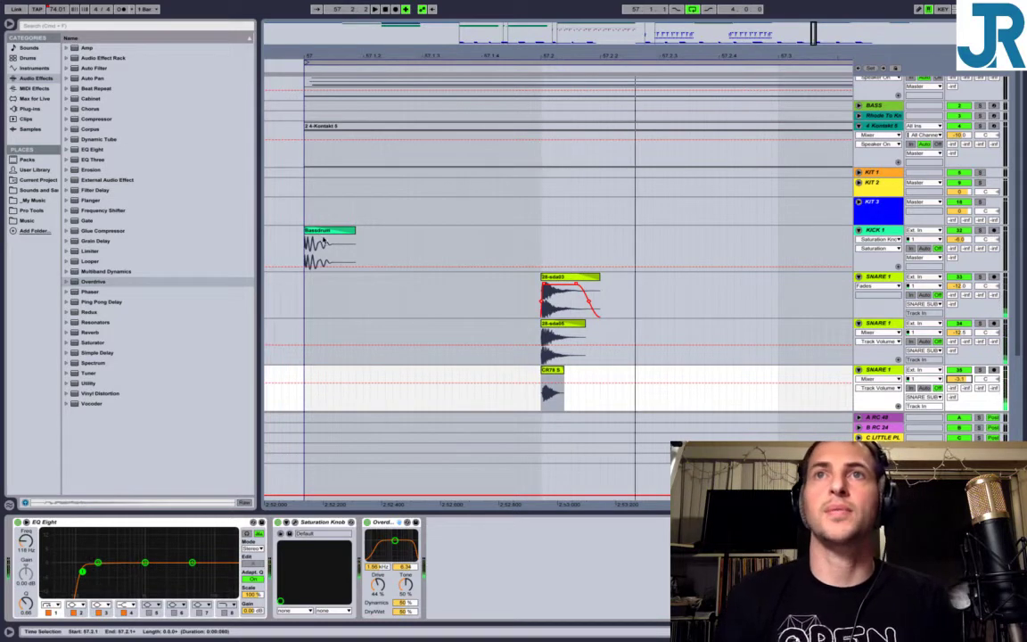
Raise the KICK 1 track's EQ Eight high-cut frequency to about 970 Hz during playback.
click(447, 254)
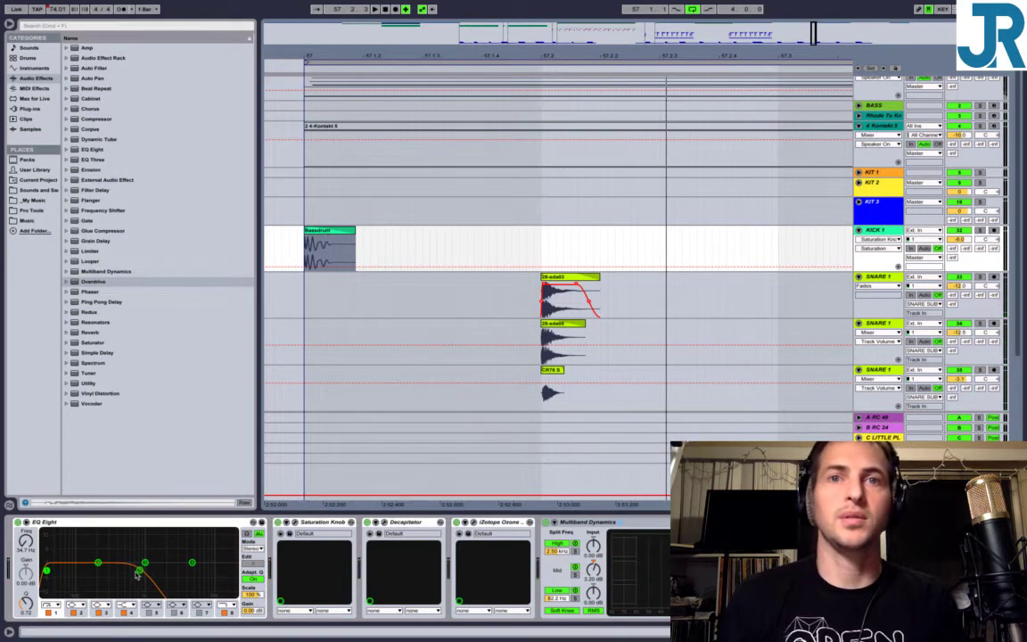
key(space)
mouse_move(140, 569)
mouse_down()
mouse_move(167, 569)
mouse_move(132, 562)
mouse_move(144, 570)
mouse_up()
key(space)
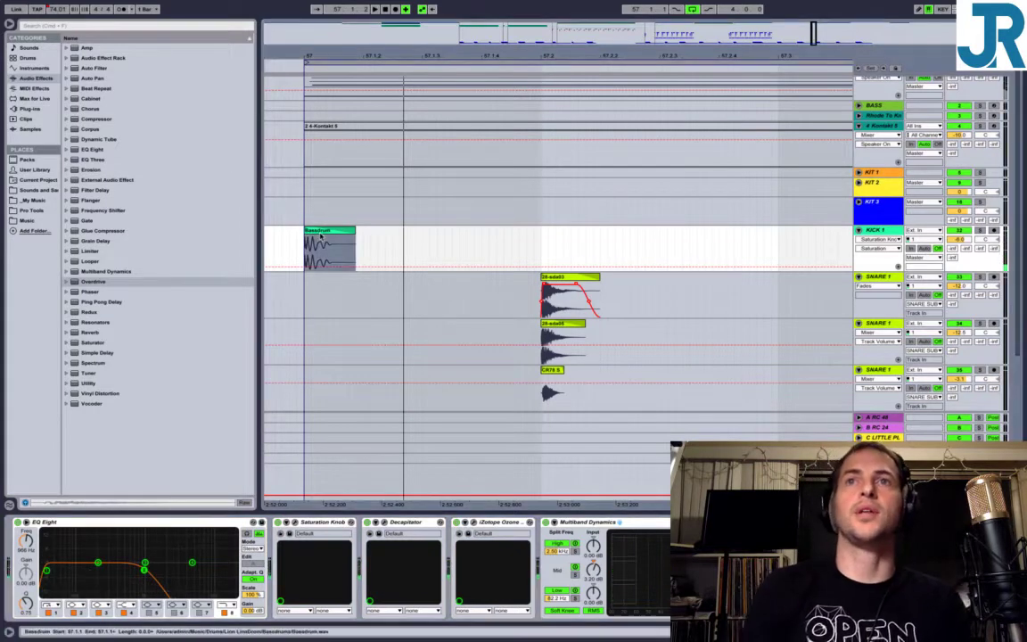
Close the Snares folder in the Music library, open Drum consolidate's Percussion folder and look through its samples.
drag(494, 57, 484, 59)
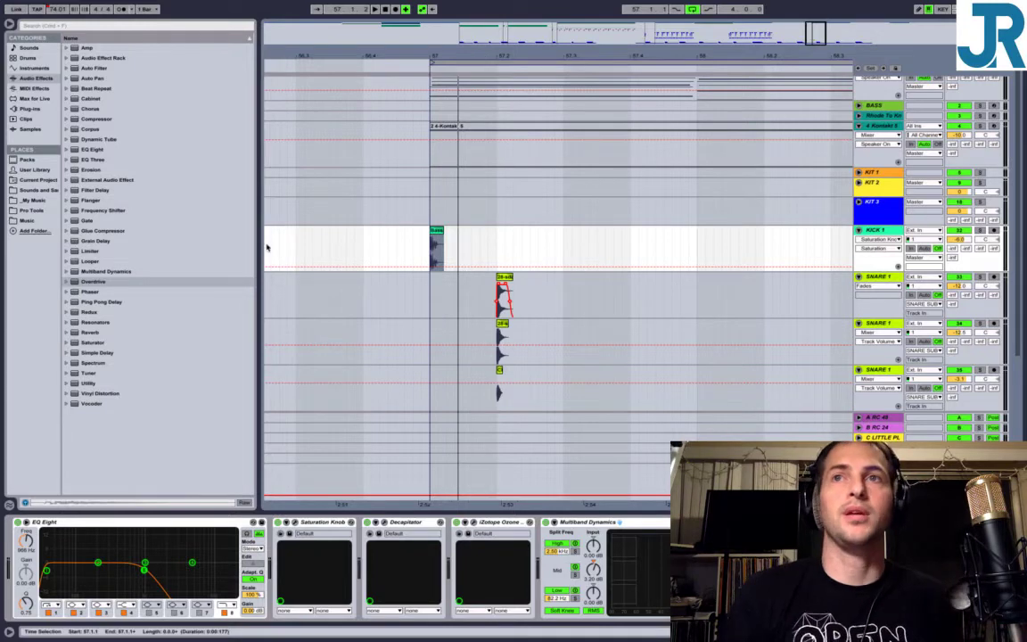
click(30, 221)
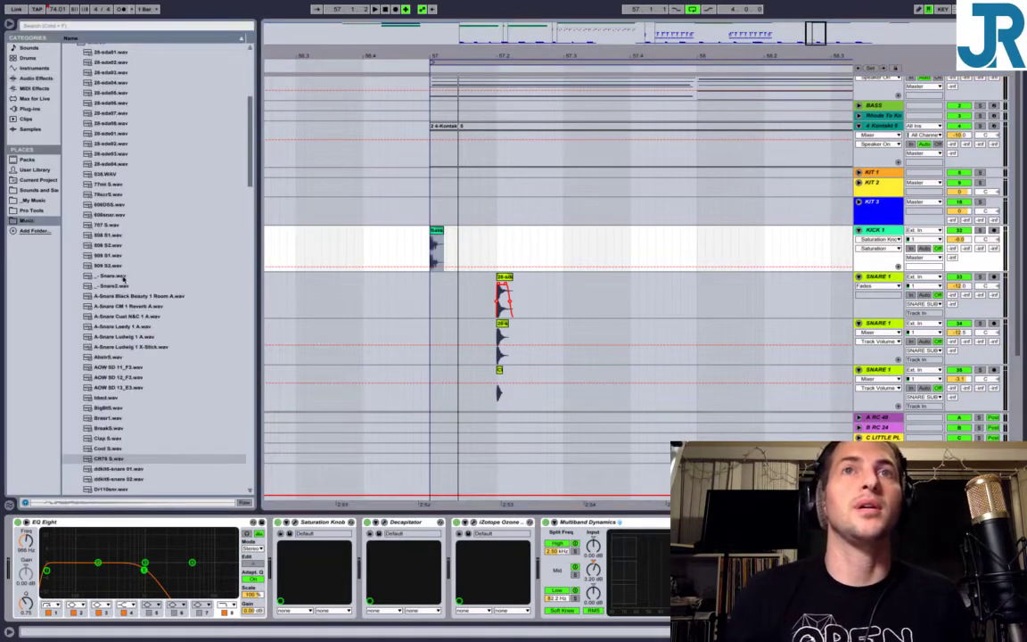
scroll(115, 389, down, 12)
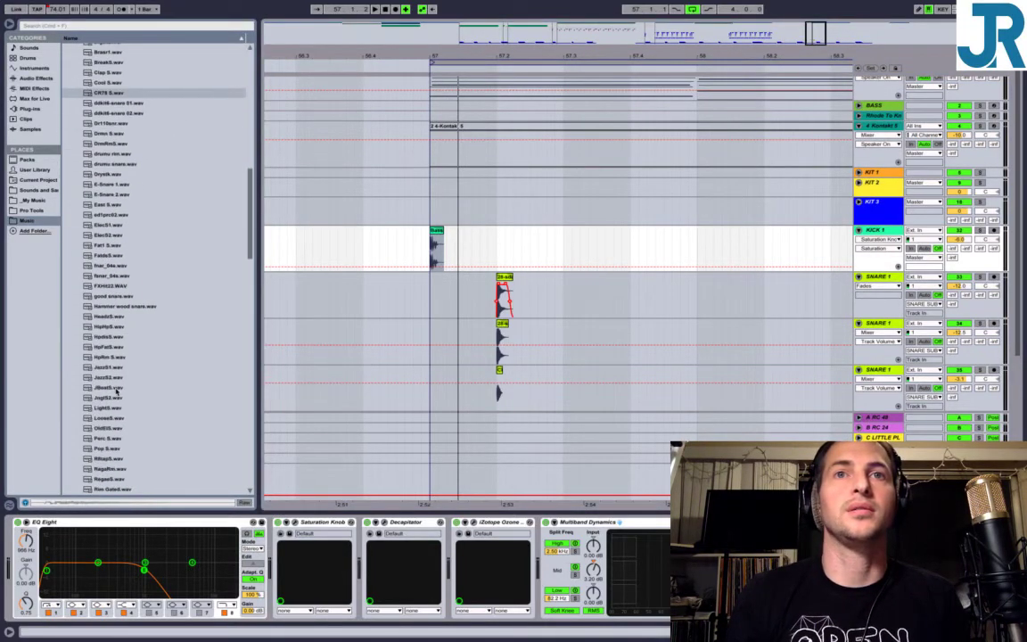
scroll(115, 388, up, 13)
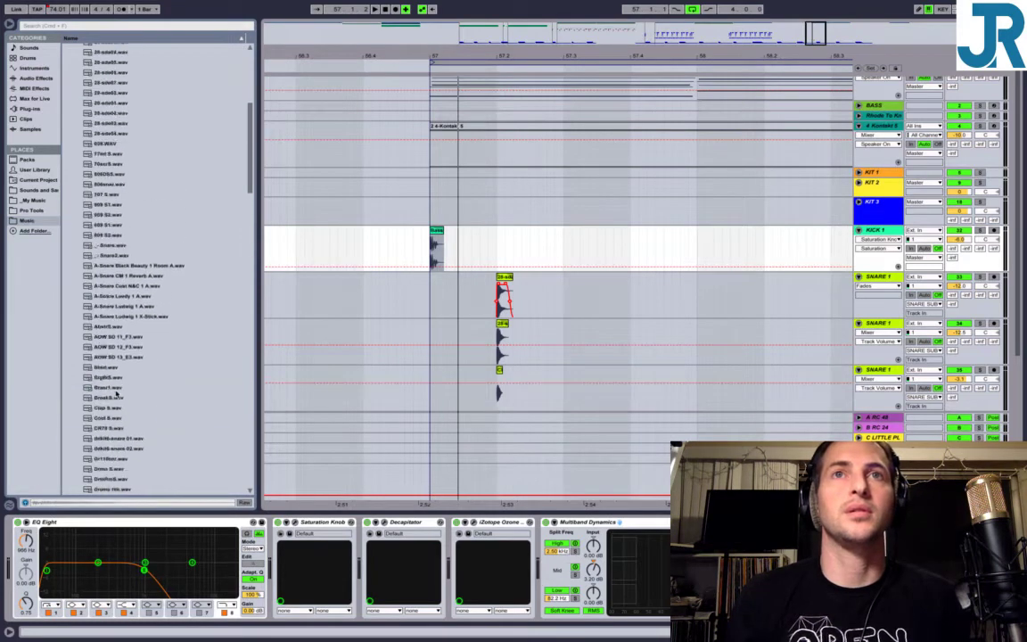
click(73, 272)
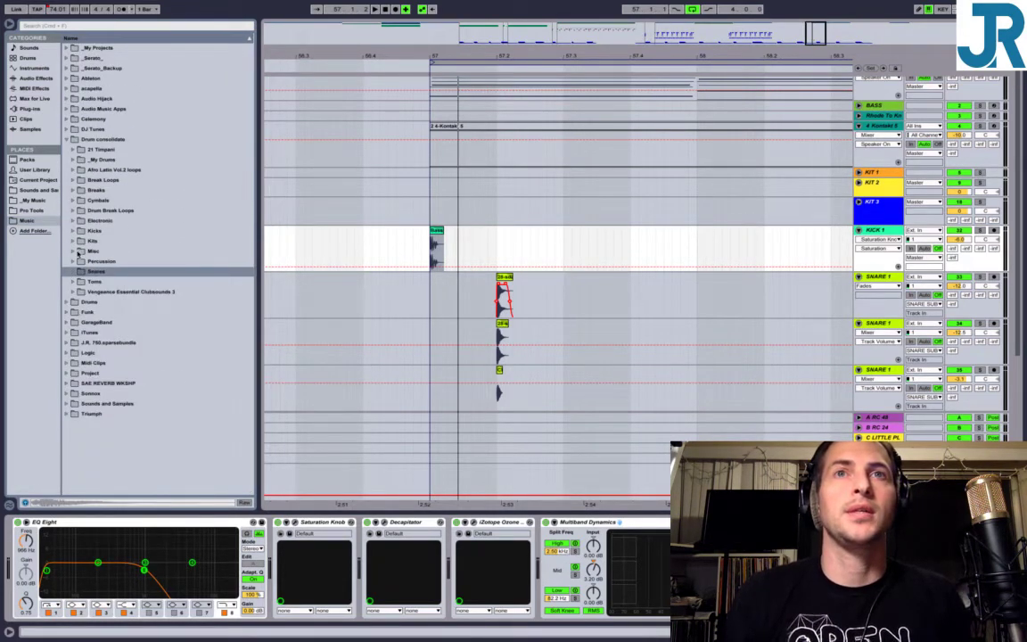
click(73, 261)
scroll(104, 302, down, 20)
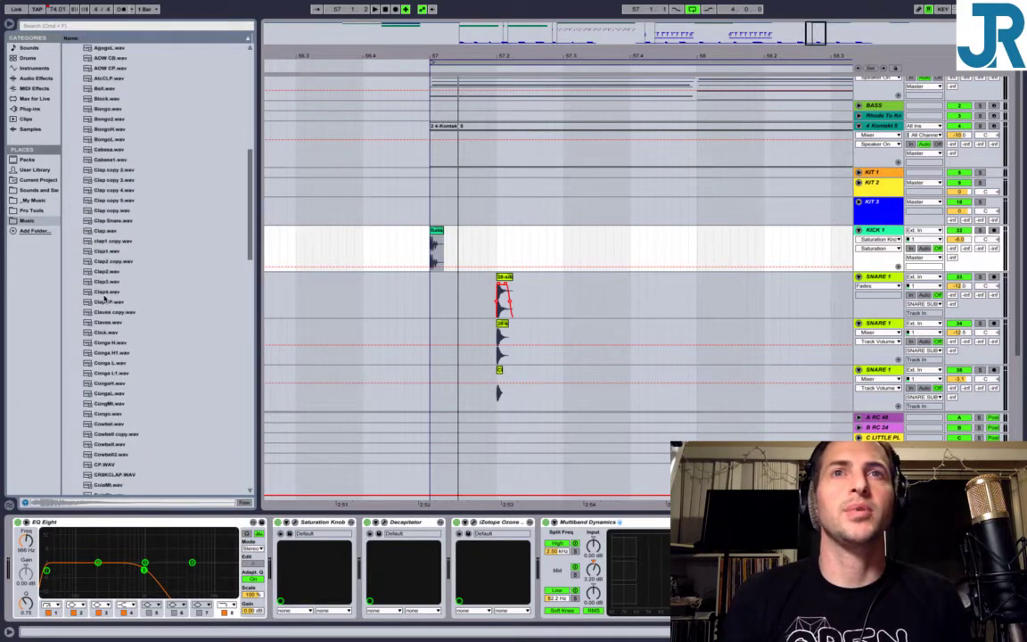
scroll(104, 300, down, 8)
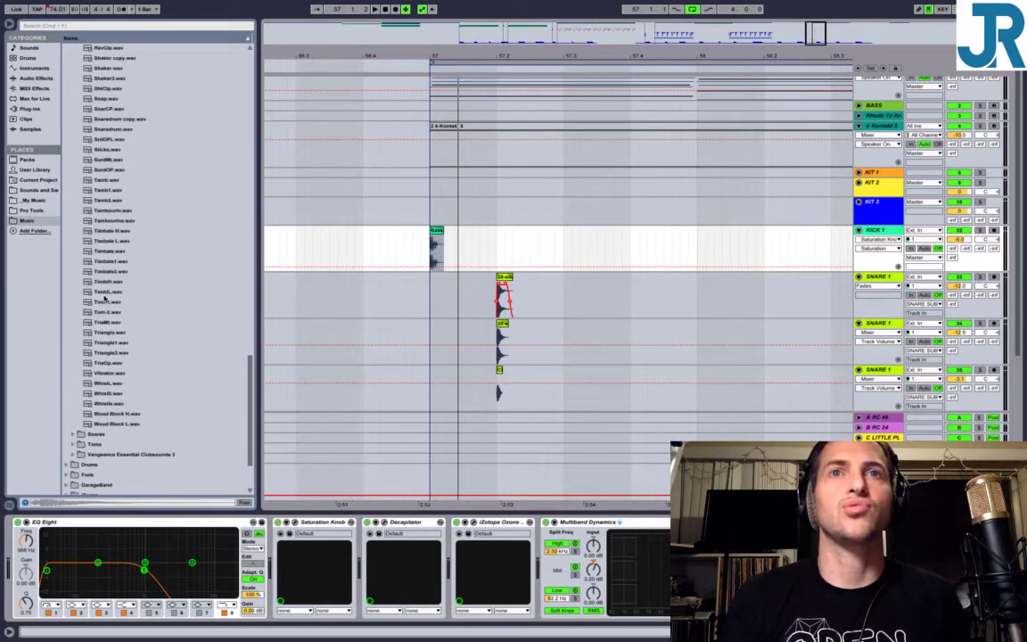
scroll(111, 404, up, 20)
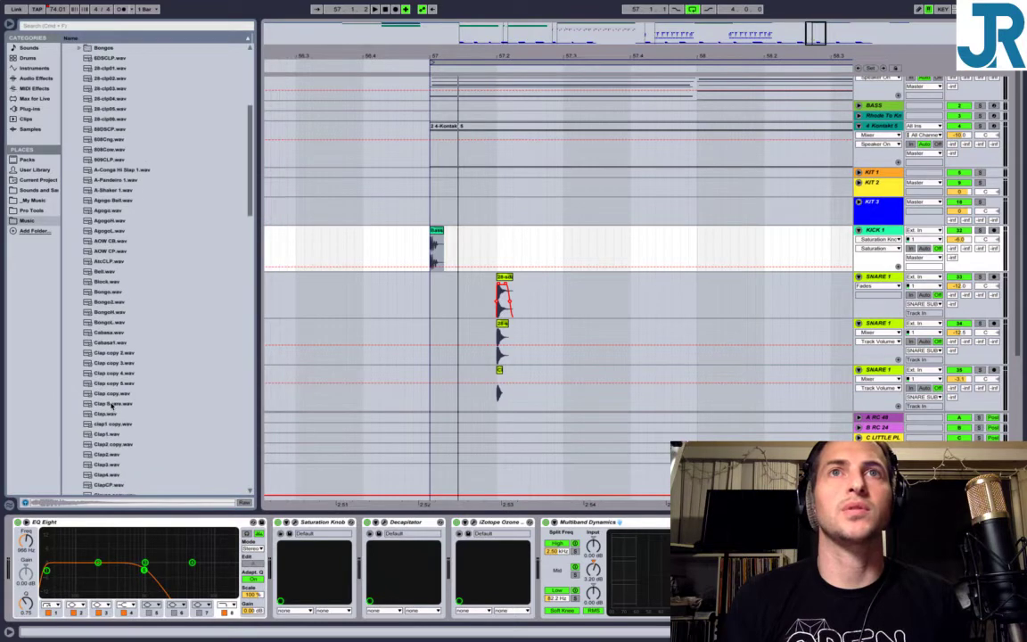
scroll(100, 406, down, 12)
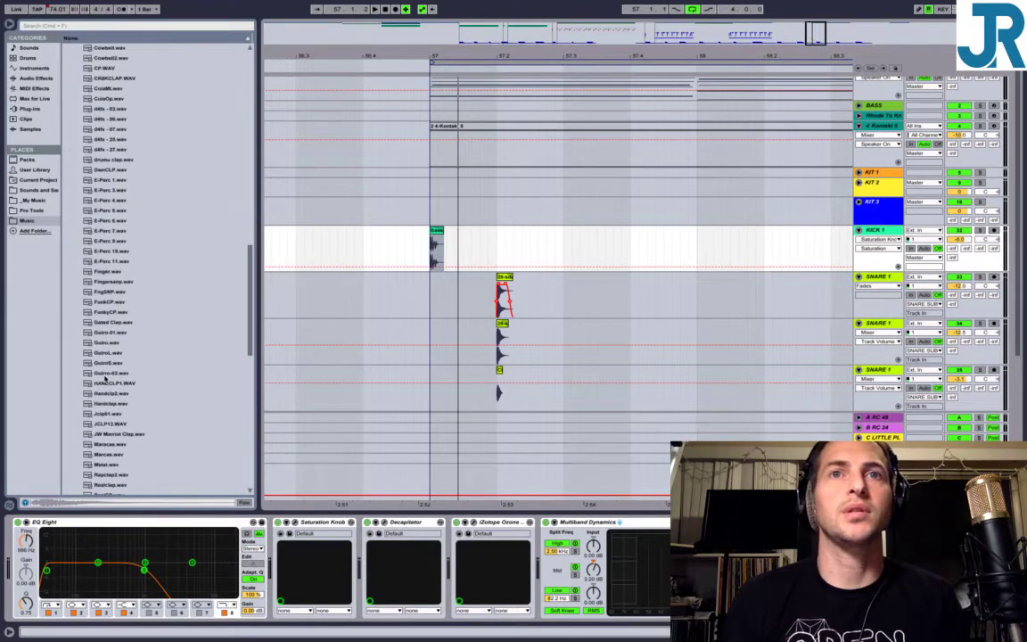
Audition clap, shaker and snare samples in the Percussion folder and settle on Shaker.wav.
click(103, 415)
key(Down)
key(Down)
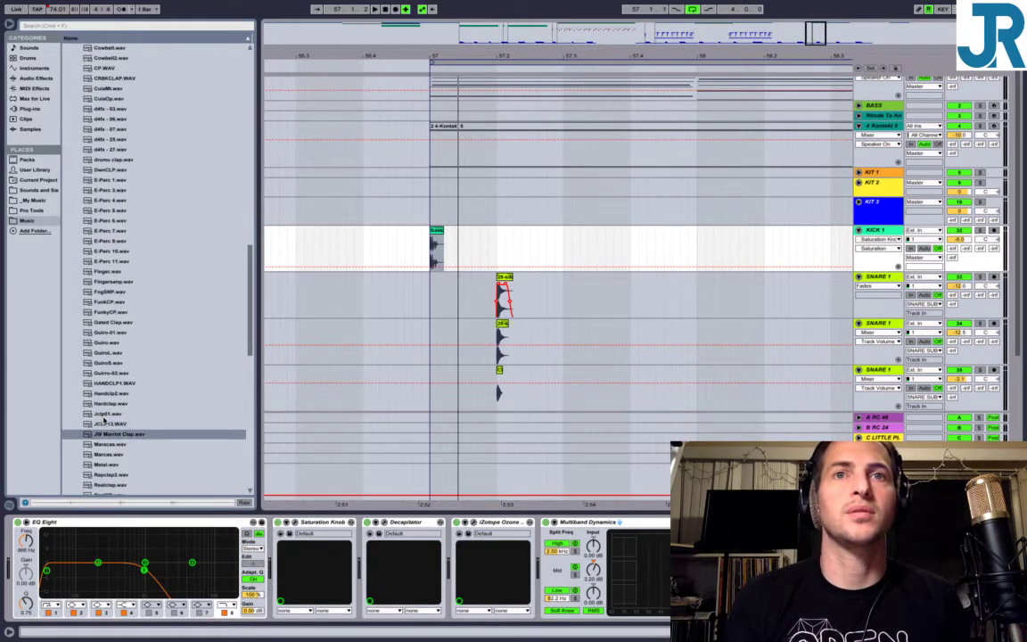
key(Up)
scroll(104, 417, down, 3)
click(105, 416)
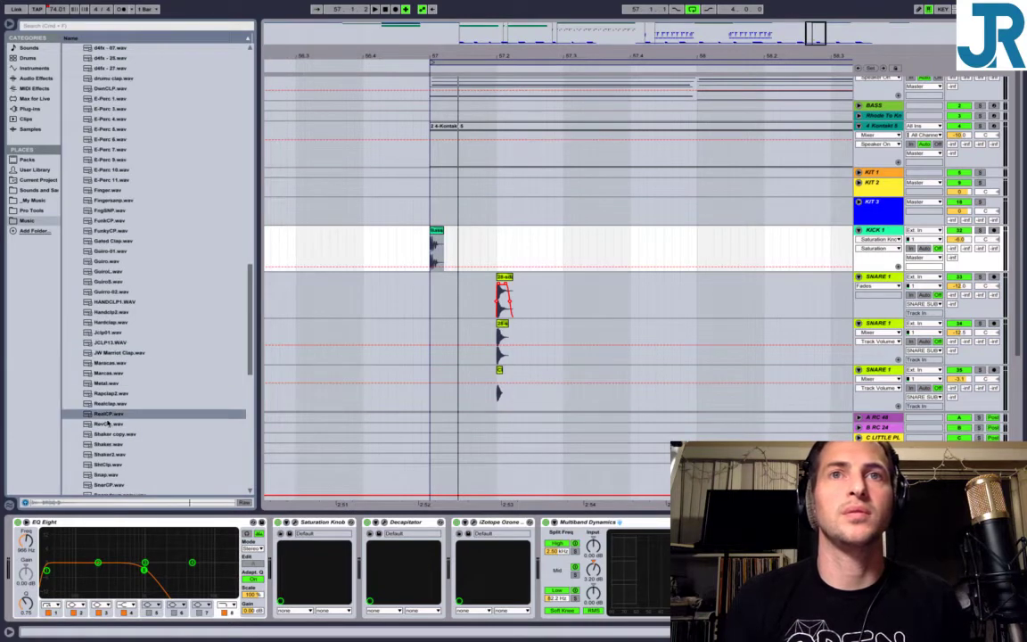
click(110, 444)
scroll(111, 443, down, 3)
click(114, 444)
click(112, 404)
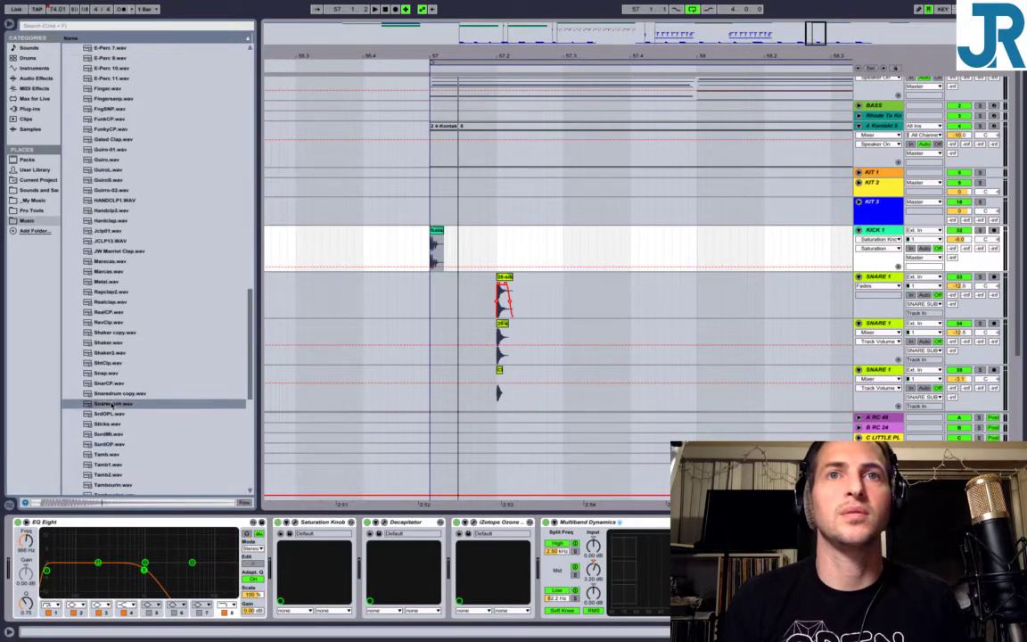
key(Up)
key(Up)
key(Up)
key(Up)
key(Up)
key(Up)
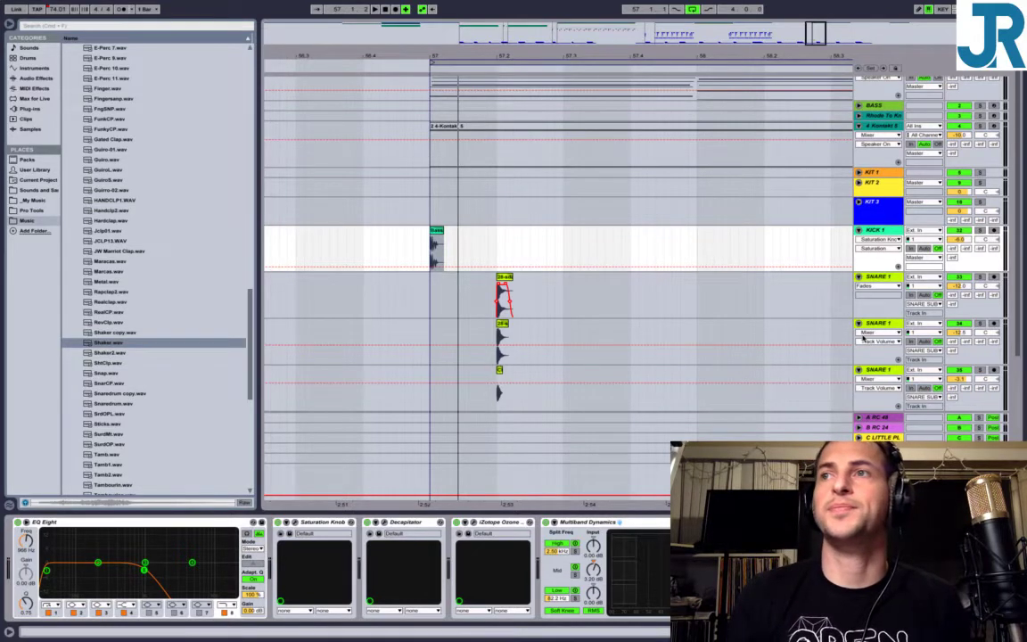
Insert a new audio track below SNARE SUB and place Shaker.wav on it at about 57.1.2.
scroll(779, 305, down, 3)
click(880, 310)
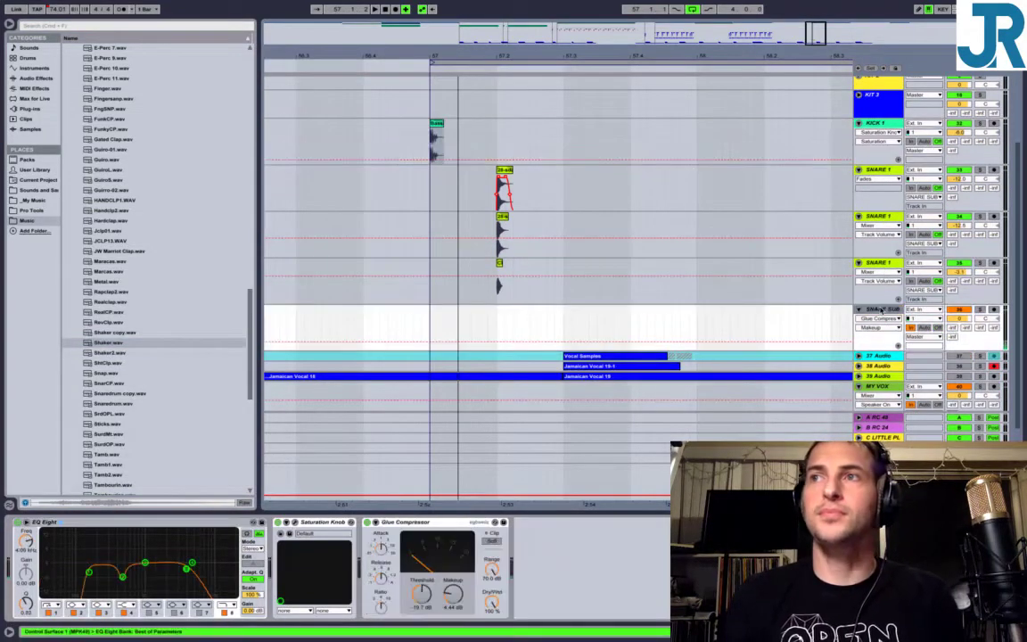
key(ctrl+t)
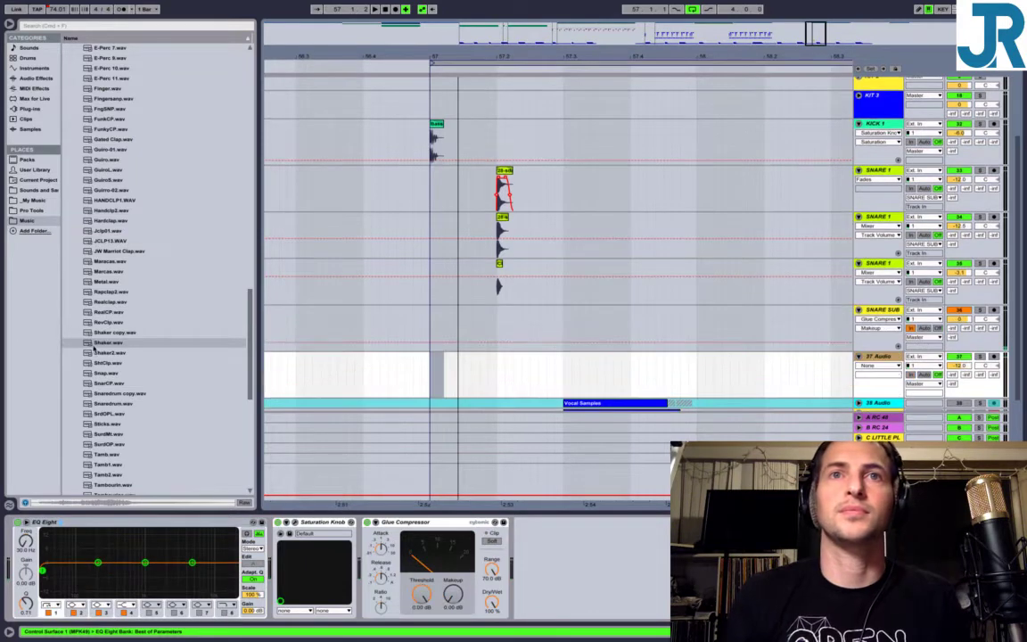
drag(110, 344, 436, 364)
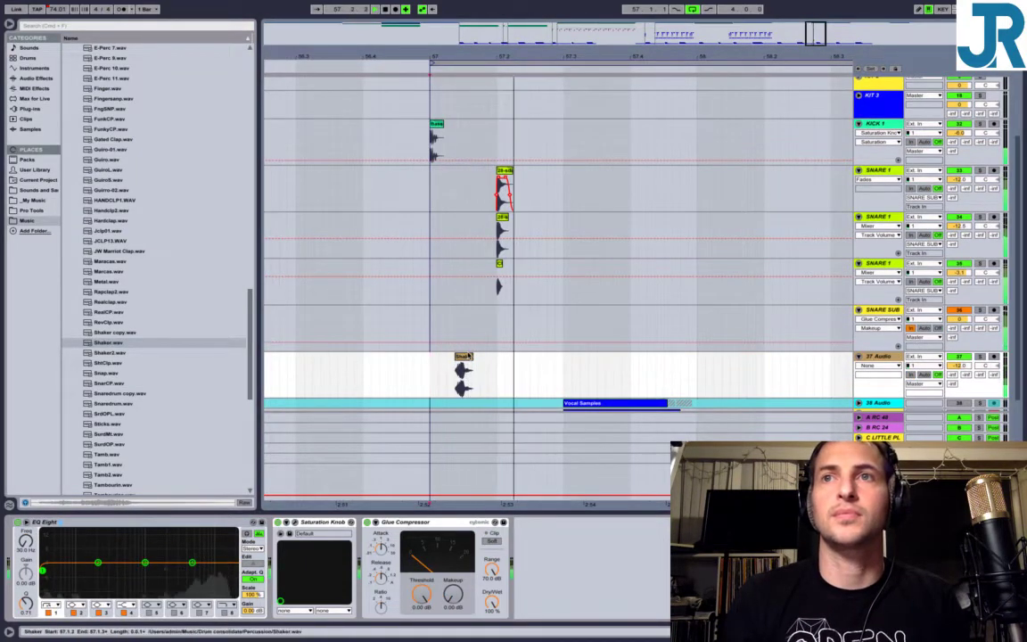
In the shaker track's EQ Eight, set the low cut to 311 Hz and enable a high cut at 7.48 kHz.
click(465, 357)
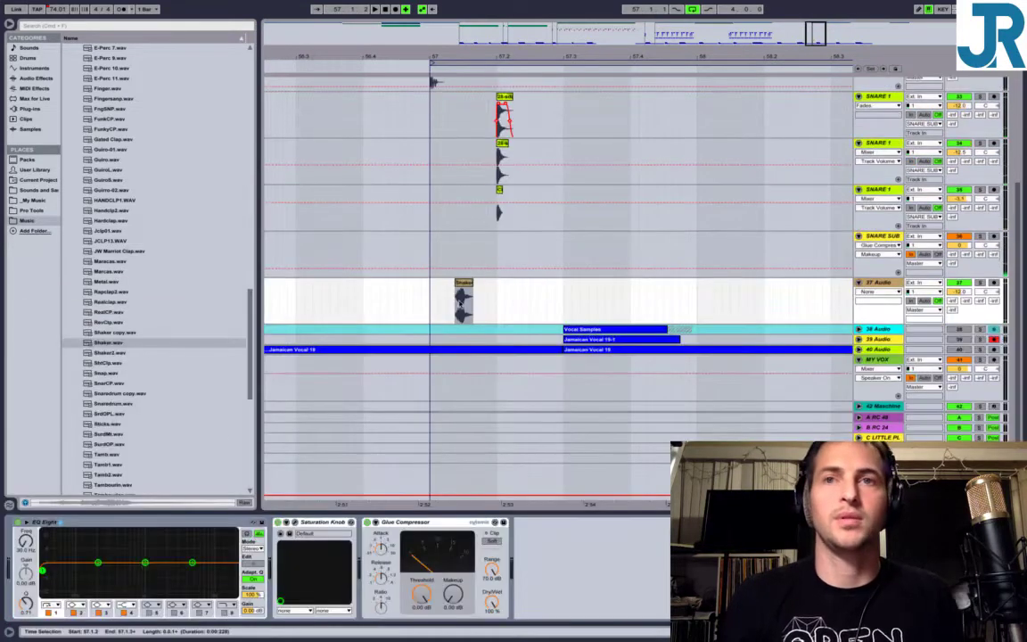
click(43, 576)
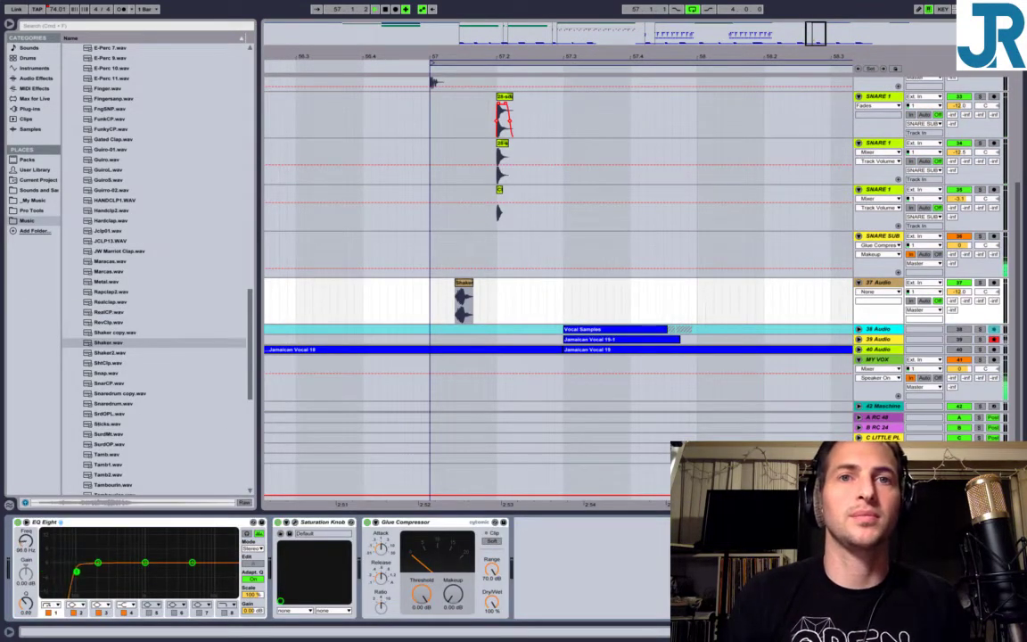
drag(76, 570, 80, 570)
click(455, 324)
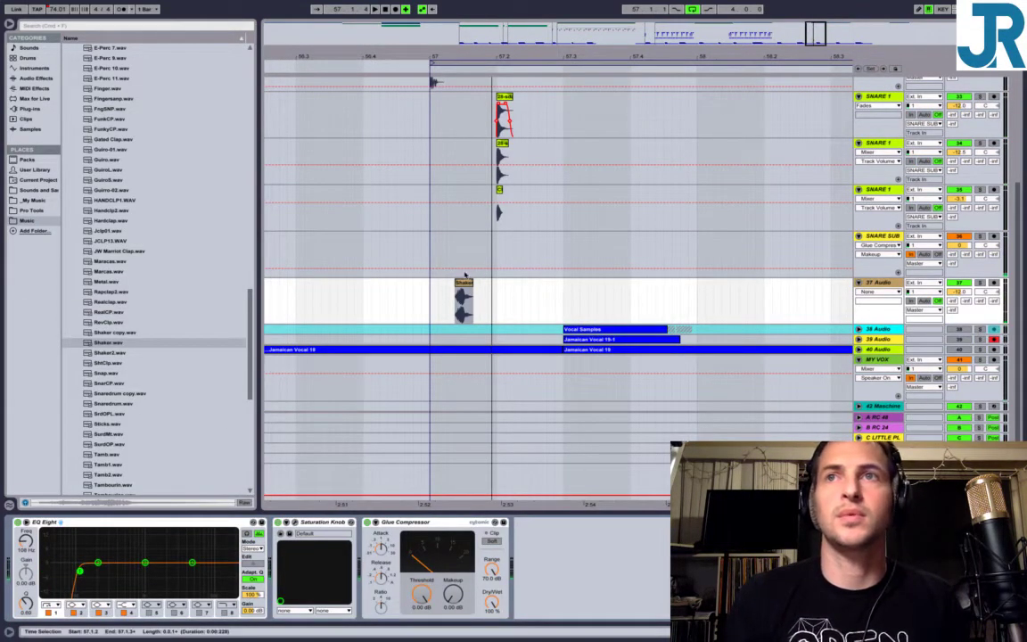
key(space)
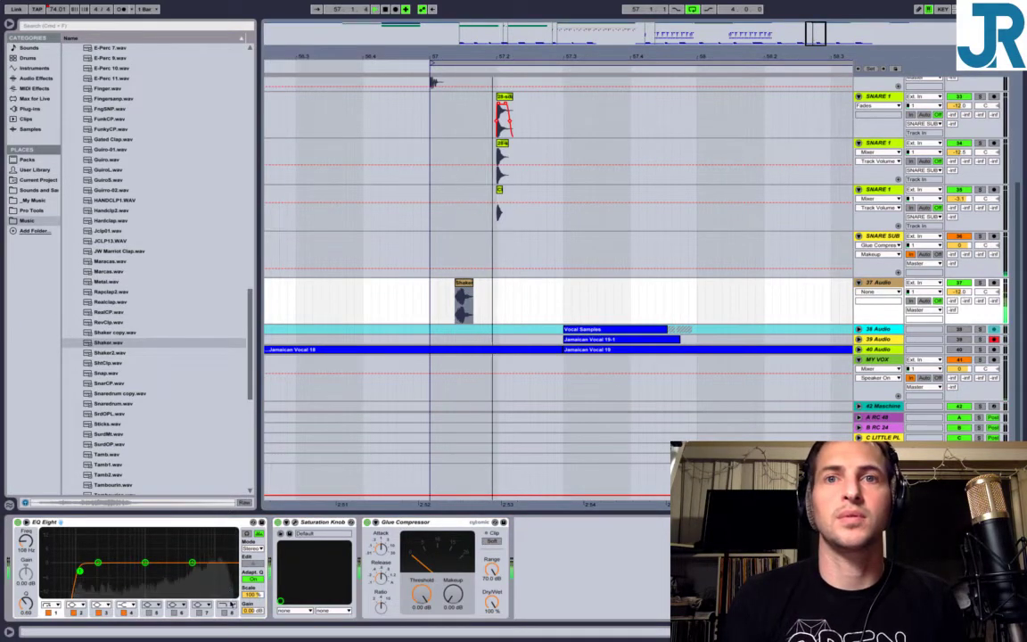
click(230, 610)
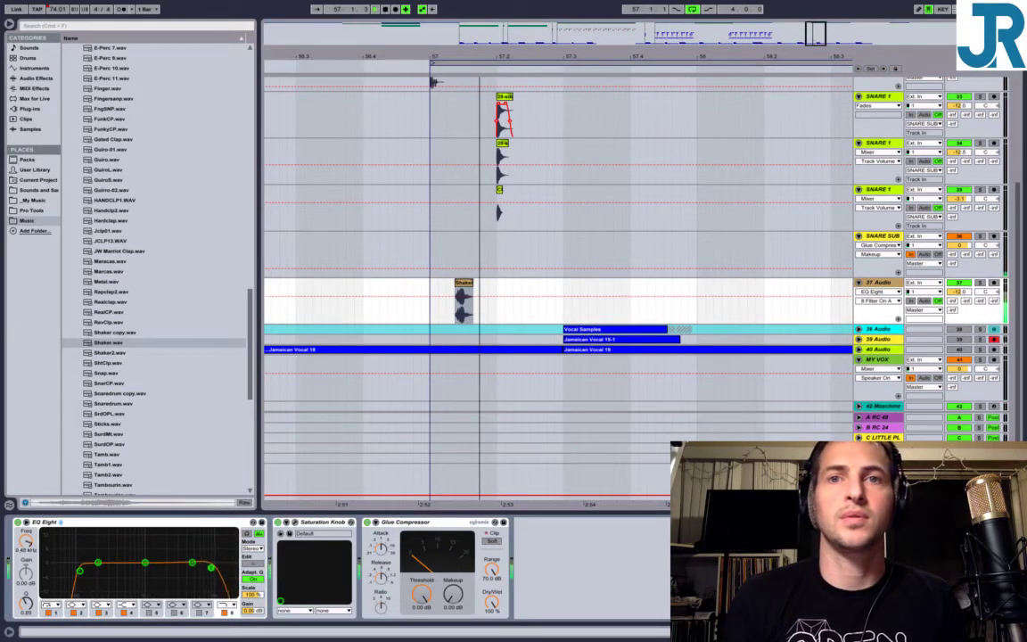
mouse_move(212, 568)
mouse_down()
mouse_move(195, 566)
mouse_move(204, 568)
mouse_up()
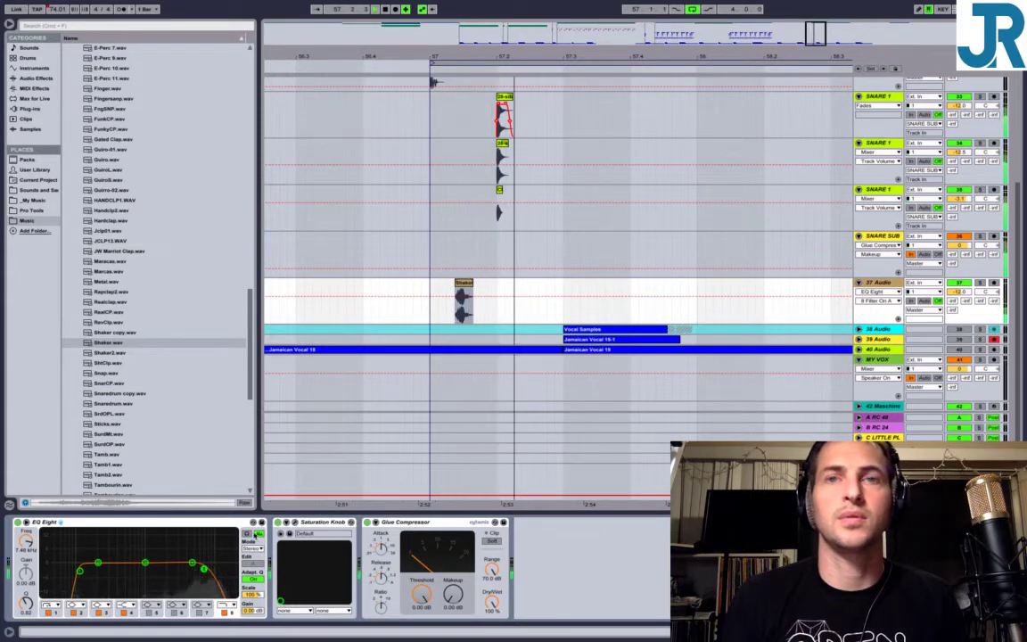
drag(80, 571, 110, 564)
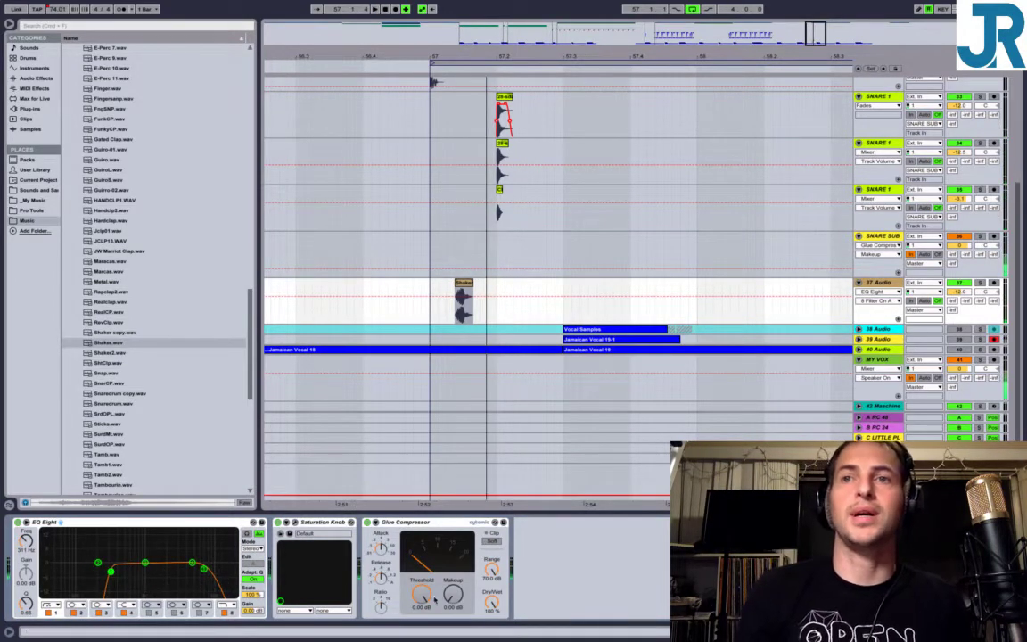
Set the shaker track's Glue Compressor threshold to -15.6 dB and makeup to 3.97 dB, and lower the track's volume.
drag(425, 599, 453, 571)
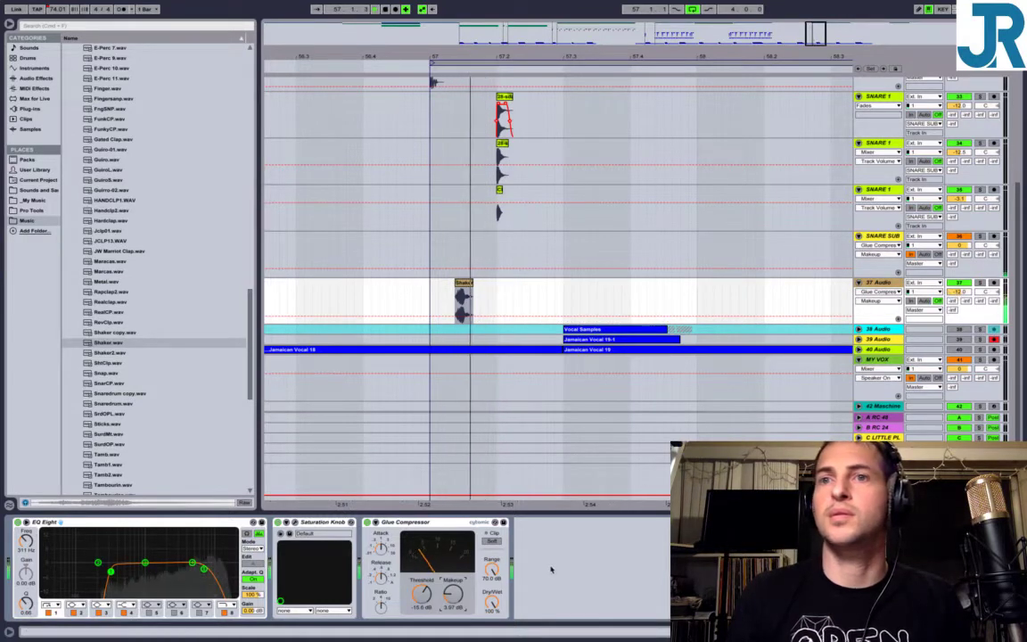
click(961, 291)
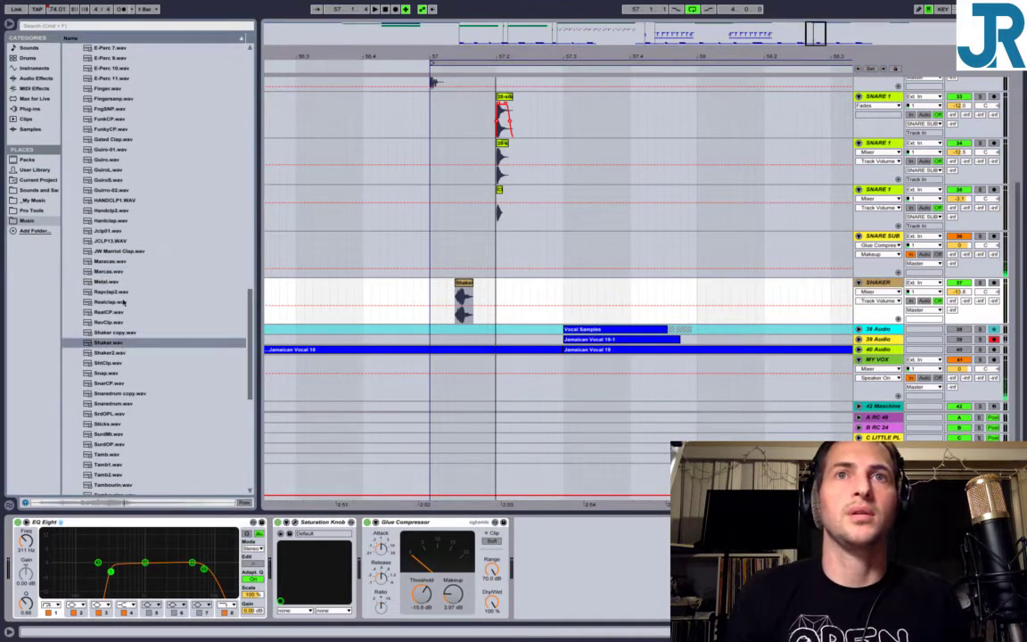
Audition the Metal, Marcas and Maracas samples in the Percussion folder, settling on Maracas.wav.
click(112, 262)
click(108, 272)
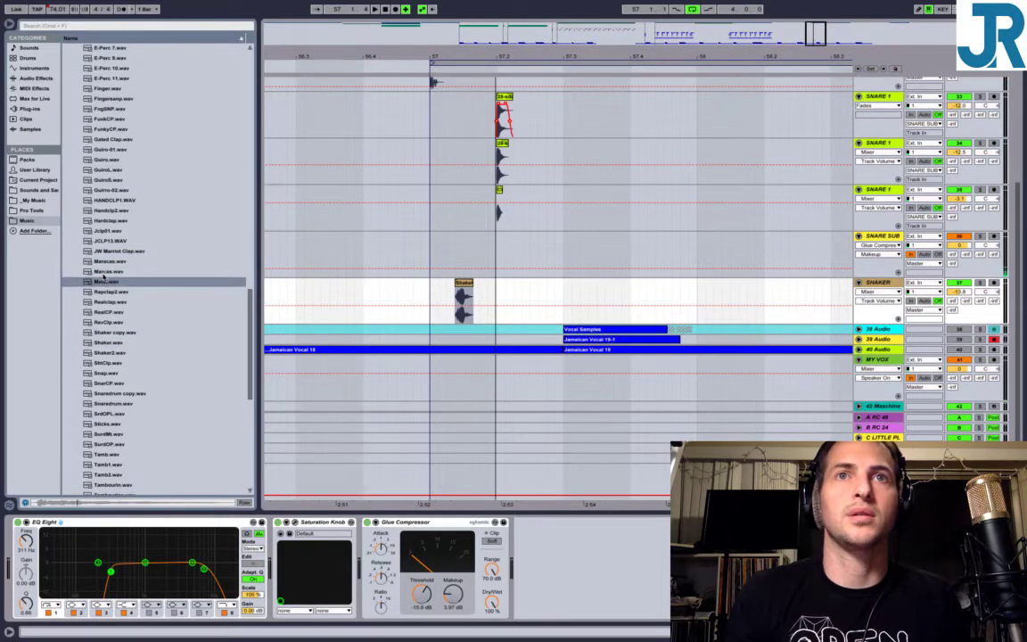
click(103, 263)
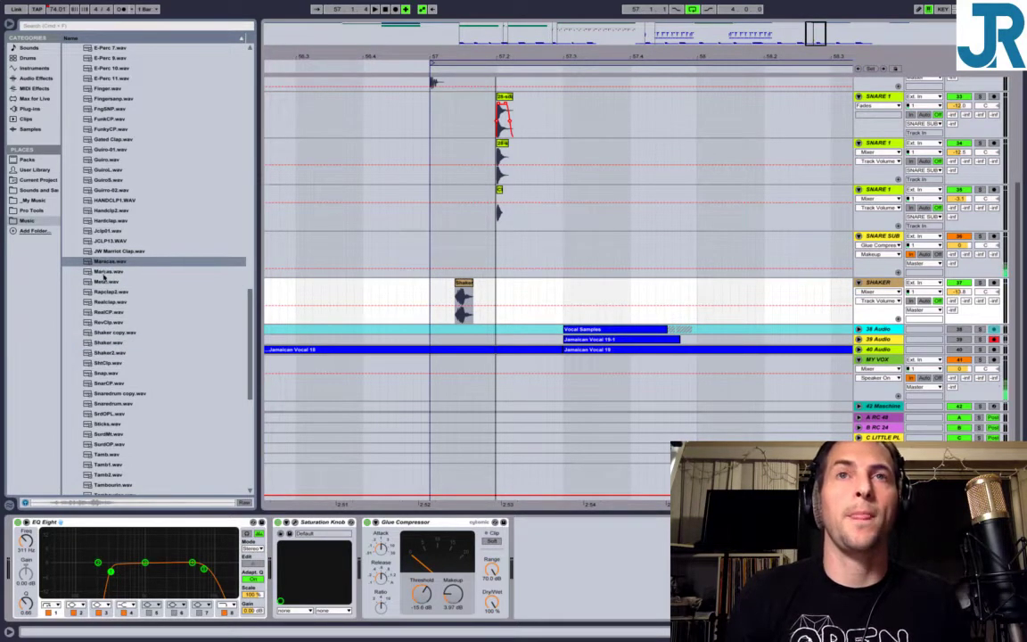
click(102, 272)
click(106, 263)
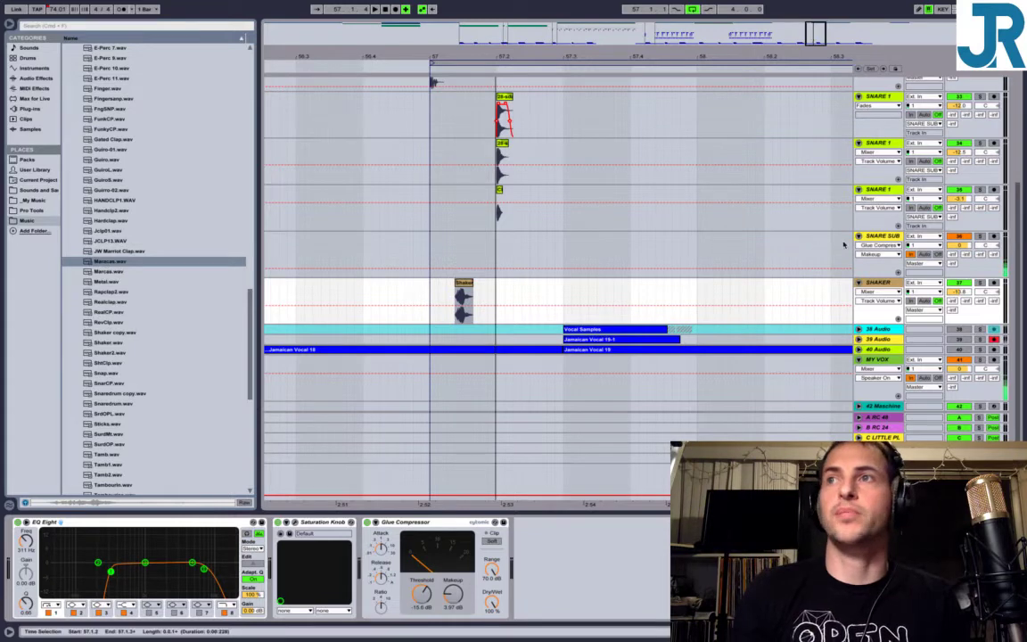
Insert a new audio track named MARACA below SHAKER and place Maracas.wav on it at 57.1.2.
click(880, 287)
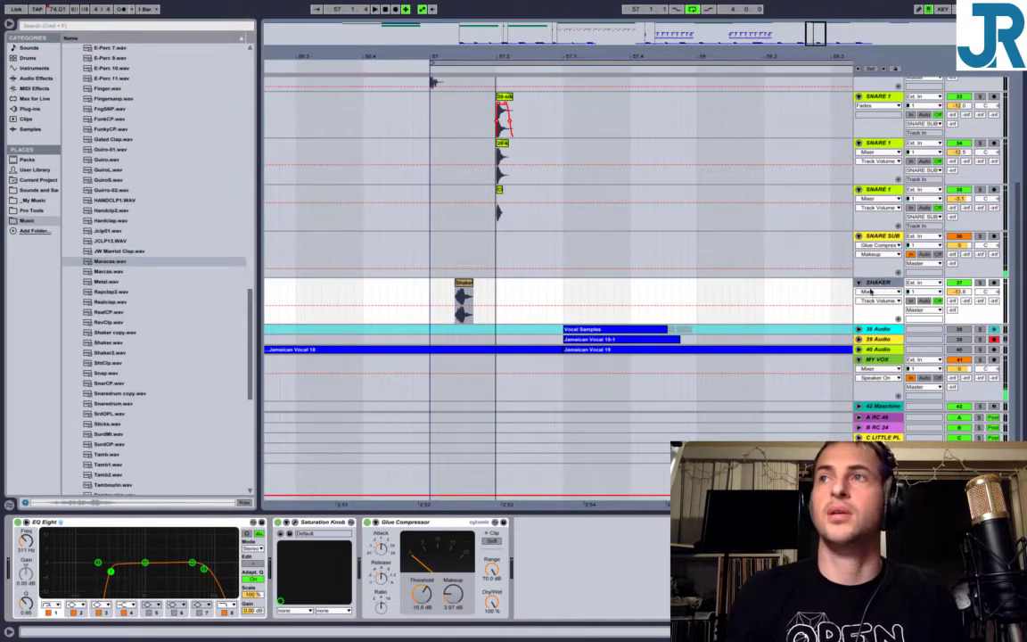
click(479, 331)
drag(131, 258, 459, 347)
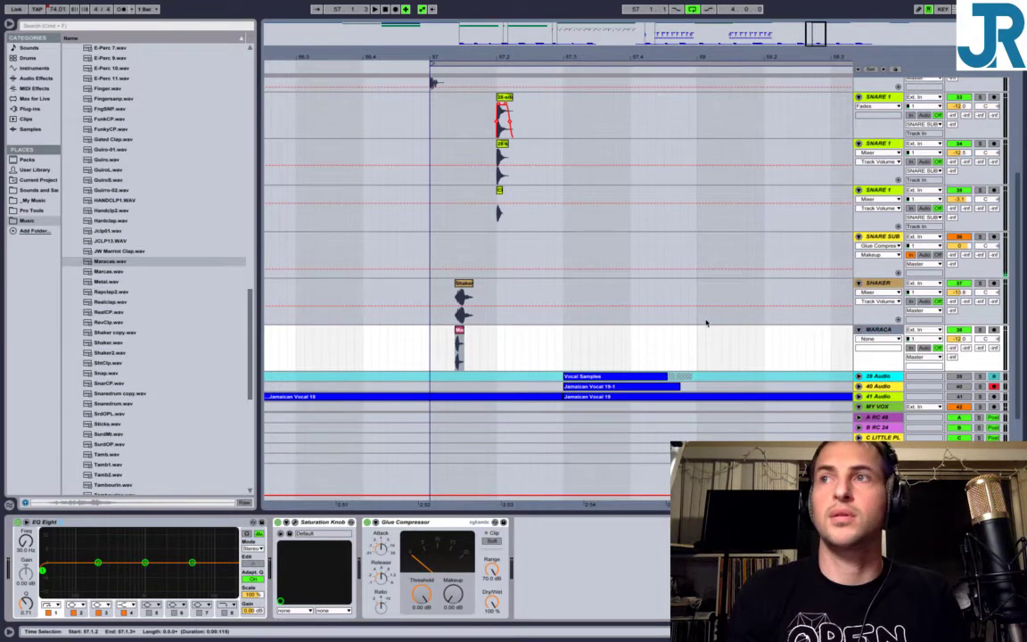
Insert another audio track below MARACA and name it HAT CLOSED.
key(ctrl+t)
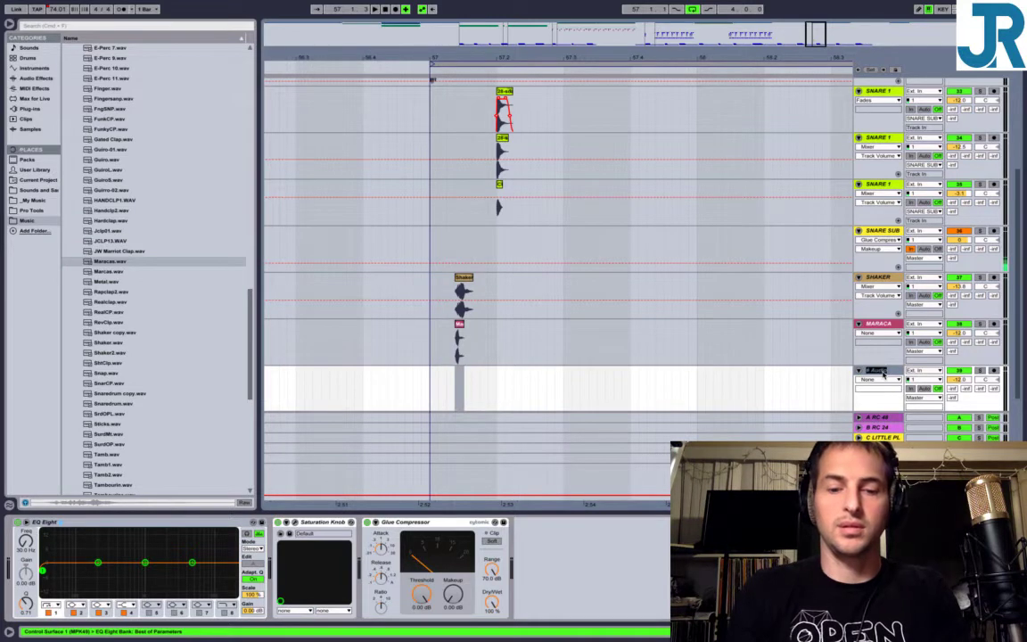
text(AT CLOSED)
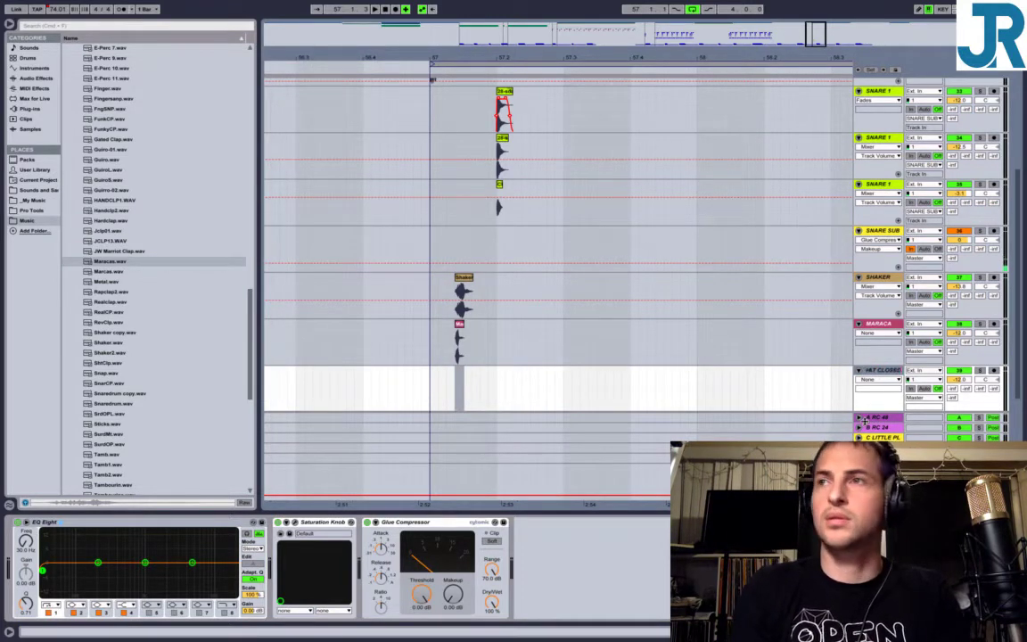
key(Return)
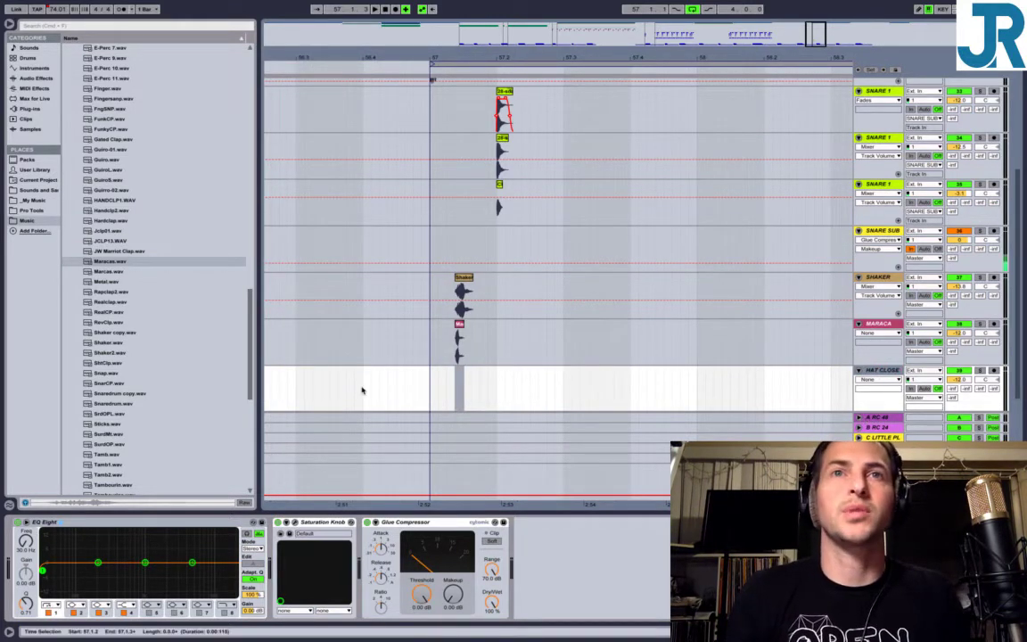
Audition the E-Perc and finger samples in the Percussion folder, looking for a closed hi-hat sound.
scroll(115, 189, up, 5)
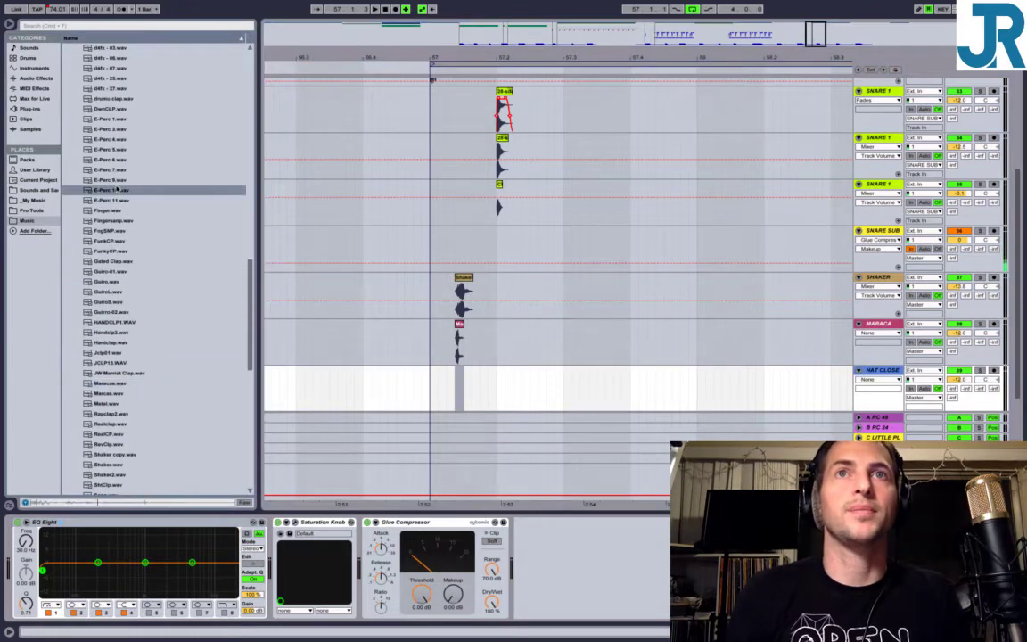
click(113, 129)
scroll(116, 196, up, 4)
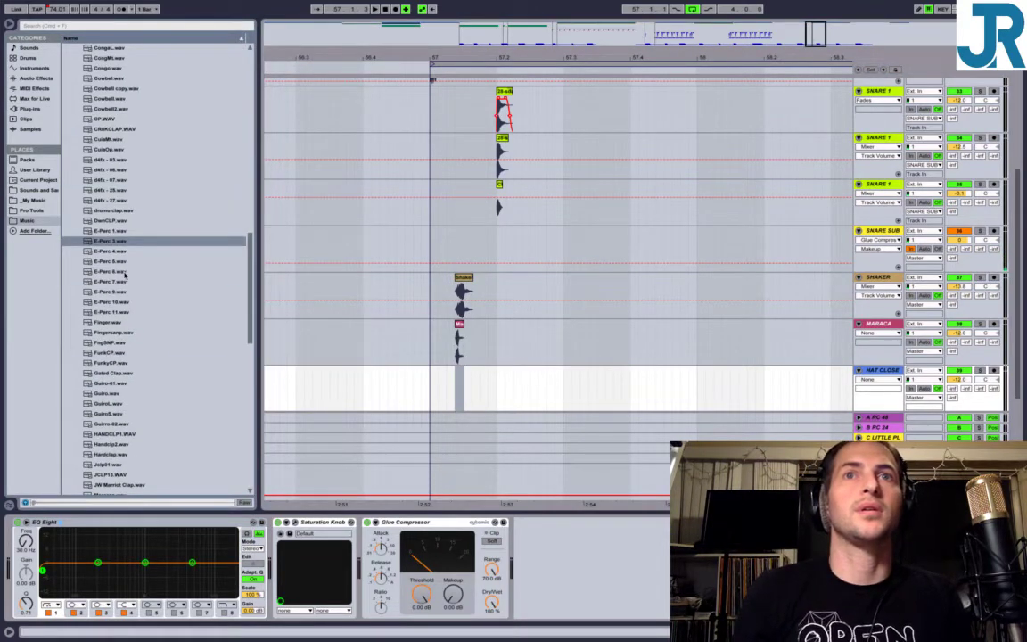
key(Down)
key(Down)
key(Down)
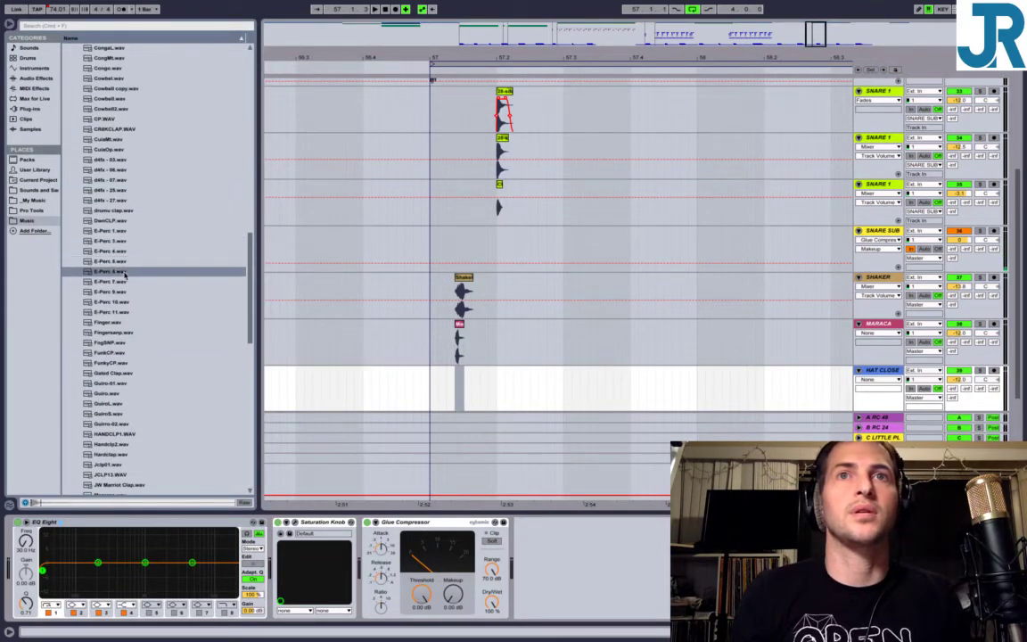
key(Down)
key(Down)
key(Down)
key(Down)
key(Down)
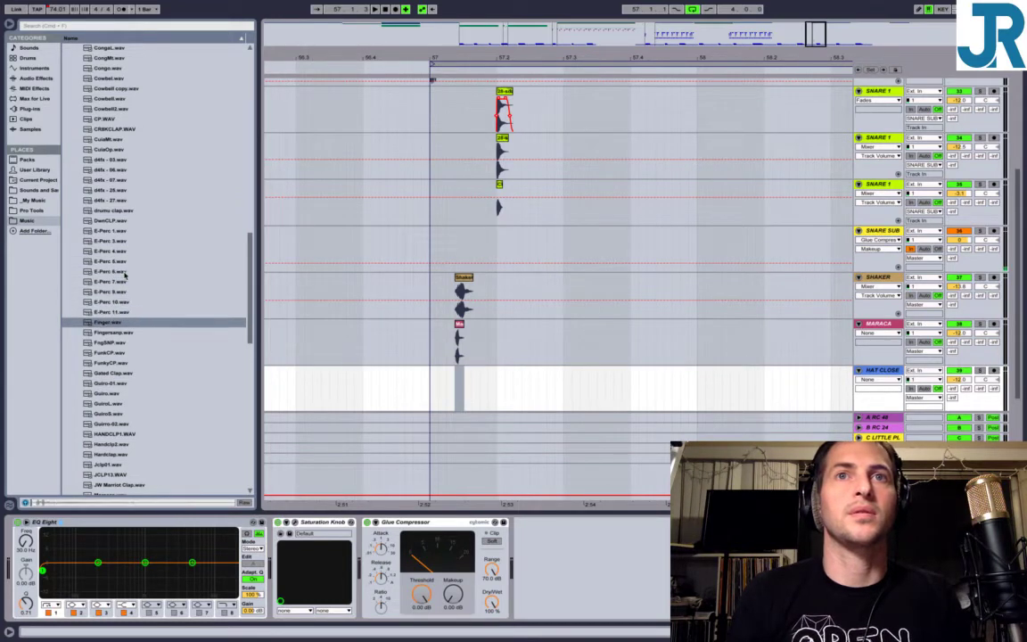
key(Down)
key(Down)
scroll(120, 263, up, 15)
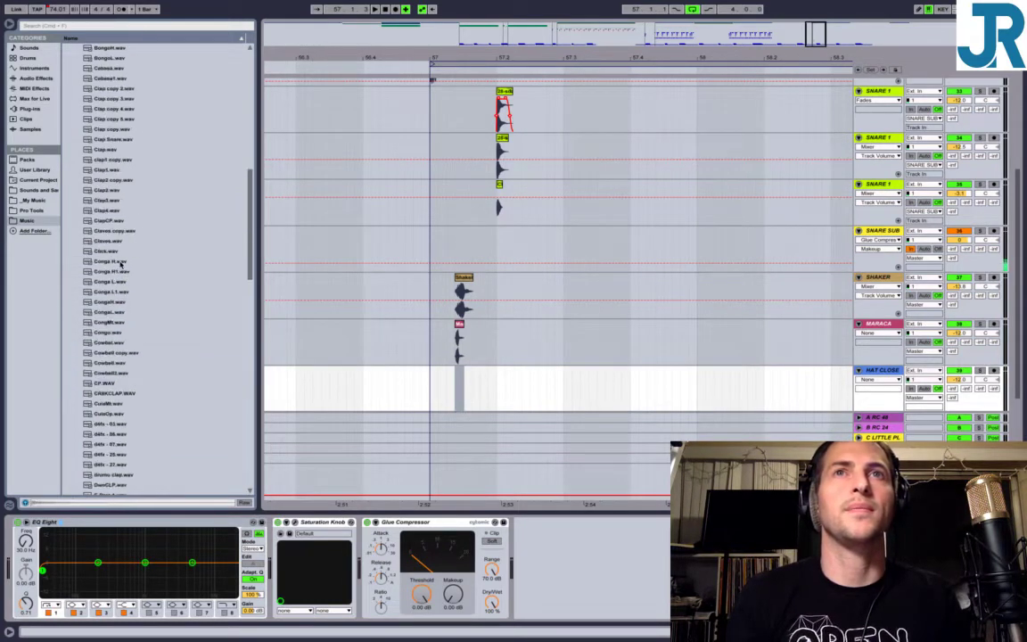
scroll(114, 260, up, 3)
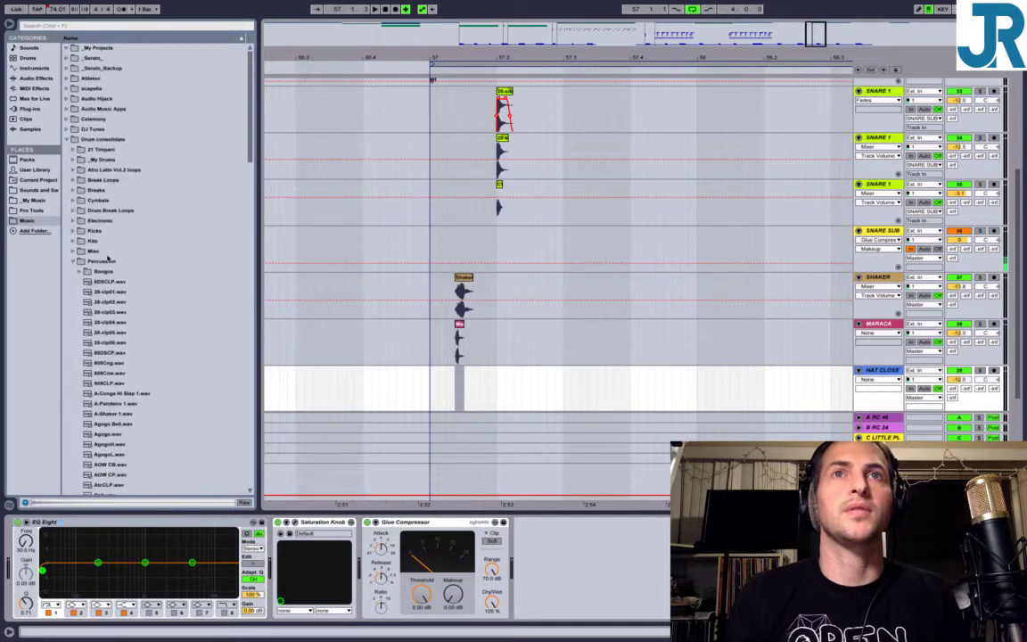
Collapse the Percussion folder and expand the Yamaha RM 50 kit inside the Drums folder.
click(74, 261)
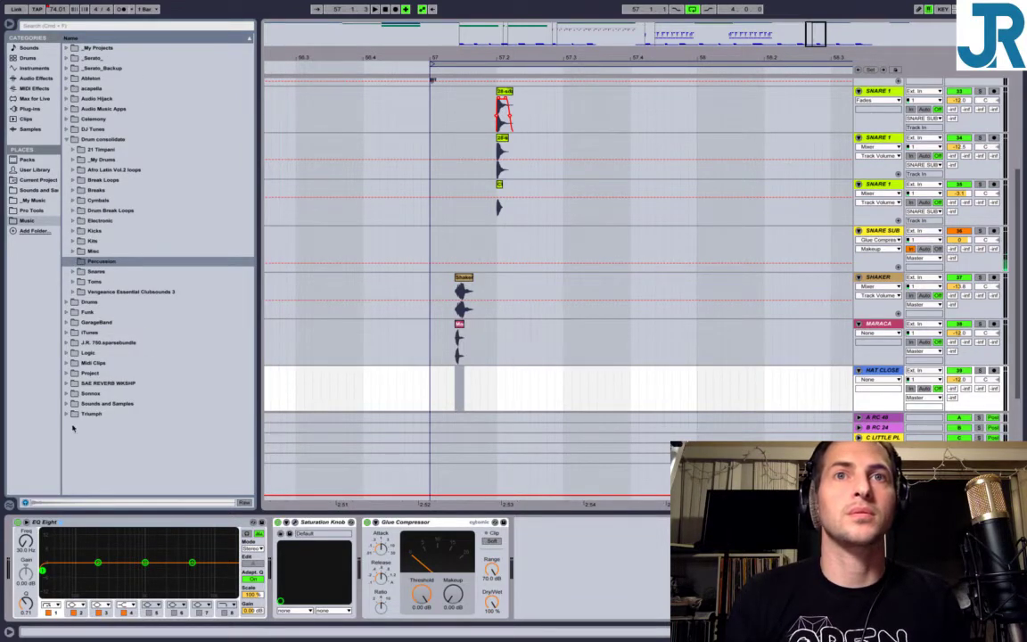
click(65, 302)
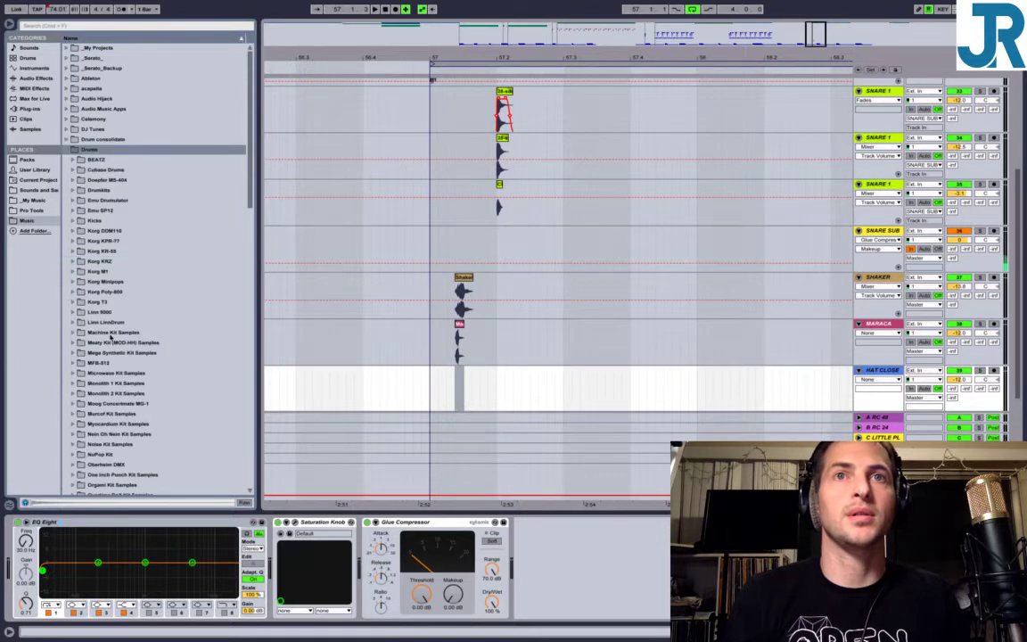
scroll(112, 337, down, 7)
scroll(111, 342, down, 20)
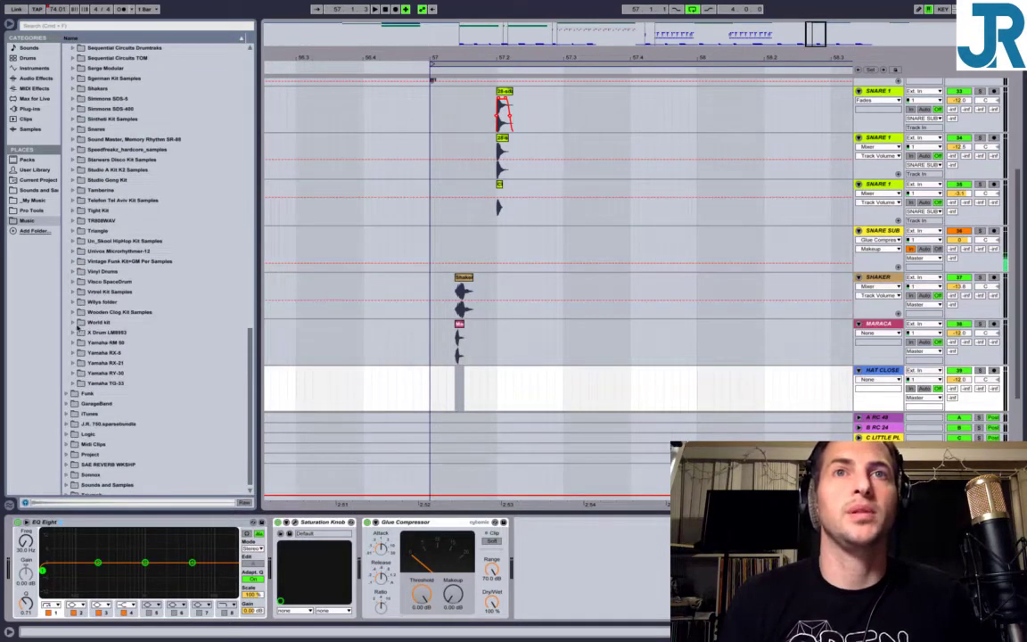
click(74, 322)
click(74, 324)
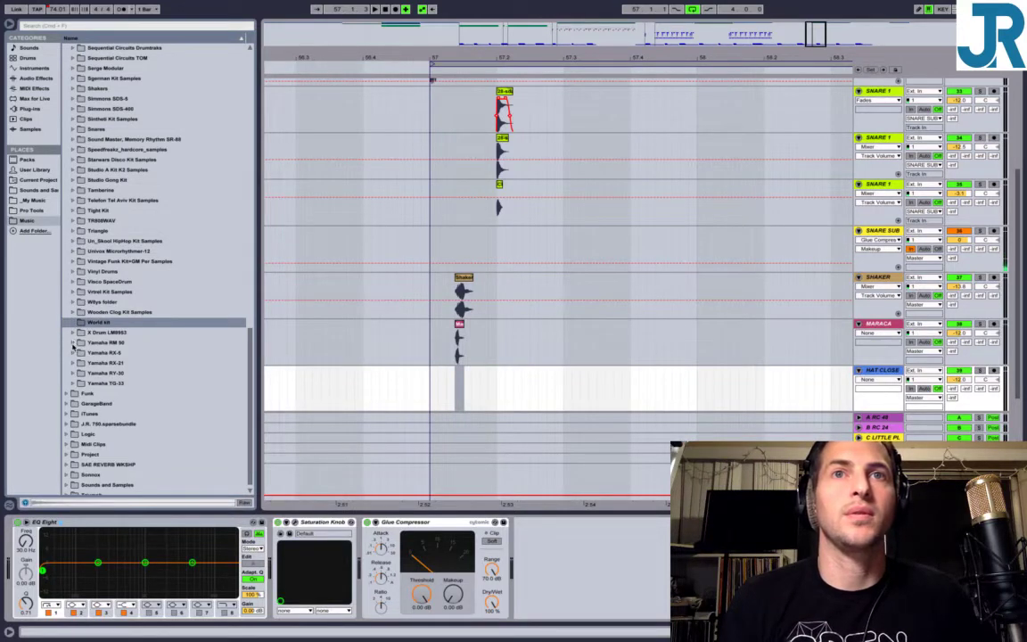
click(74, 344)
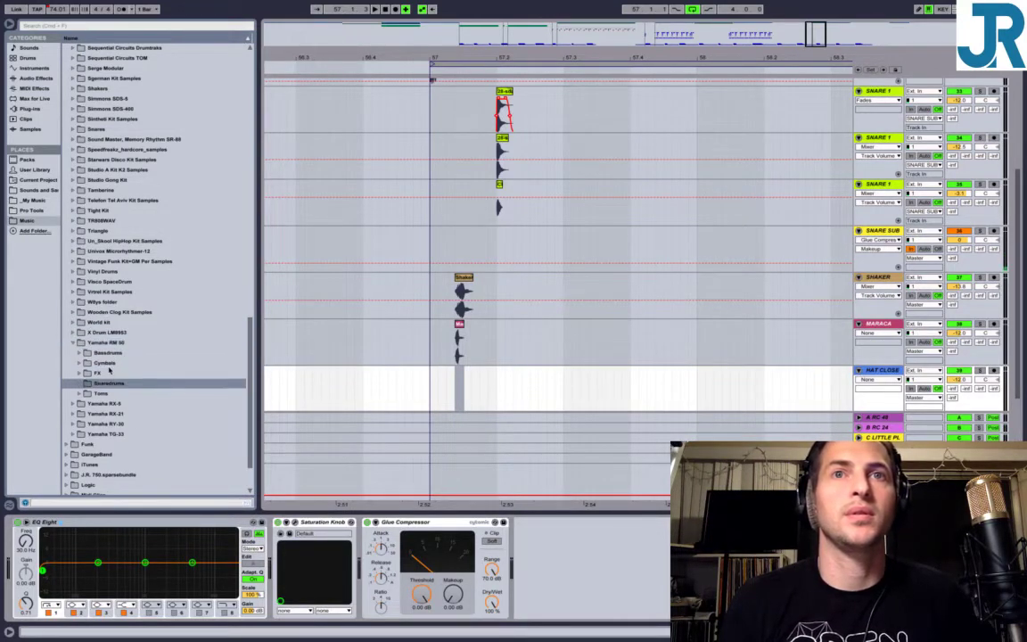
Audition the Yamaha RM 50 Cymbals samples and place CYMBAL_001.wav on the HAT CLOSED track at 57.1.2, aligned with the Maracas clip.
click(109, 365)
key(Down)
key(Down)
key(Down)
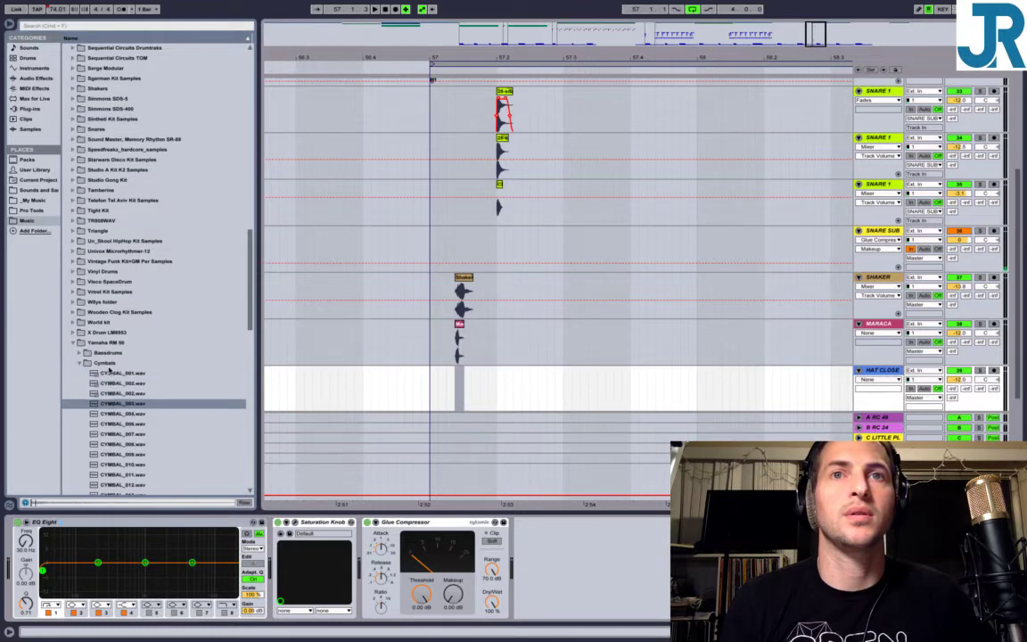
key(Up)
key(Up)
key(Up)
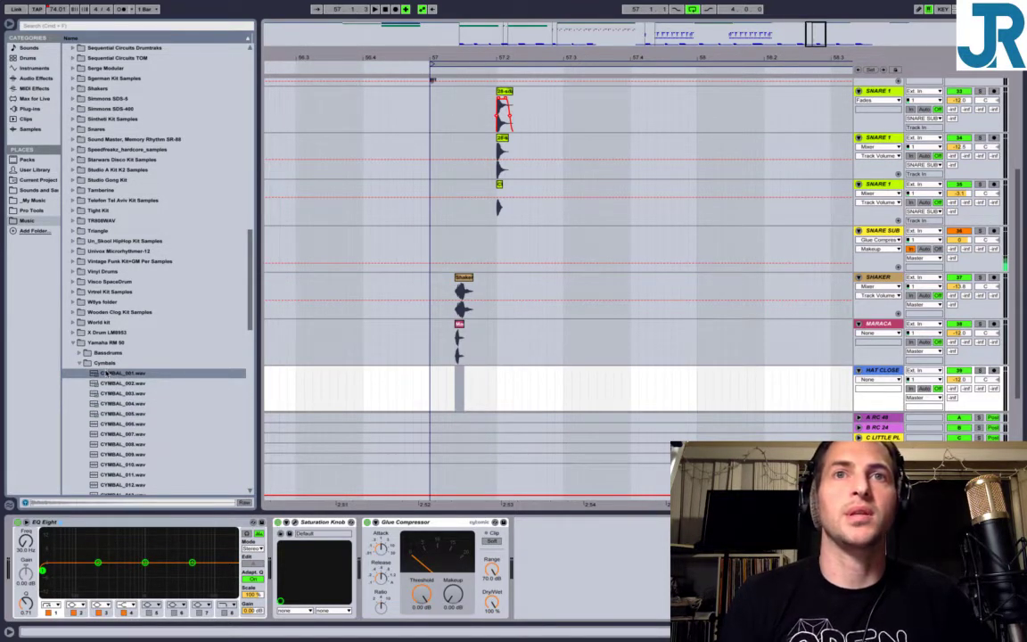
drag(105, 373, 459, 383)
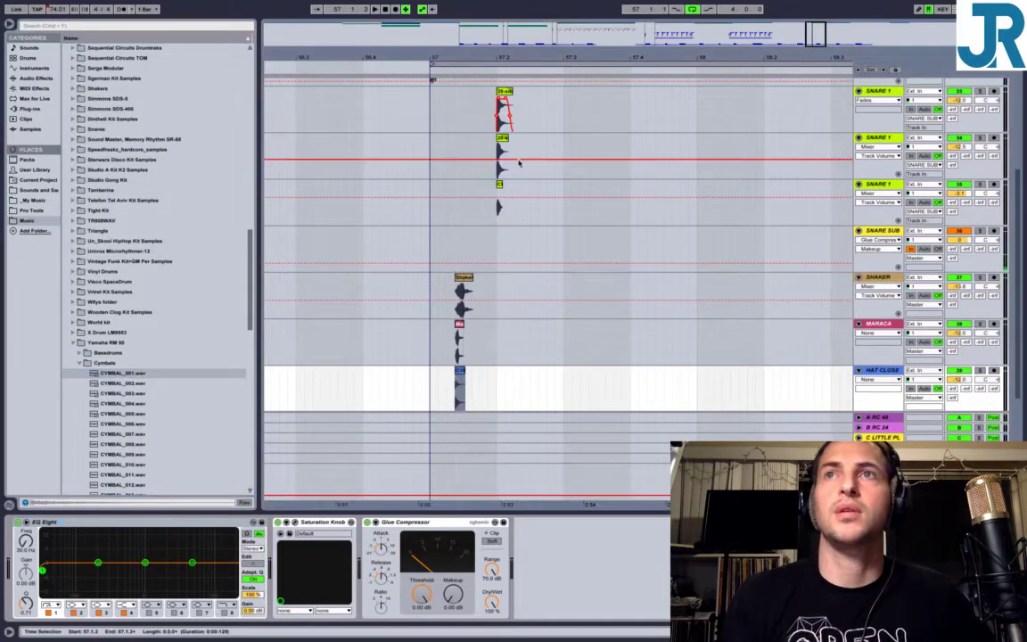
drag(465, 57, 485, 360)
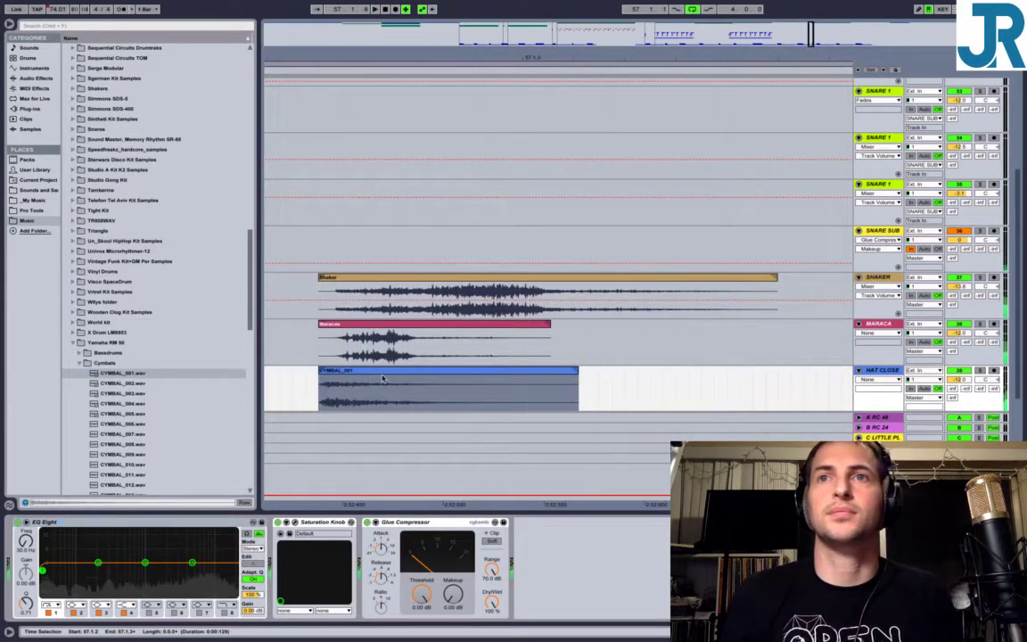
key(space)
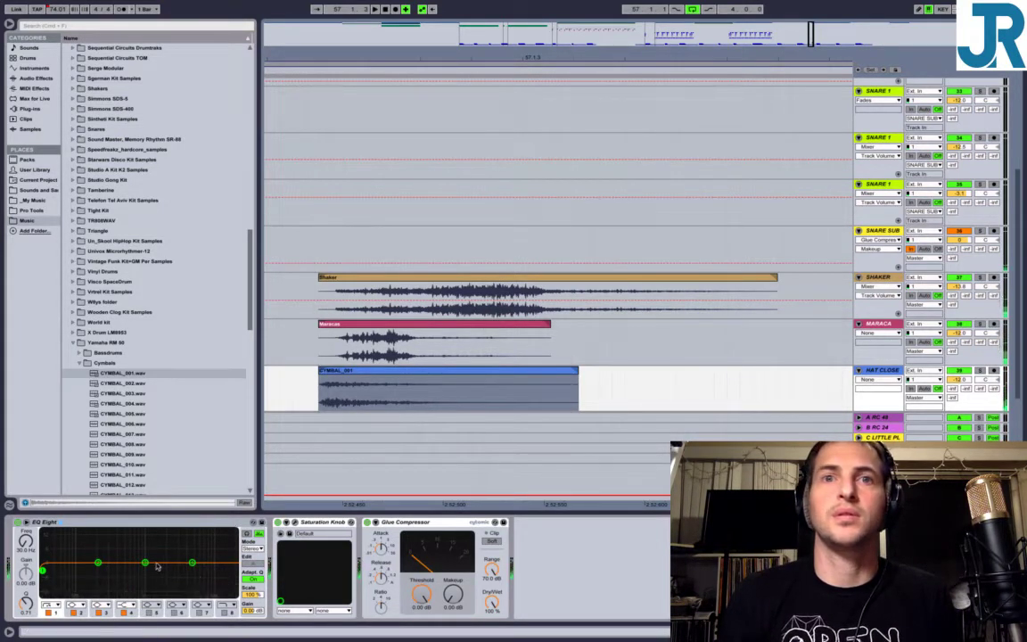
Enable a high cut in the MARACA track's EQ Eight and lower it to about 6.6 kHz during playback.
key(Up)
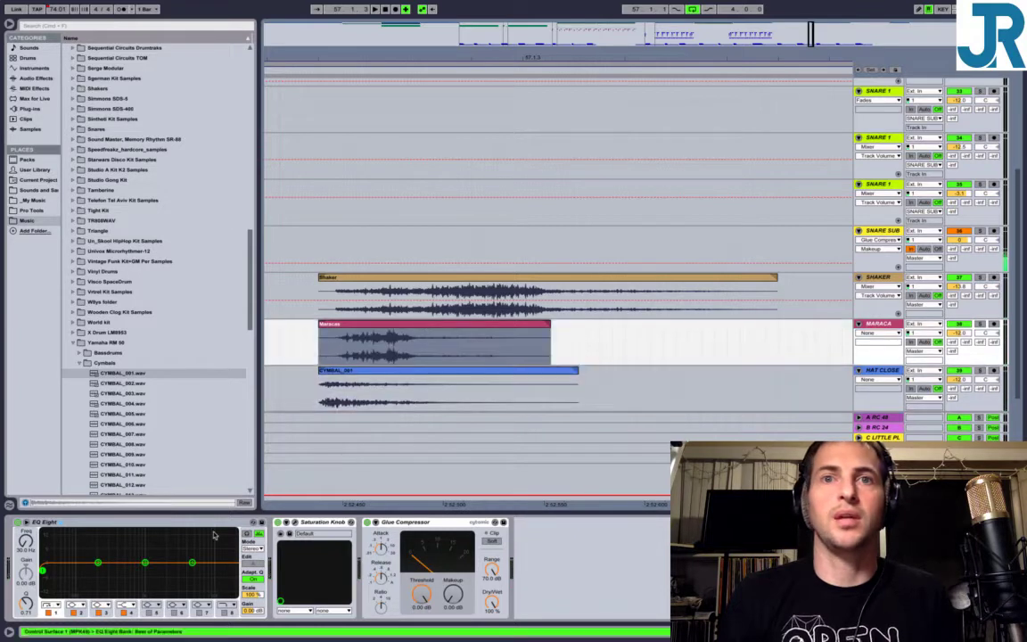
key(space)
click(224, 613)
key(space)
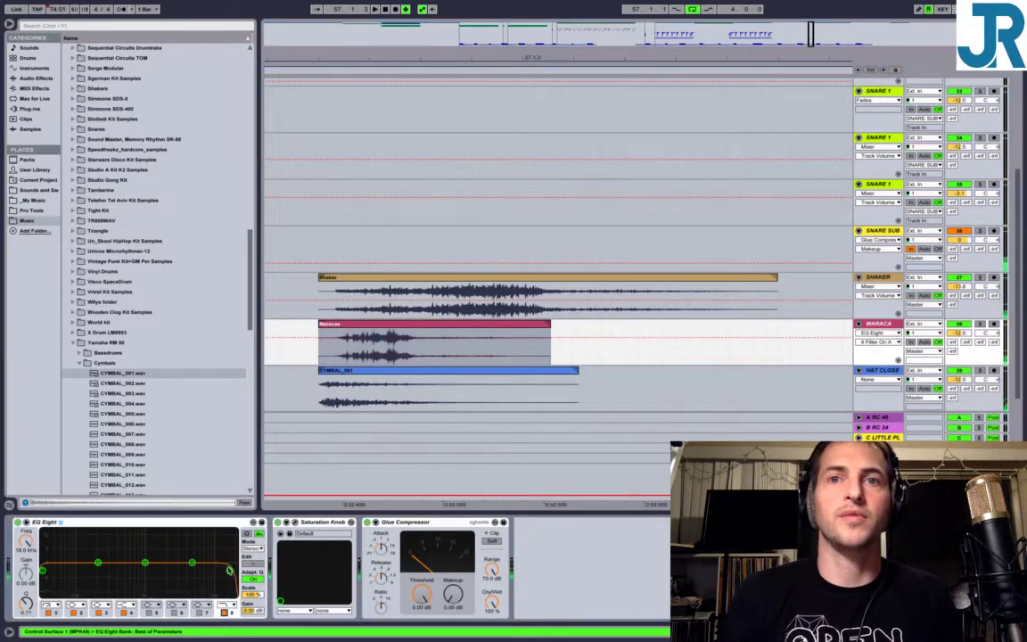
drag(215, 569, 200, 568)
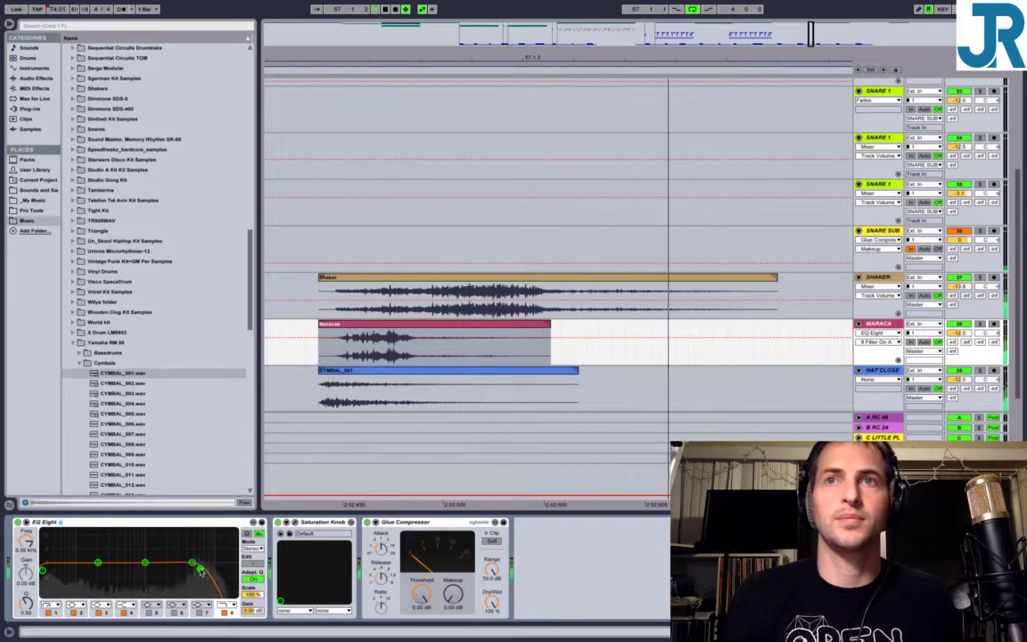
Mute the SHAKER track, then raise MARACA's high cut slightly and set its low cut to 354 Hz.
key(space)
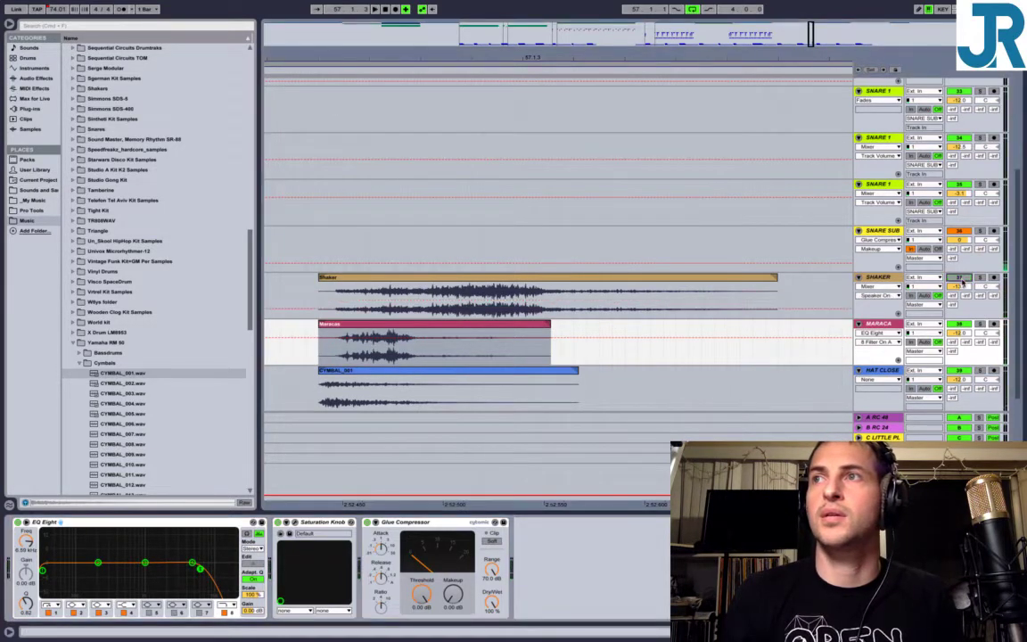
key(space)
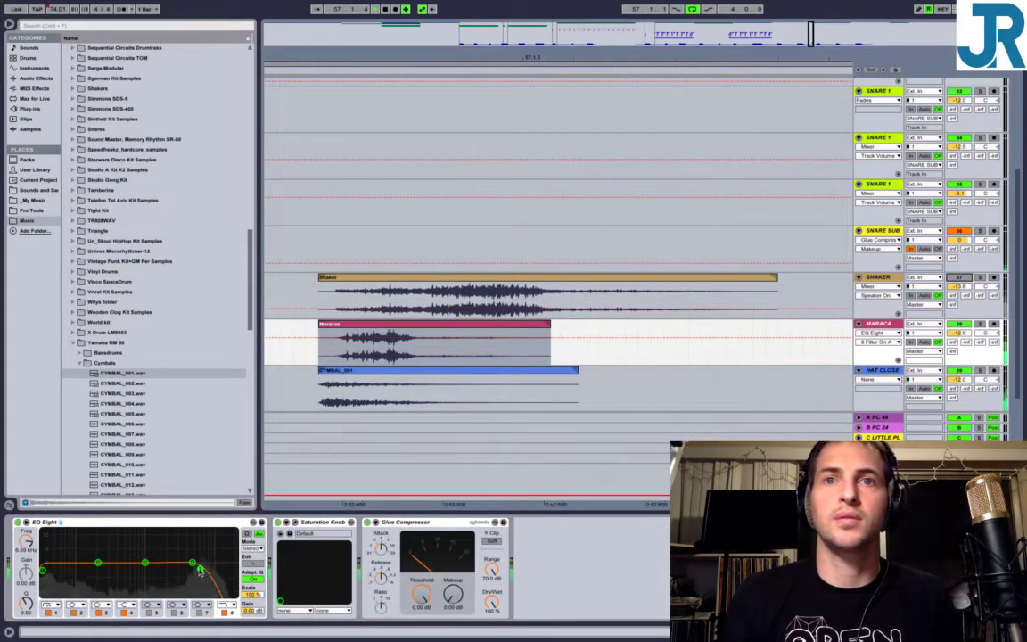
mouse_move(200, 568)
mouse_down()
mouse_move(221, 568)
mouse_move(212, 572)
mouse_up()
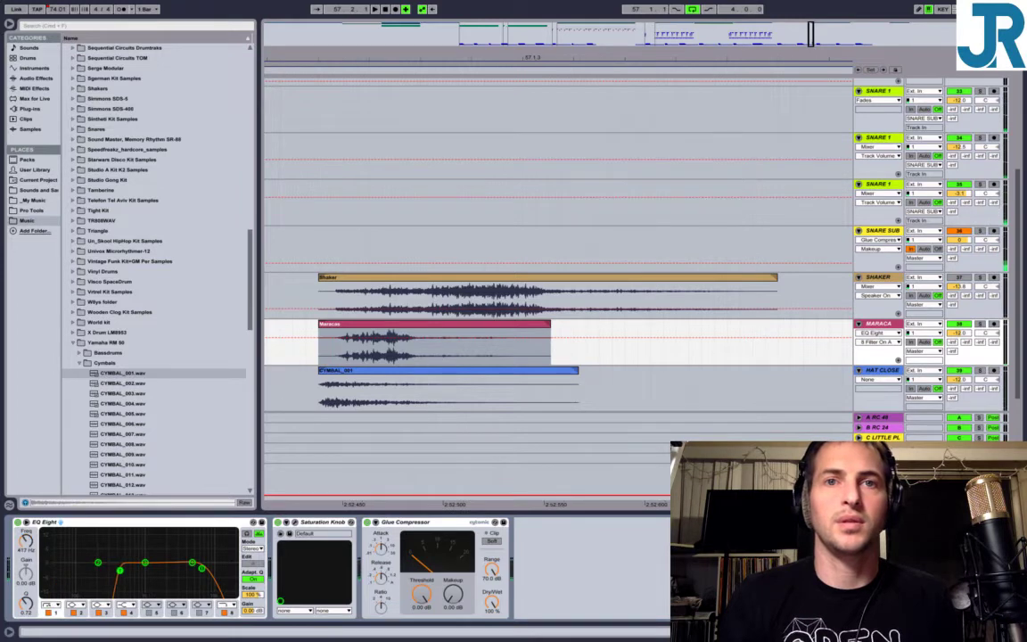
drag(120, 570, 114, 571)
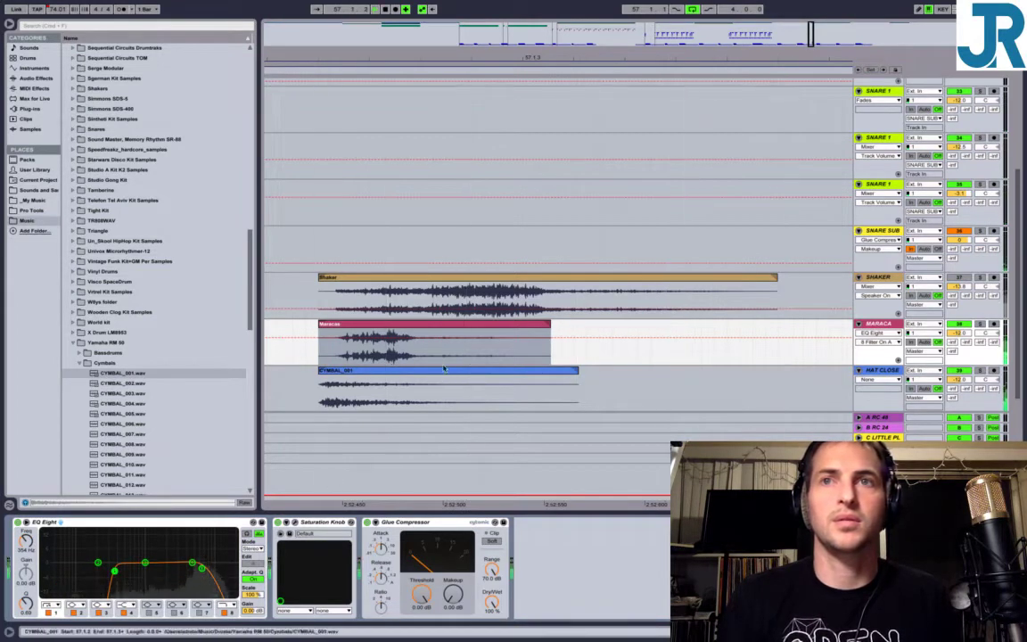
Set the low cut in the HAT CLOSED track's EQ Eight to 137 Hz while listening to the loop.
click(741, 374)
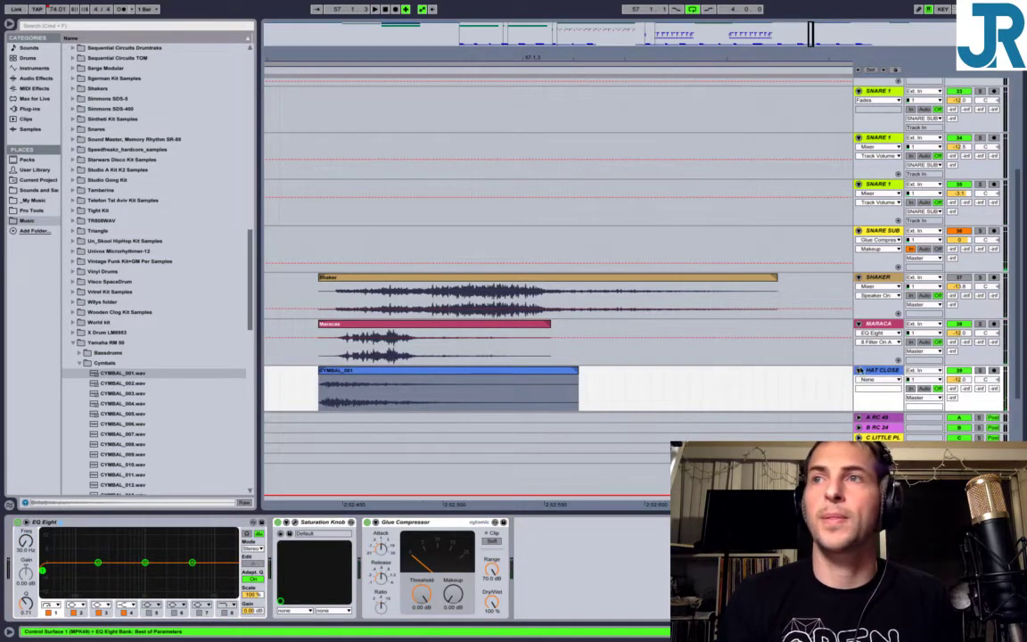
key(space)
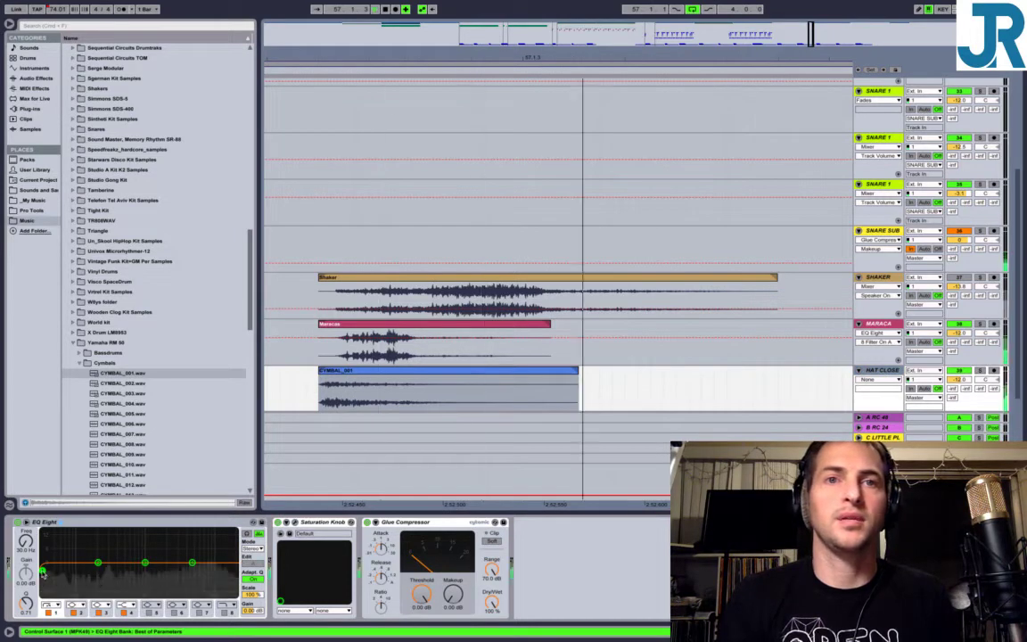
drag(42, 569, 86, 569)
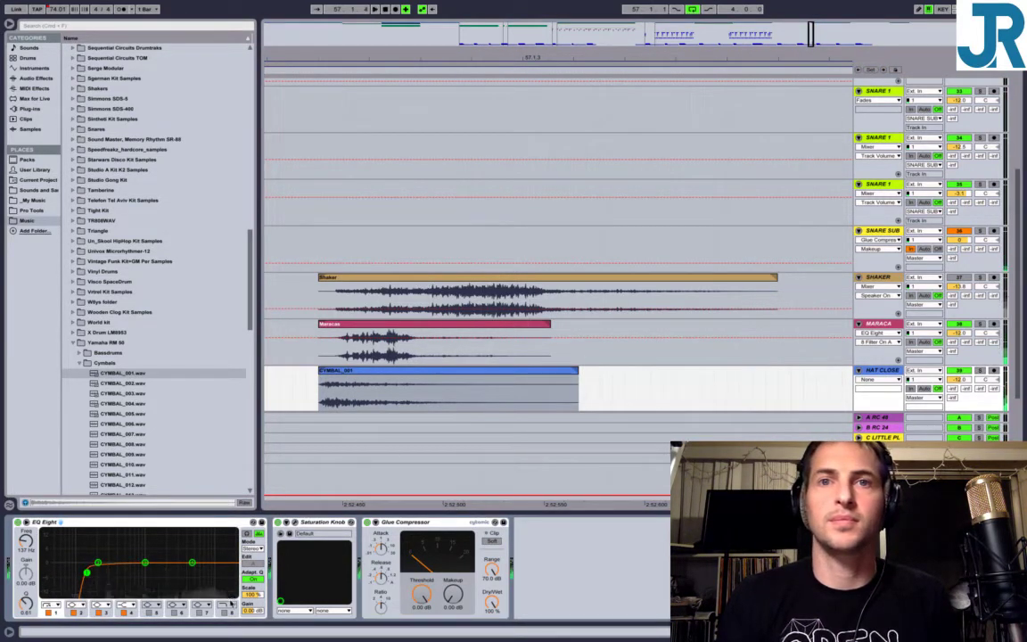
key(space)
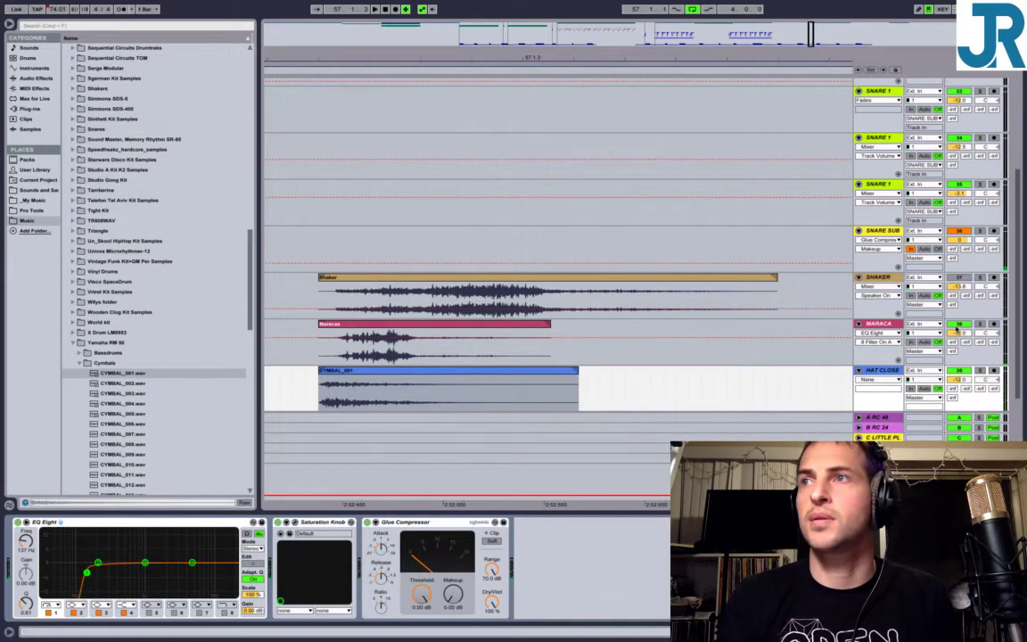
Mute MARACA and enable a high cut at 13.9 kHz in the HAT CLOSED track's EQ Eight while the loop plays.
key(space)
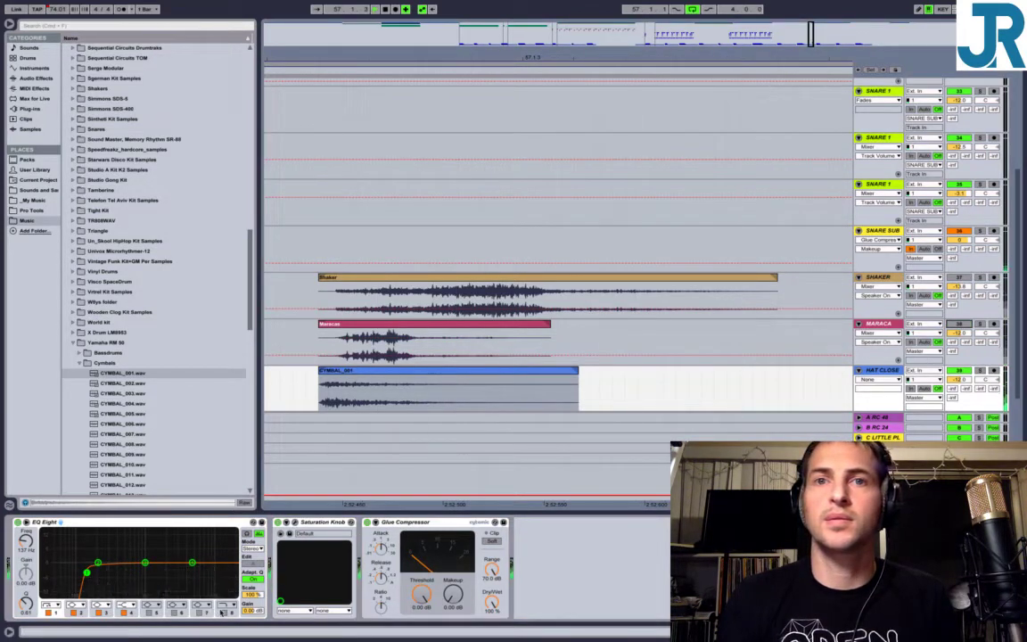
click(223, 612)
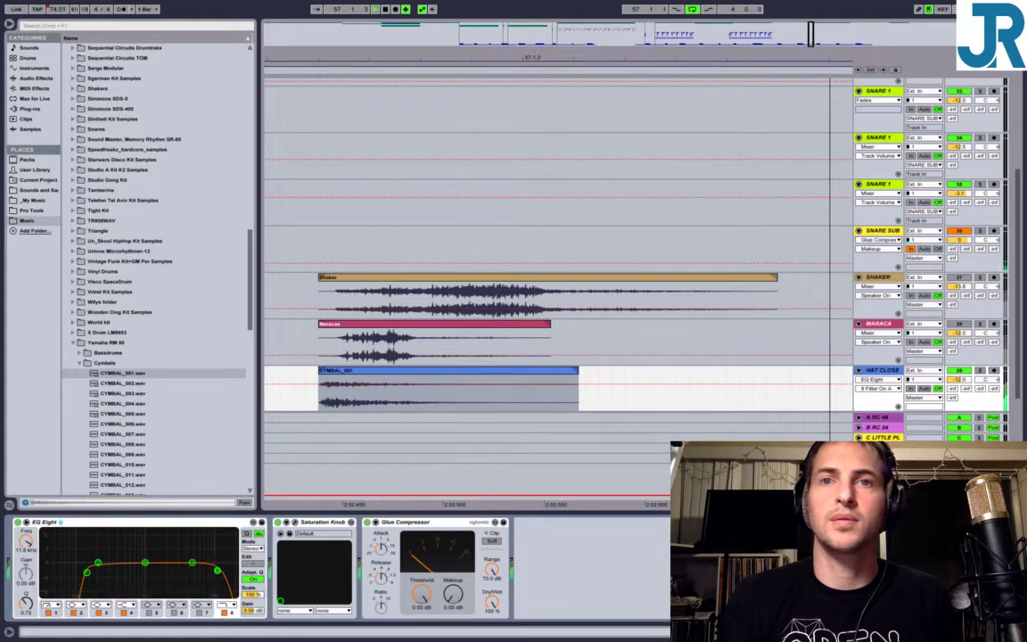
drag(216, 570, 210, 568)
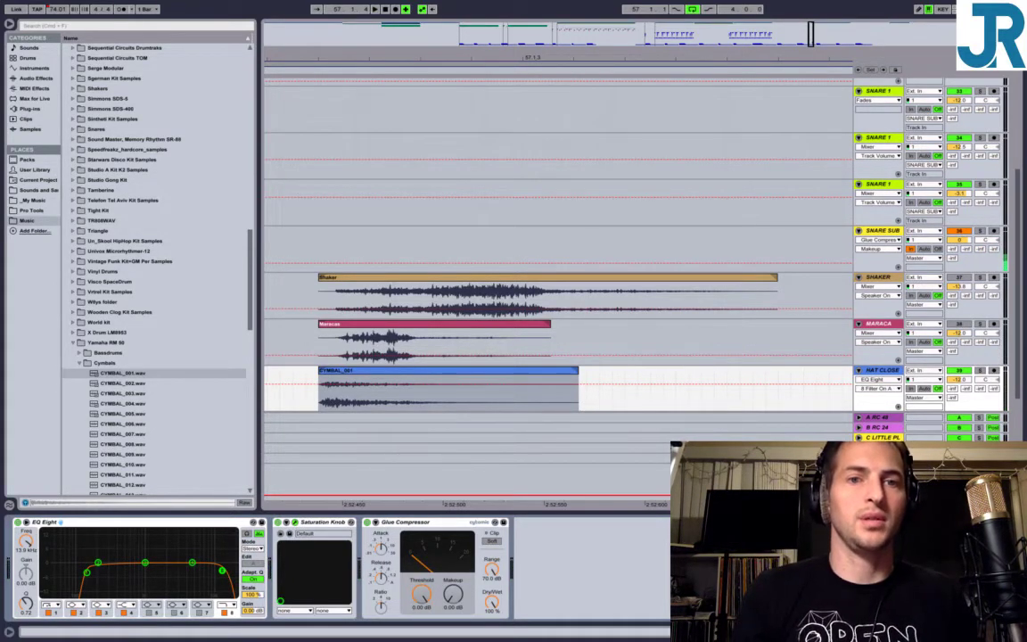
drag(0, 16, 161, 168)
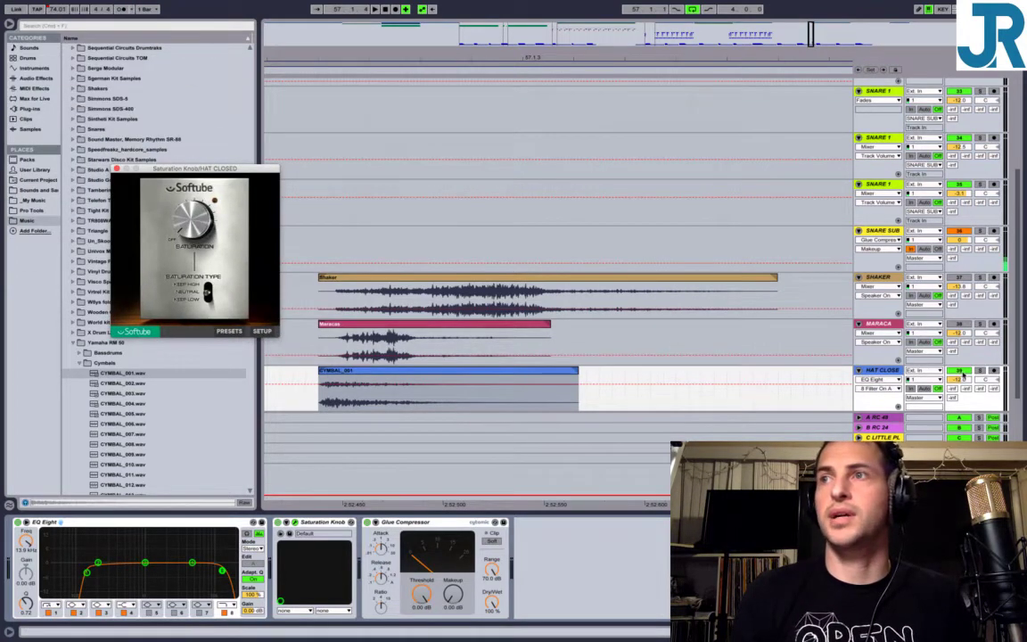
Set the HAT CLOSED track's volume to -5 dB.
click(964, 383)
text(-)
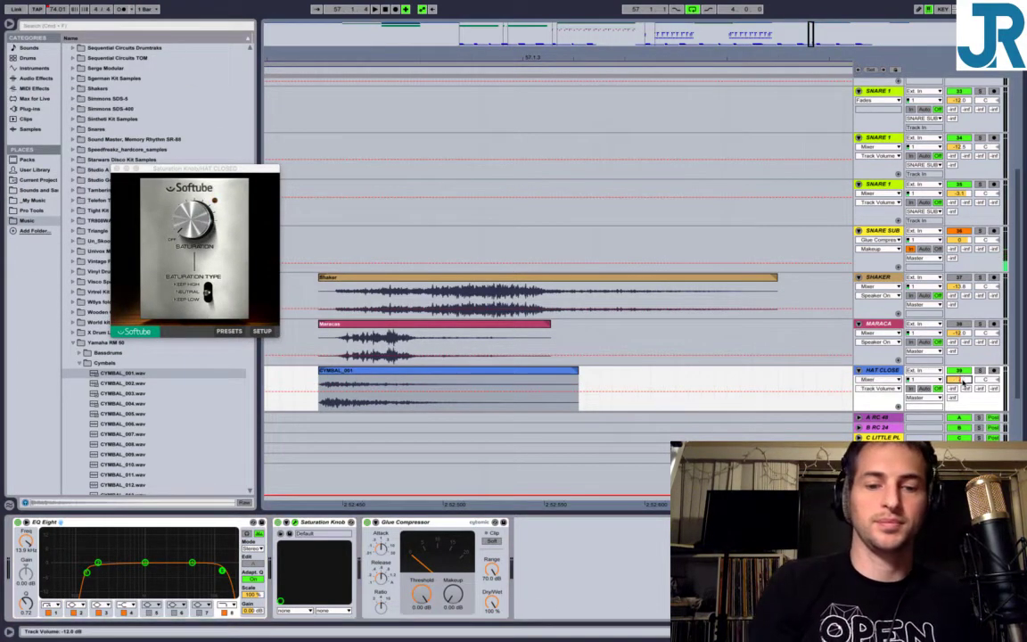
text(5)
key(Return)
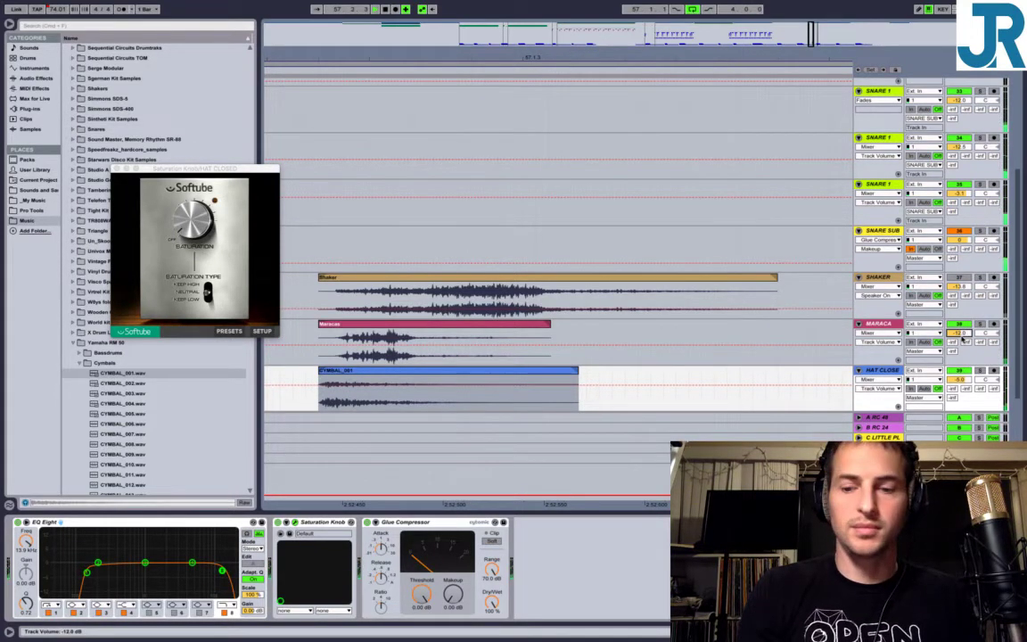
Balance the MARACA track at -9 dB and the SHAKER track at about -21.2 dB, with both tracks unmuted.
click(961, 336)
text(-6)
key(Return)
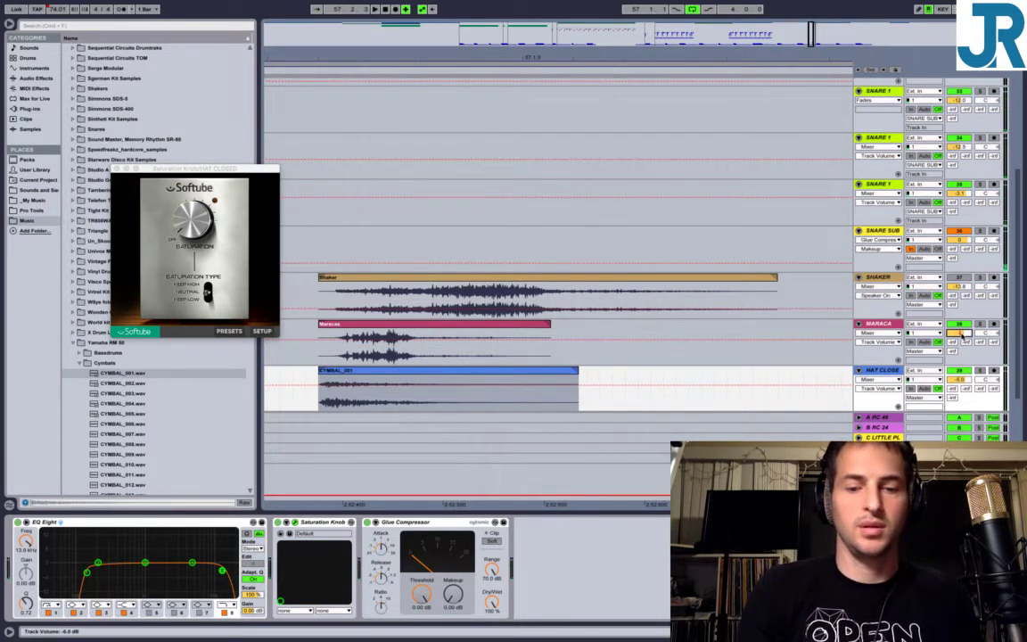
text(-9)
key(Return)
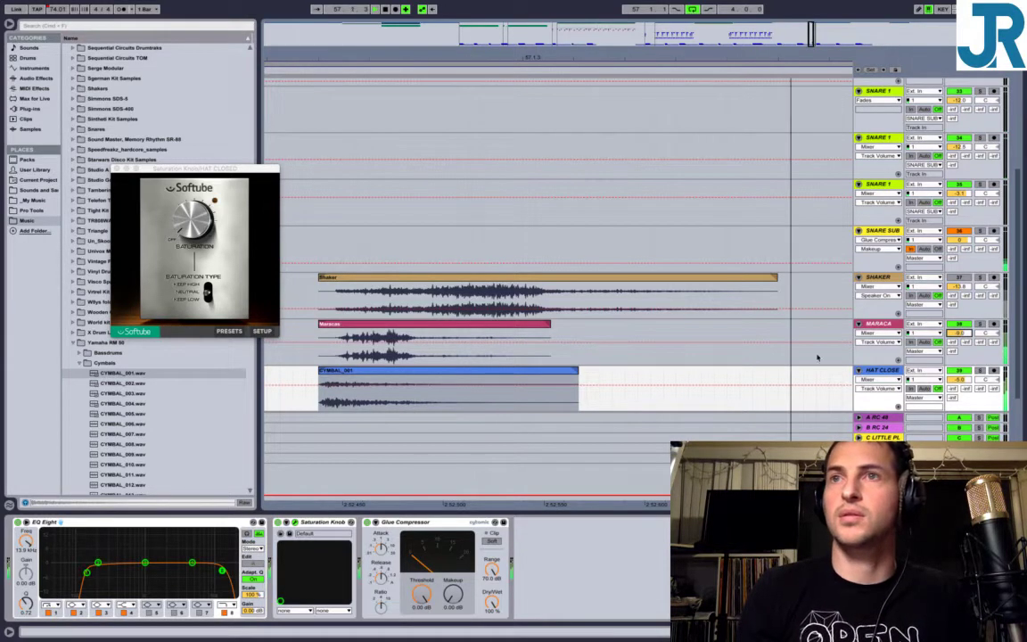
key(space)
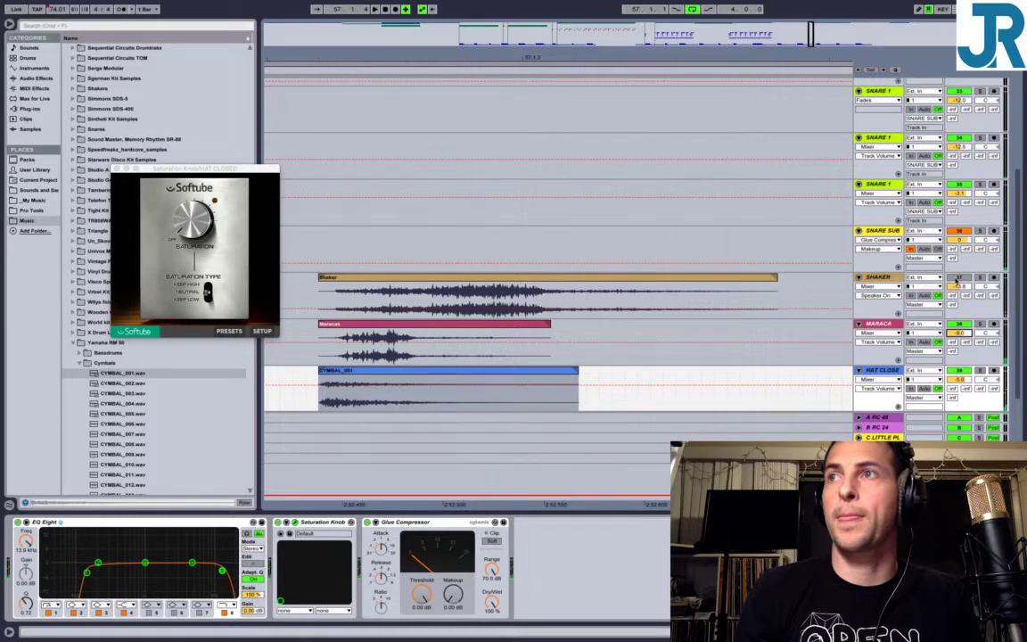
click(918, 305)
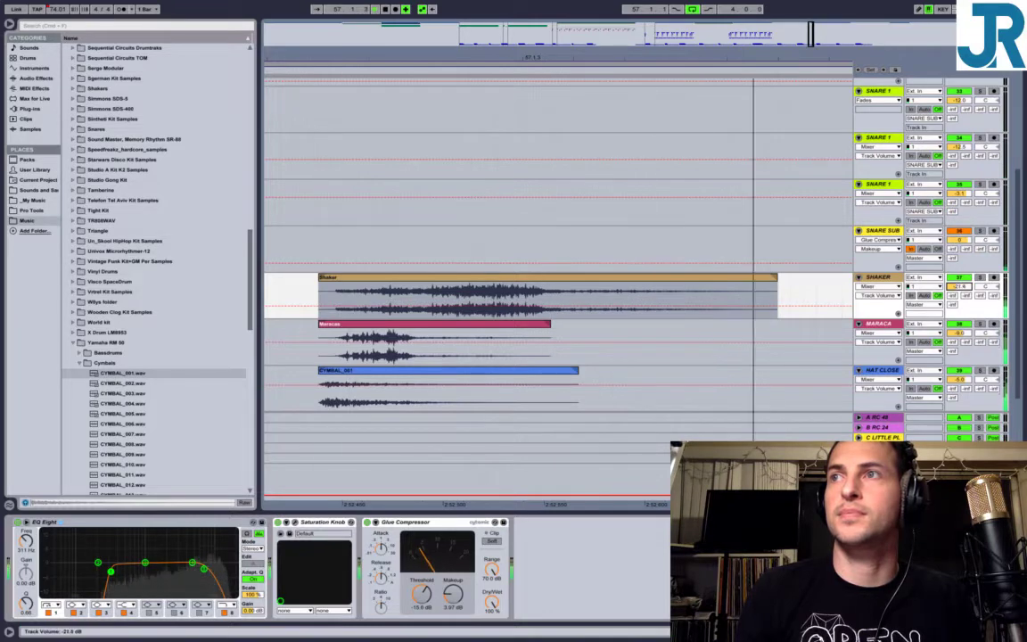
Select the Shaker, Maracas and CYMBAL_001 clips and add a track named HAT SUB 4 below HAT CLOSED.
click(450, 325)
shift+click(452, 371)
shift+click(477, 277)
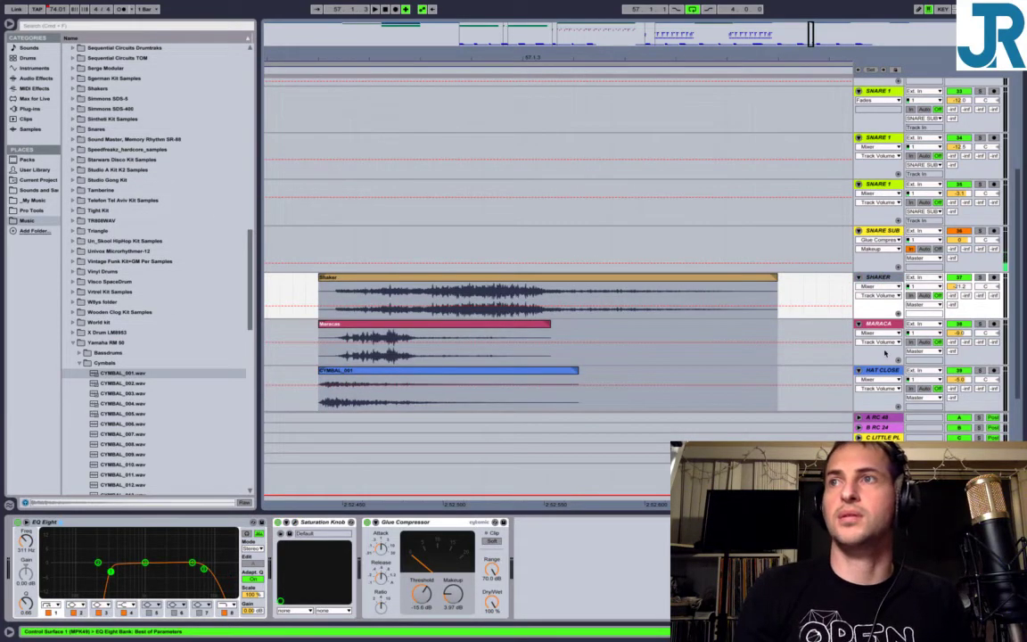
click(883, 371)
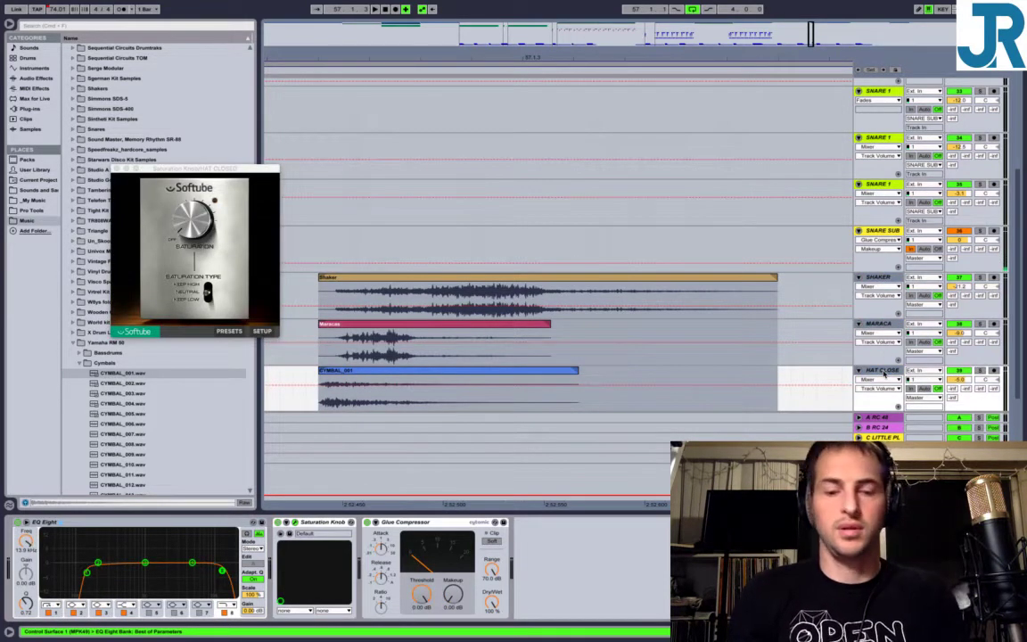
scroll(885, 371, down, 2)
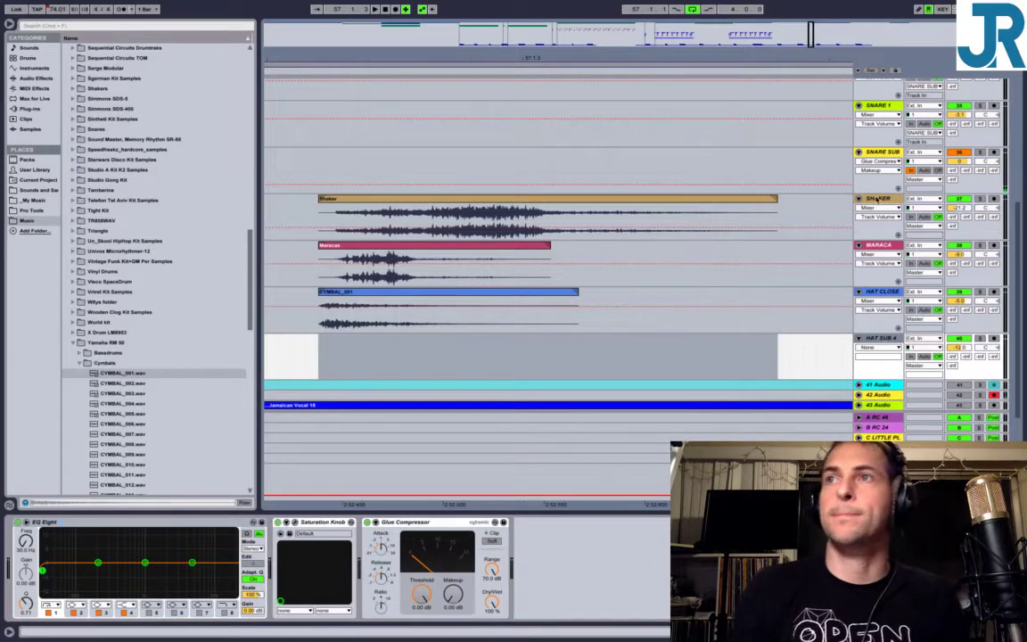
Select all tracks from KICK 1 through HAT CLOSED and set their audio input to No Input.
click(878, 198)
click(880, 292)
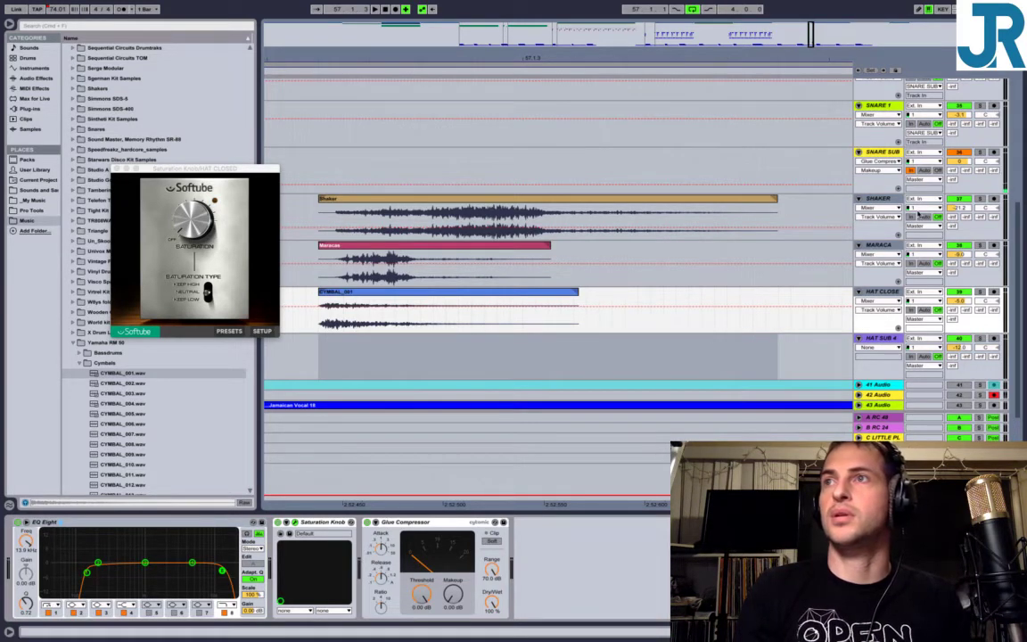
scroll(877, 291, up, 6)
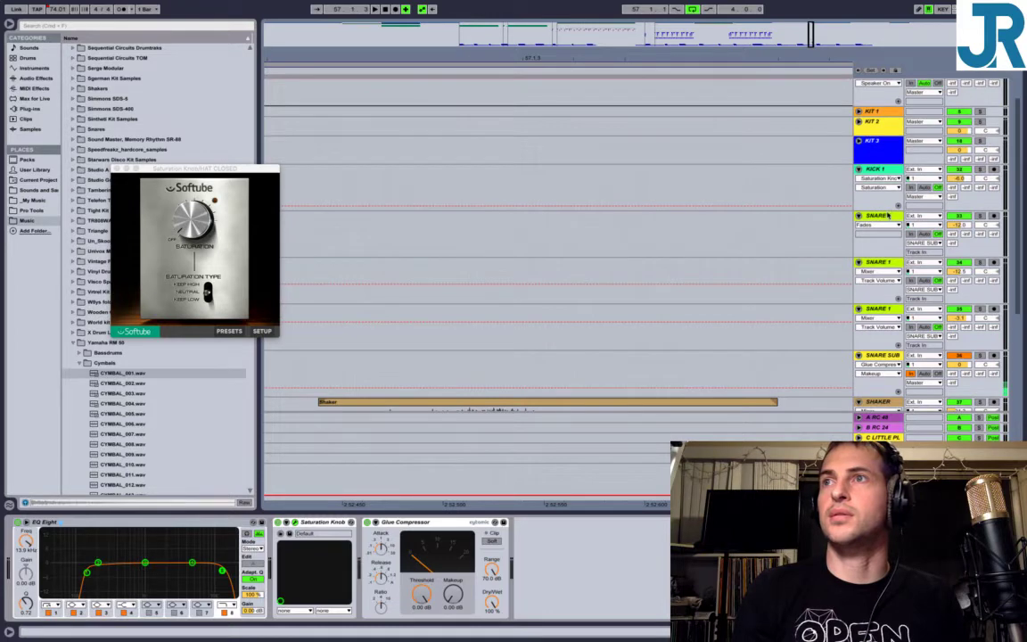
click(913, 187)
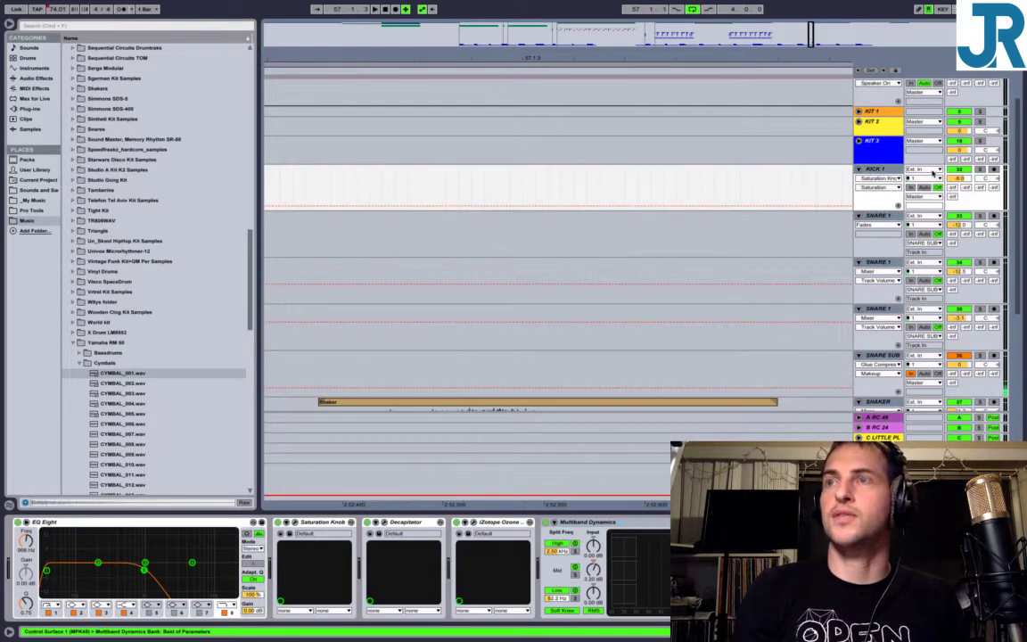
click(940, 170)
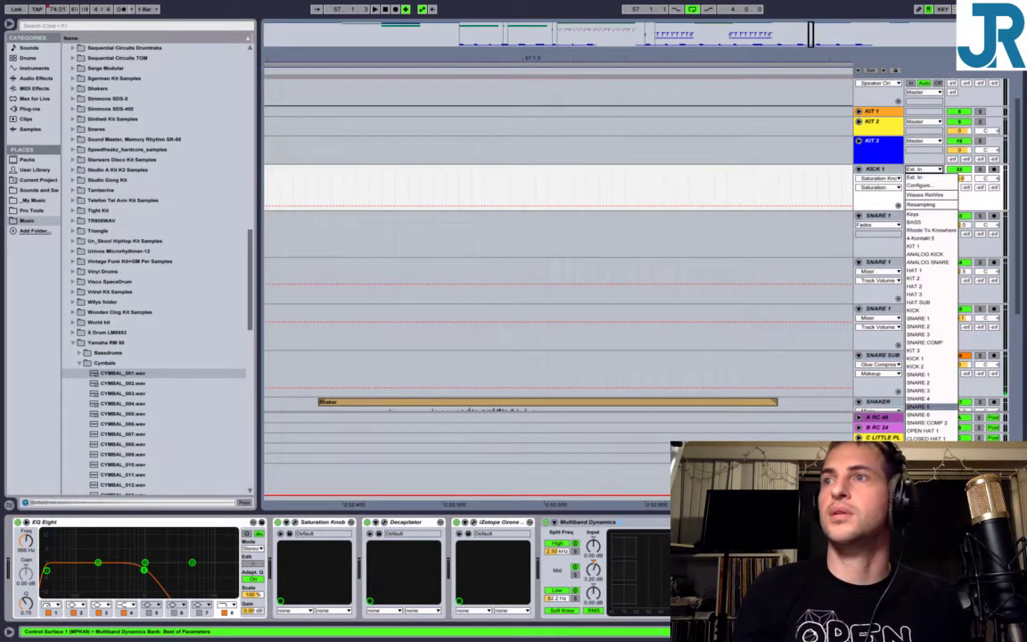
click(923, 534)
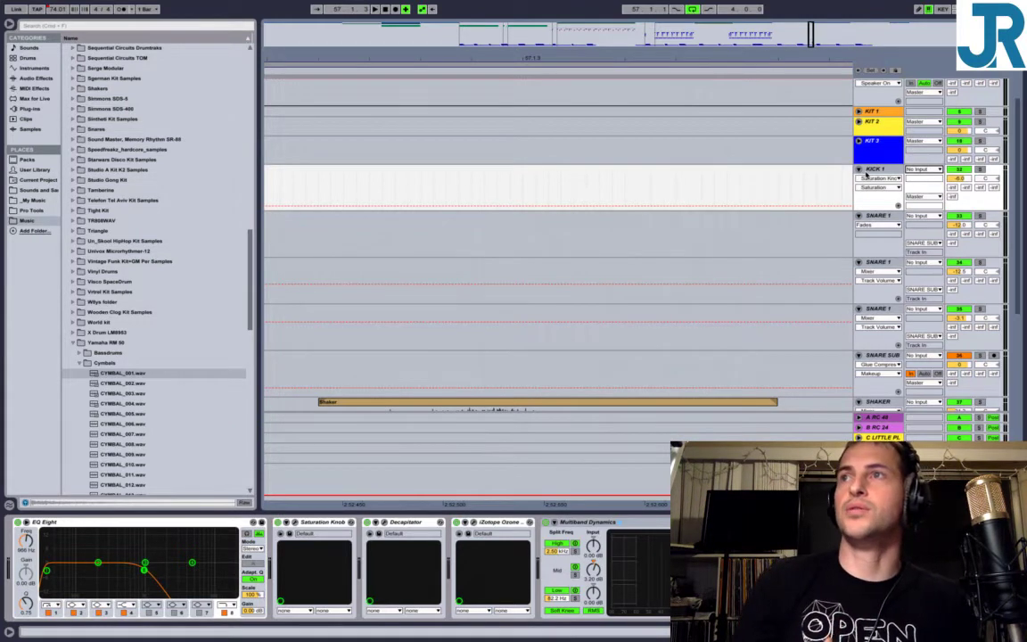
Set the HAT SUB 4 track's audio input to No Input, keeping the drum tracks unfolded.
alt+click(858, 170)
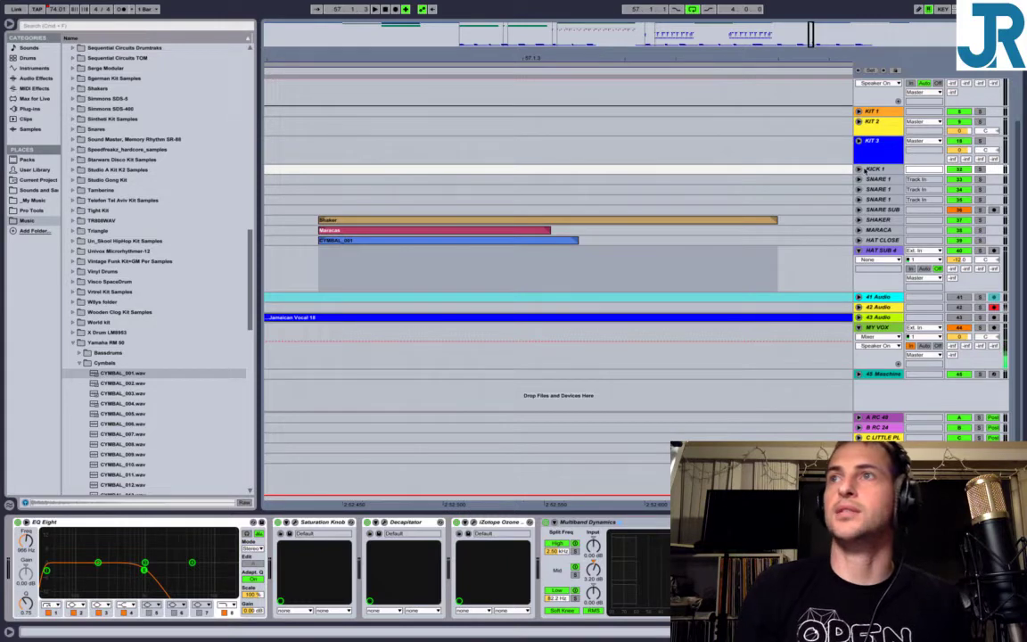
alt+click(859, 170)
scroll(872, 229, down, 5)
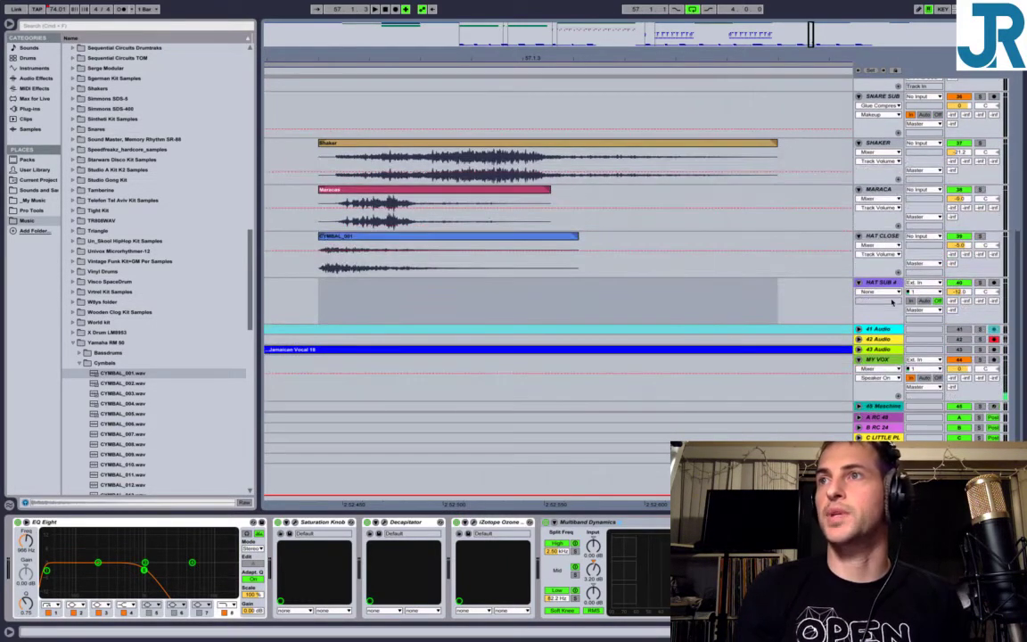
click(882, 283)
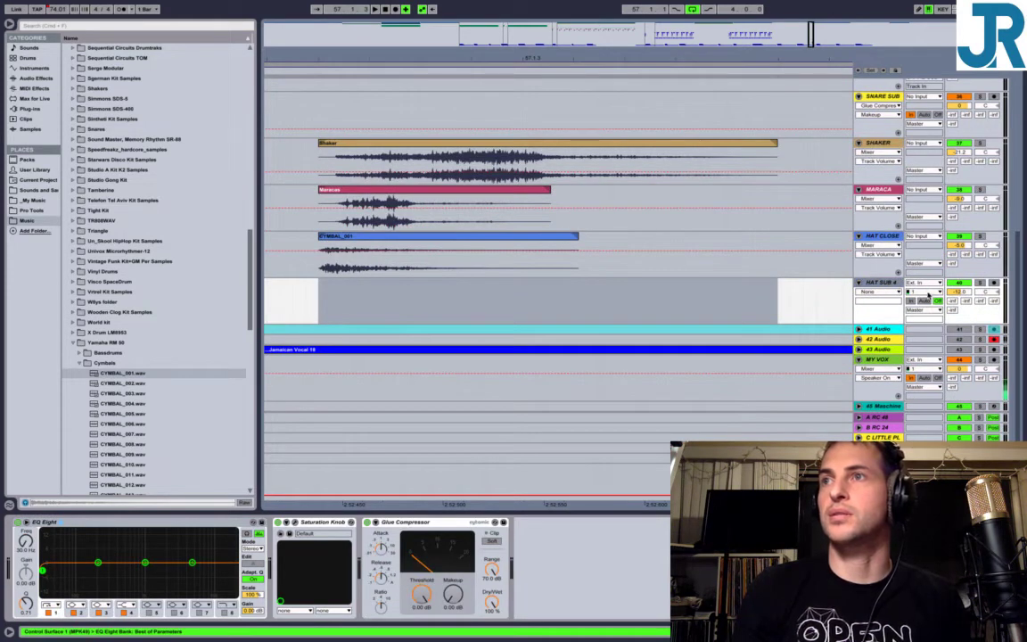
click(919, 283)
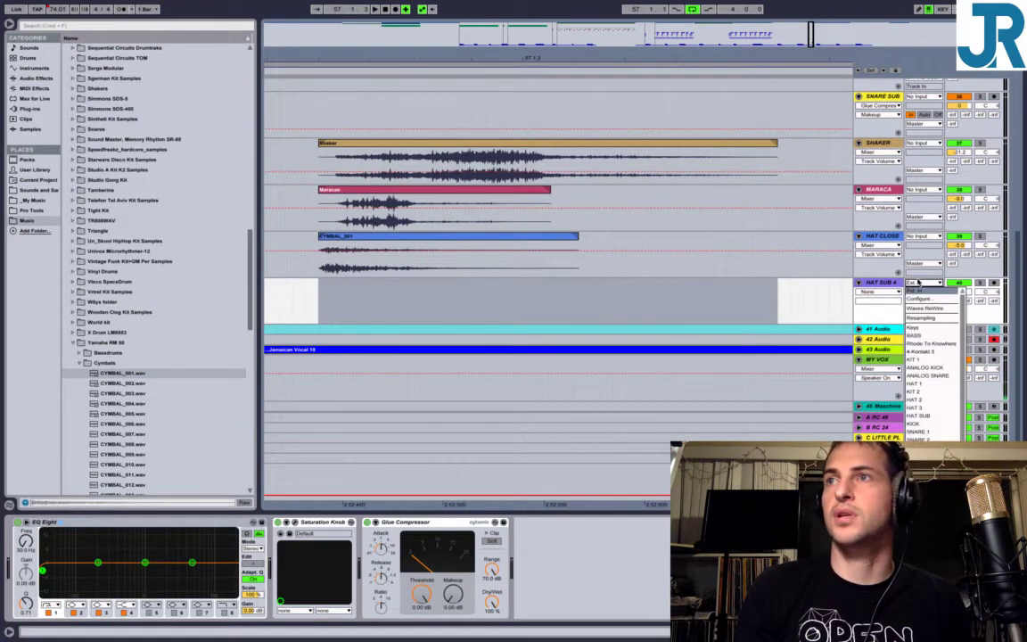
scroll(932, 365, down, 4)
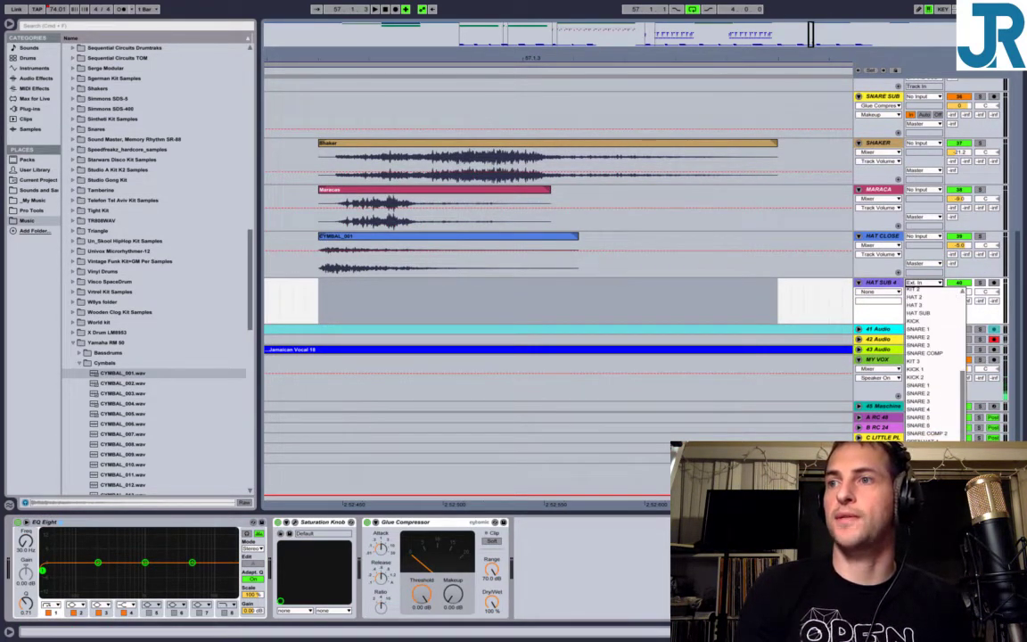
click(927, 481)
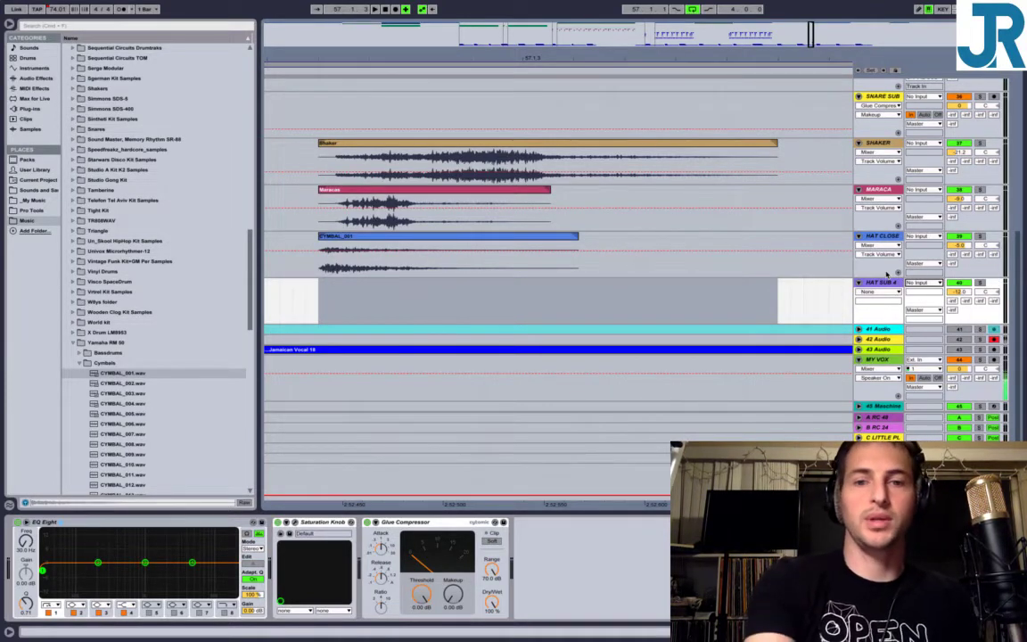
Select the CYMBAL_001 clip on HAT CLOSED and play the loop to check the layered hat sounds.
click(435, 239)
key(space)
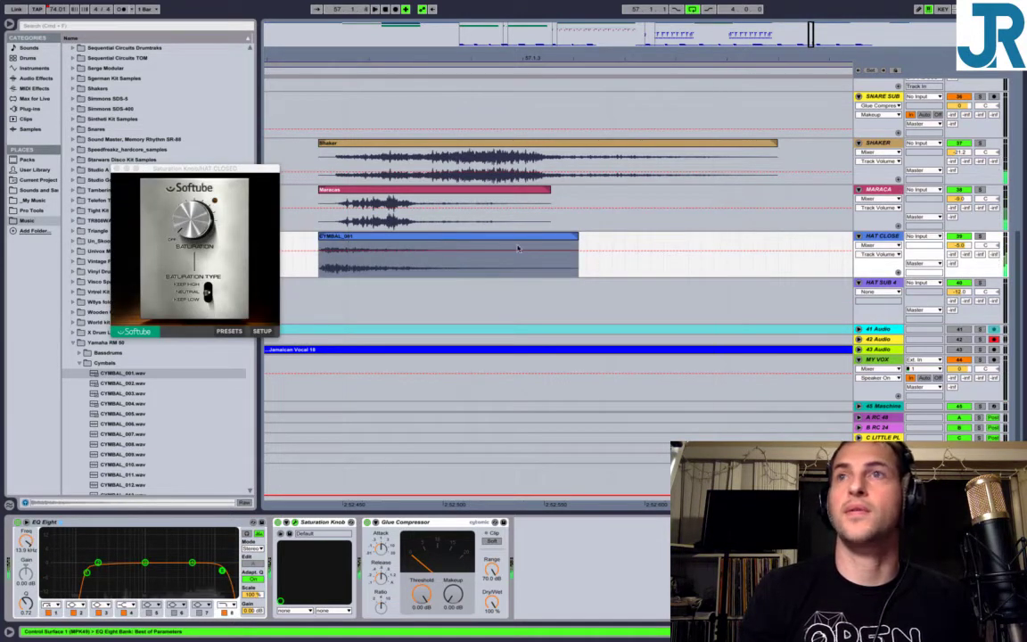
Close the Saturation Knob window and audition the layered shaker, maraca and cymbal clips.
click(116, 168)
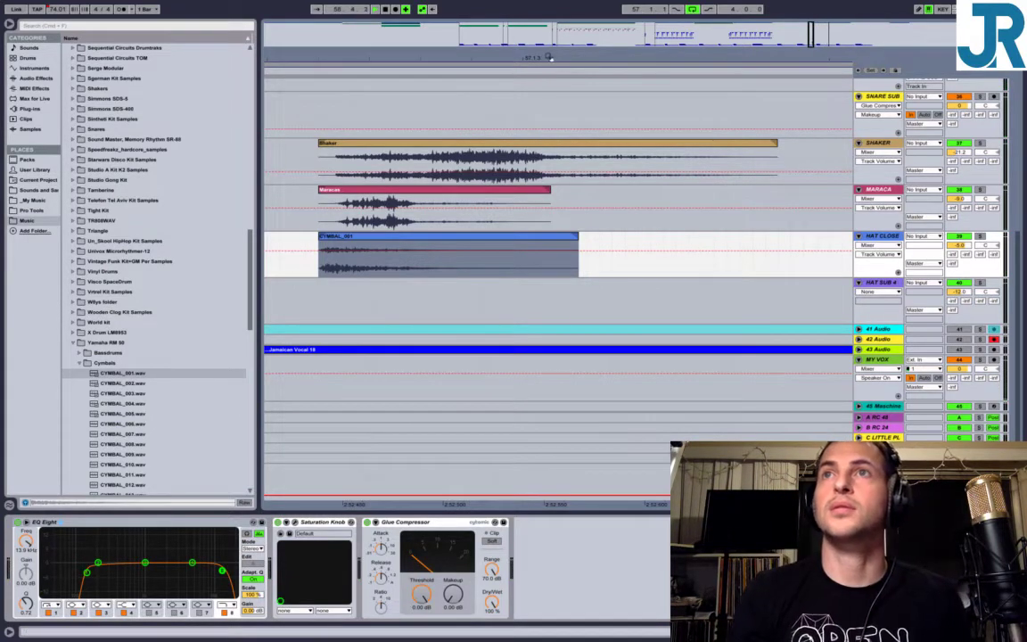
drag(549, 58, 549, 28)
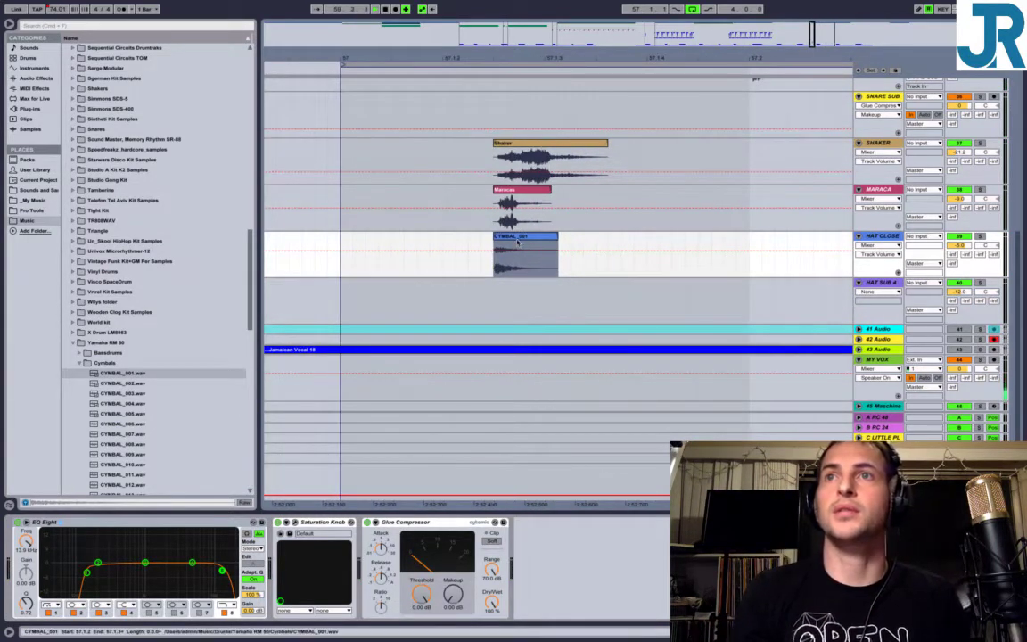
key(space)
key(space)
key(space)
key(space)
key(space)
key(space)
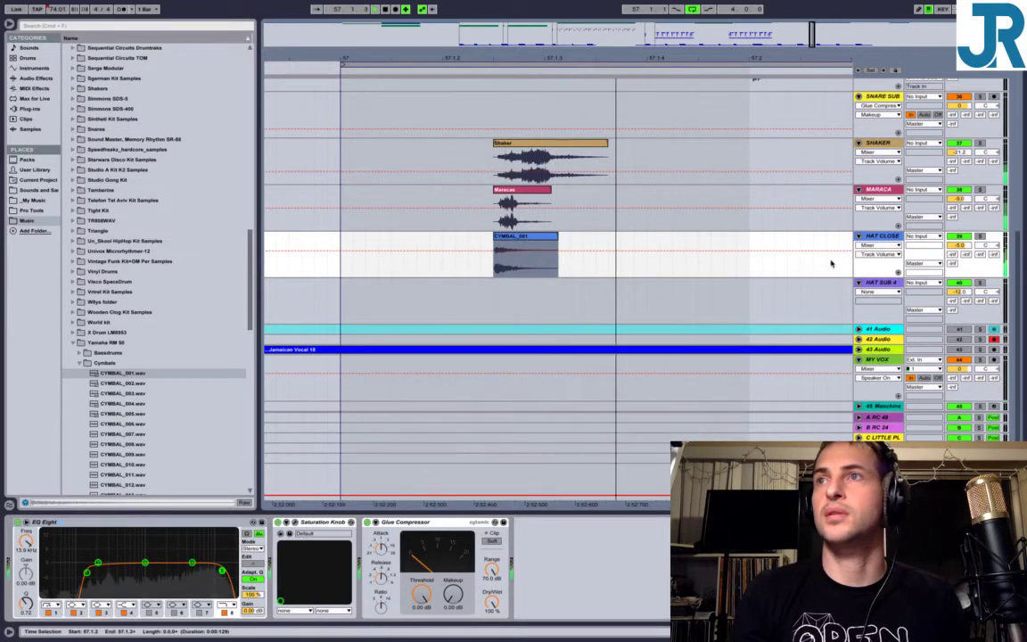
Route the outputs of the SHAKER, MARACA and HAT CLOSE tracks together to HAT SUB 4.
click(881, 283)
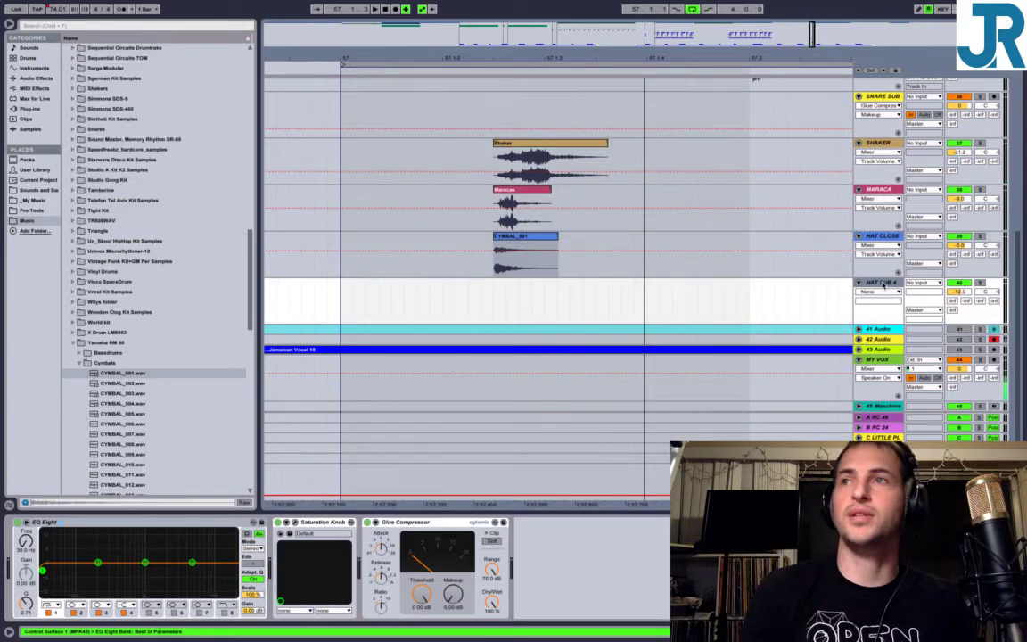
key(shift+Tab)
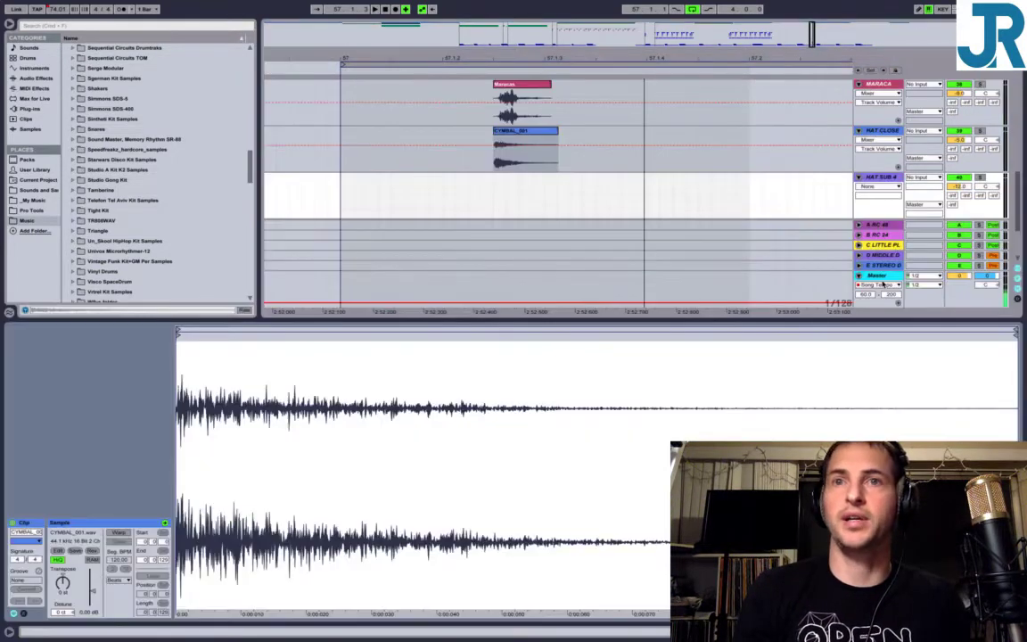
key(shift+Tab)
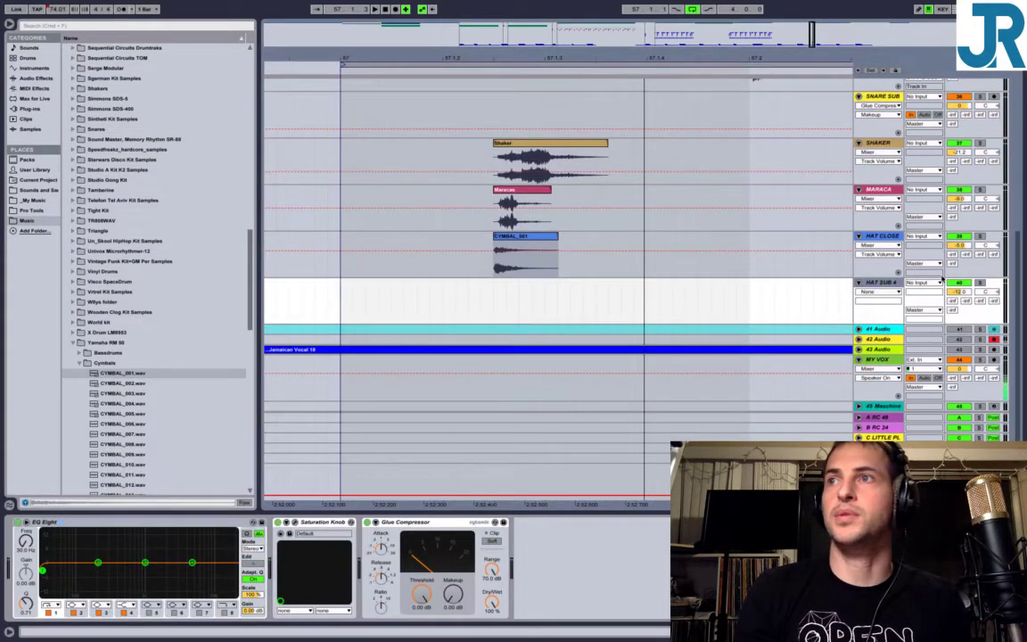
click(879, 239)
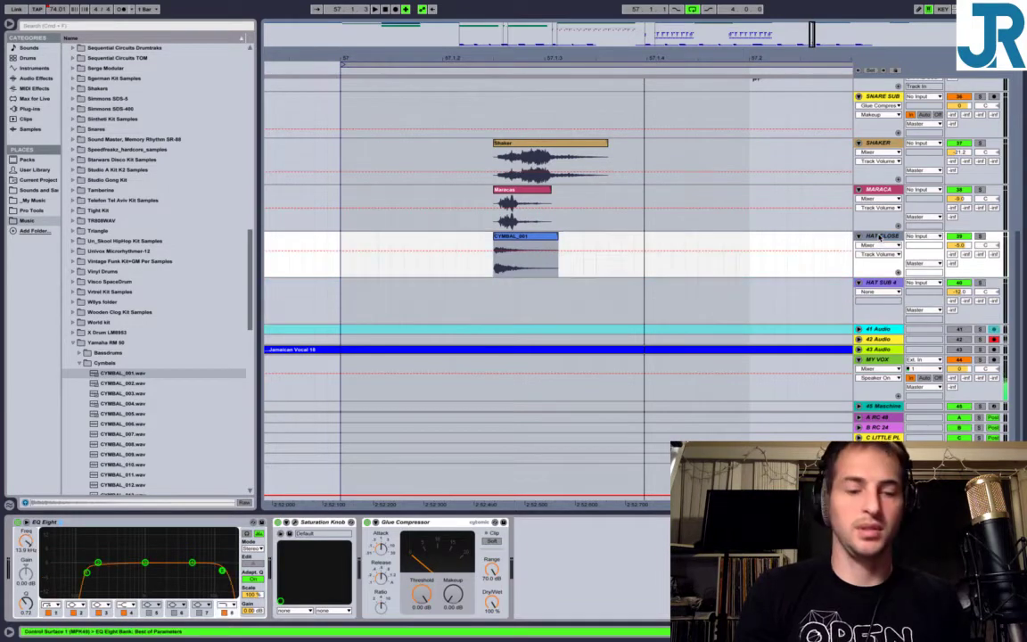
click(880, 151)
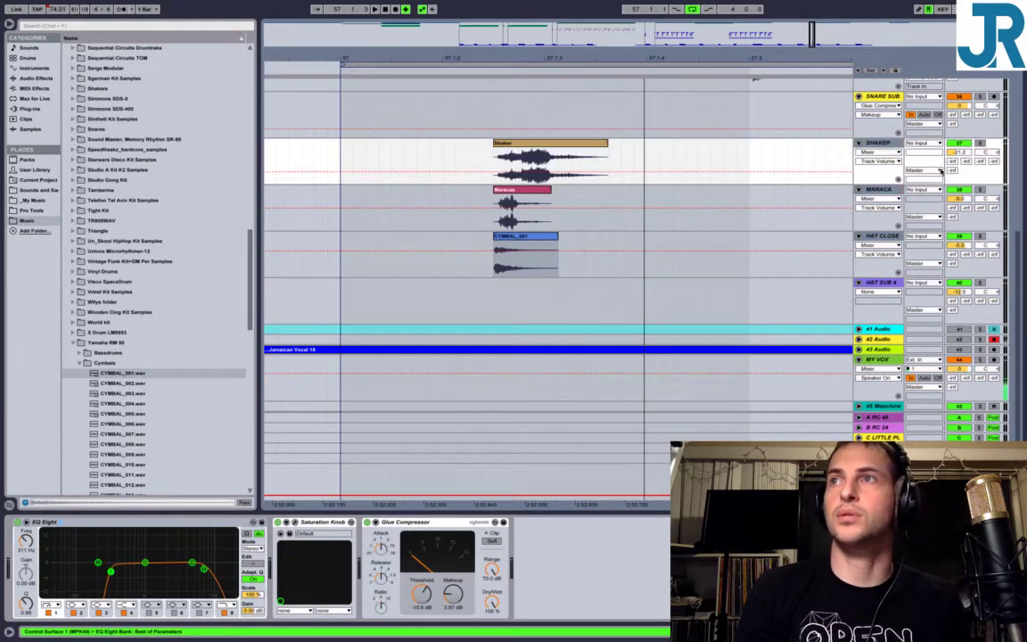
click(938, 170)
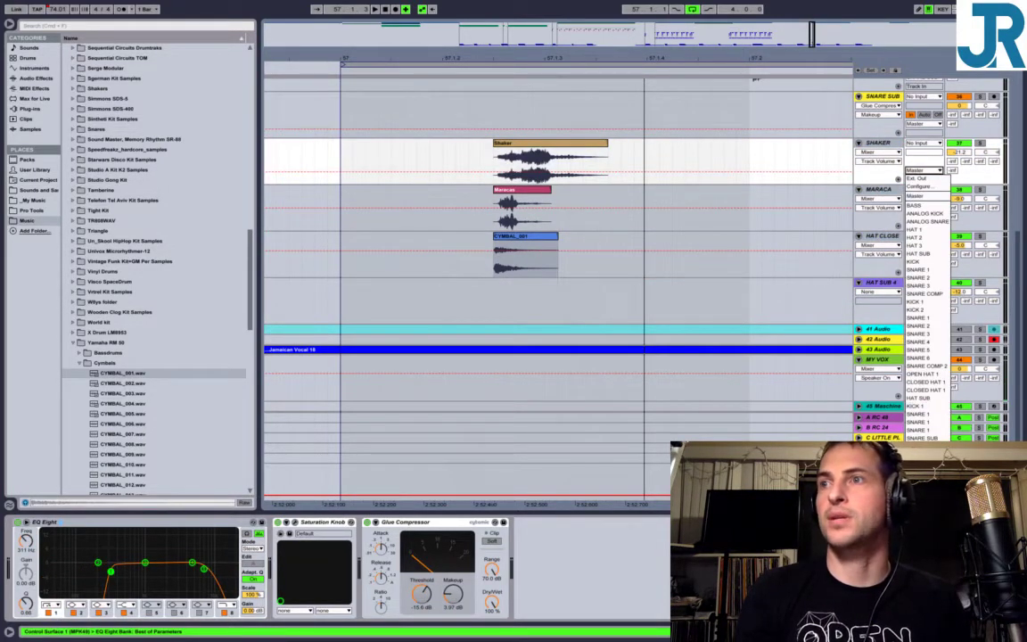
click(922, 461)
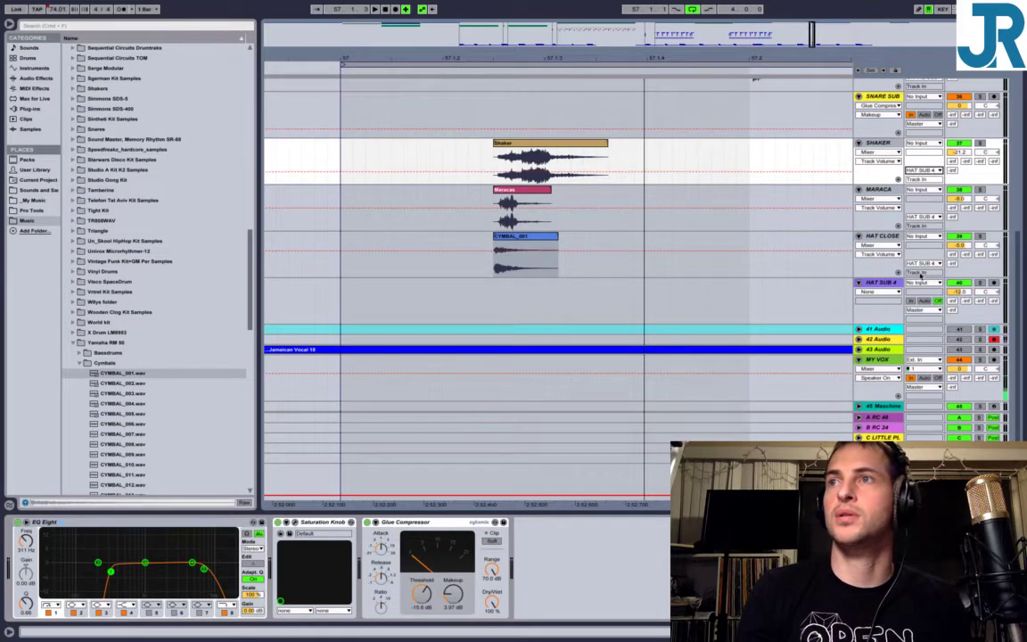
Set the HAT SUB 4 track's monitoring to In and its volume to -4.0 dB.
click(908, 305)
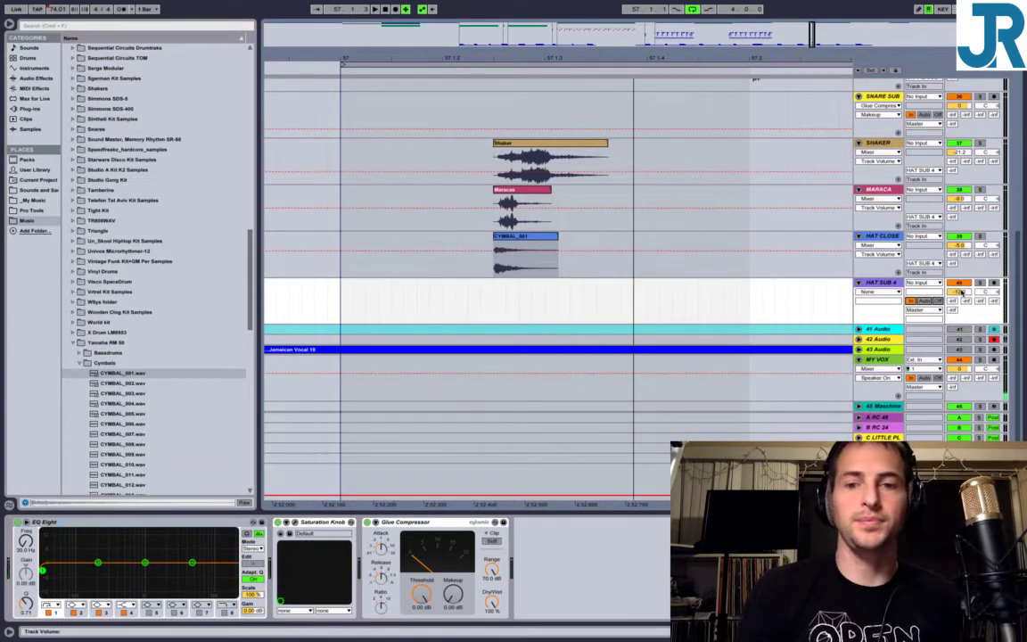
click(961, 294)
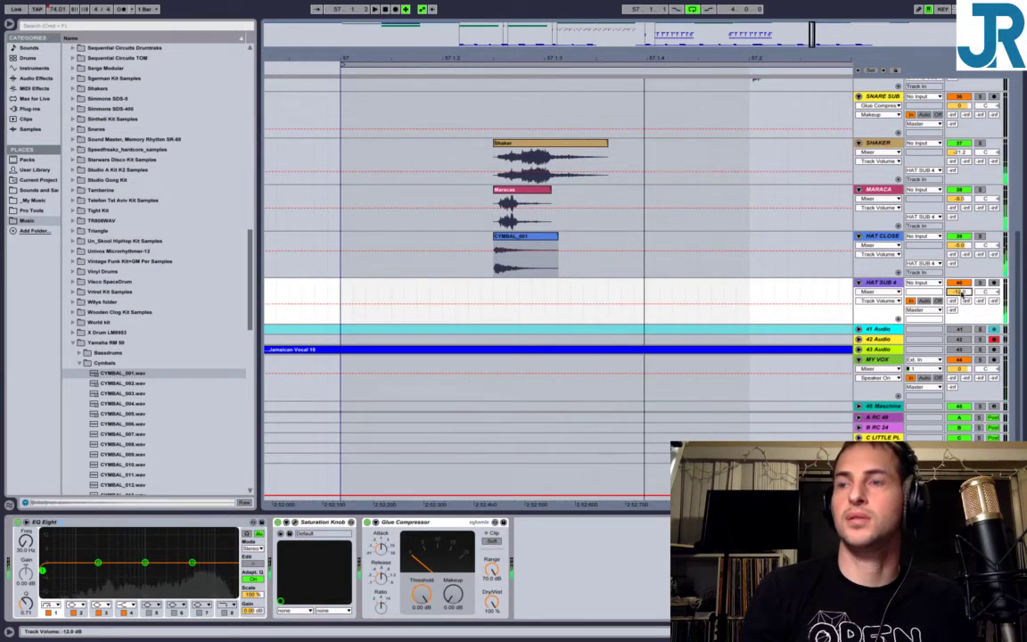
key(Delete)
drag(961, 294, 961, 303)
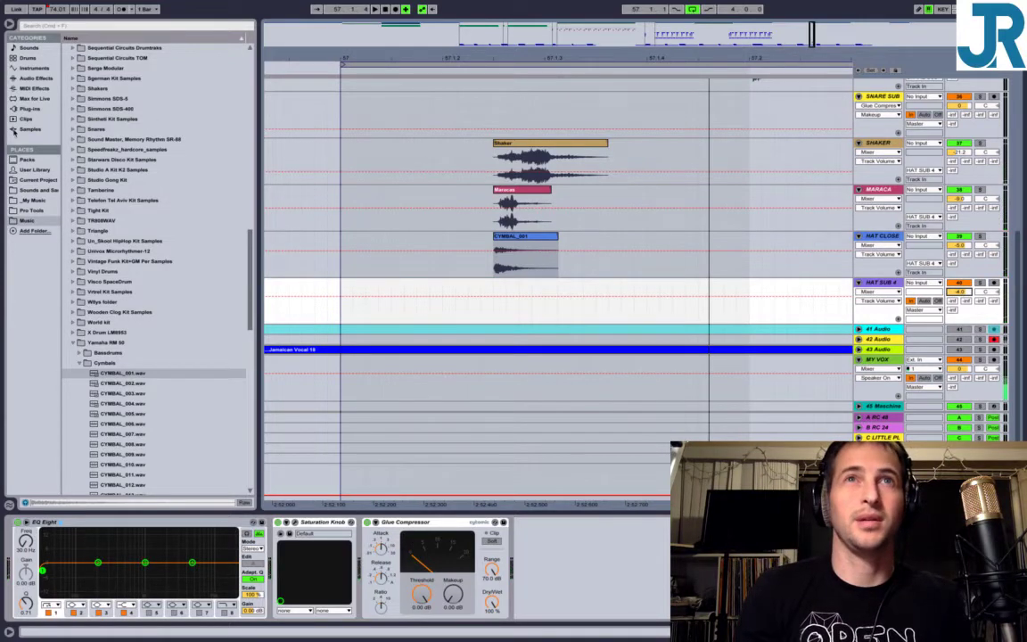
Add the Soundtoys DevilLocDeluxe plug-in to the end of the HAT SUB 4 device chain.
click(32, 107)
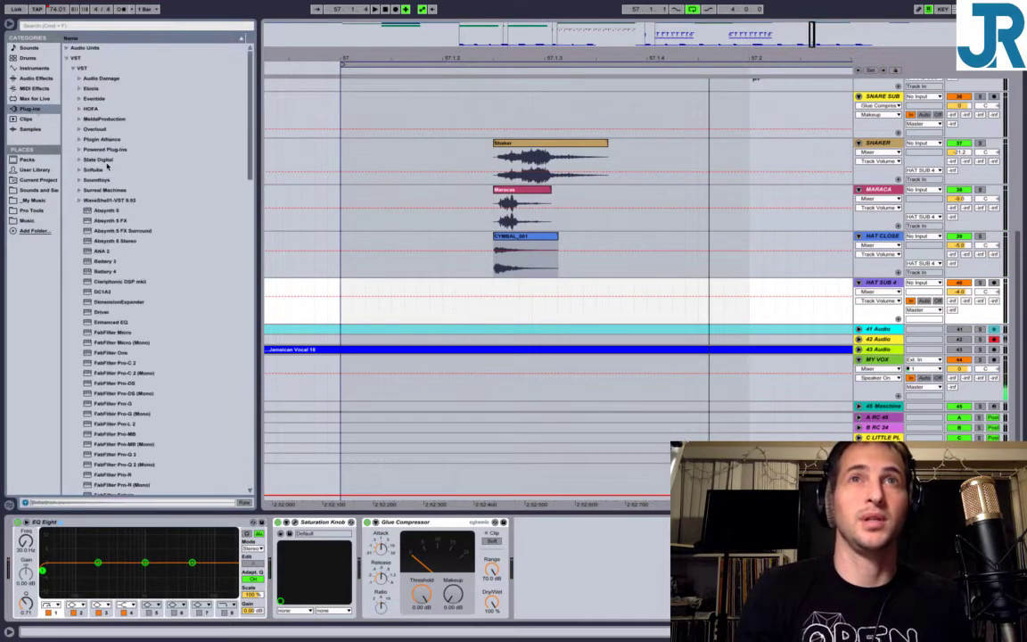
click(79, 180)
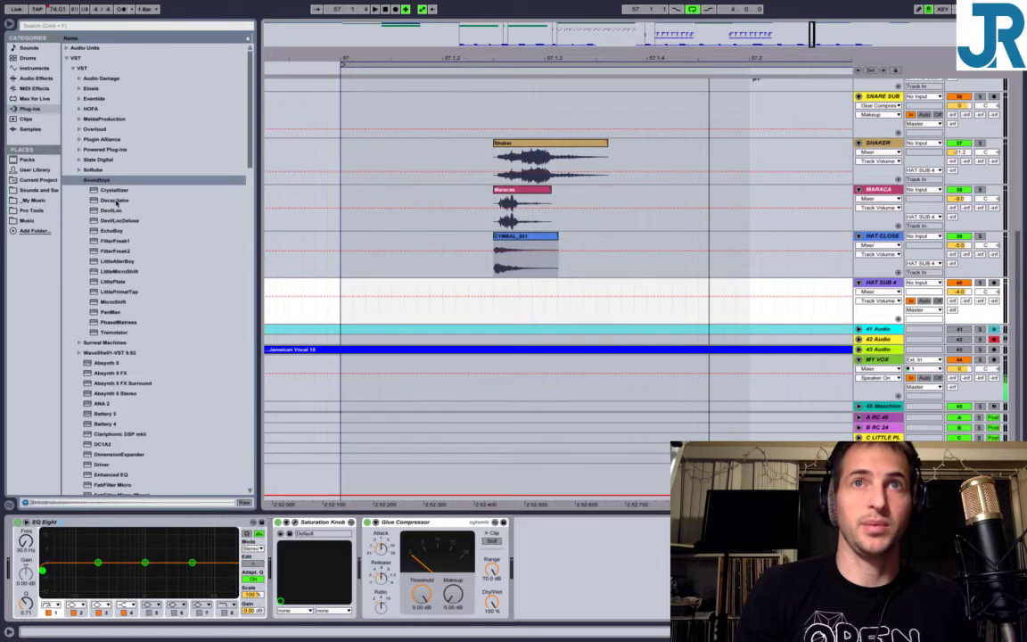
click(109, 221)
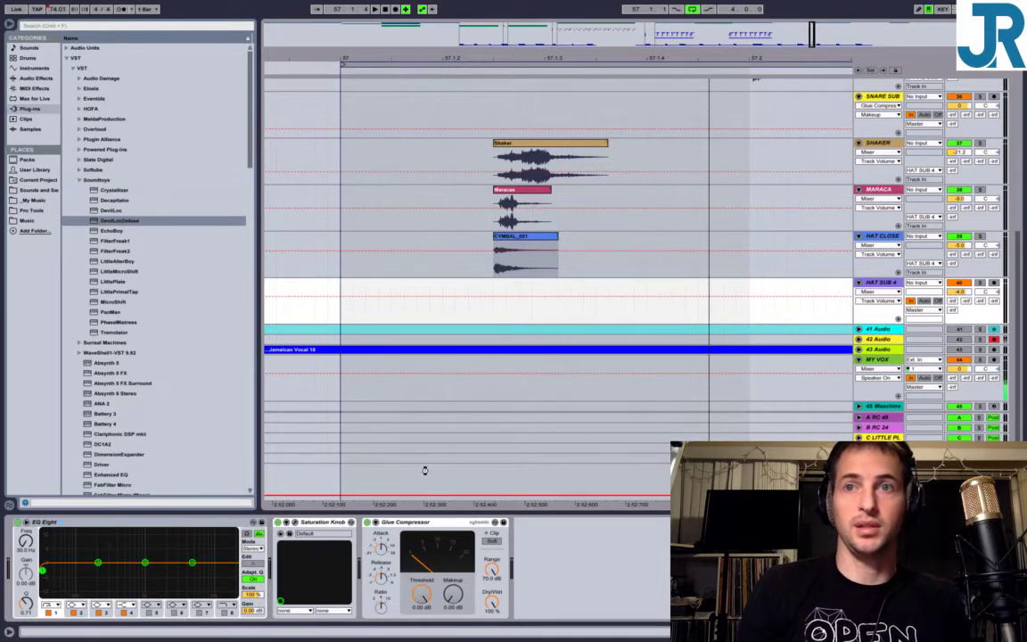
drag(540, 527, 542, 527)
Remove the Glue Compressor and Saturation Knob devices from the HAT SUB 4 track.
click(430, 521)
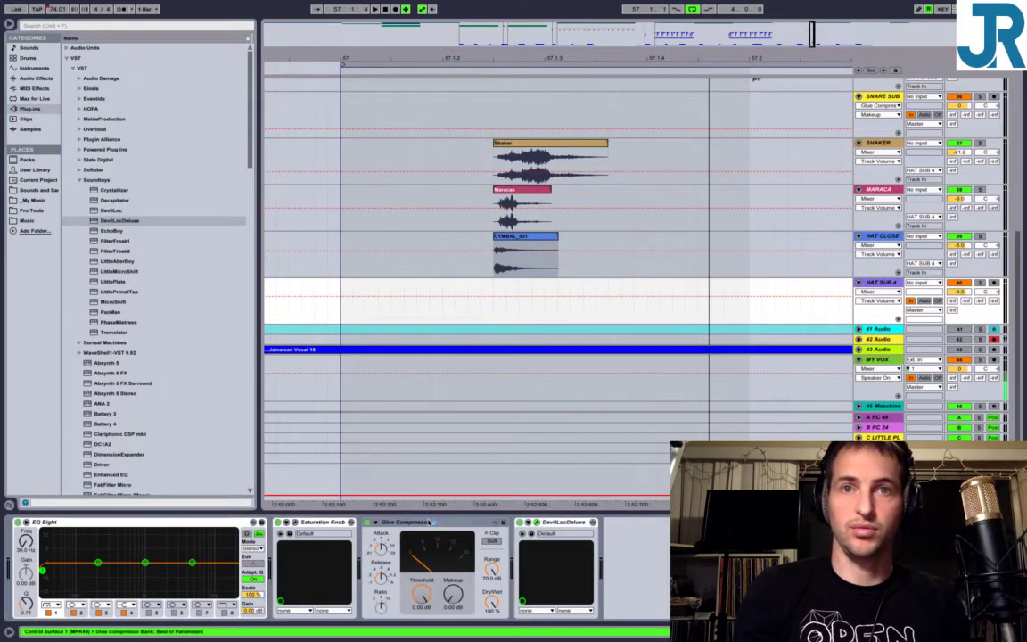
click(312, 523)
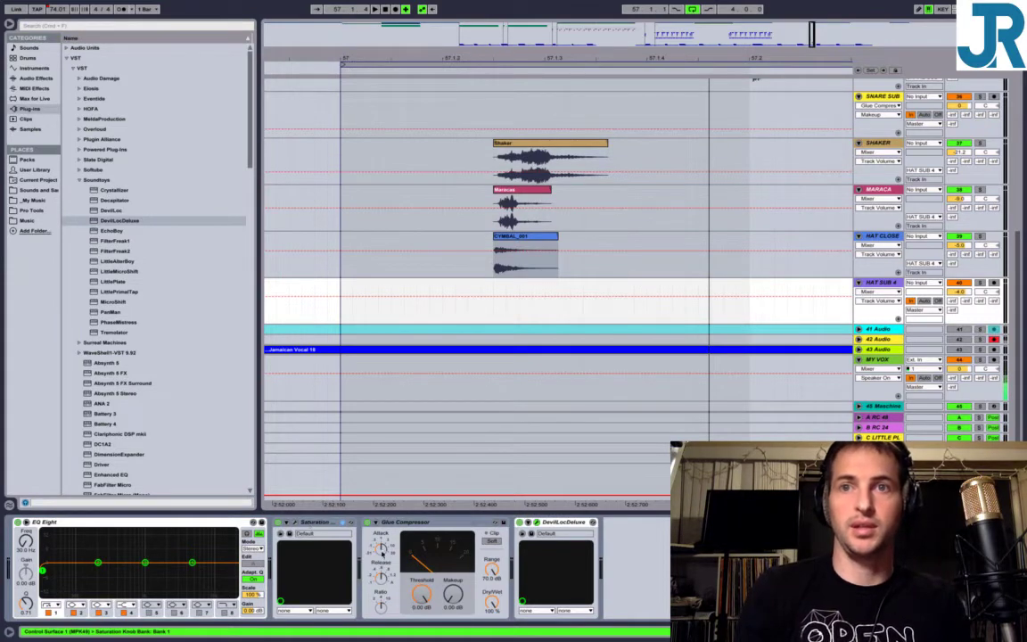
key(Delete)
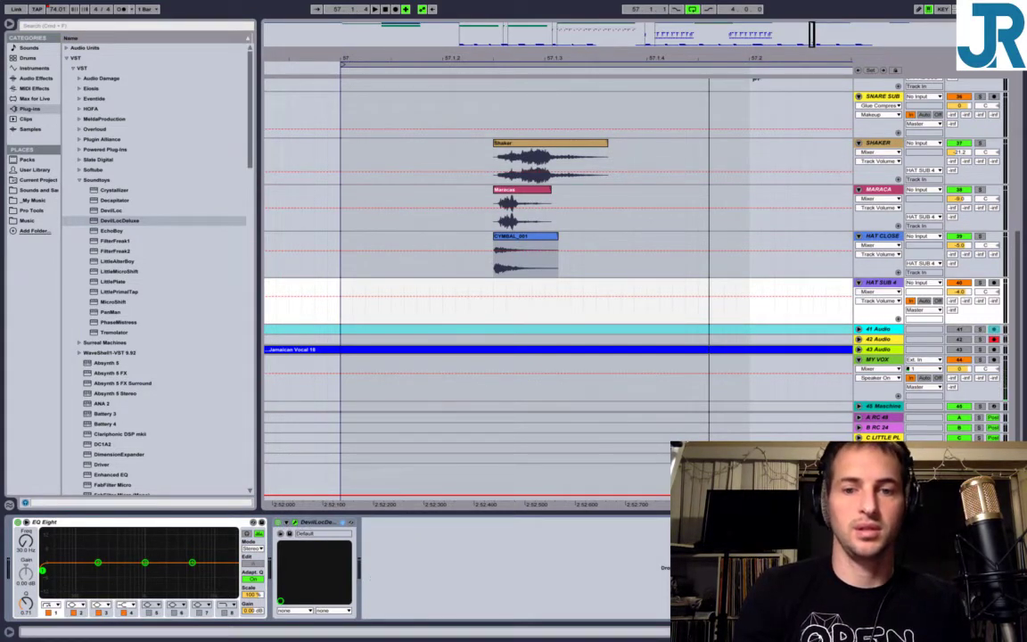
Adjust Crush, Crunch, Darkness and Mix in Devil-Loc on HAT SUB 4, then close its window.
drag(0, 295, 454, 317)
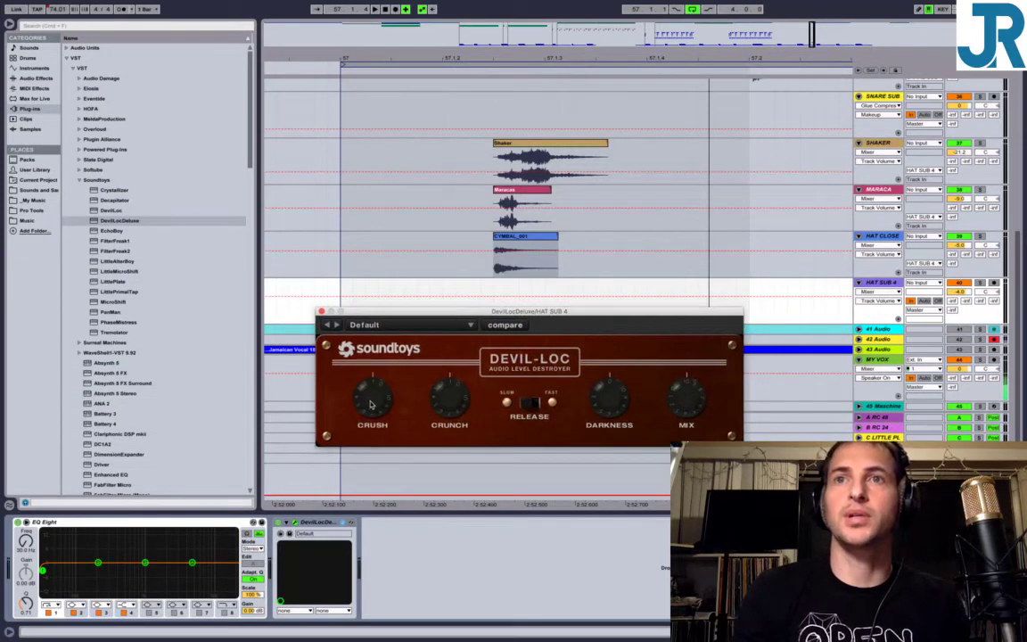
drag(371, 405, 372, 338)
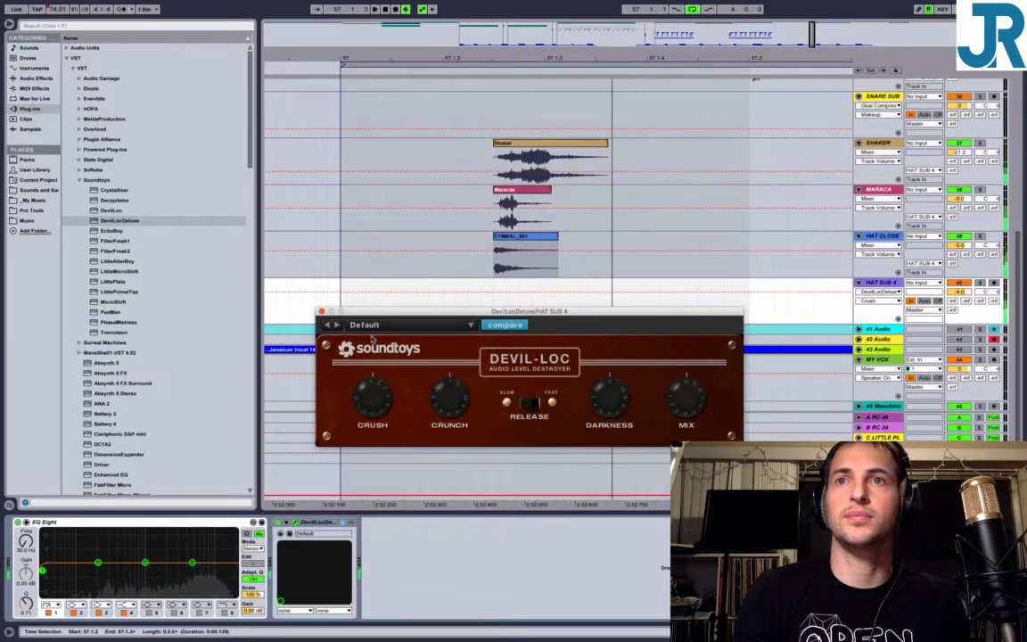
drag(449, 399, 442, 369)
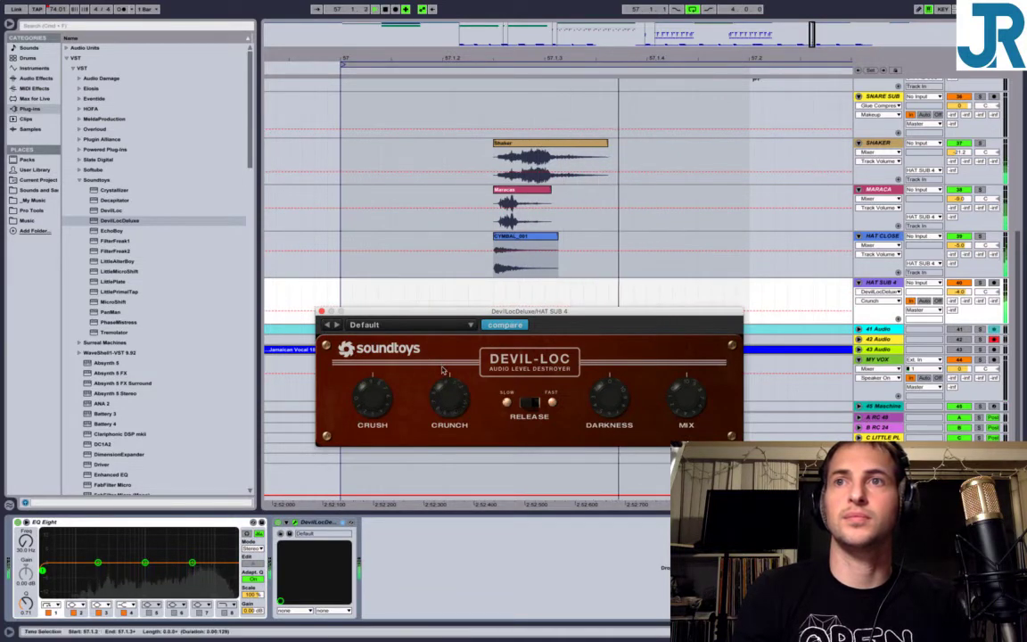
click(610, 367)
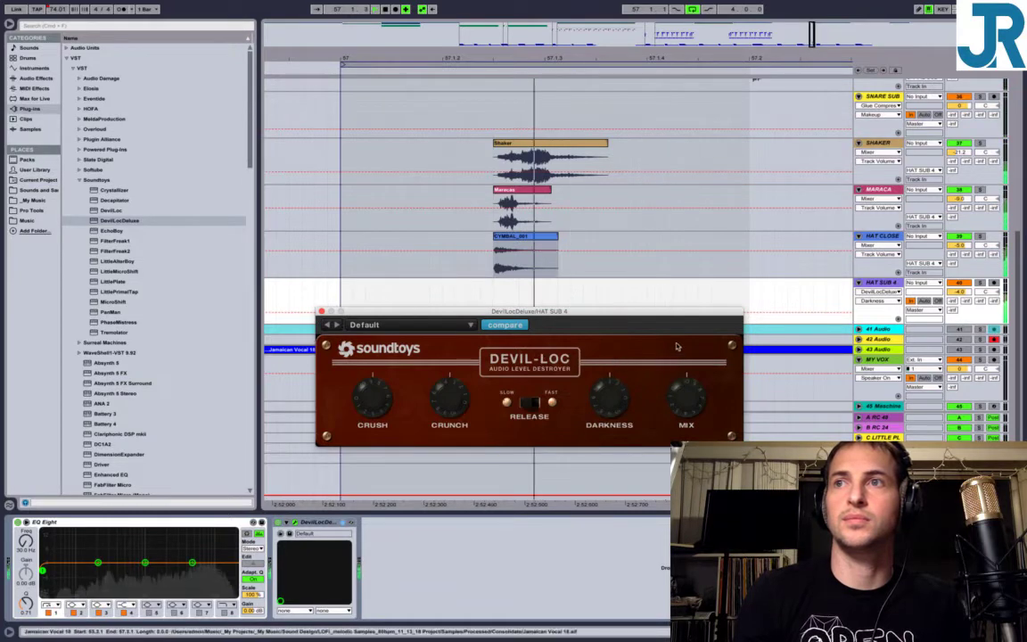
drag(679, 392, 655, 384)
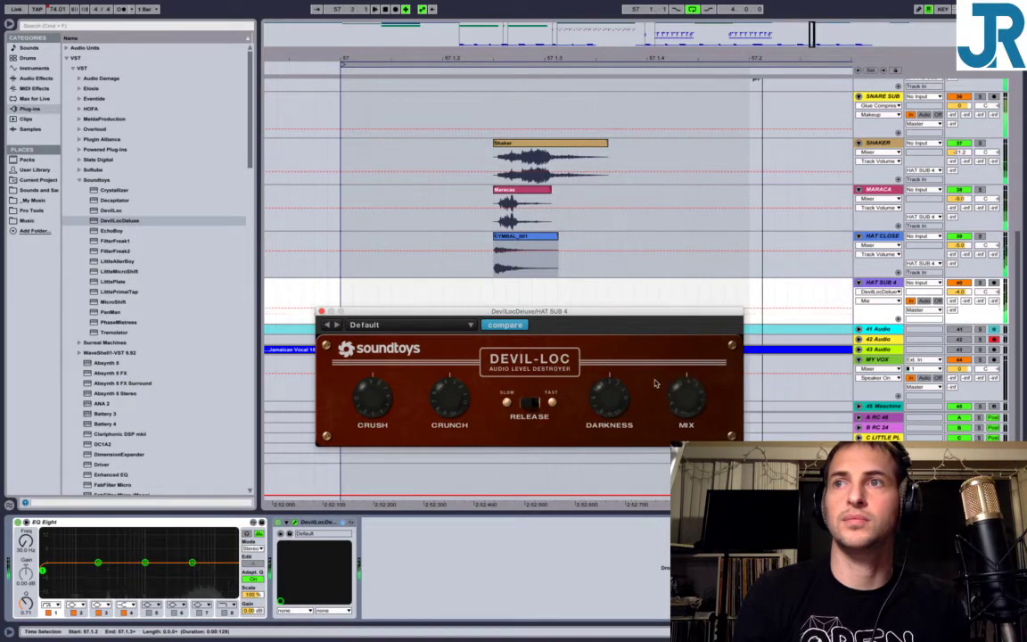
click(610, 387)
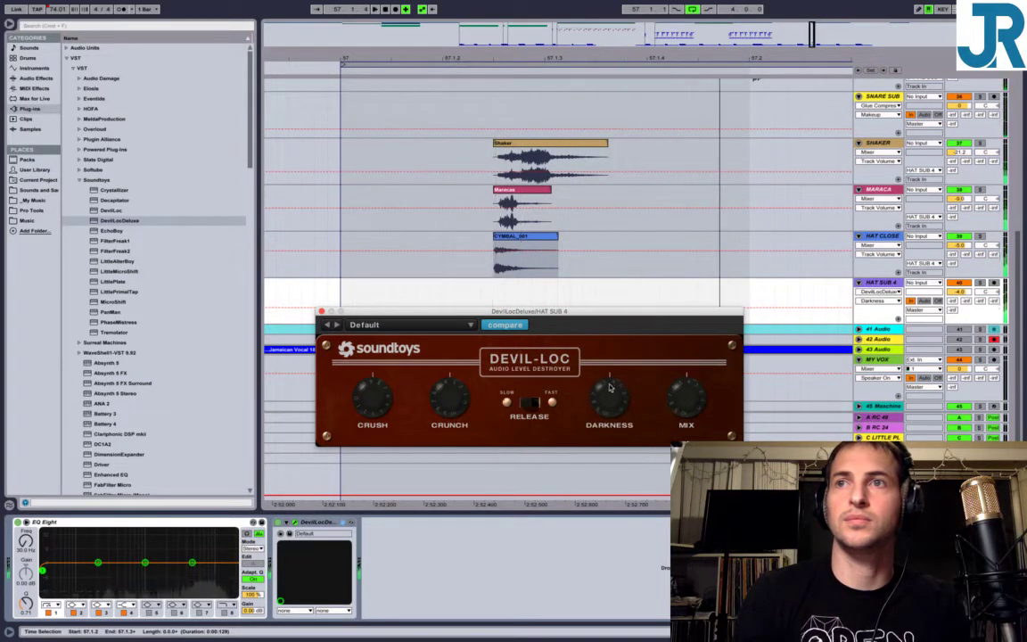
click(322, 311)
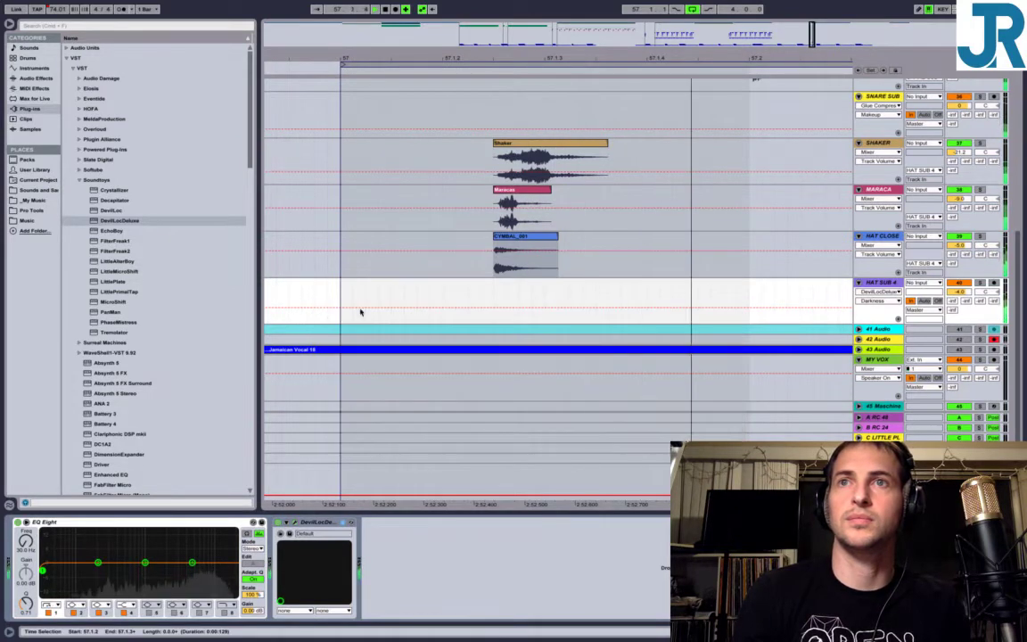
Show fades on the SHAKER track, shorten the shaker clip to about the cymbal's length, add a fade-out and audition it.
click(651, 160)
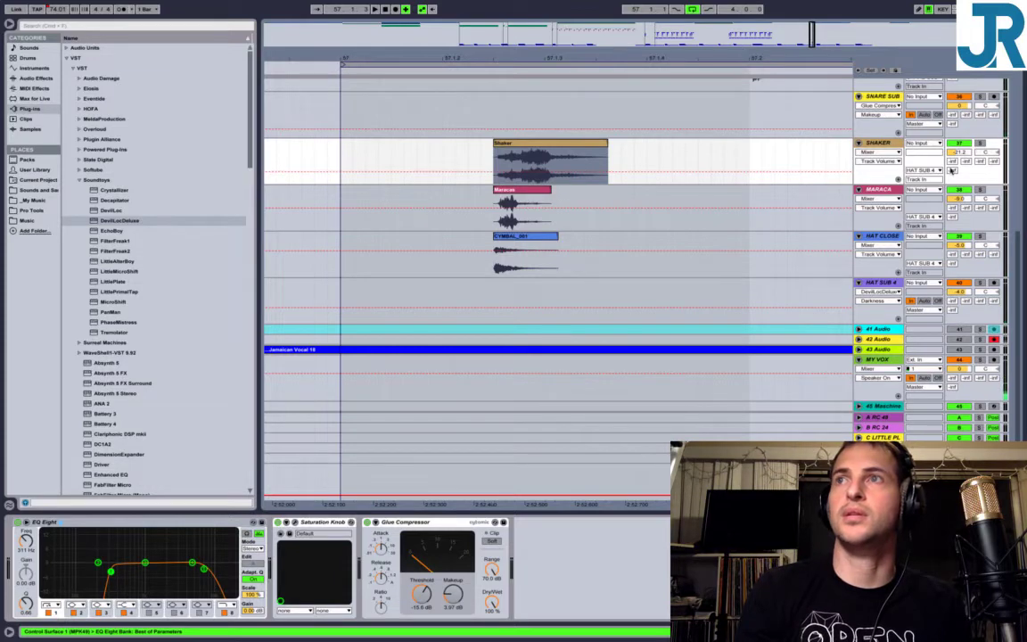
click(877, 151)
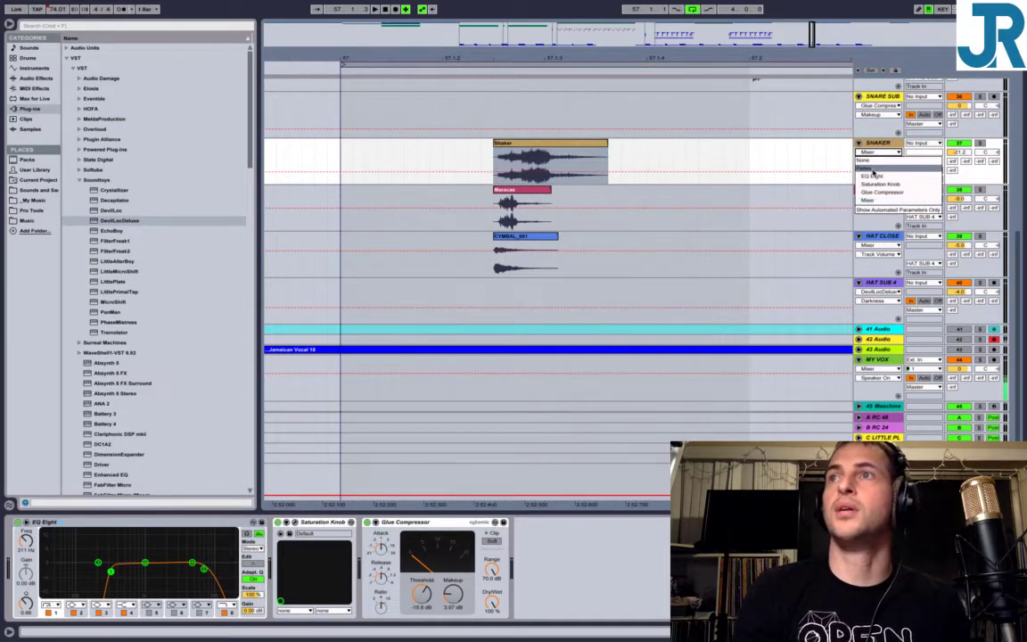
click(876, 160)
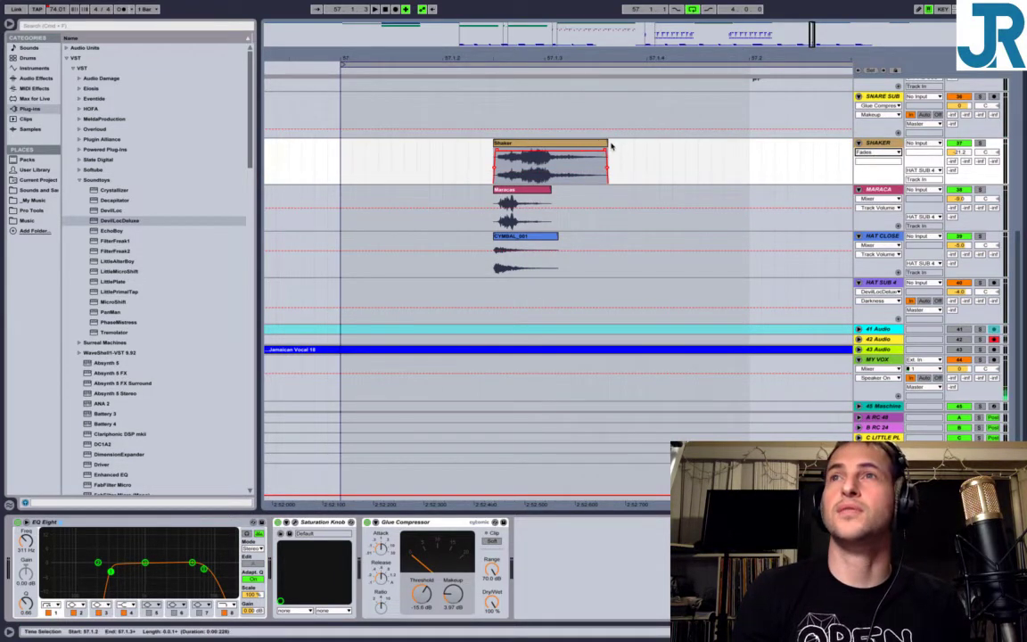
drag(608, 144, 545, 153)
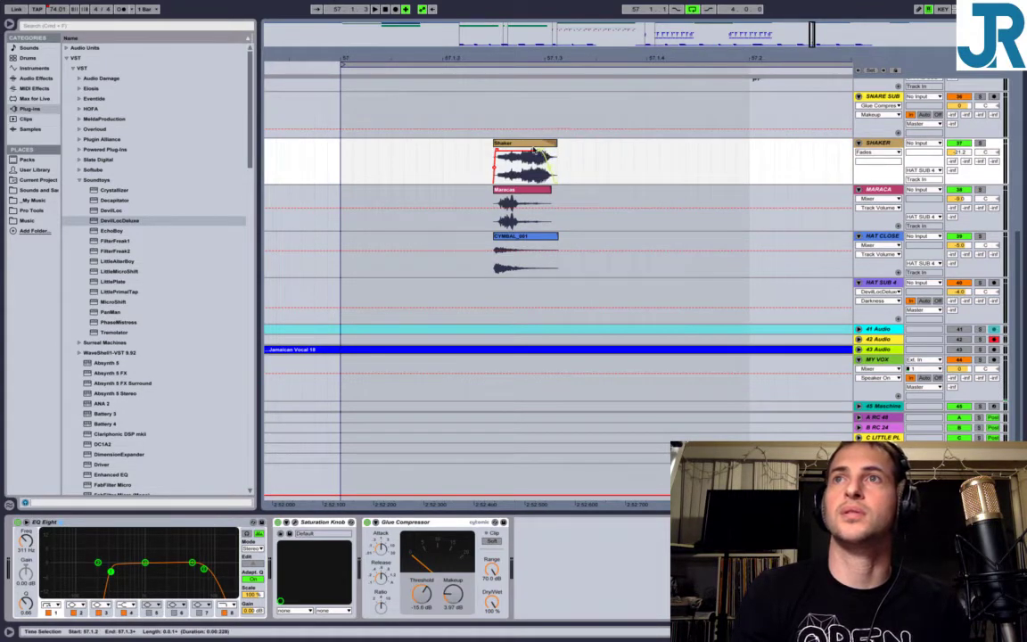
key(space)
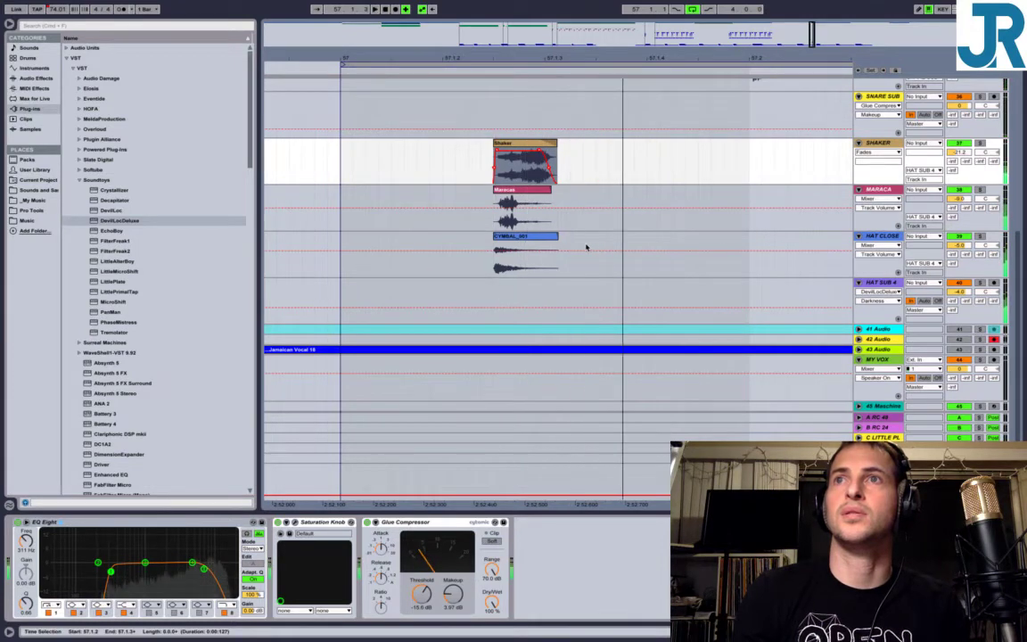
Play the kick, snare and hat layers together from bar 57.
drag(417, 56, 417, 32)
click(398, 169)
scroll(419, 178, up, 5)
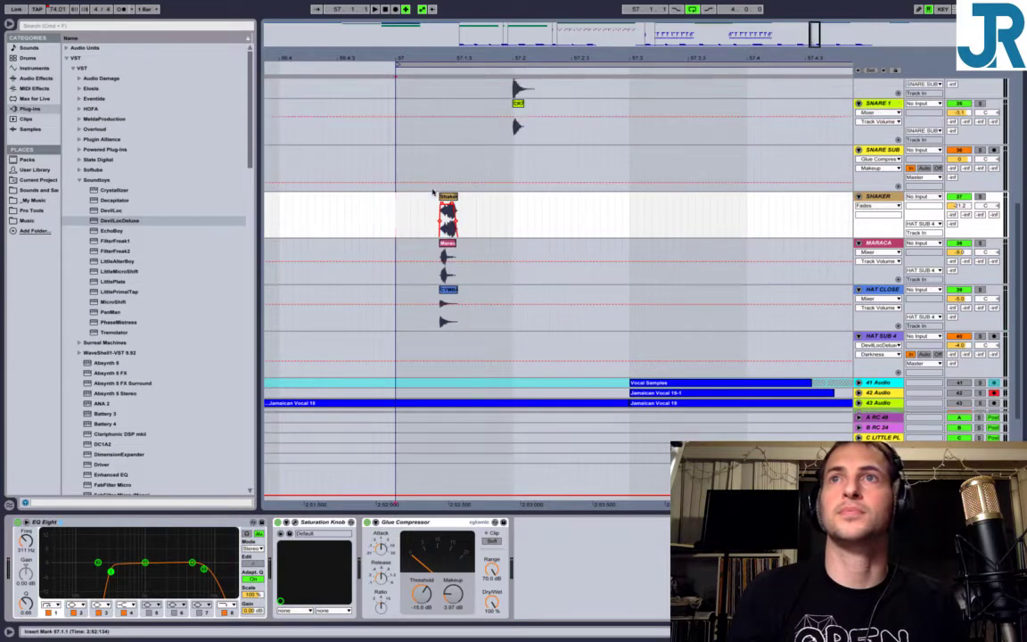
key(space)
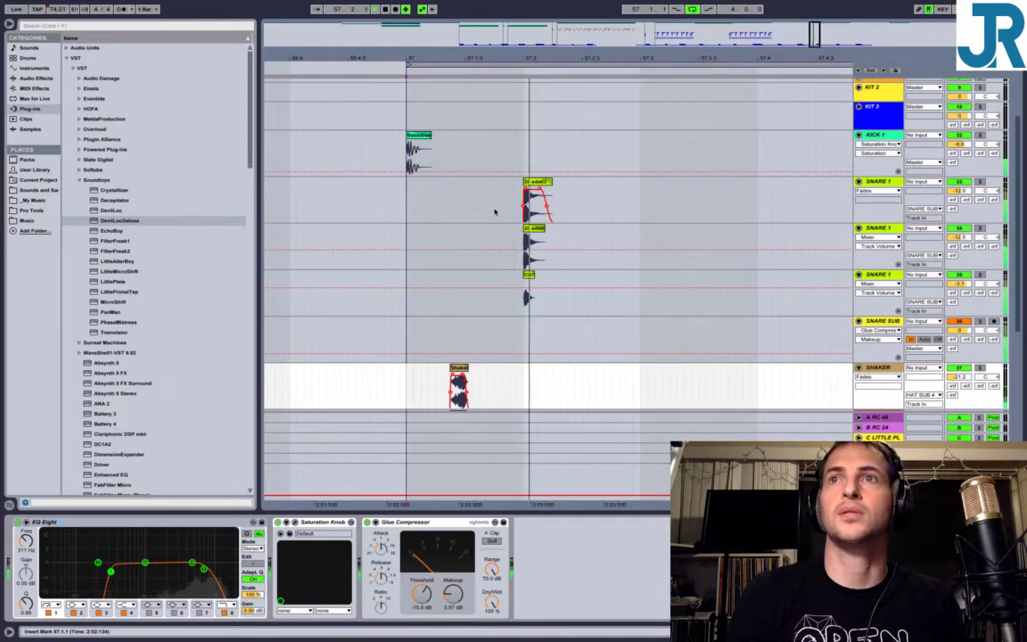
key(space)
Move the shaker, maraca and cymbal clips together slightly later, before the snare hit, and audition the result from bar 57.
scroll(478, 317, down, 3)
scroll(478, 317, down, 3)
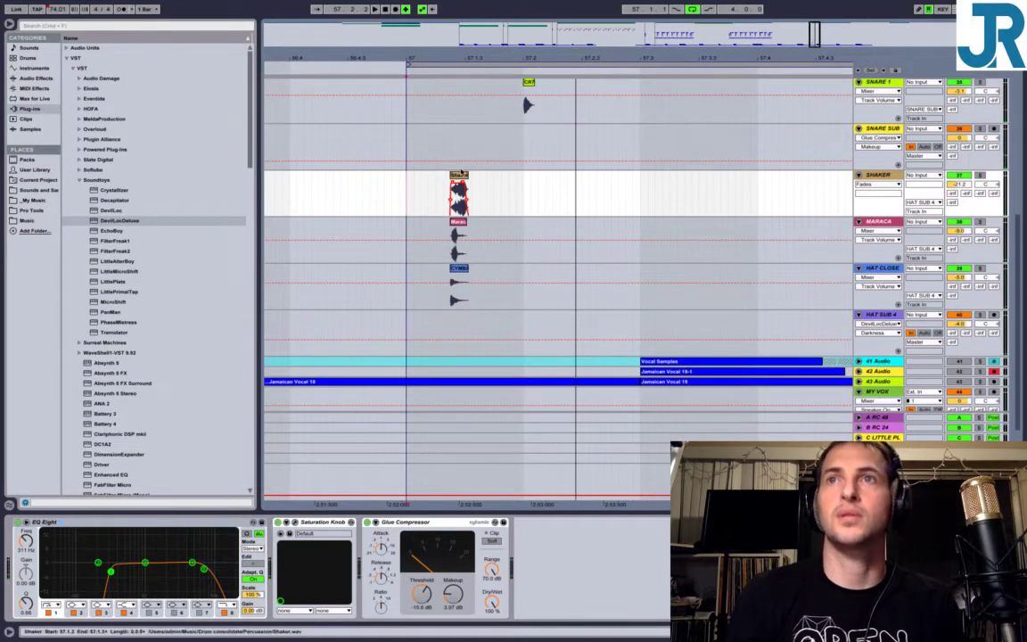
click(461, 270)
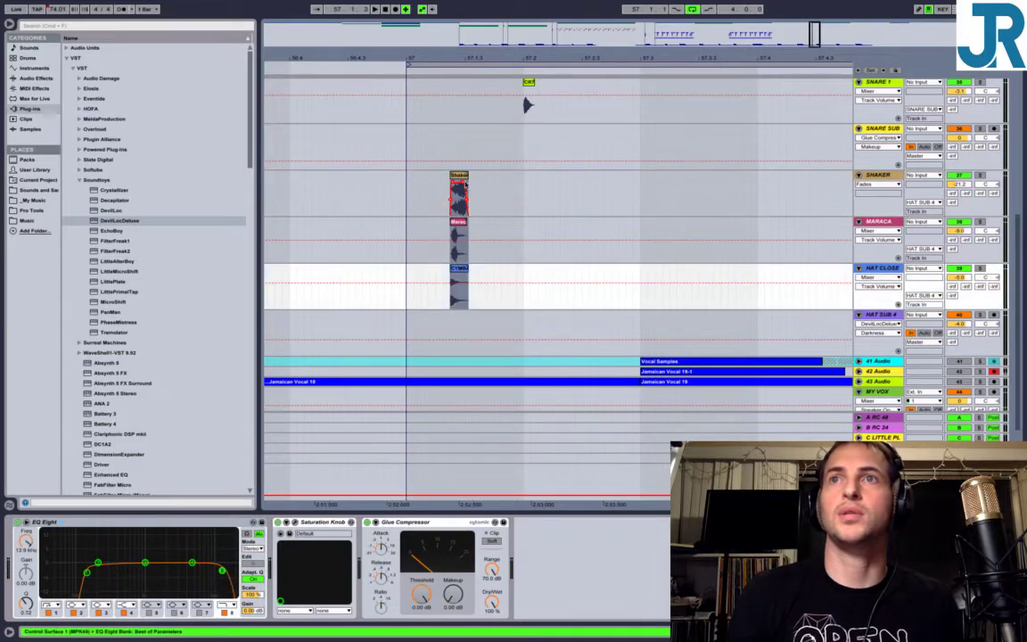
drag(458, 177, 487, 181)
click(408, 202)
key(space)
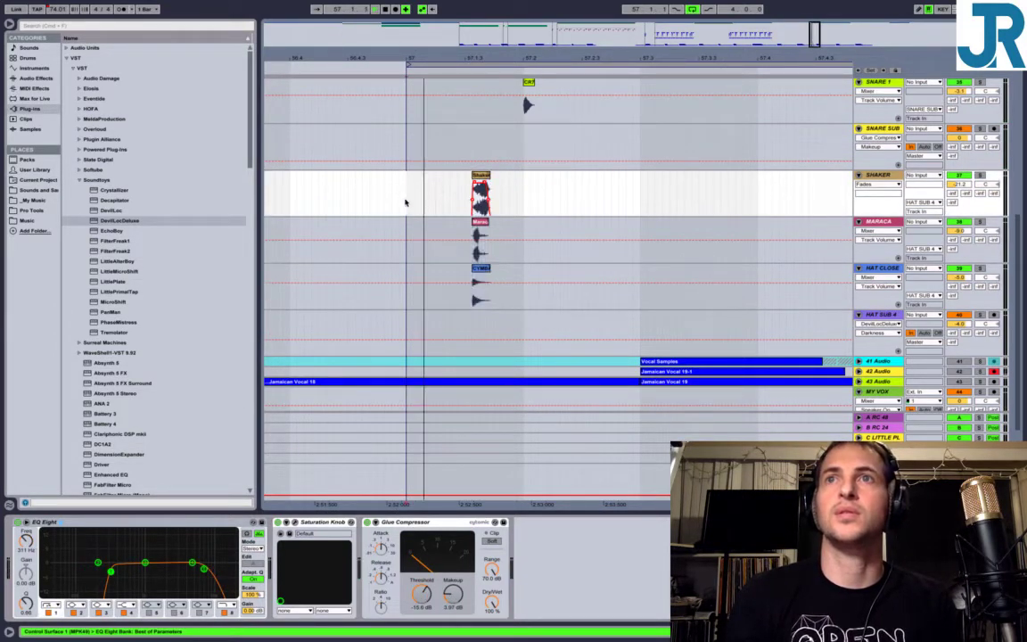
Copy the KICK 1 clip twice as back-to-back hits after the first snare and play the pattern from bar 57.
scroll(541, 193, up, 6)
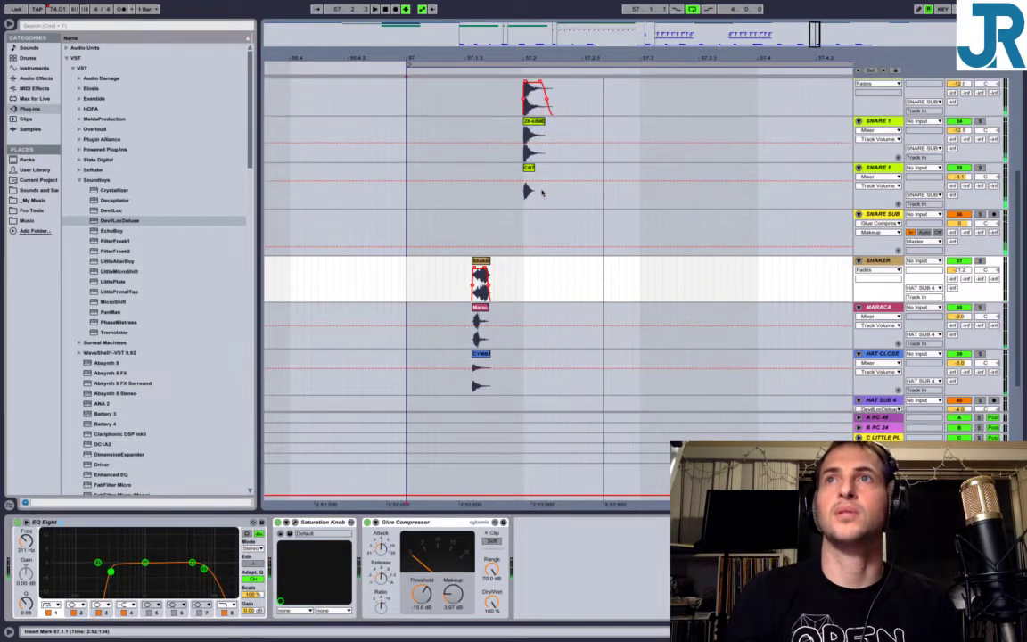
click(424, 203)
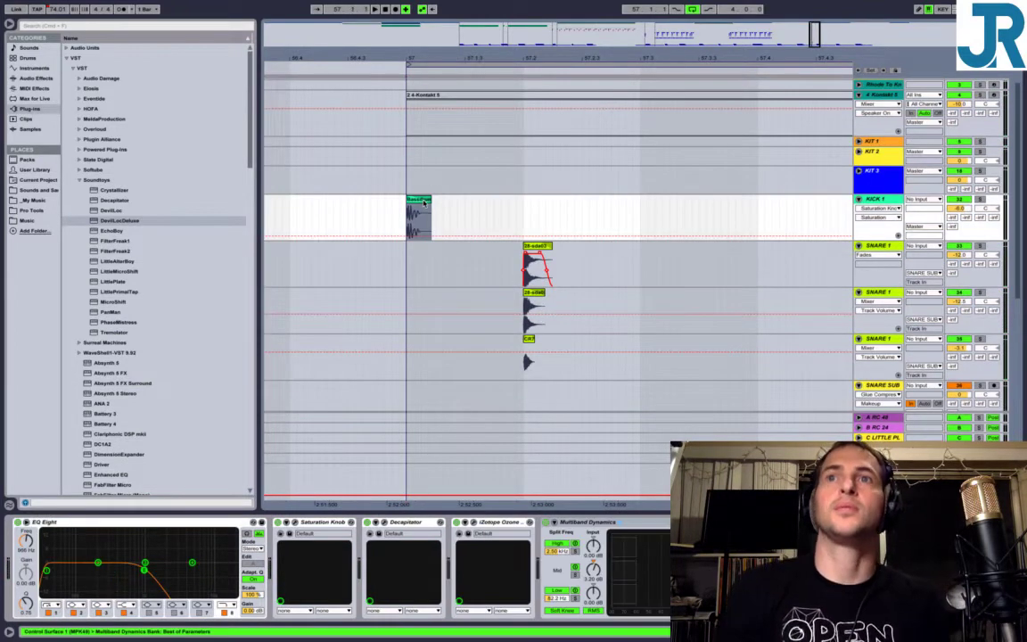
mouse_move(425, 203)
mouse_down()
mouse_move(564, 201)
mouse_move(623, 214)
mouse_move(576, 226)
mouse_move(578, 208)
mouse_up()
click(412, 192)
click(412, 199)
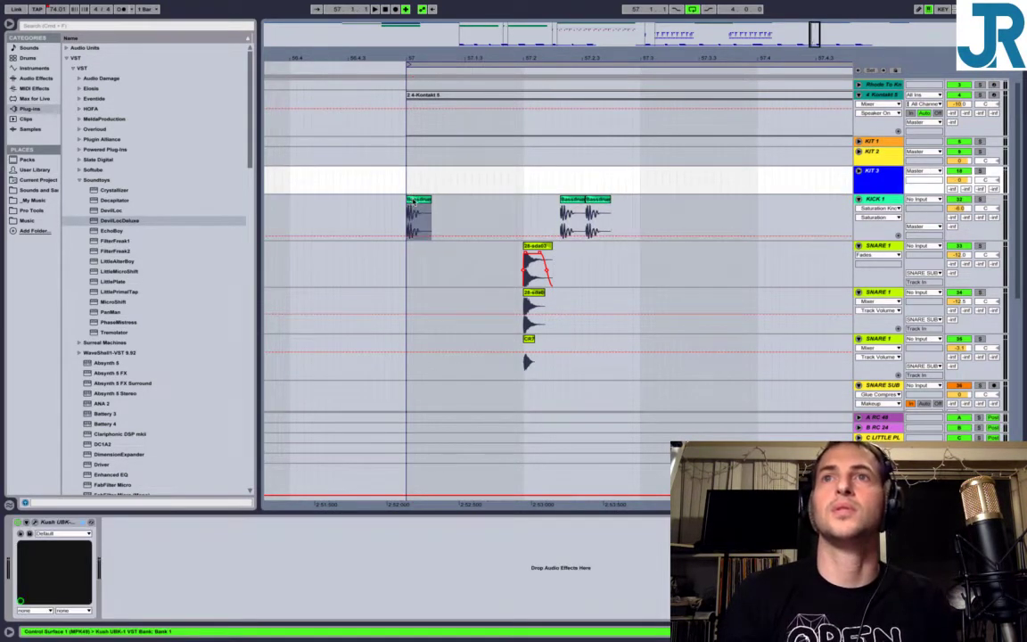
drag(508, 60, 382, 11)
key(space)
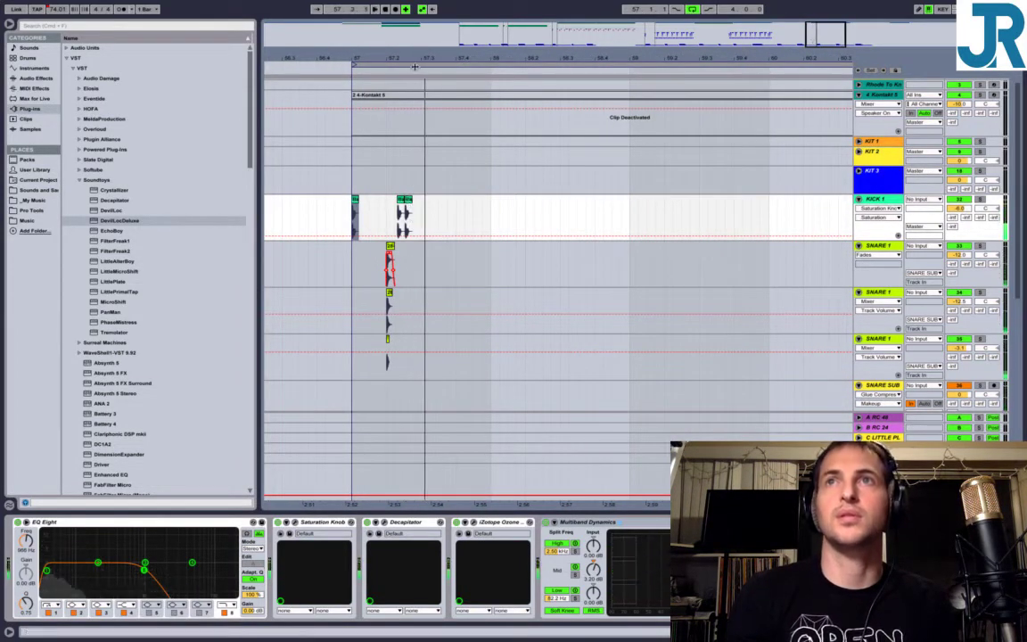
key(space)
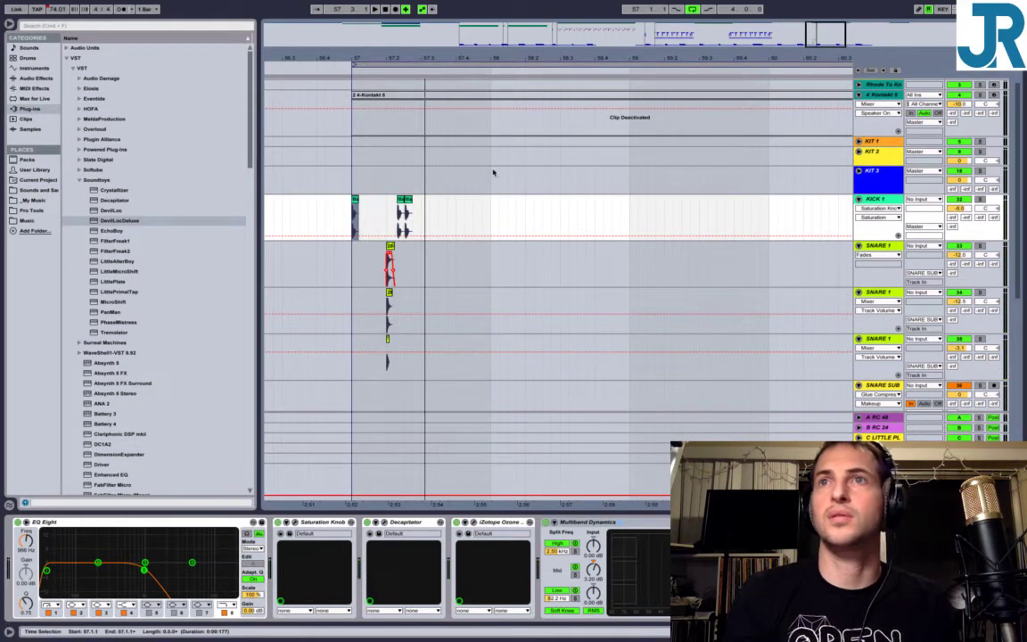
Reactivate the Keys track and play it with the kick and snare pattern from bar 57.
drag(407, 56, 399, 127)
scroll(390, 202, left, 3)
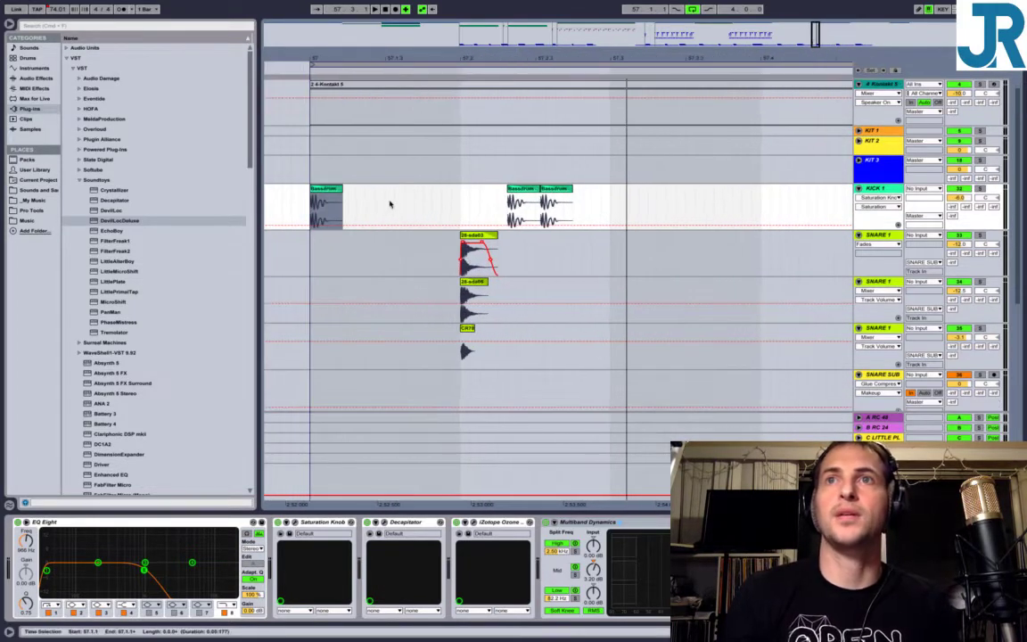
scroll(967, 85, up, 3)
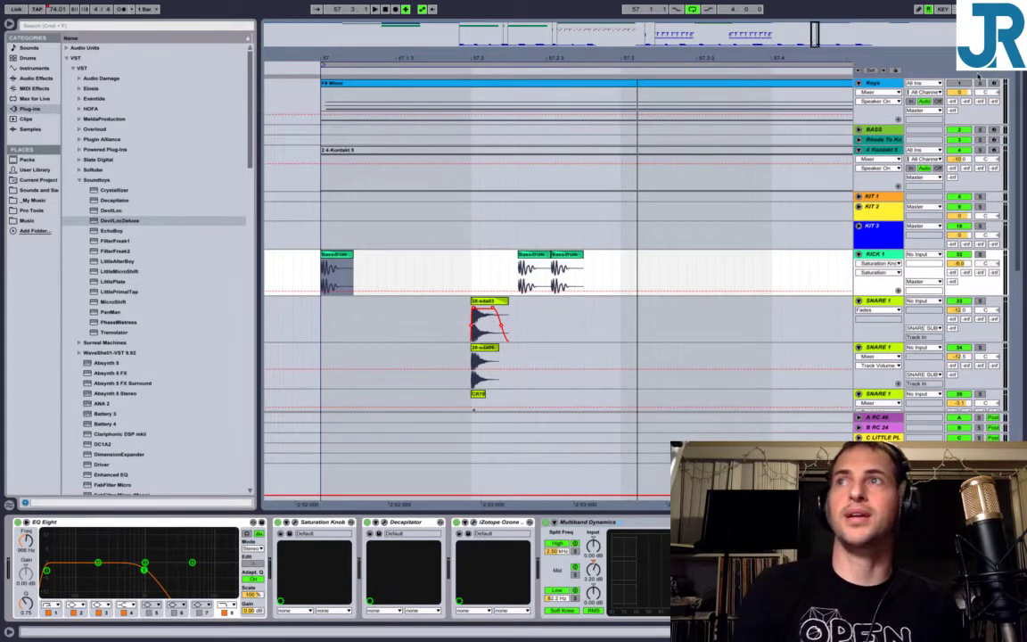
click(347, 264)
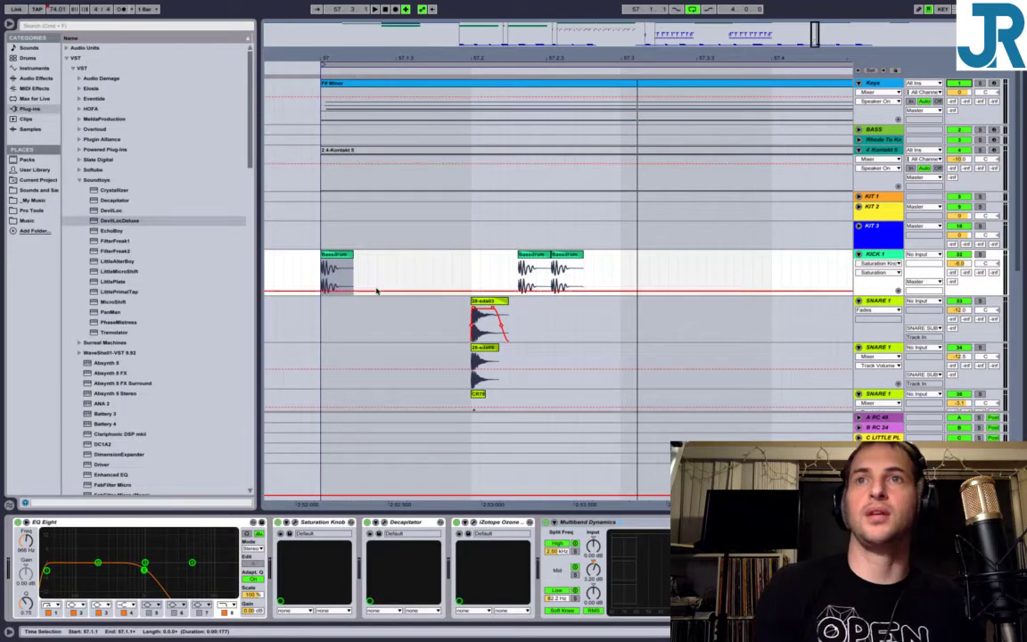
click(337, 257)
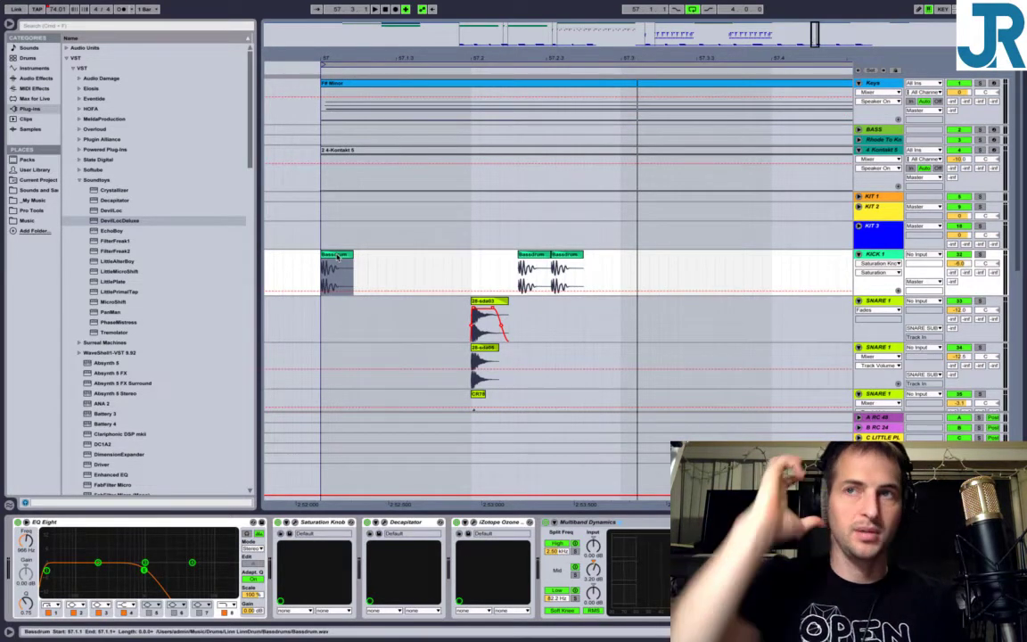
click(364, 239)
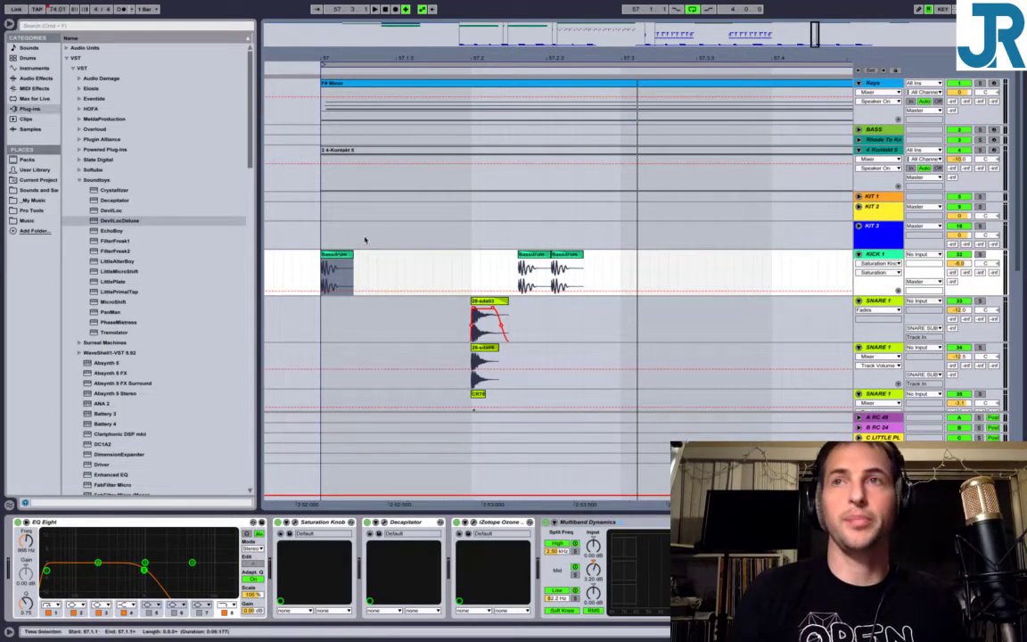
key(space)
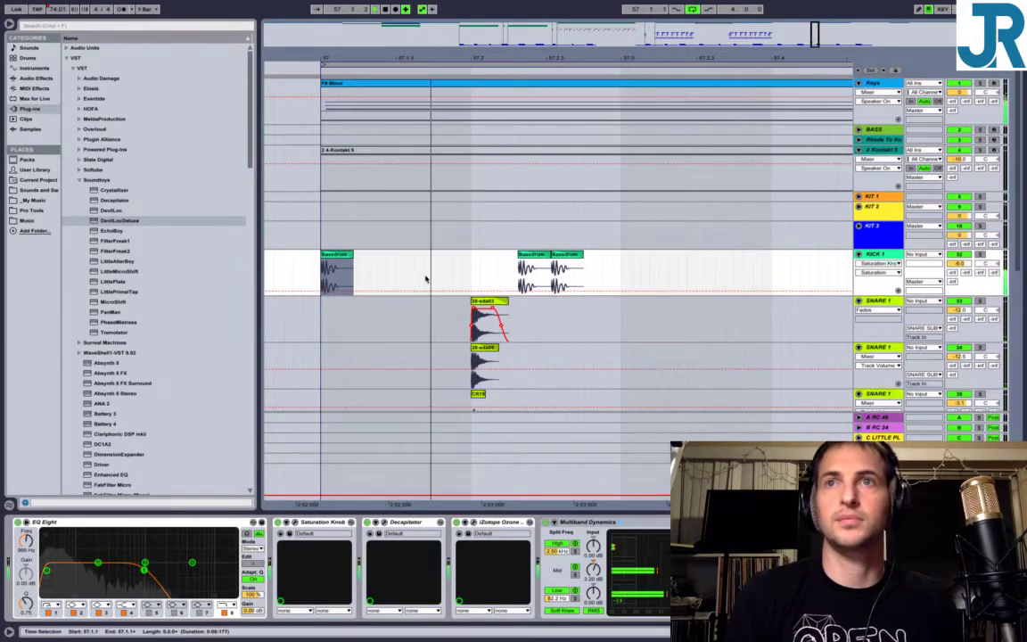
key(space)
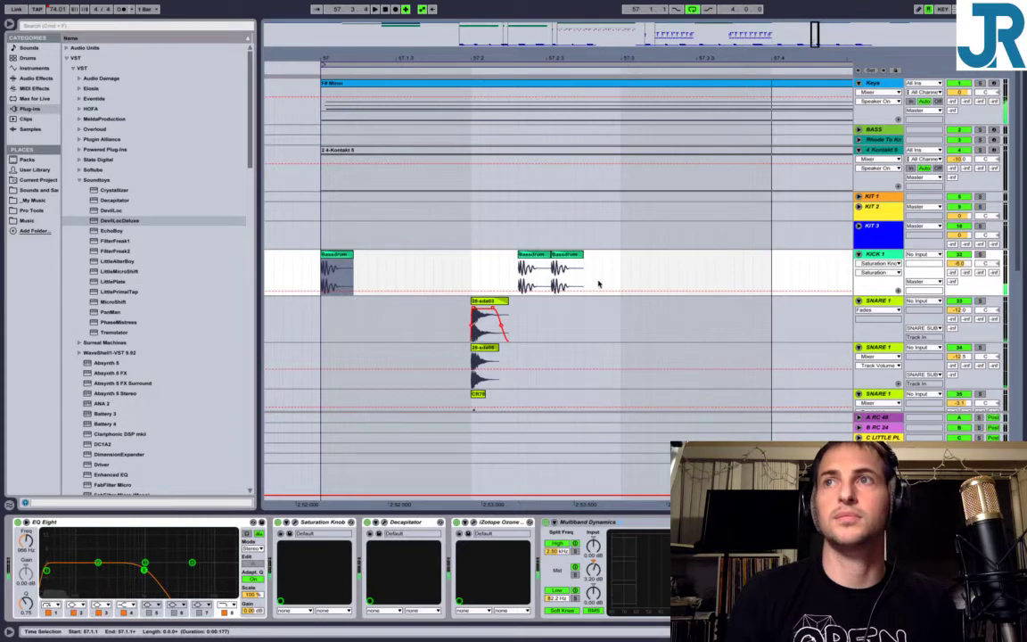
key(space)
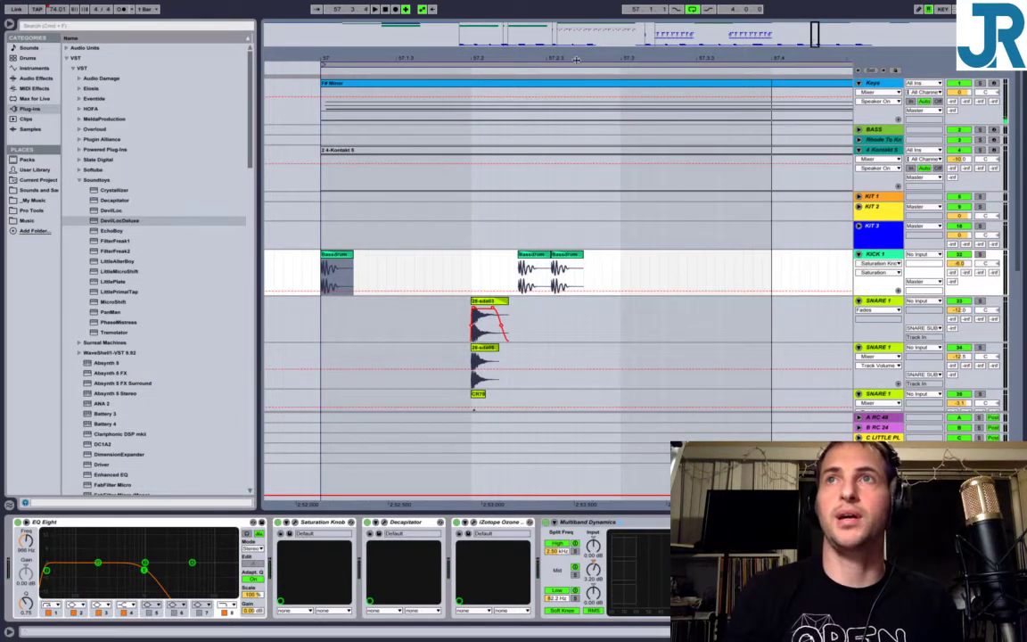
Trim the end of the first copied kick, butt it against the second and shift both slightly later.
drag(572, 57, 572, 161)
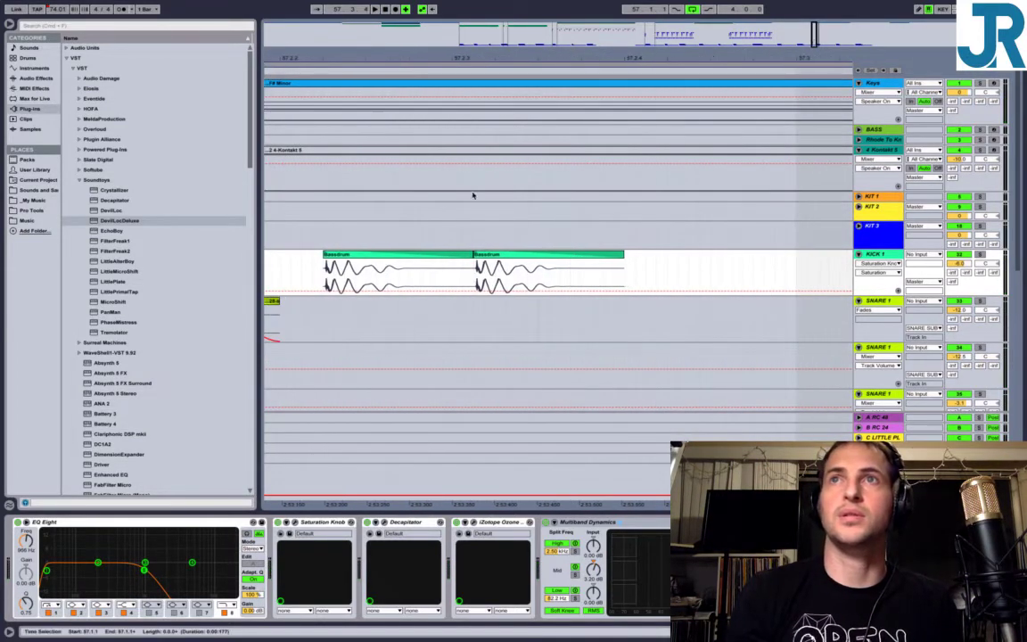
click(469, 256)
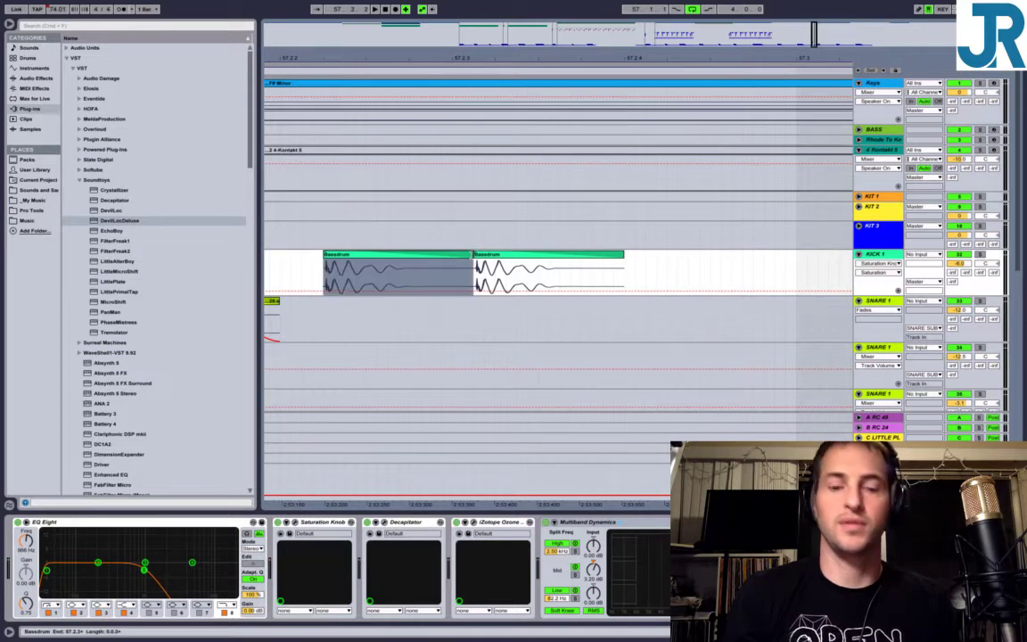
click(458, 261)
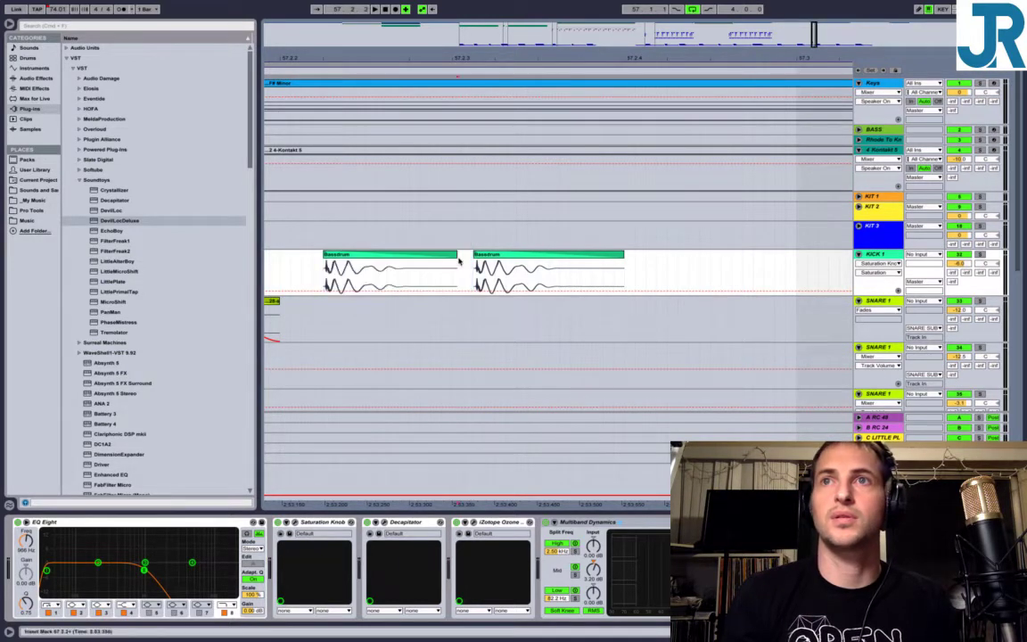
scroll(394, 258, left, 1)
click(395, 257)
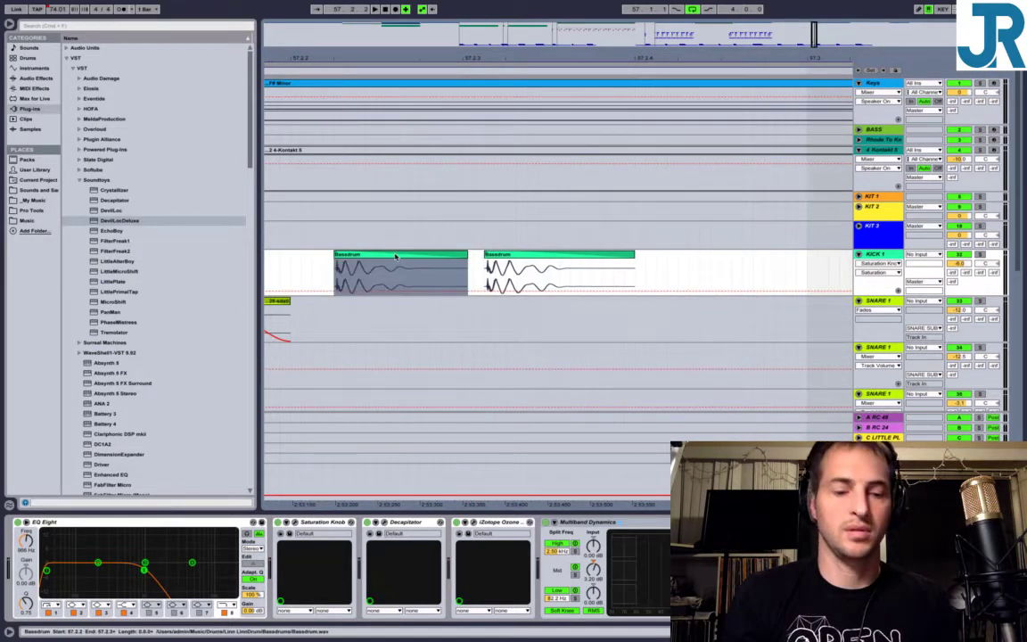
drag(399, 257, 410, 259)
shift+click(504, 254)
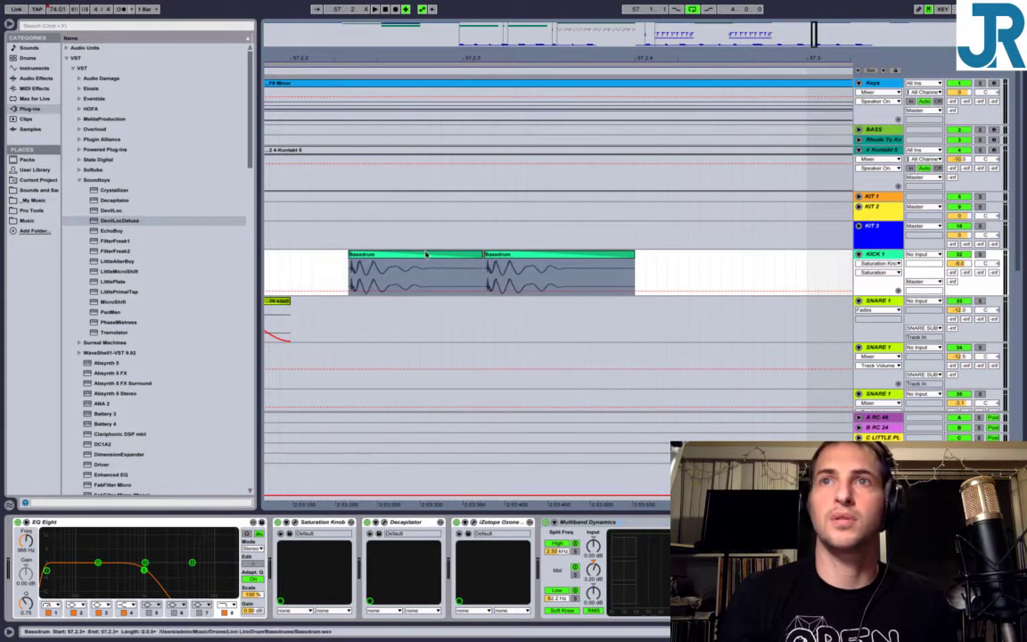
drag(426, 257, 435, 256)
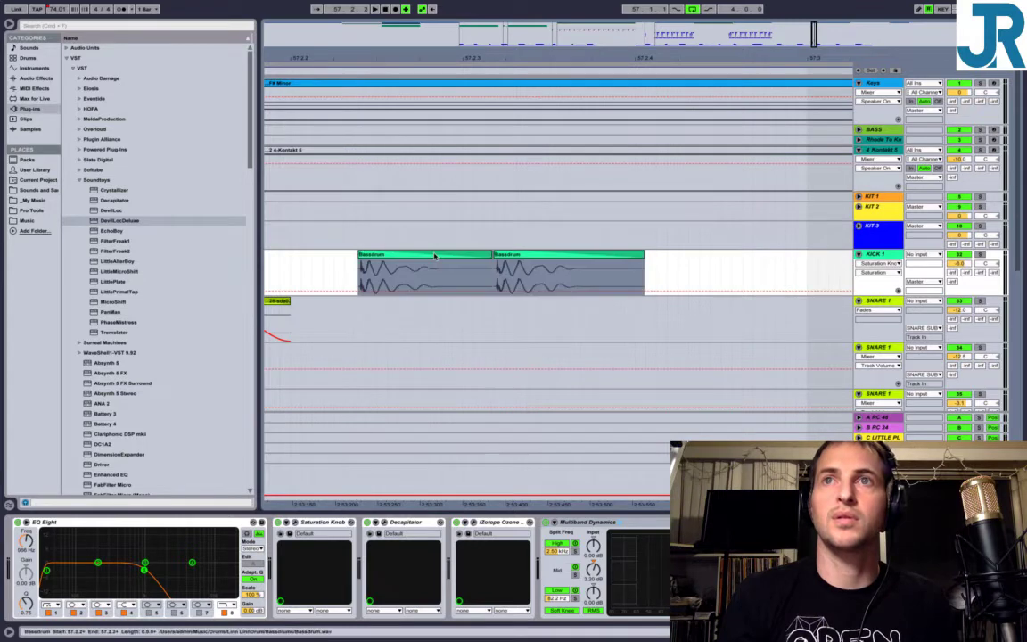
Audition the repositioned double kick with the keys and snare from bar 57.
drag(406, 56, 455, 58)
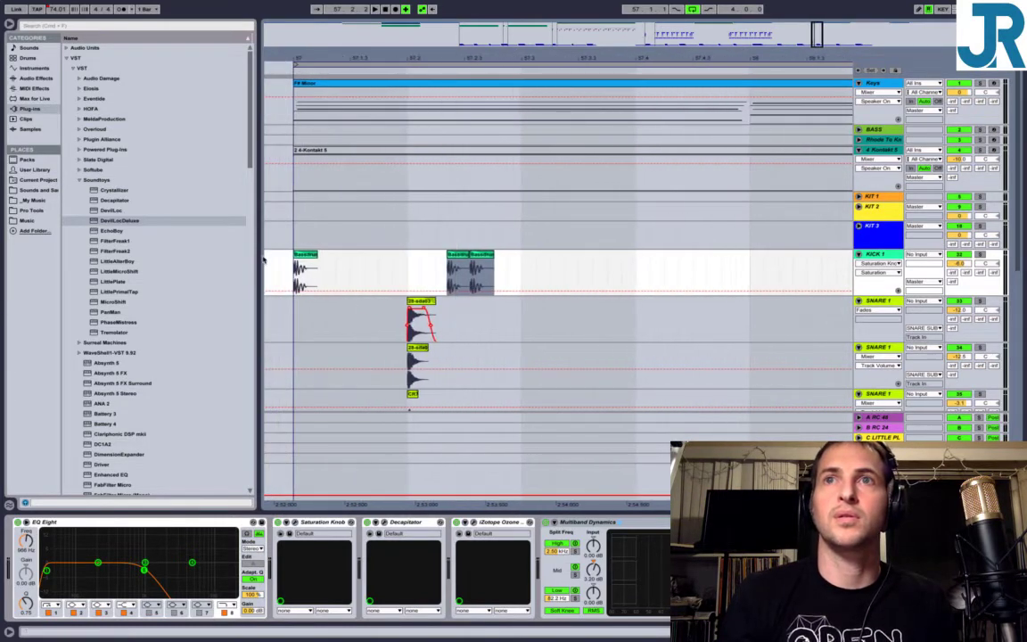
click(303, 257)
key(space)
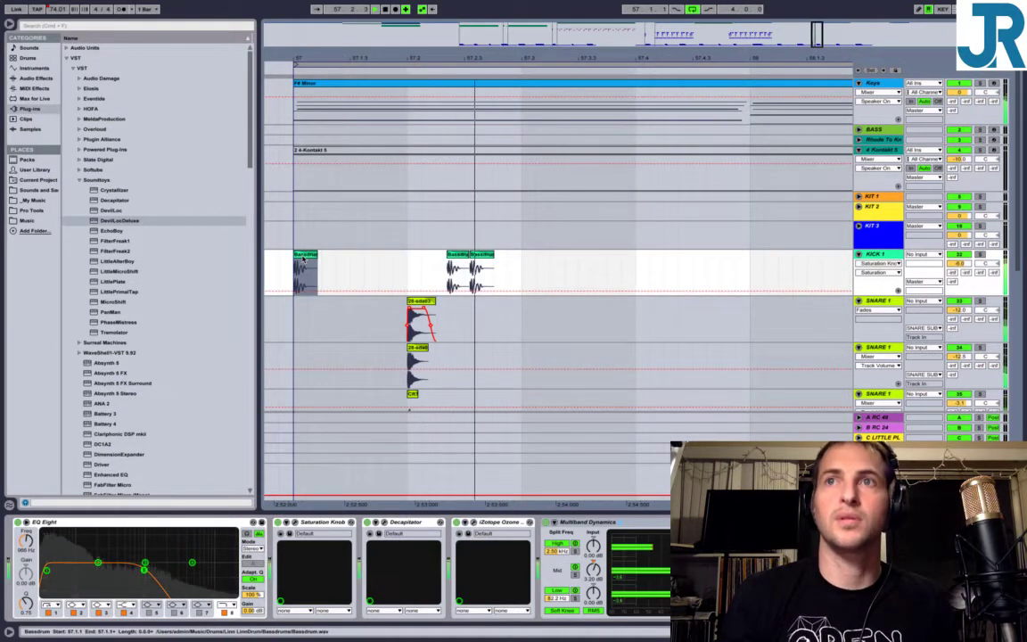
key(space)
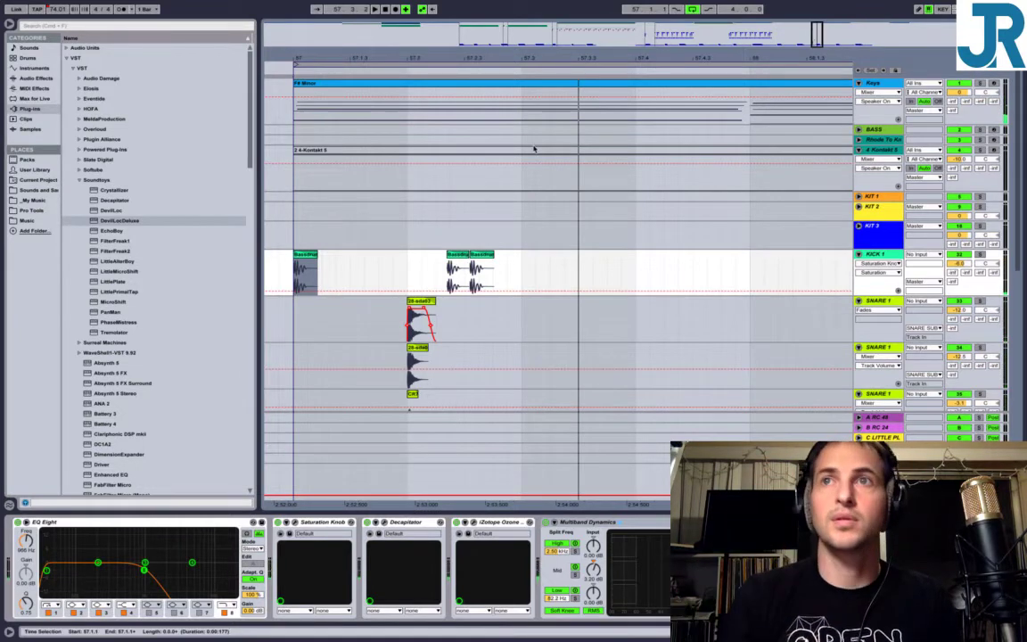
Shorten the first kick of the pair further and shift it slightly later, closer to the second kick.
drag(467, 57, 469, 186)
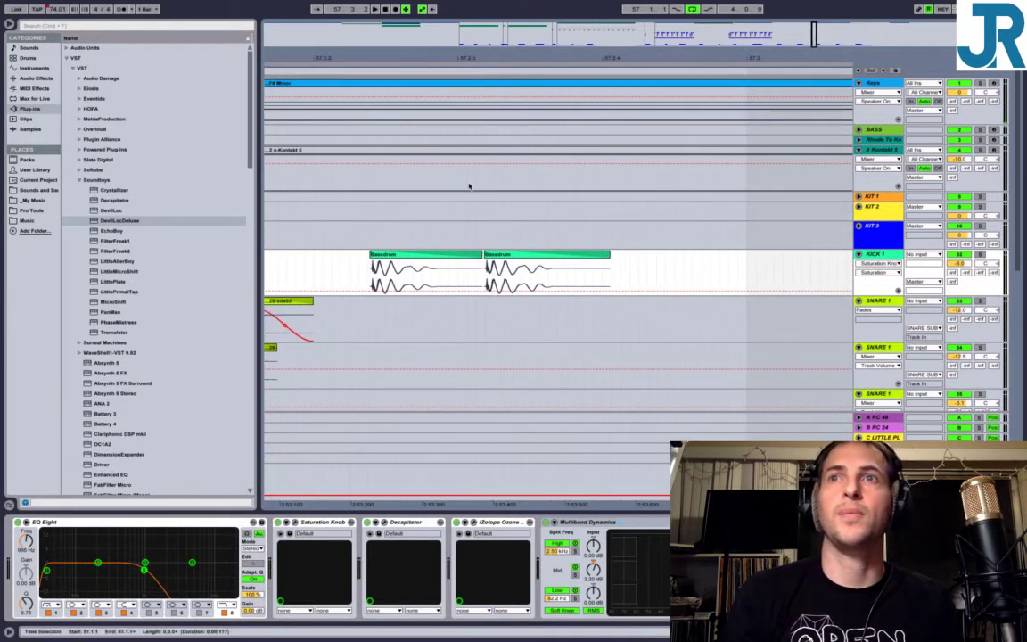
click(479, 255)
drag(466, 255, 457, 255)
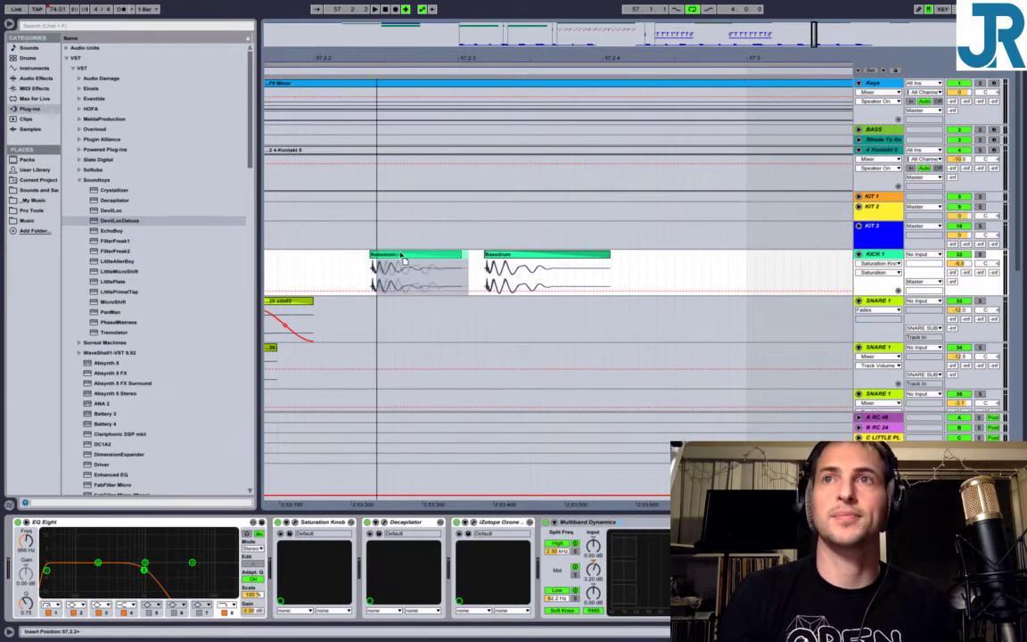
drag(392, 256, 407, 256)
drag(359, 60, 436, 57)
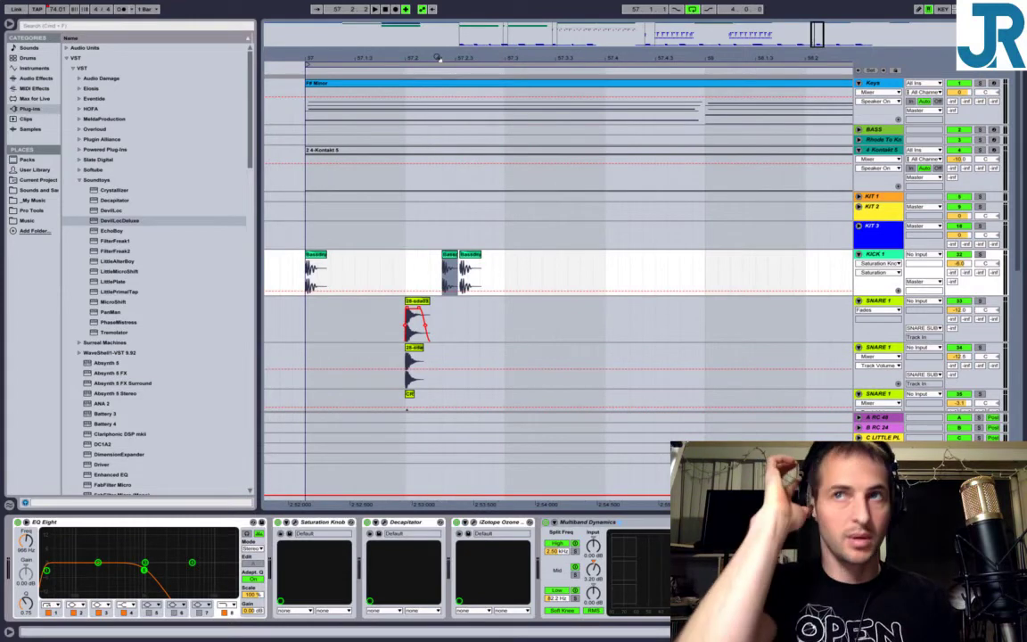
Play the beat from bar 57 to check the tighter spacing of the double kick.
click(319, 257)
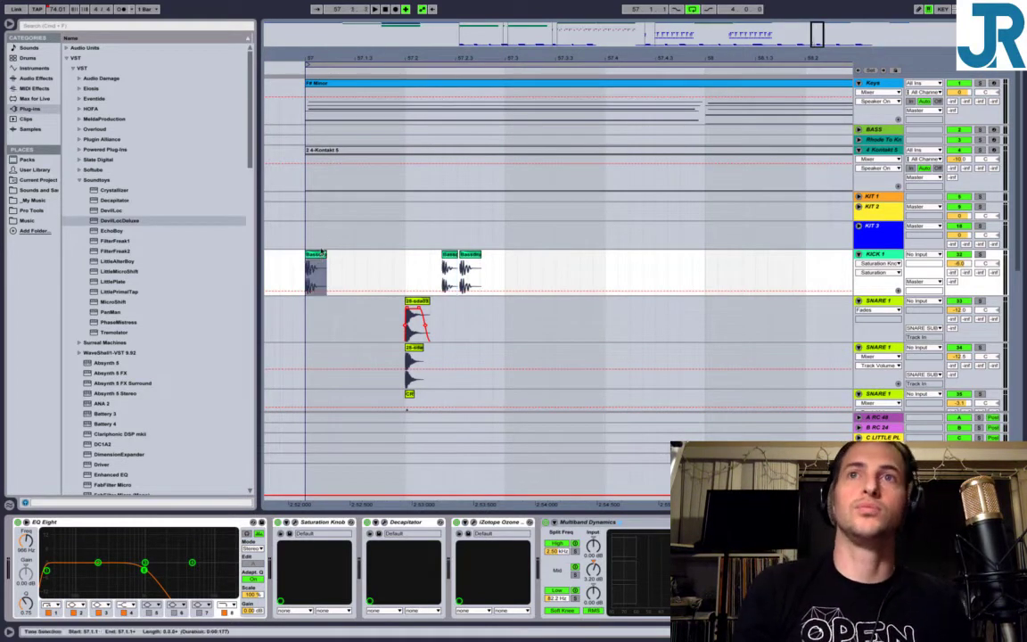
key(space)
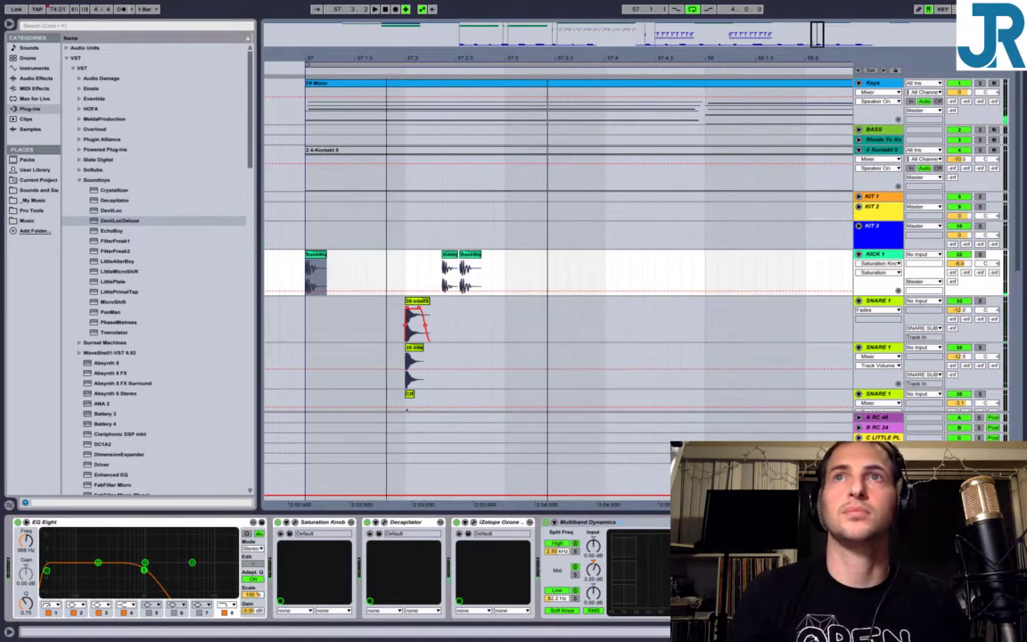
drag(386, 58, 430, 105)
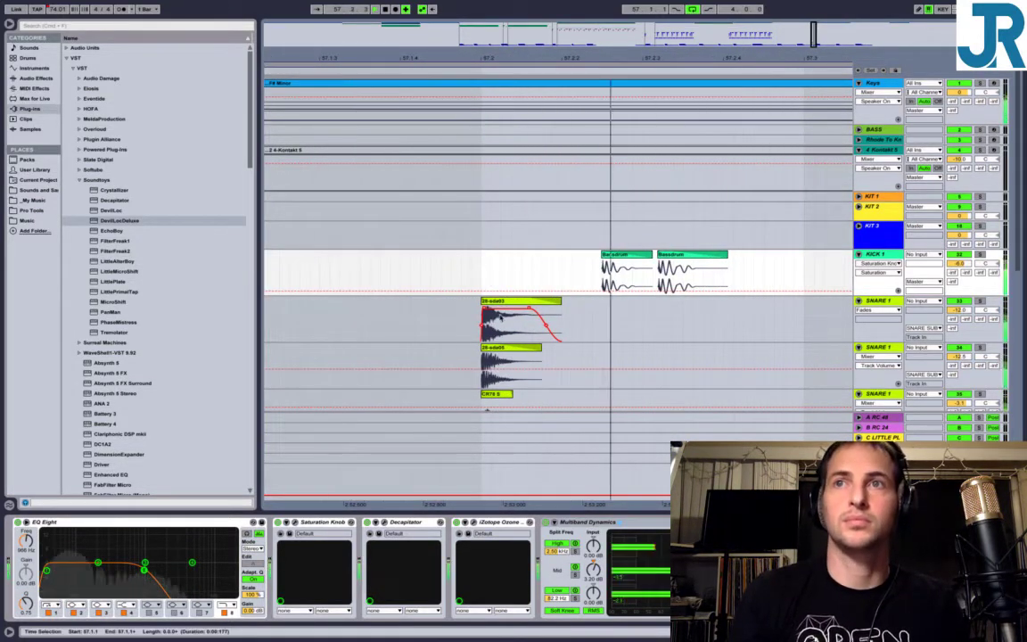
key(space)
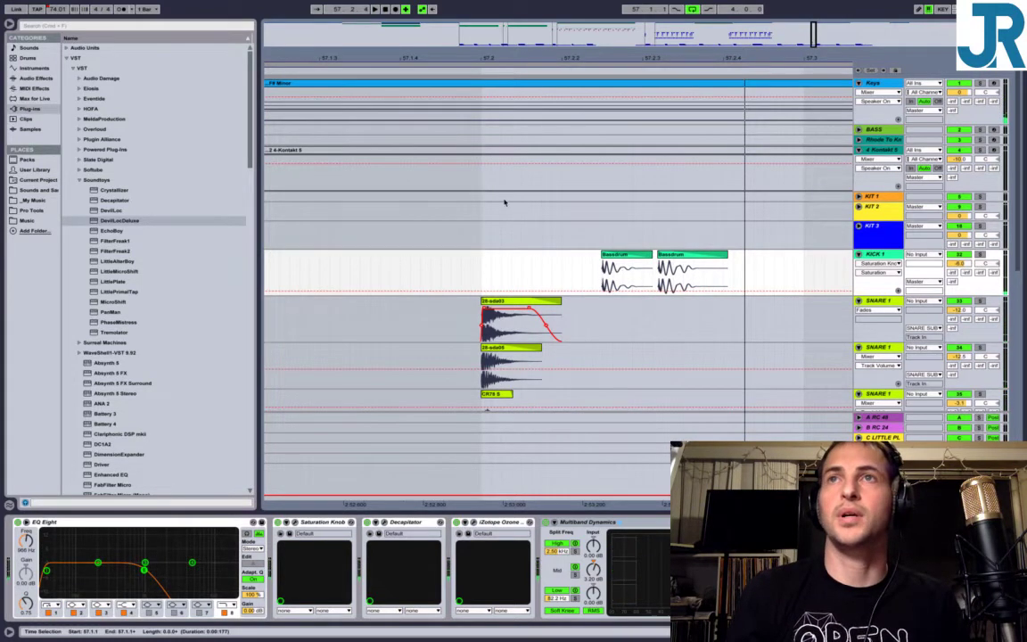
Duplicate the one-beat KICK 1 section from 57.2 to 57.3, containing both kicks, directly after itself.
key(minus)
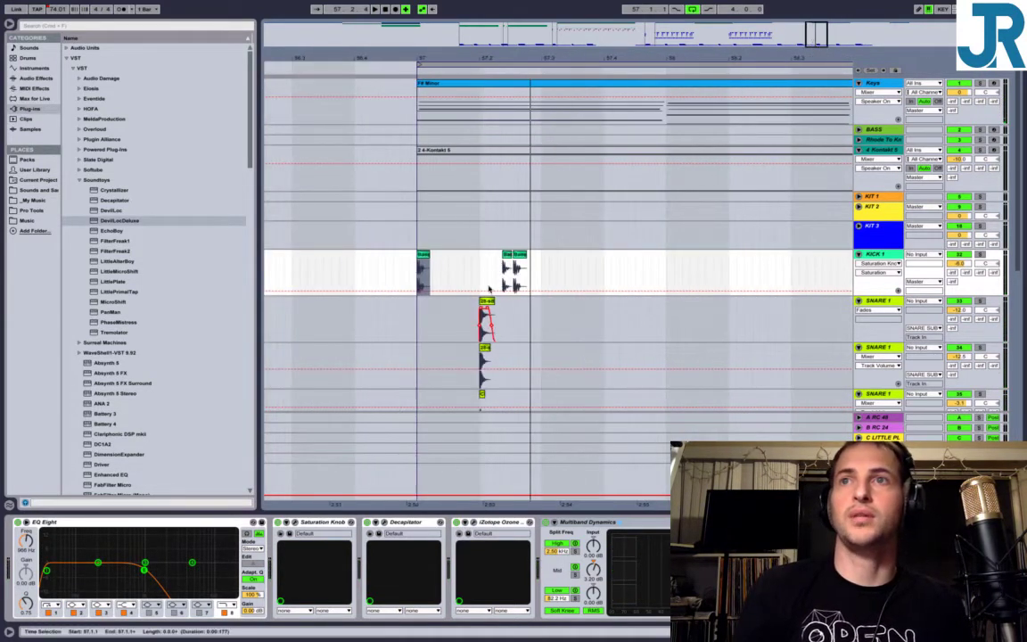
drag(481, 282, 540, 281)
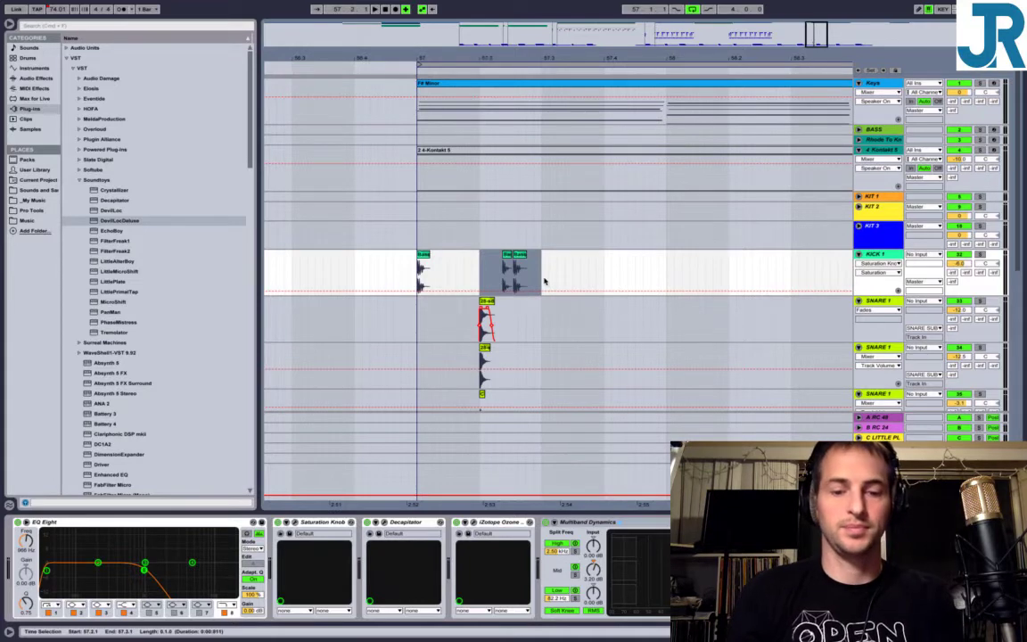
key(ctrl+d)
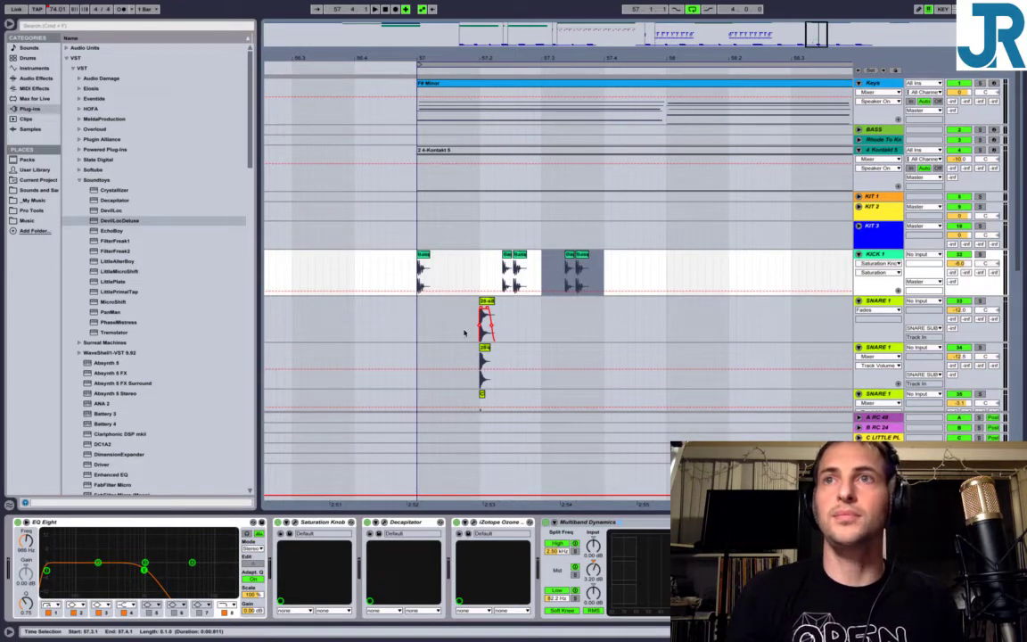
Duplicate the two-beat snare, shaker, maraca and hat clips from bar 57 directly after themselves and audition the beat from 57.
drag(417, 320, 539, 362)
key(ctrl+d)
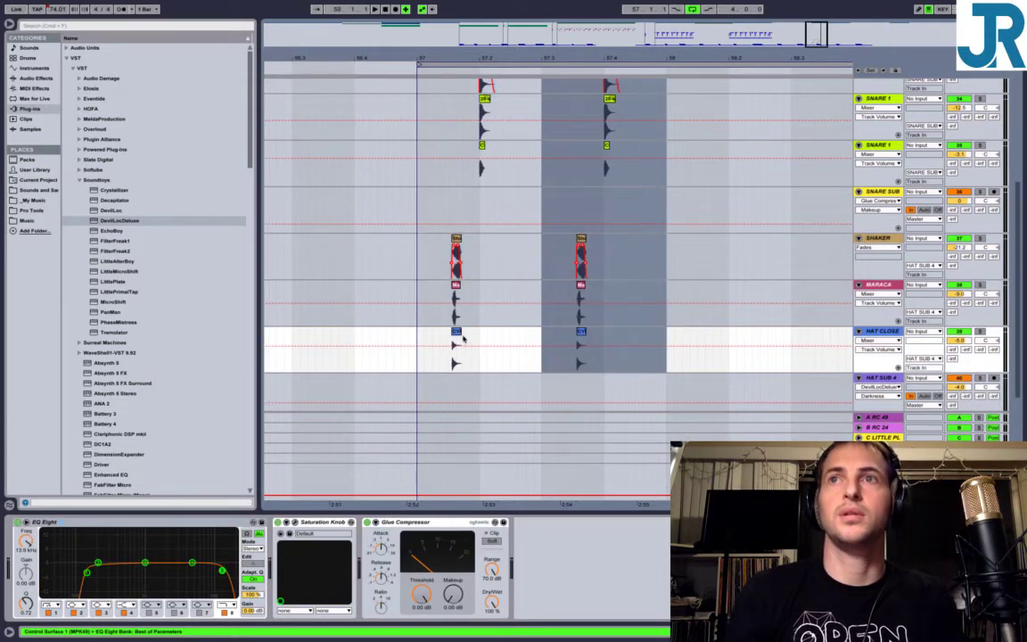
click(423, 303)
scroll(543, 312, up, 5)
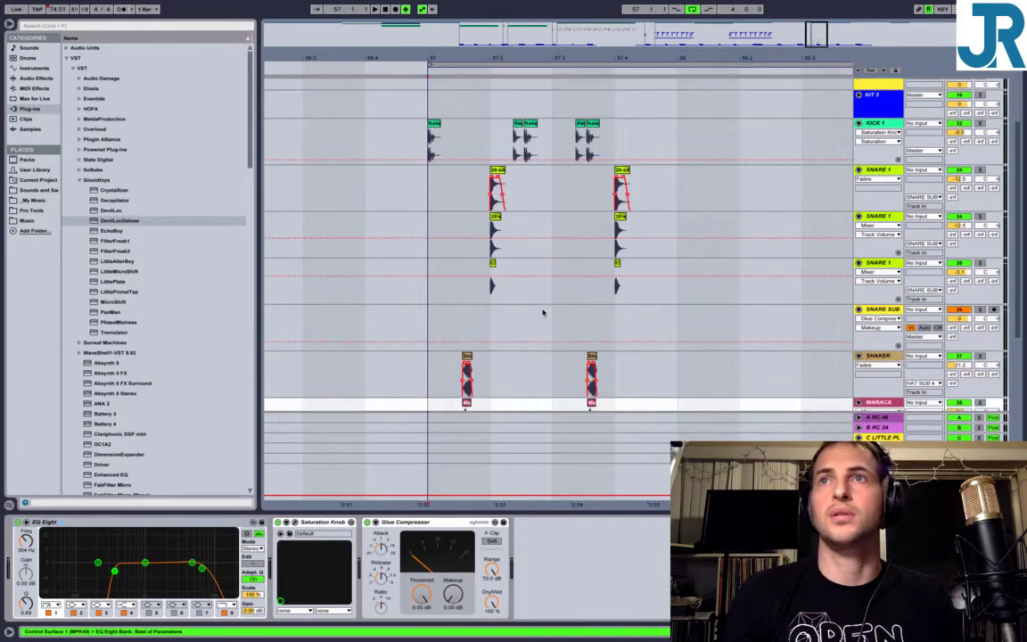
scroll(543, 312, down, 1)
key(space)
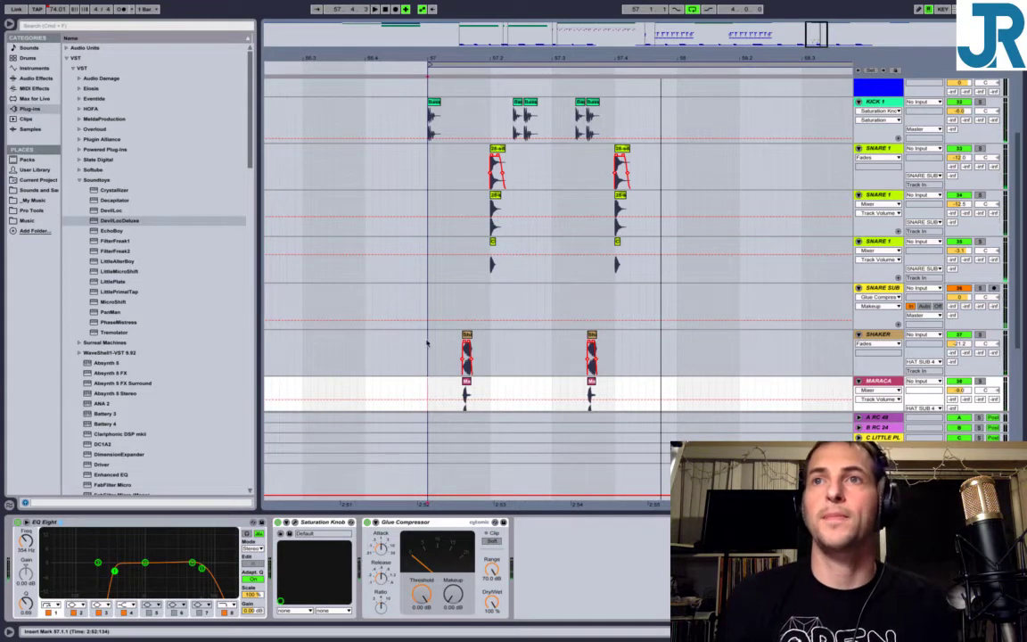
Isolate the hat layers by muting KICK 1 and SNARE SUB, and lower the SHAKER track volume to -25.5 dB.
scroll(433, 346, down, 3)
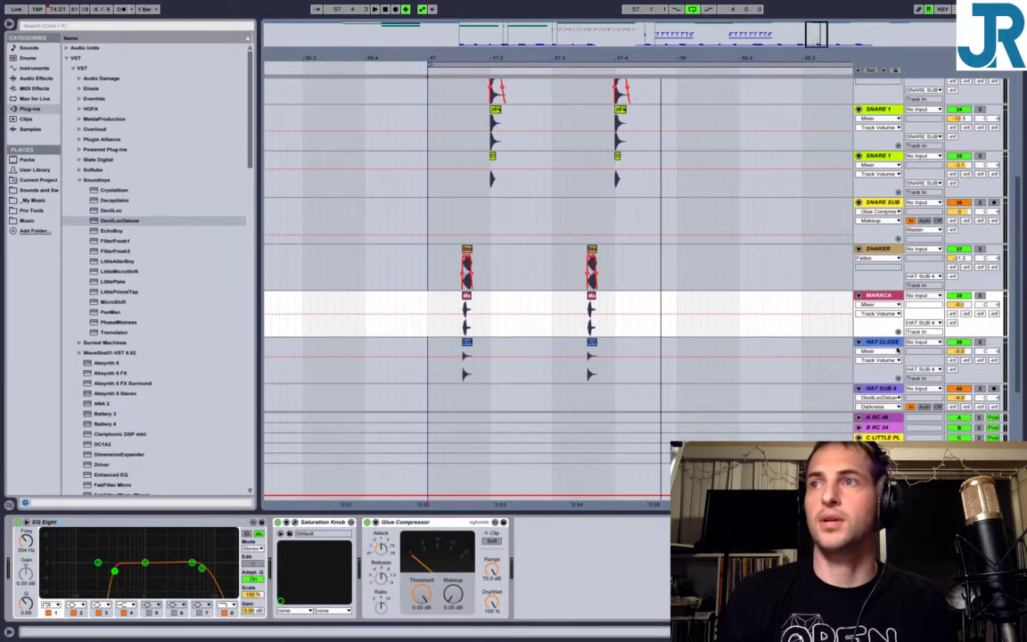
drag(470, 59, 472, 58)
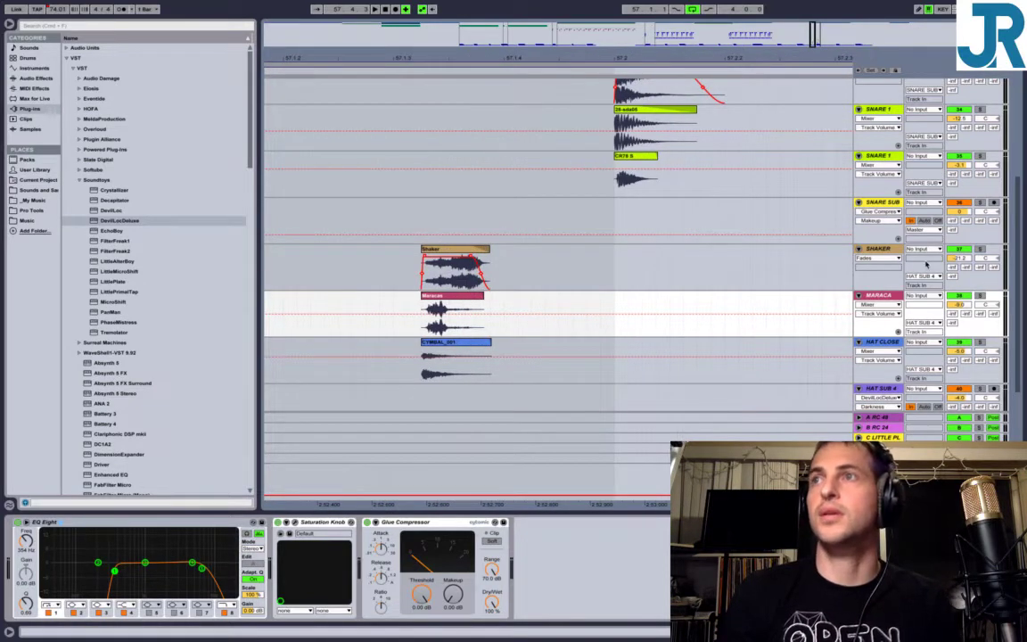
scroll(964, 204, up, 5)
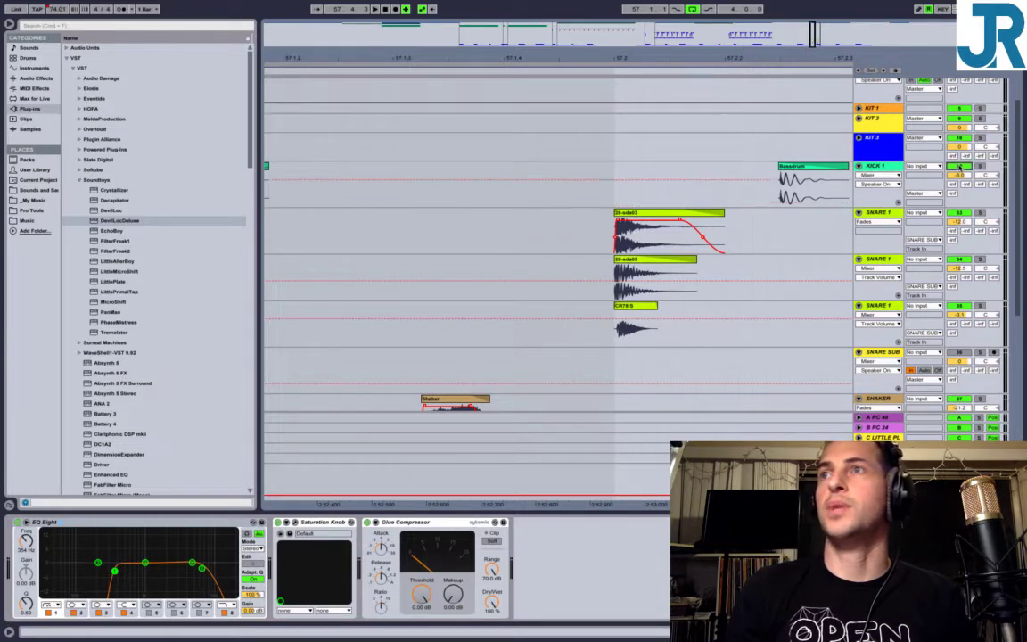
click(660, 456)
scroll(671, 267, down, 4)
scroll(634, 224, down, 2)
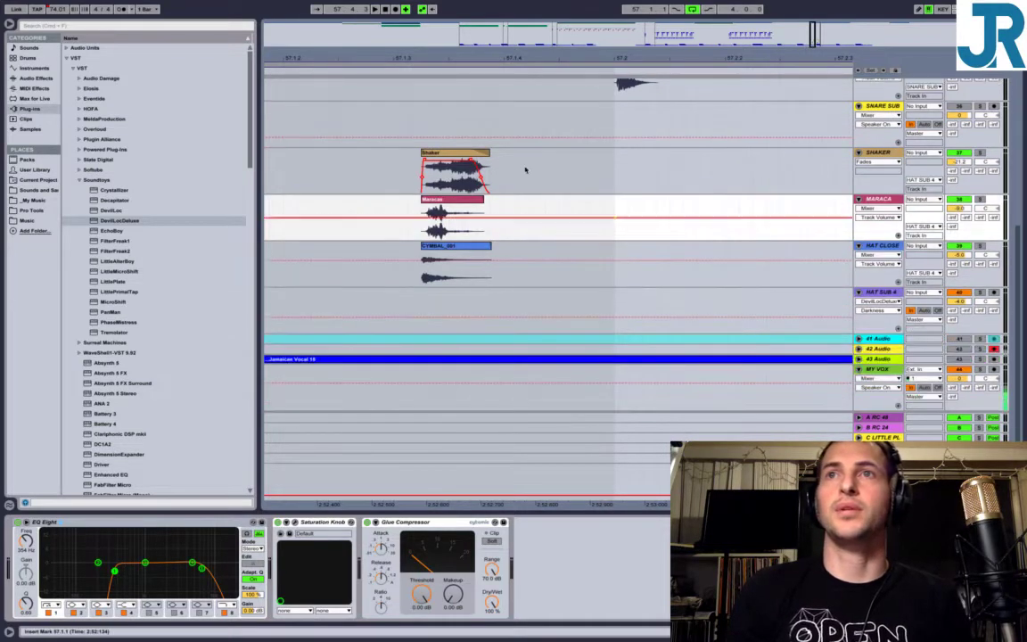
click(457, 151)
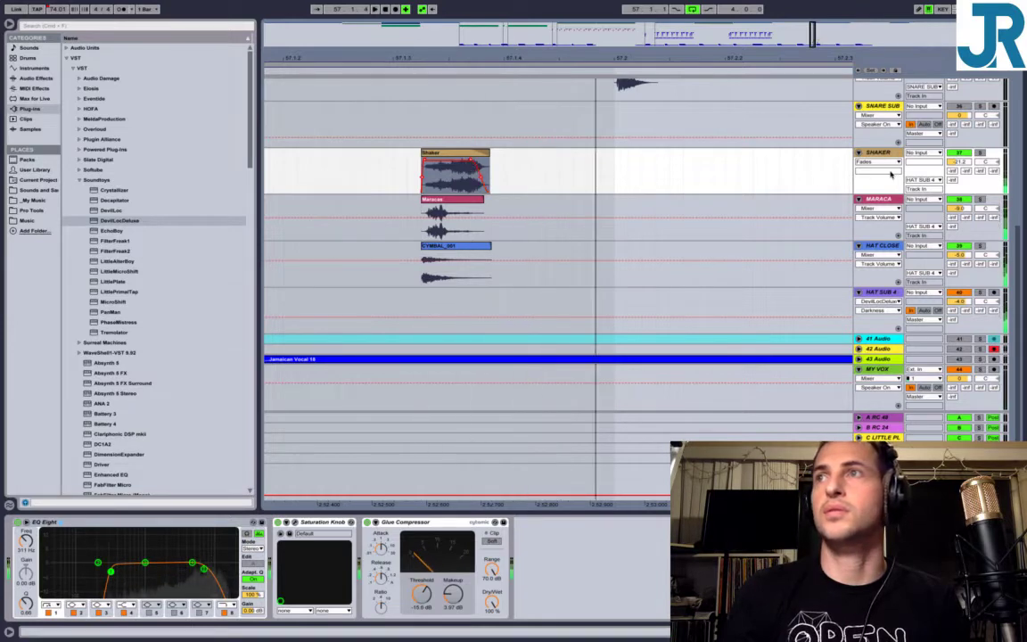
mouse_move(960, 161)
mouse_down()
mouse_move(960, 177)
mouse_move(960, 159)
mouse_up()
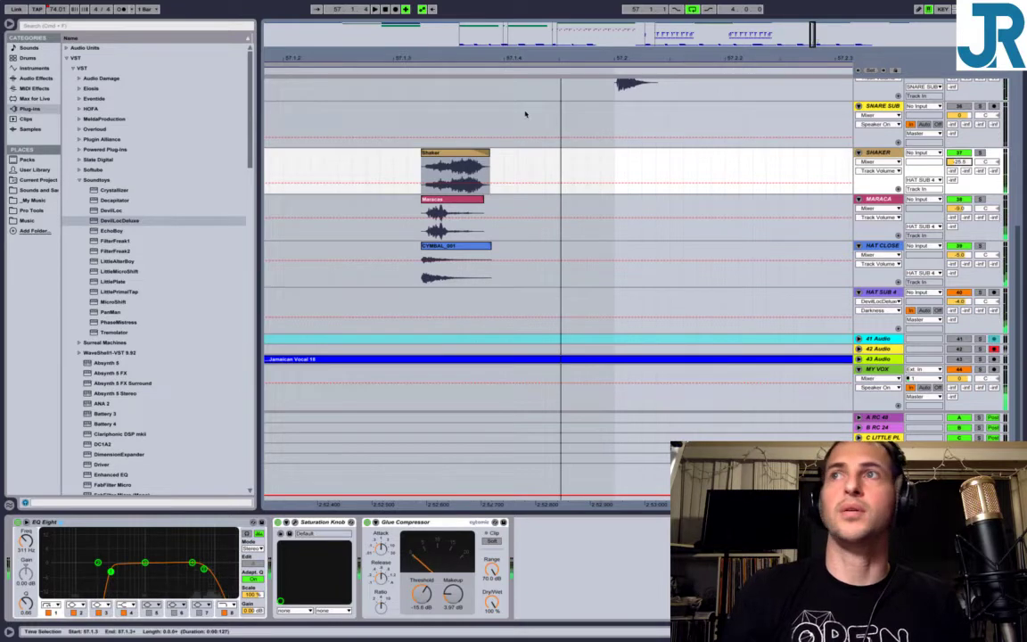
Unmute the SNARE SUB and KICK 1 tracks and play the full beat from bar 57.
drag(453, 56, 466, 34)
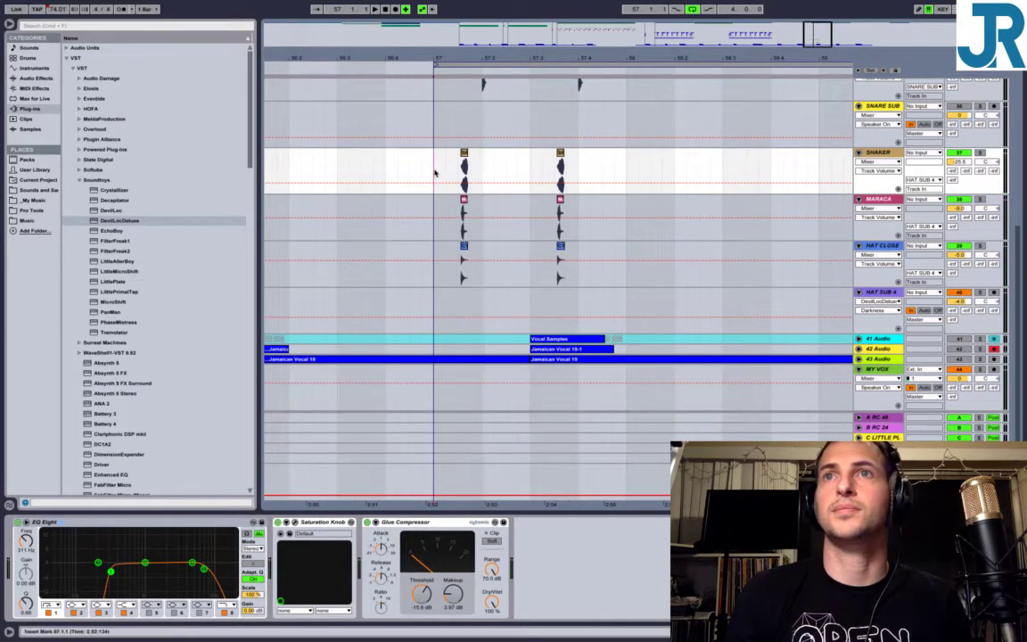
scroll(987, 175, up, 3)
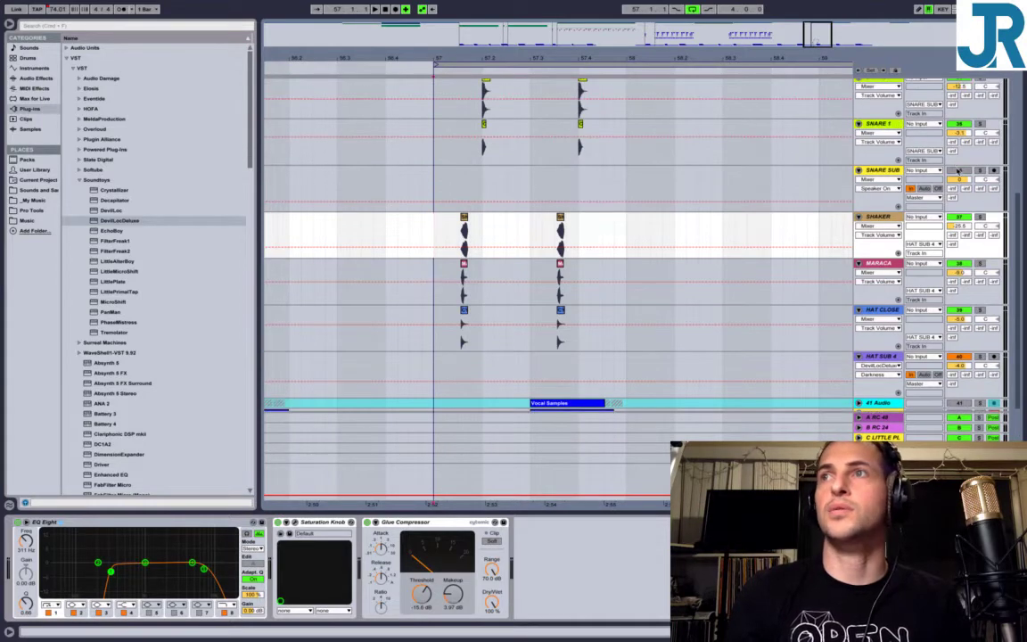
scroll(958, 169, up, 8)
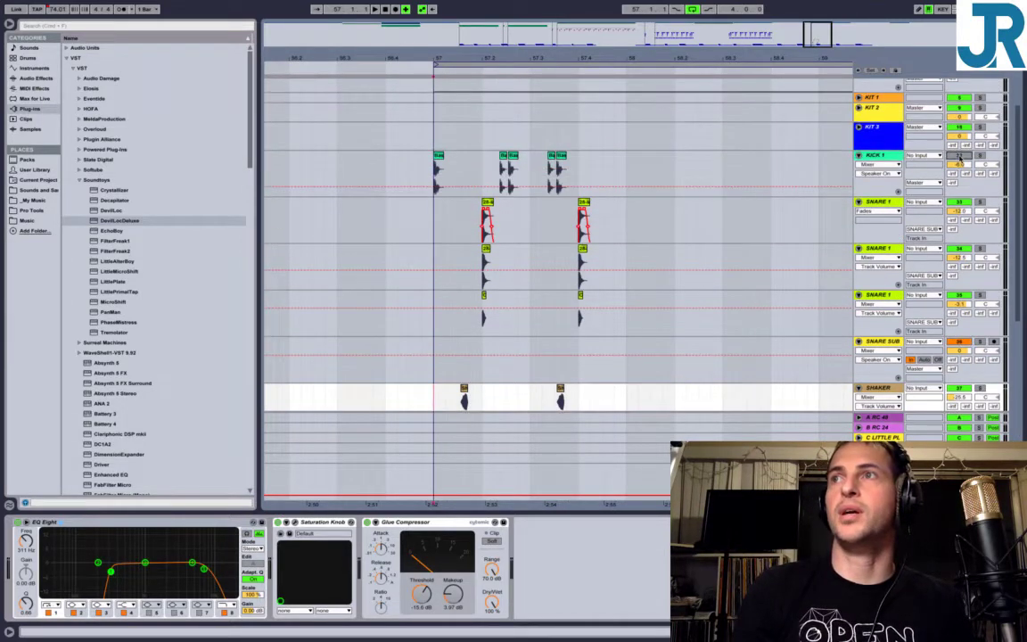
key(space)
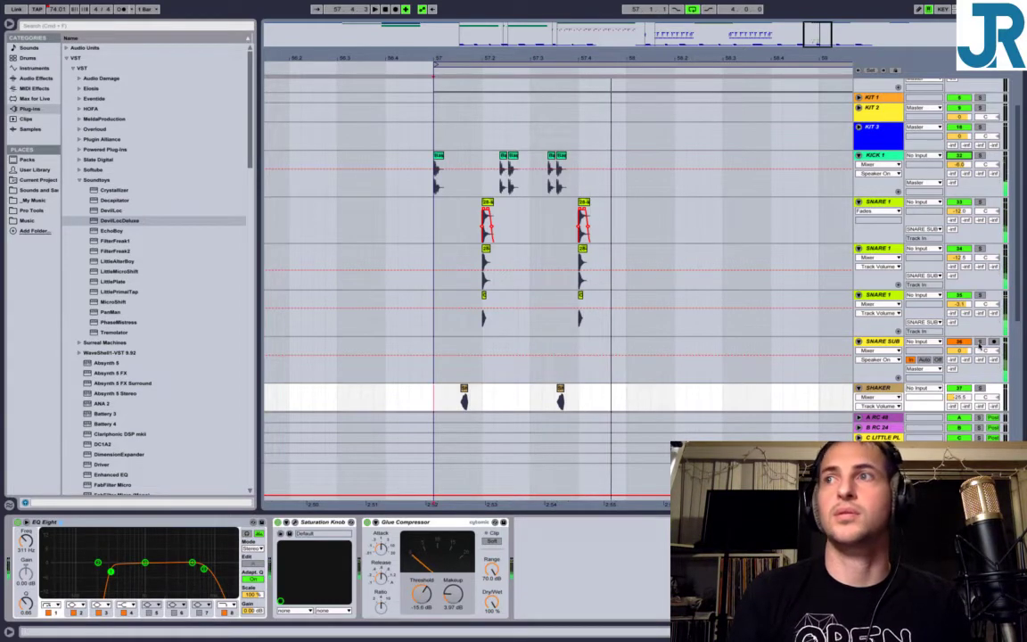
Lower the HAT SUB 4 track volume to -12.4 dB.
scroll(959, 364, down, 6)
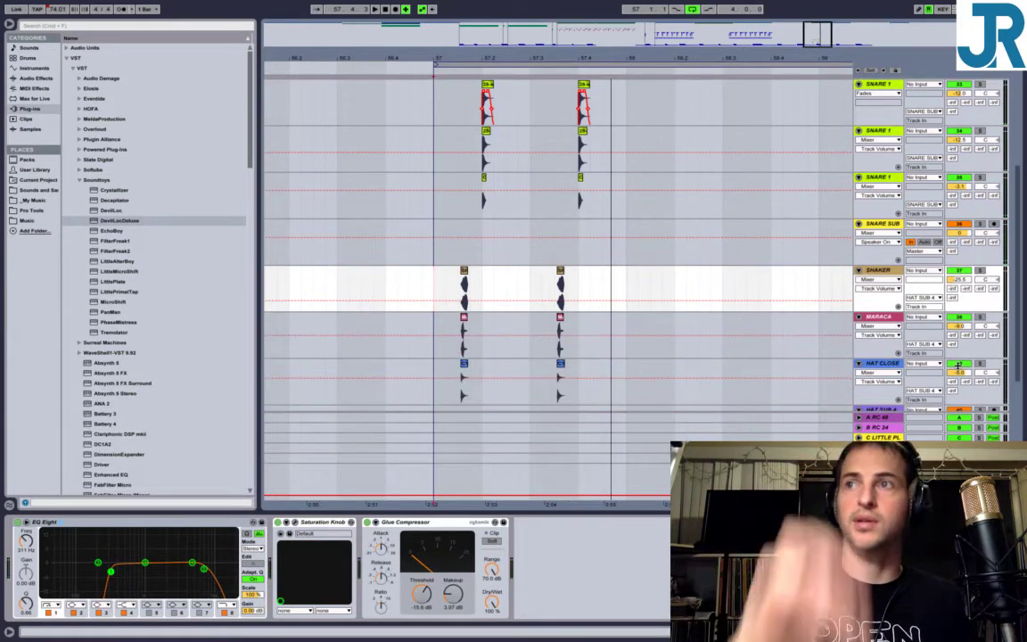
scroll(959, 364, down, 2)
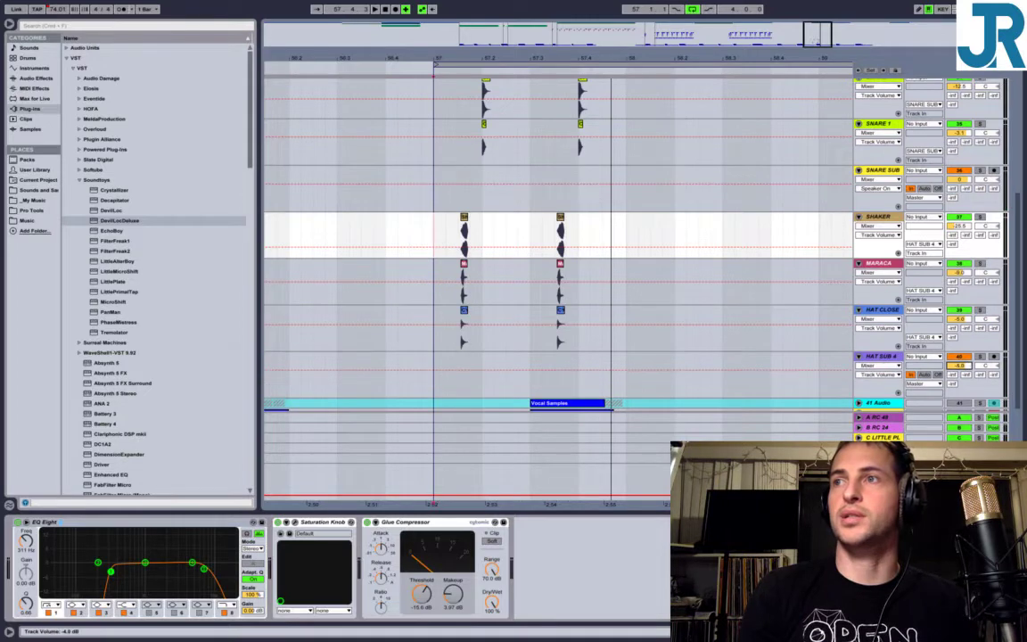
drag(959, 365, 959, 386)
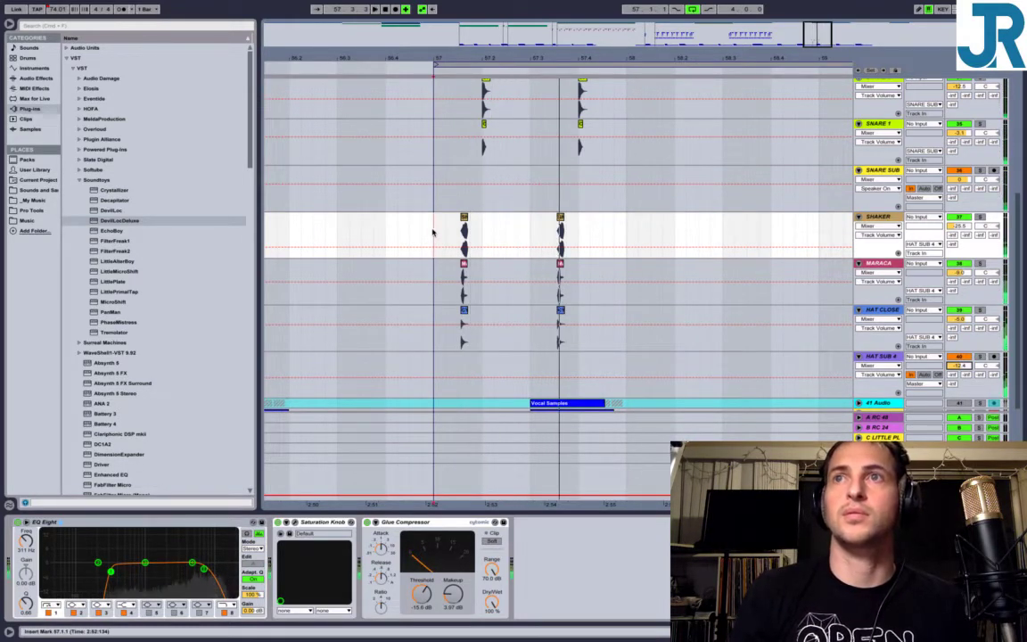
Duplicate the one-beat shaker, maraca and hat section at 57.1 three times so a hat falls in every beat.
drag(460, 252, 491, 312)
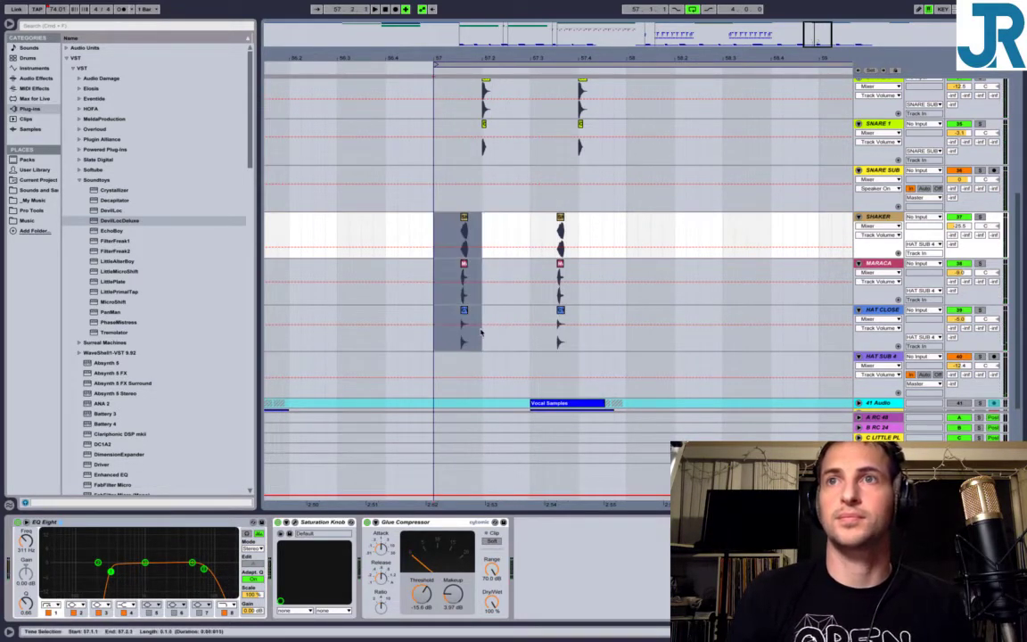
key(ctrl+d)
key(ctrl+d)
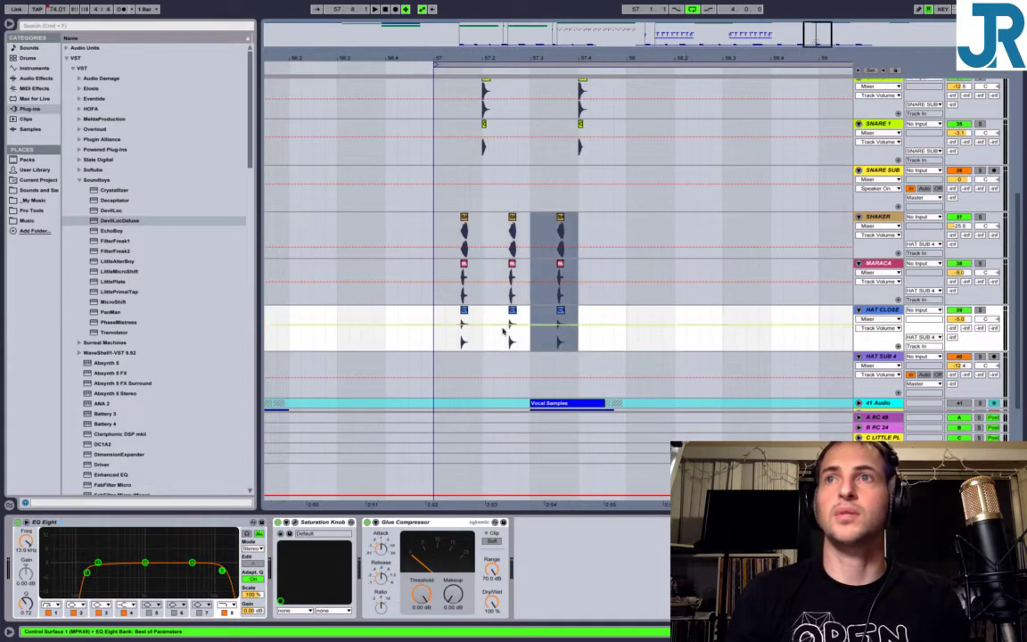
key(ctrl+d)
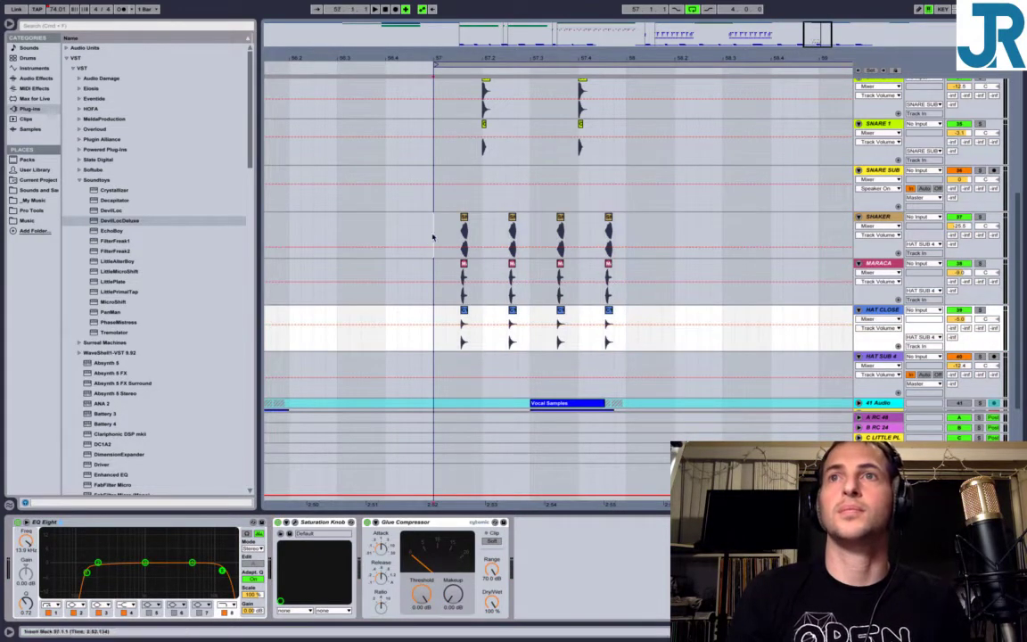
Play the beat from bar 57 and mute the shaker and maraca layers to compare their contribution.
click(431, 234)
key(space)
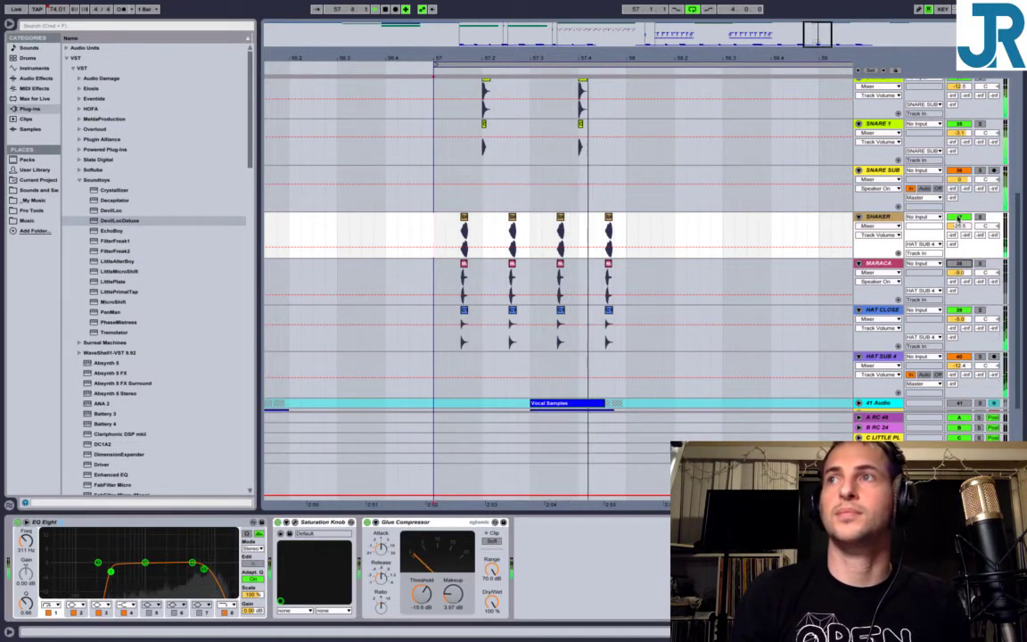
click(955, 263)
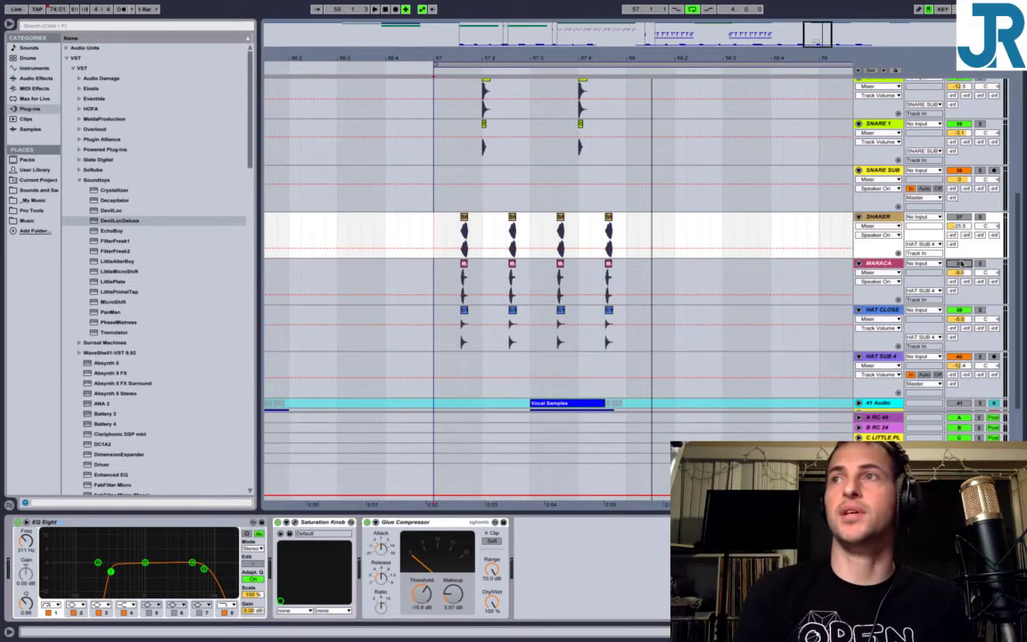
Set the EQ Eight high cut to 6.01 kHz on SHAKER, 7.91 kHz on MARACA and 11.8 kHz on HAT CLOSE during playback.
key(space)
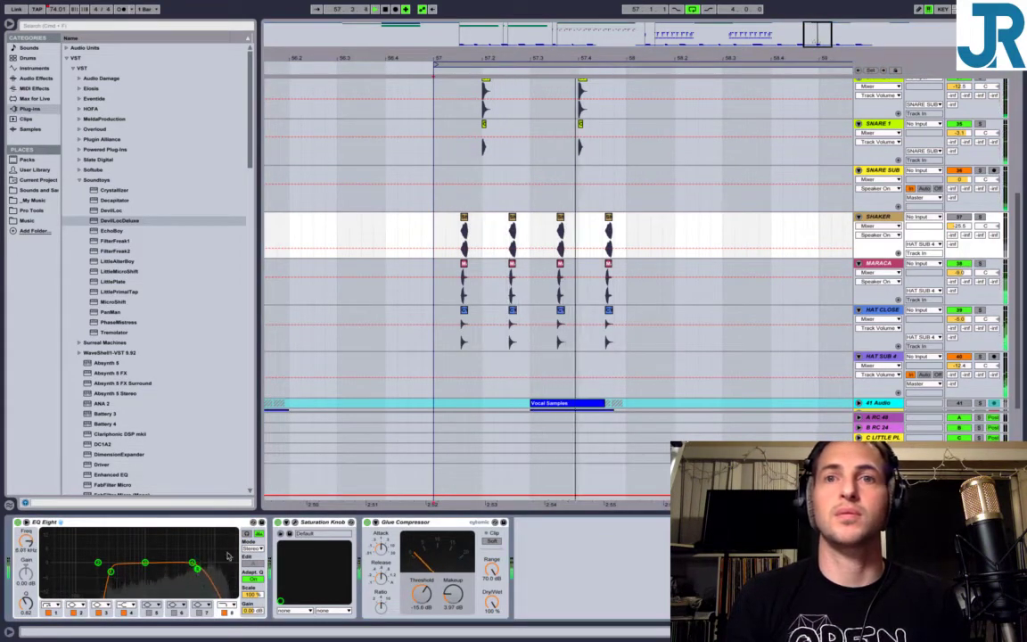
key(Down)
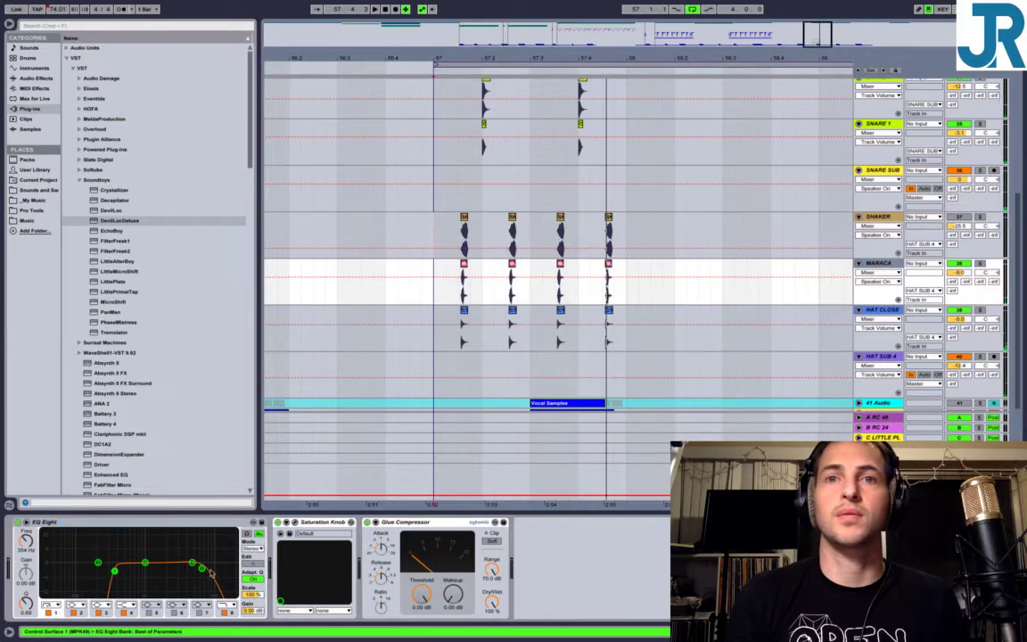
mouse_move(200, 568)
mouse_down()
mouse_move(133, 574)
mouse_move(165, 561)
mouse_move(205, 569)
mouse_up()
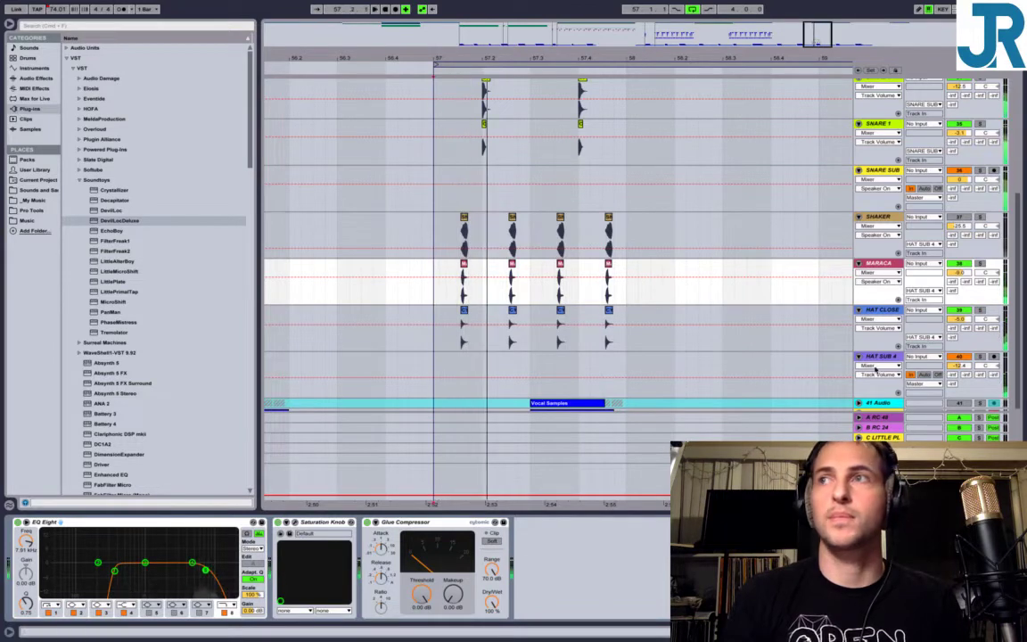
click(887, 310)
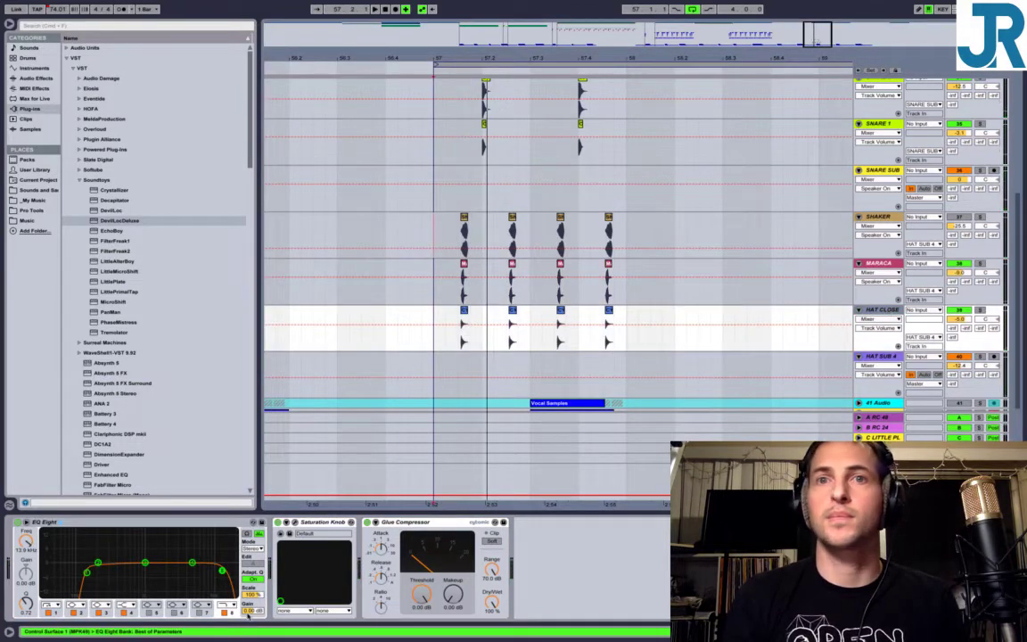
mouse_move(221, 570)
mouse_down()
mouse_move(180, 569)
mouse_move(219, 569)
mouse_up()
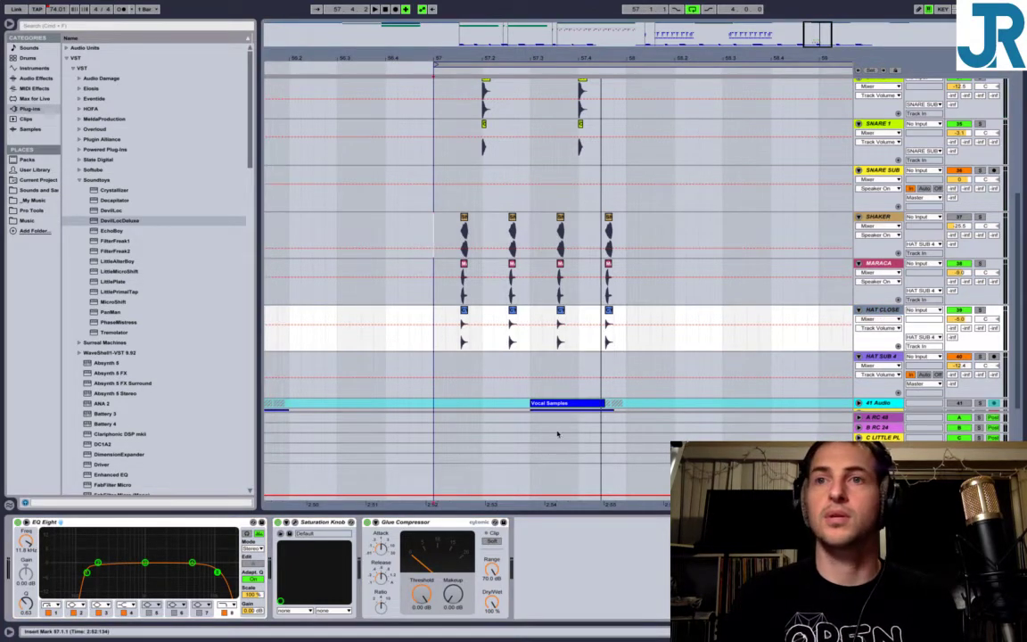
Show the DevilLocDeluxe plug-in of HAT SUB 4 and adjust its Crunch and Crush amounts.
click(877, 364)
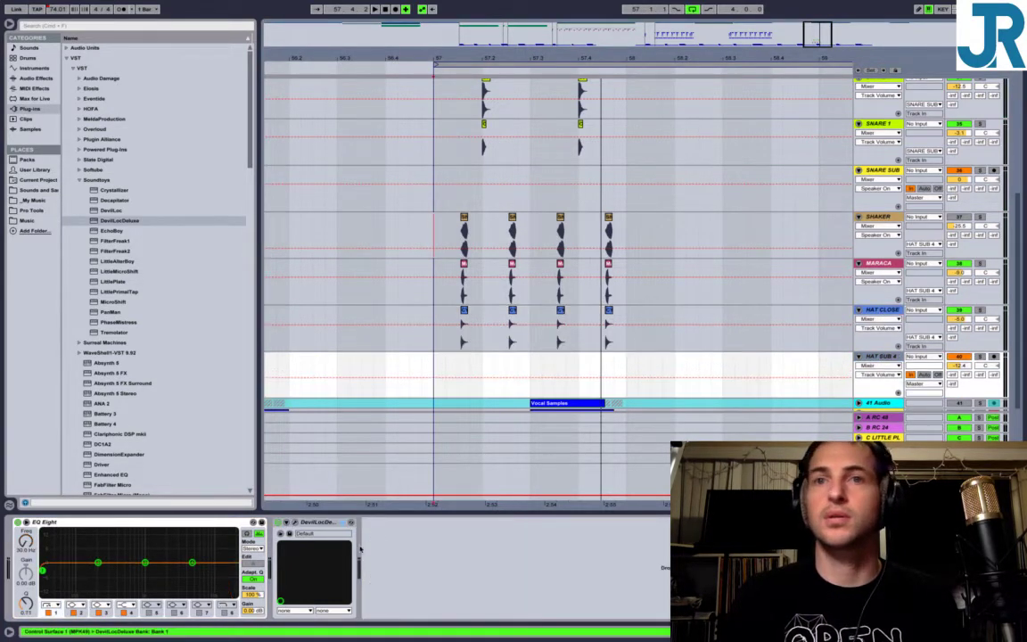
click(295, 523)
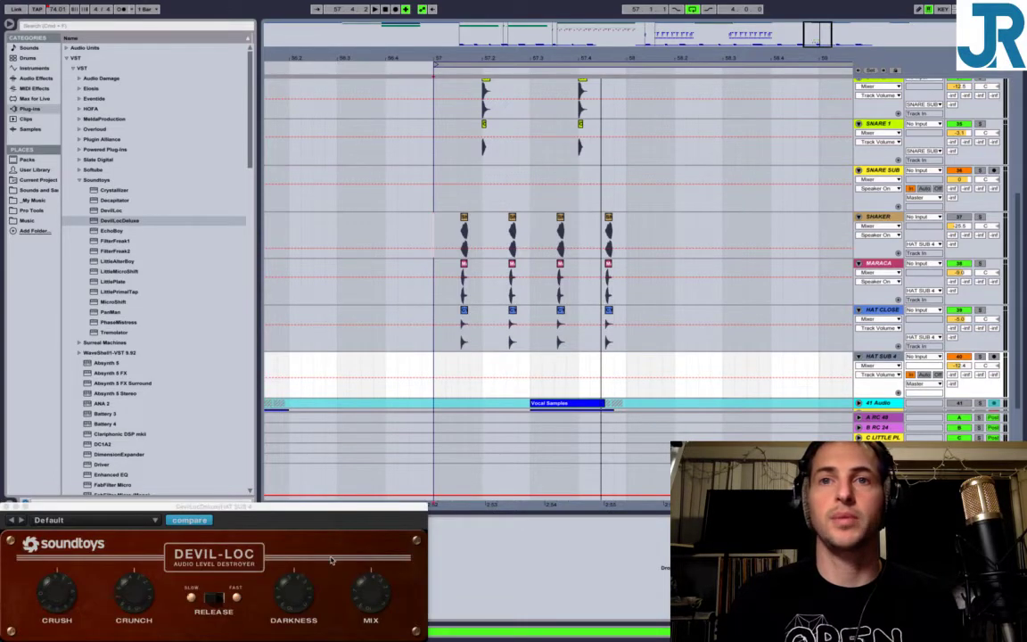
drag(284, 508, 380, 319)
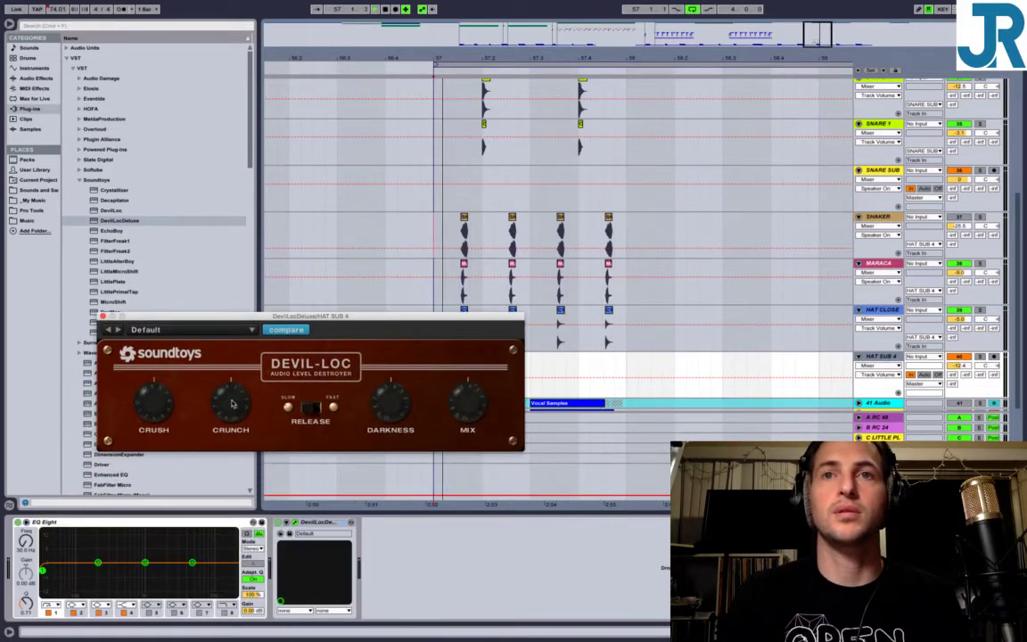
drag(231, 403, 229, 482)
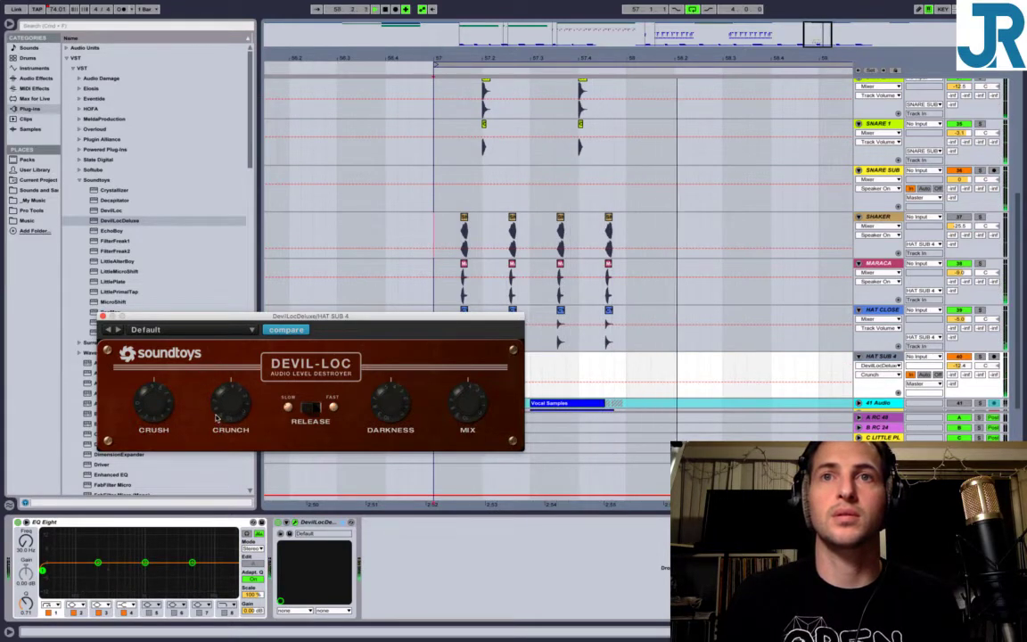
click(157, 410)
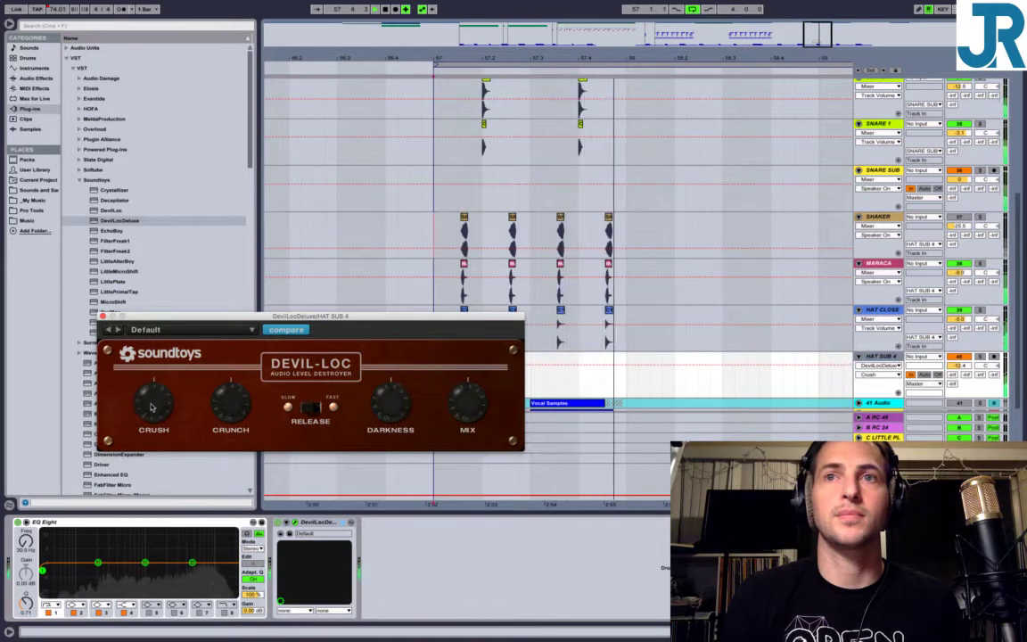
Adjust the Mix and Darkness of the HAT SUB 4 Devil-Loc and replay the beat from bar 57.
click(470, 381)
drag(469, 381, 462, 413)
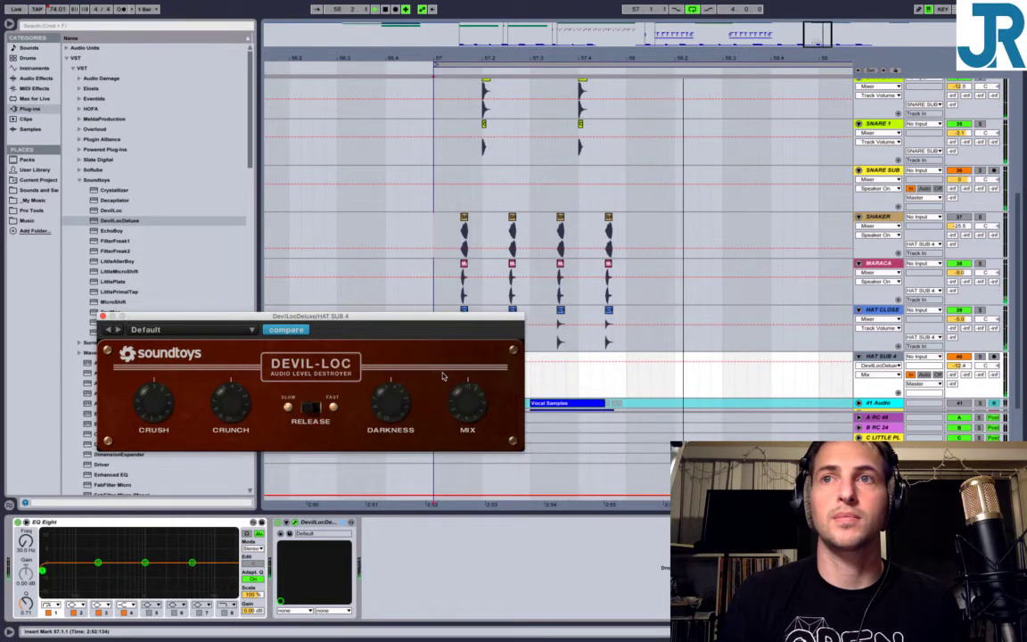
click(391, 379)
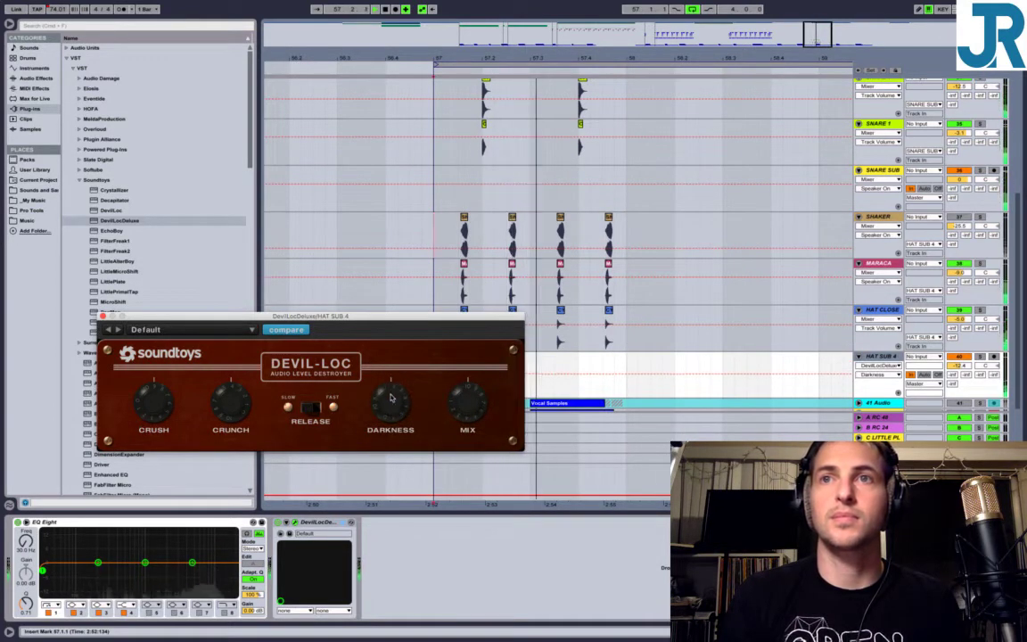
key(space)
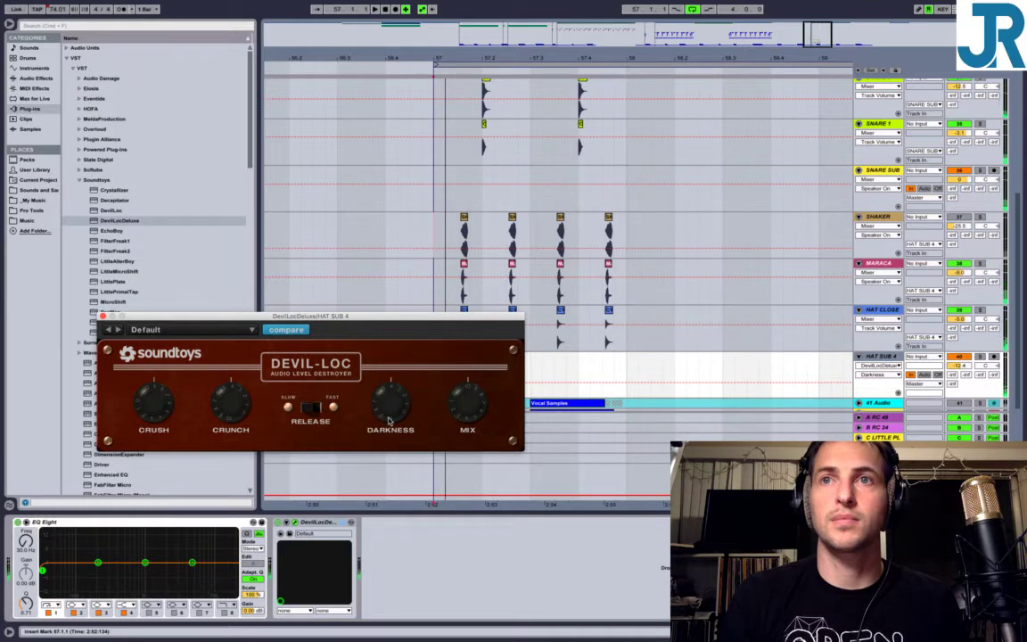
key(space)
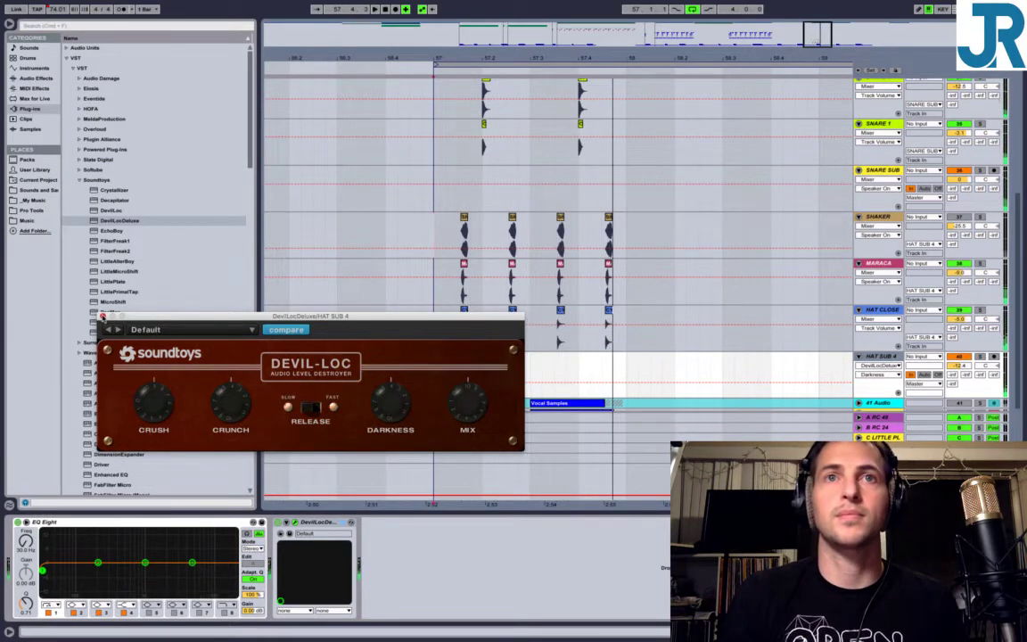
Close the Devil-Loc window, collapse the Soundtoys plug-ins and browse the Music folder to the Yamaha RM 50 cymbal samples.
click(103, 316)
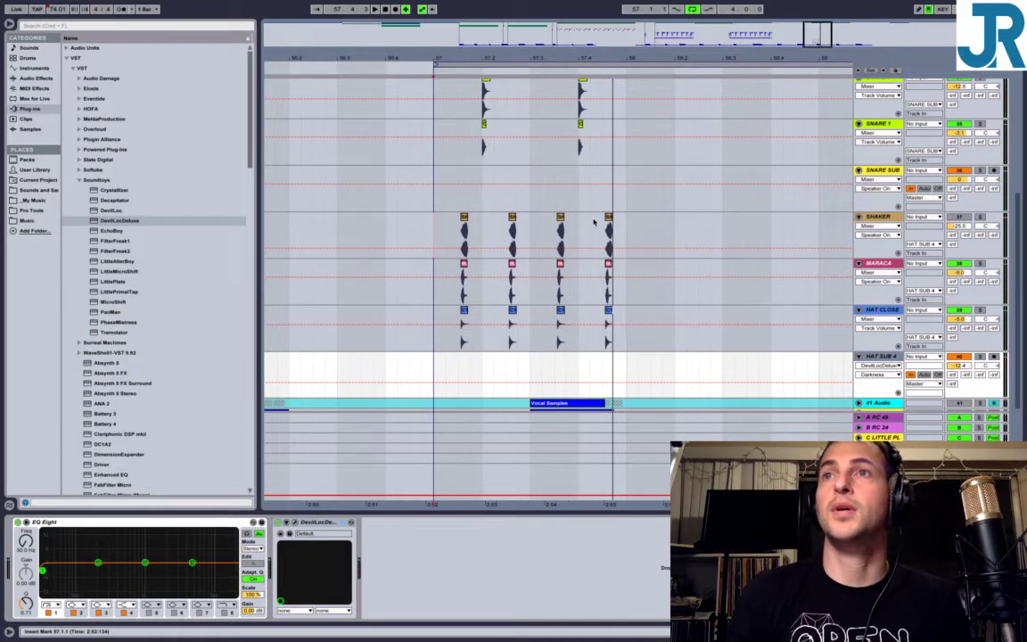
click(80, 181)
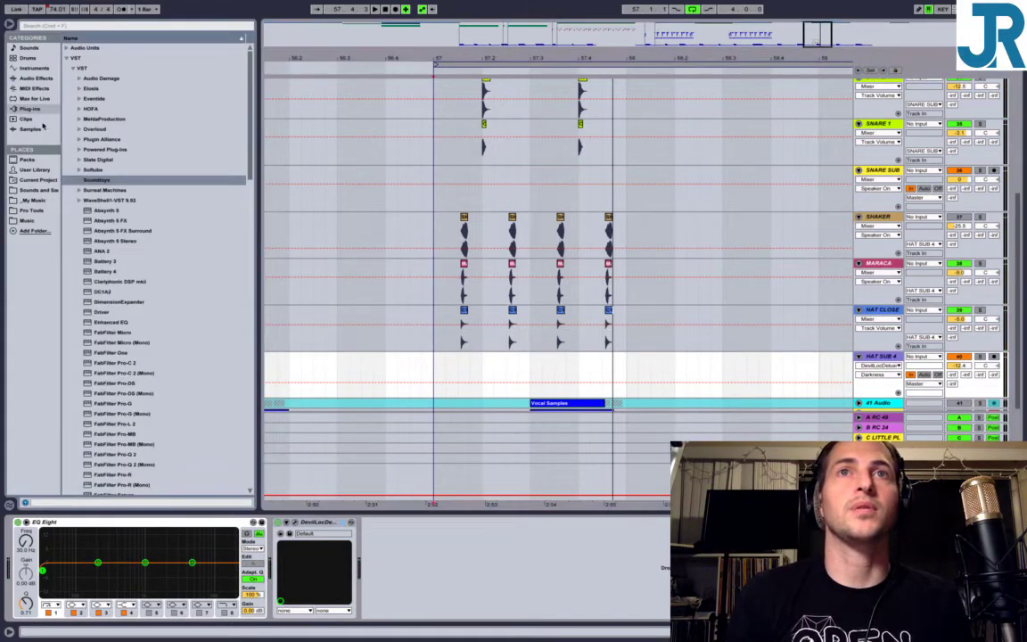
click(38, 200)
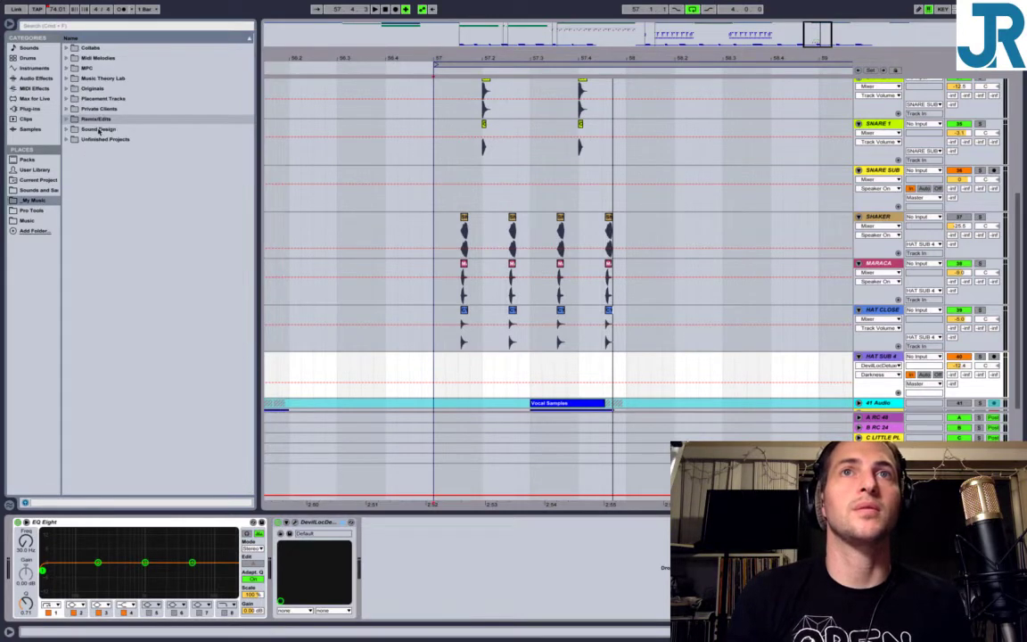
click(30, 220)
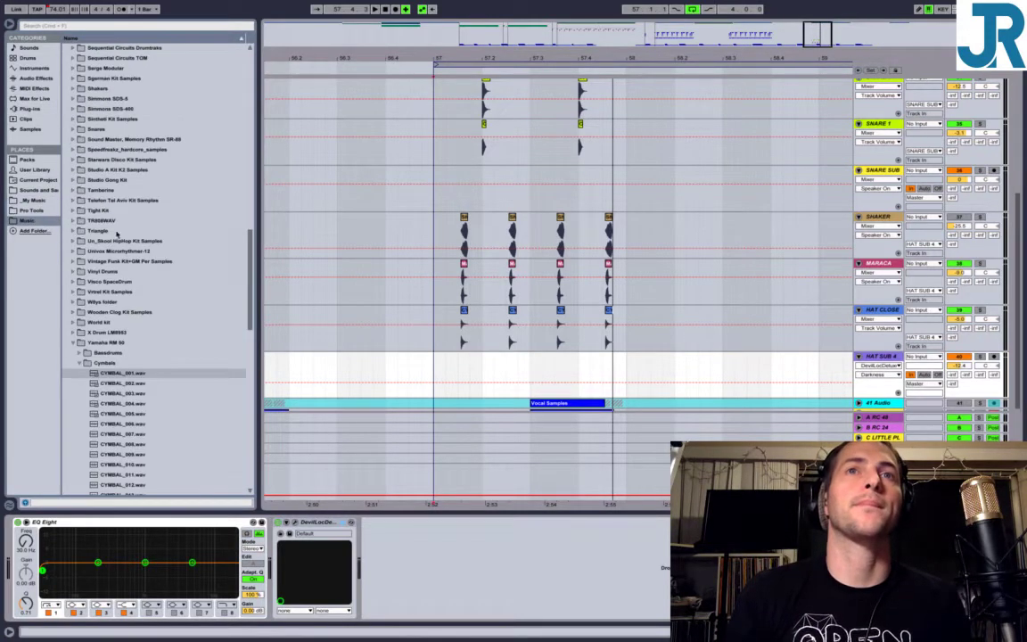
scroll(125, 372, down, 5)
click(119, 231)
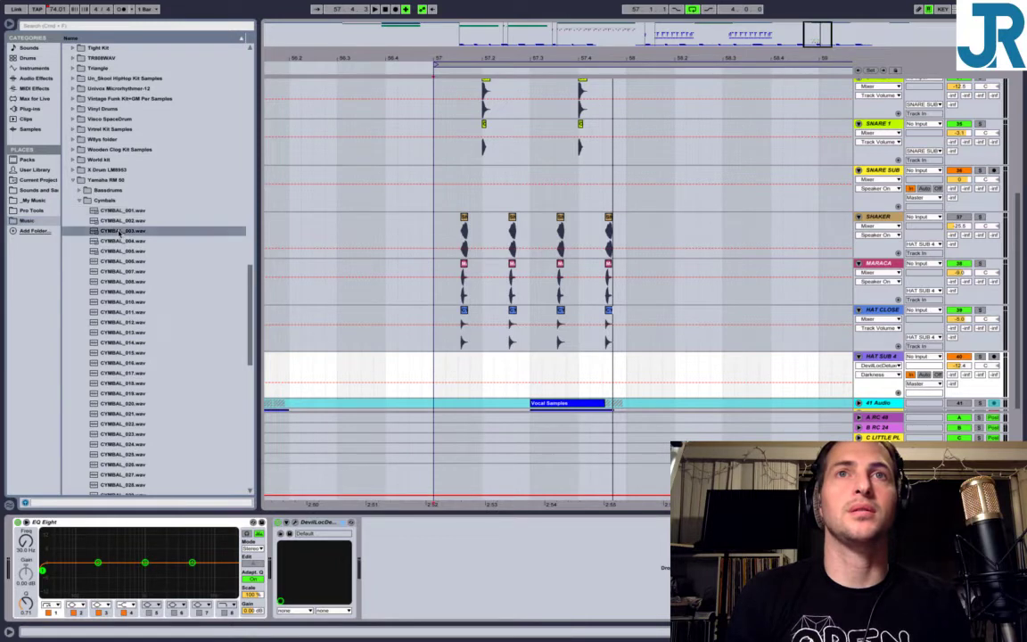
Audition the Yamaha RM 50 cymbal samples from CYMBAL_003.wav through CYMBAL_018.wav.
key(Down)
key(Down)
key(Down)
key(Down)
key(Down)
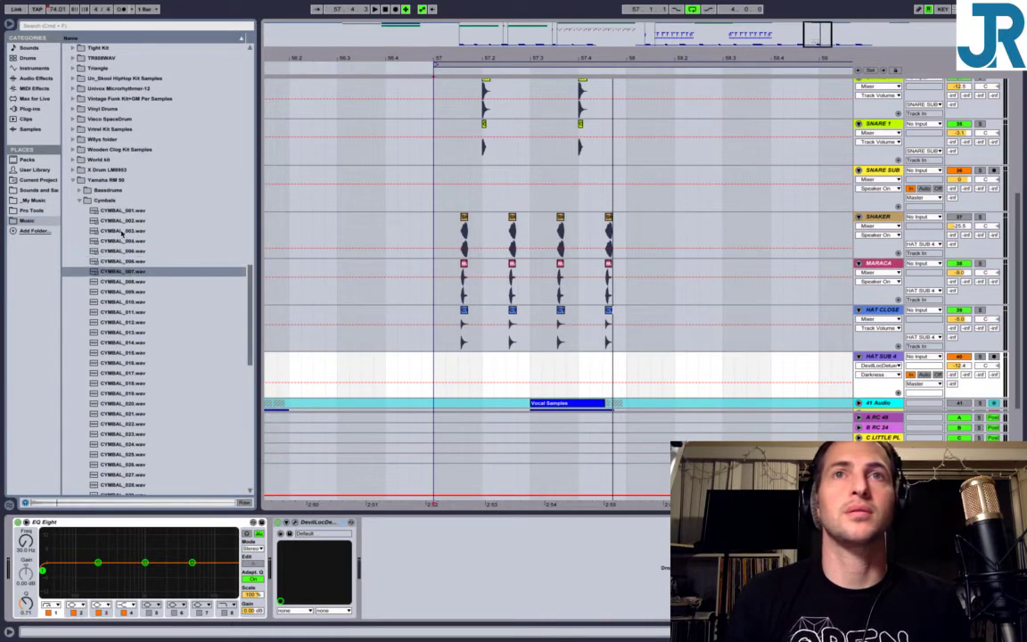
key(Up)
key(Up)
key(Down)
key(Down)
key(Down)
key(Down)
key(Down)
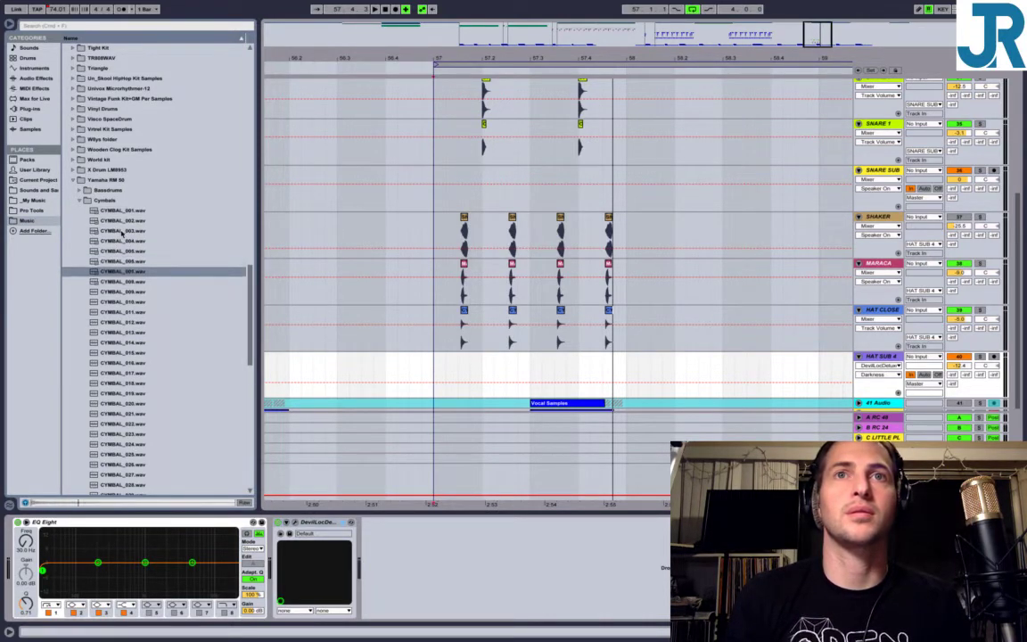
key(Down)
key(Down)
key(Down)
key(Down)
key(Down)
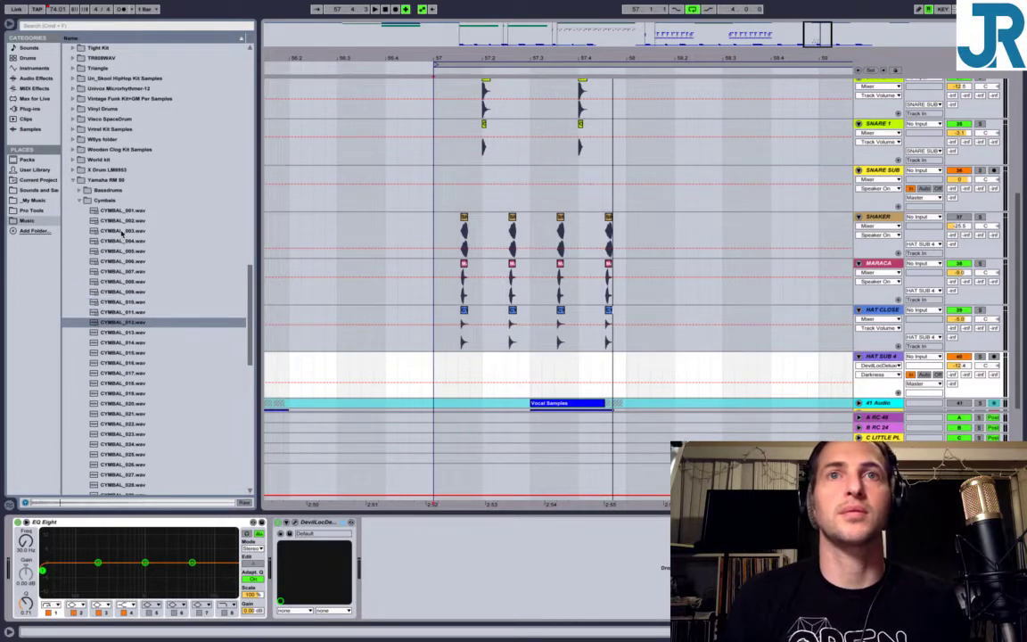
key(Down)
key(Down)
key(Down)
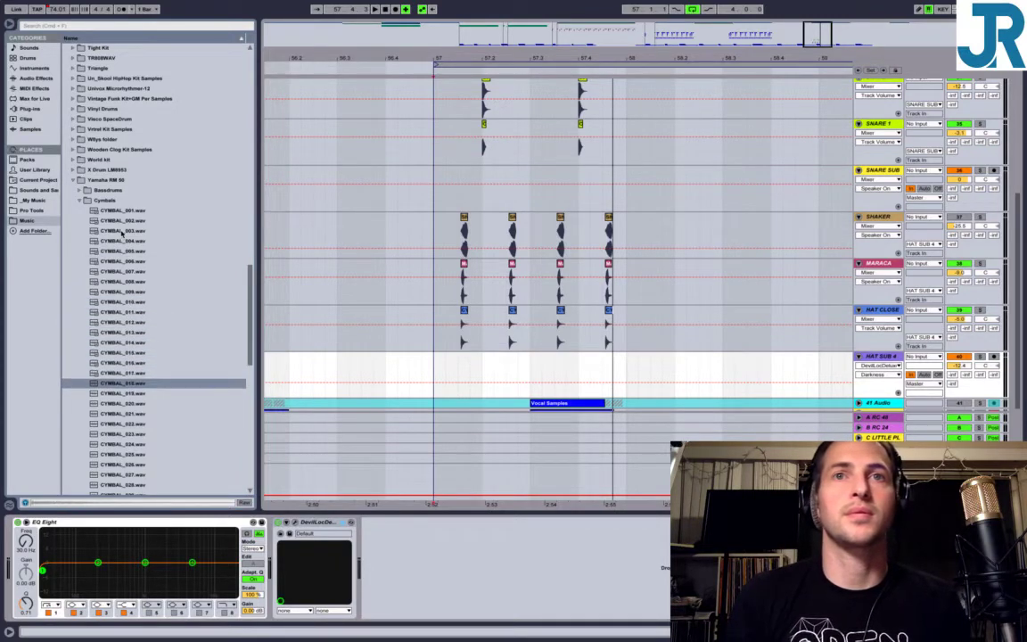
Collapse the Cymbals and Yamaha RM 50 folders and return to the parent Drums folder.
key(Left)
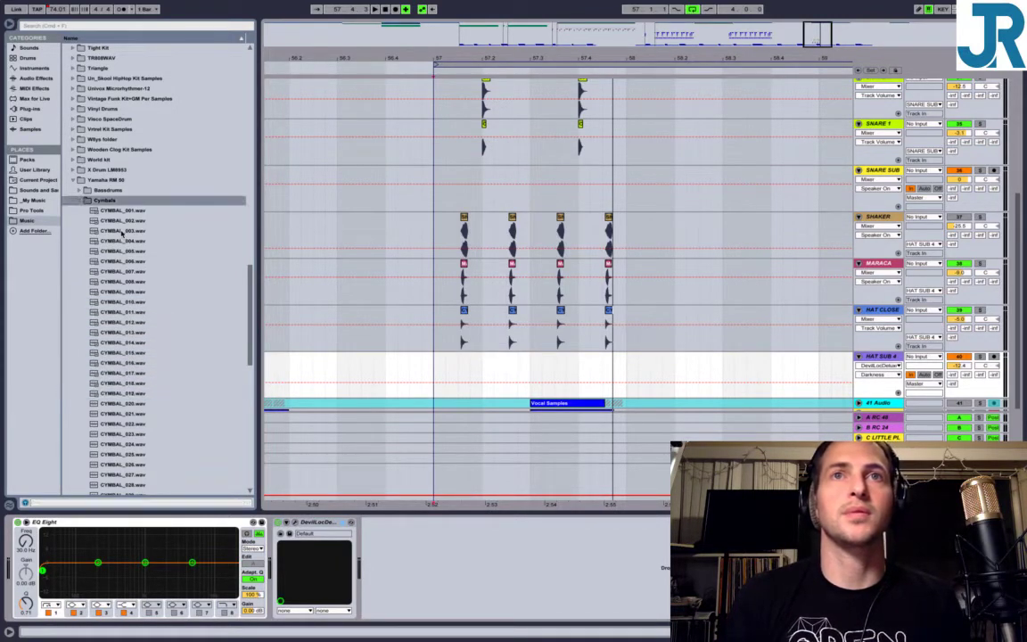
key(Left)
key(Down)
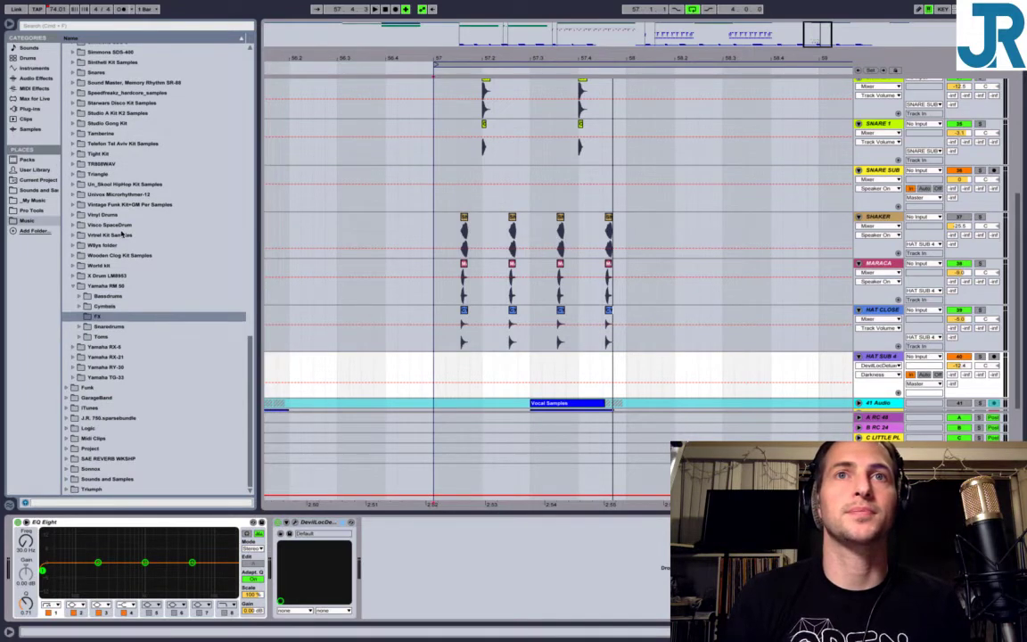
key(Up)
key(Up)
key(Up)
key(Left)
key(Left)
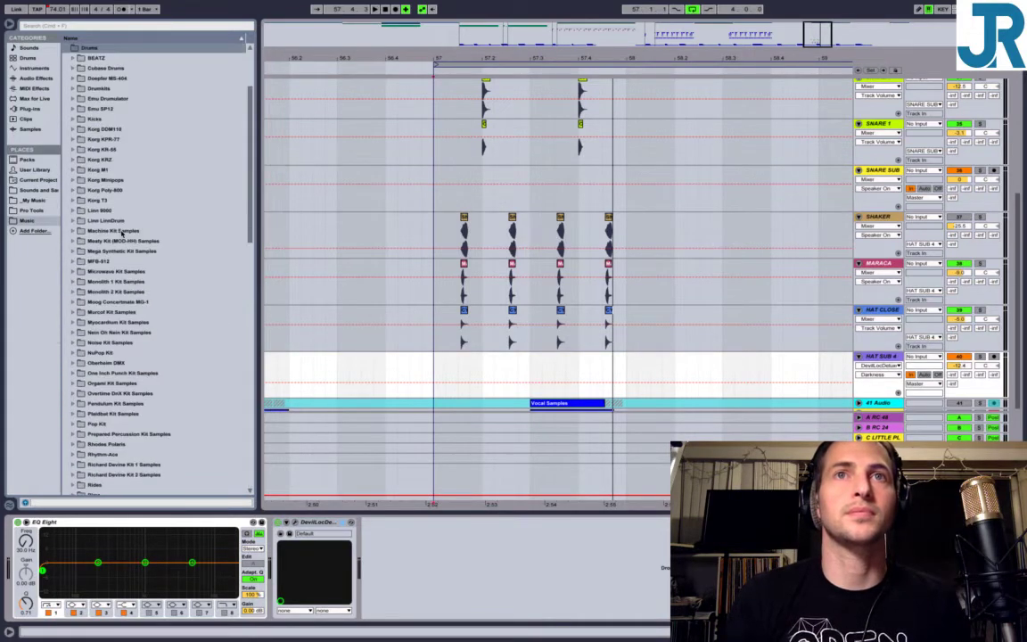
Expand the Yamaha RX-6 folder and audition its samples down to Hat Closed.wav.
scroll(147, 234, down, 10)
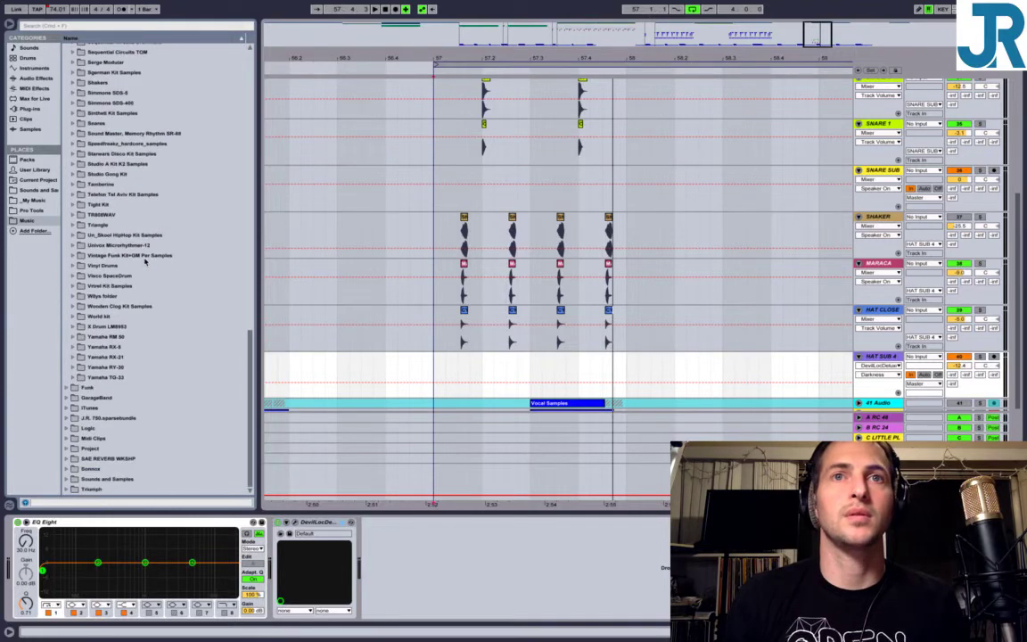
click(74, 347)
key(Down)
key(Down)
key(Down)
key(Down)
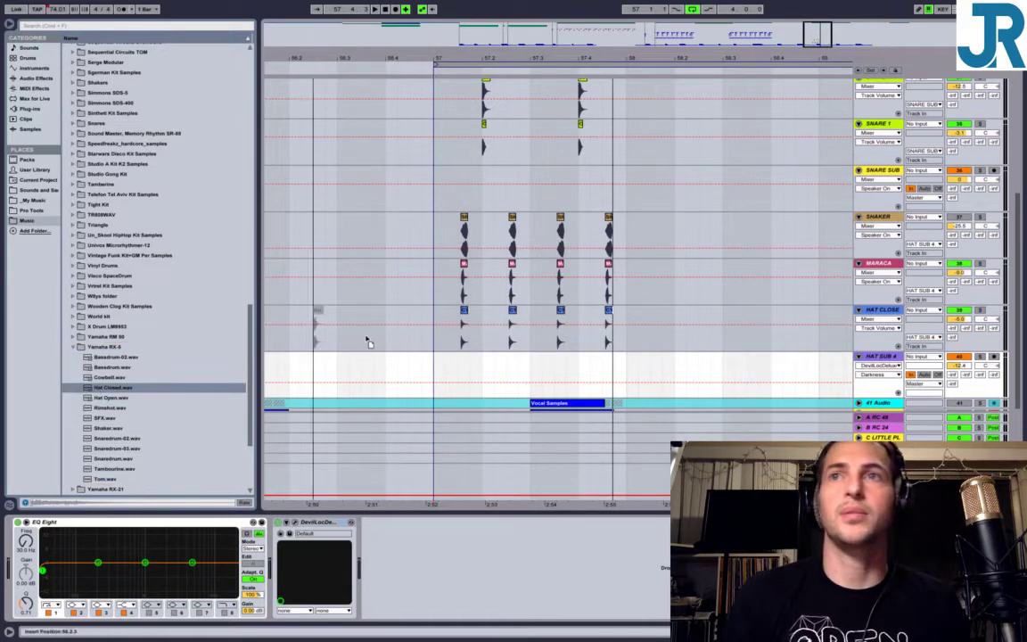
Replace the first two shaker hits on the SHAKER track with Hat Closed.wav.
click(462, 237)
click(474, 218)
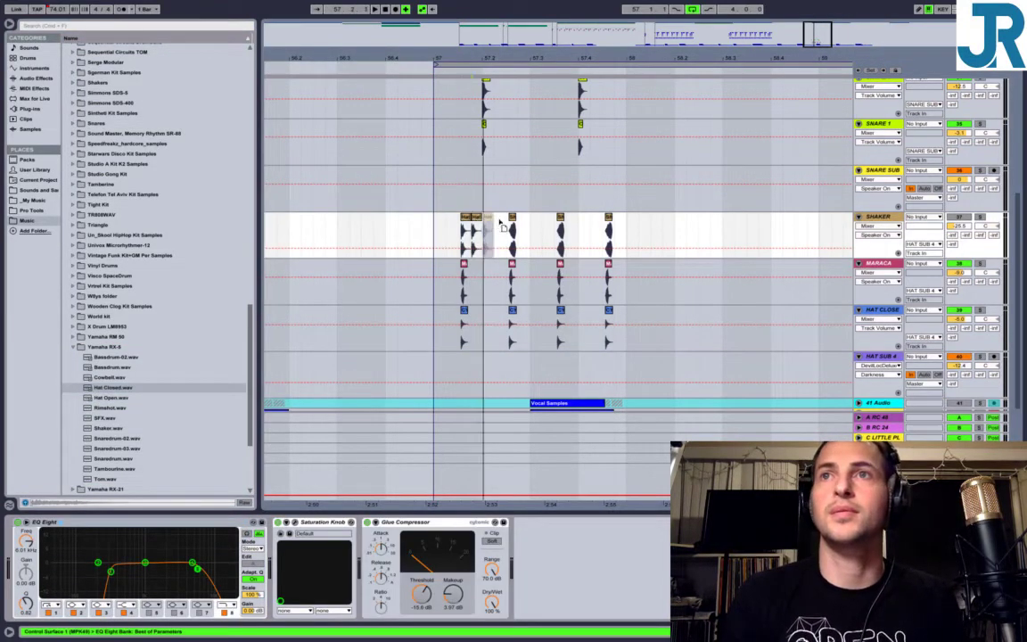
drag(502, 228, 512, 227)
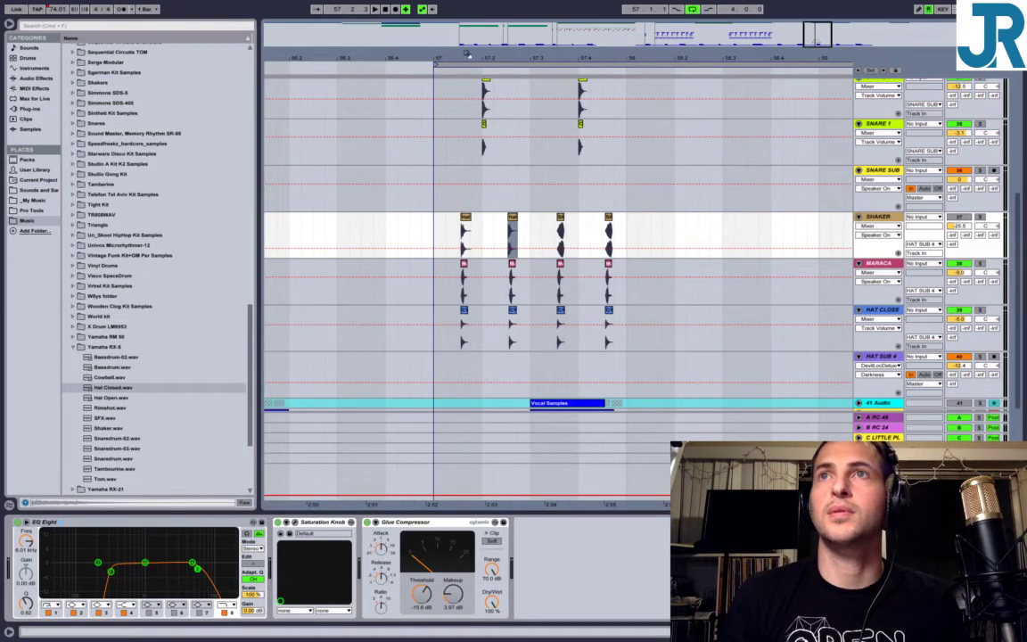
Align the second Hat Closed clip's start with the Maracas and CYMBAL_001 clips below it.
drag(464, 58, 460, 67)
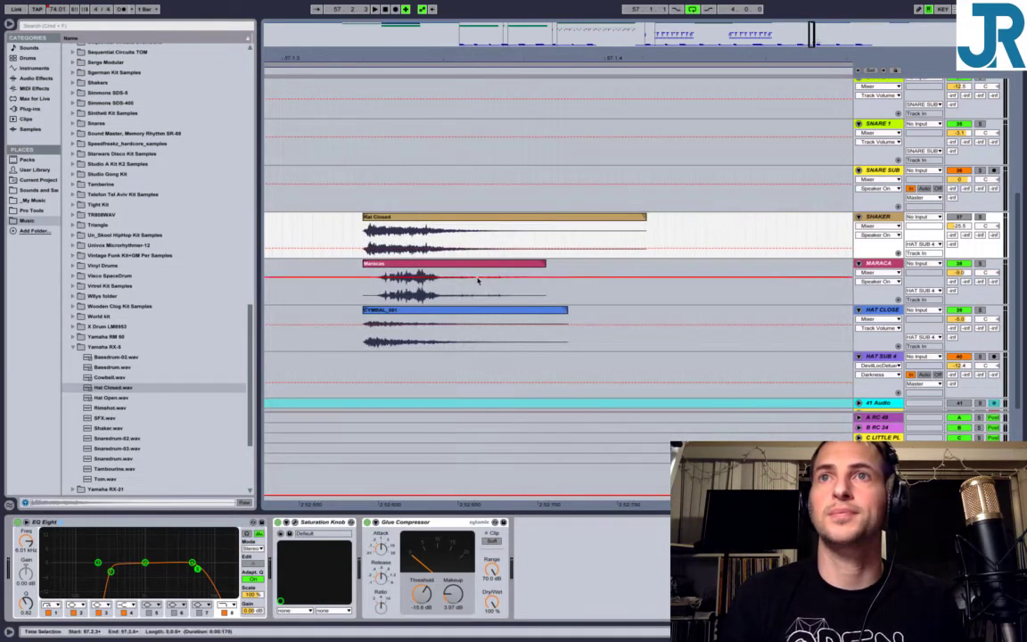
scroll(478, 280, right, 10)
scroll(478, 280, up, 1)
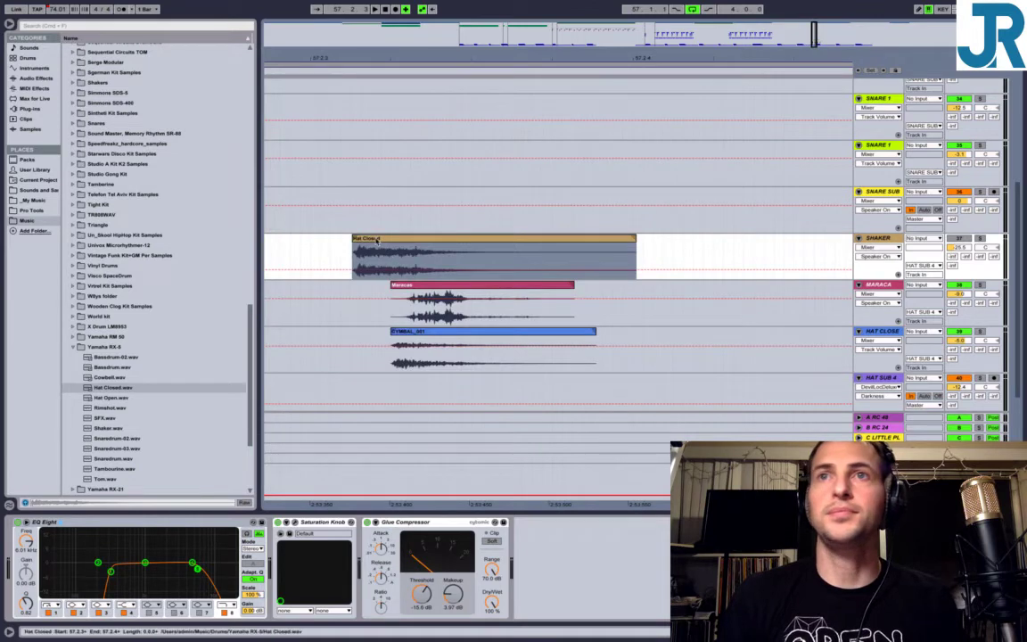
drag(376, 239, 415, 246)
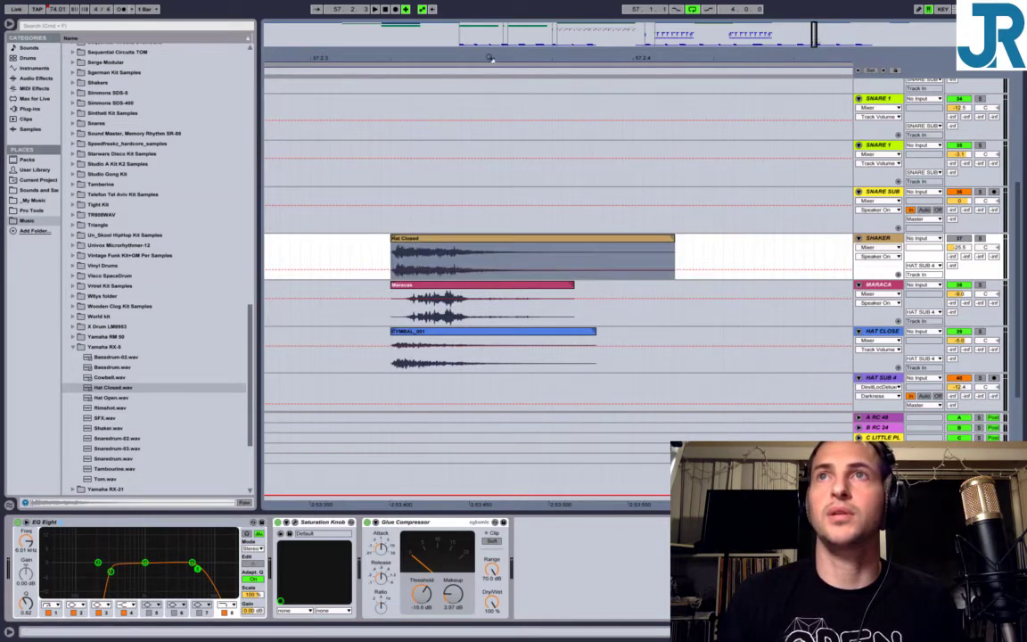
Replace the last two shaker hits by duplicating the first half bar of Hat Closed clips on SHAKER.
drag(489, 57, 489, 12)
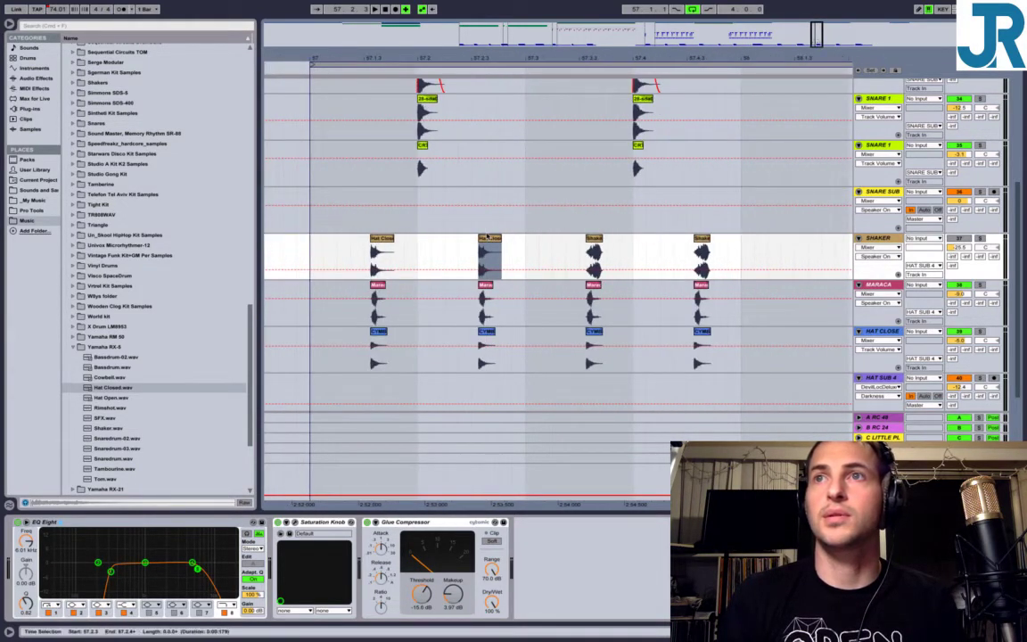
drag(588, 257, 759, 252)
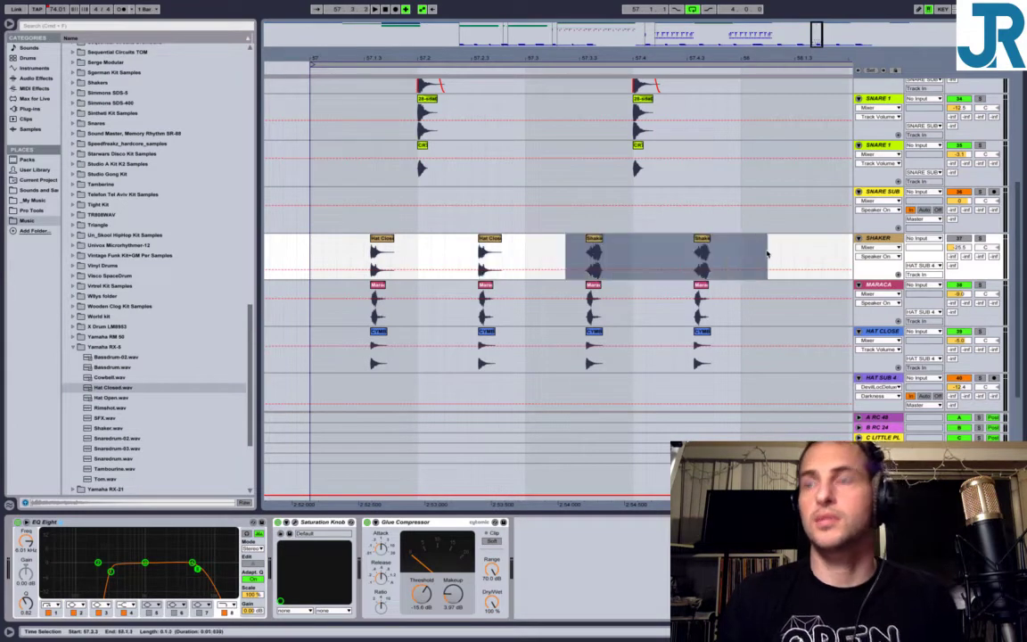
drag(520, 264, 328, 252)
key(ctrl+d)
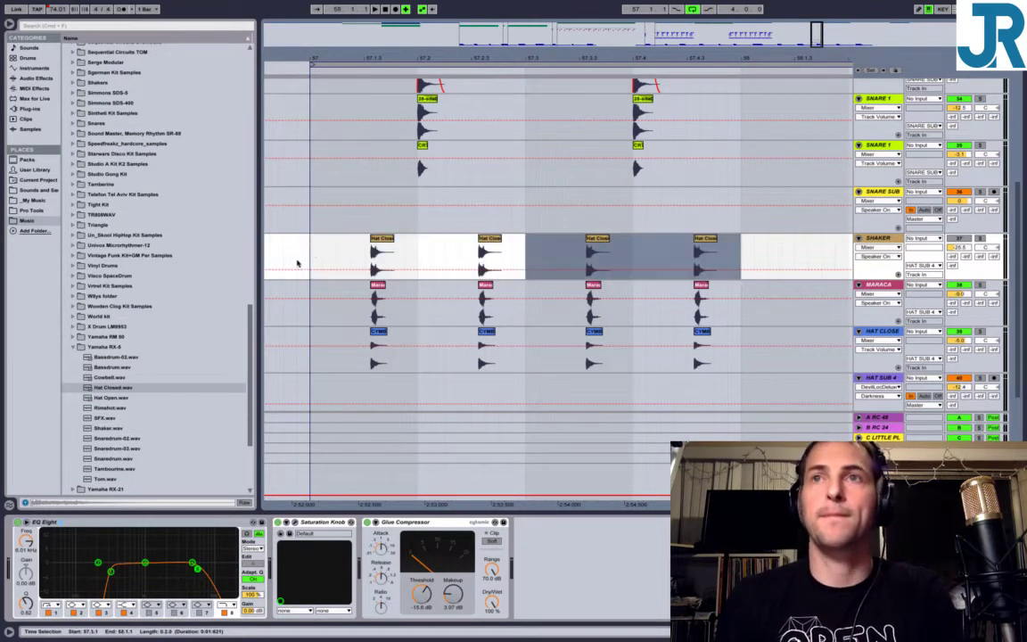
Play from bar 57 with SHAKER reactivated, raise its volume to -16.3 dB and mute layers to compare them.
click(309, 261)
key(space)
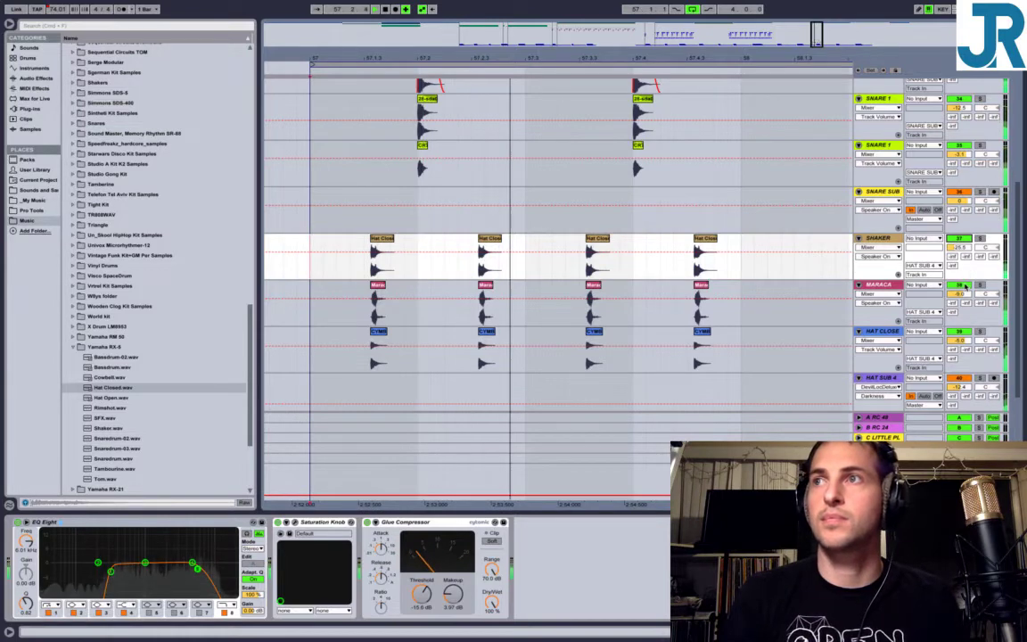
drag(965, 244, 964, 219)
click(959, 284)
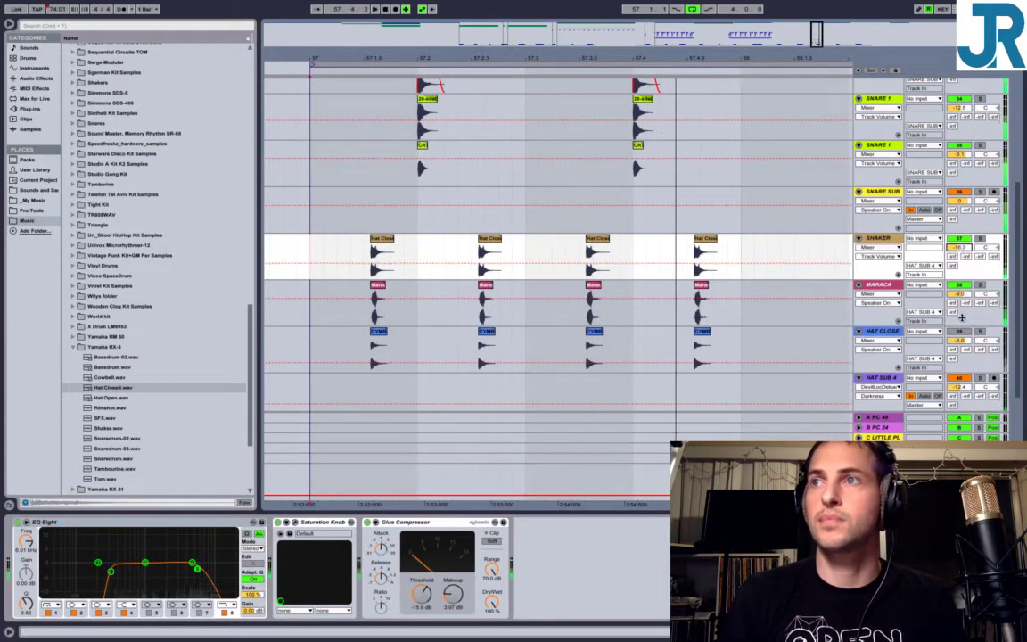
Replay the beat from bar 57 with HAT CLOSE active and show that track's devices.
key(space)
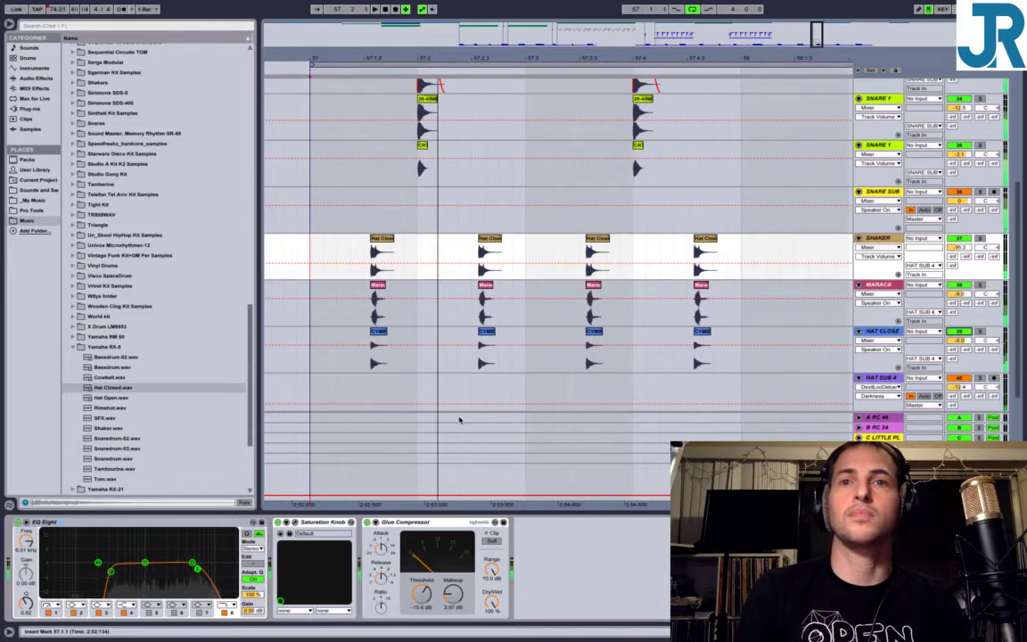
key(space)
key(space)
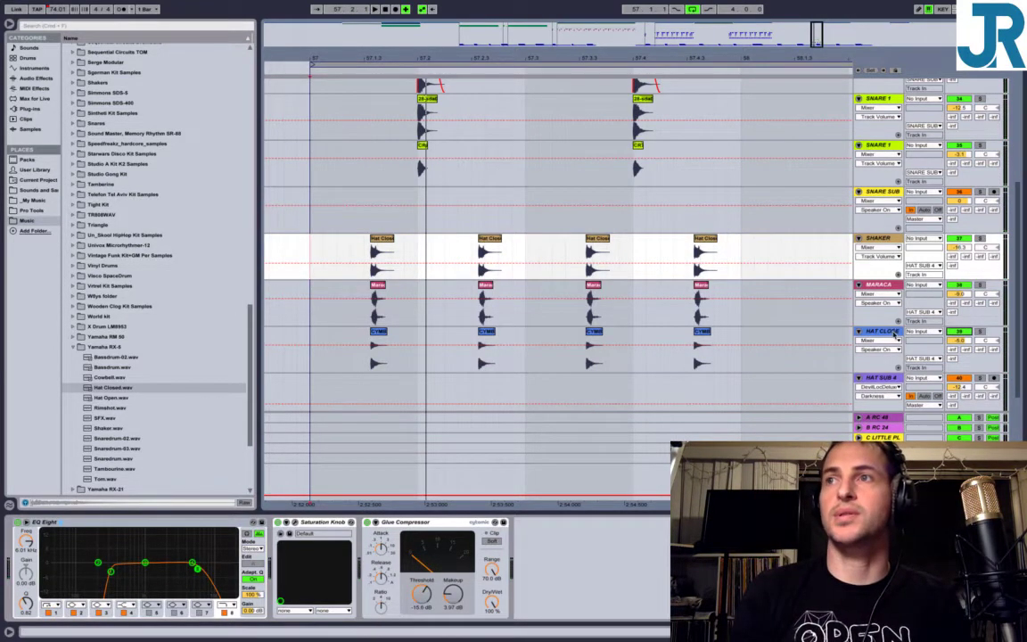
click(893, 334)
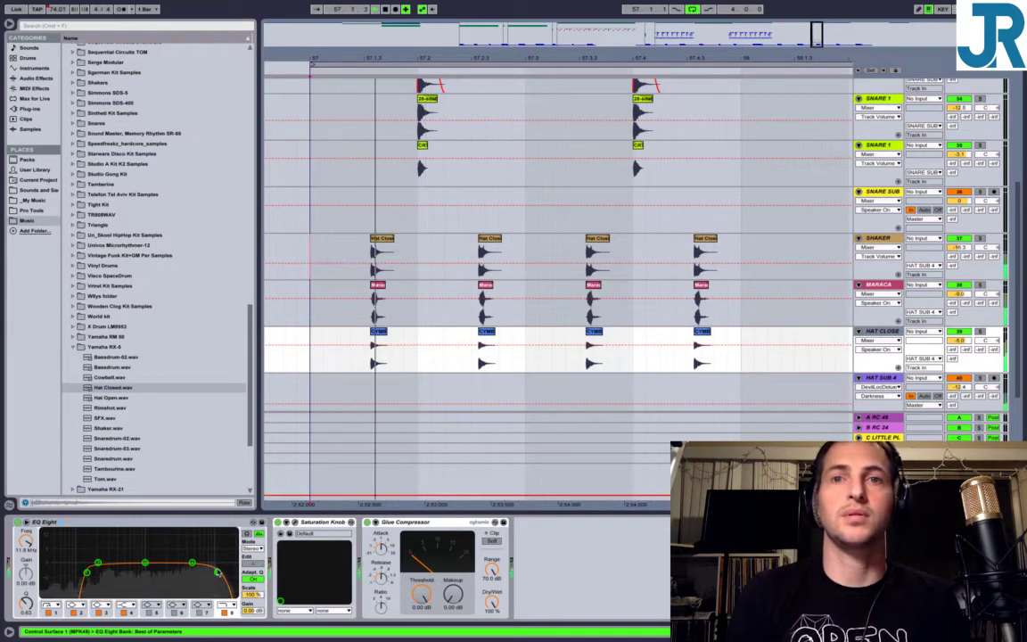
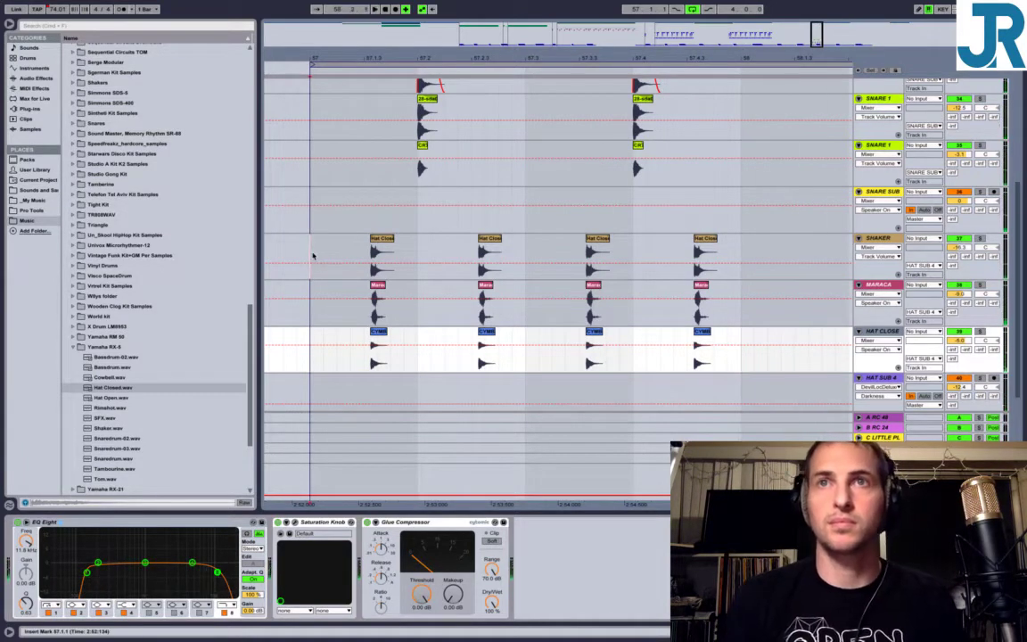
Play the full beat from bar 57 and lower the HAT SUB 4 volume to -17.2 dB.
drag(337, 264, 739, 356)
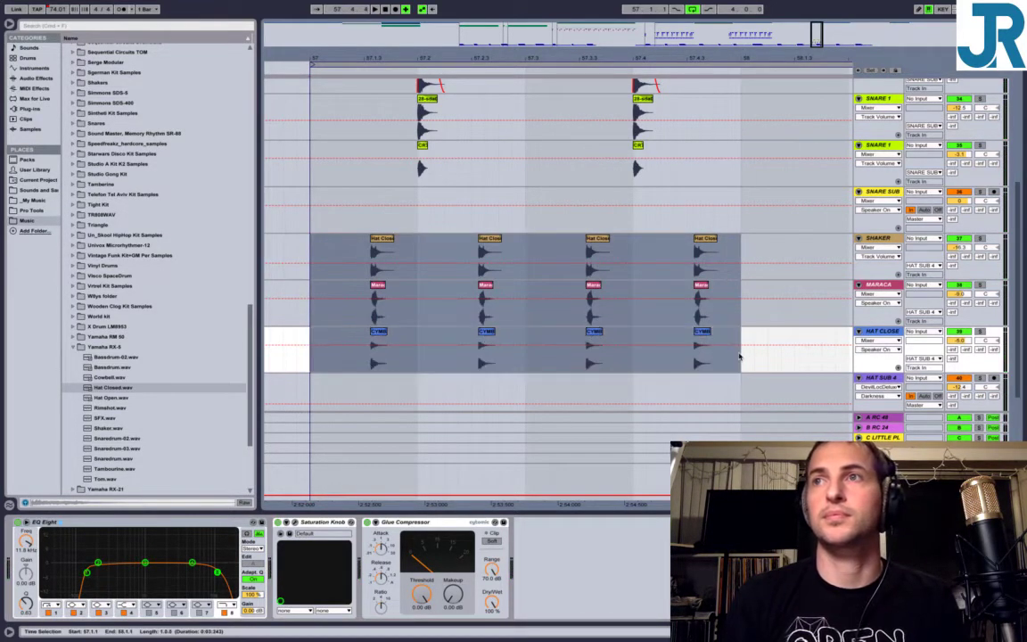
mouse_move(538, 56)
mouse_down()
mouse_move(538, 27)
mouse_move(538, 36)
mouse_up()
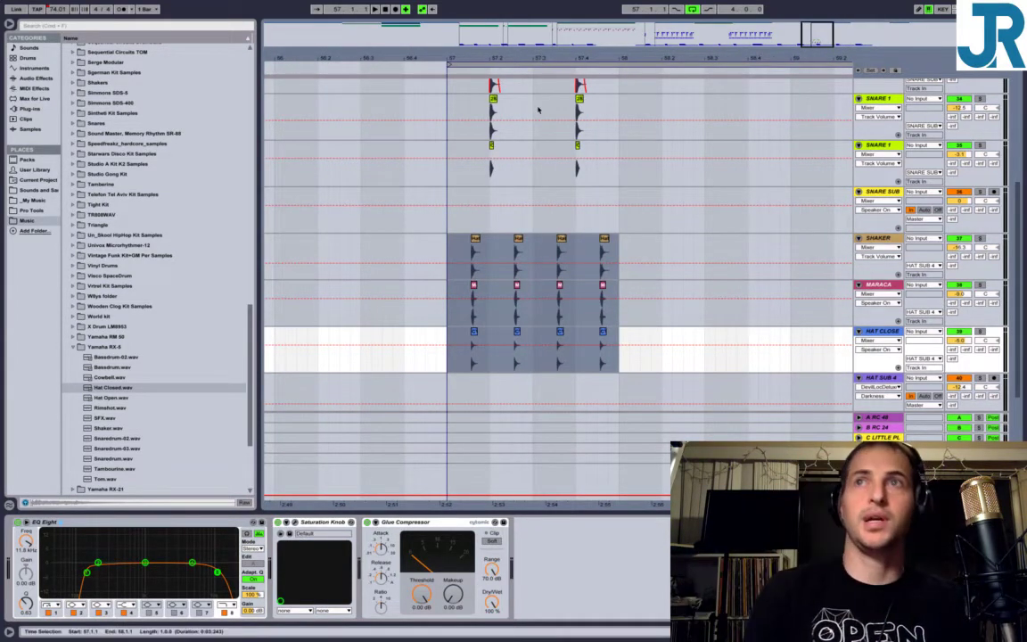
scroll(546, 191, up, 5)
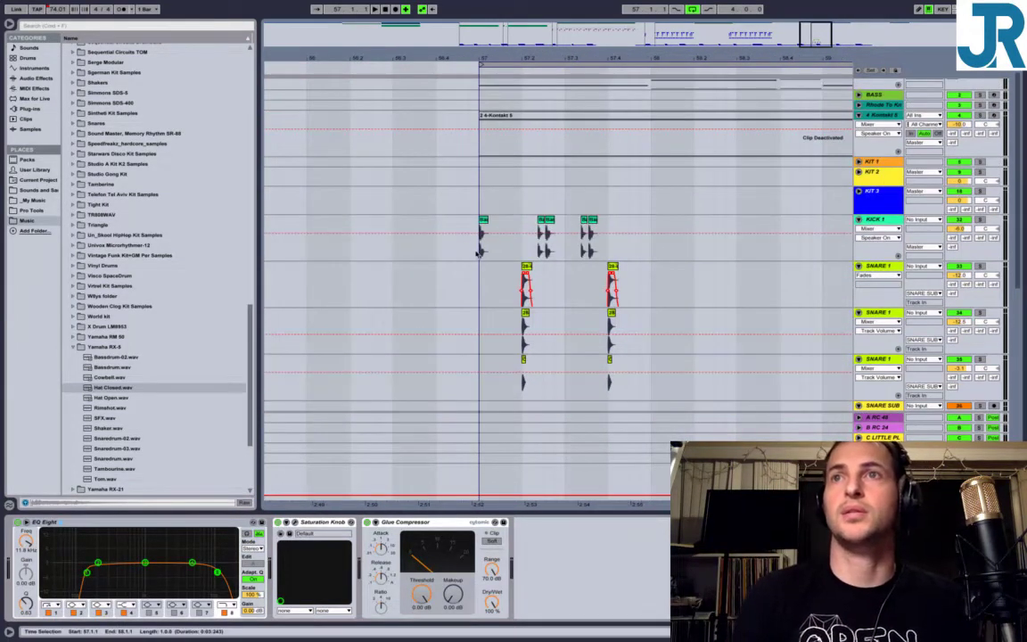
click(479, 252)
scroll(536, 292, right, 3)
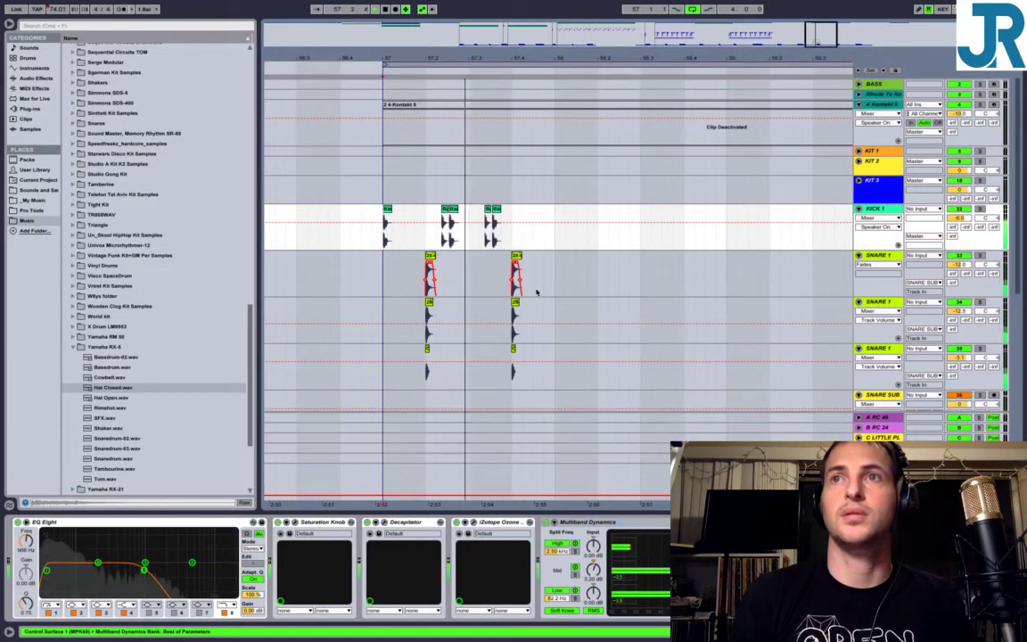
scroll(535, 290, down, 5)
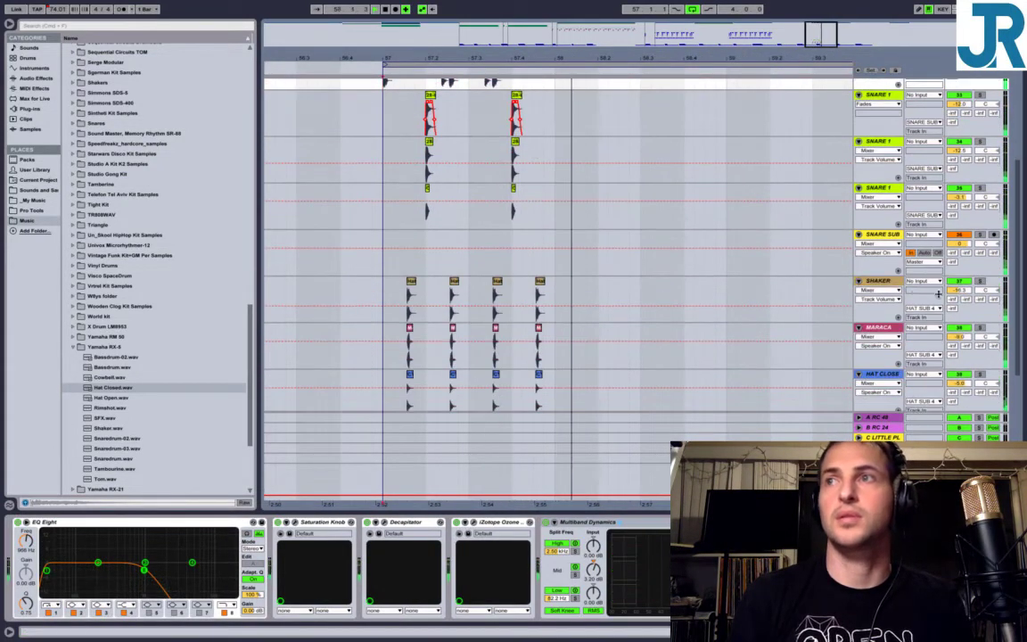
scroll(937, 294, down, 4)
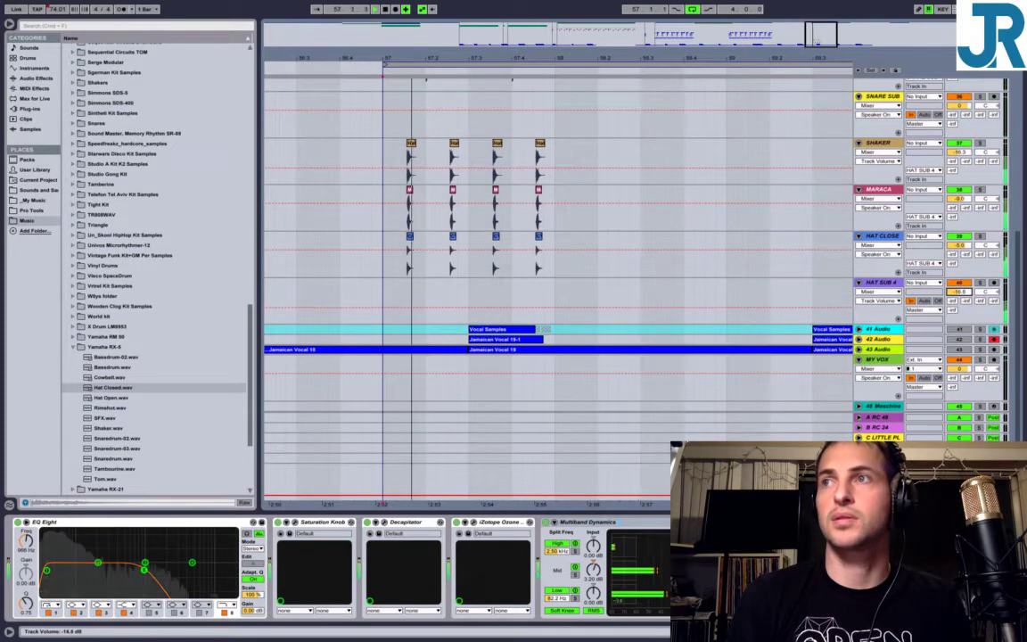
click(511, 185)
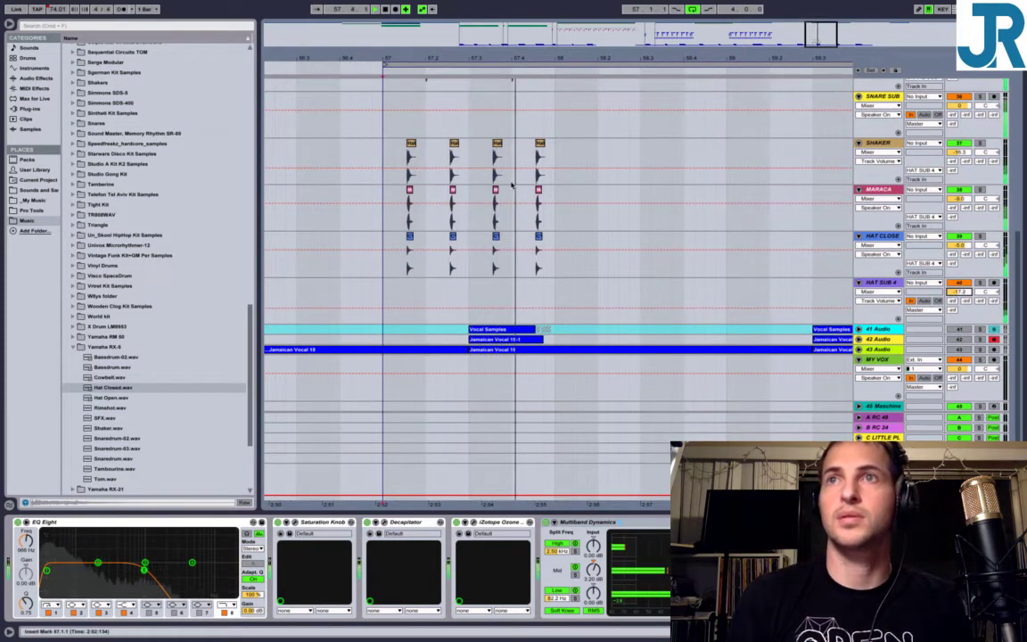
Copy the Hat Closed, Maracas and CYMBAL_001 layers from 57.1.3 to the very start of bar 57.
scroll(394, 213, up, 3)
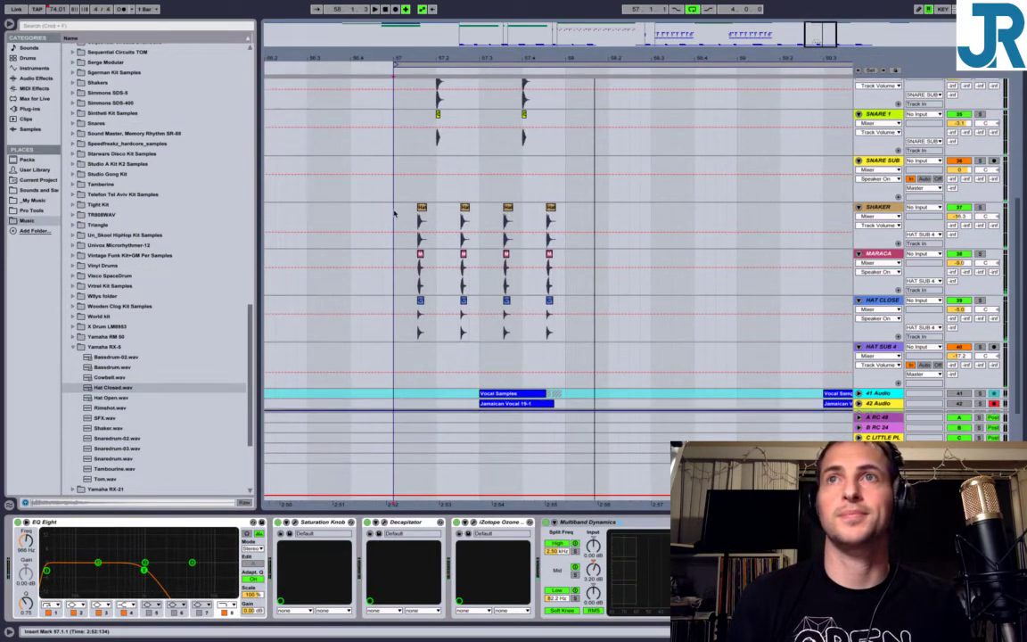
drag(406, 58, 411, 104)
drag(459, 210, 544, 378)
click(487, 207)
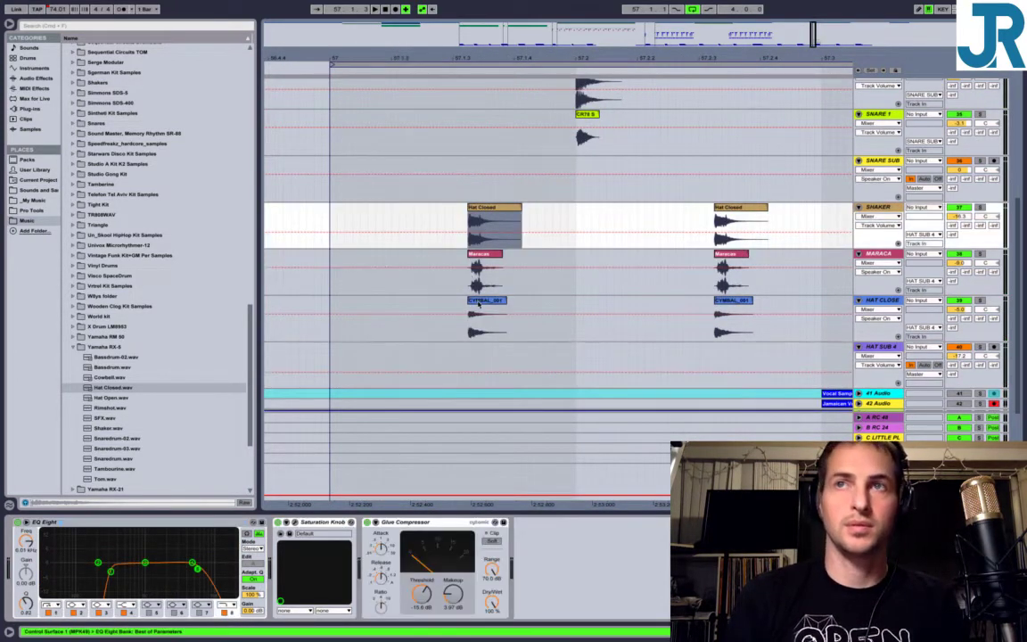
click(479, 302)
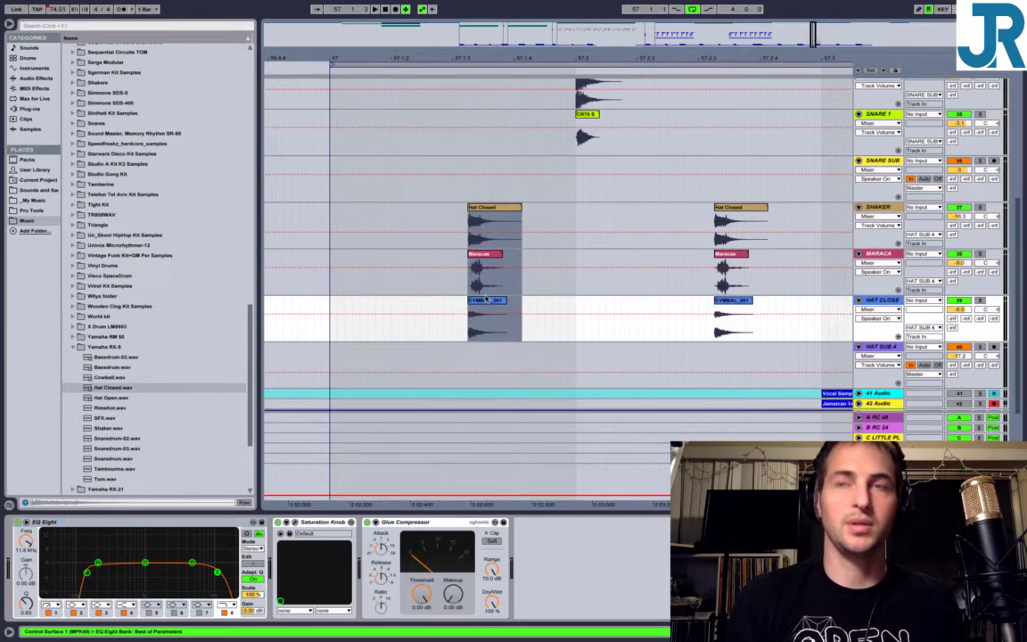
drag(488, 304, 352, 310)
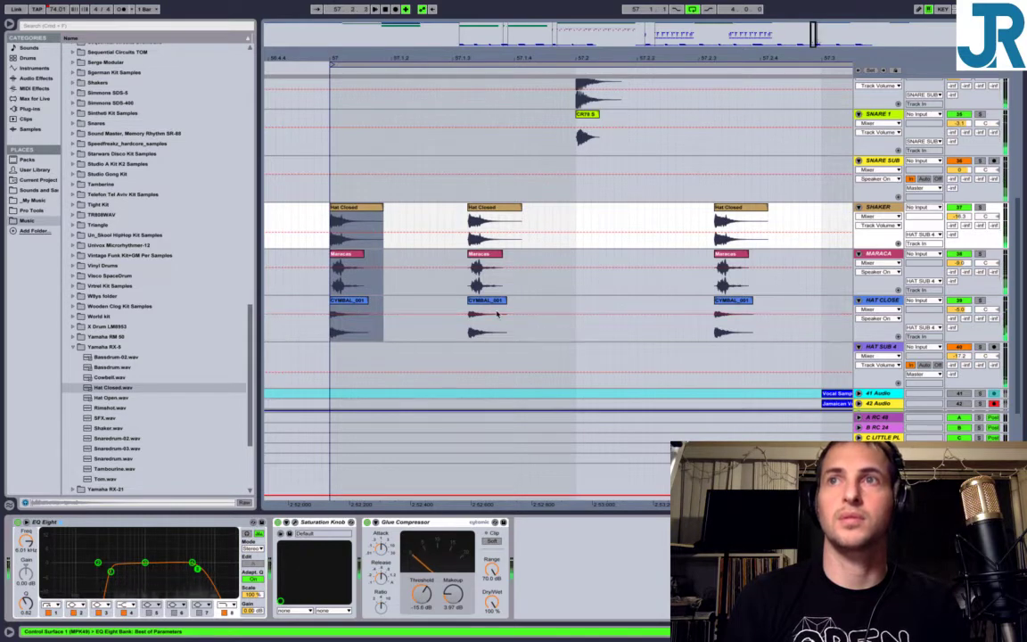
Copy the three hat layers from 57.2.3 to beat 57.3 and nudge the copies slightly behind the beat.
scroll(499, 309, right, 4)
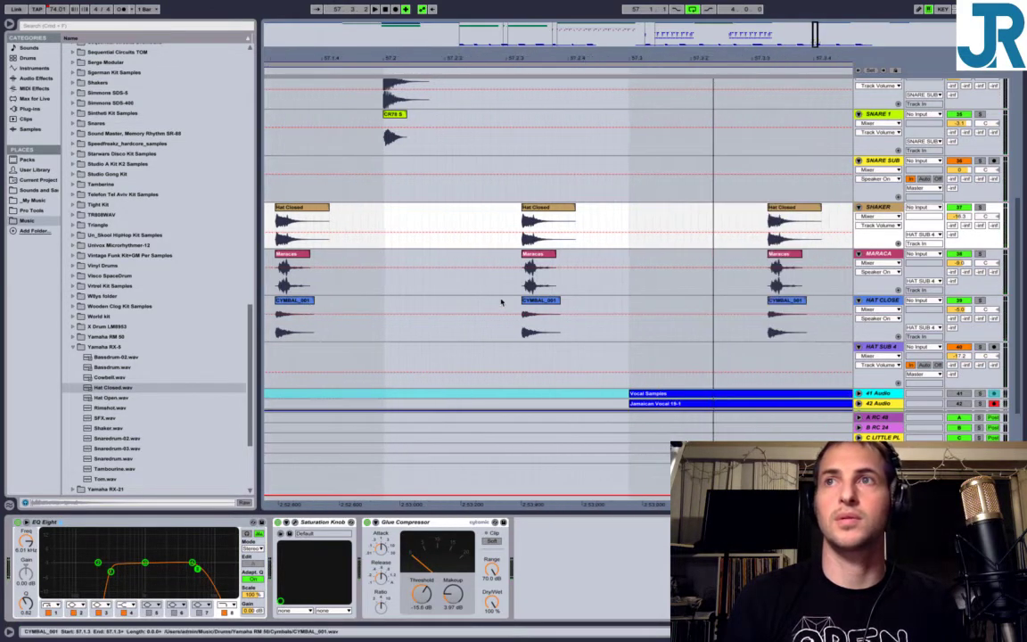
drag(535, 218, 583, 334)
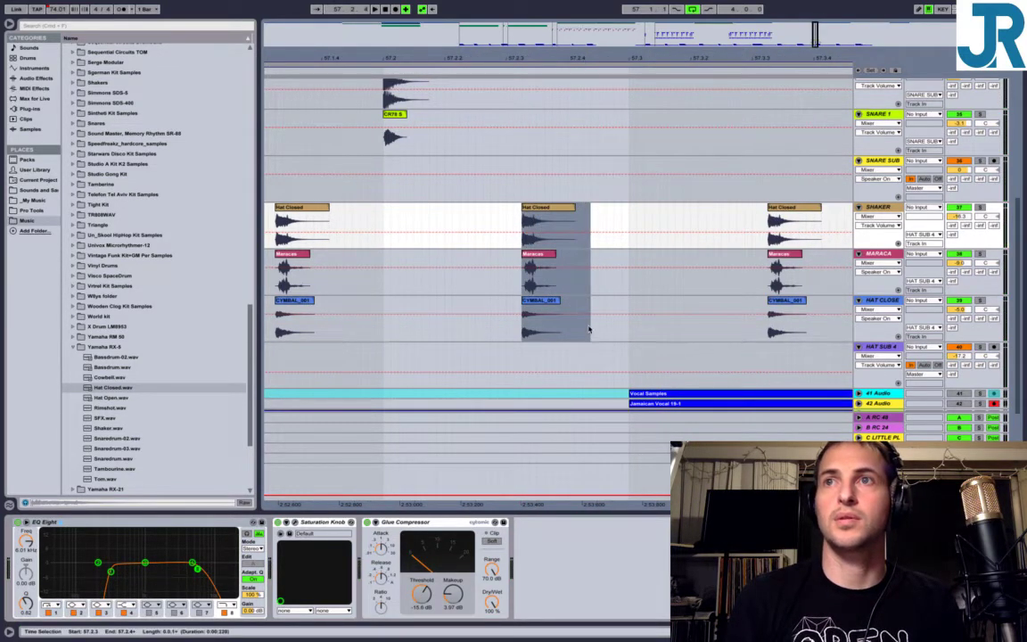
click(523, 299)
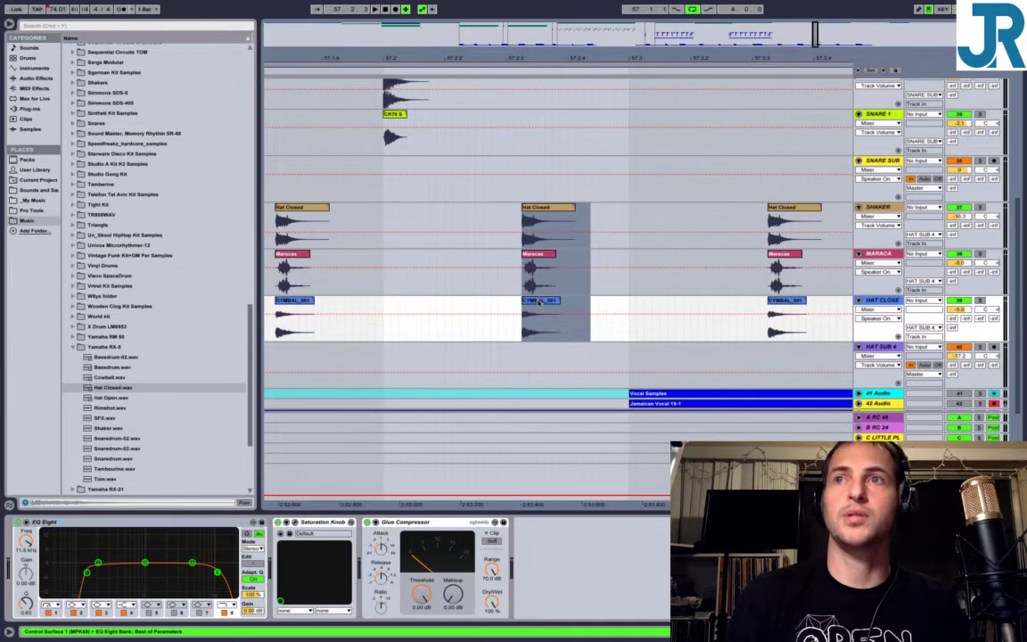
drag(539, 301, 644, 304)
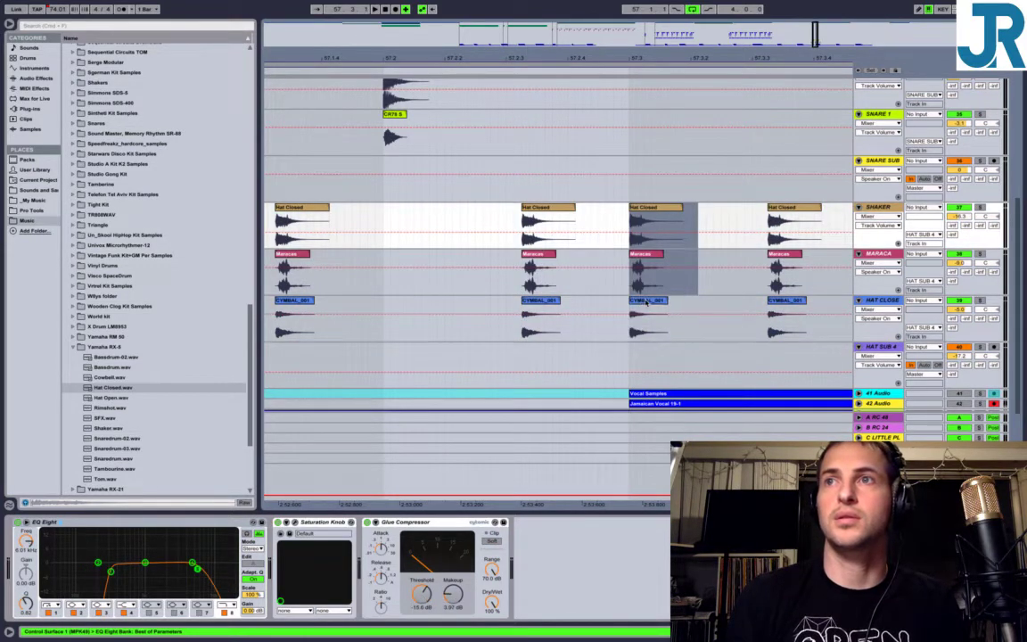
shift+click(647, 304)
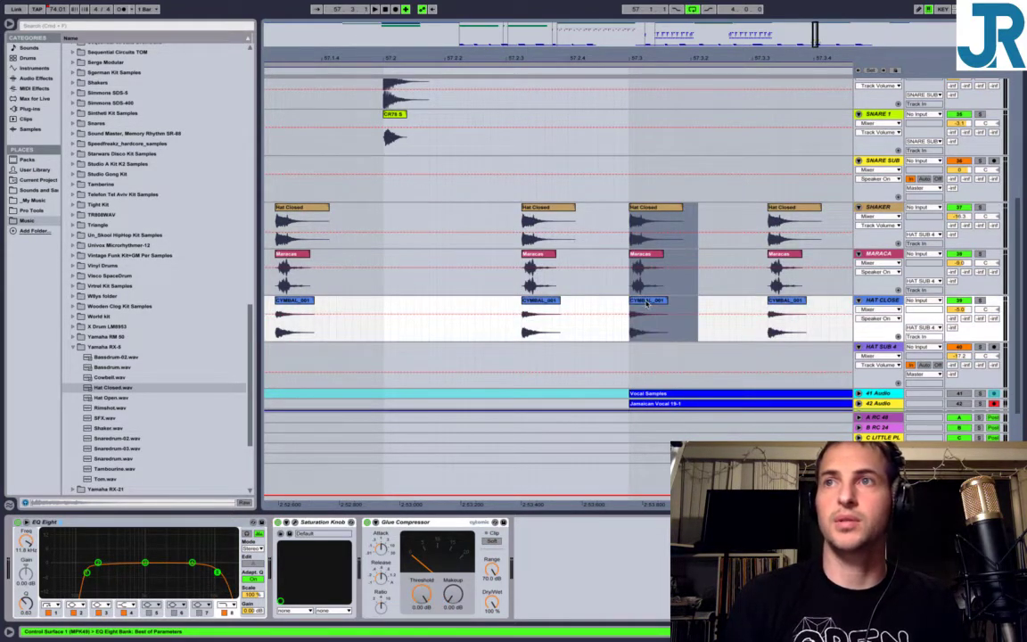
drag(648, 303, 635, 301)
Play the beat from bar 57 and check the new hat hits across the bar.
scroll(631, 301, up, 5)
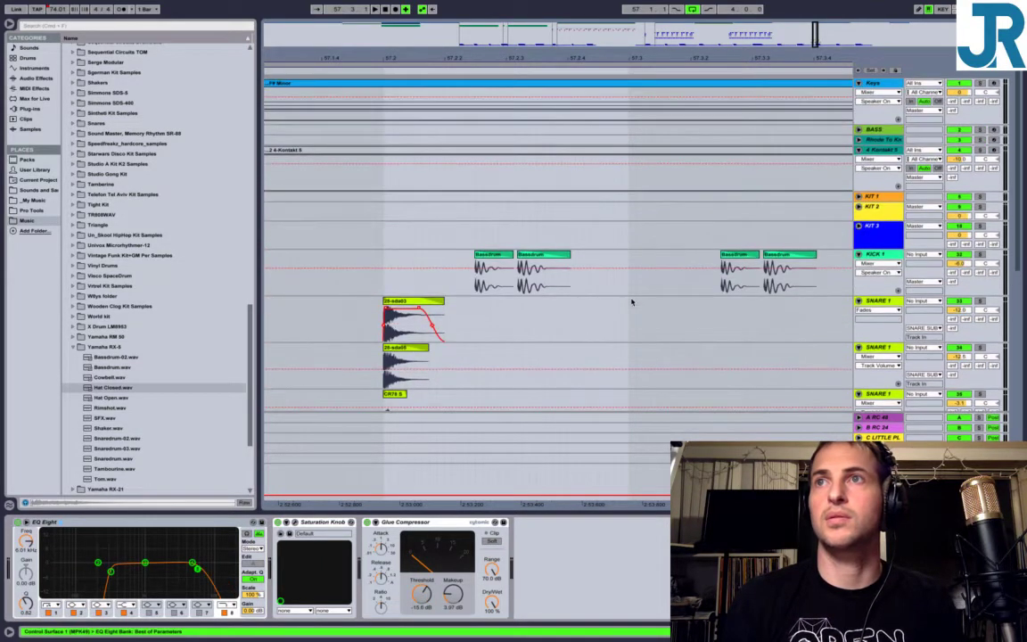
scroll(631, 302, down, 5)
scroll(535, 223, left, 2)
click(509, 179)
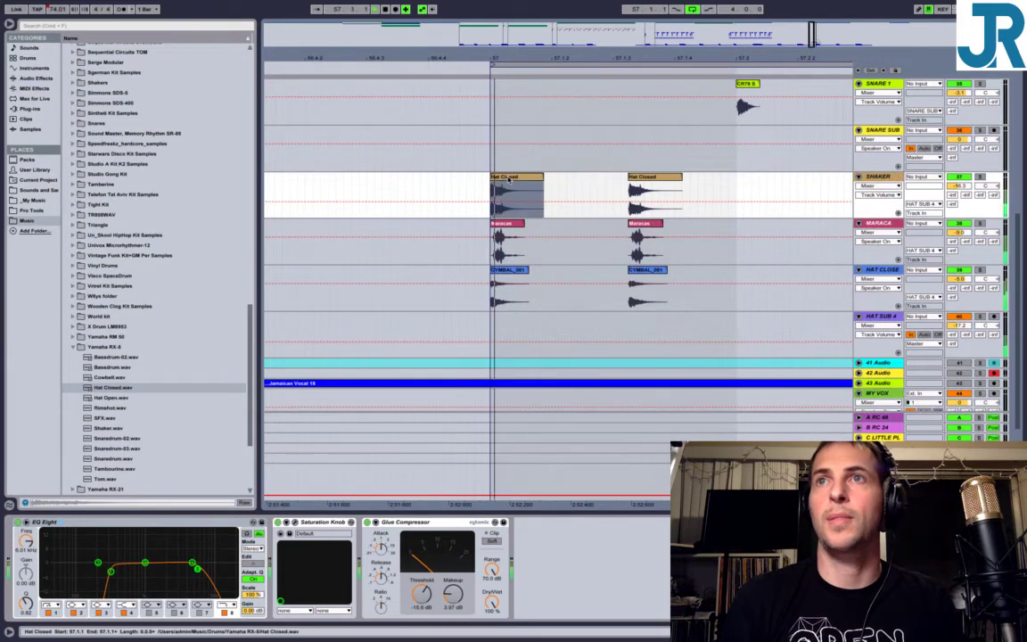
scroll(572, 223, right, 5)
scroll(572, 225, down, 1)
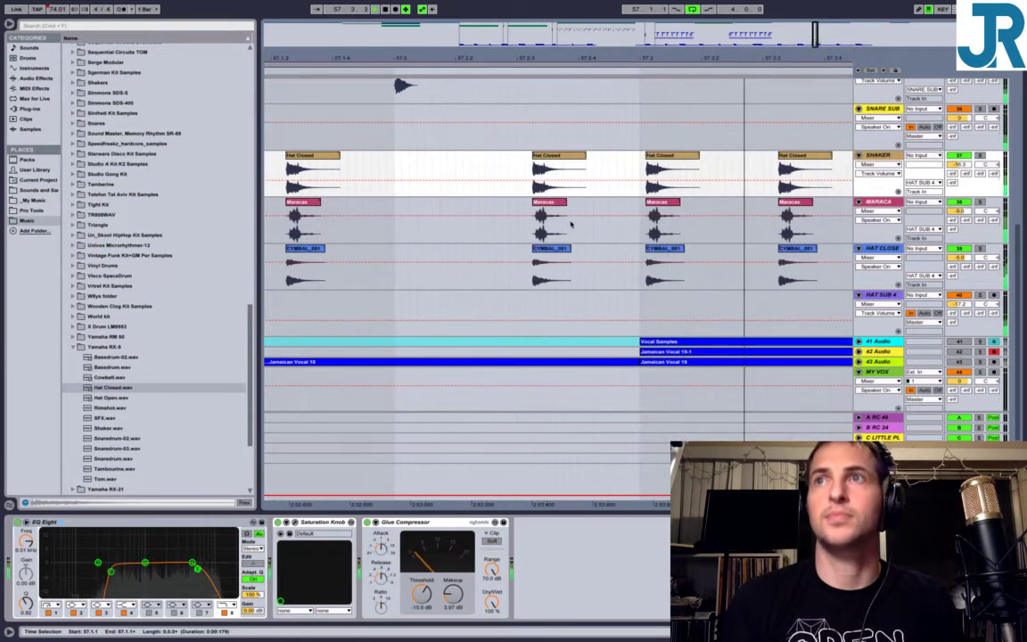
scroll(571, 225, right, 2)
scroll(572, 225, up, 1)
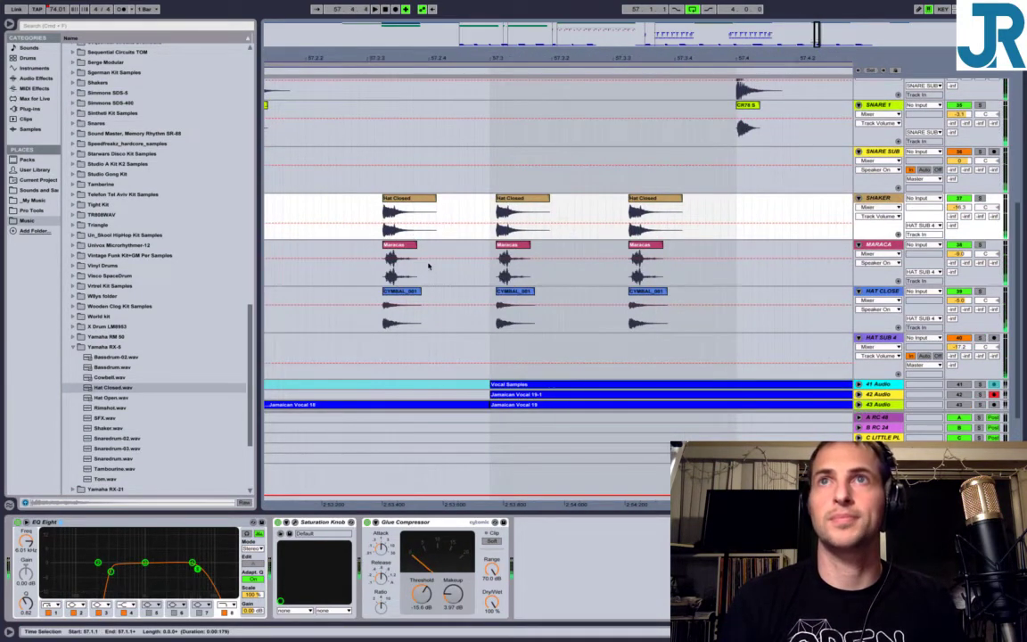
Nudge the three hat layers at 57.2.3 slightly earlier to line up with the second Bassdrum hit, and play the result.
scroll(405, 305, up, 4)
scroll(406, 305, right, 1)
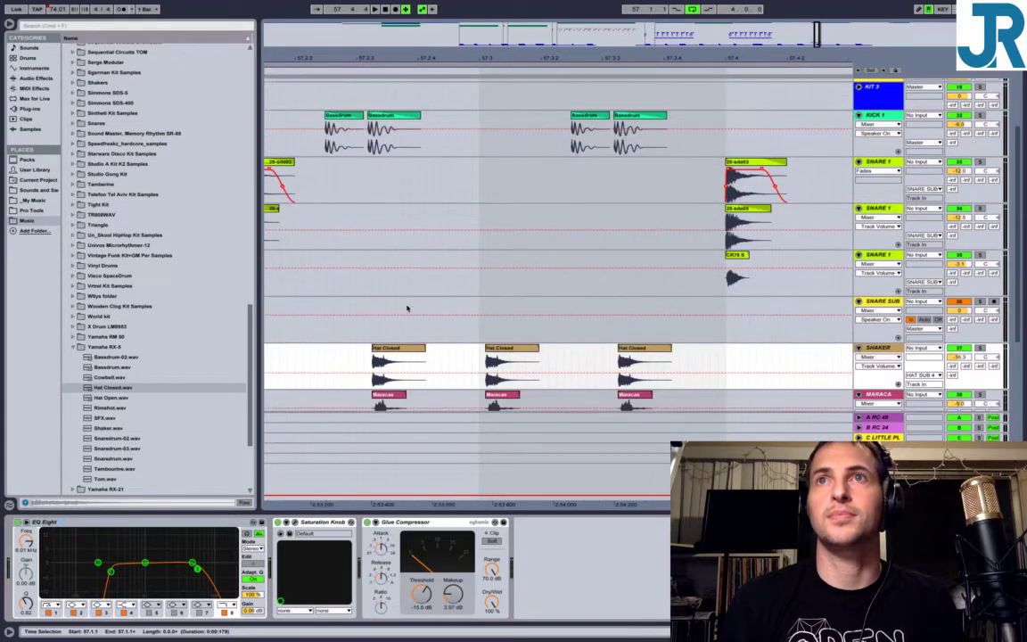
scroll(388, 351, down, 3)
shift+click(388, 351)
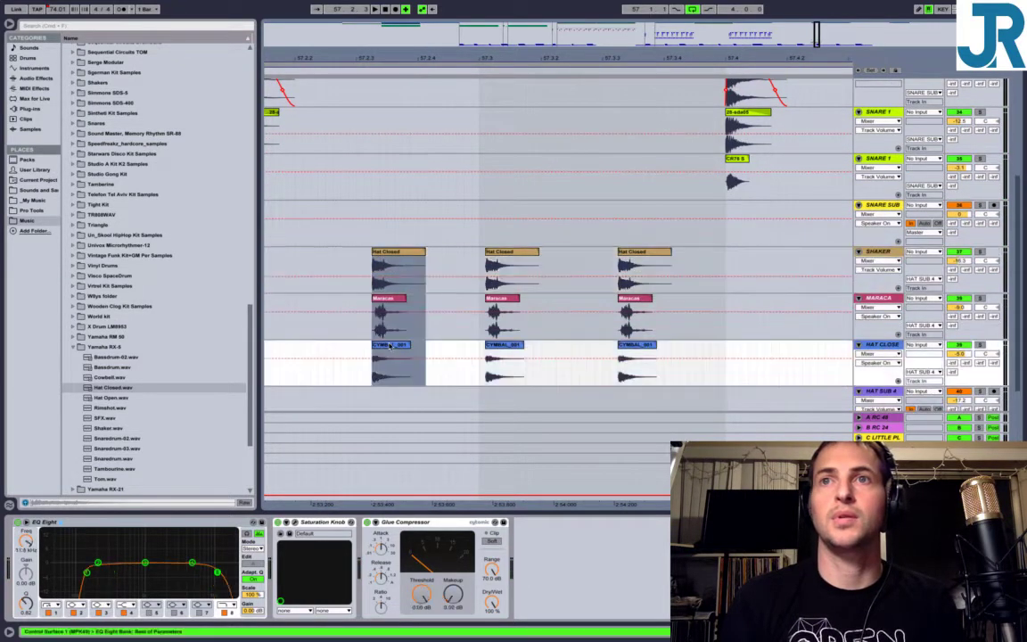
scroll(389, 347, up, 2)
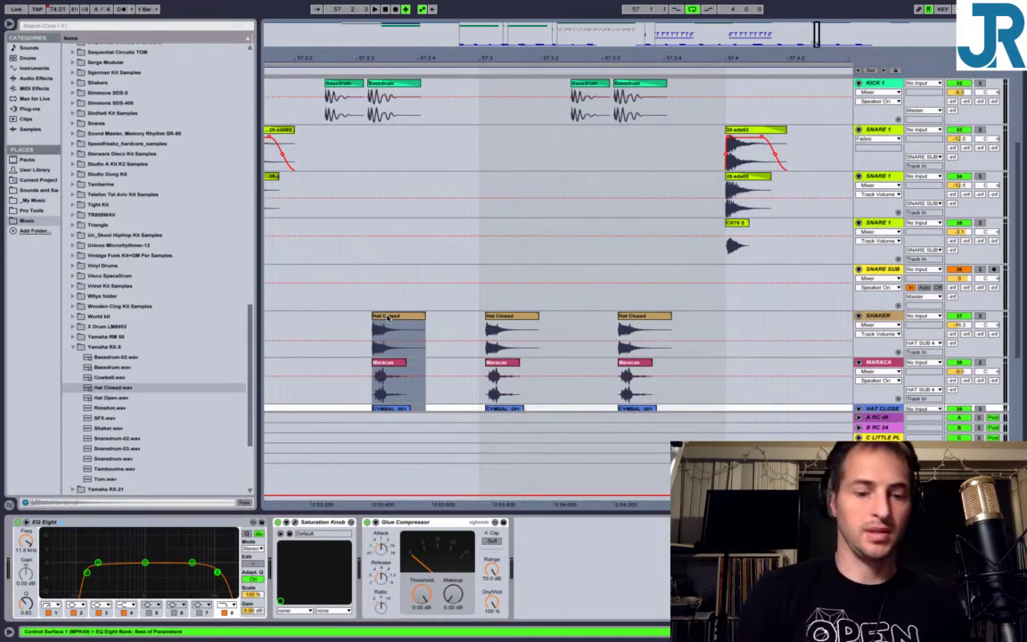
click(385, 324)
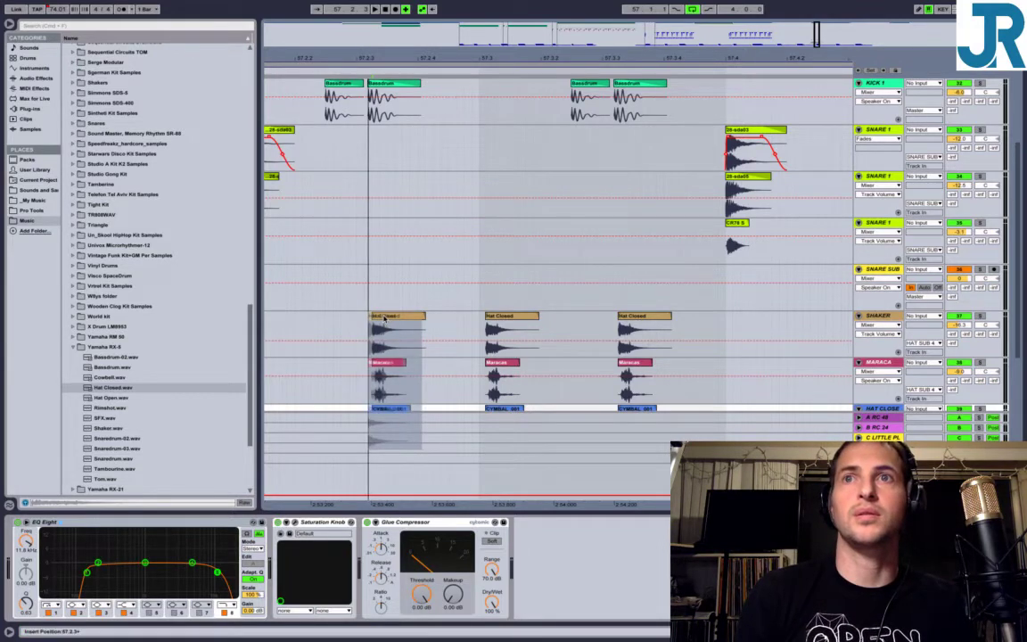
click(384, 319)
key(space)
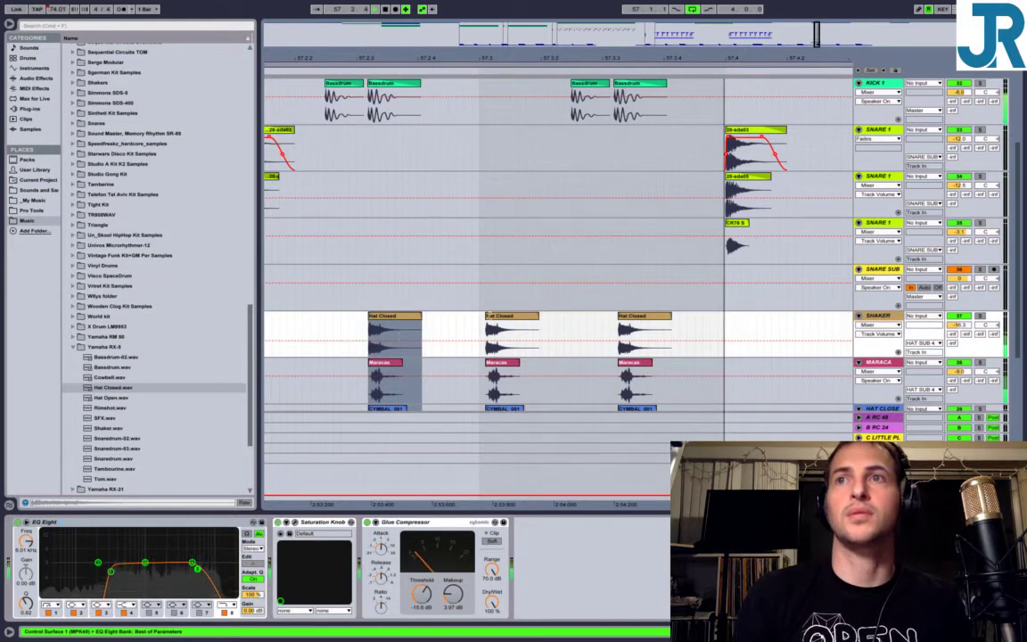
Try to shift the three layered hat clips at beat 57.3 slightly earlier.
click(504, 334)
scroll(506, 363, down, 2)
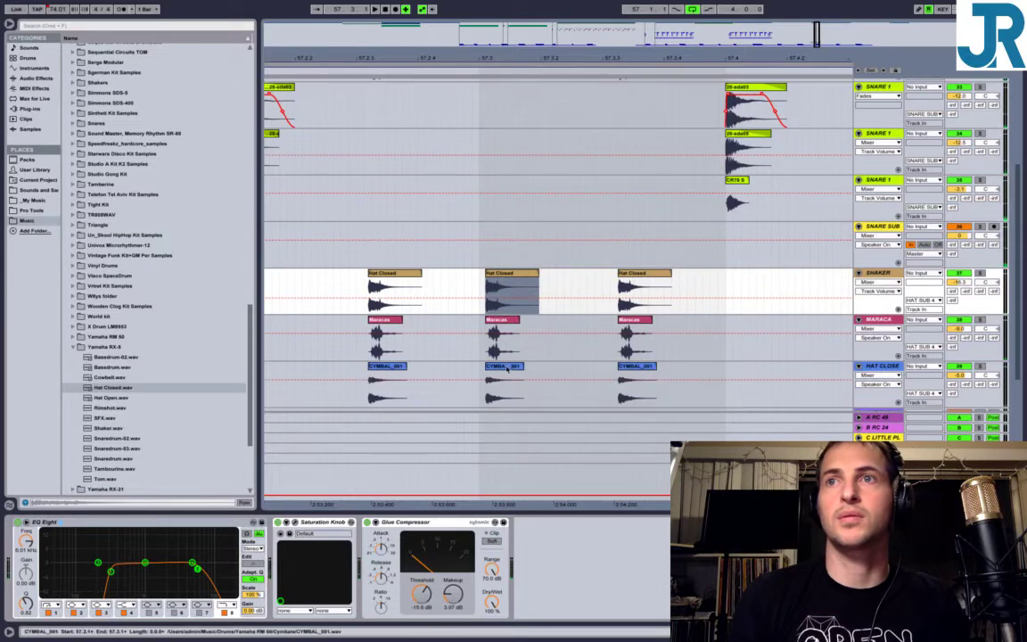
shift+click(506, 367)
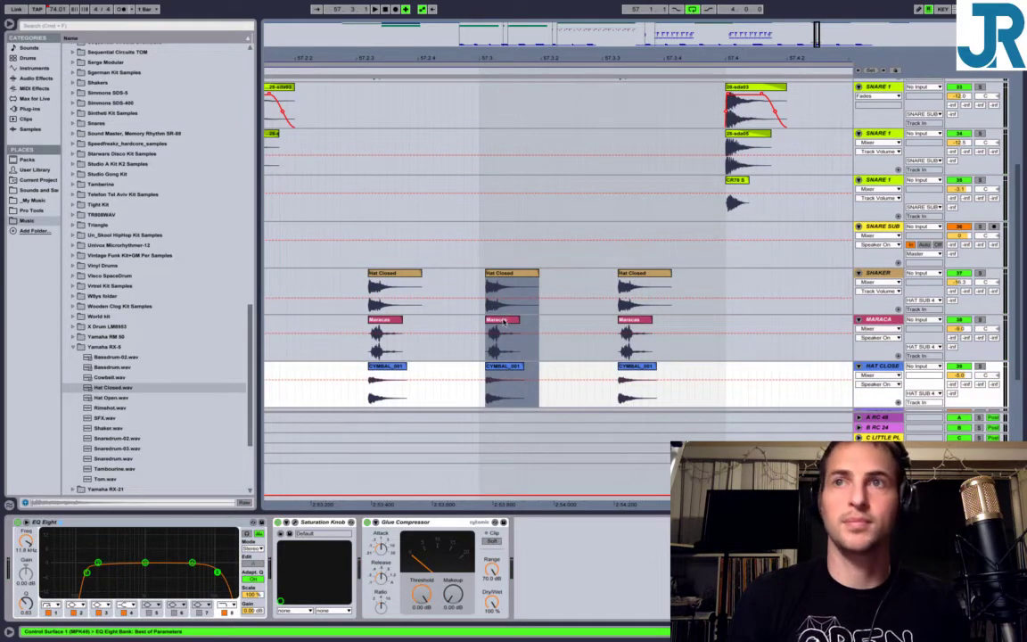
drag(504, 322, 499, 318)
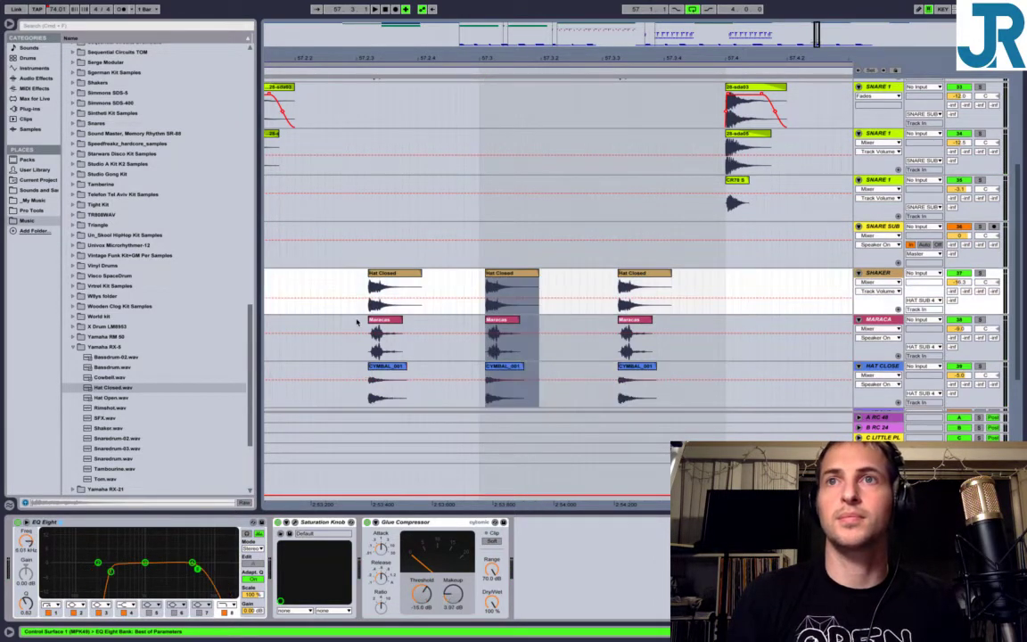
Replay the beat from bar 57 and review how the hat pattern sits against kick and snare.
scroll(356, 322, left, 5)
scroll(356, 321, down, 1)
scroll(317, 292, left, 3)
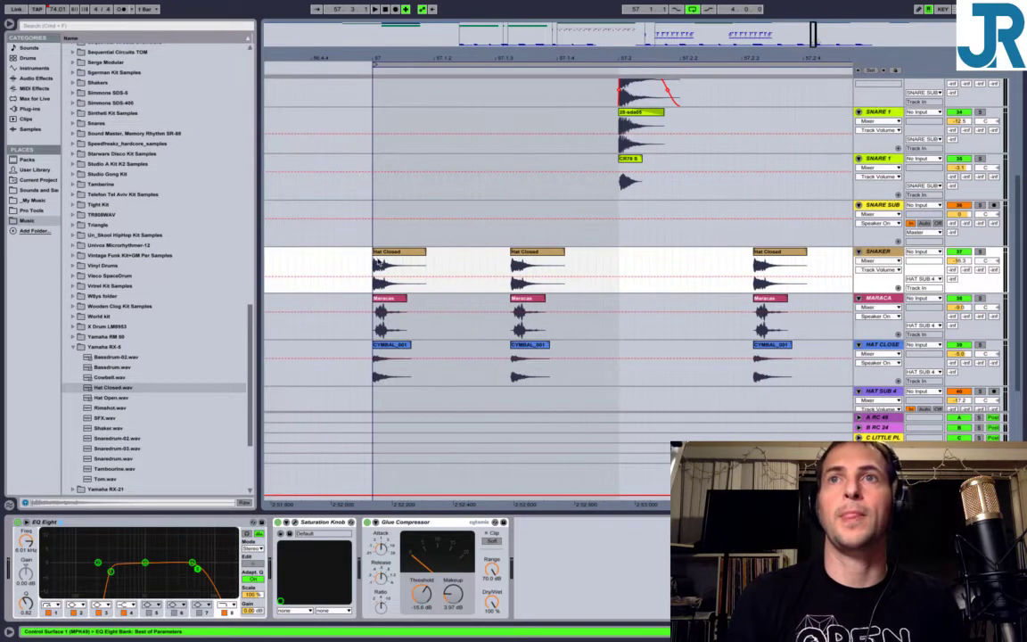
key(space)
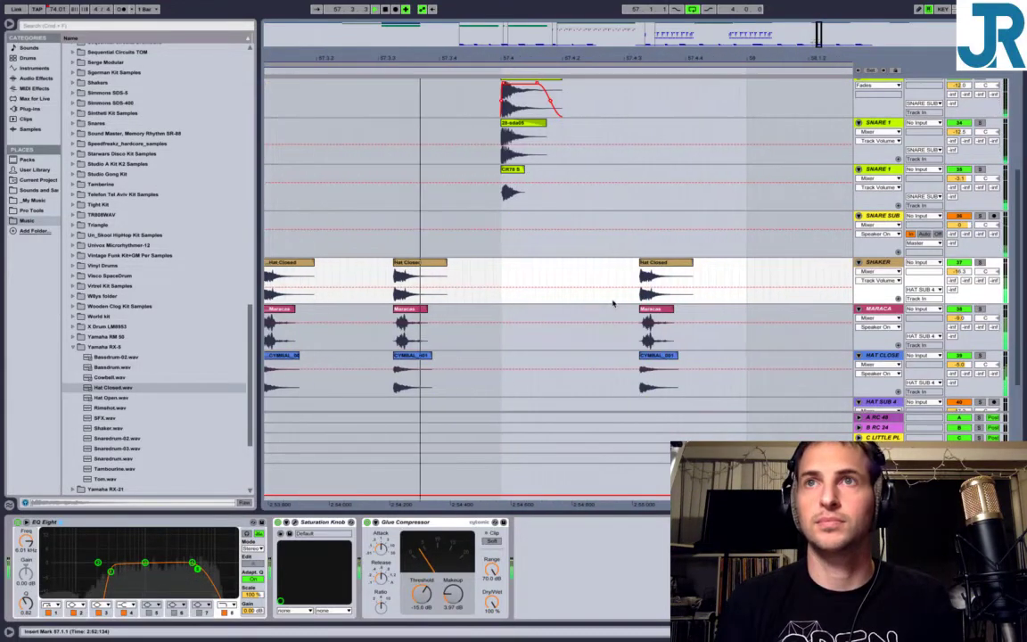
scroll(613, 303, right, 2)
scroll(613, 303, left, 3)
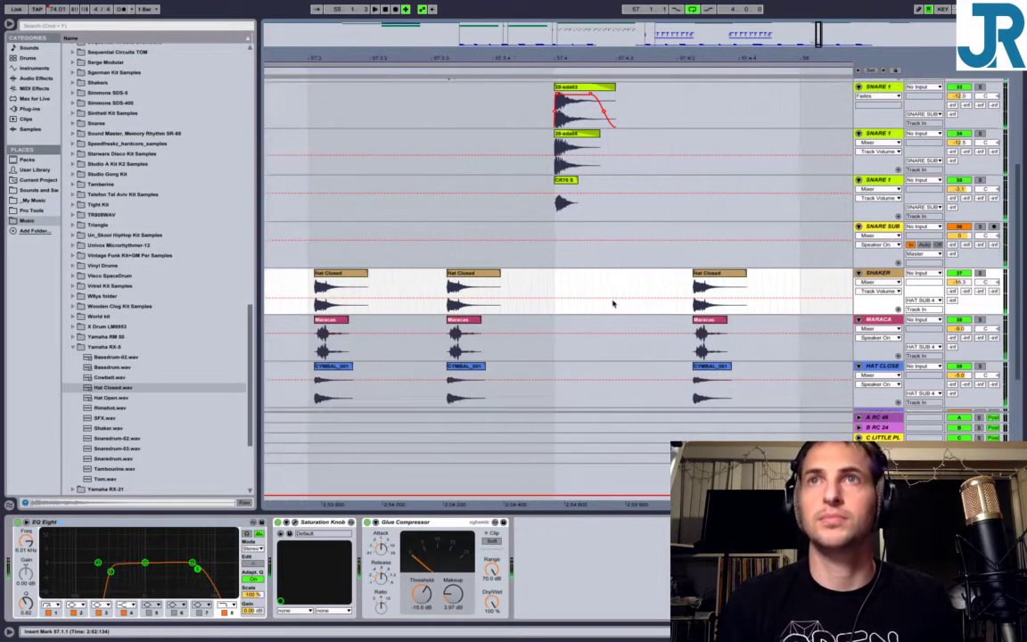
scroll(613, 303, left, 1)
scroll(612, 304, up, 10)
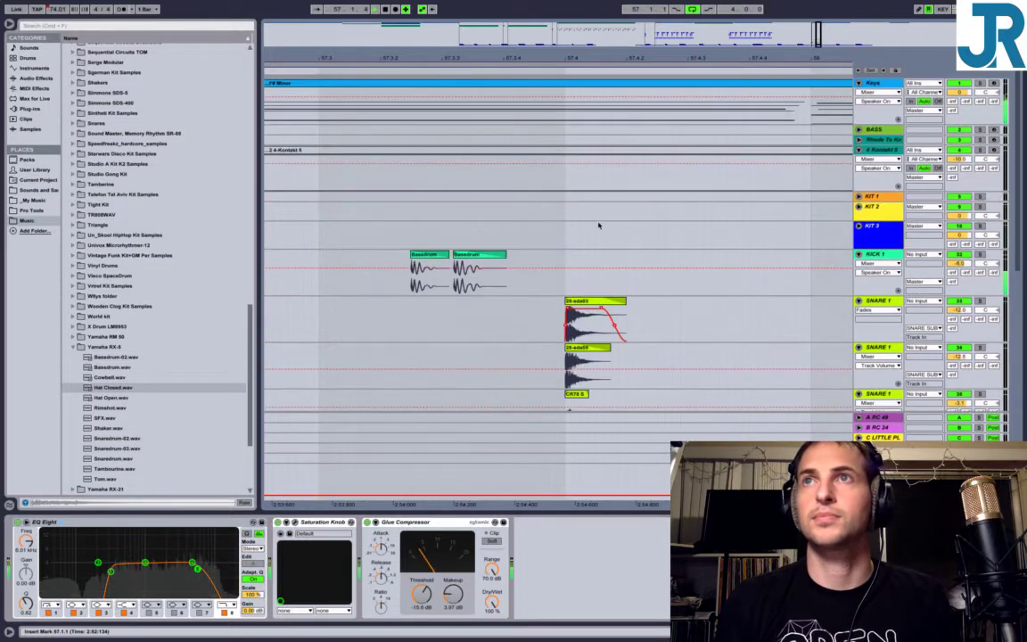
drag(588, 61, 587, 27)
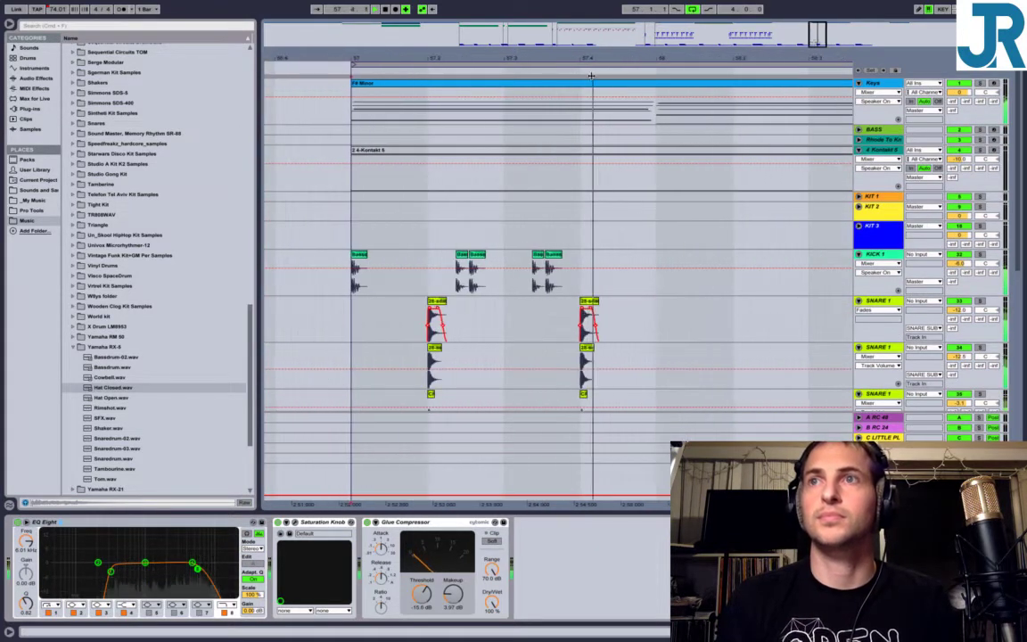
scroll(608, 162, down, 5)
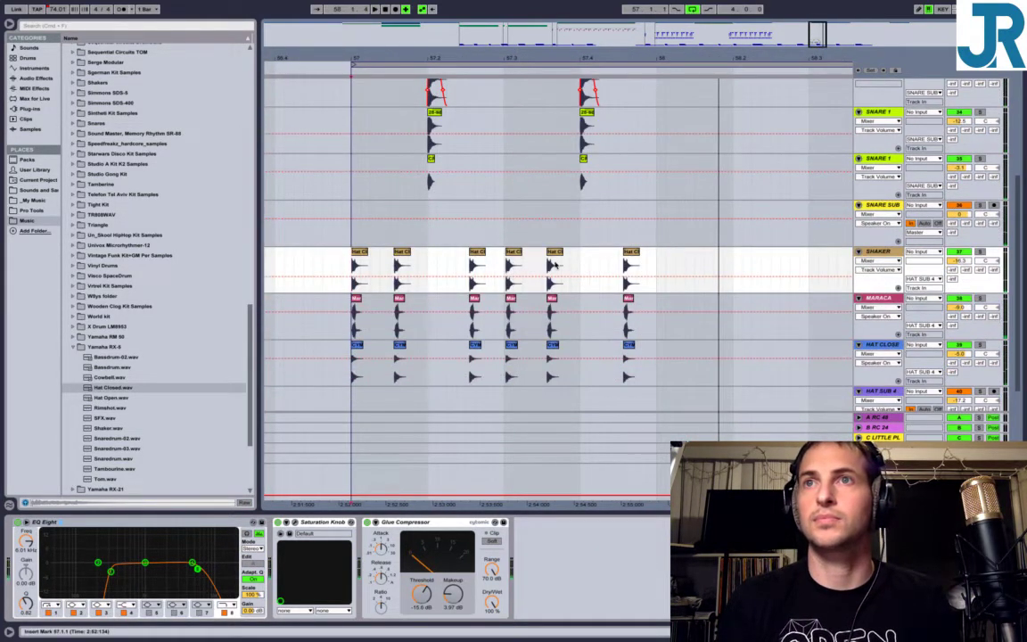
scroll(478, 254, up, 3)
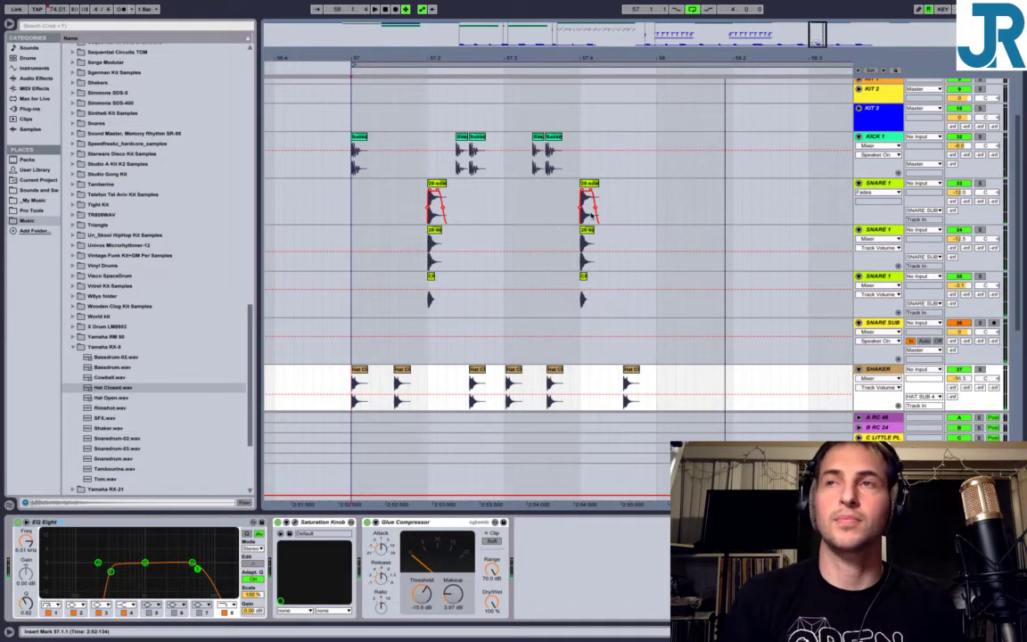
Duplicate the bar 57 clips on all tracks from KICK 1 to HAT CLOSE into bar 58.
drag(353, 165, 656, 321)
key(ctrl+d)
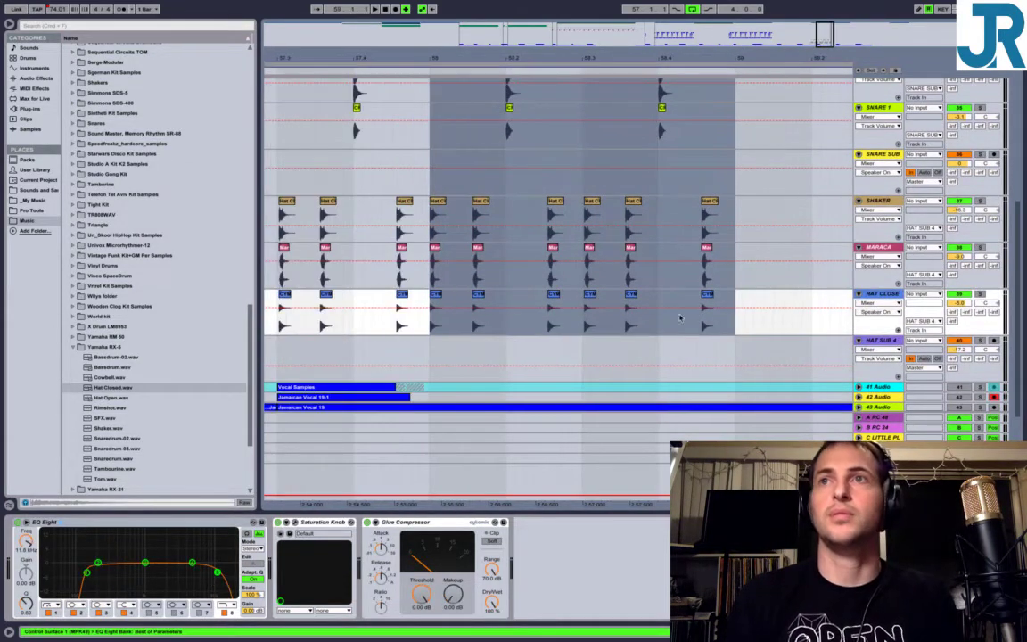
drag(544, 53, 568, 20)
scroll(569, 157, up, 3)
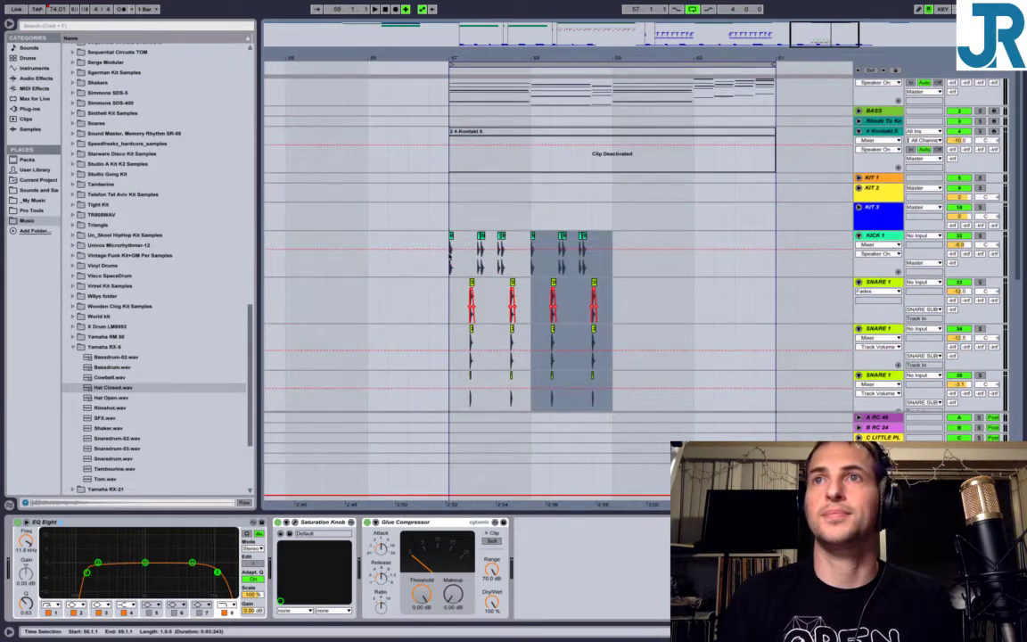
Play the two-bar drum pattern with the keys from bar 57, restarting it to check the groove.
click(450, 260)
key(space)
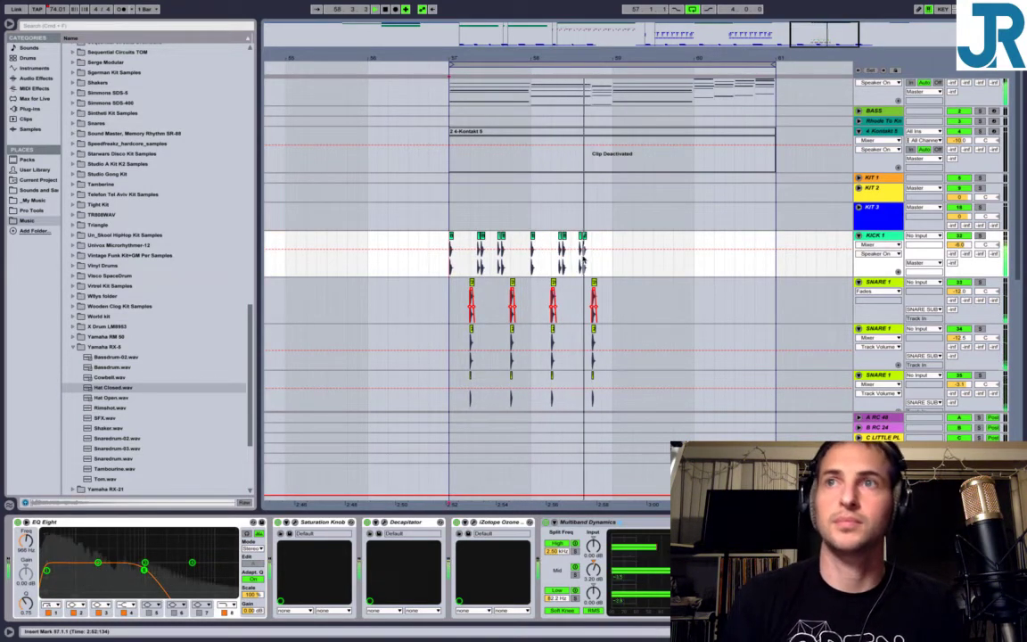
scroll(583, 258, down, 8)
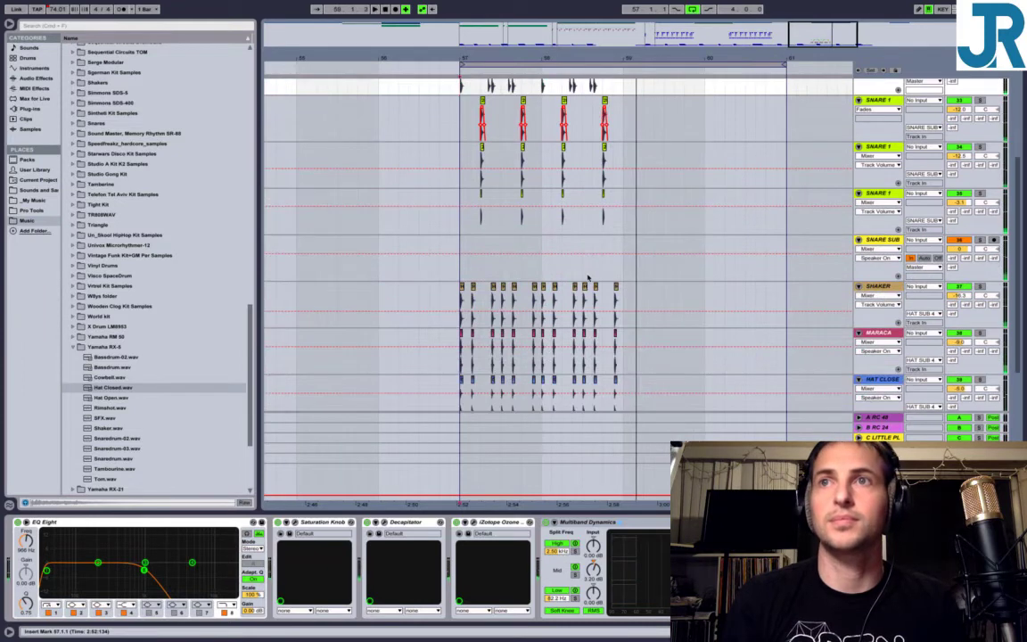
key(space)
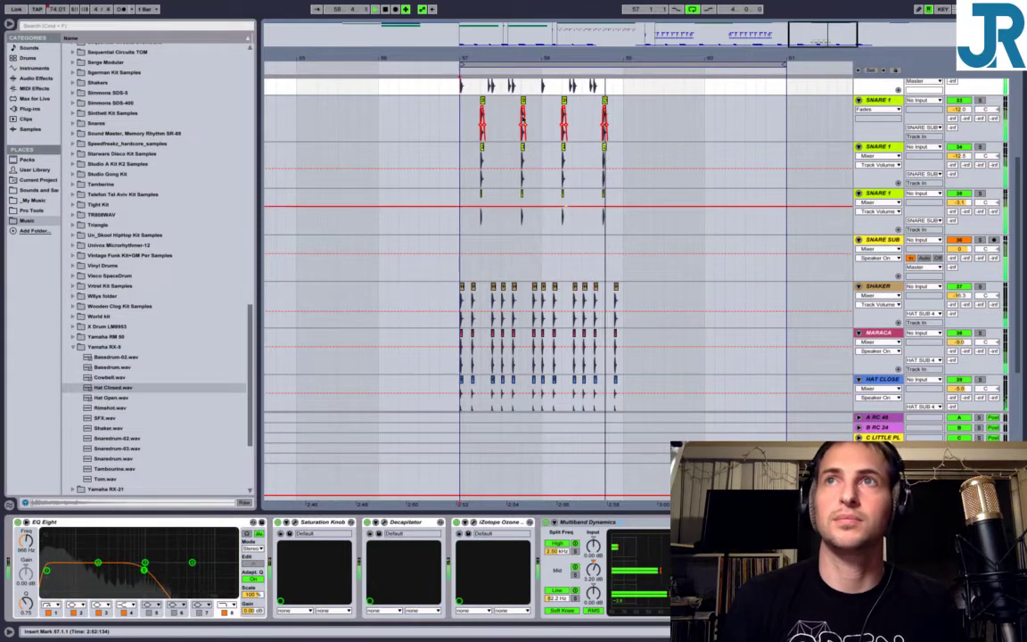
key(space)
drag(435, 56, 435, 133)
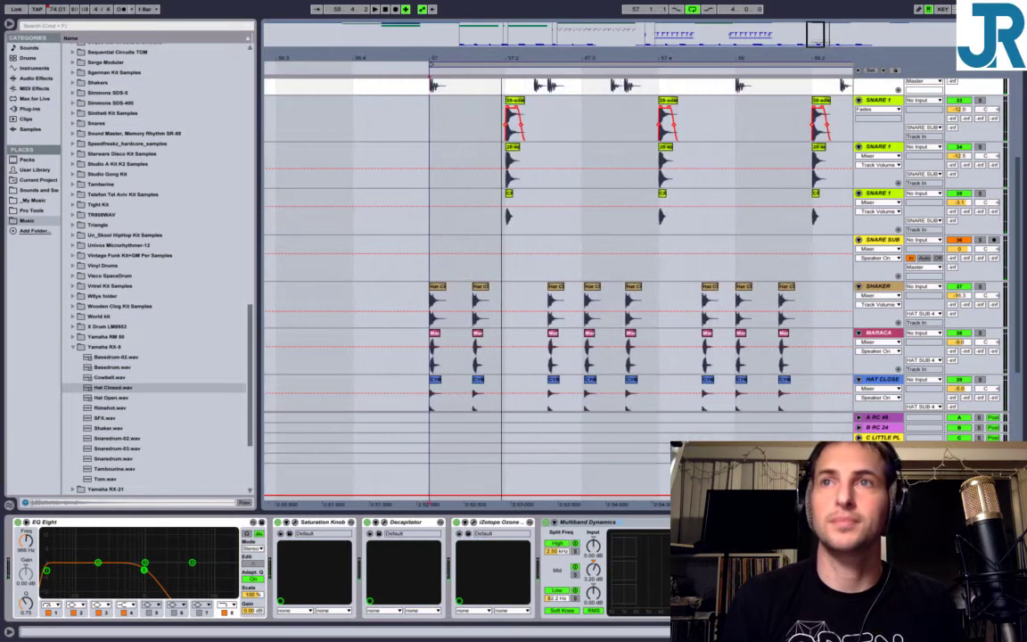
key(space)
scroll(501, 283, down, 2)
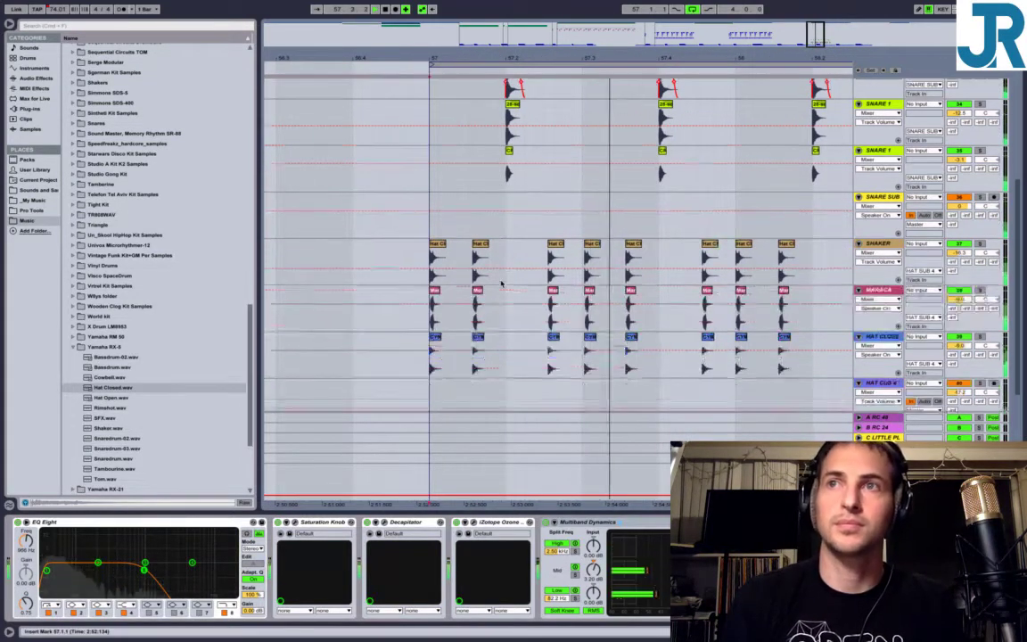
Shift the three layered hat clips at 57.1.3 on the SHAKER, MARACA and HAT CLOSE tracks slightly later.
key(space)
scroll(501, 284, down, 1)
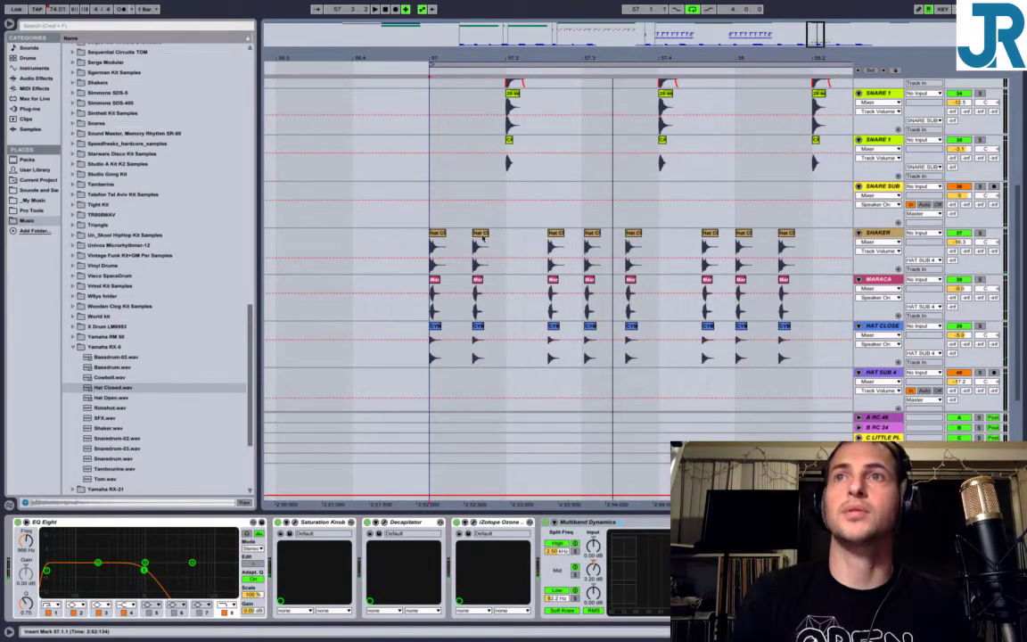
click(480, 257)
click(479, 328)
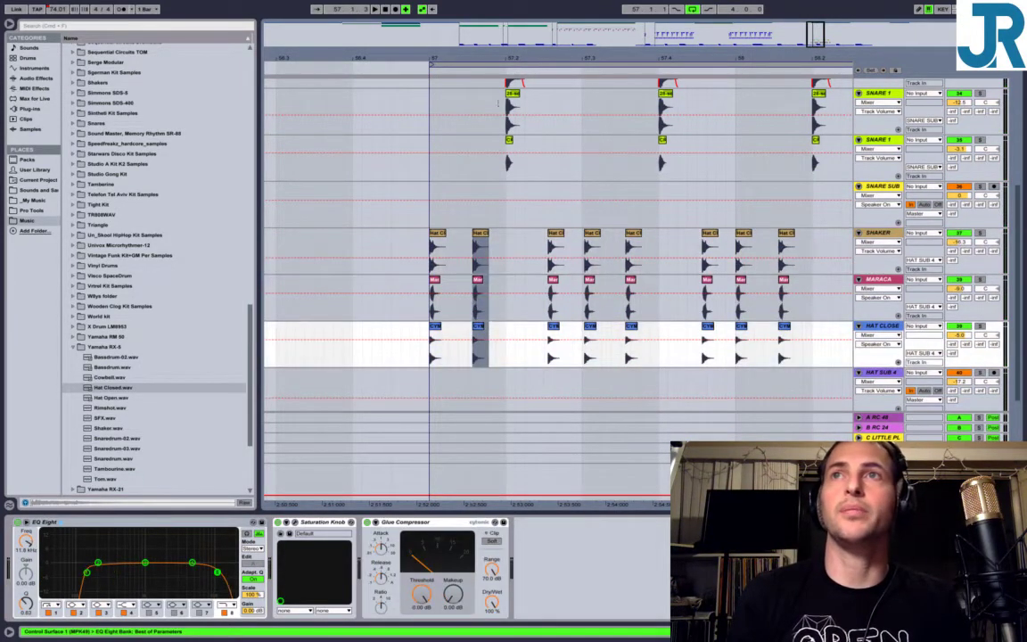
drag(484, 59, 491, 239)
scroll(464, 239, right, 5)
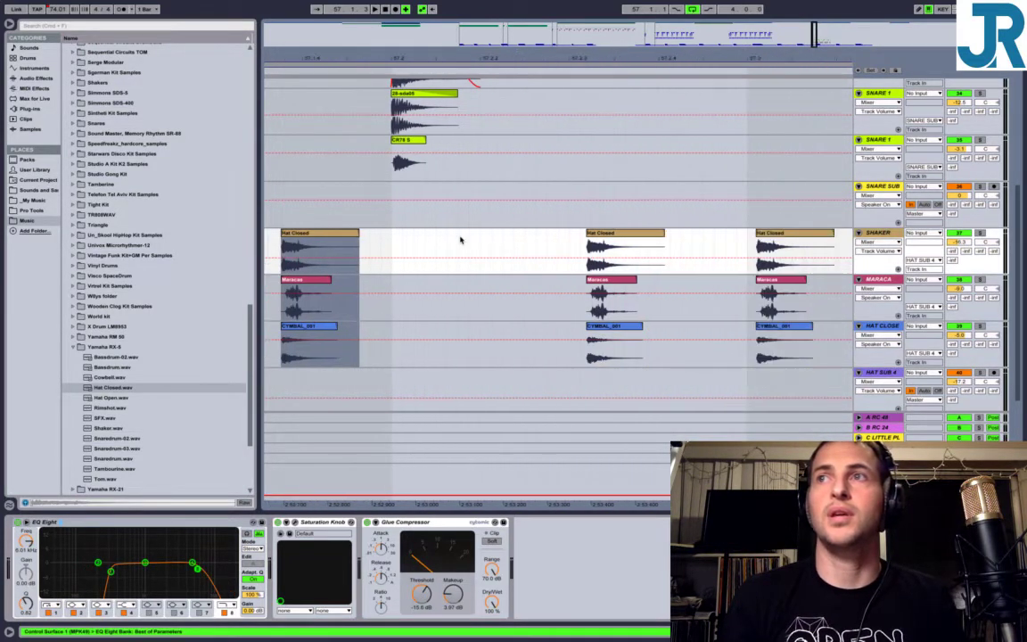
Move the three layered hat clips at 57.2.3 slightly later and replay the groove from bar 57.
click(487, 235)
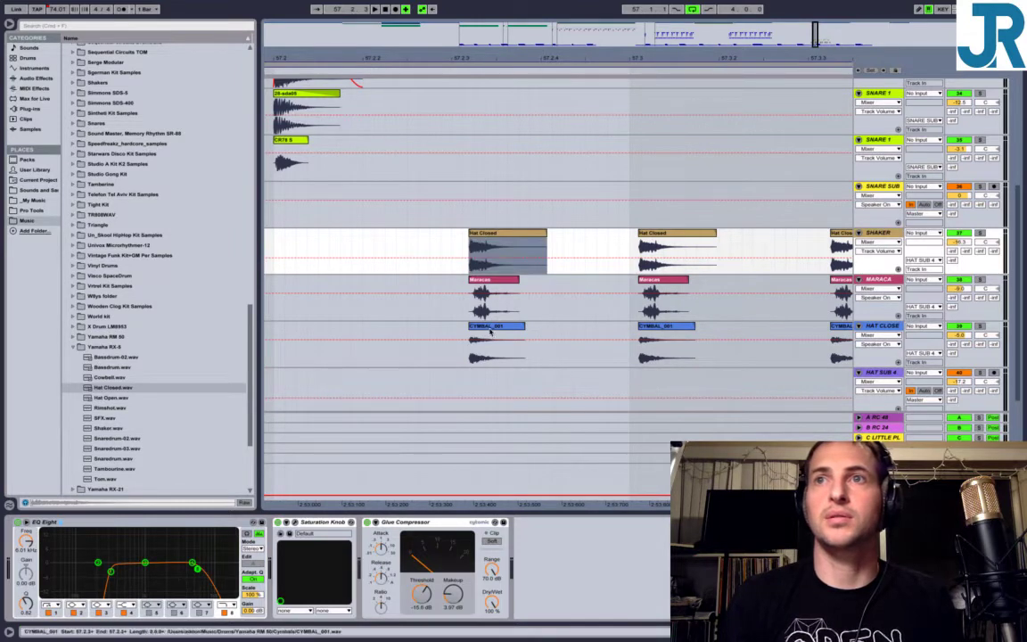
shift+click(488, 330)
drag(434, 56, 595, 23)
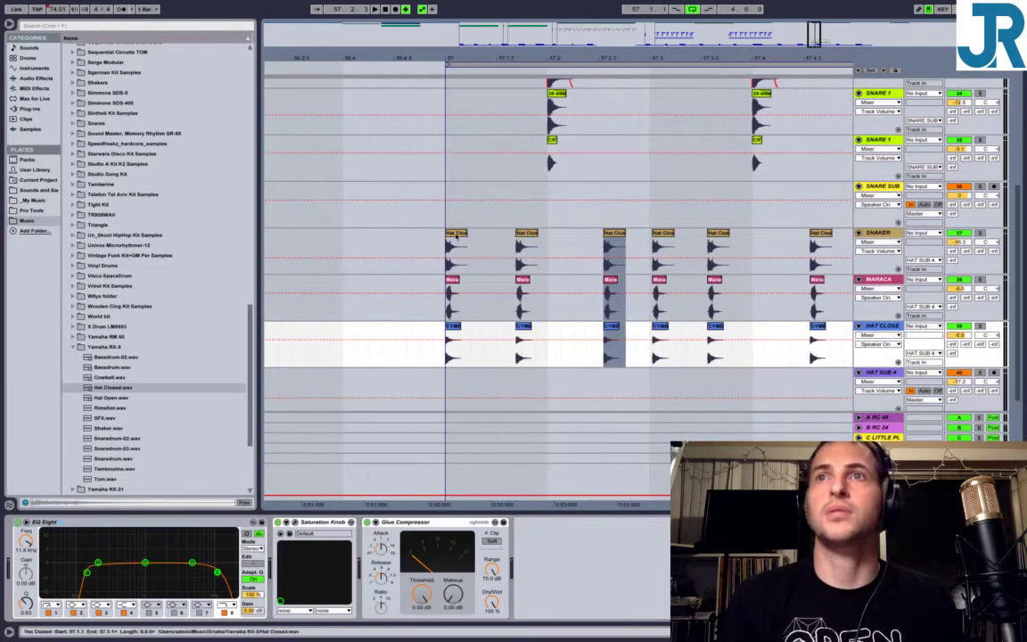
click(457, 235)
key(space)
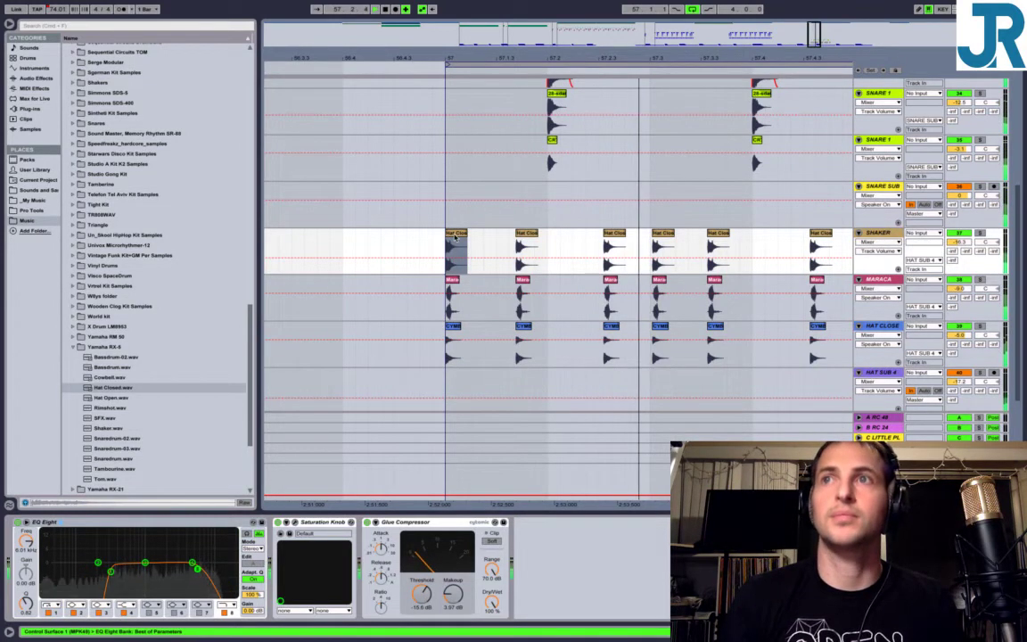
click(614, 250)
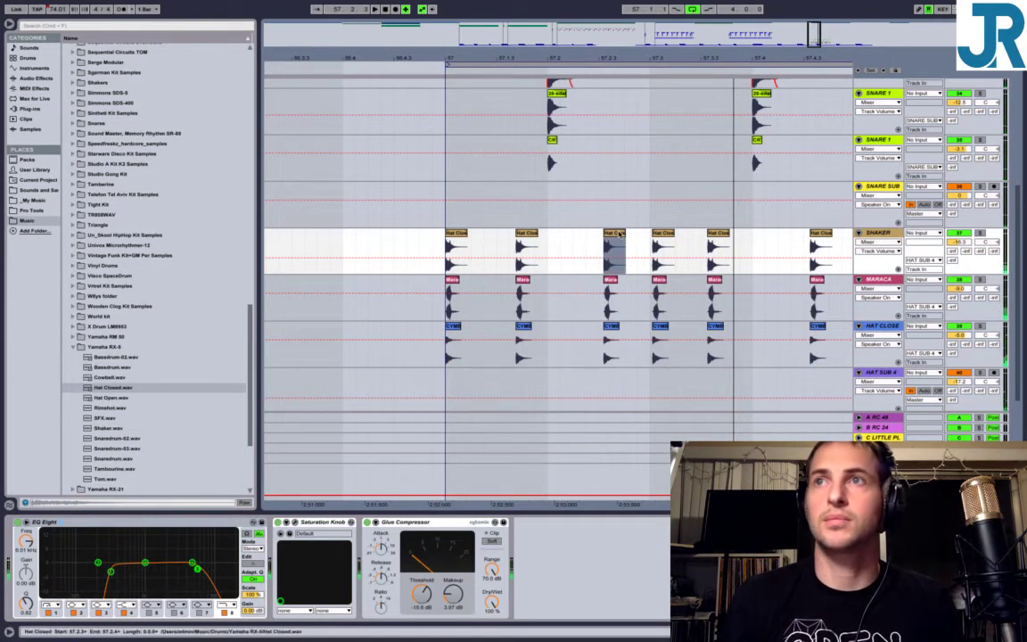
click(614, 329)
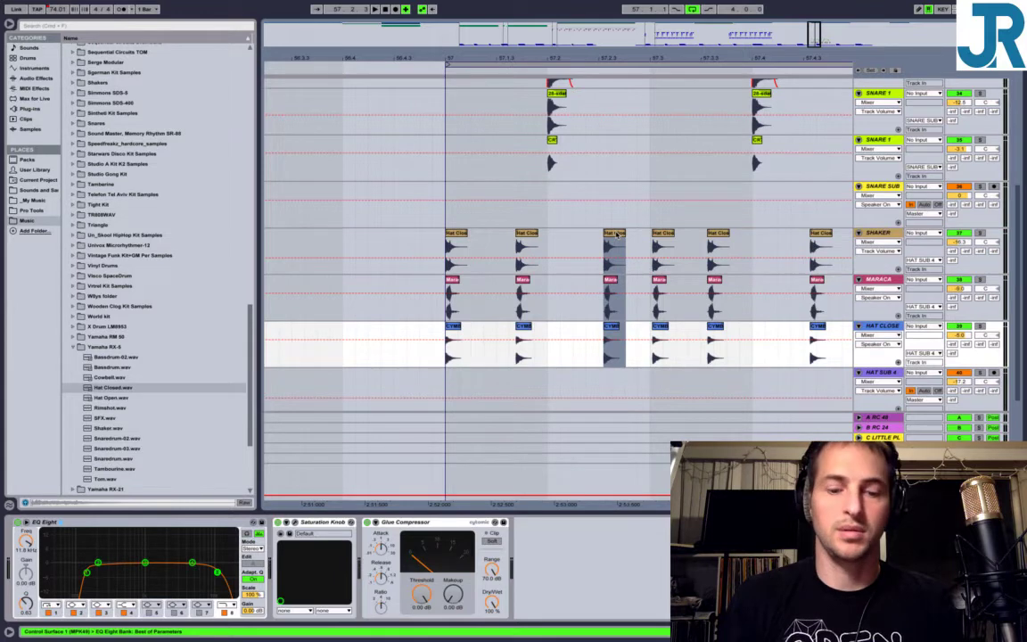
drag(616, 234, 634, 239)
click(445, 266)
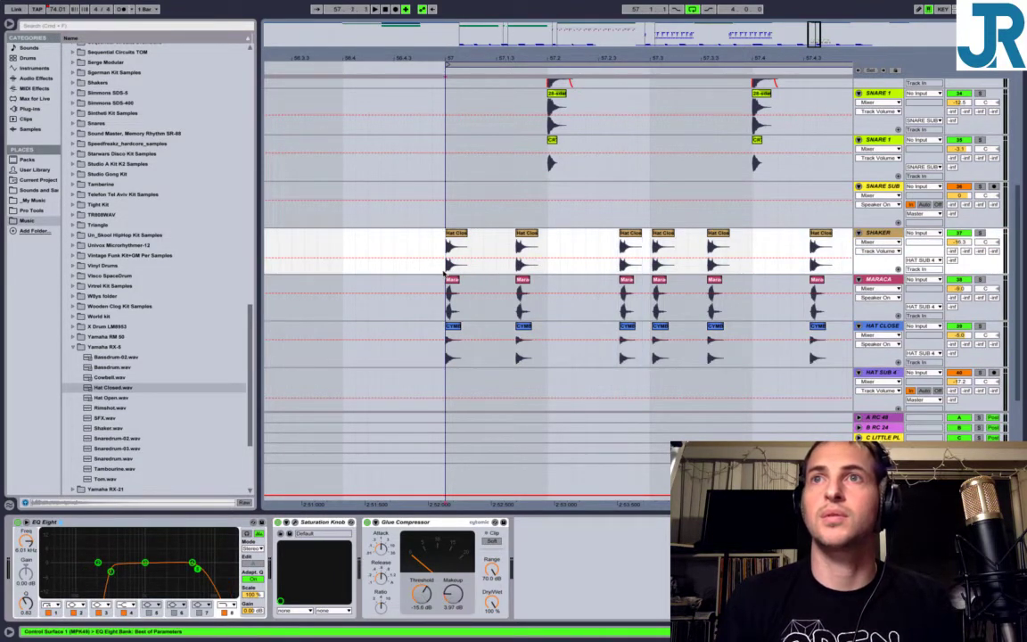
key(space)
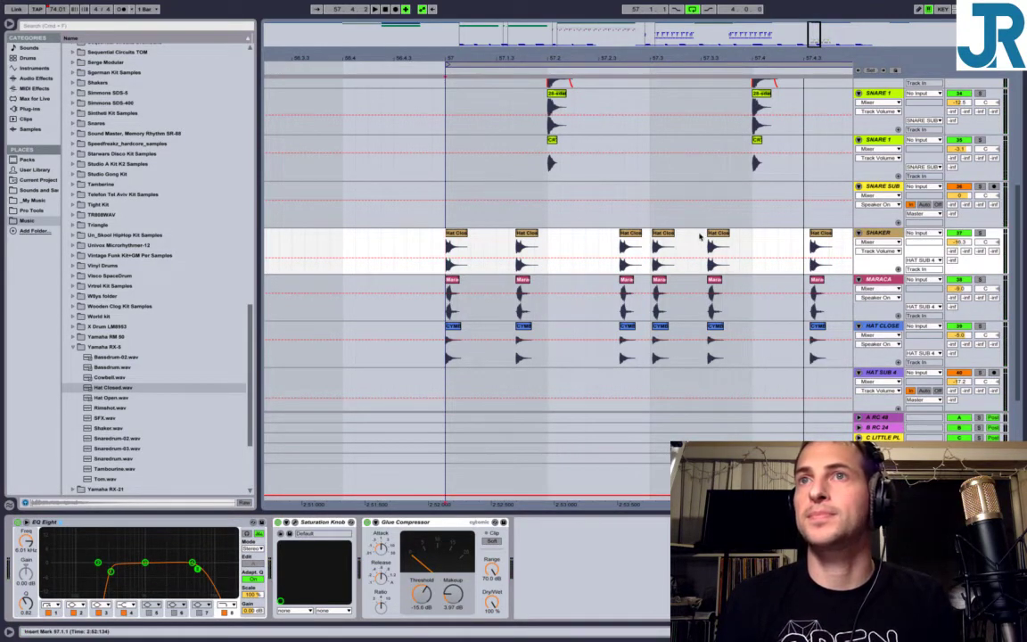
Move the three layered hat clips at 57.3.3 slightly later and play the pattern from bar 57 into bar 58.
click(709, 234)
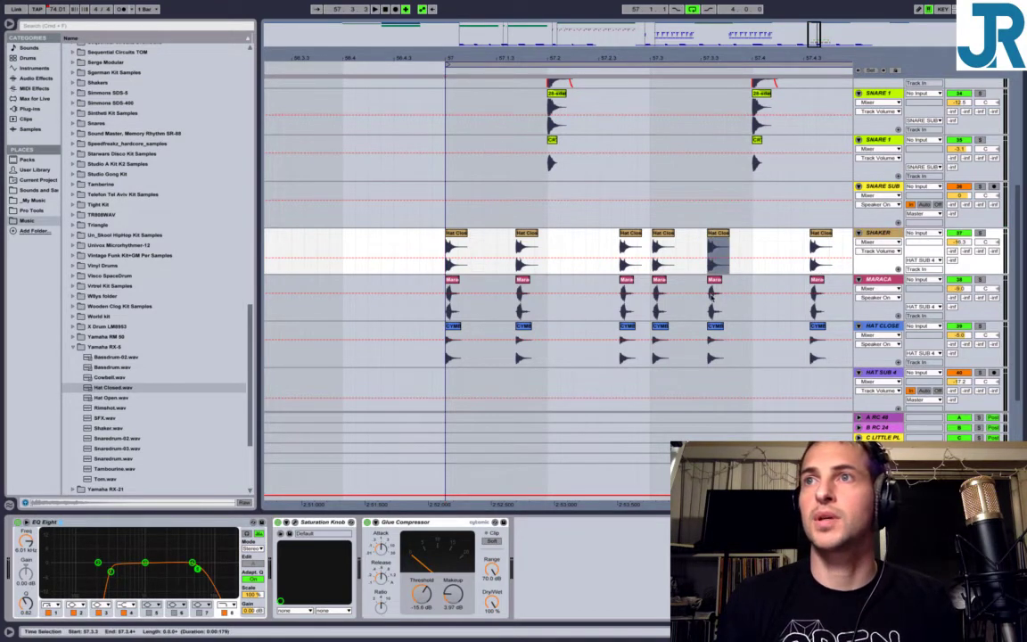
shift+click(715, 328)
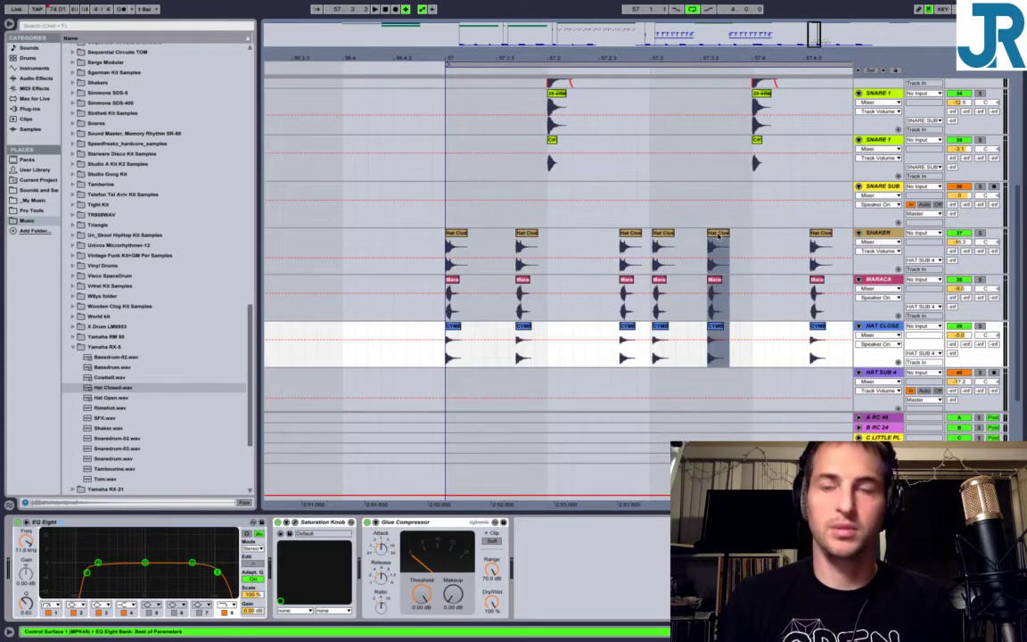
click(732, 238)
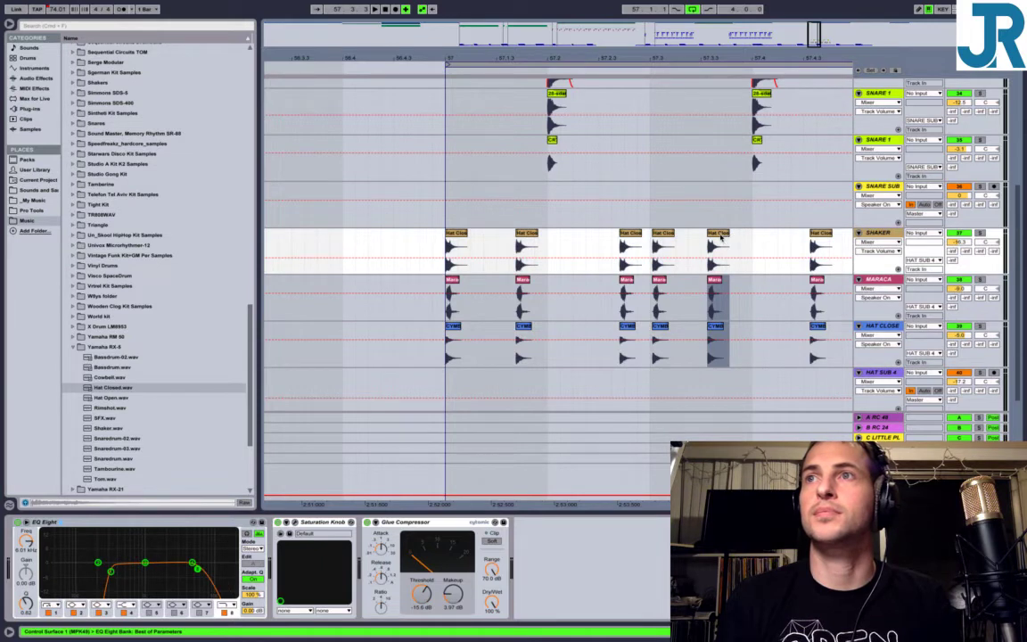
drag(728, 243, 736, 236)
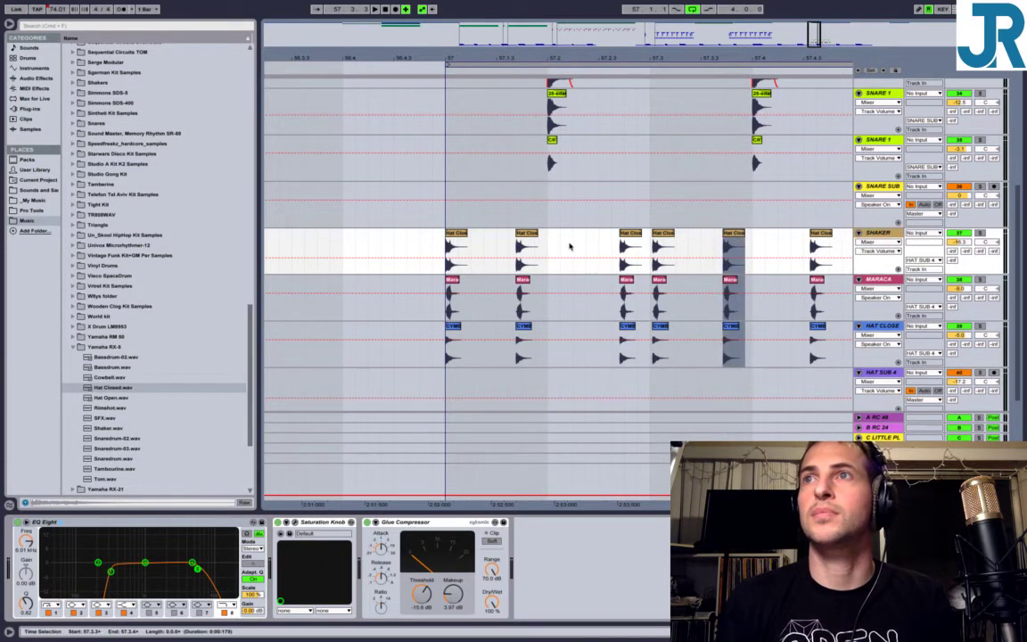
click(448, 279)
key(space)
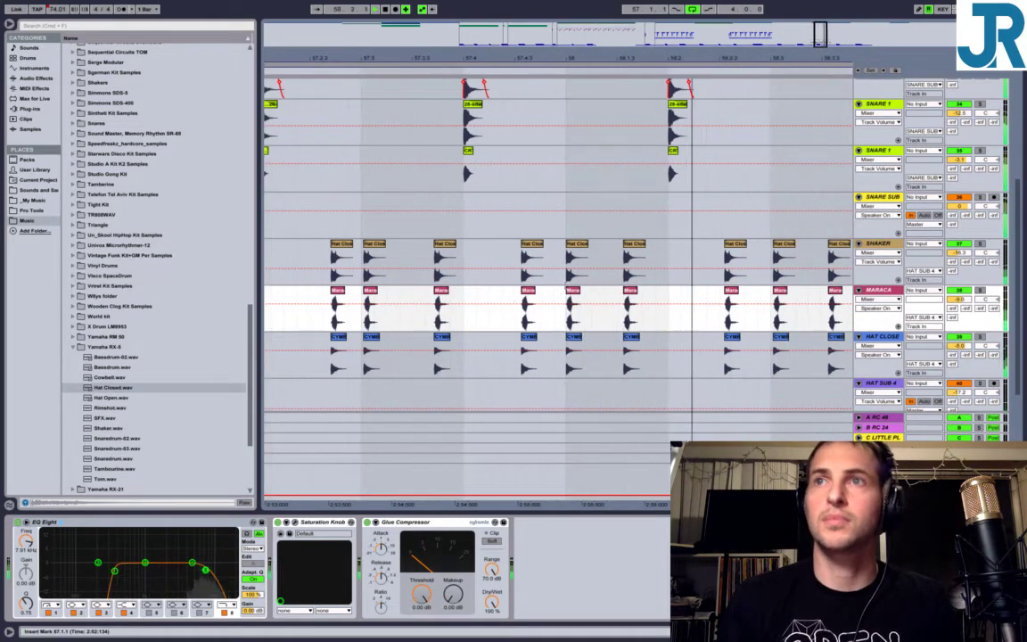
Delay the three layered hat clips at 57.4.3 slightly and play the pattern again from bar 57.
click(533, 246)
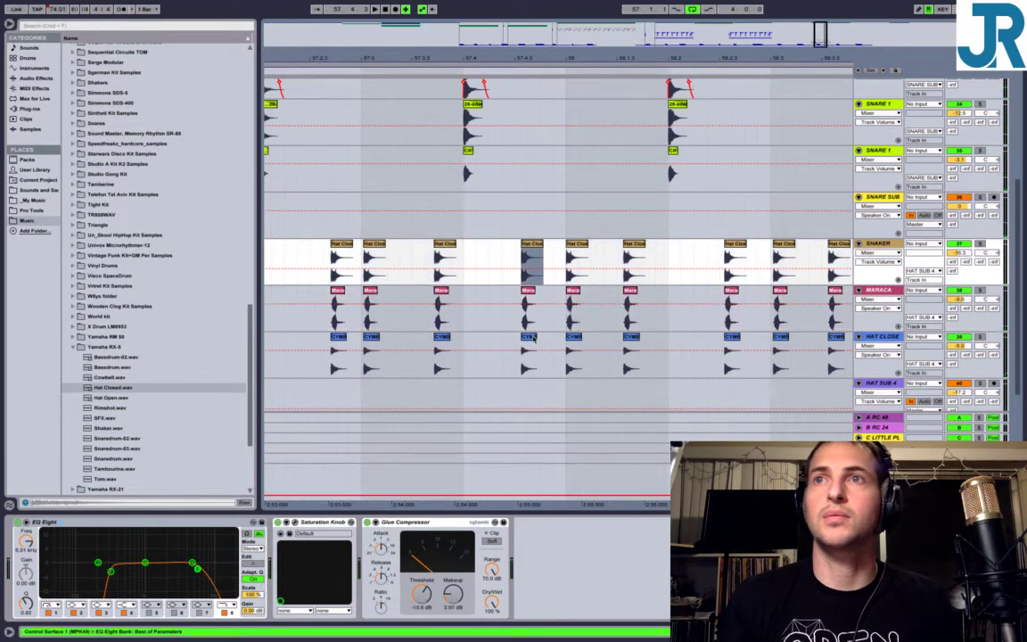
shift+click(533, 337)
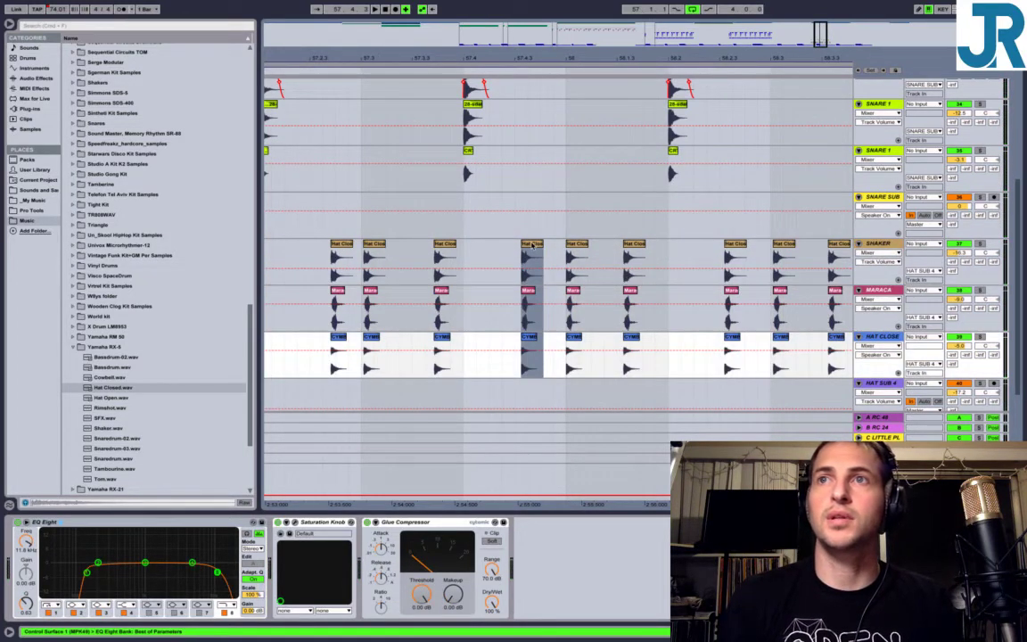
drag(533, 244, 545, 250)
scroll(544, 250, left, 2)
scroll(545, 251, left, 2)
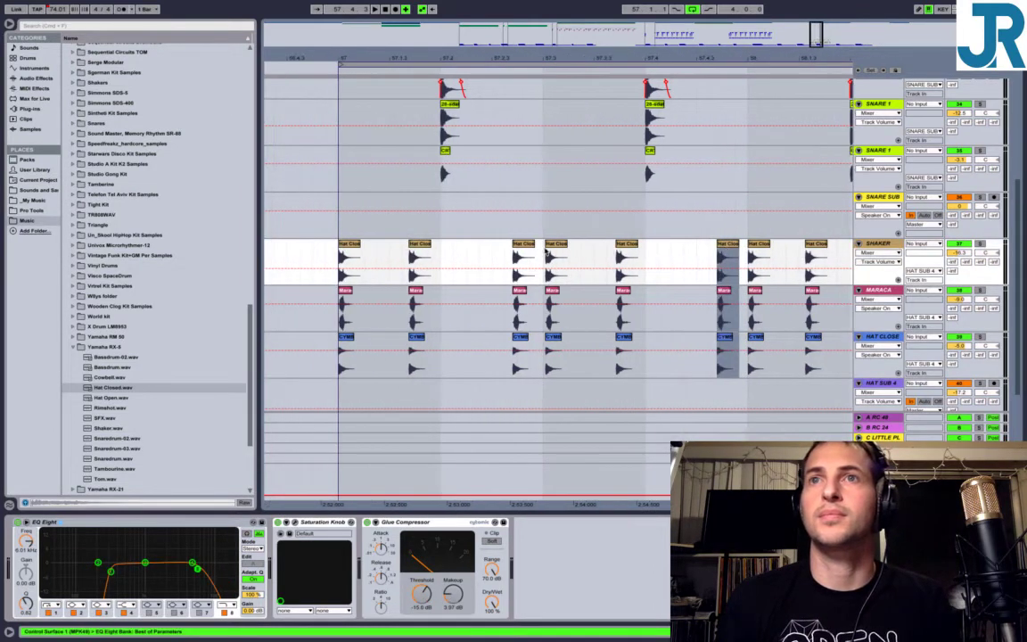
click(340, 326)
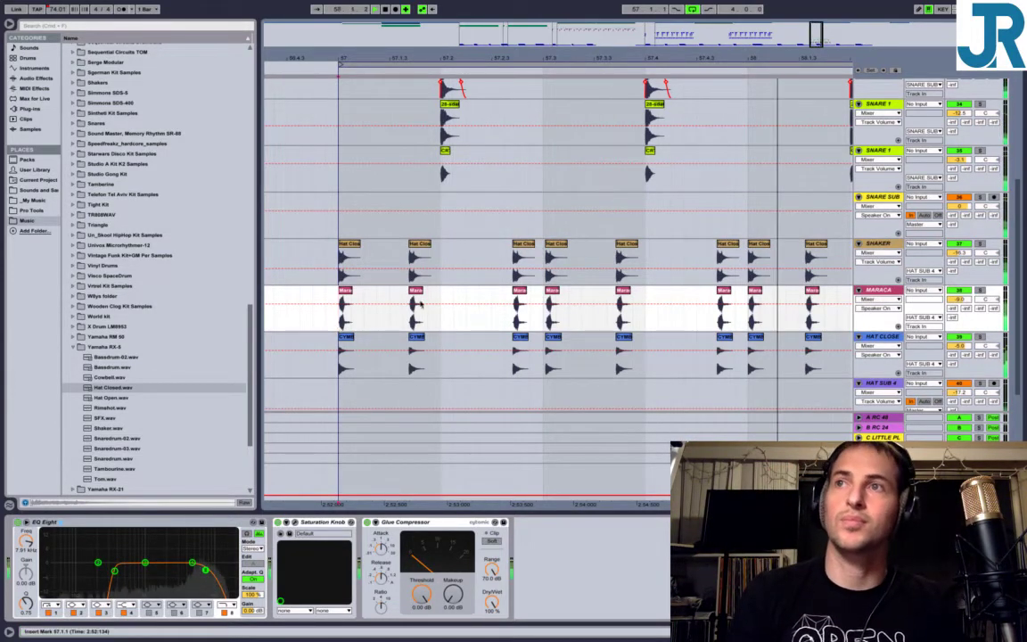
Shift the three layered hat clips at 58.2.3 slightly later to match the swing of bar 57.
scroll(493, 300, right, 7)
scroll(493, 302, right, 2)
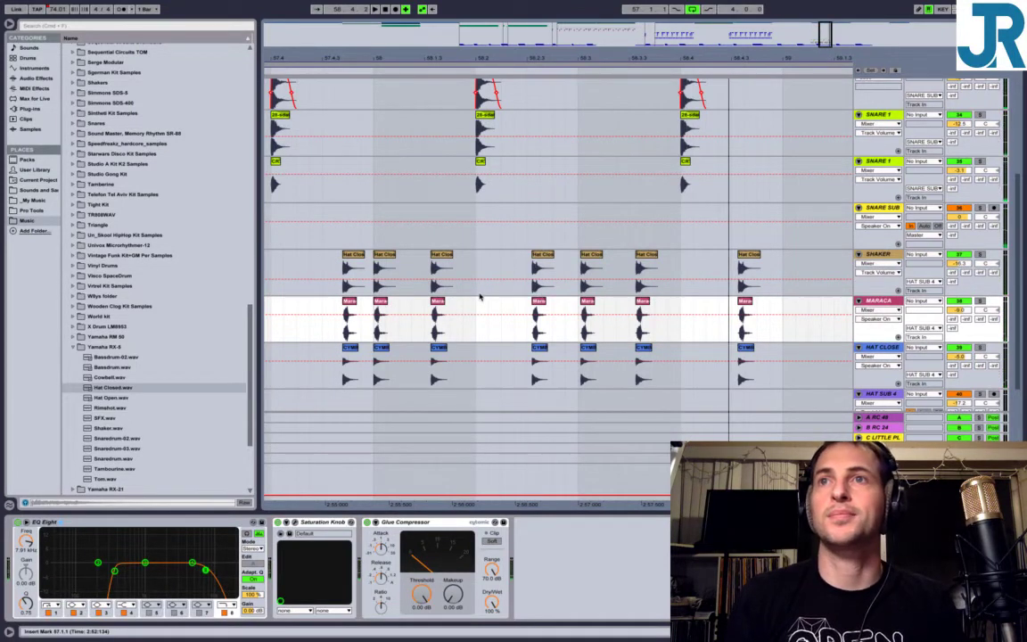
click(548, 254)
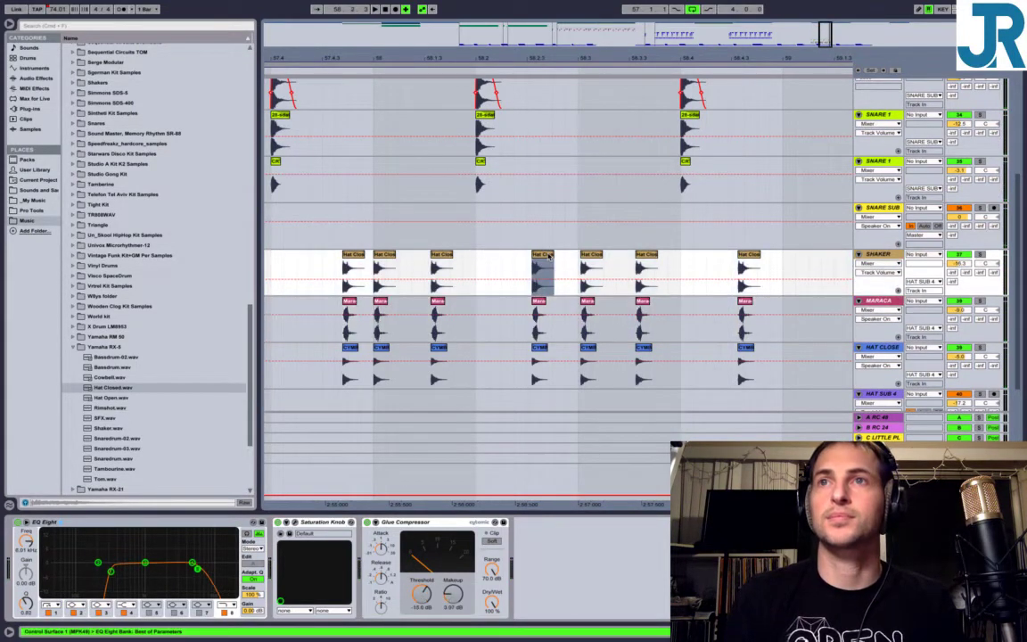
shift+click(543, 348)
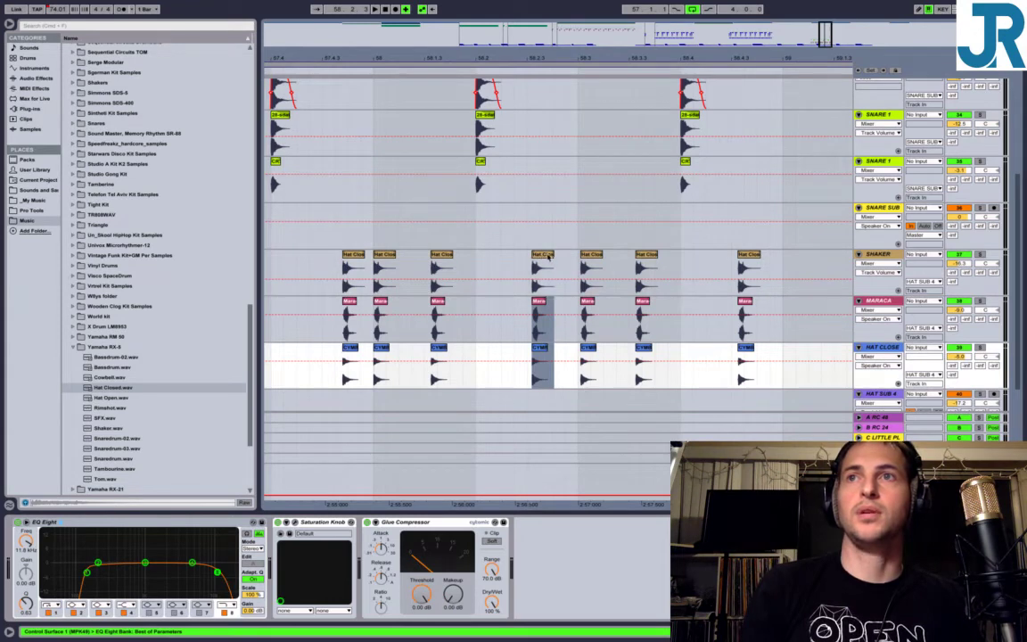
click(548, 256)
drag(548, 256, 571, 261)
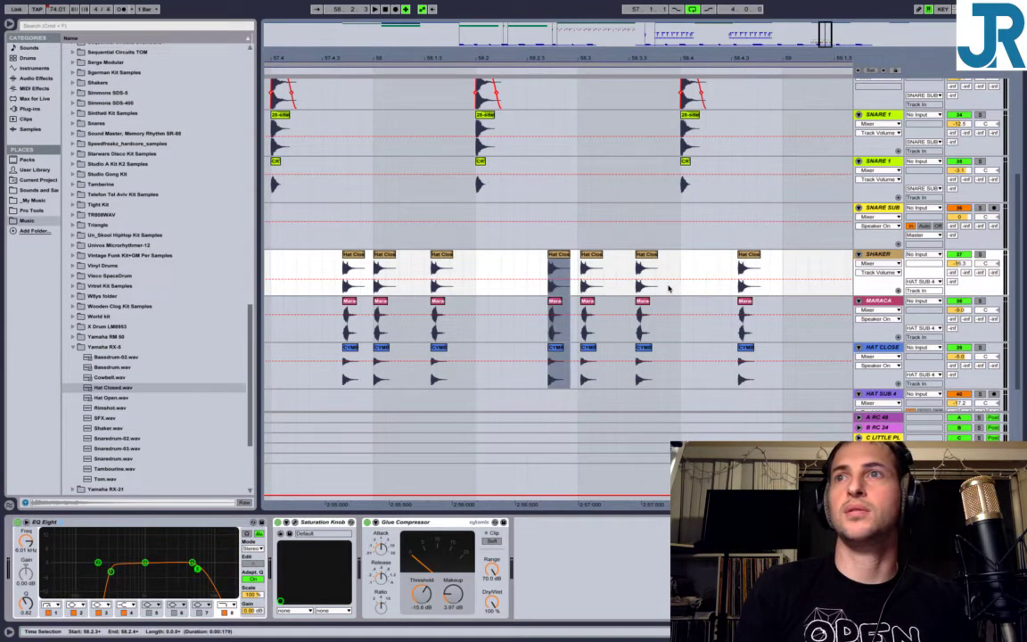
Shift the three layered hat clips at 58.3.3 slightly later and play the groove from bar 57.
click(649, 257)
shift+click(647, 347)
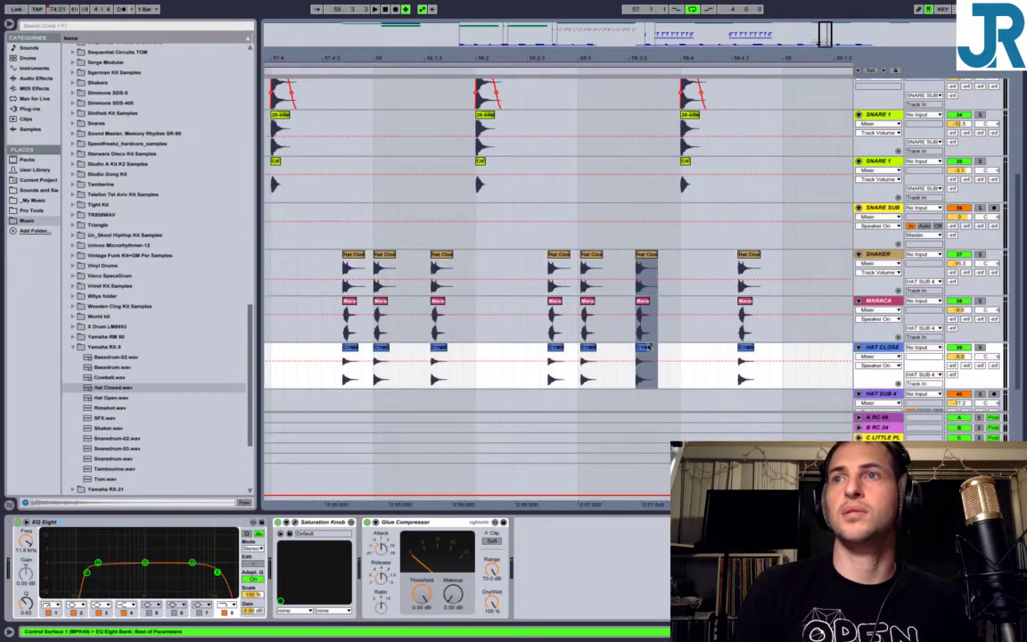
mouse_move(641, 256)
mouse_down()
mouse_move(660, 263)
mouse_move(657, 293)
mouse_up()
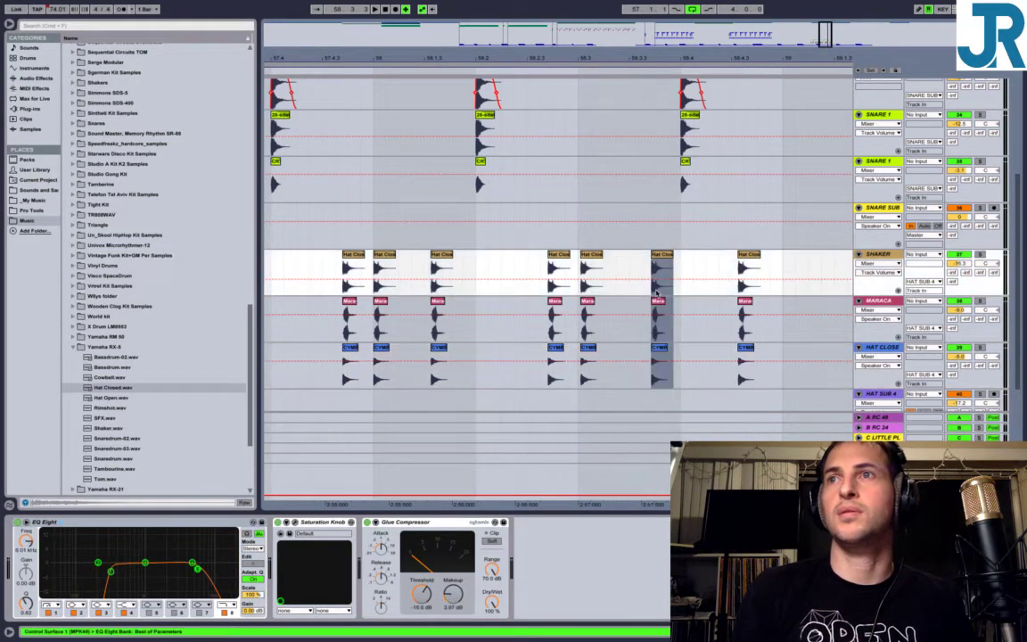
scroll(740, 293, left, 4)
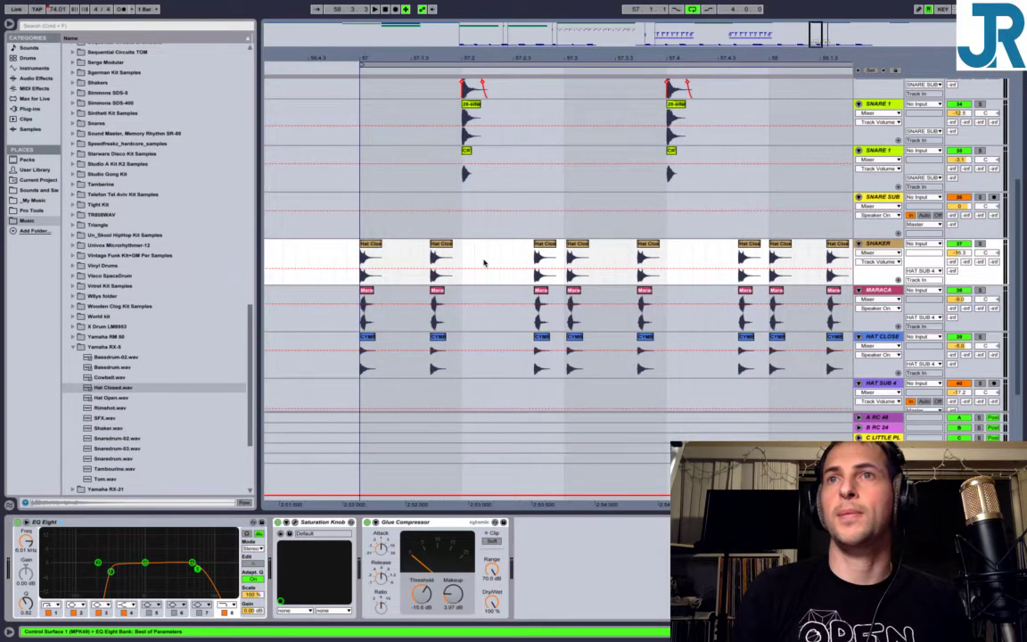
key(space)
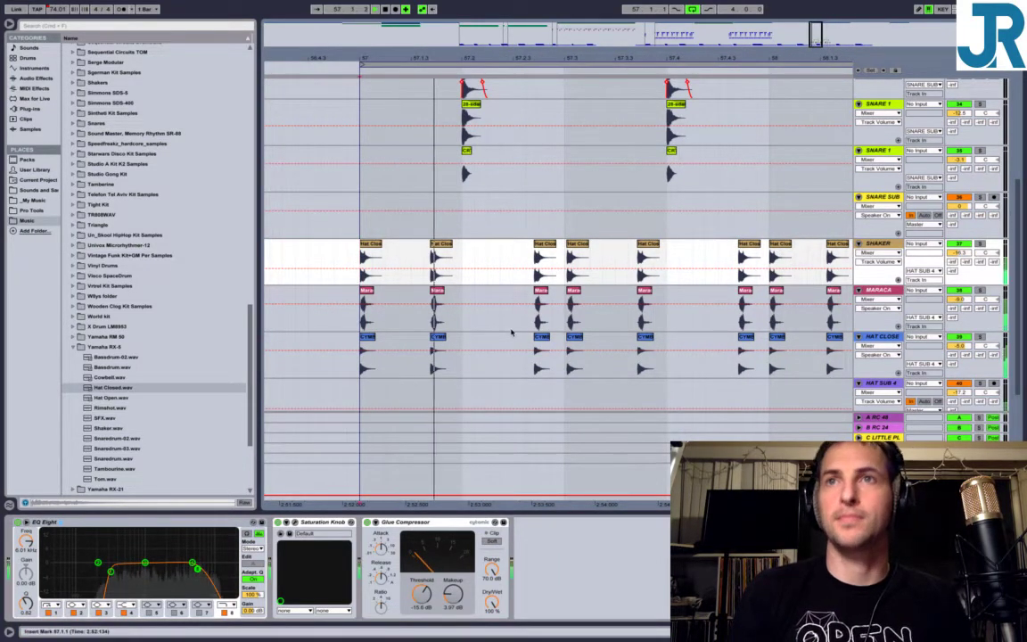
Delete the last layered hat hit at 58.4.3 from all three hat tracks and replay the two bars from bar 57.
drag(630, 58, 601, 7)
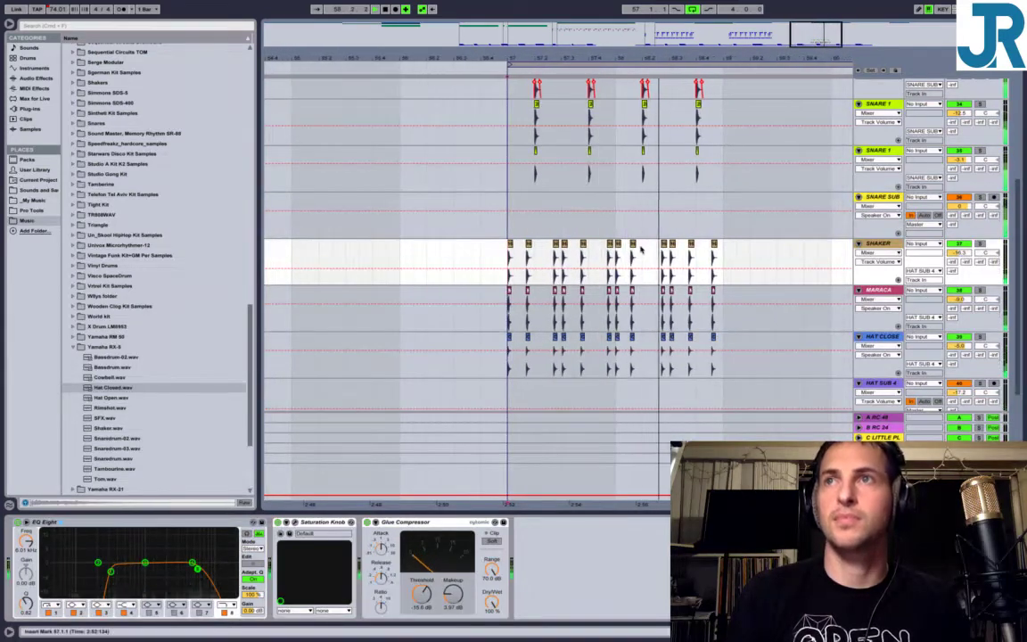
scroll(641, 249, right, 1)
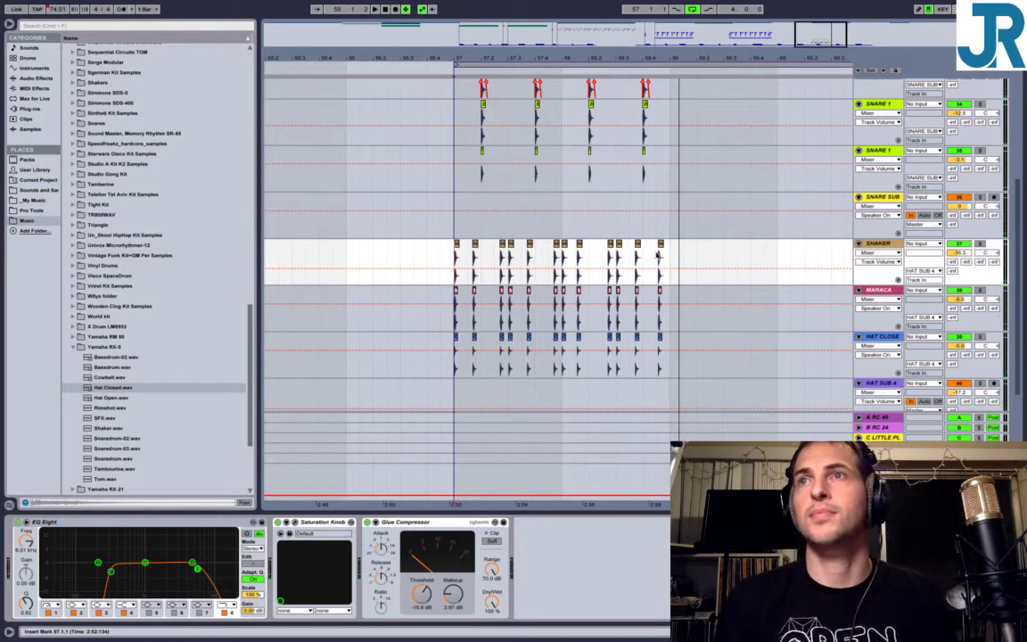
click(671, 372)
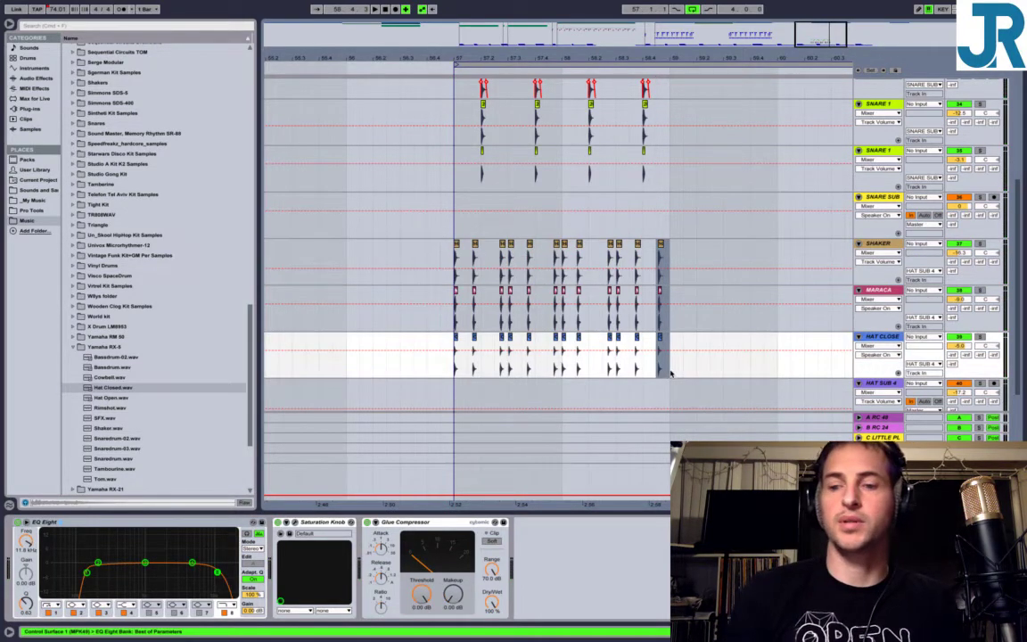
click(451, 282)
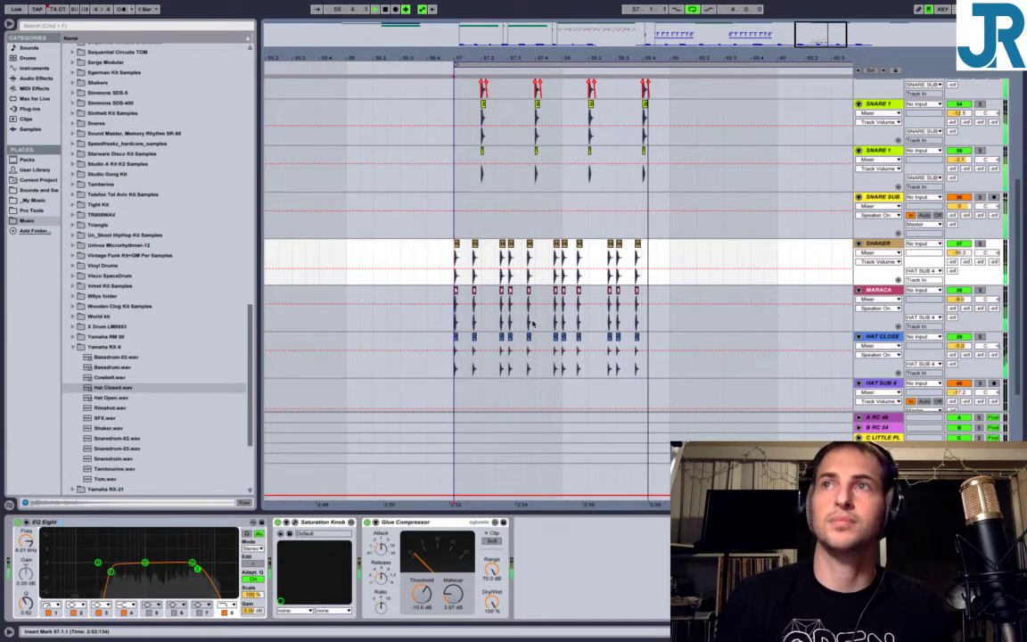
key(space)
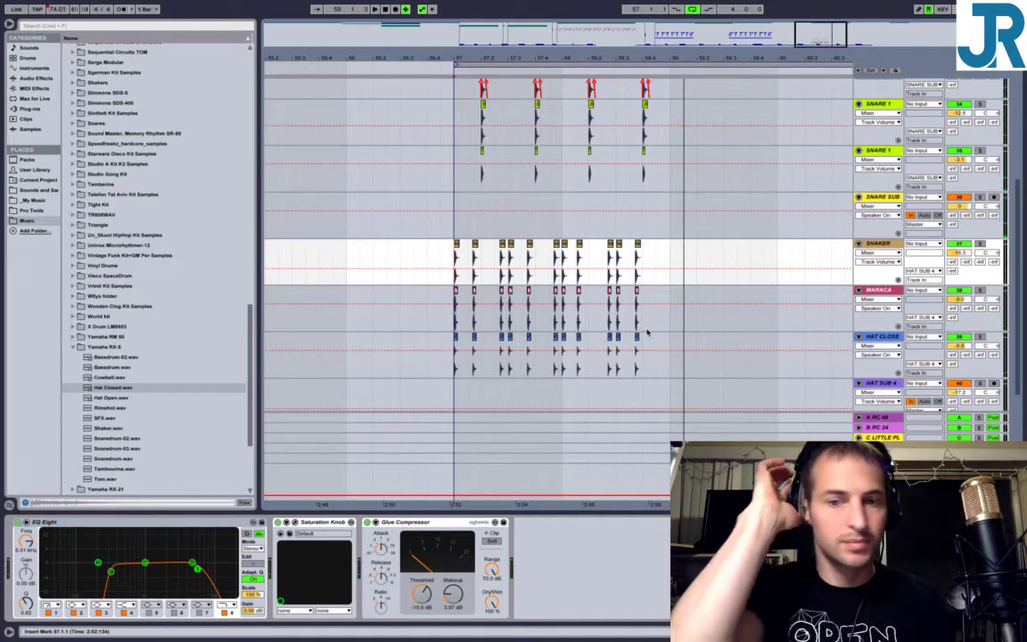
Collapse the expanded Yamaha sample folder and search the music library for "open hat".
click(73, 347)
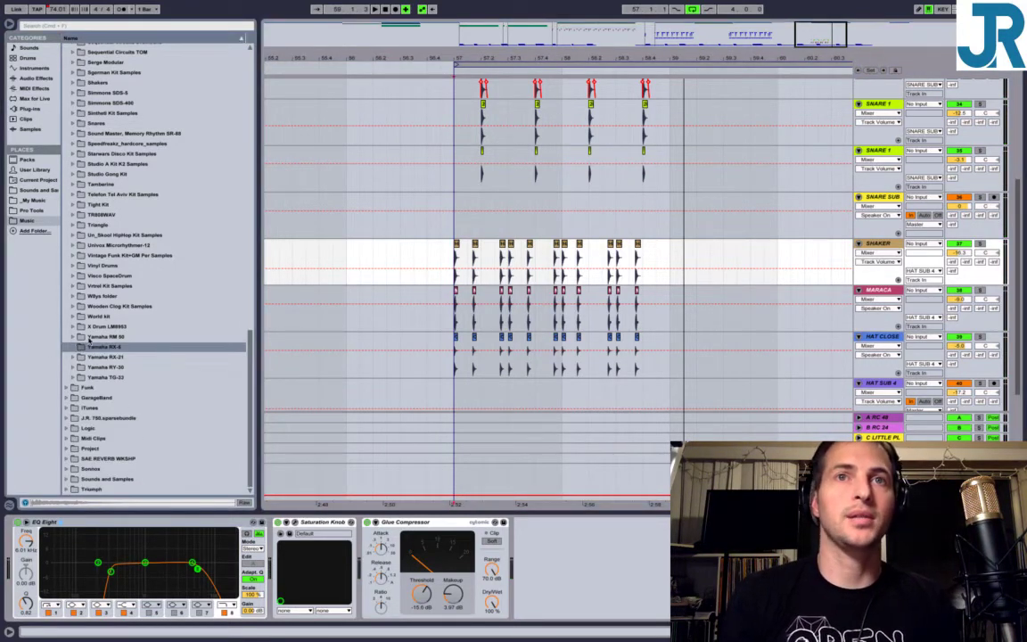
click(95, 27)
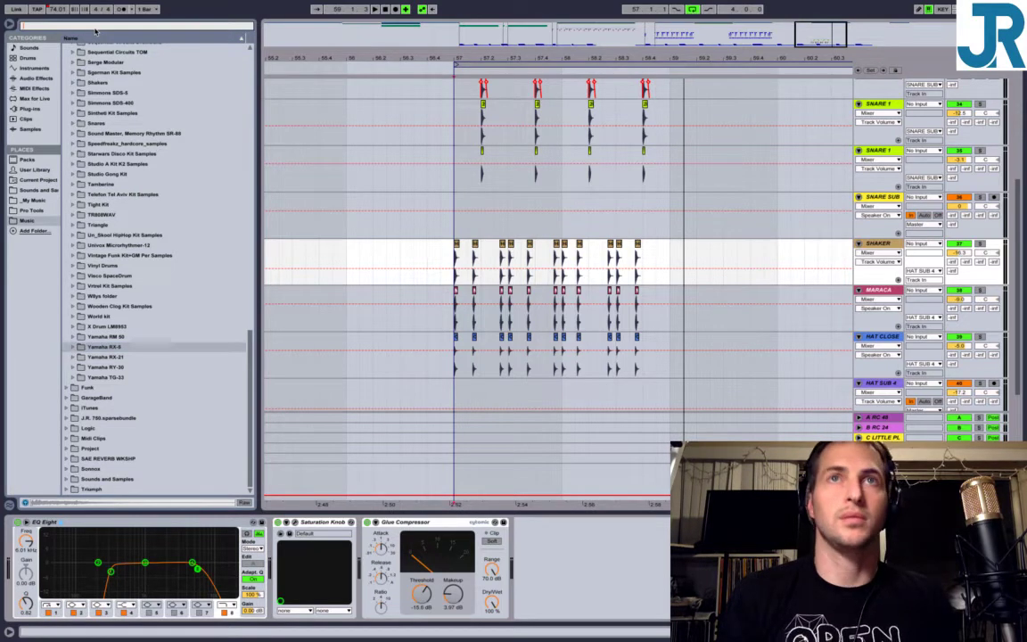
text(open hat)
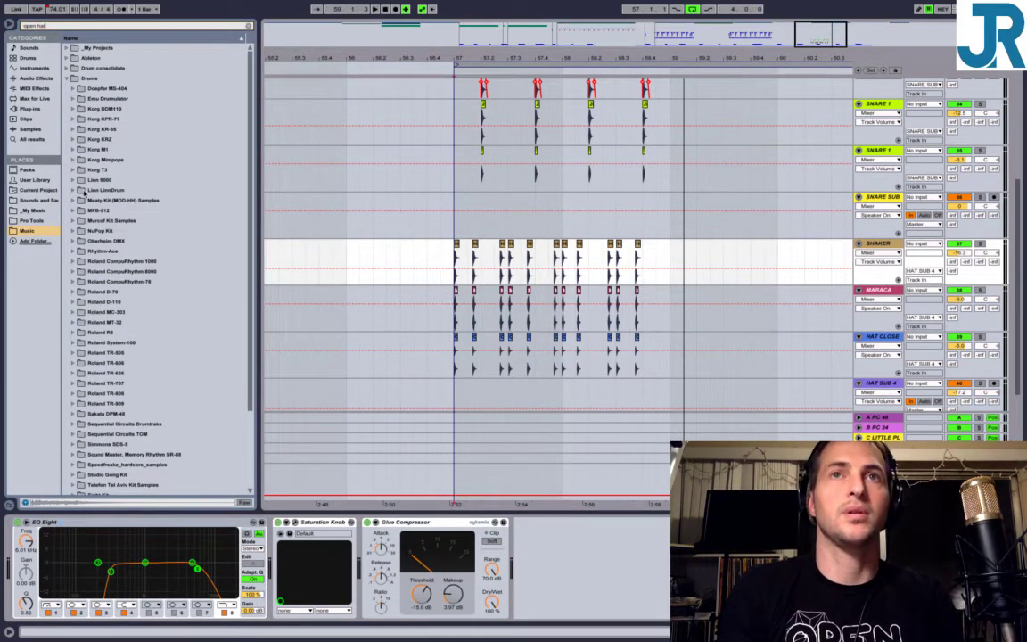
Look through the Doepfer MS-404 and Emu Drumulator folders in the results and audition the Emu Drumulator's Hat Open.wav.
click(73, 89)
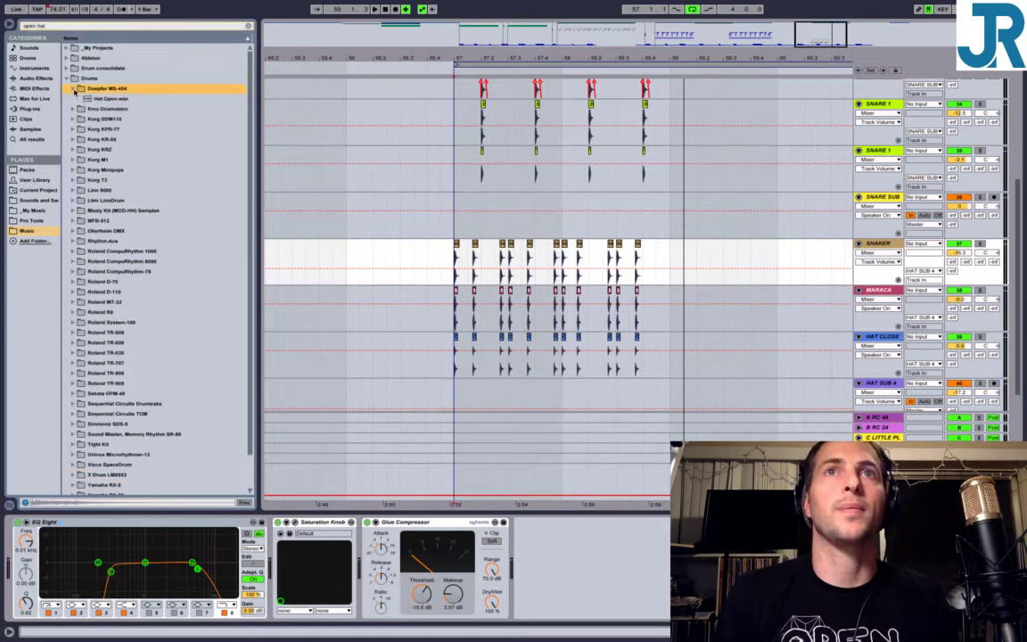
click(74, 89)
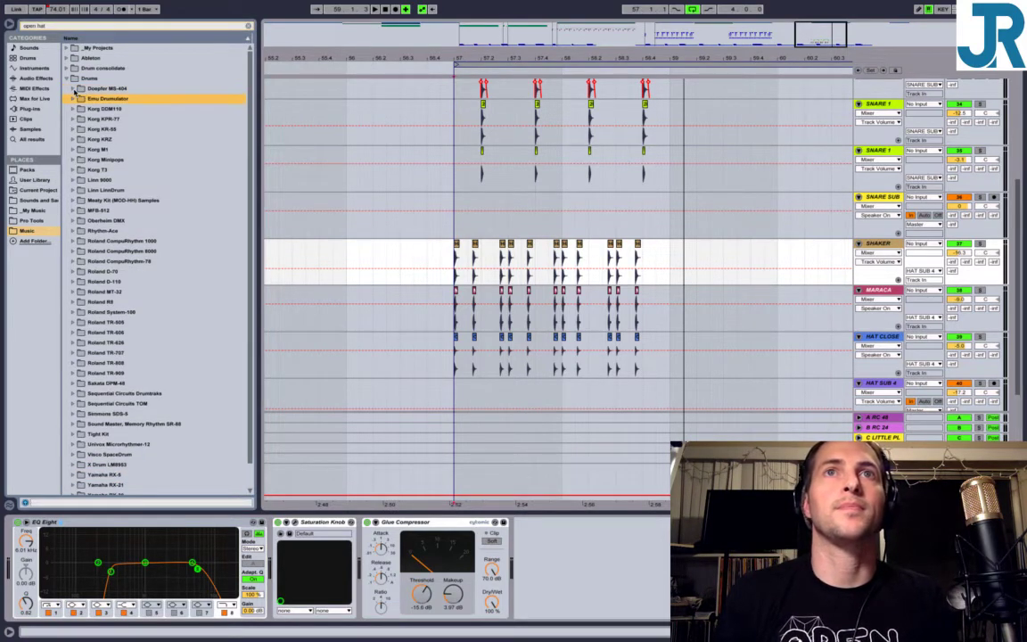
key(Right)
key(Down)
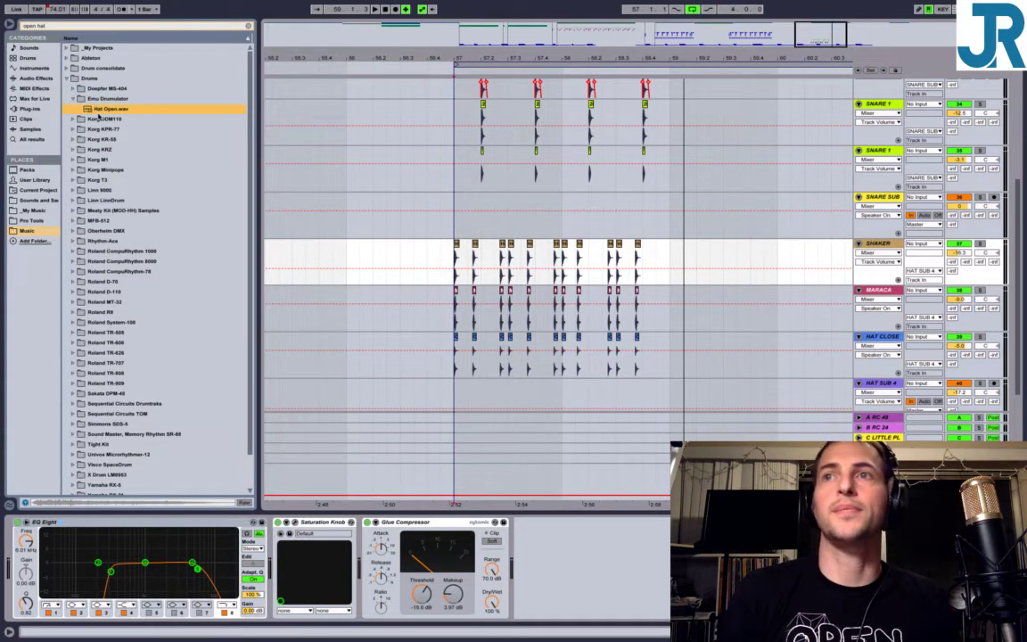
Add an audio track below HAT SUB 4, set its input to No Input and name it OPEN HAT.
click(883, 383)
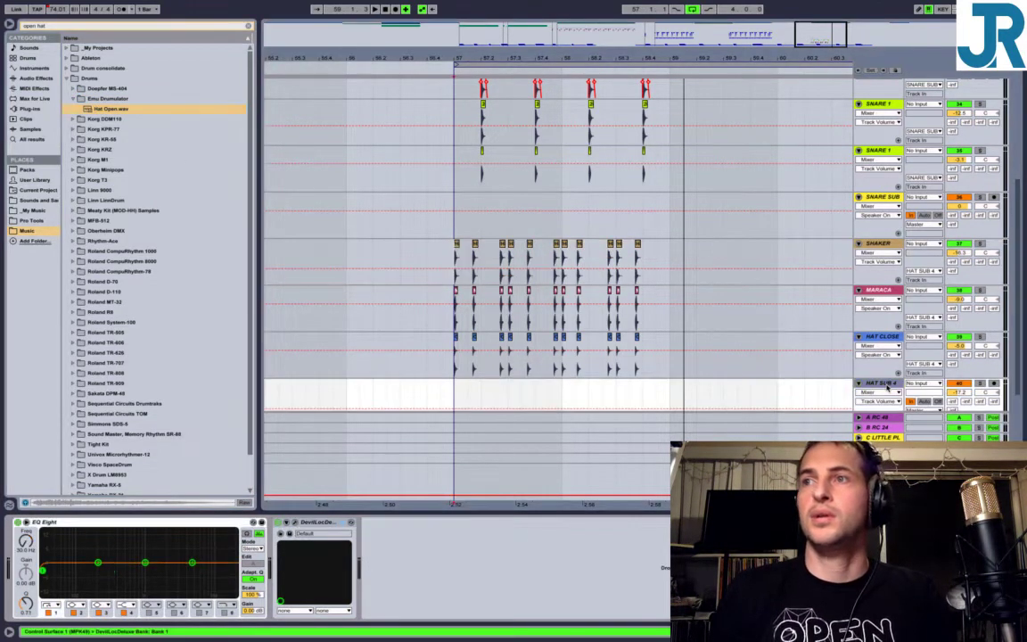
key(ctrl+t)
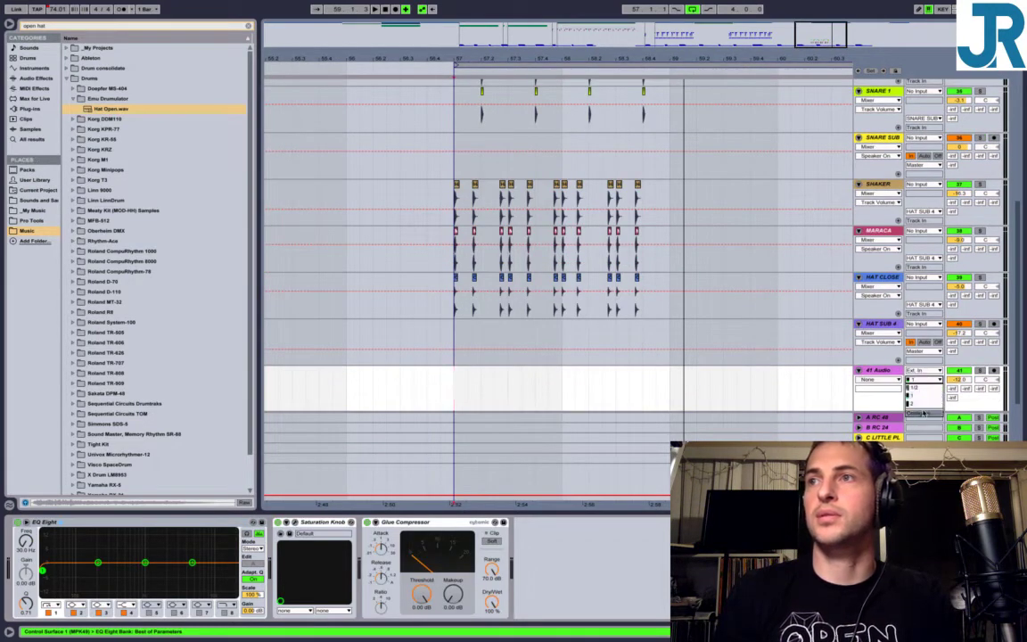
click(923, 370)
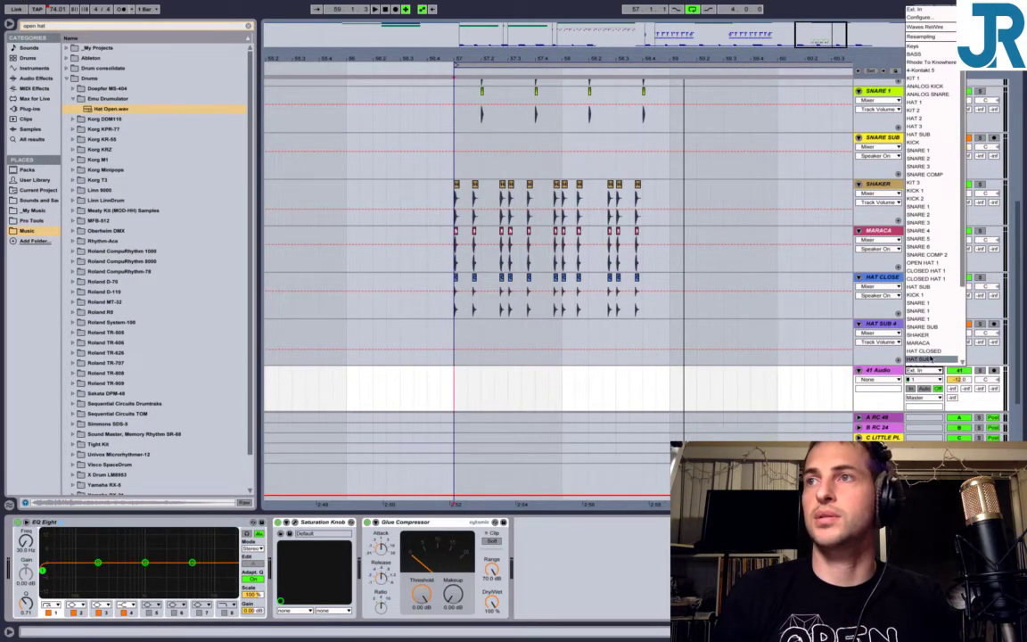
scroll(930, 359, down, 4)
click(927, 362)
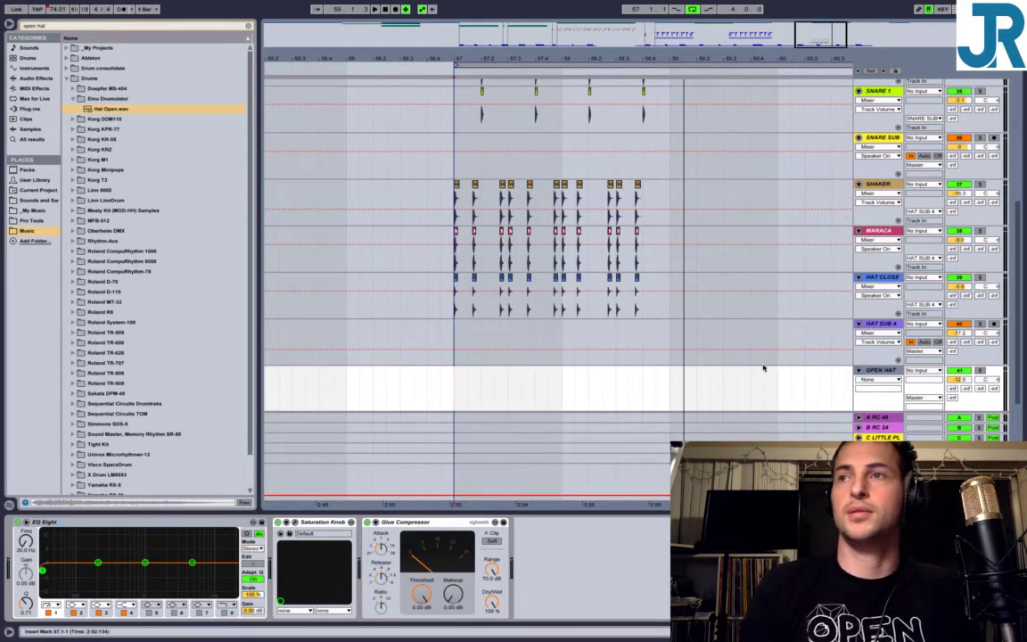
Place the Emu Drumulator's Hat Open.wav on the OPEN HAT track, shift it to start at about 58.4.3 and play it.
mouse_move(110, 107)
mouse_down()
mouse_move(295, 232)
mouse_move(451, 229)
mouse_move(651, 388)
mouse_move(643, 382)
mouse_up()
click(451, 389)
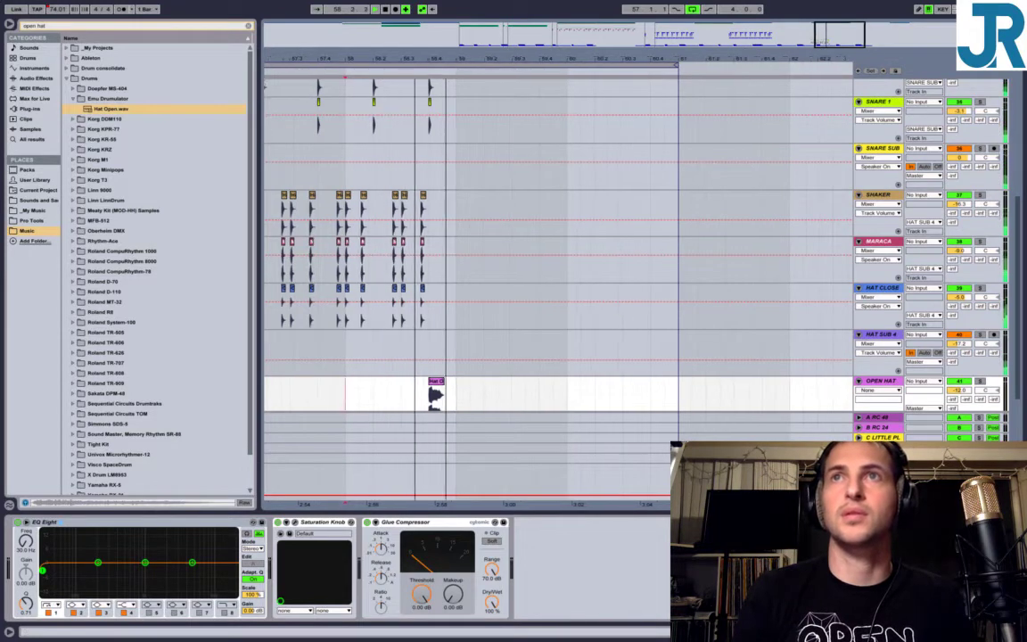
drag(446, 59, 446, 169)
key(space)
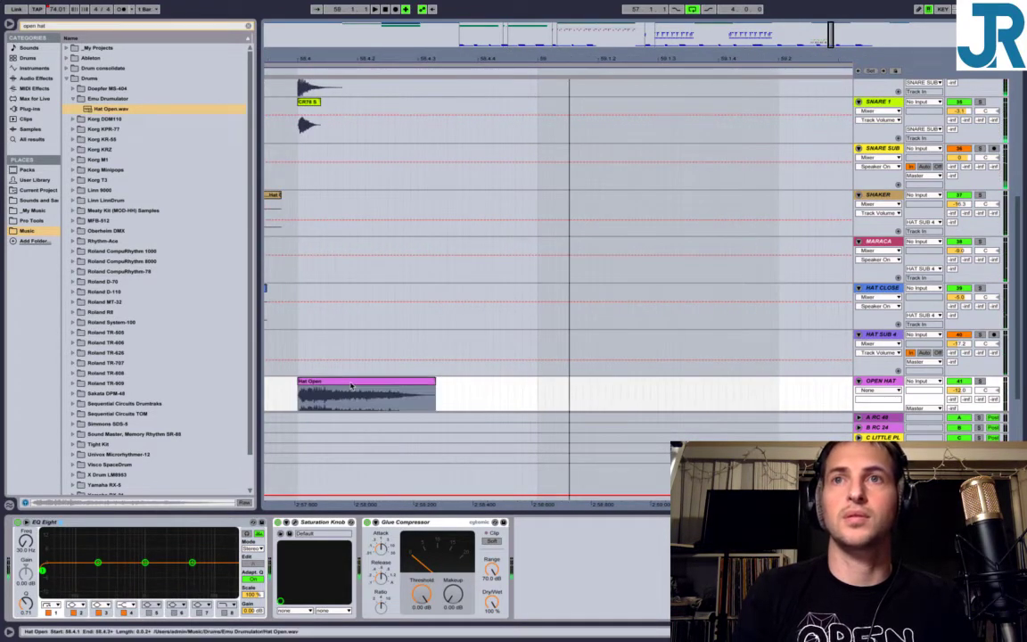
drag(351, 385, 460, 382)
key(space)
key(space)
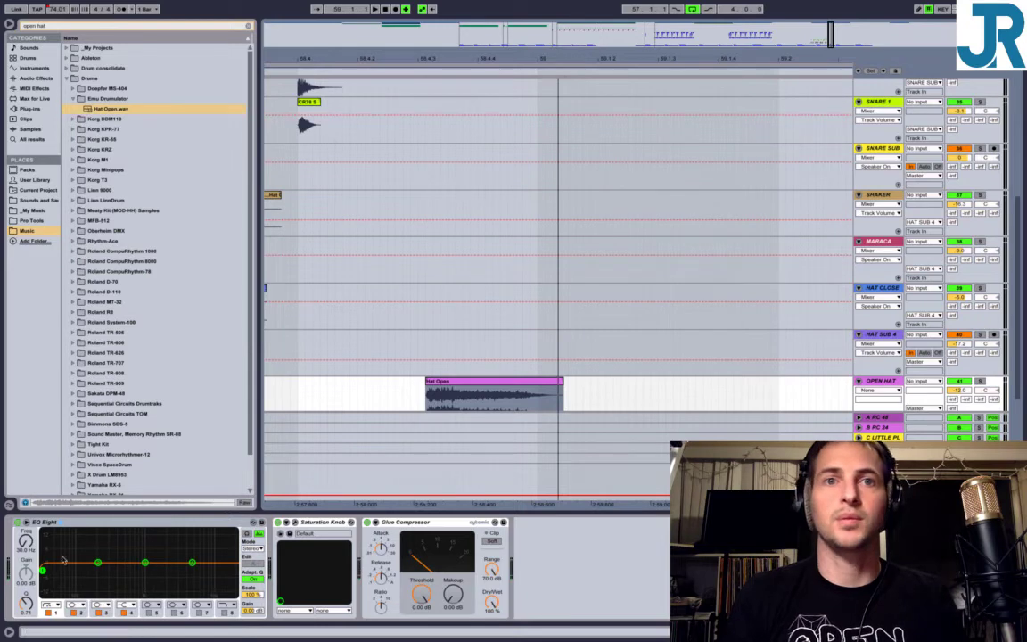
On the open hat's EQ Eight, set the low cut to 118 Hz and dip 402 Hz by 9.79 dB with Q 1.72.
drag(41, 571, 82, 569)
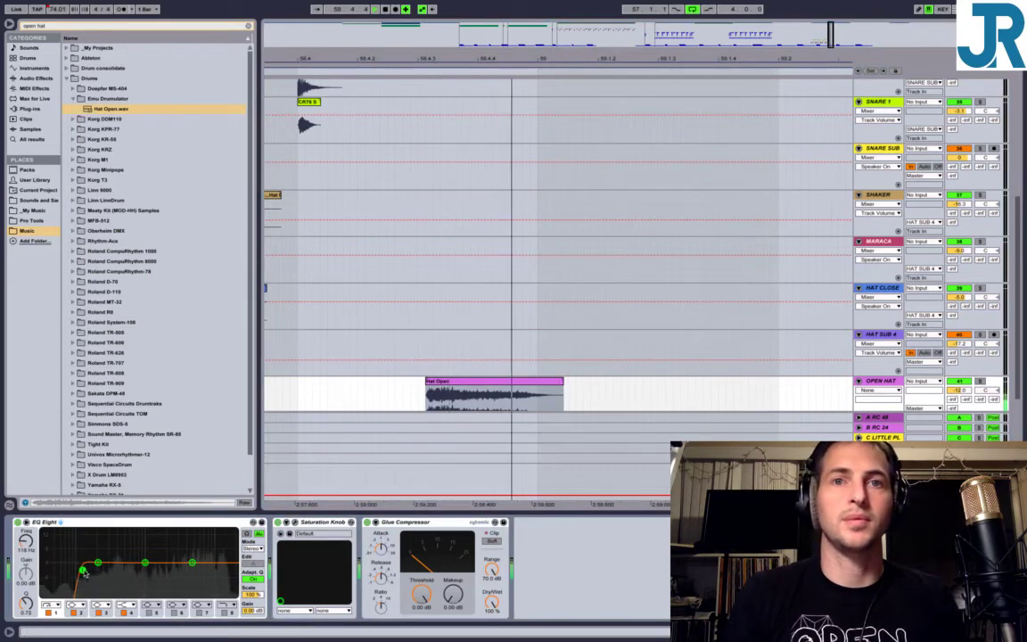
drag(145, 562, 119, 584)
drag(26, 603, 25, 586)
key(space)
key(space)
Lower the OPEN HAT track volume to -13.7 dB and trim the clip's end to bar 59.
key(space)
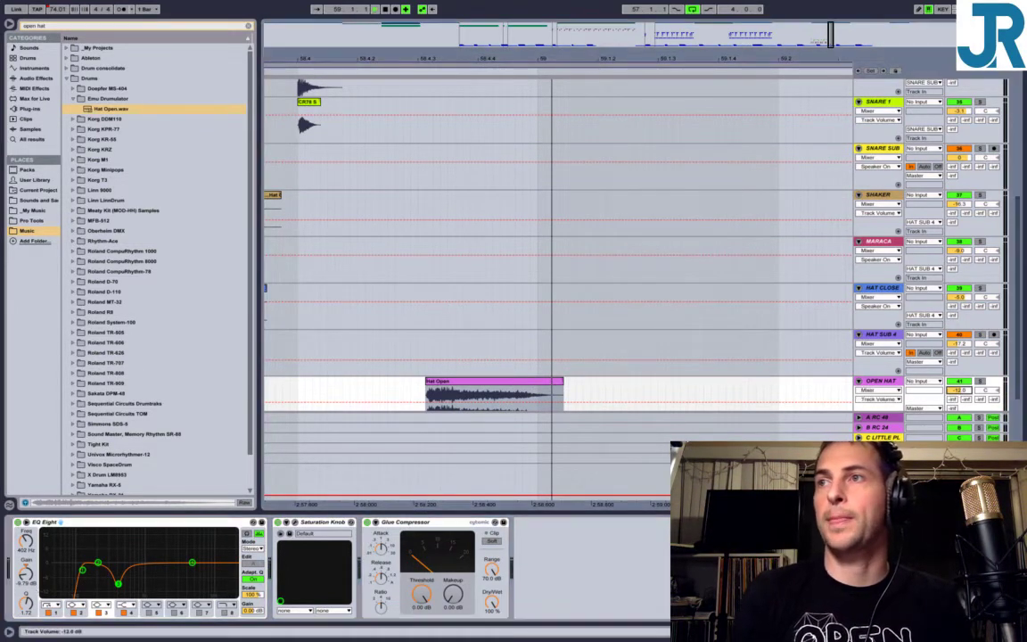
key(space)
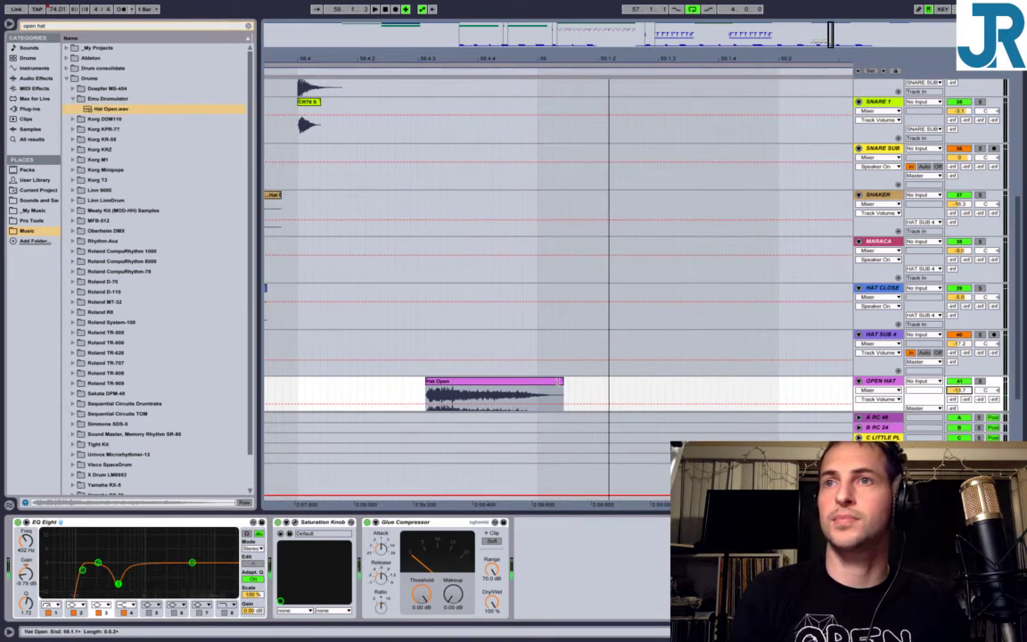
drag(558, 382, 560, 383)
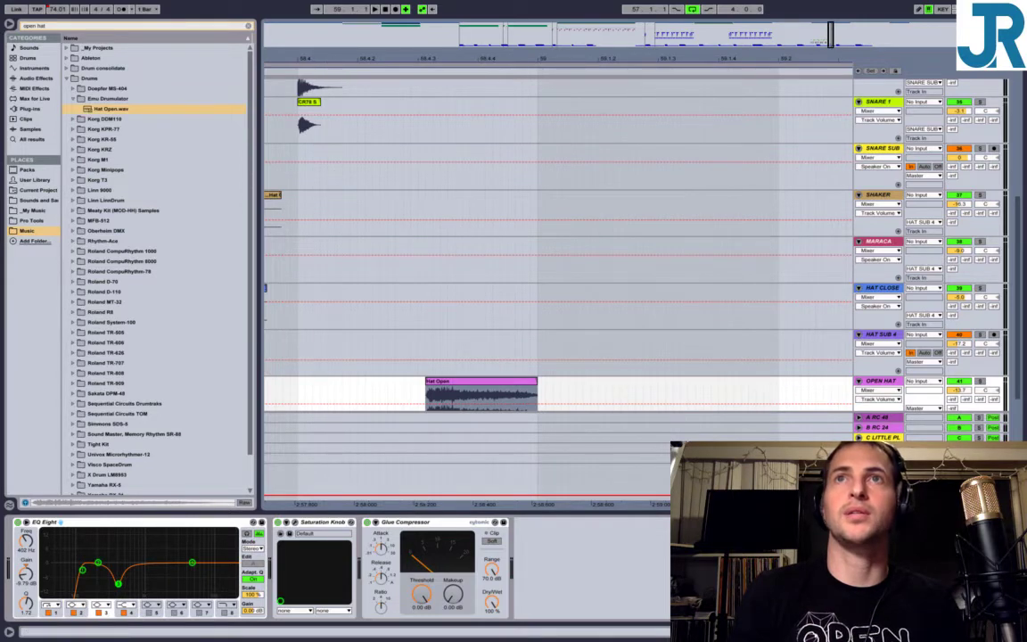
Play the two-bar groove from bar 57 with the open hat included.
drag(356, 58, 535, 31)
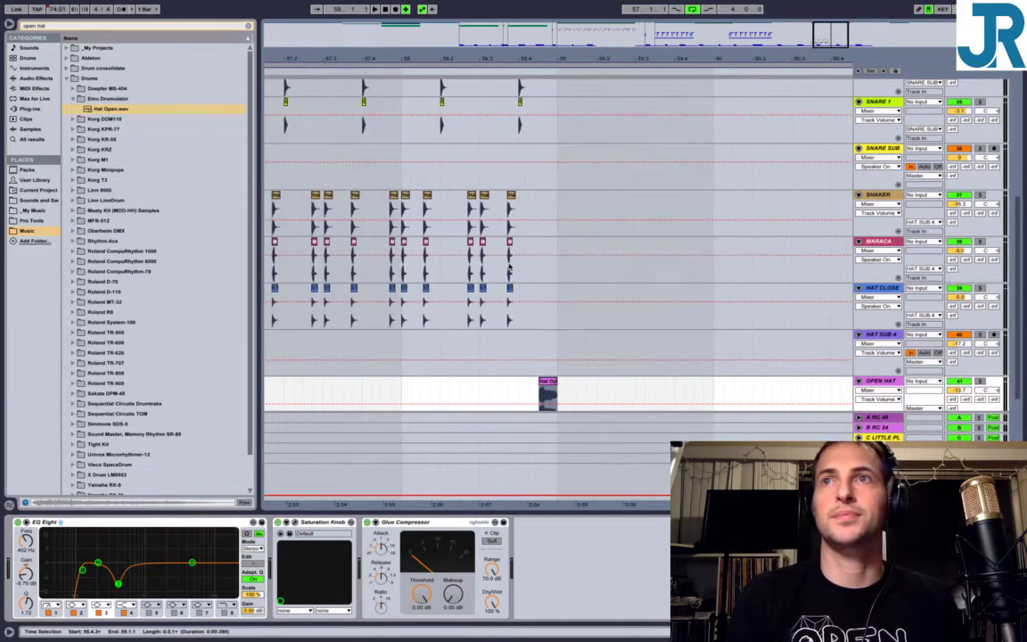
scroll(509, 265, up, 1)
scroll(509, 266, left, 4)
click(406, 314)
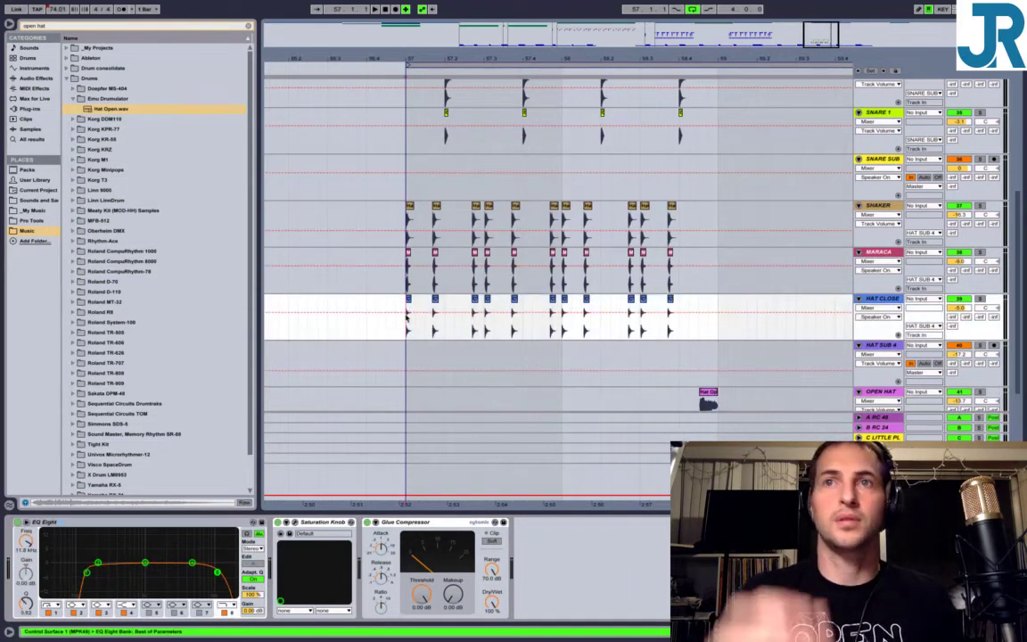
key(space)
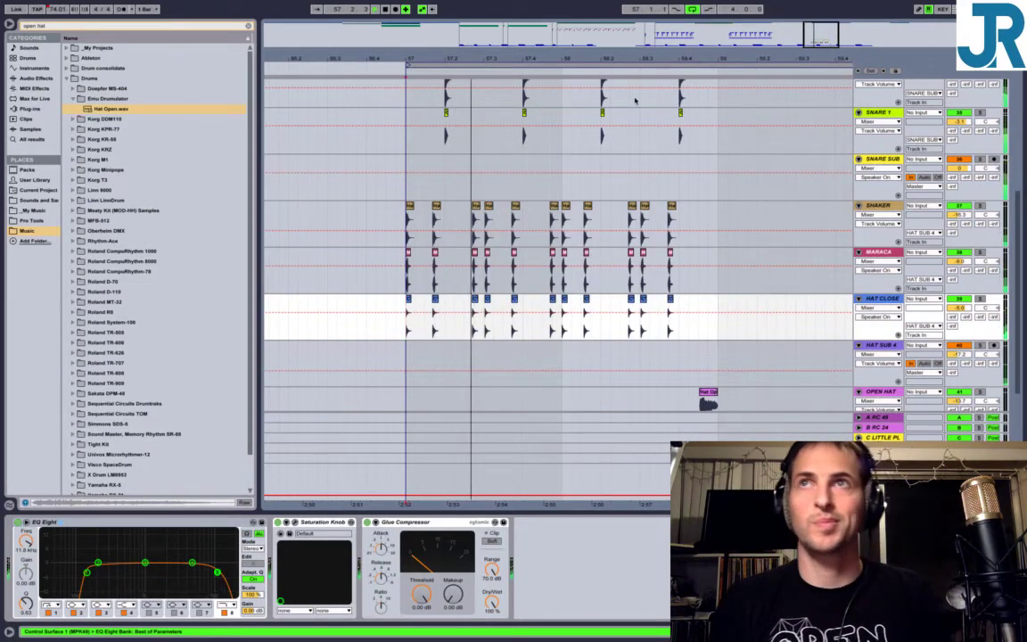
Shift the three layered hat clips at 58.1.3 slightly later toward 58.1.4 and replay the groove from bar 57.
drag(635, 59, 540, 89)
scroll(637, 229, up, 3)
scroll(637, 229, left, 1)
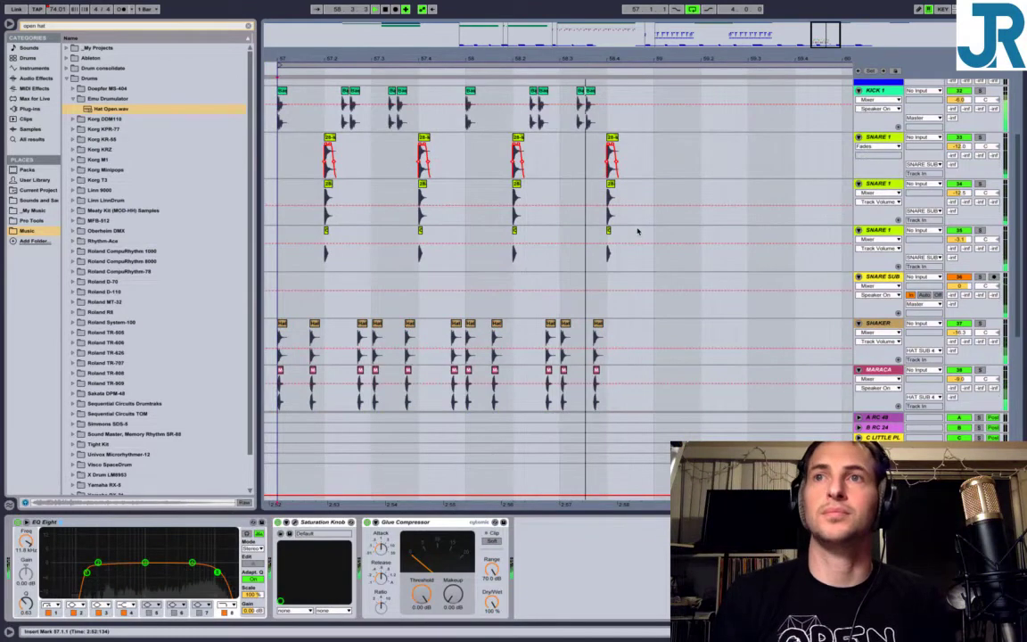
drag(496, 59, 521, 226)
click(504, 325)
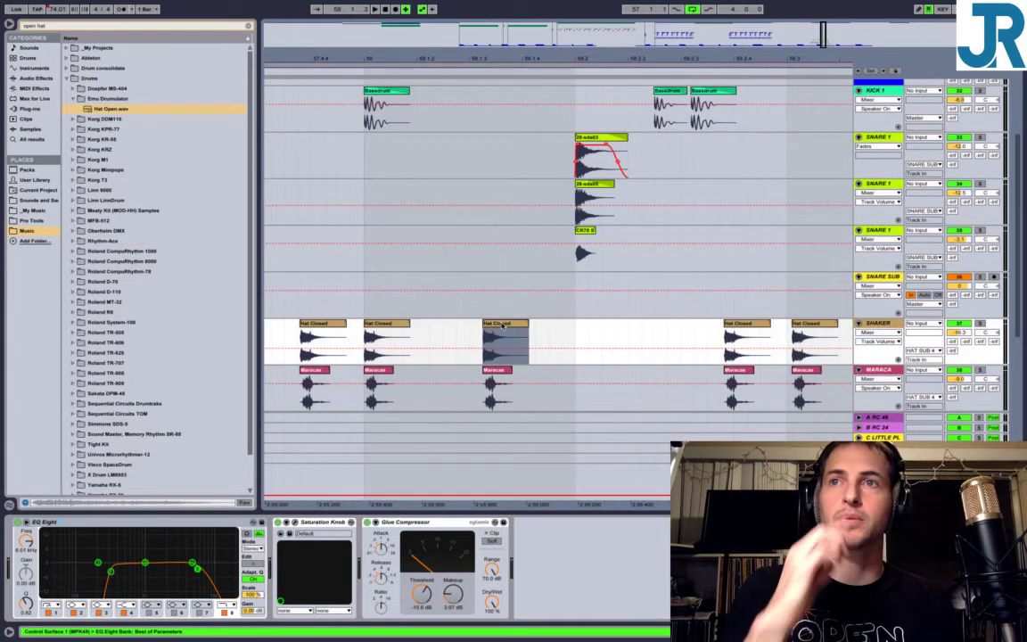
scroll(528, 352, down, 3)
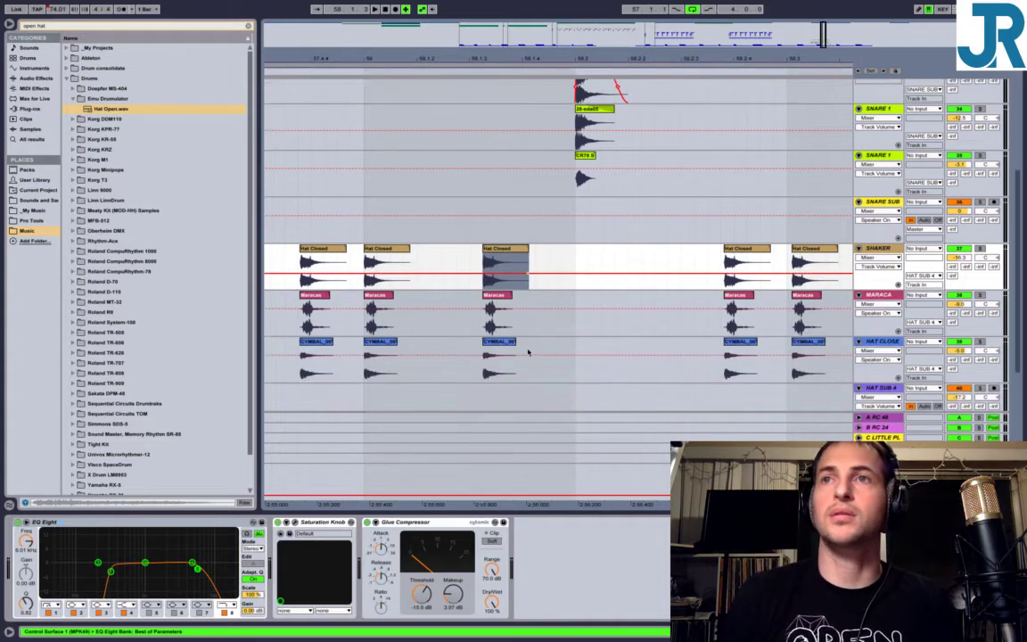
shift+click(505, 342)
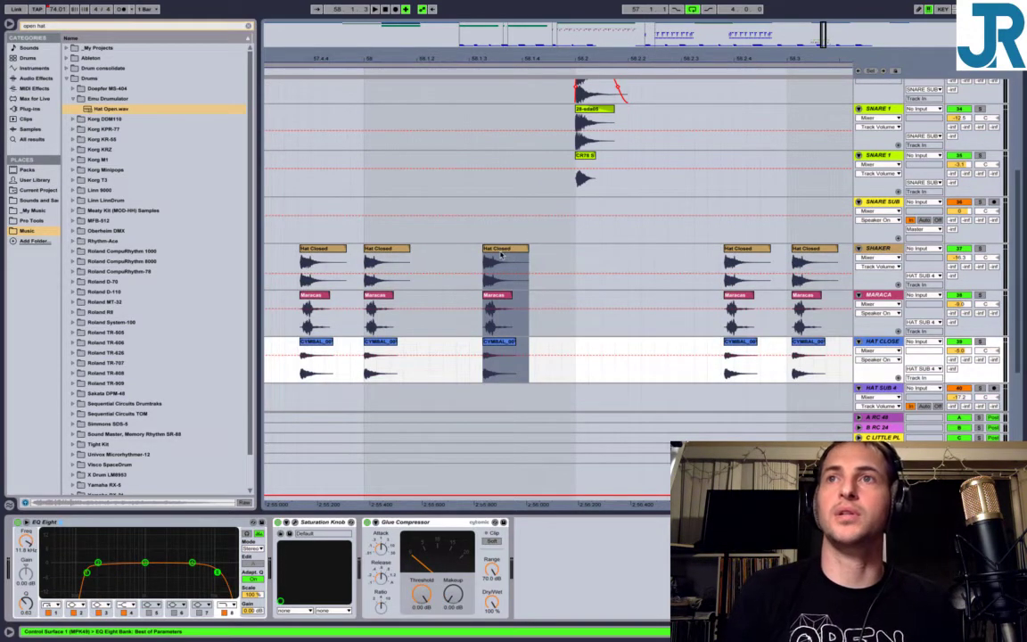
drag(500, 251, 533, 250)
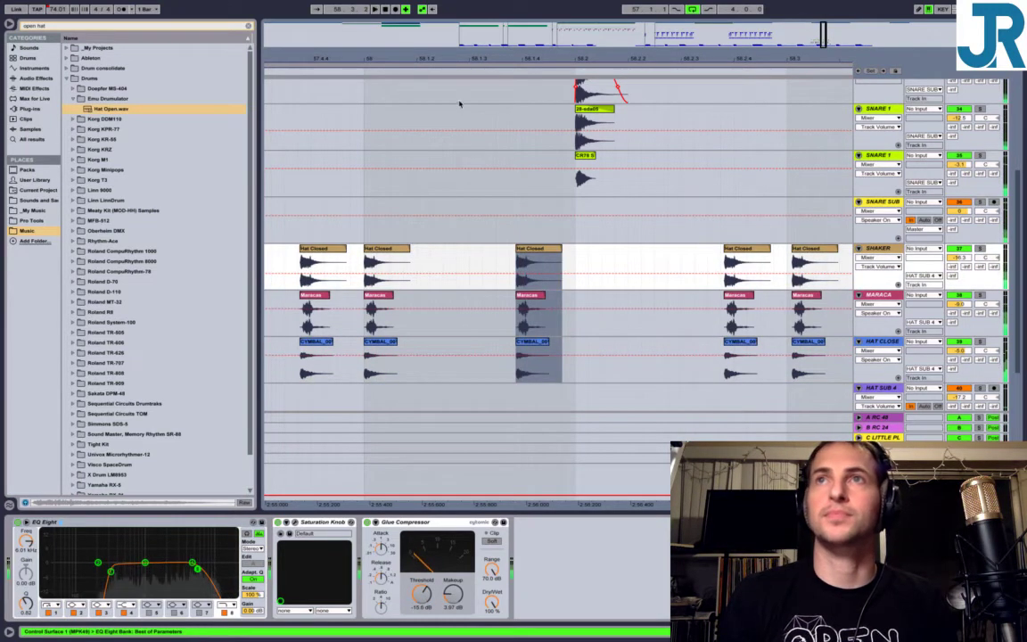
key(space)
drag(519, 59, 520, 36)
scroll(301, 221, left, 2)
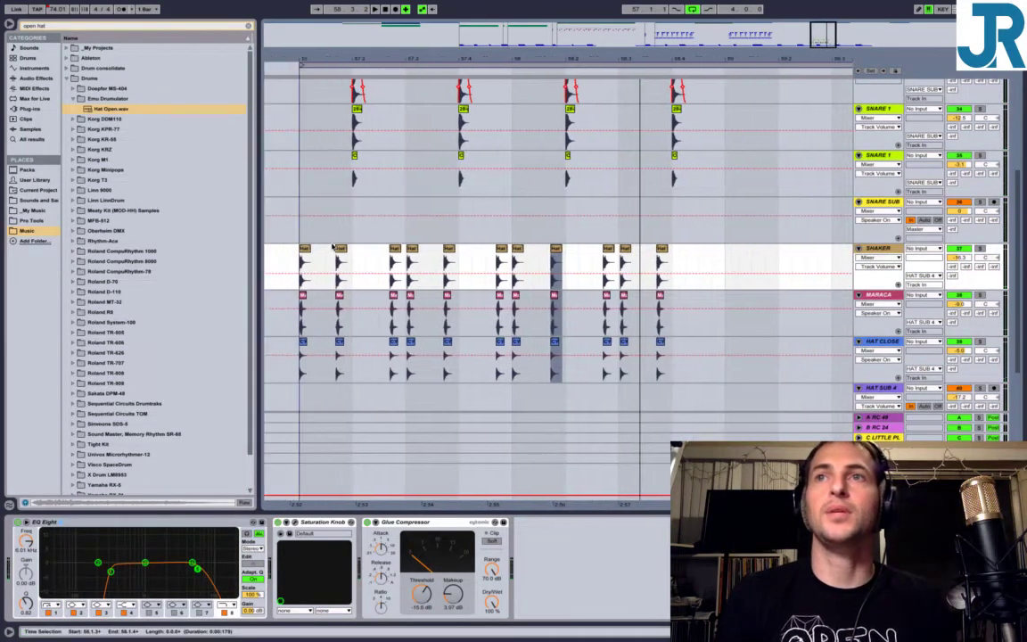
key(space)
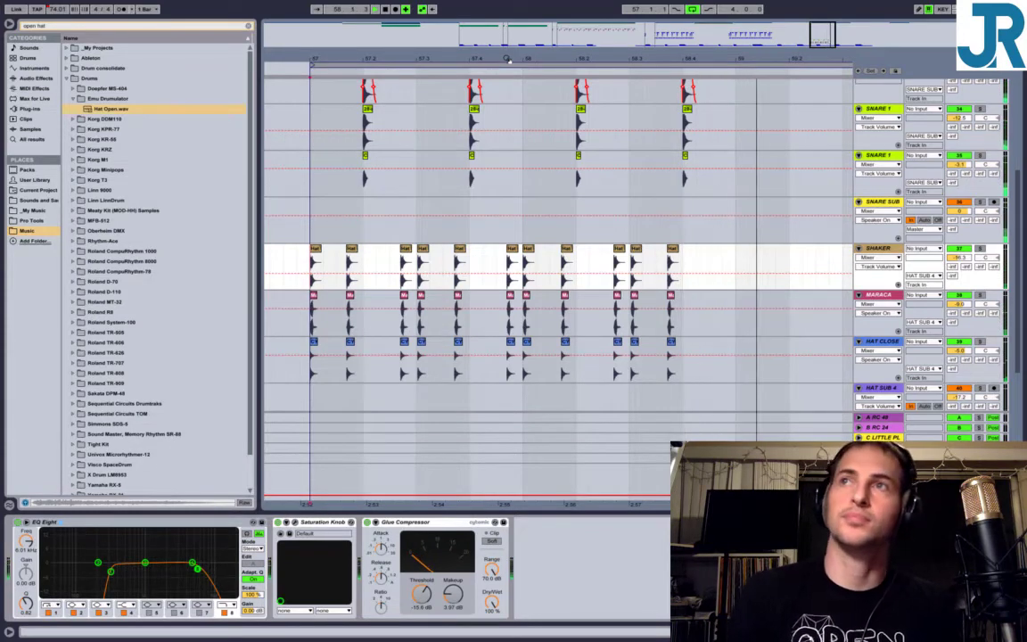
Enable band 8 of the OPEN HAT track's EQ Eight as a high cut at 7.76 kHz and play the groove.
scroll(873, 383, down, 3)
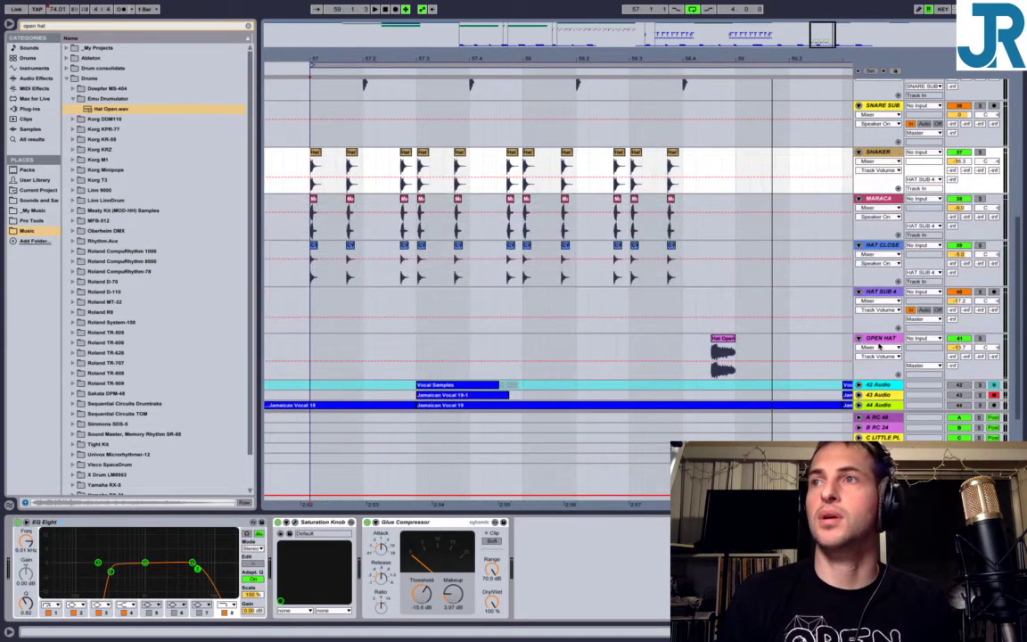
click(879, 342)
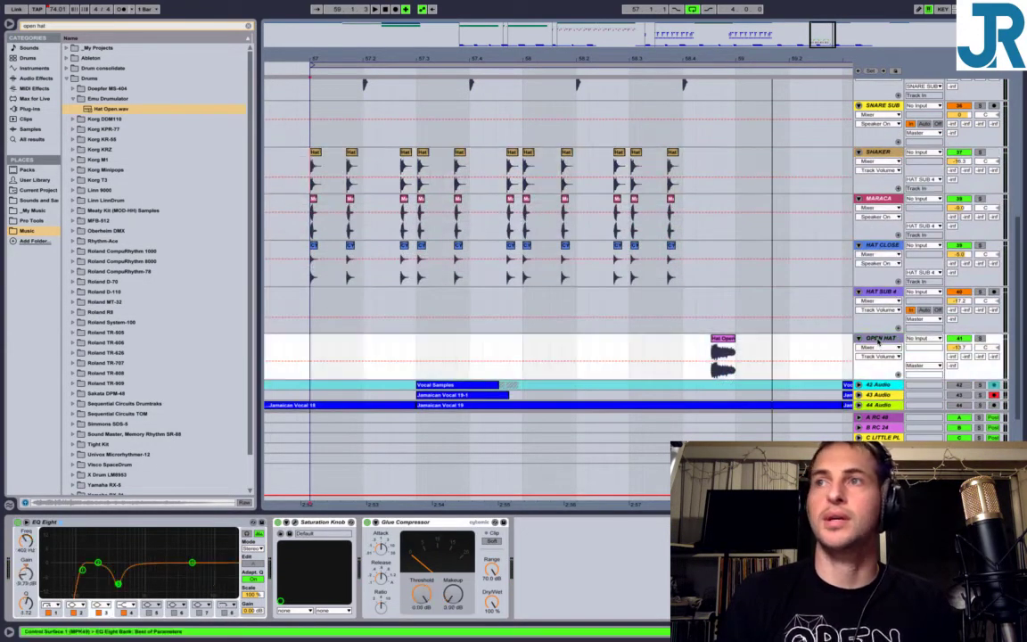
click(223, 613)
drag(219, 570, 197, 568)
key(space)
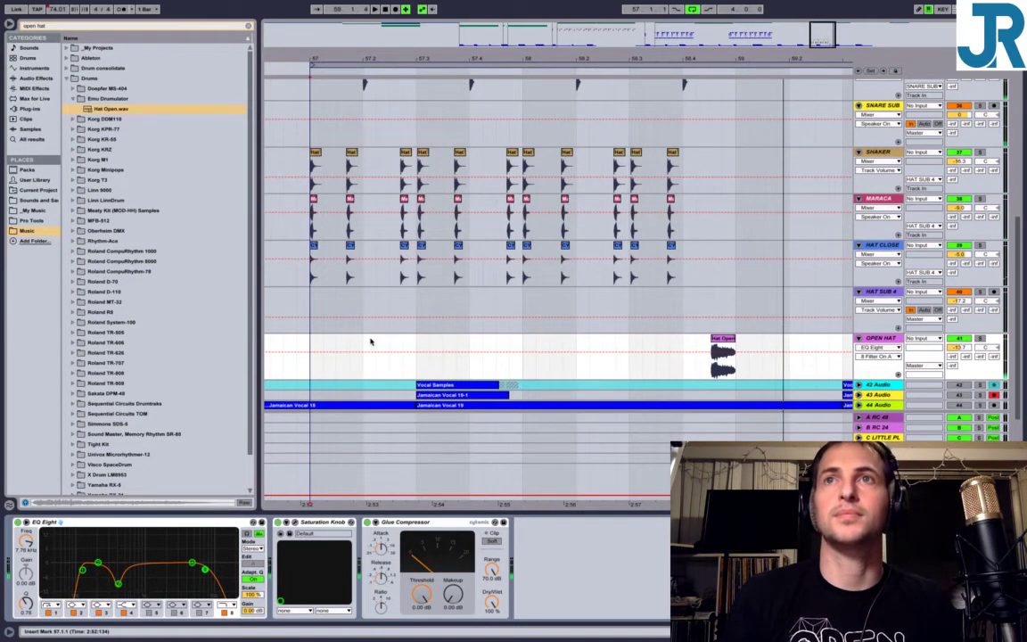
Clear the sample search and add the Soundtoys DevilLoc plug-in after the Glue Compressor on the OPEN HAT track.
click(65, 79)
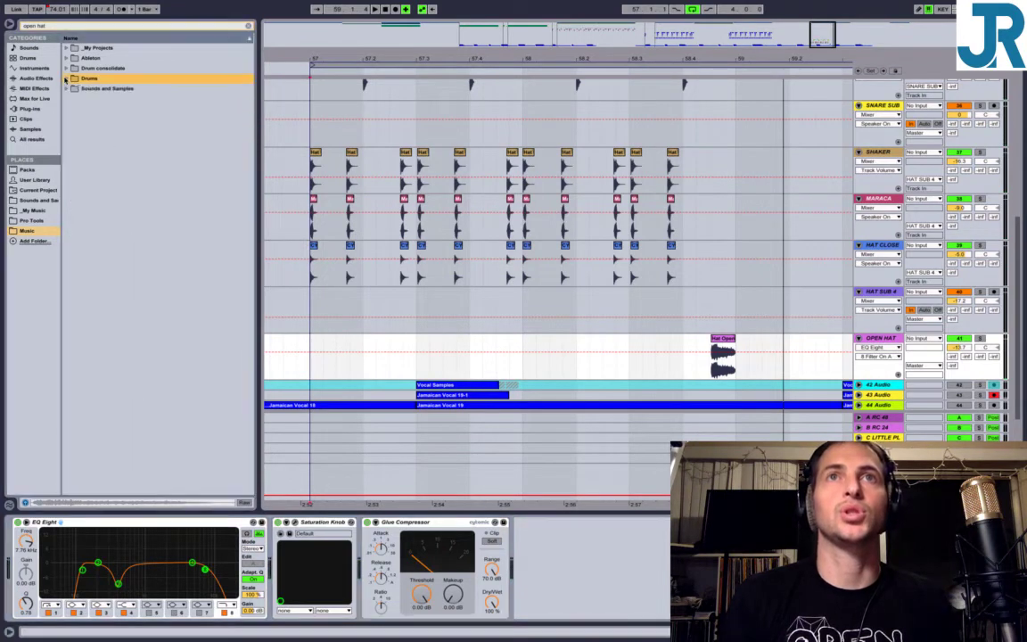
click(248, 27)
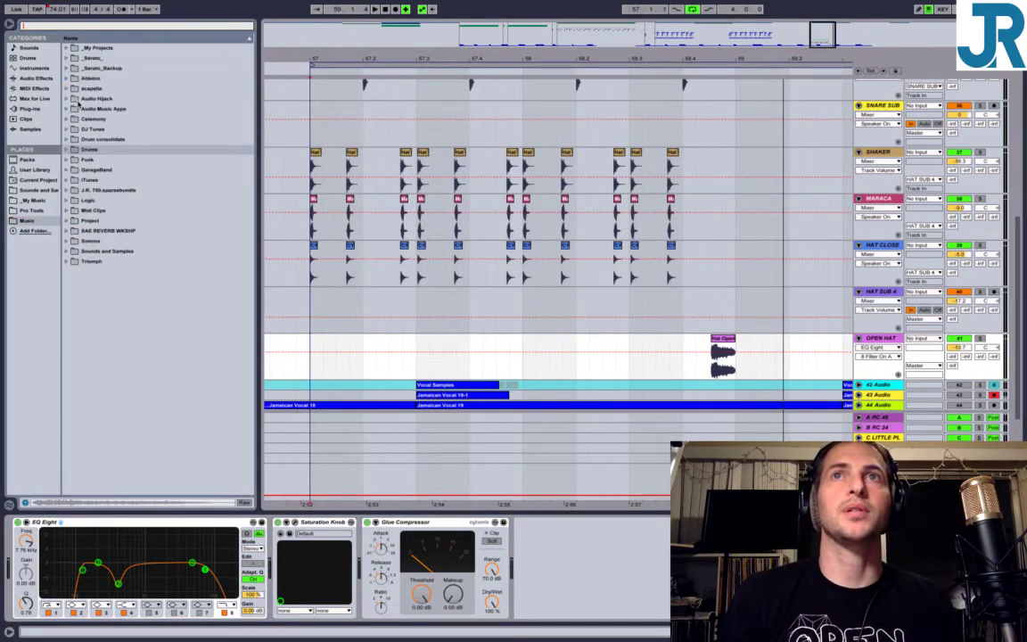
click(29, 109)
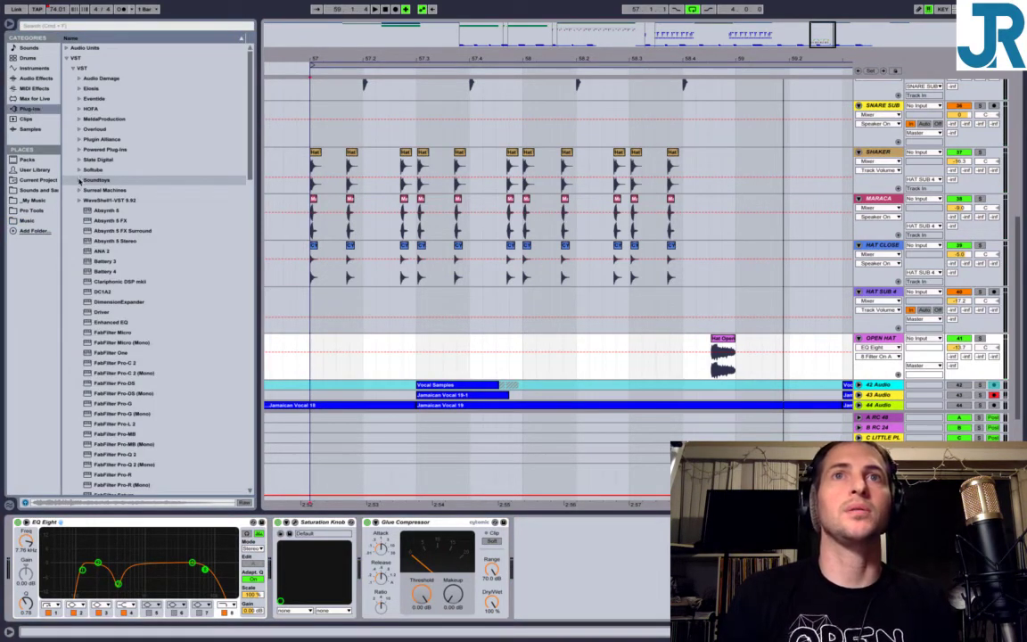
click(80, 180)
click(110, 210)
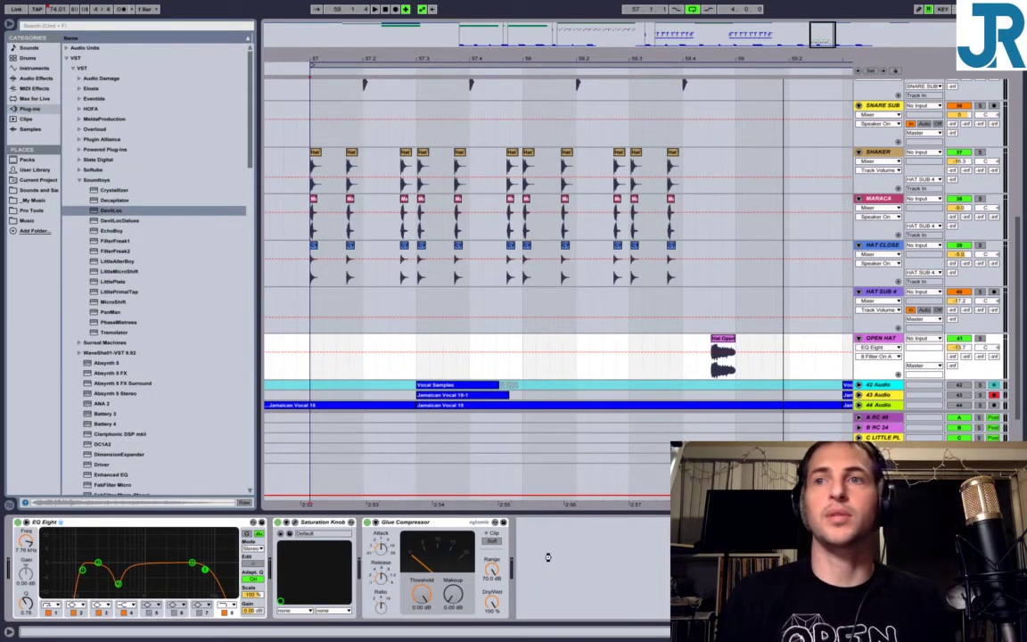
drag(547, 557, 550, 559)
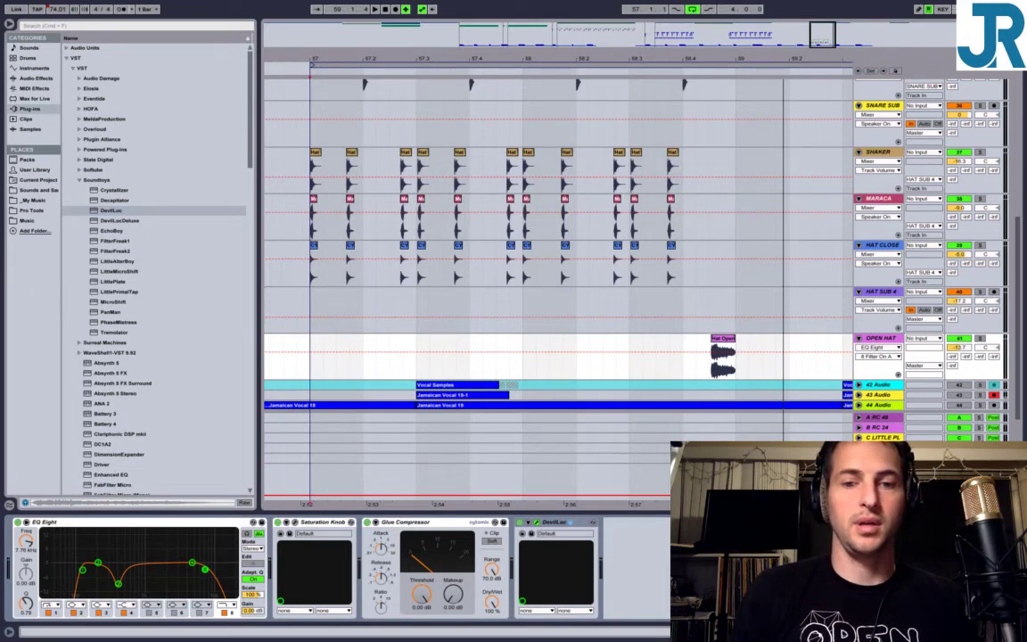
Turn up the Crush amount in DevilLoc on the OPEN HAT track while playing the open hat clip.
drag(0, 62, 416, 253)
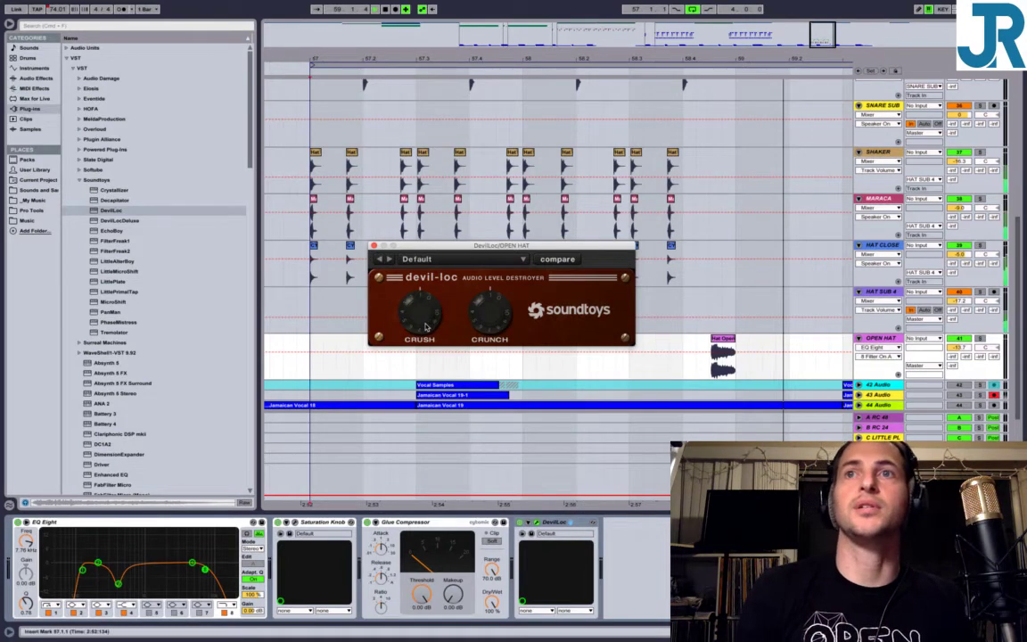
drag(425, 328, 425, 308)
click(714, 339)
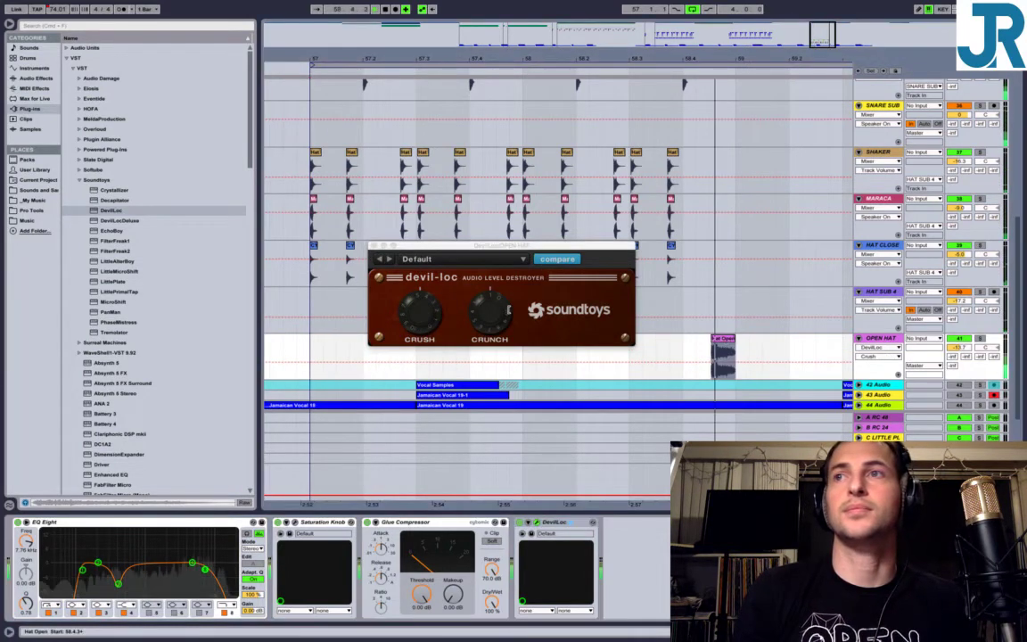
click(495, 312)
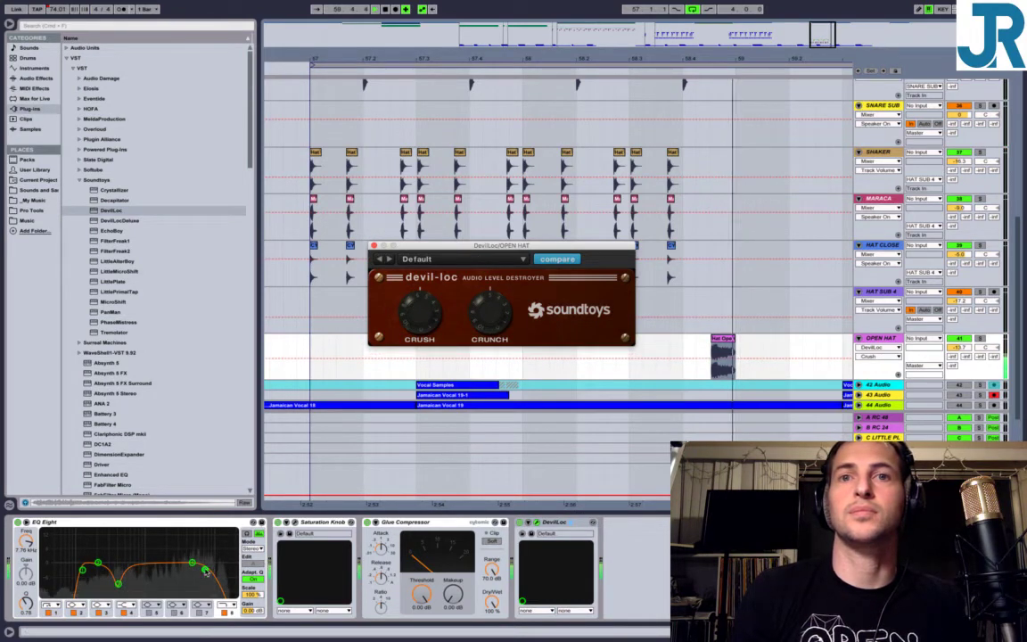
Lower the OPEN HAT track's EQ Eight high cut to 2.95 kHz and its volume to -20.1 dB.
drag(205, 571, 177, 571)
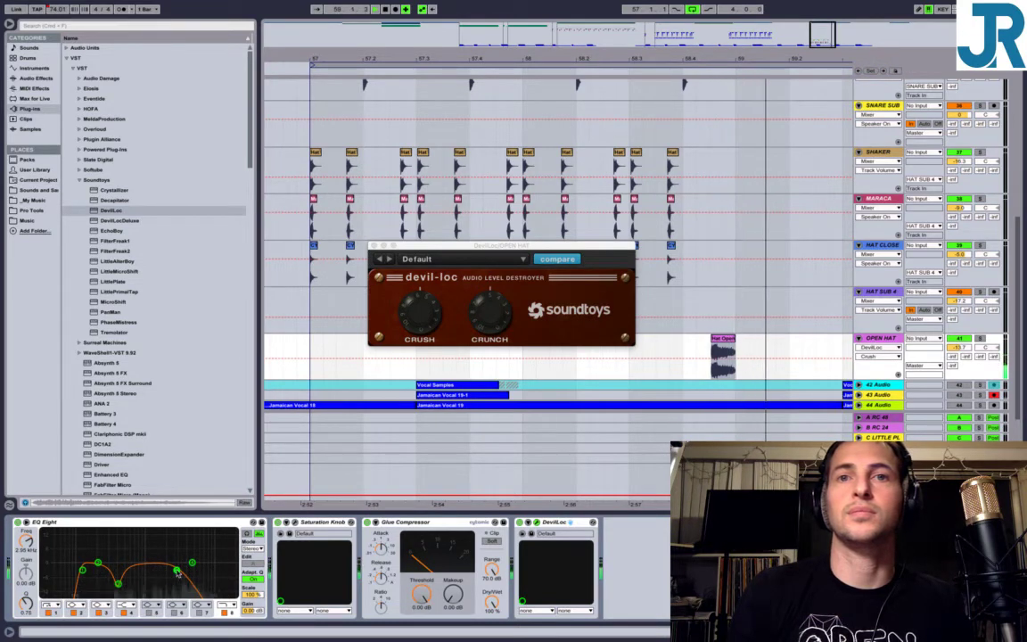
click(641, 407)
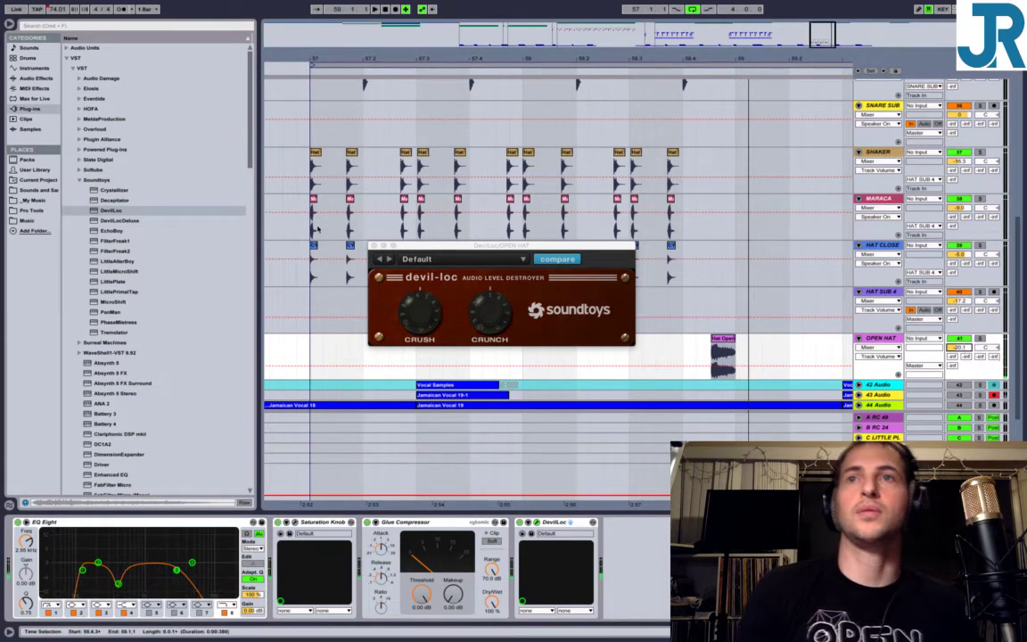
click(373, 245)
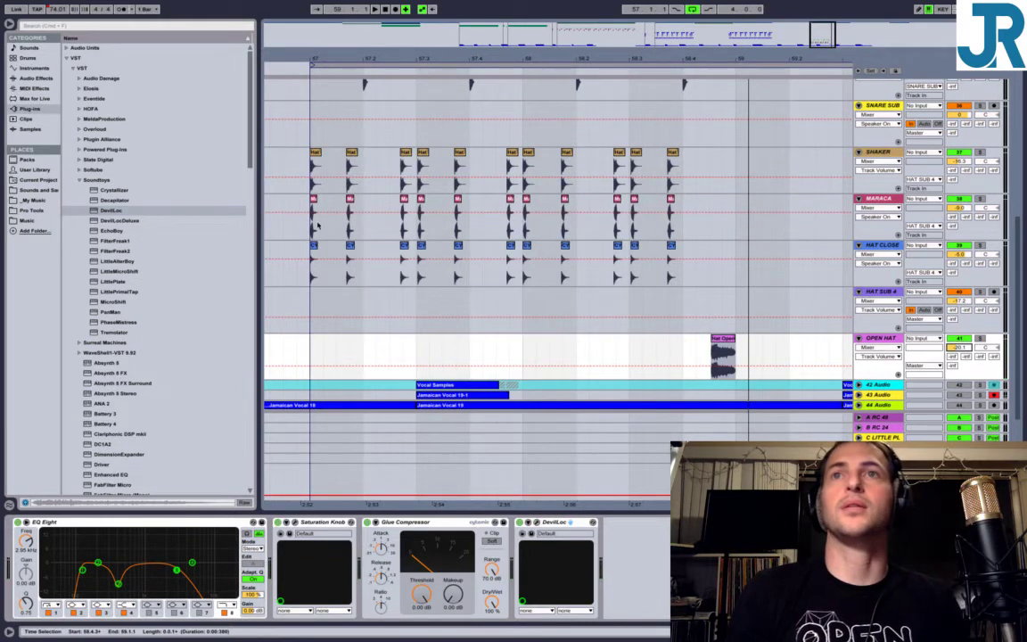
Play the groove from bar 57 and look over the kick, snare and hat tracks.
click(592, 212)
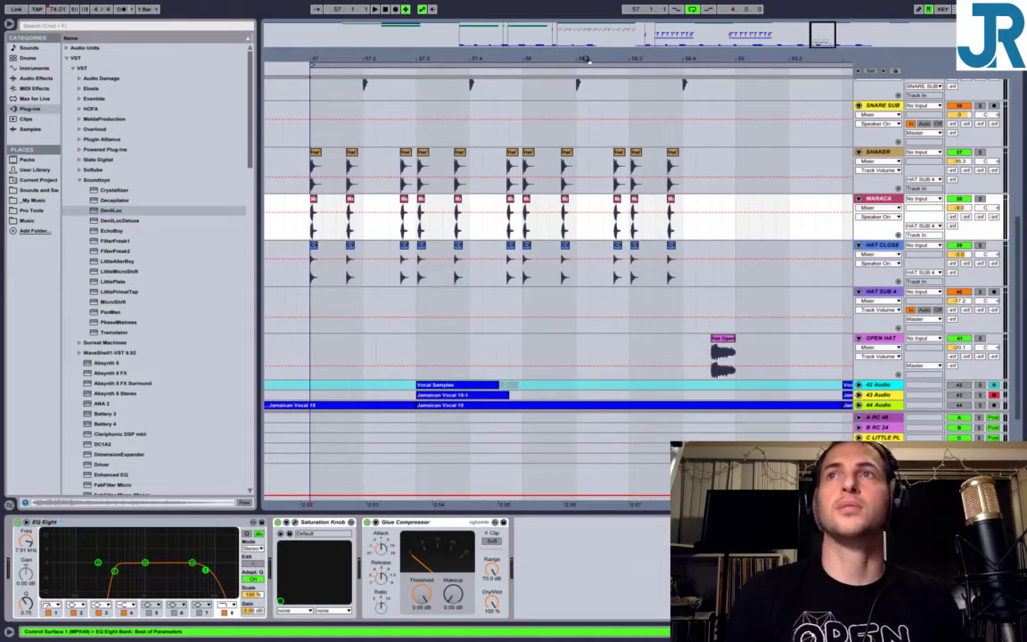
drag(586, 59, 579, 24)
key(space)
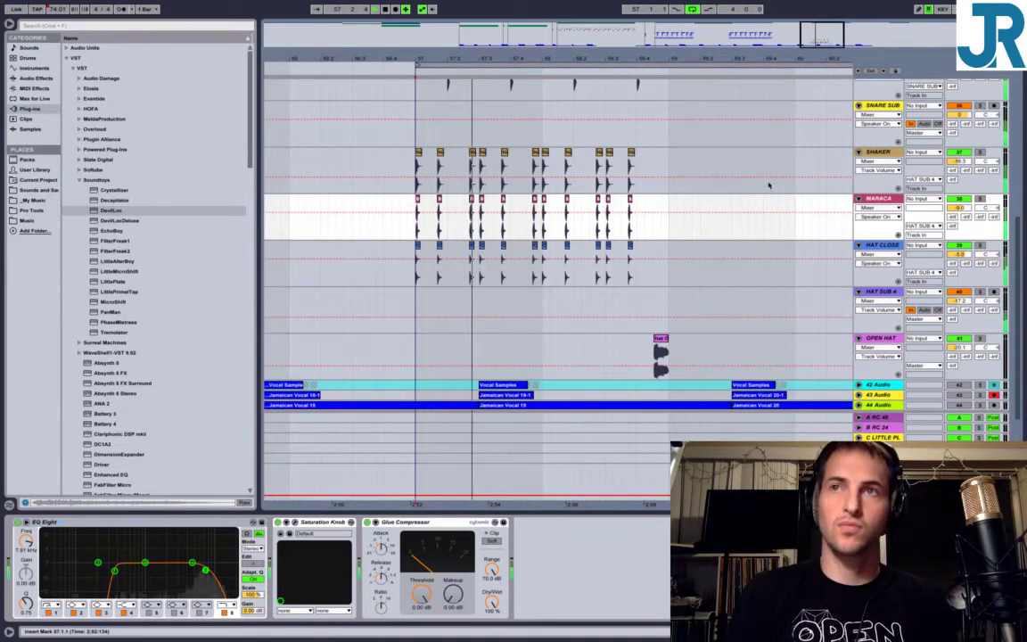
scroll(751, 257, up, 5)
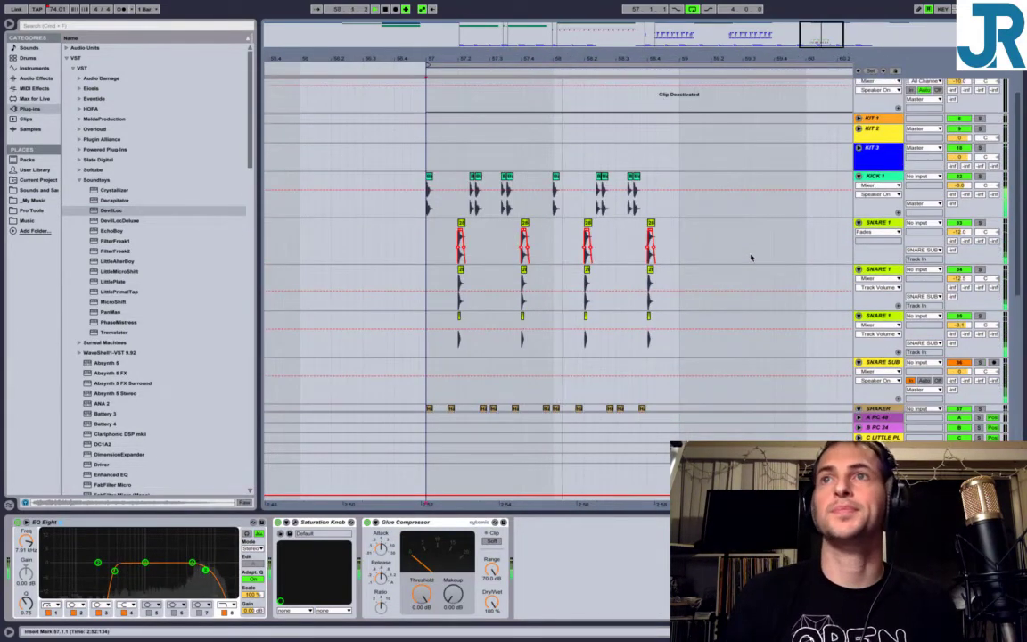
scroll(751, 258, down, 1)
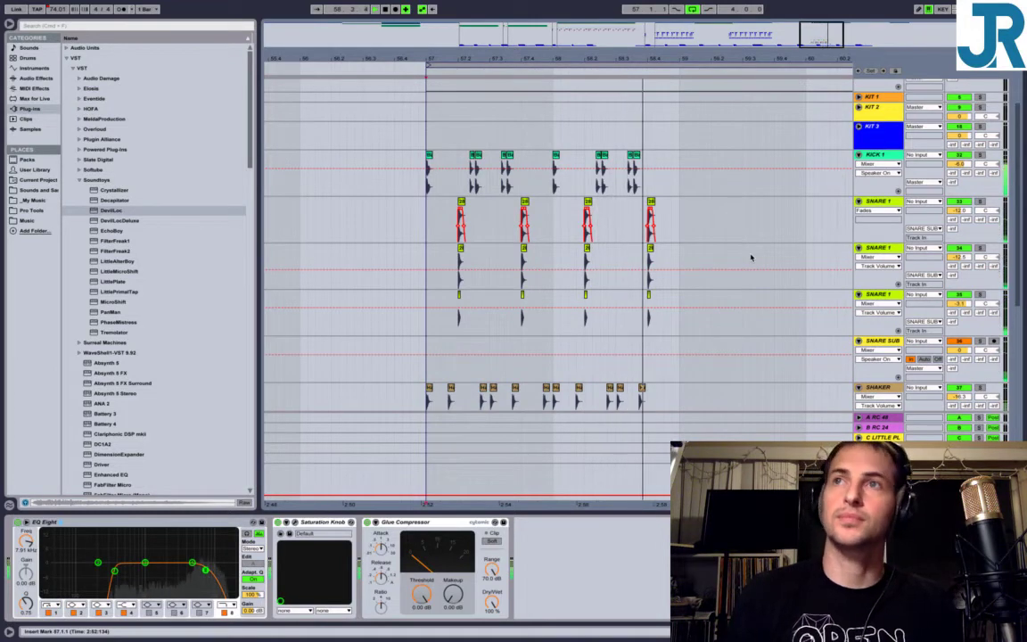
scroll(734, 261, down, 3)
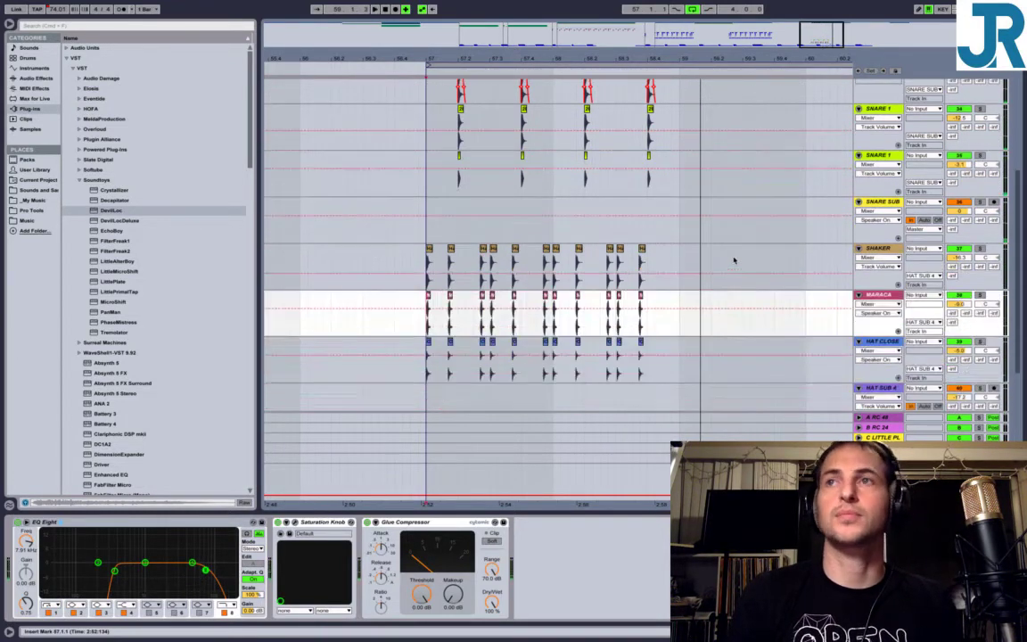
scroll(687, 161, up, 2)
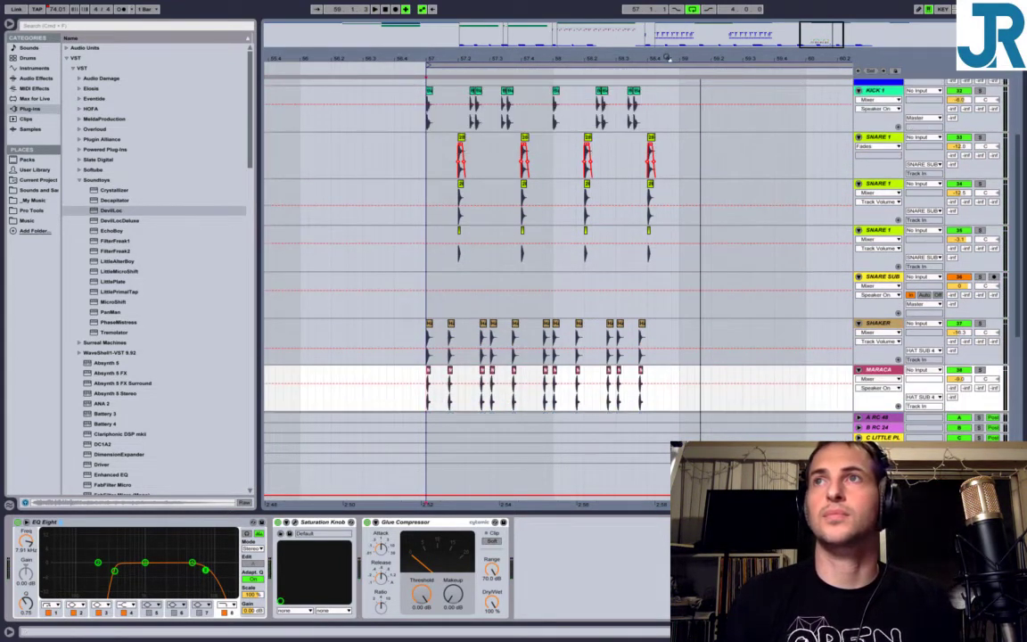
Play the end of the kick and snare pattern from 58.3 close up.
drag(664, 65, 643, 125)
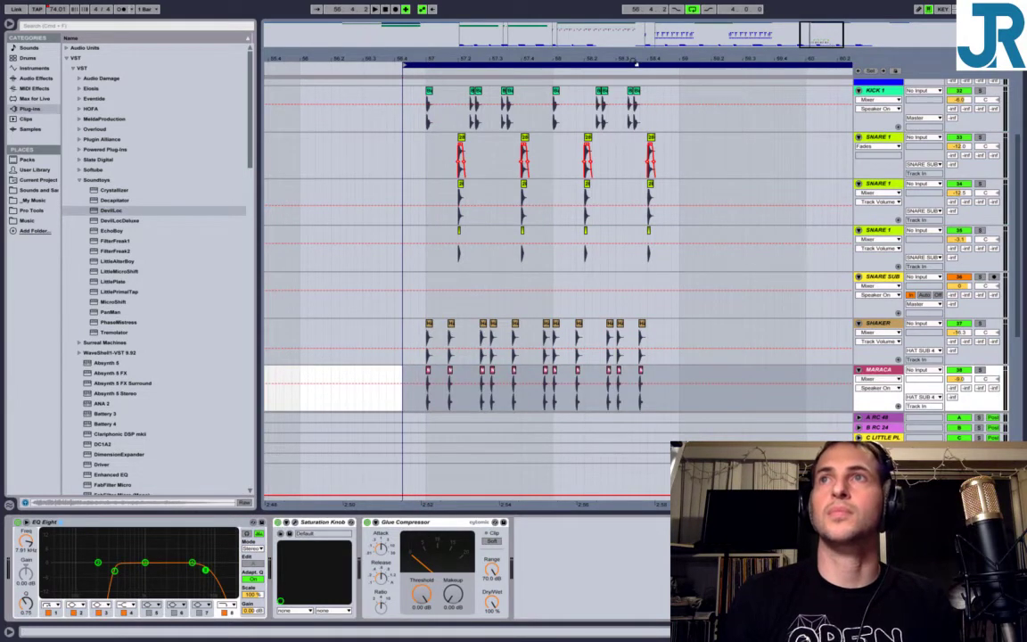
drag(636, 65, 567, 57)
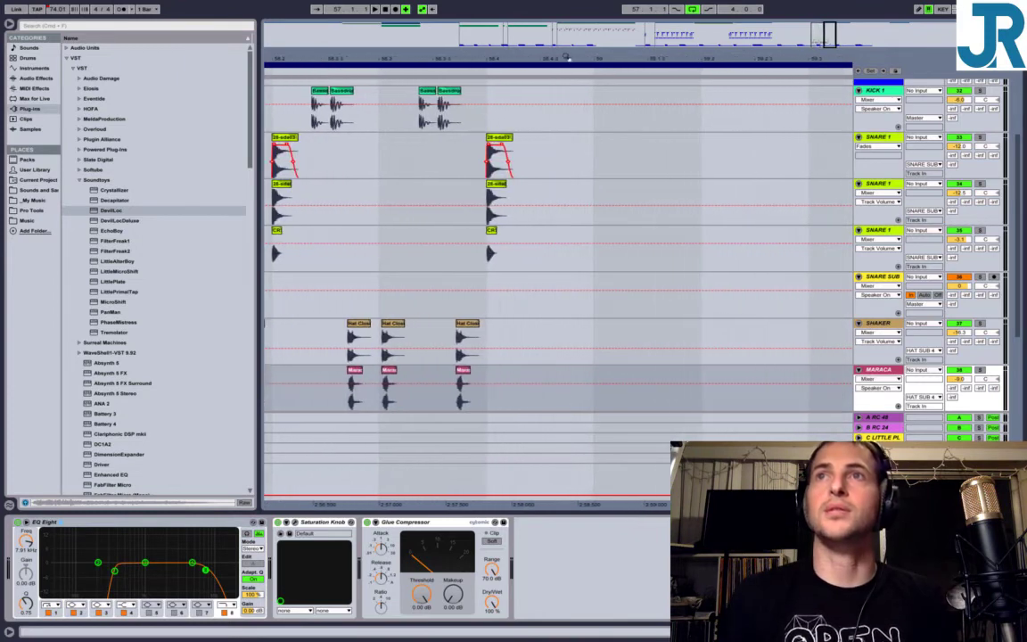
drag(393, 111, 513, 254)
scroll(484, 193, up, 3)
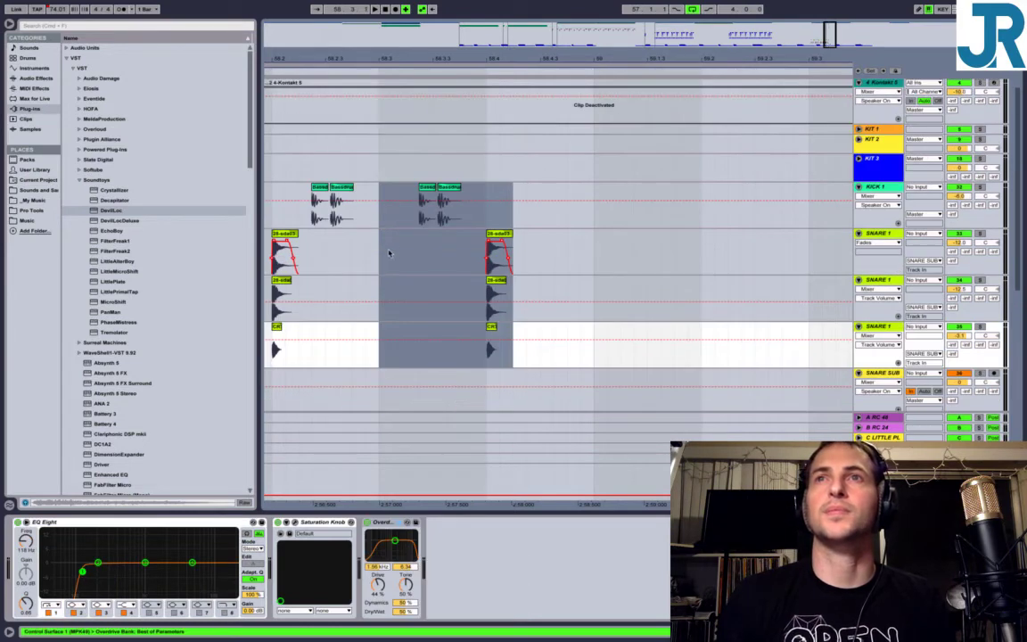
click(389, 253)
key(space)
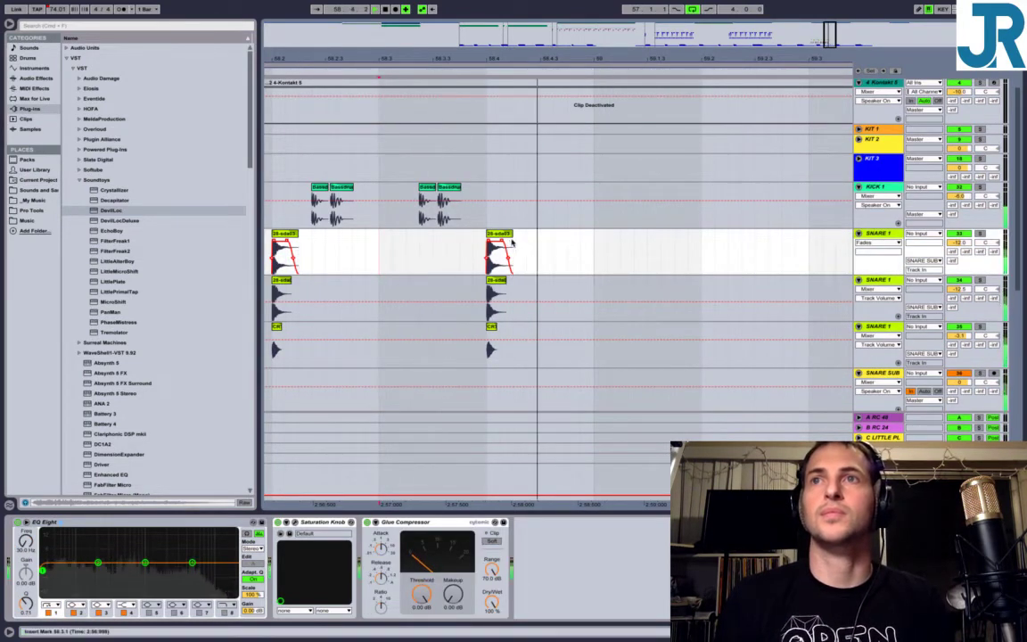
Copy the last Bassdrum clip on the KICK 1 track to just after 58.4.2 and play from 58.3.
click(445, 191)
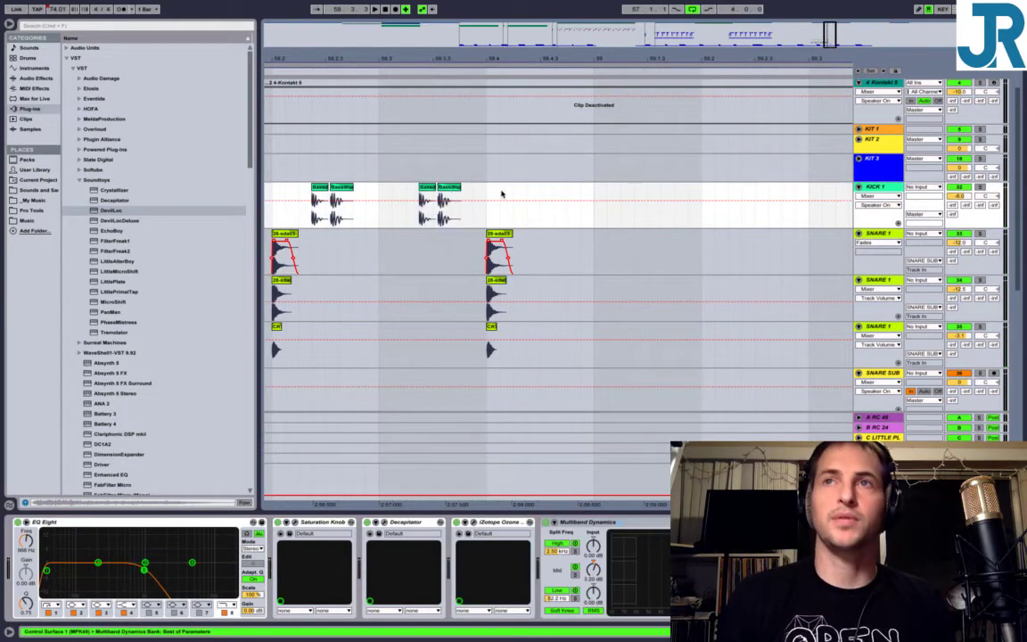
drag(452, 189, 532, 208)
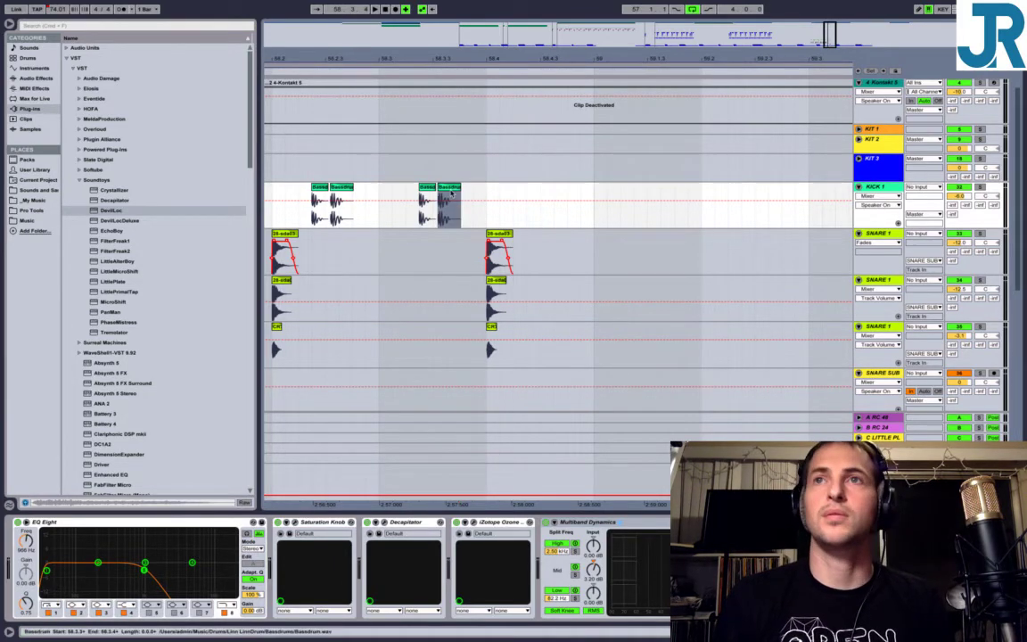
drag(454, 188, 535, 191)
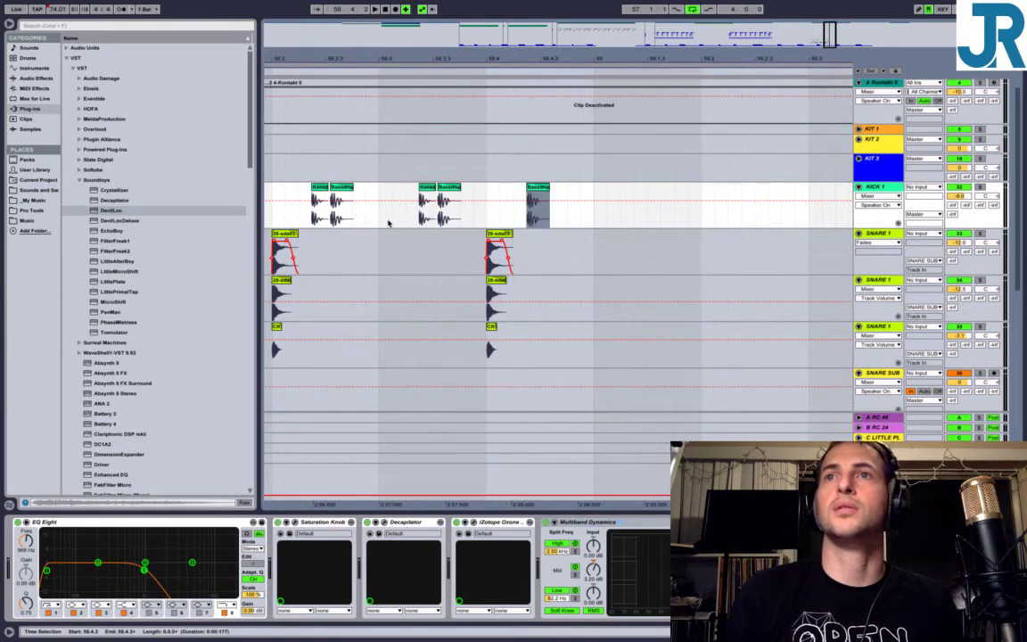
key(space)
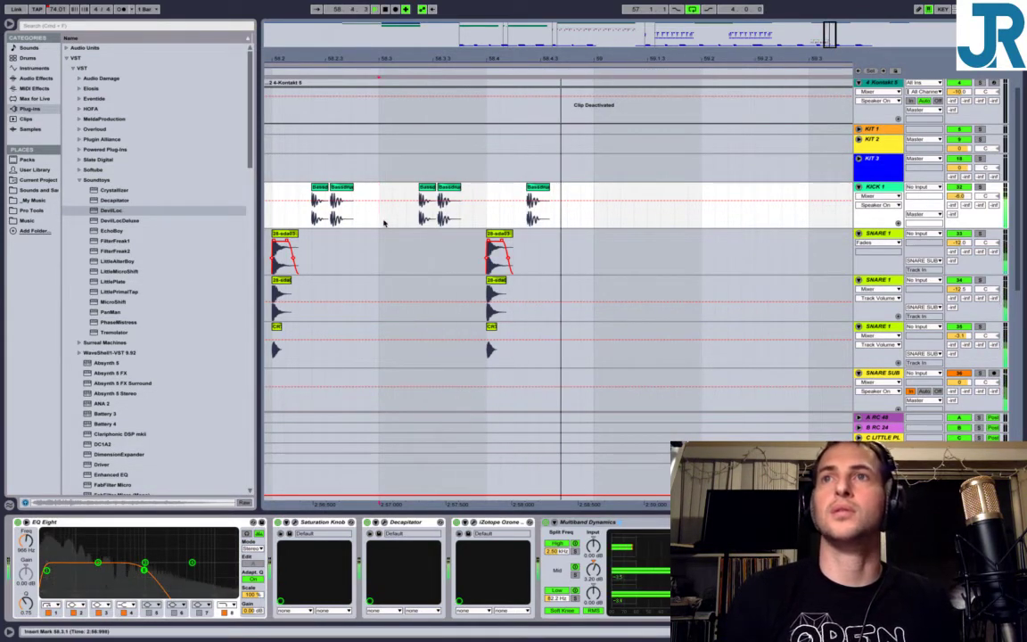
Play the whole two-bar groove from bar 57 with the added kick, checking it against the snares and hats.
drag(829, 36, 818, 18)
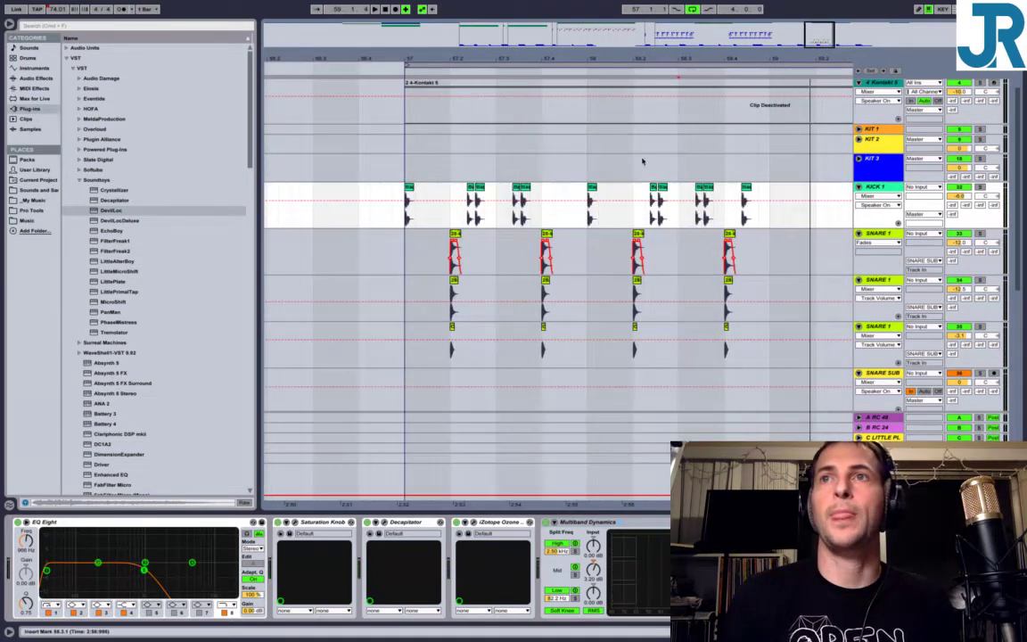
click(405, 222)
key(space)
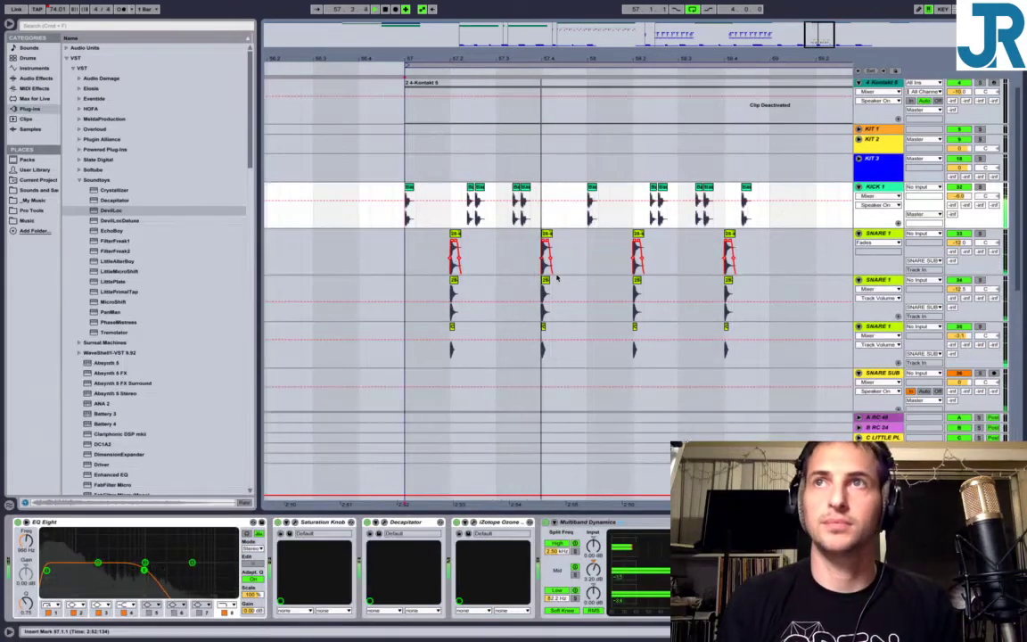
scroll(586, 292, down, 5)
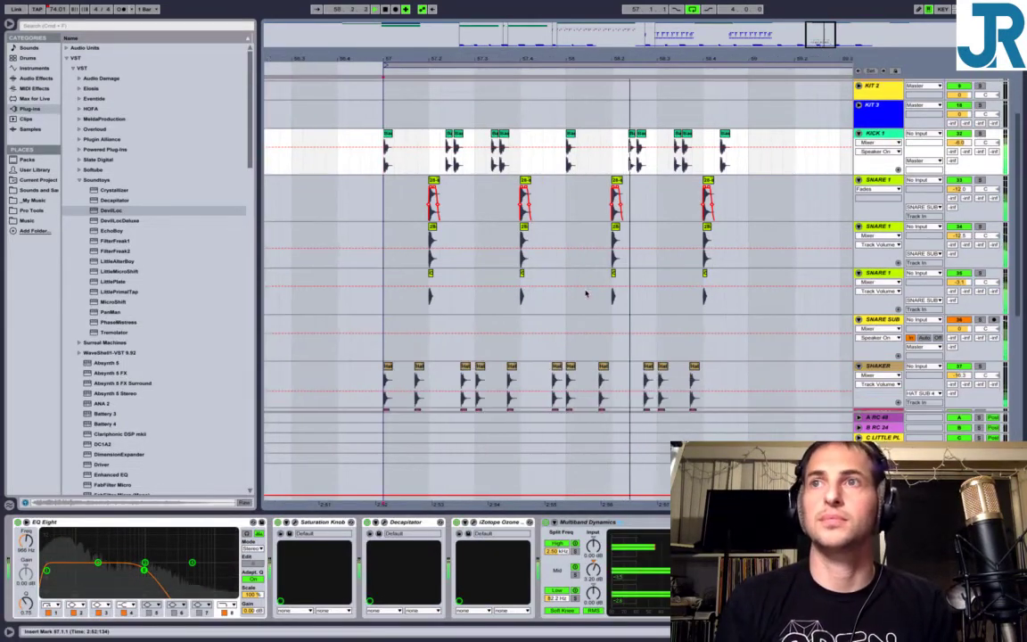
scroll(586, 293, down, 1)
scroll(585, 293, right, 1)
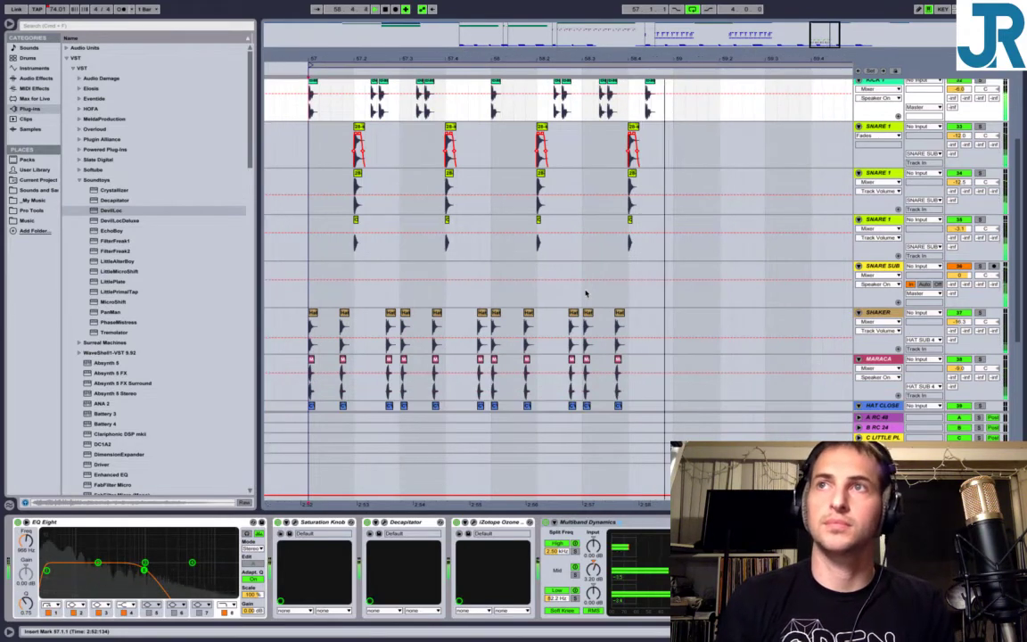
key(space)
Select all tracks from KICK 1 to OPEN HAT and give them the same green colour.
drag(583, 56, 578, 58)
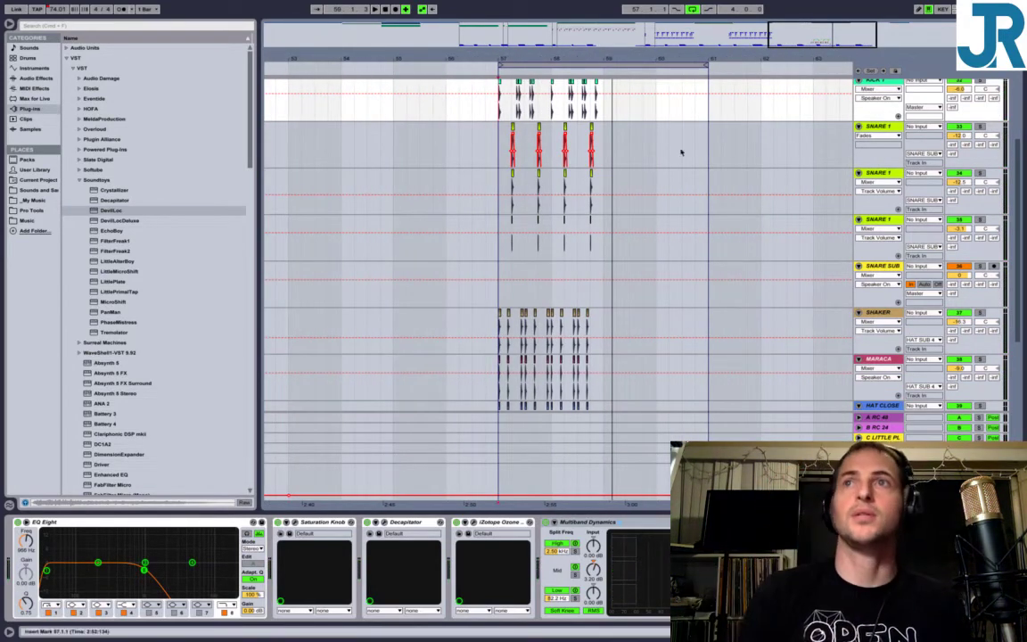
scroll(657, 170, up, 3)
drag(499, 161, 602, 237)
click(878, 134)
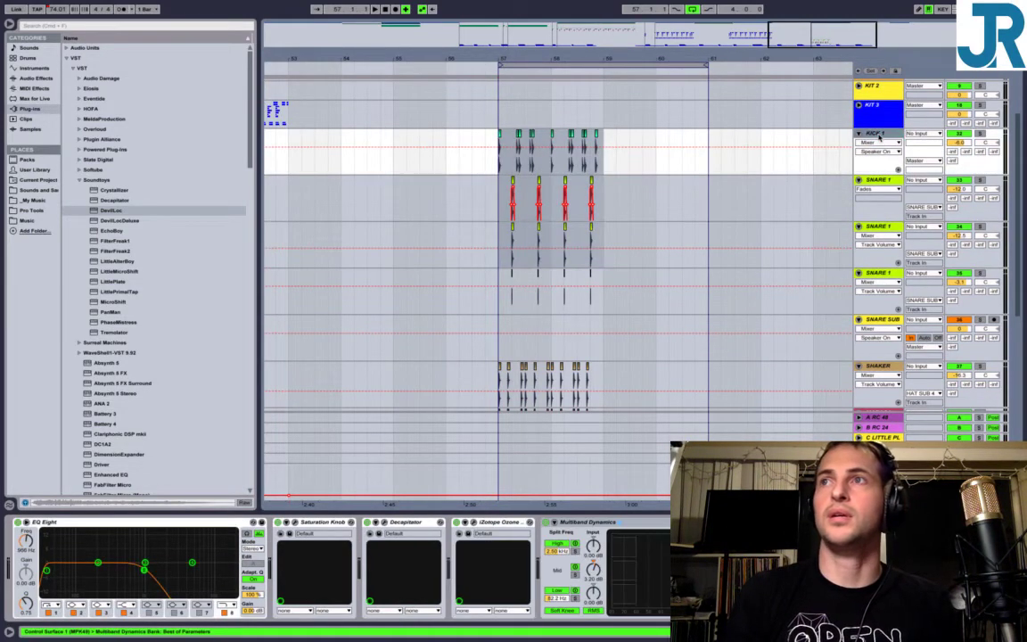
scroll(878, 138, down, 10)
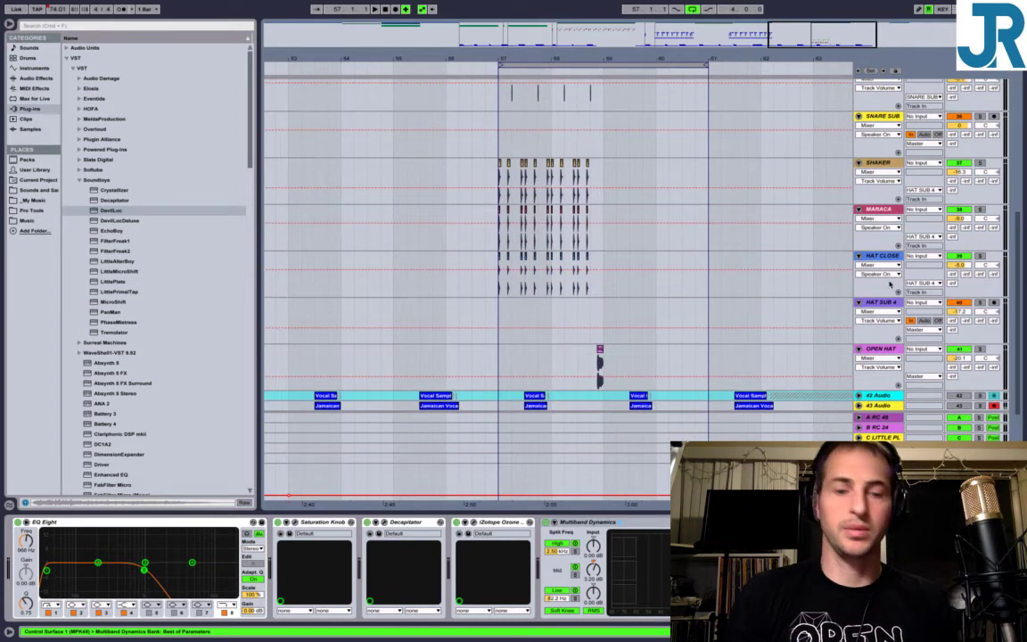
click(882, 350)
right_click(882, 353)
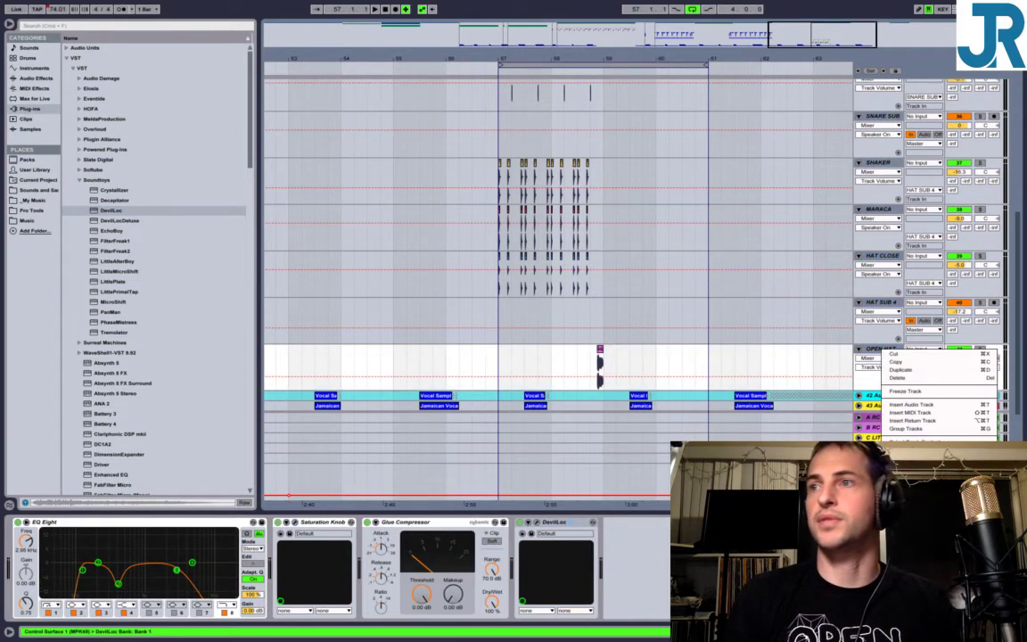
click(918, 486)
Group the selected drum tracks and name the group KIT 5.
scroll(878, 314, up, 8)
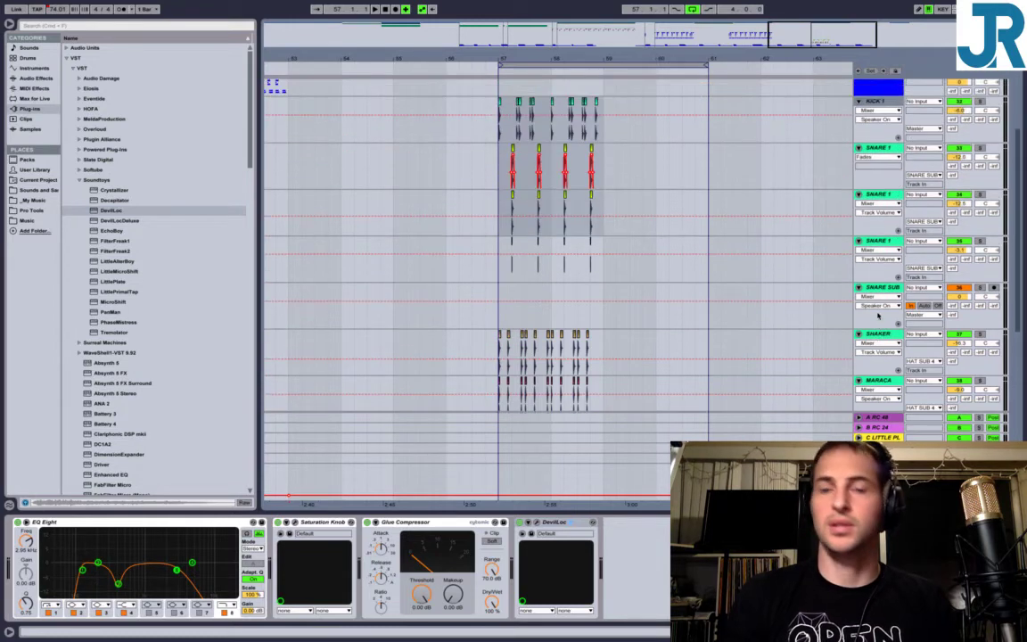
key(ctrl+g)
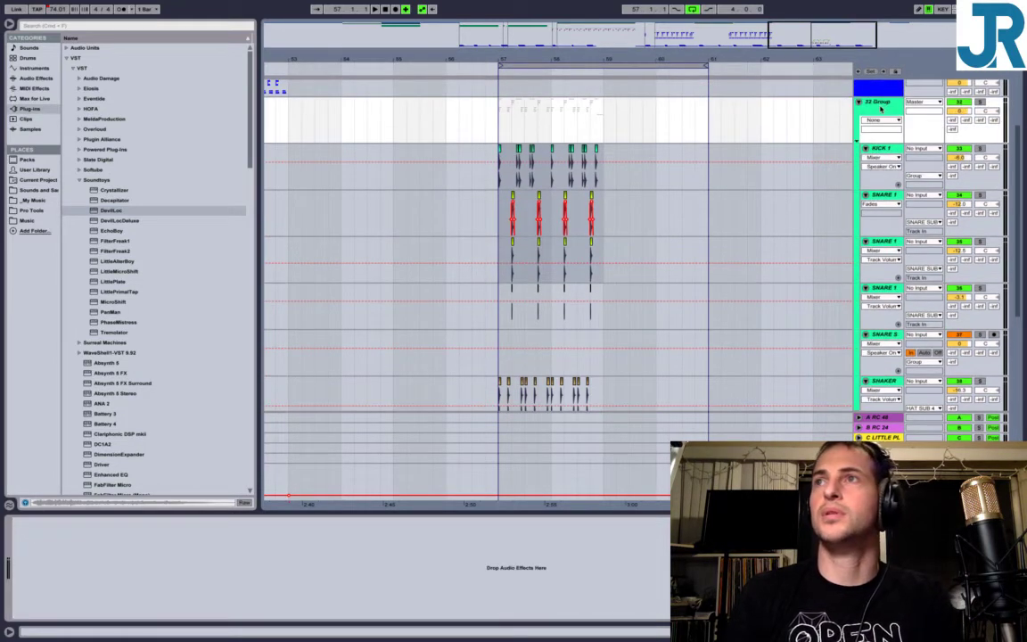
key(super+r)
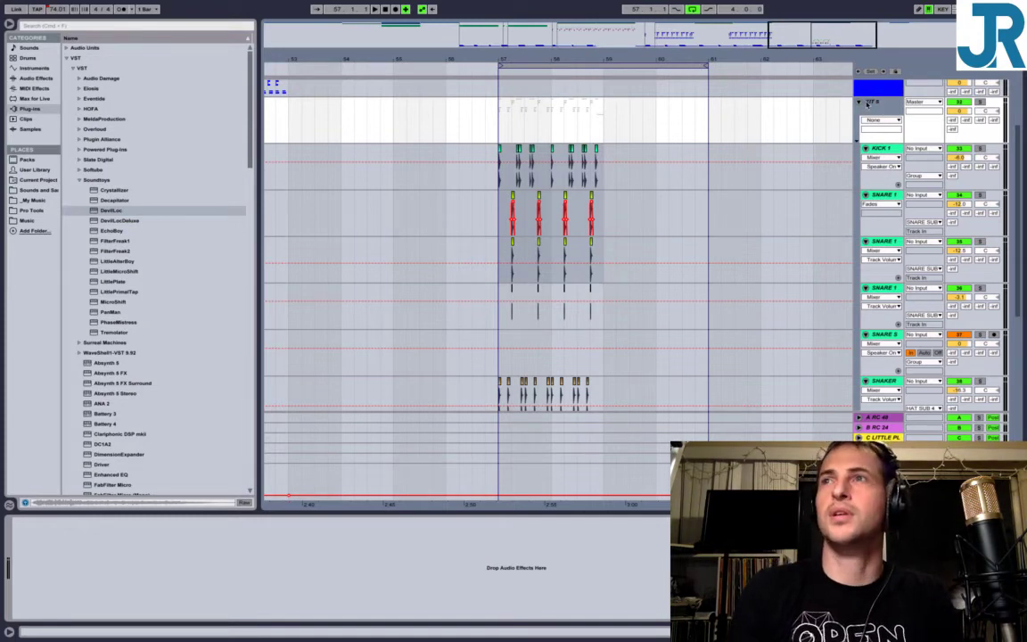
Fold the KIT 5 group, duplicate its two-bar pattern from bar 57 to bar 59, and play from bar 57.
click(860, 103)
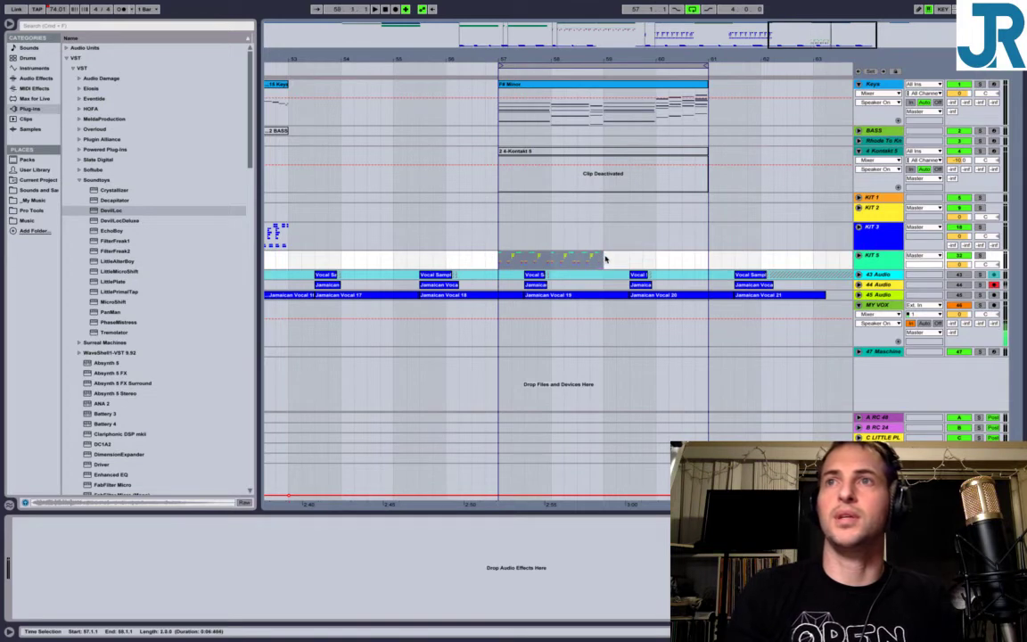
key(ctrl+d)
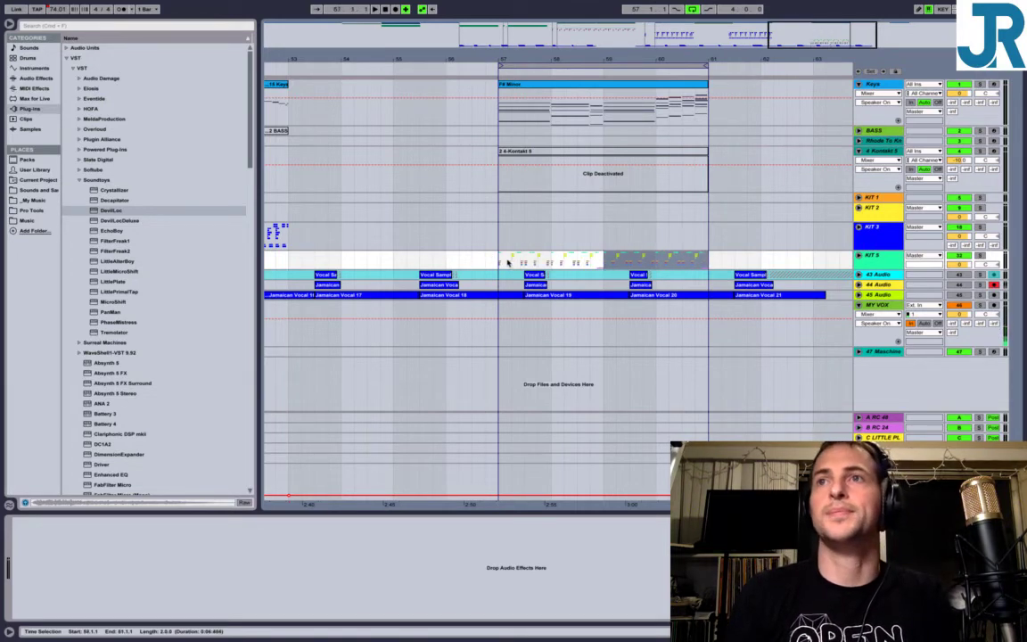
click(497, 263)
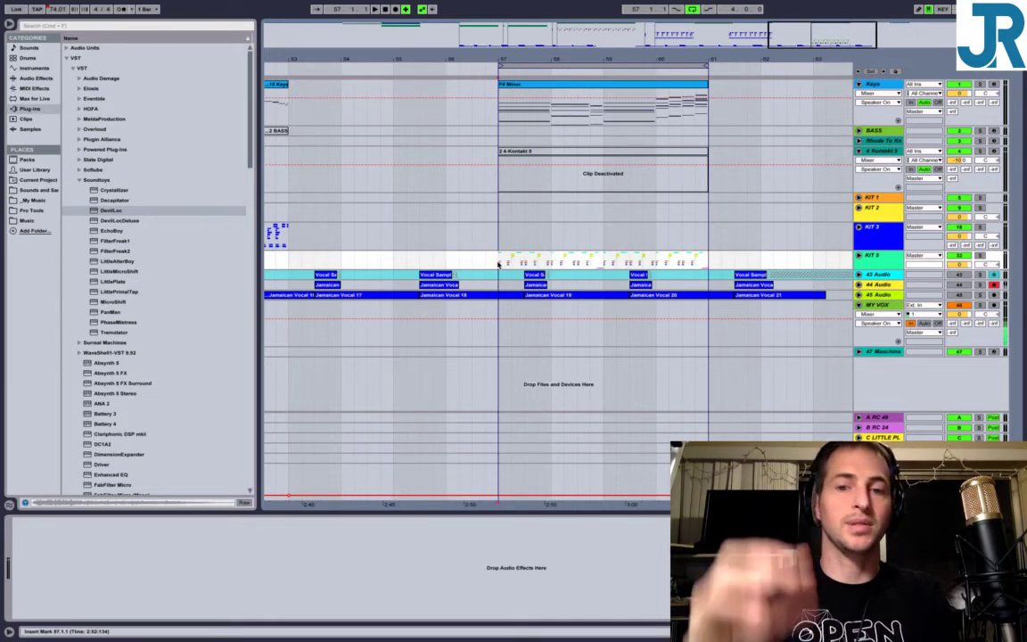
key(space)
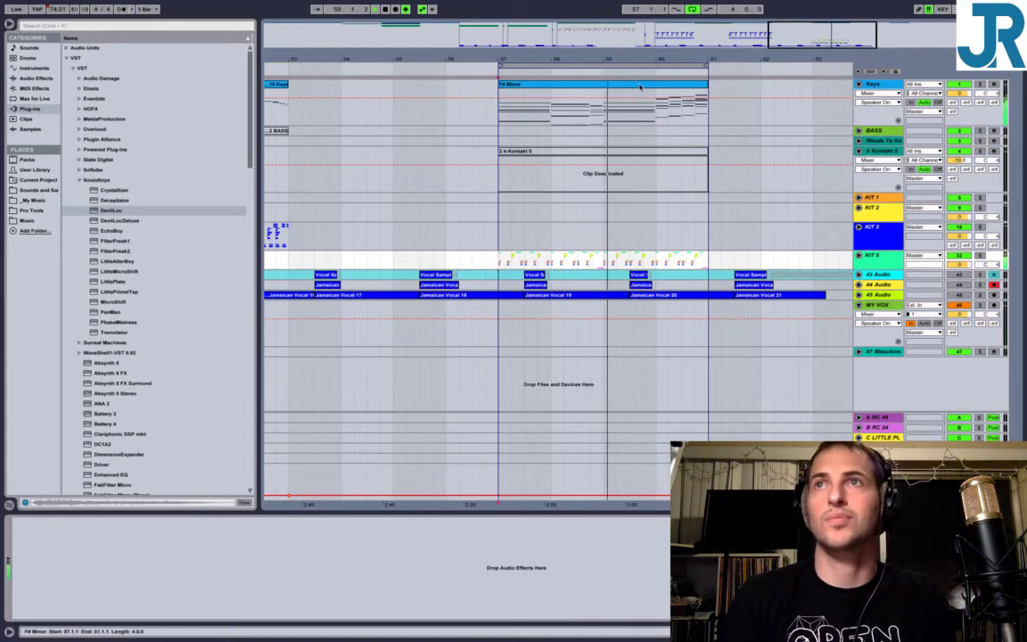
Hide the browser and the device view while listening to the keys and drums from bar 57 to 61.
drag(630, 58, 583, 128)
key(super+alt+b)
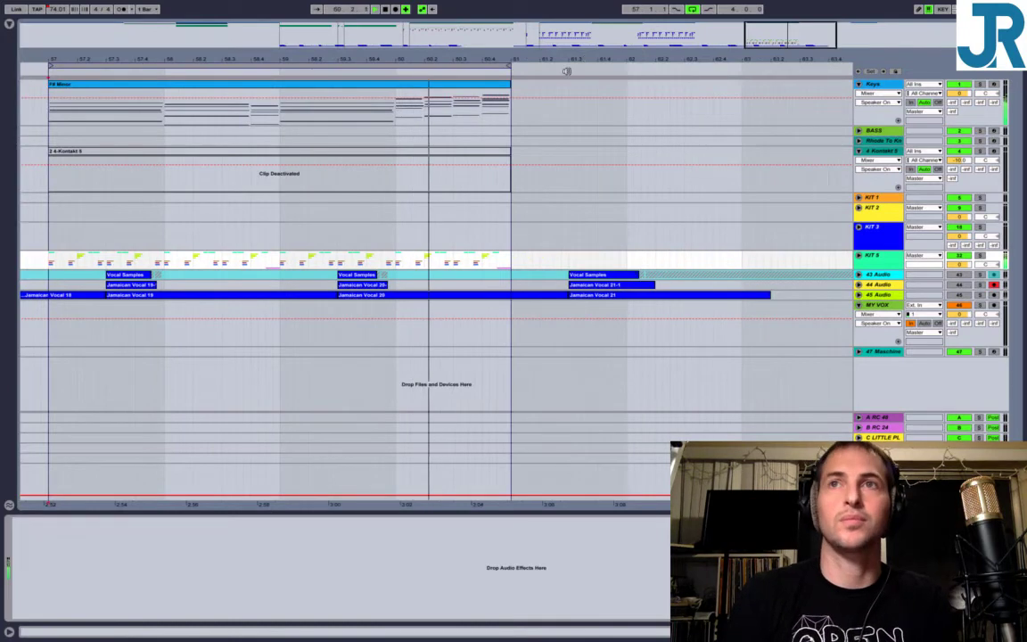
key(super+alt+l)
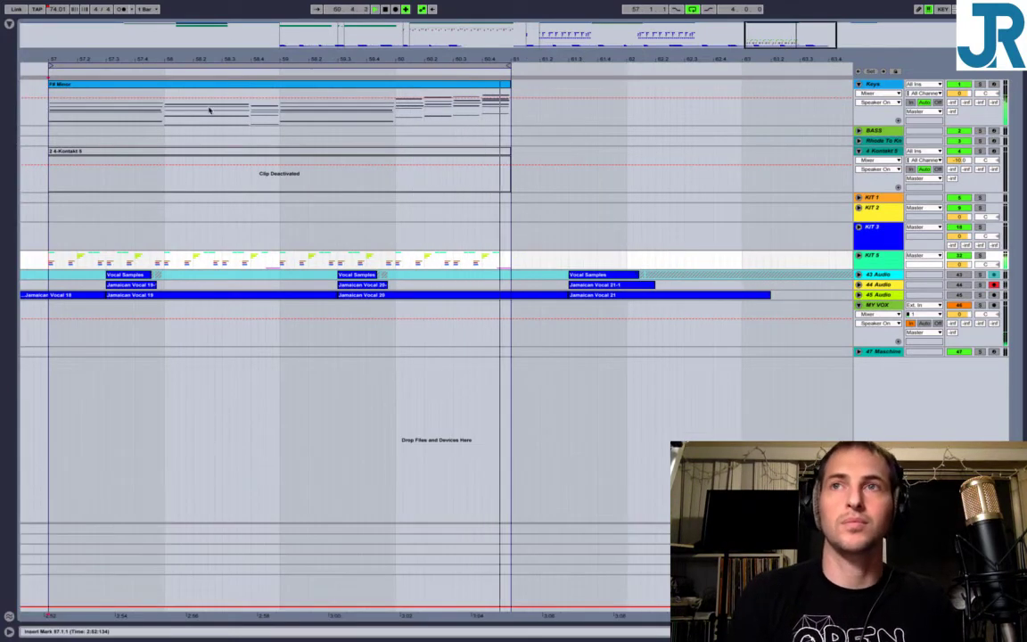
drag(128, 58, 196, 101)
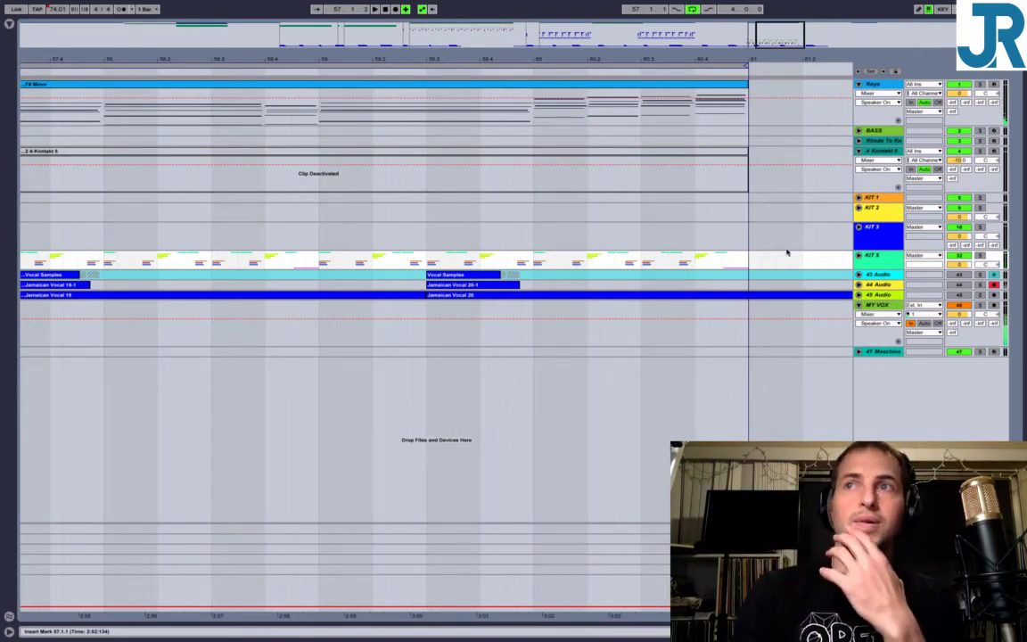
Unfold the KIT 5 group and listen to the drum tracks from the start of bar 60.
click(859, 256)
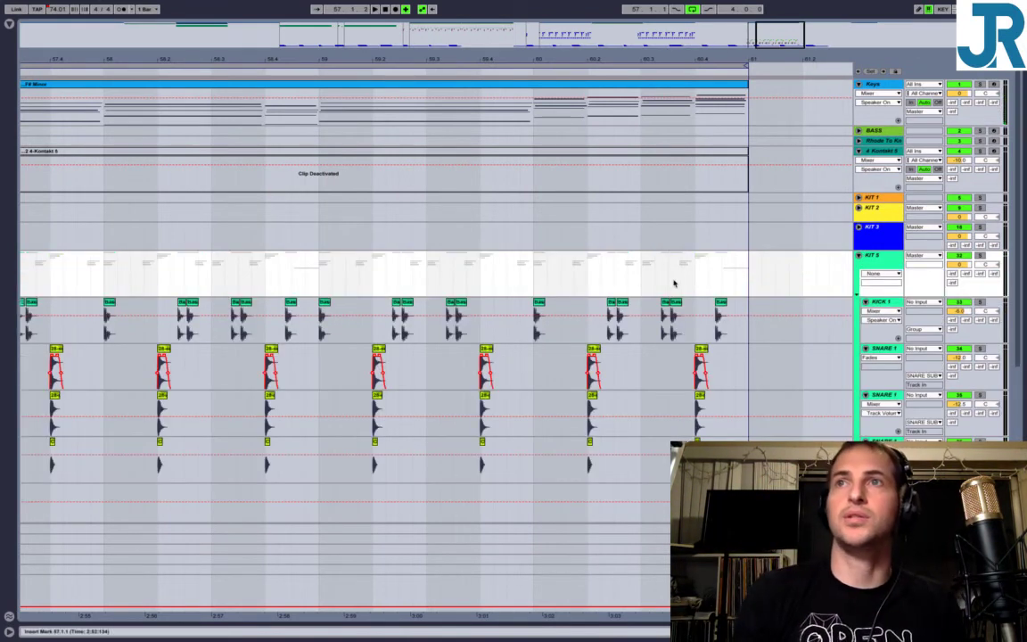
drag(612, 56, 470, 56)
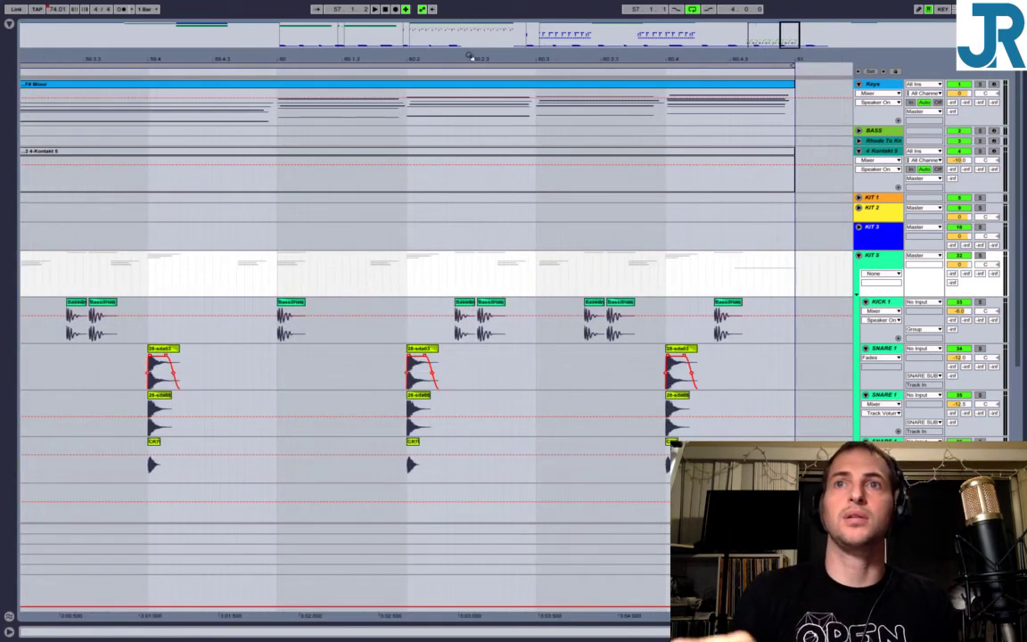
scroll(312, 259, down, 2)
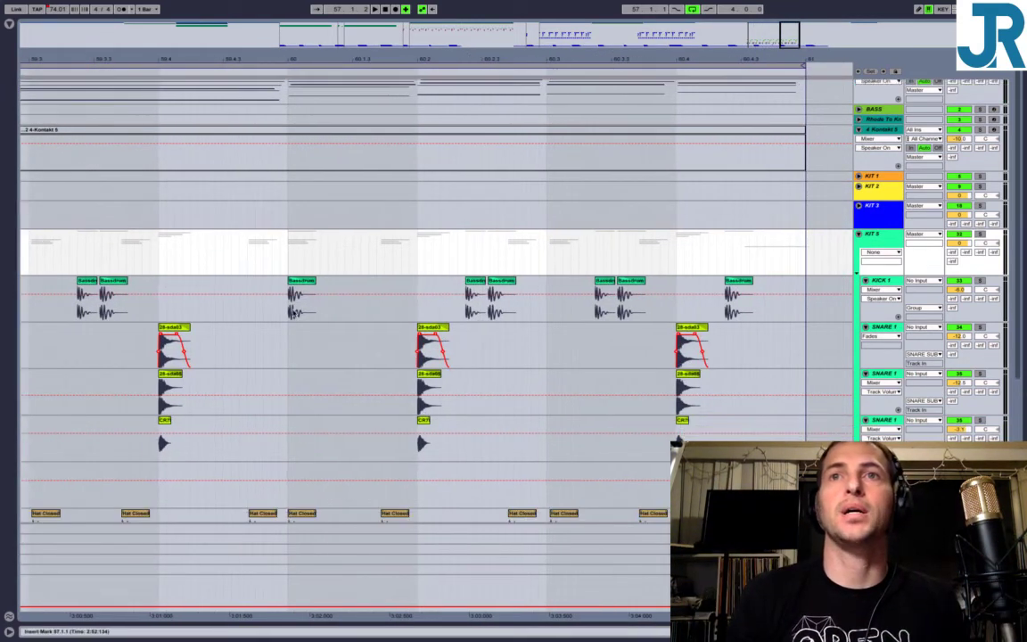
click(290, 312)
key(space)
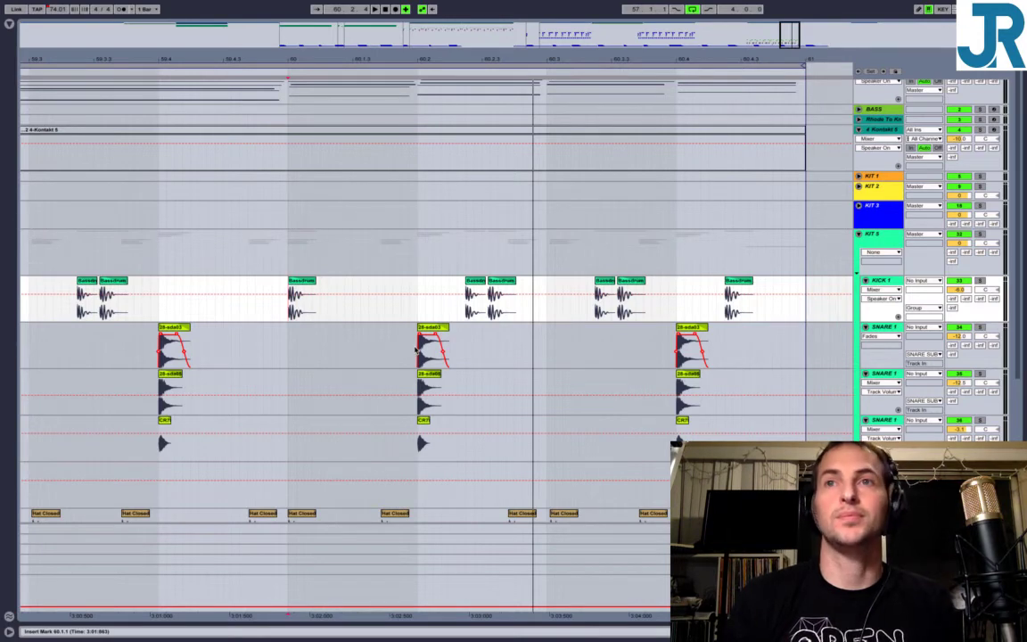
key(space)
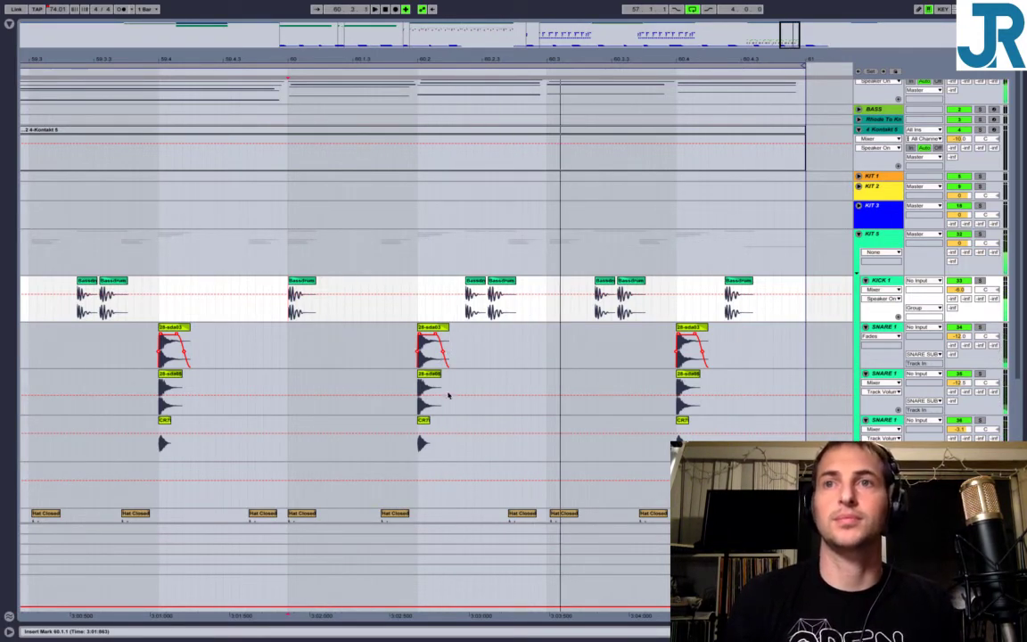
scroll(447, 394, down, 5)
scroll(448, 395, down, 3)
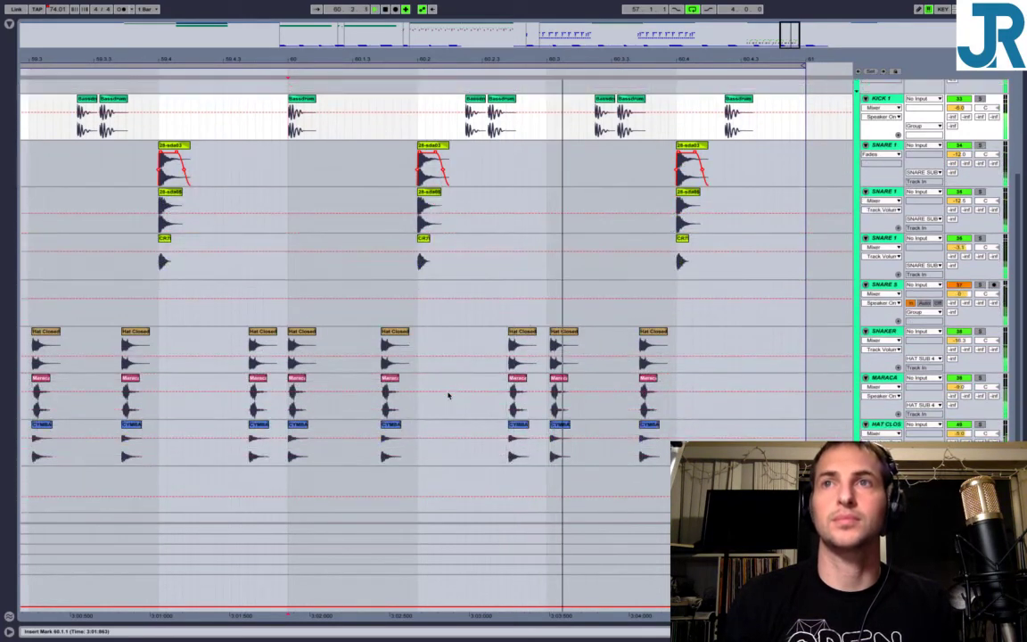
scroll(448, 395, up, 1)
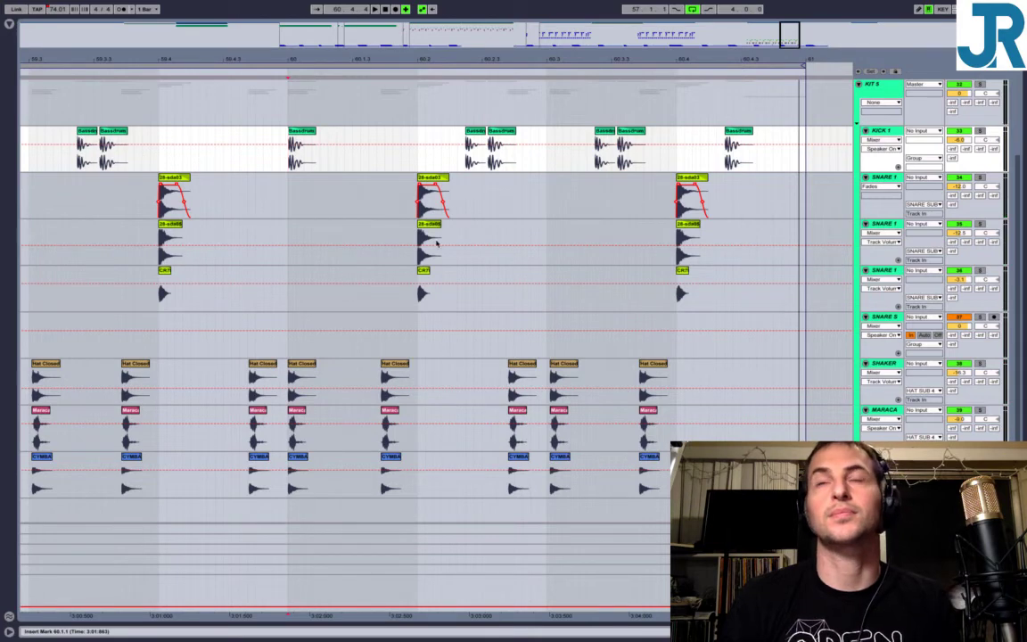
Deactivate all kick, snare and hat clips from just after the bar 60 downbeat up to bar 61.
drag(371, 207, 806, 467)
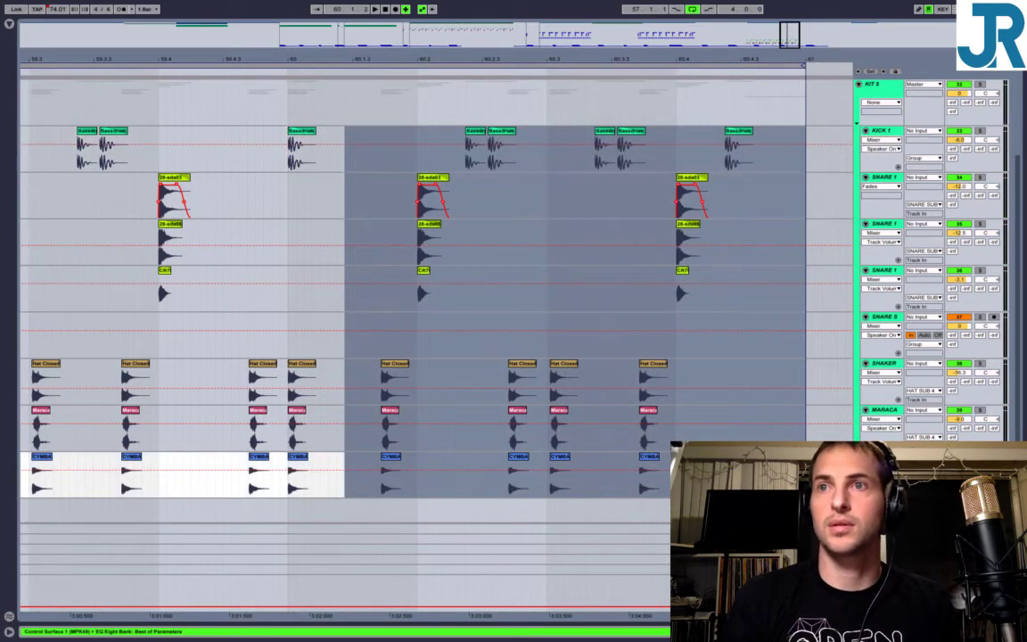
key(0)
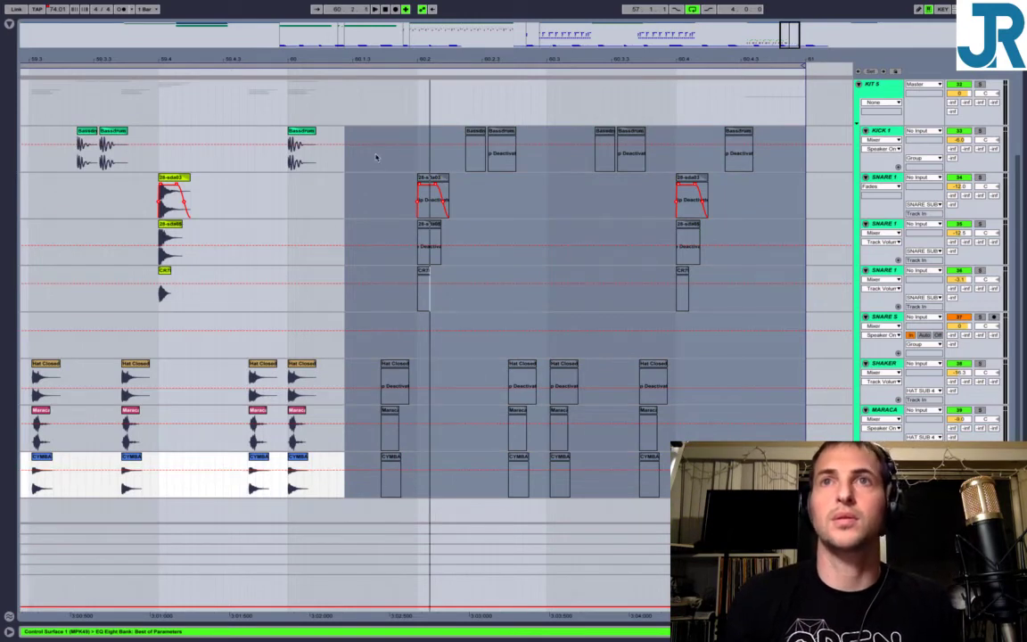
click(290, 202)
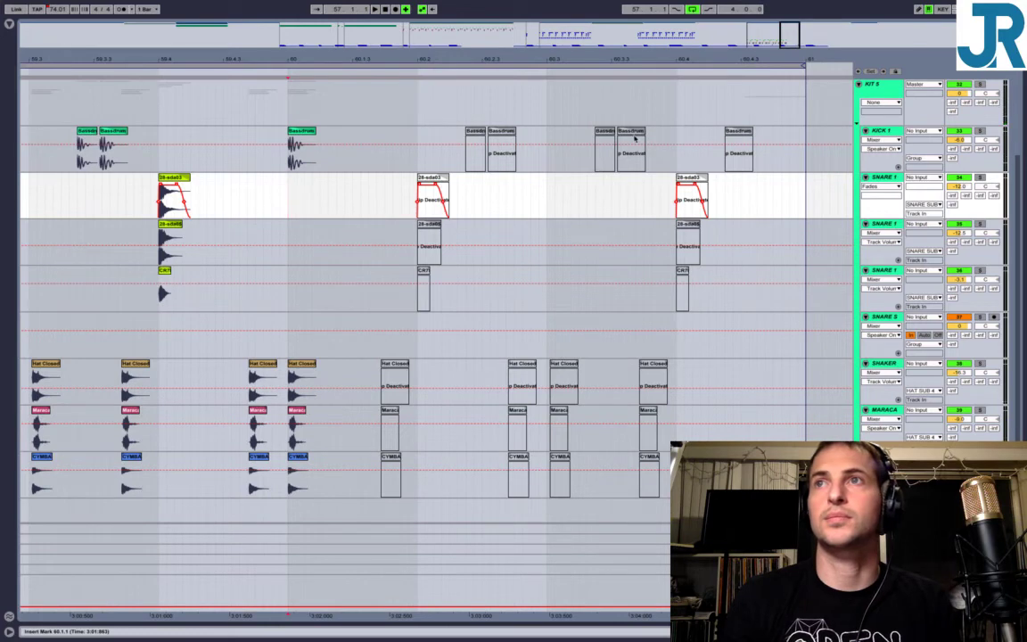
Reactivate the kicks just before and after 60.4 and the three snare layers at 60.4.
click(634, 138)
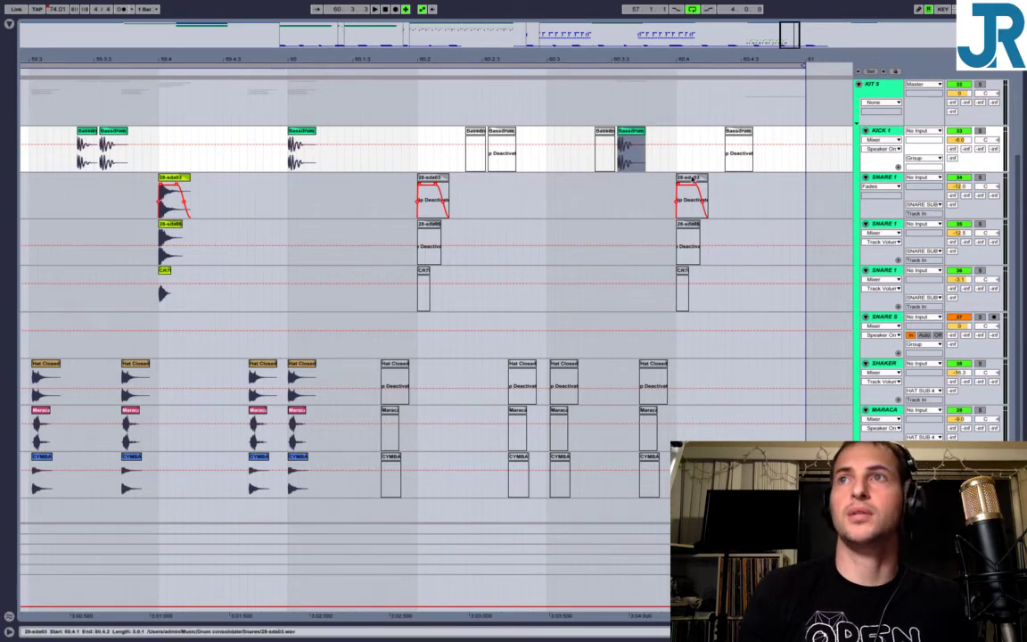
click(689, 207)
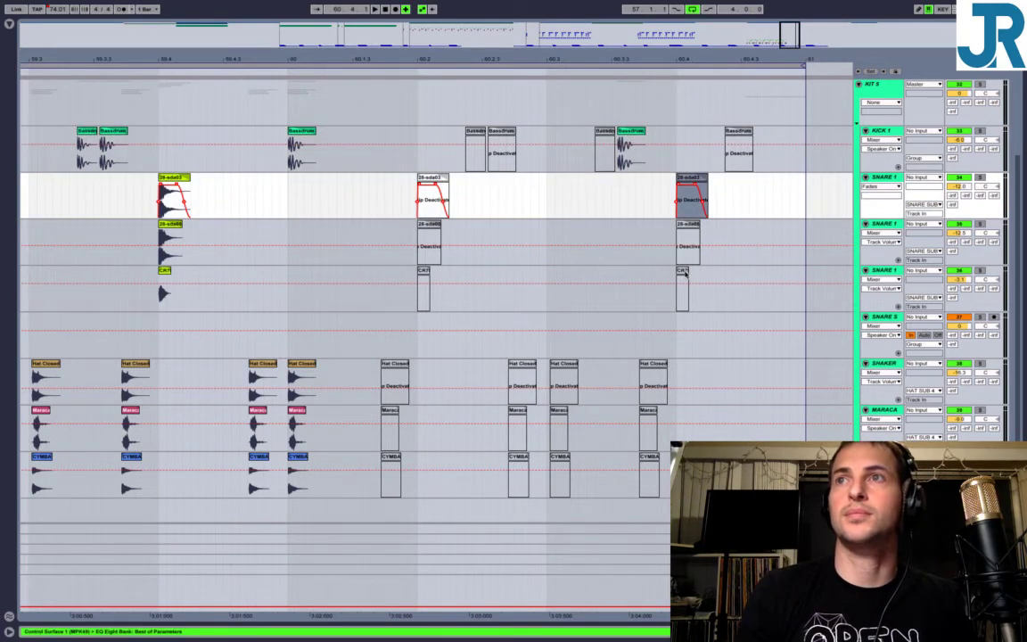
click(684, 274)
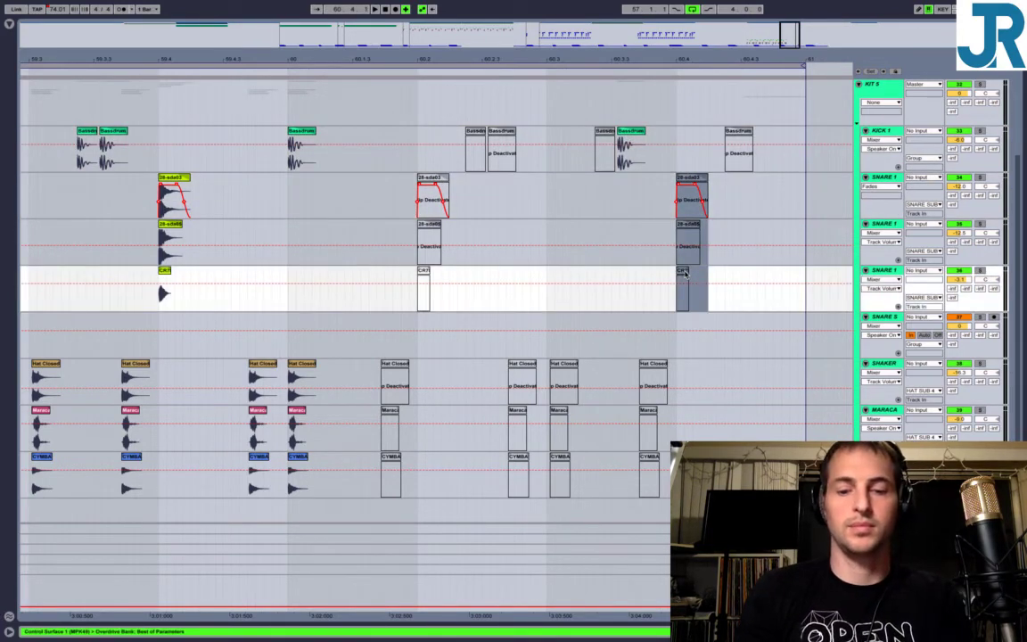
key(0)
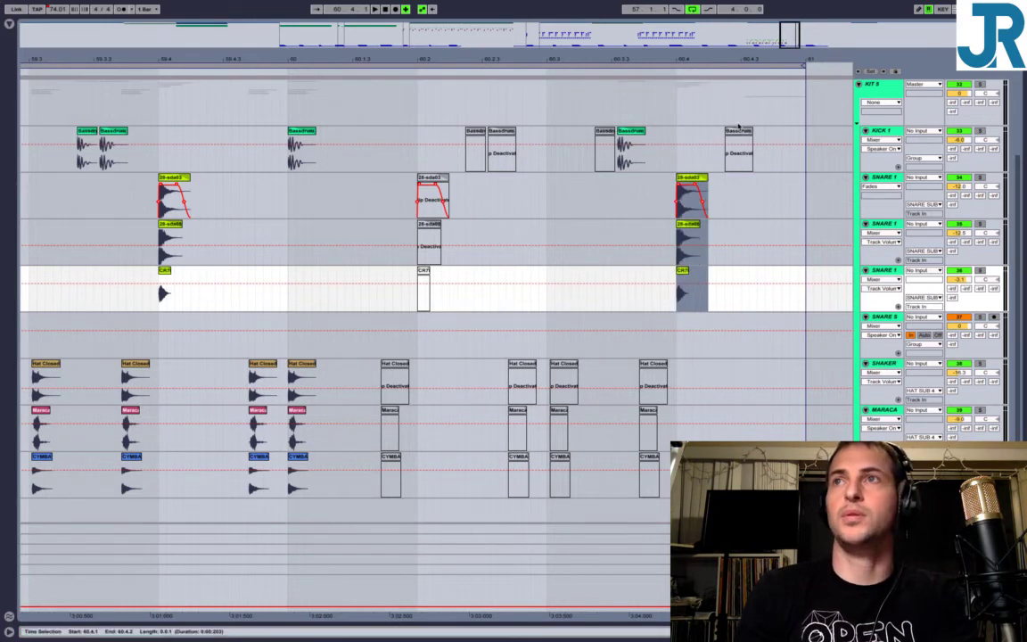
click(738, 134)
Copy the three snare layers from 60.4 to 60.4.3 and play the fill.
key(Down)
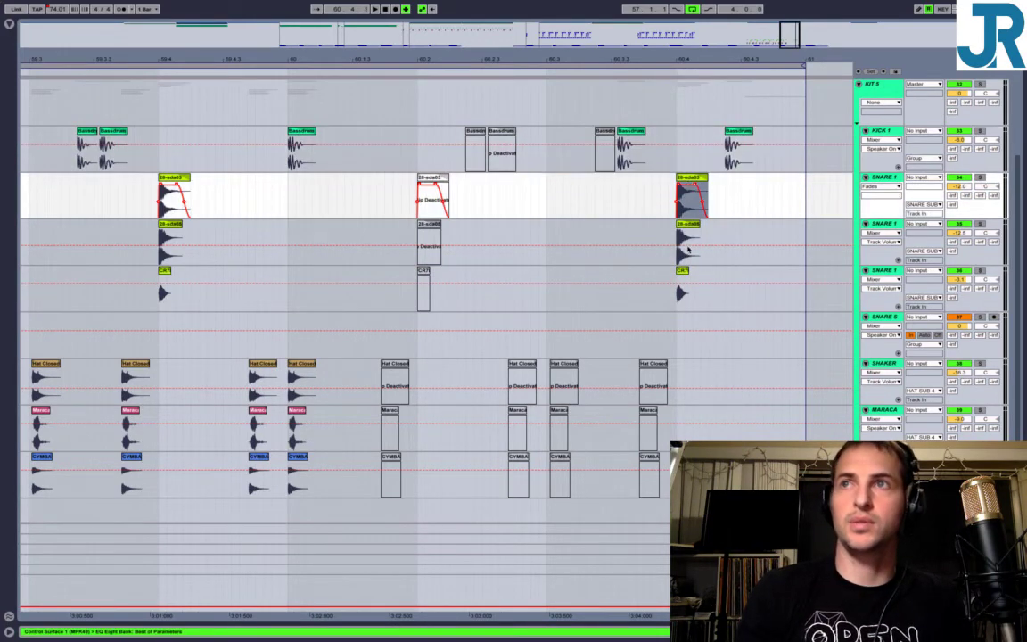
key(Down)
key(Down)
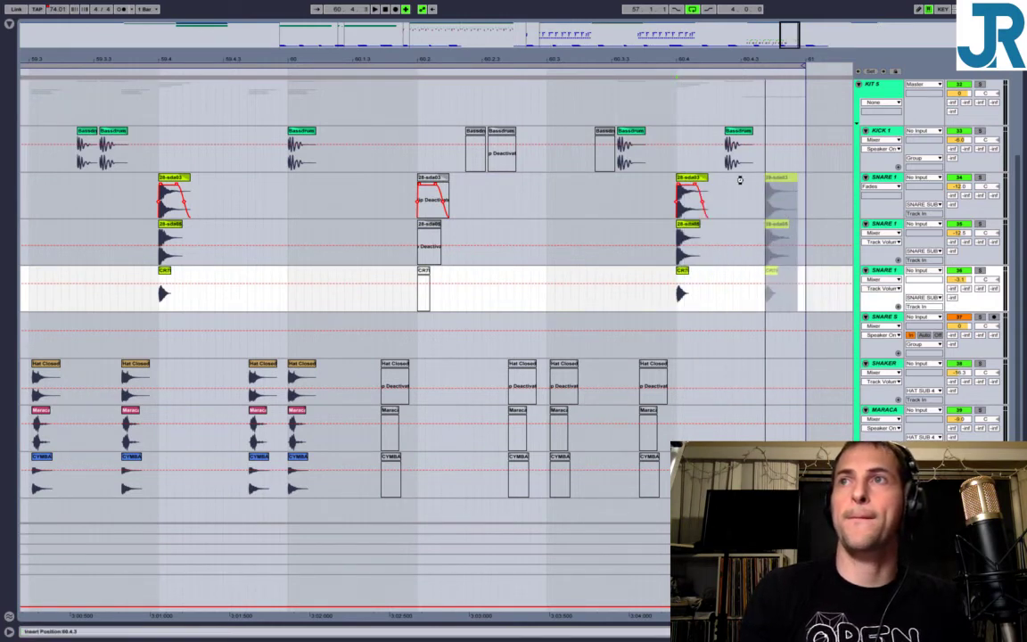
key(ctrl+d)
click(598, 186)
key(space)
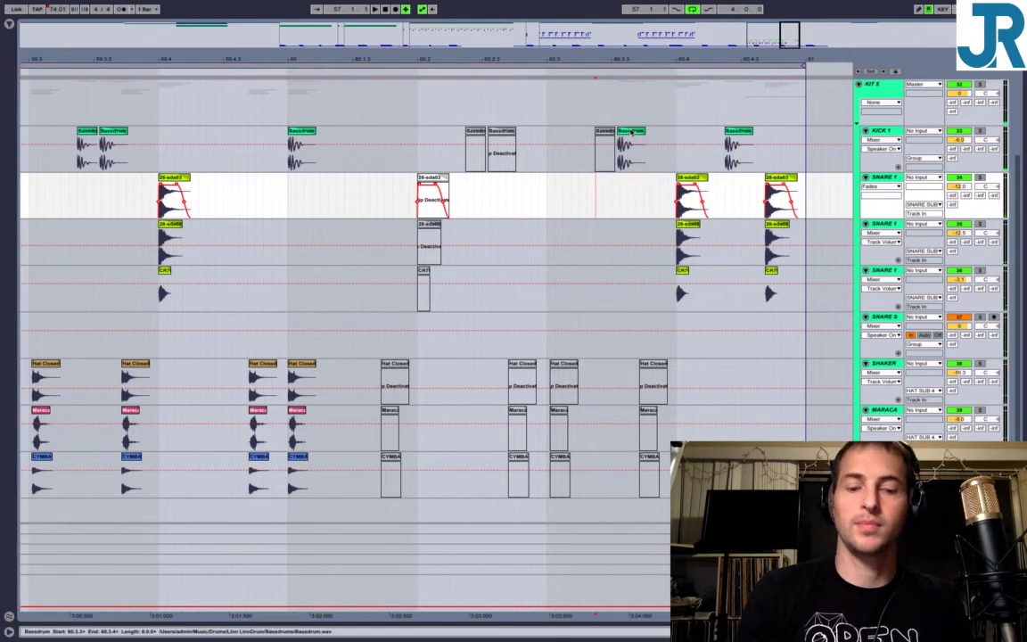
Shift the kick in the third beat of bar 60 to just before the 60.4 snare and play the result.
drag(631, 132, 657, 135)
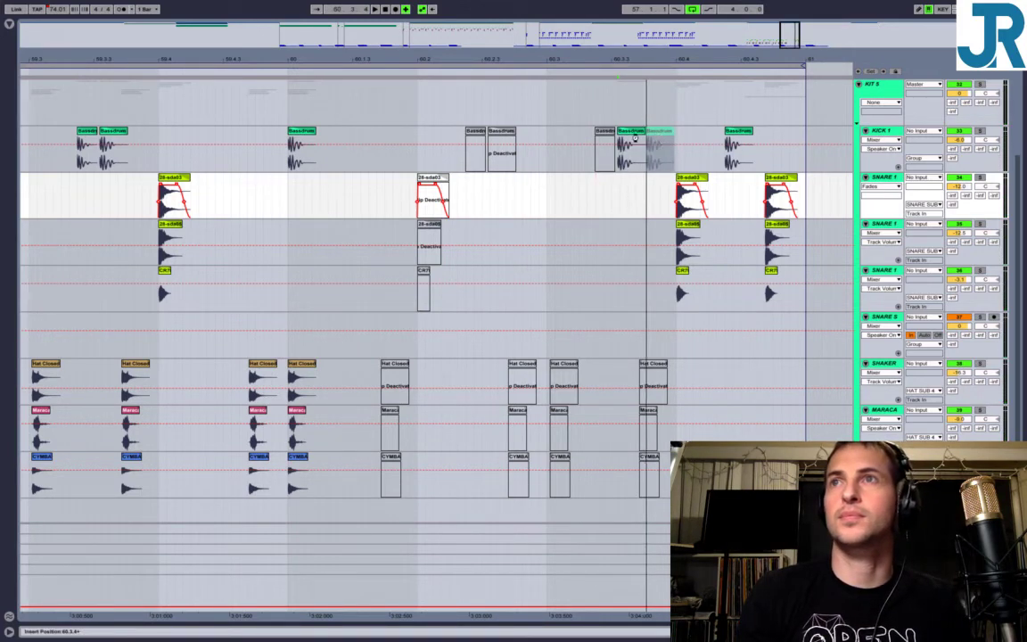
click(563, 157)
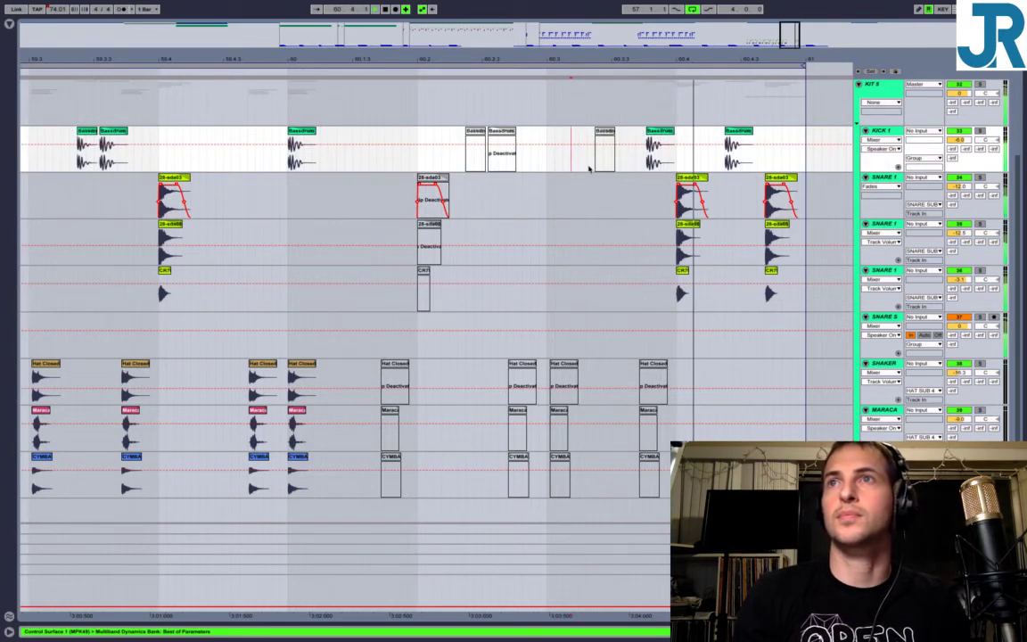
click(661, 141)
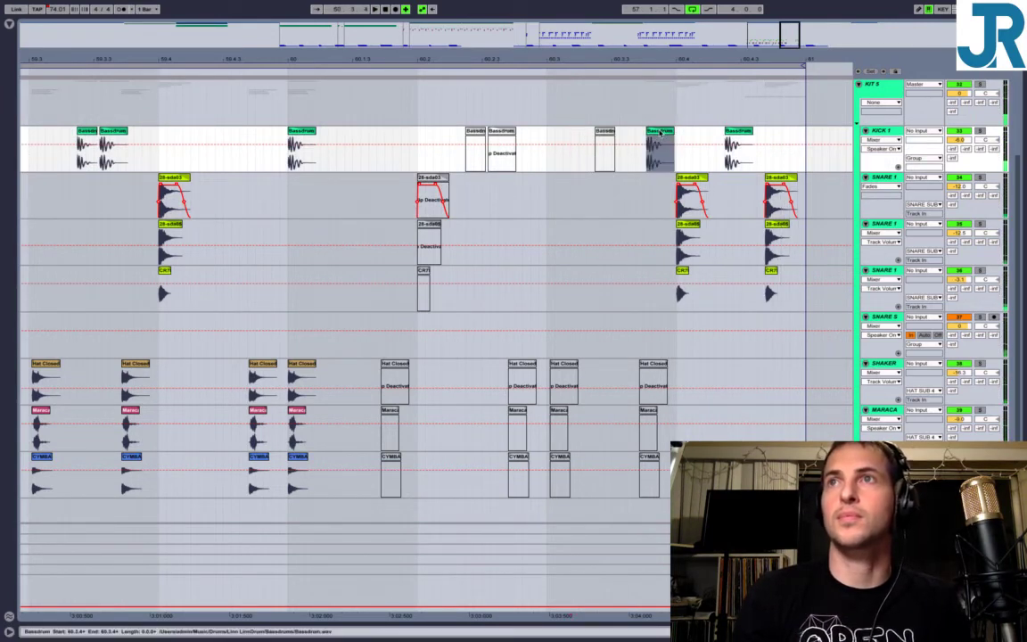
drag(649, 143, 661, 142)
click(636, 158)
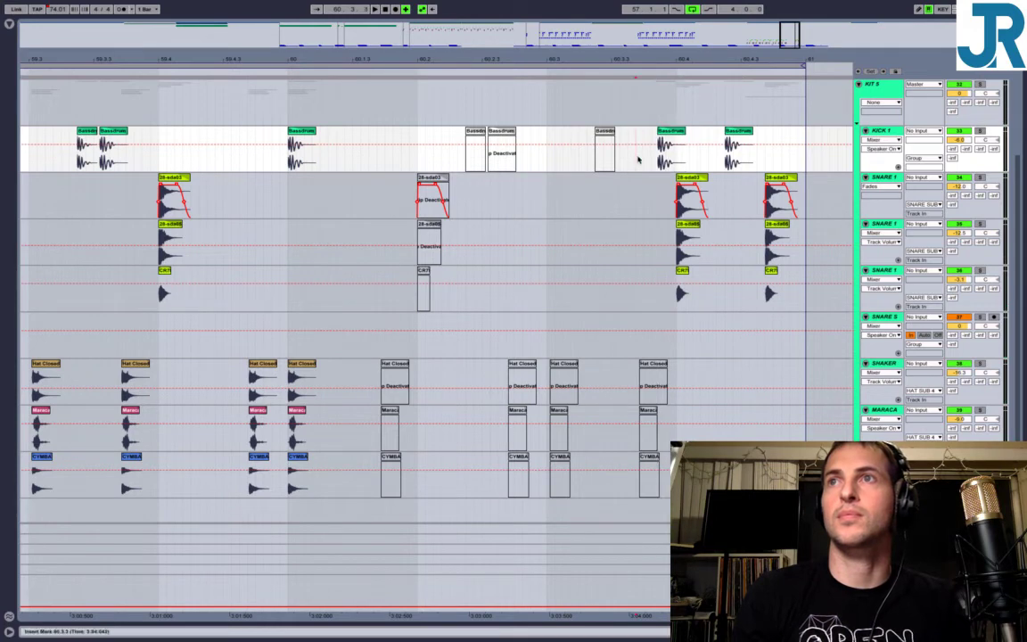
key(space)
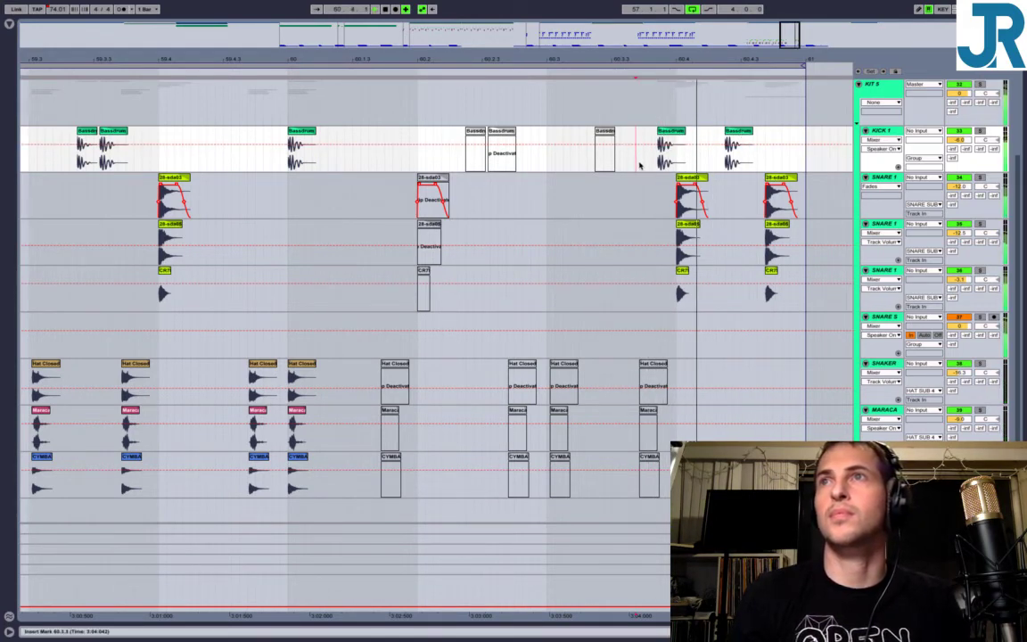
Move the last three-layer snare hit of bar 60 slightly earlier and audition the fill from 60.3.3.
click(778, 179)
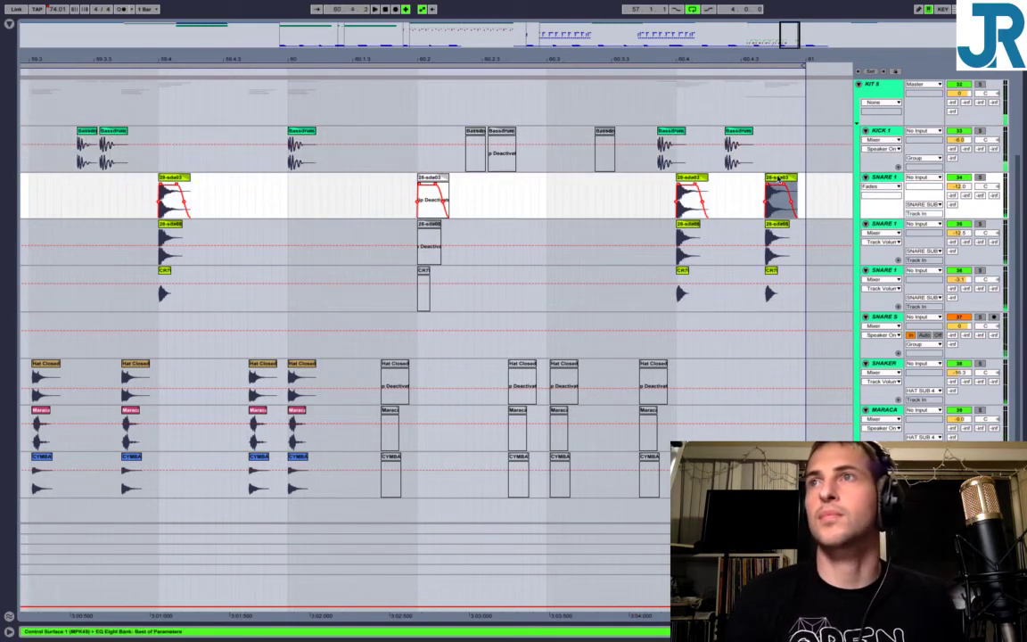
click(772, 271)
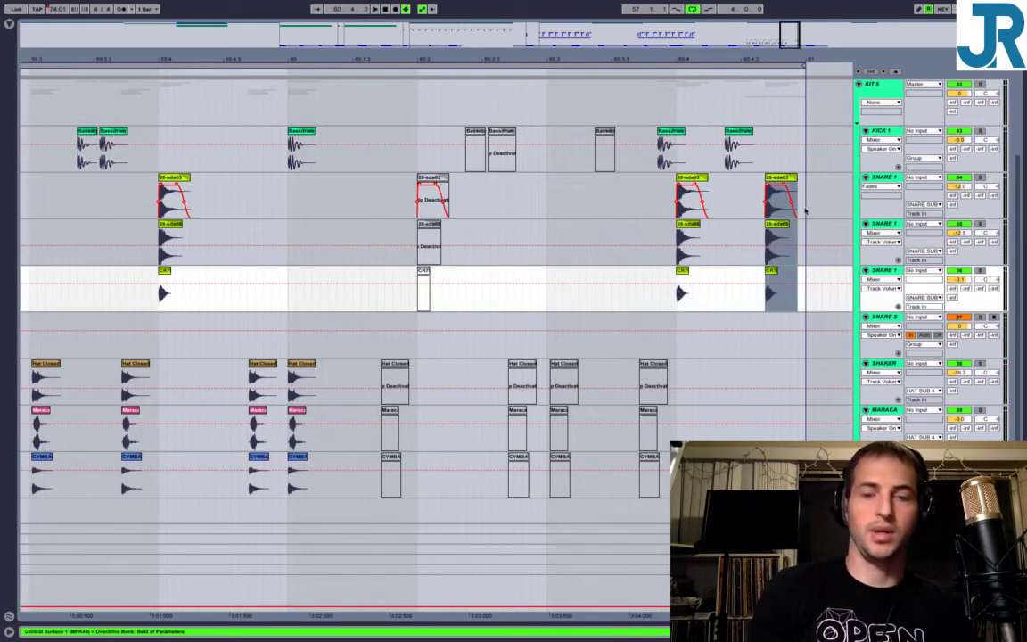
drag(778, 179, 764, 183)
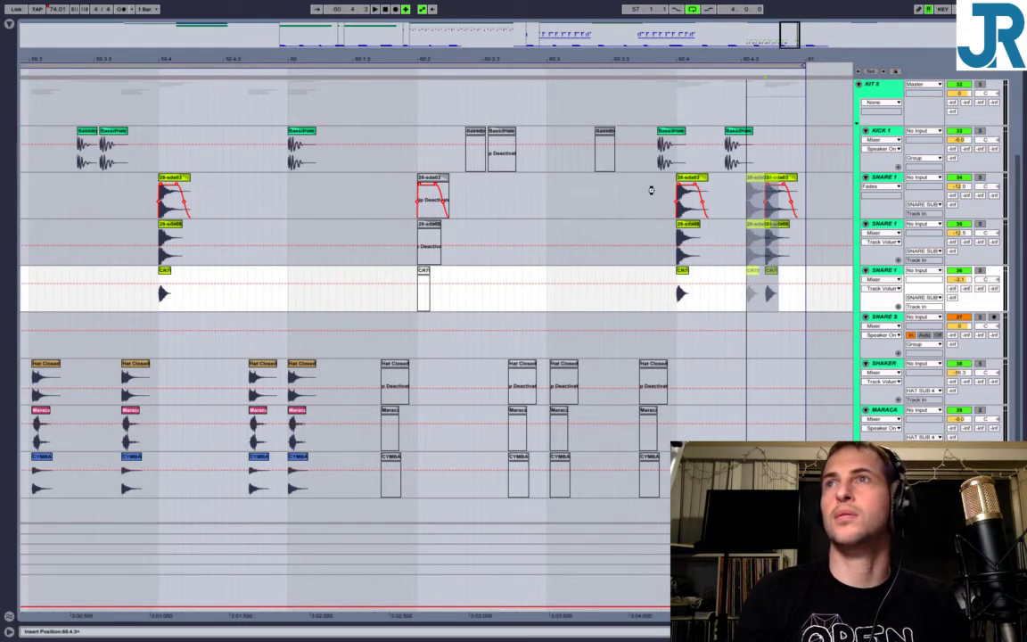
drag(651, 190, 651, 190)
click(621, 192)
key(space)
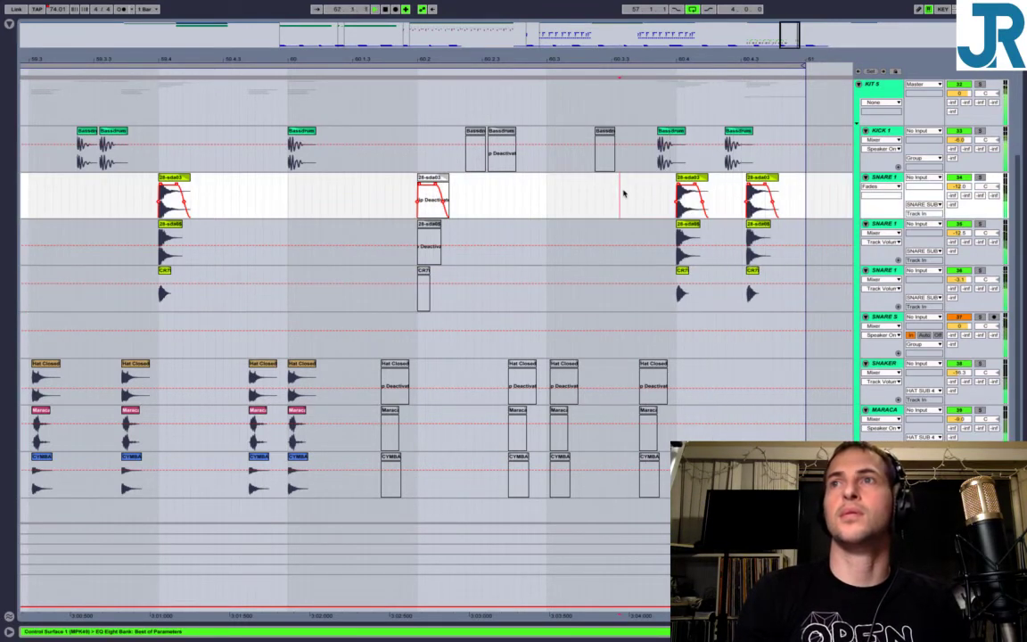
key(space)
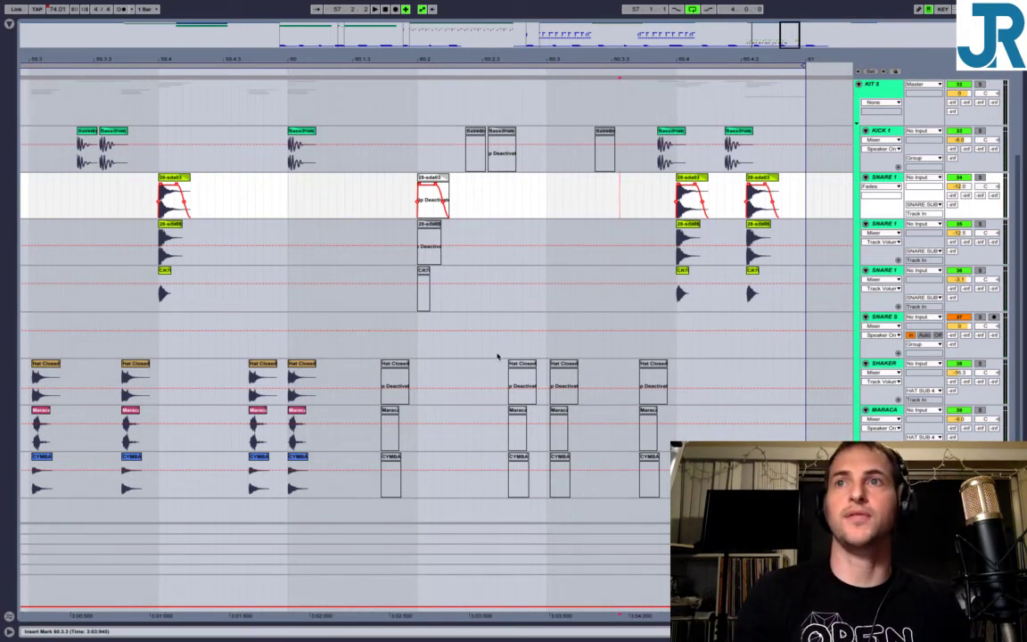
Listen from bar 60, reactivate the three snare layers at 60.2 and play the bar again.
click(290, 196)
key(space)
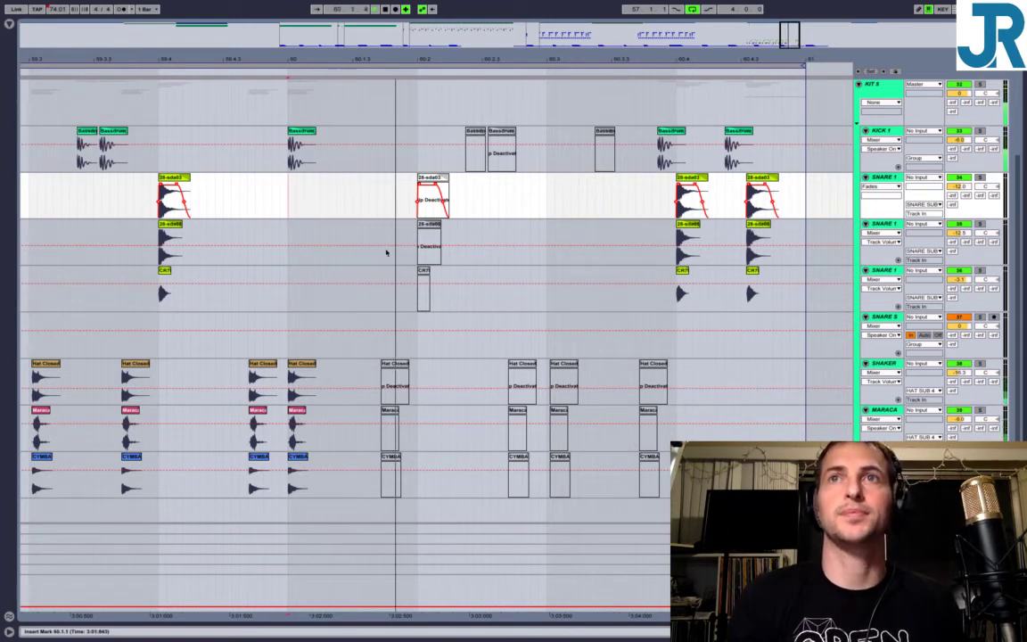
key(space)
key(space)
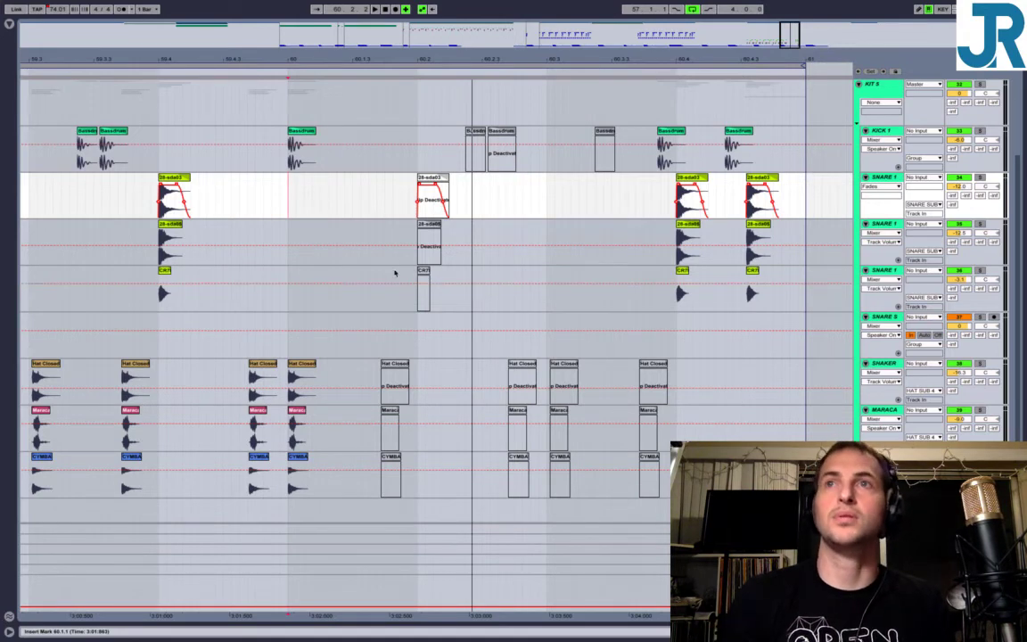
click(428, 178)
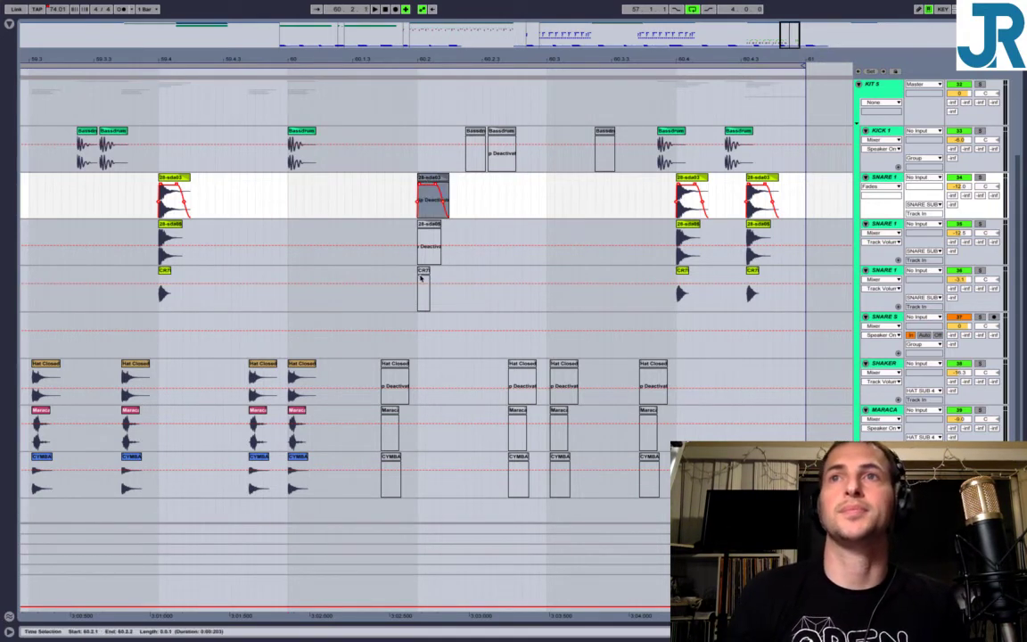
shift+click(424, 277)
key(0)
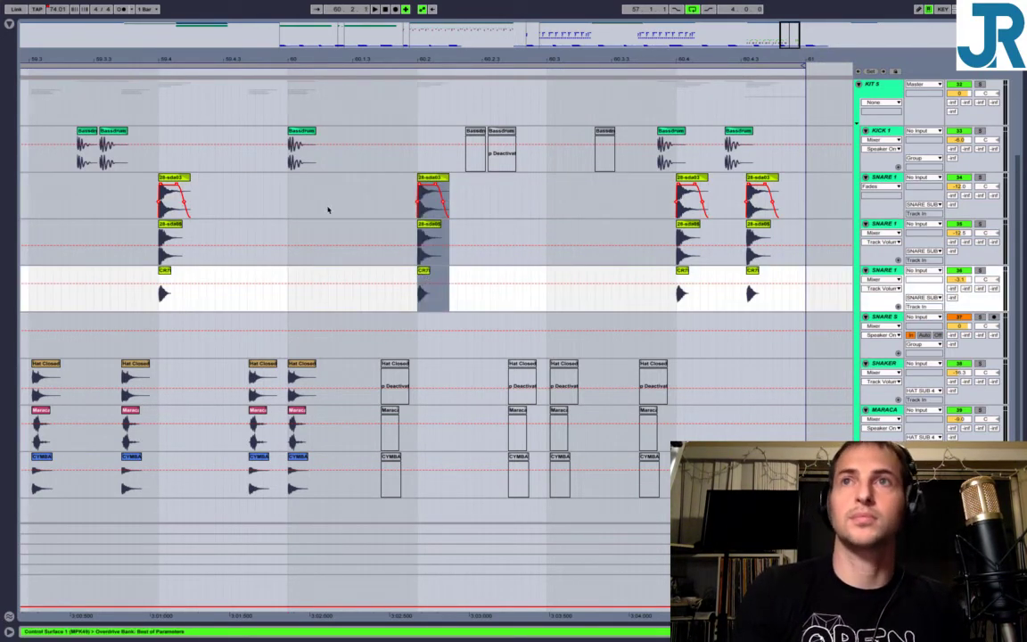
click(286, 199)
key(space)
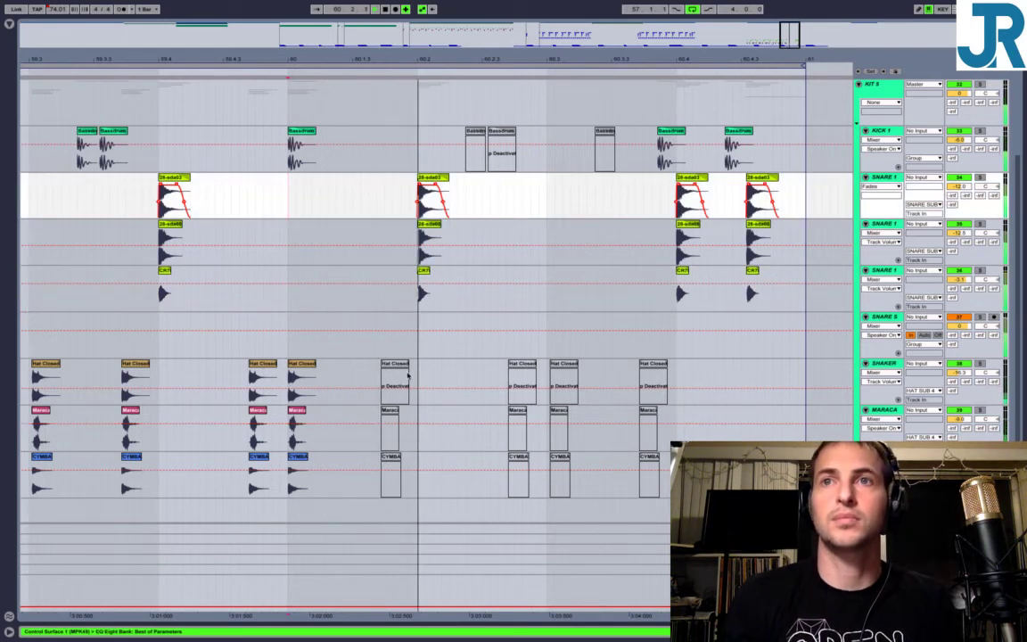
Reactivate the hat, maraca and cymbal clips before the 60.2 snare and play from bar 60.
click(384, 363)
shift+click(394, 450)
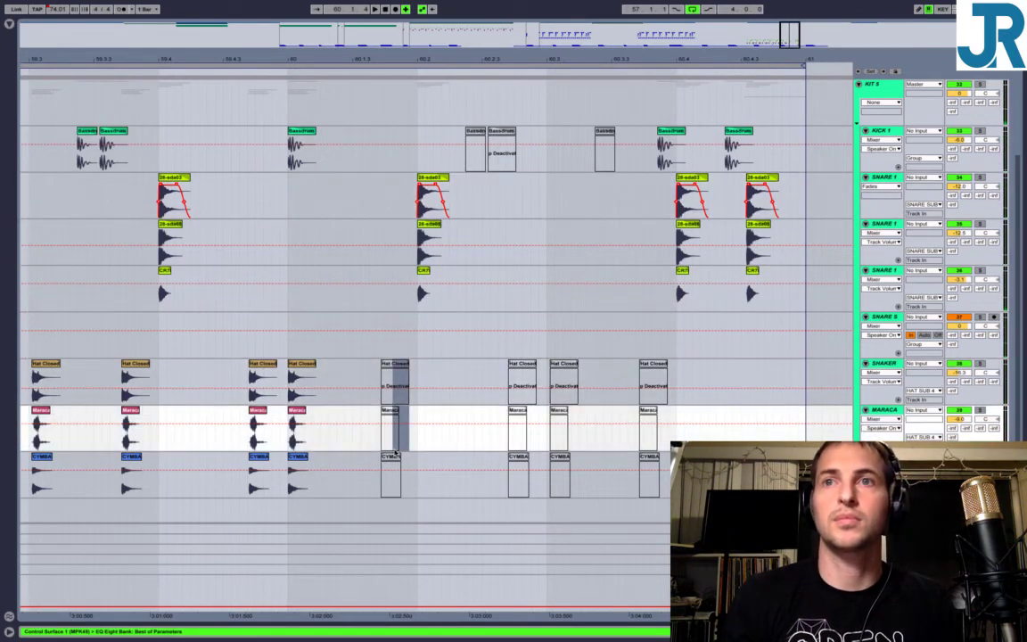
shift+click(385, 456)
key(0)
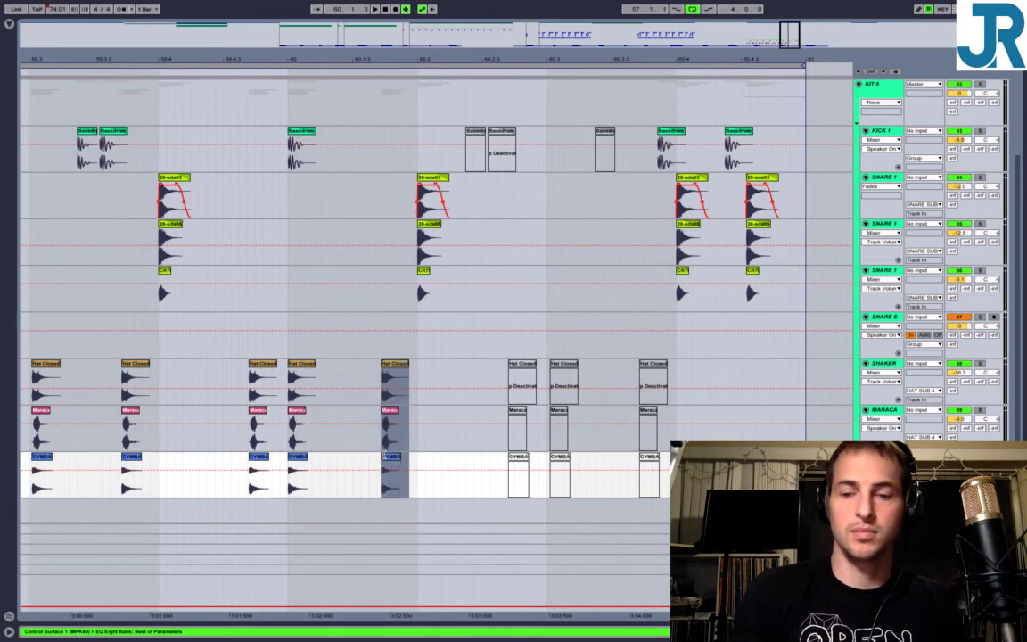
click(287, 368)
key(space)
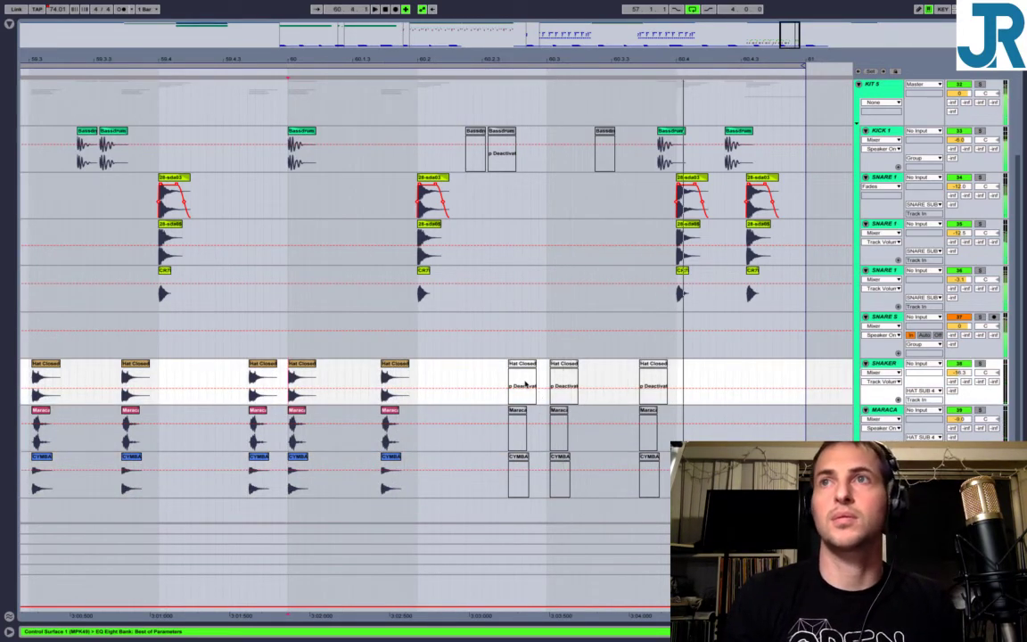
Move the deactivated kick clip from the second beat of bar 60 onto 60.3, reactivate it and check its timing.
drag(506, 144, 564, 133)
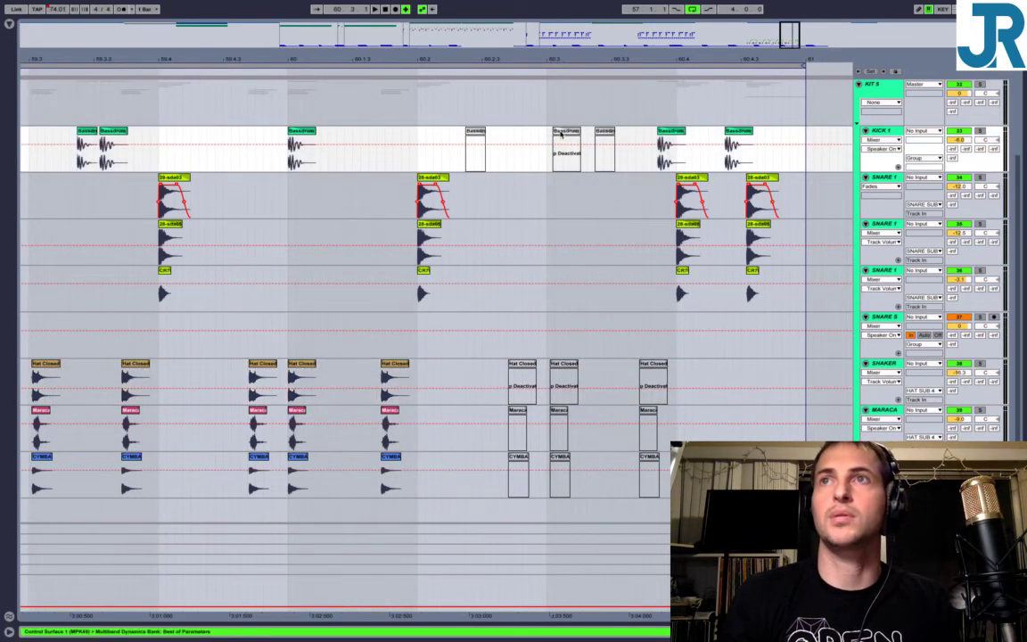
click(560, 133)
key(space)
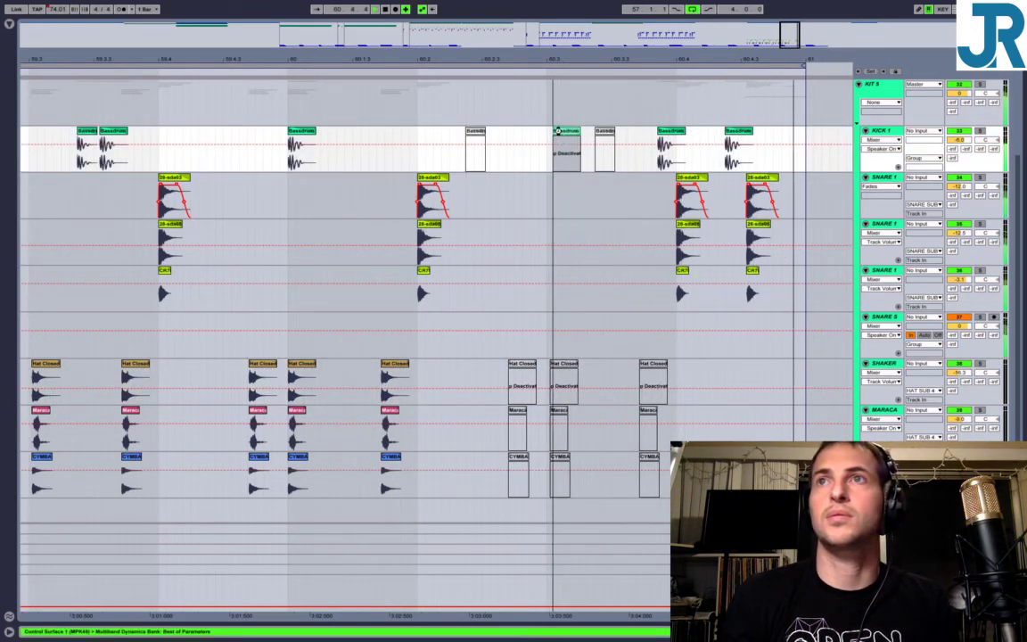
click(560, 132)
click(567, 138)
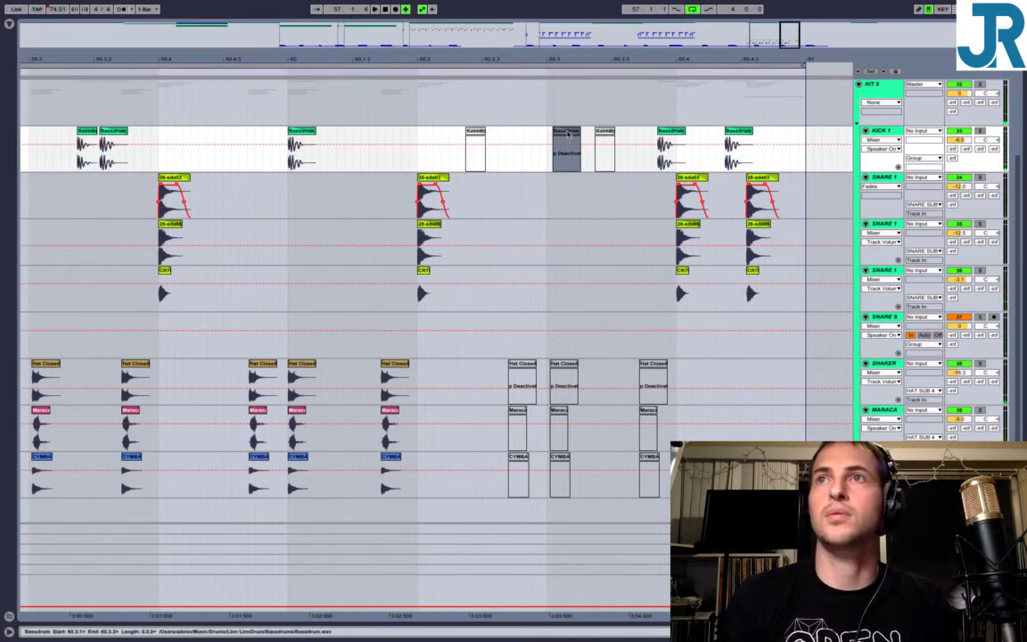
click(567, 133)
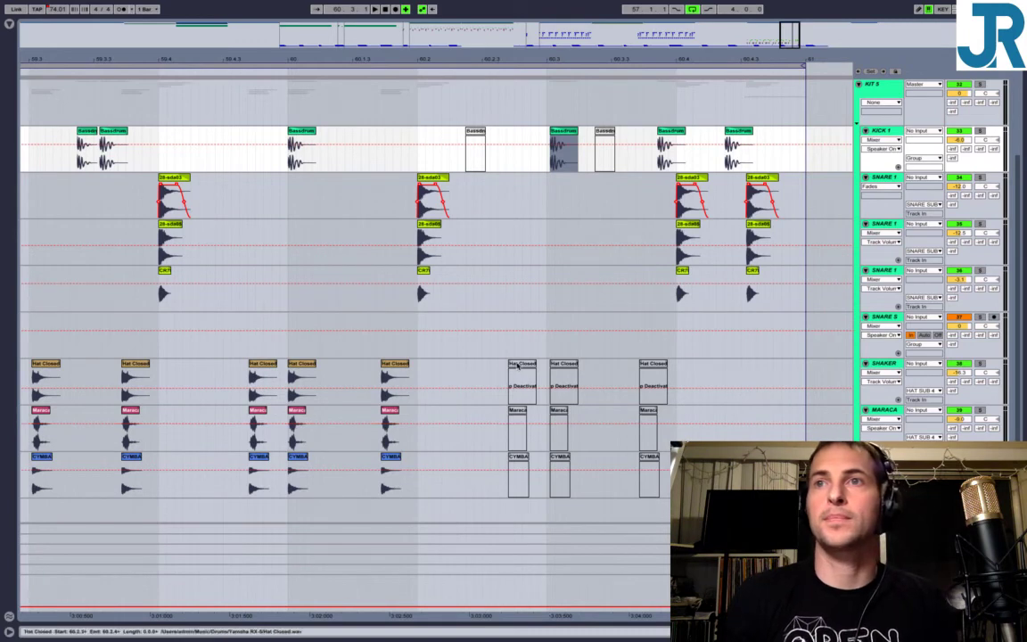
Reactivate the hat, maraca and cymbal clips just before 60.3 and just before 60.4, and play from bar 60.
click(521, 392)
shift+click(523, 455)
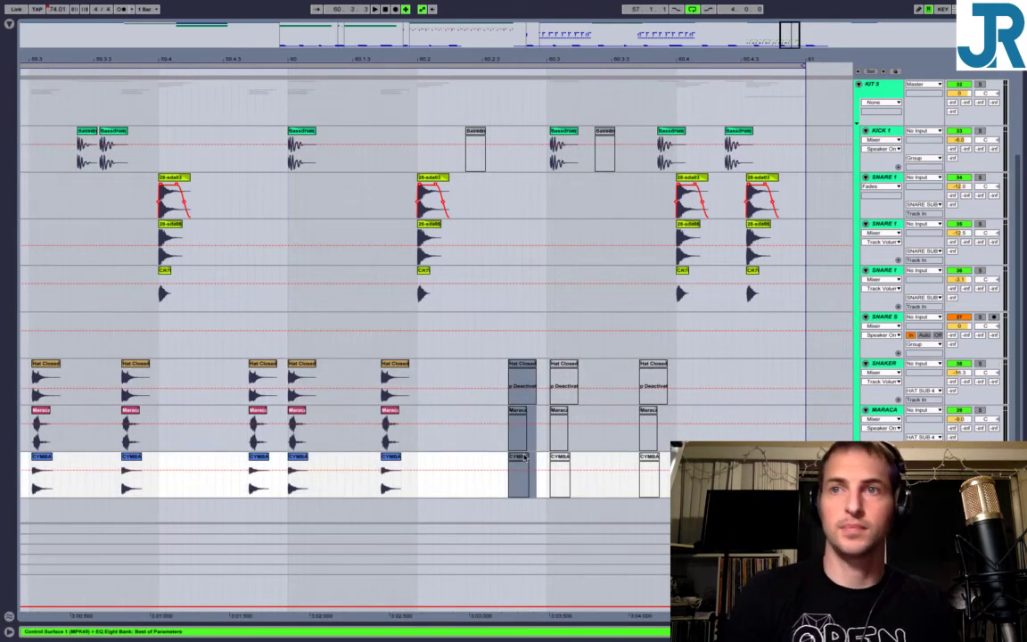
key(0)
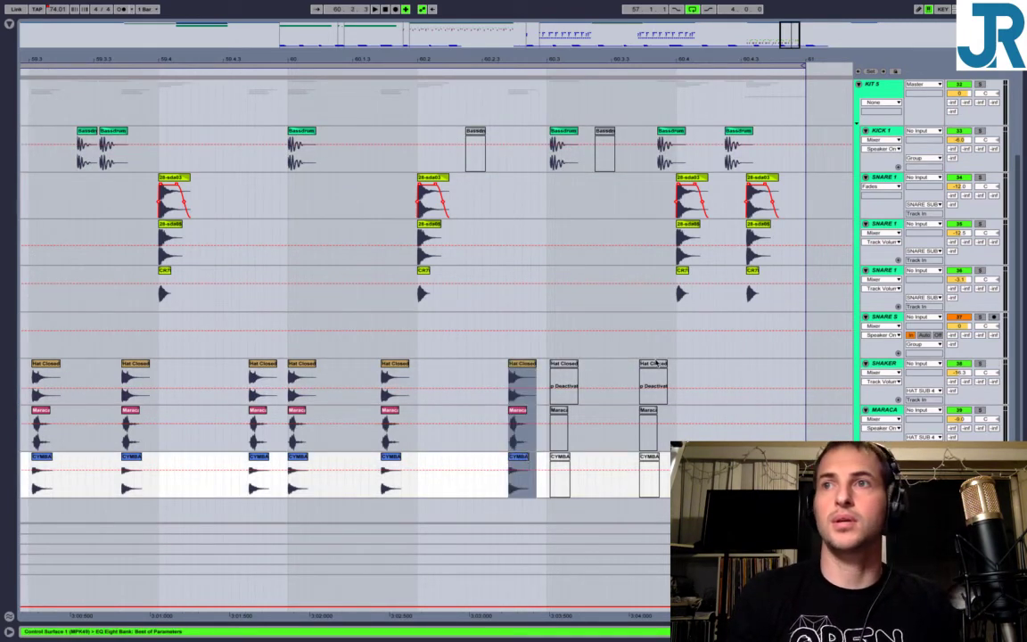
click(655, 366)
shift+click(653, 457)
key(0)
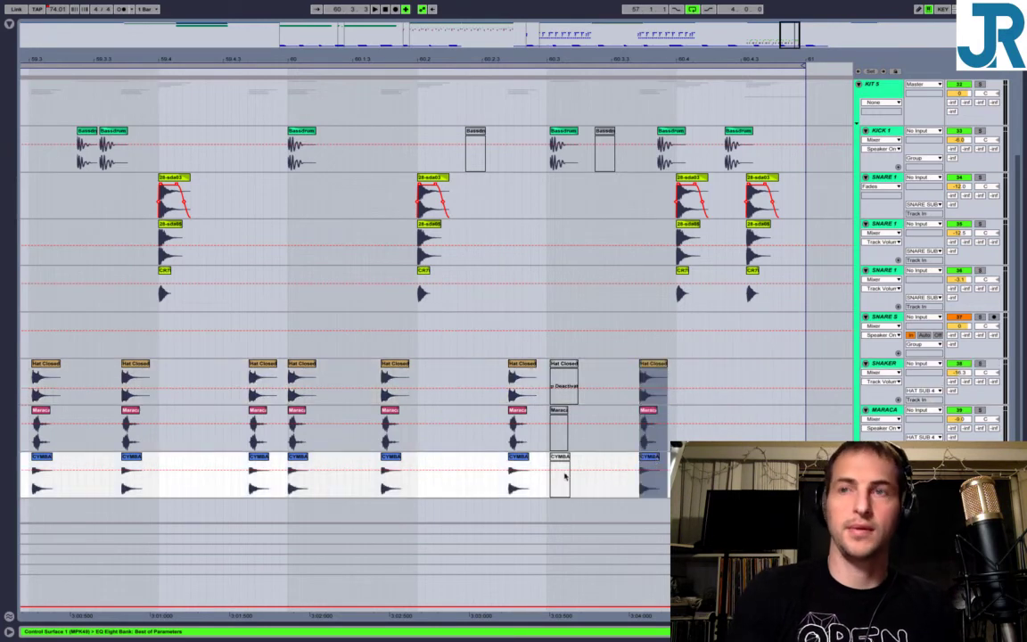
click(285, 382)
key(space)
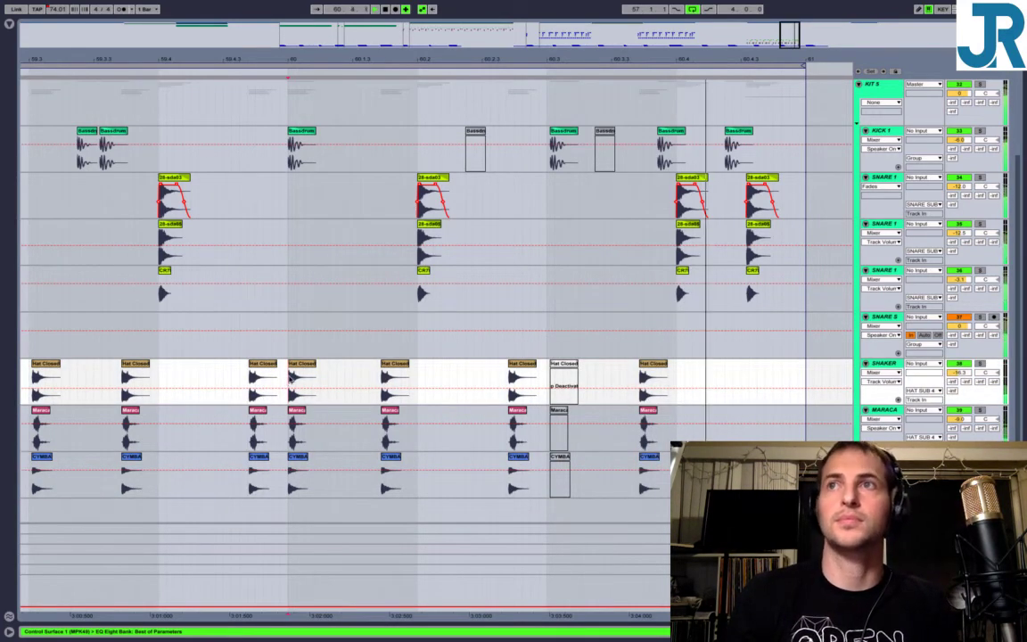
click(301, 385)
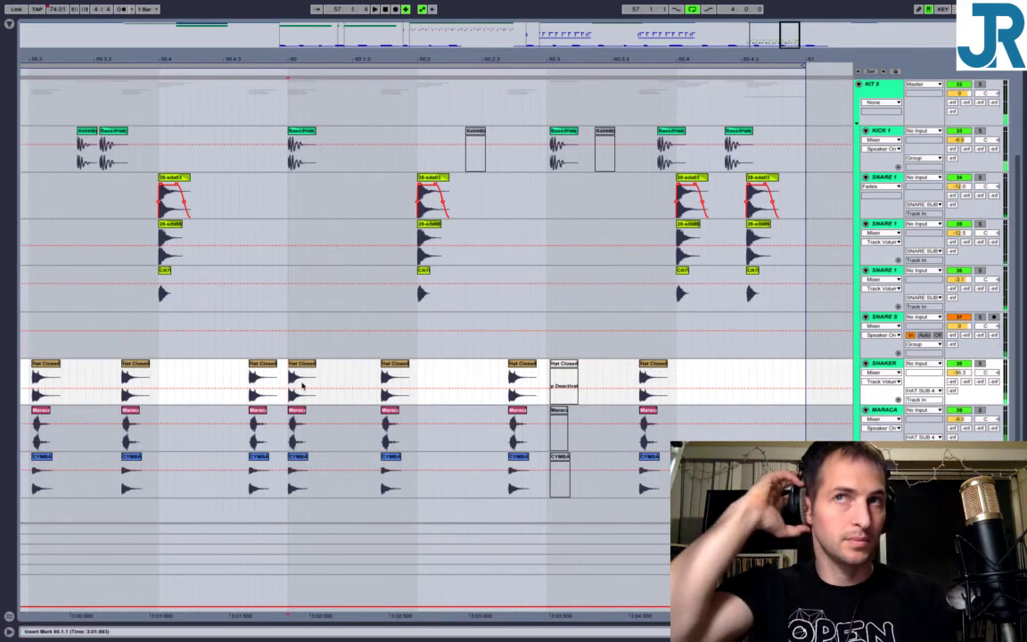
key(space)
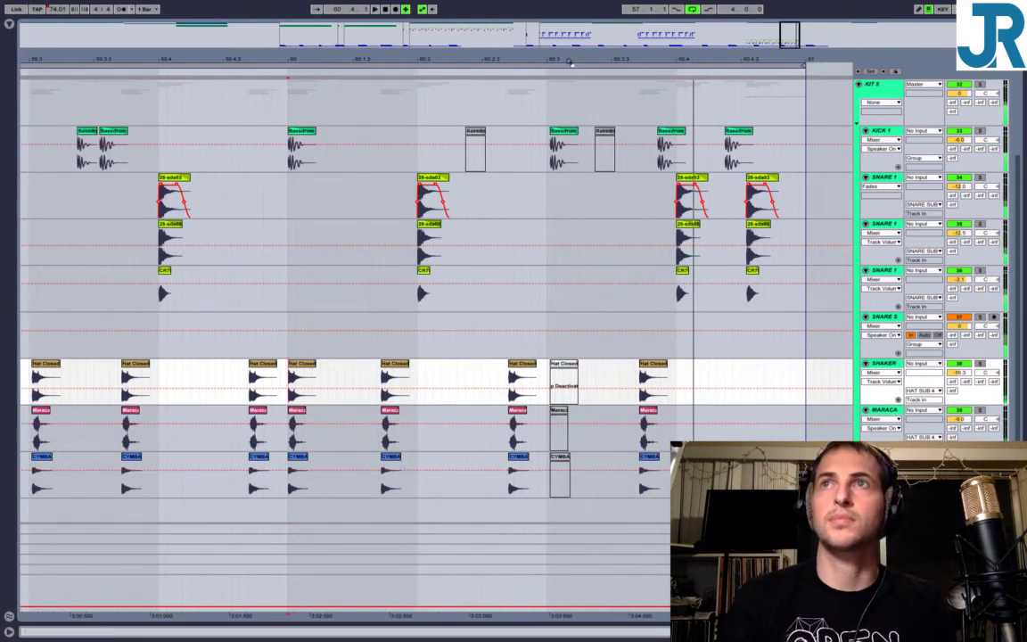
Reactivate the hat, maraca and cymbal clips at 60.3 and fine-tune their placement against the kick.
drag(569, 63, 571, 134)
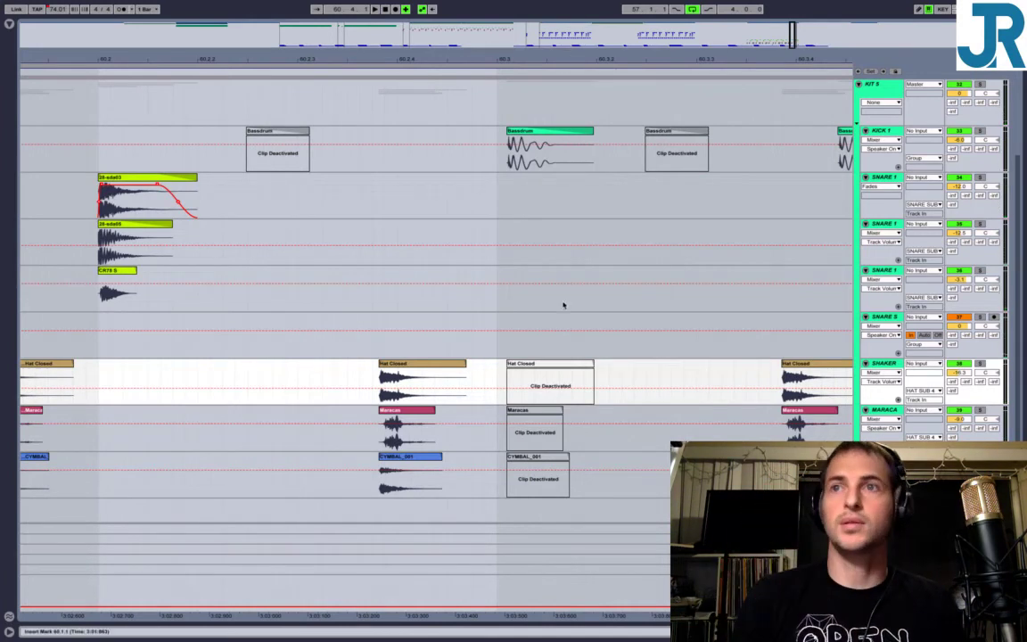
drag(548, 368, 541, 448)
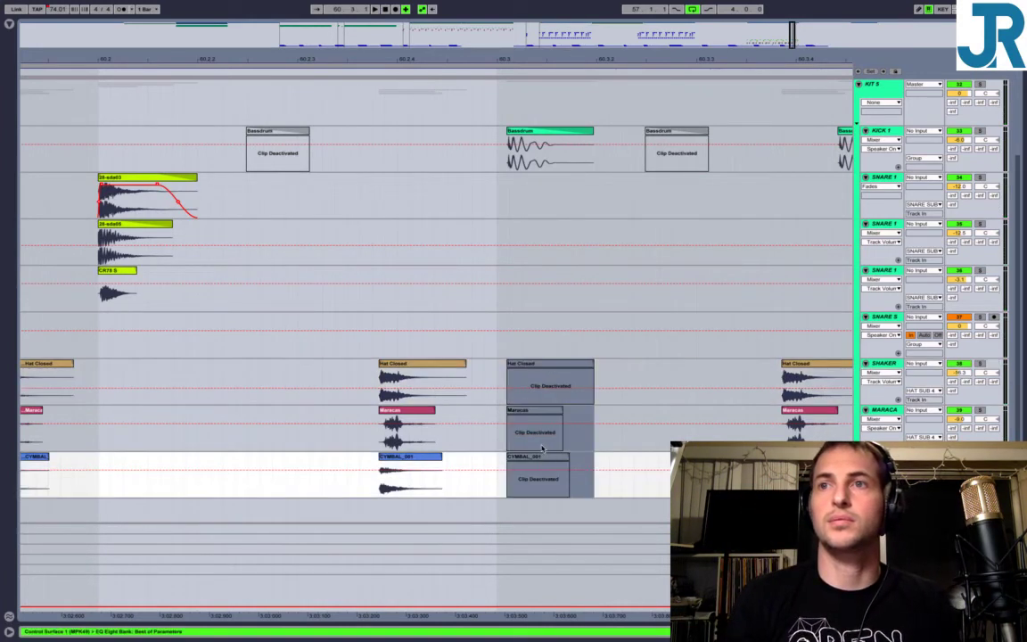
key(0)
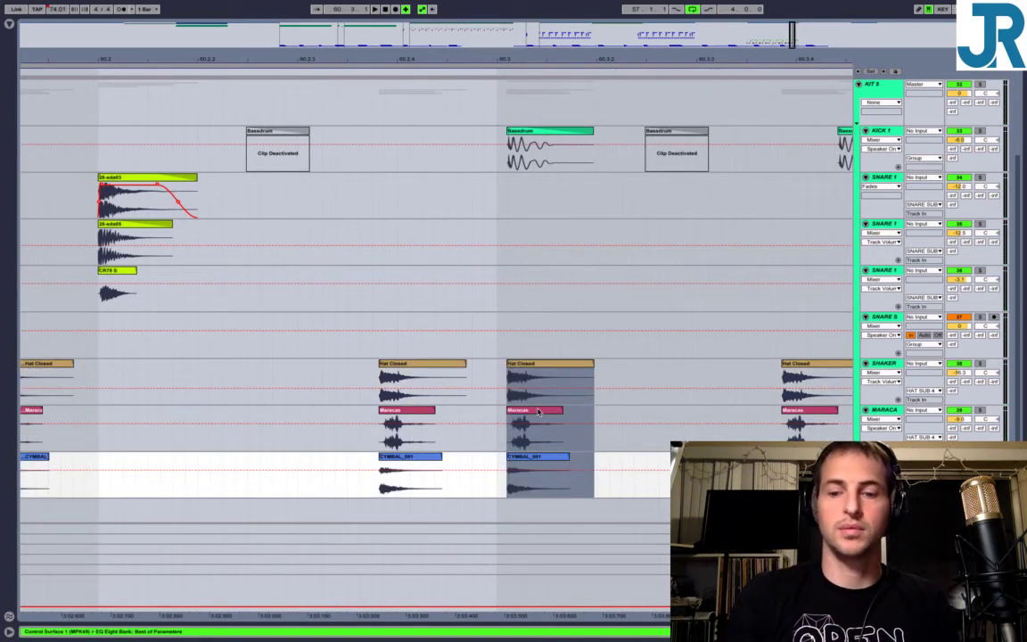
click(529, 364)
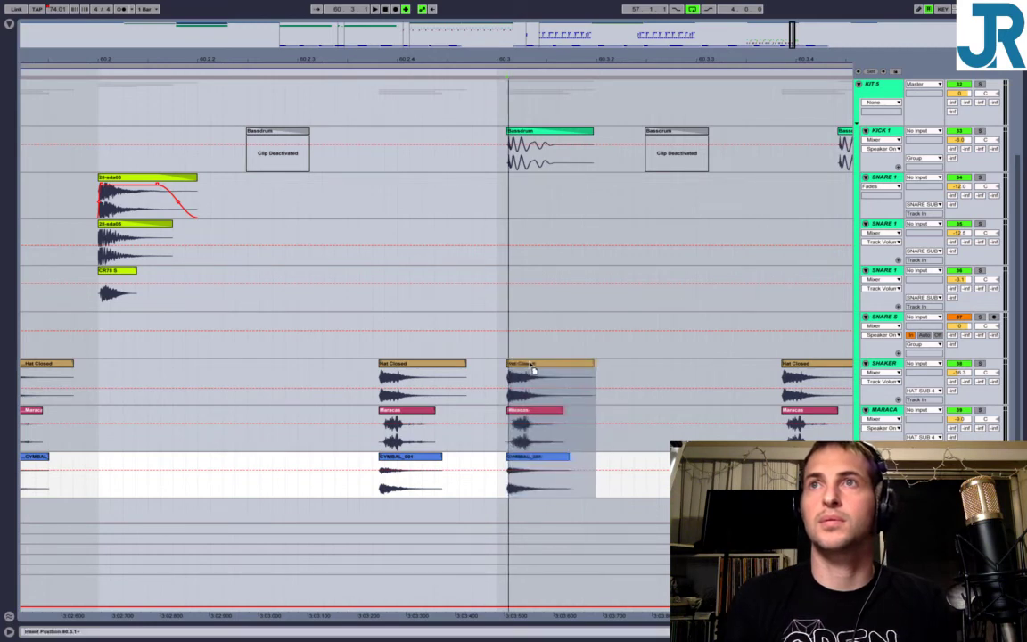
click(528, 367)
Play the full four-bar KIT 5 groove from bar 57 to hear the finished fill in context.
drag(348, 62, 491, 118)
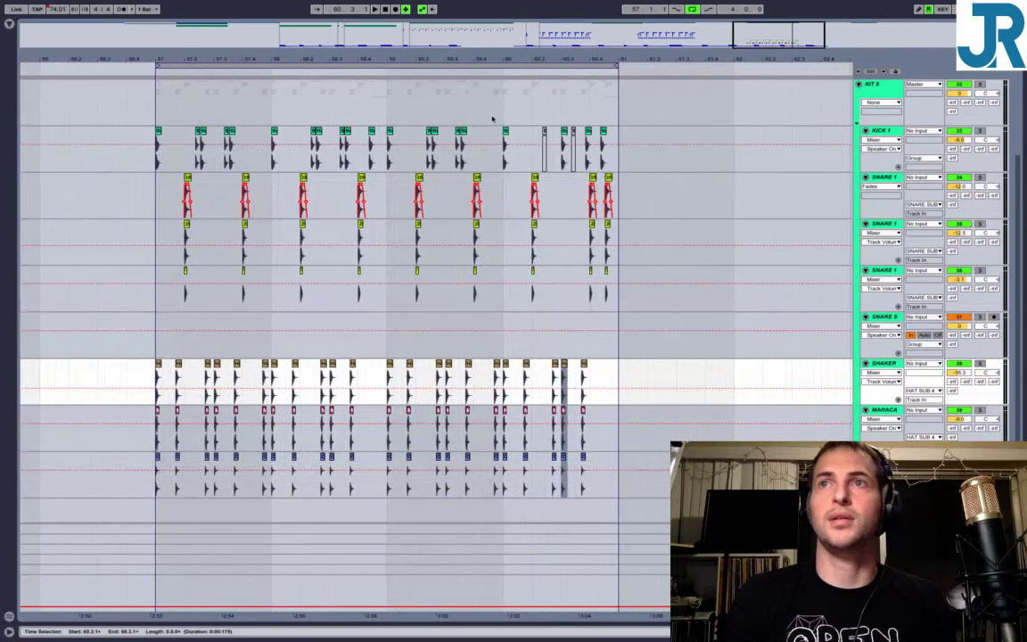
click(157, 194)
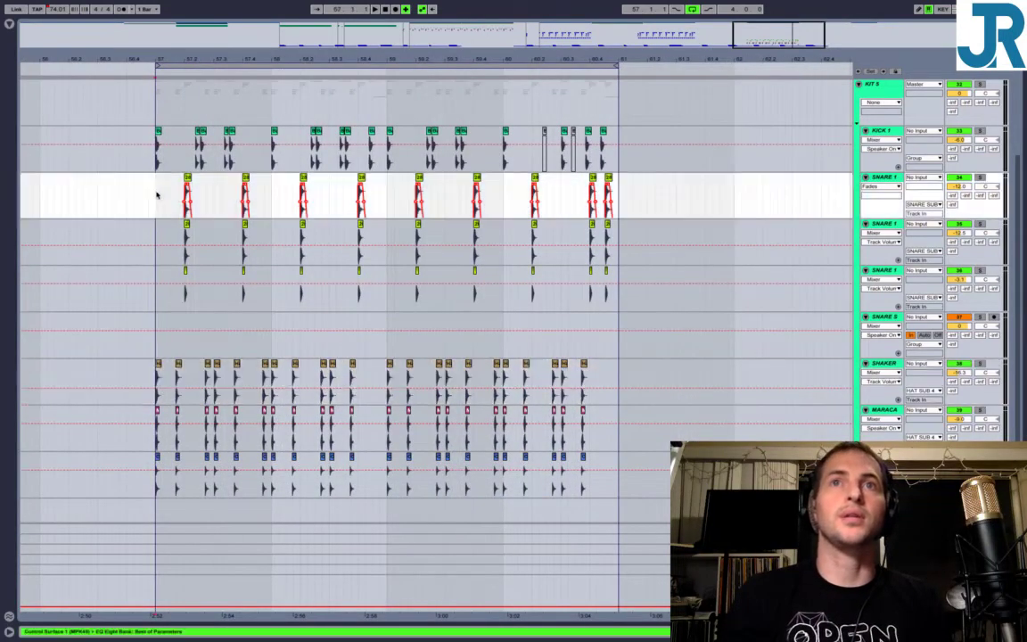
key(space)
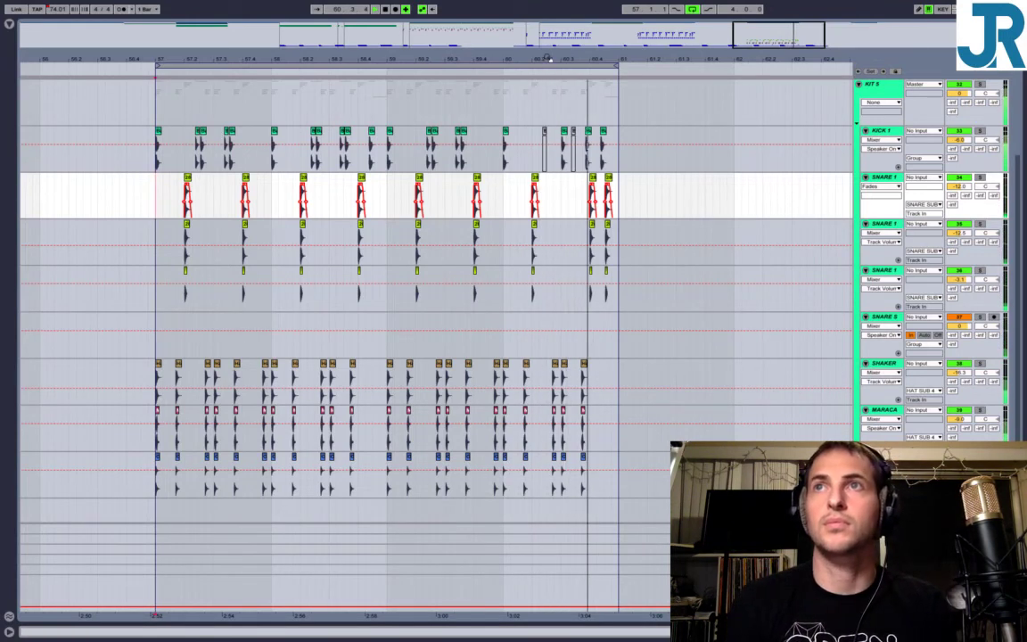
key(space)
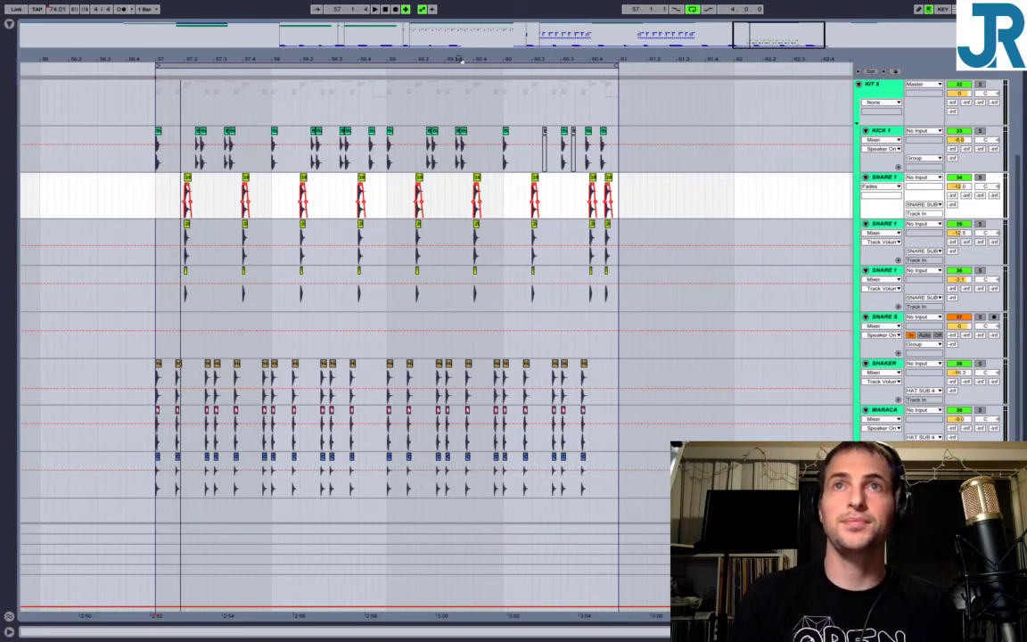
Select the loop range from bar 57 to 61, collapse the KIT 5 group and show its device chain.
click(407, 64)
scroll(435, 253, up, 5)
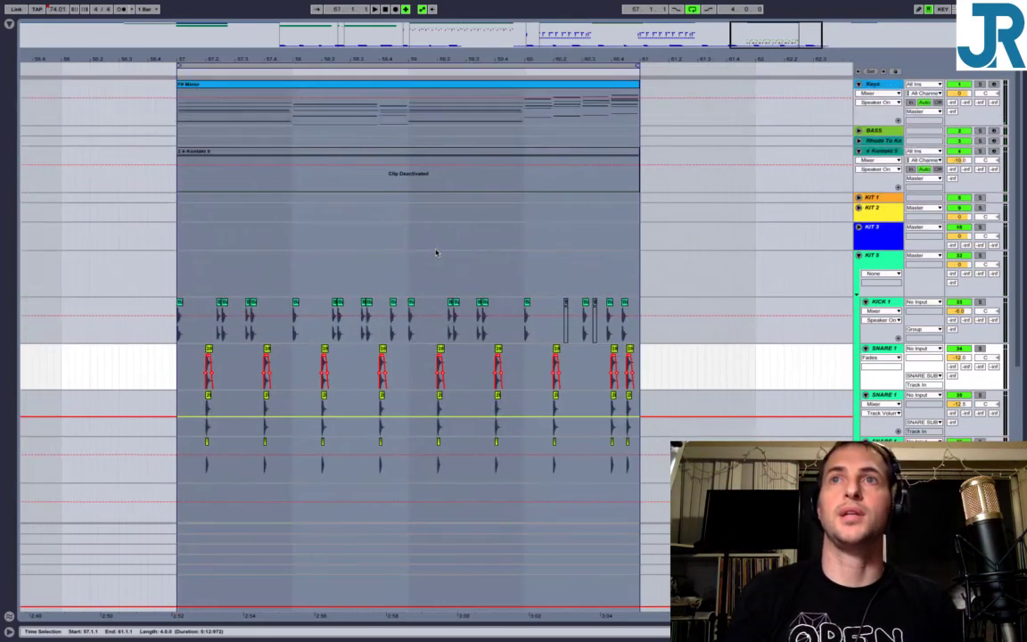
click(859, 257)
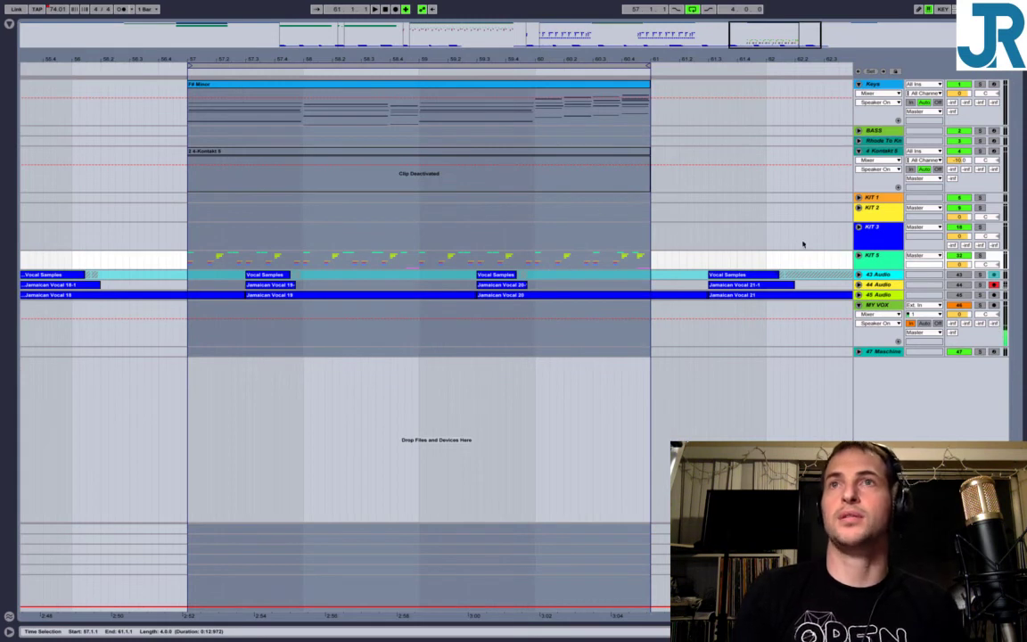
click(869, 257)
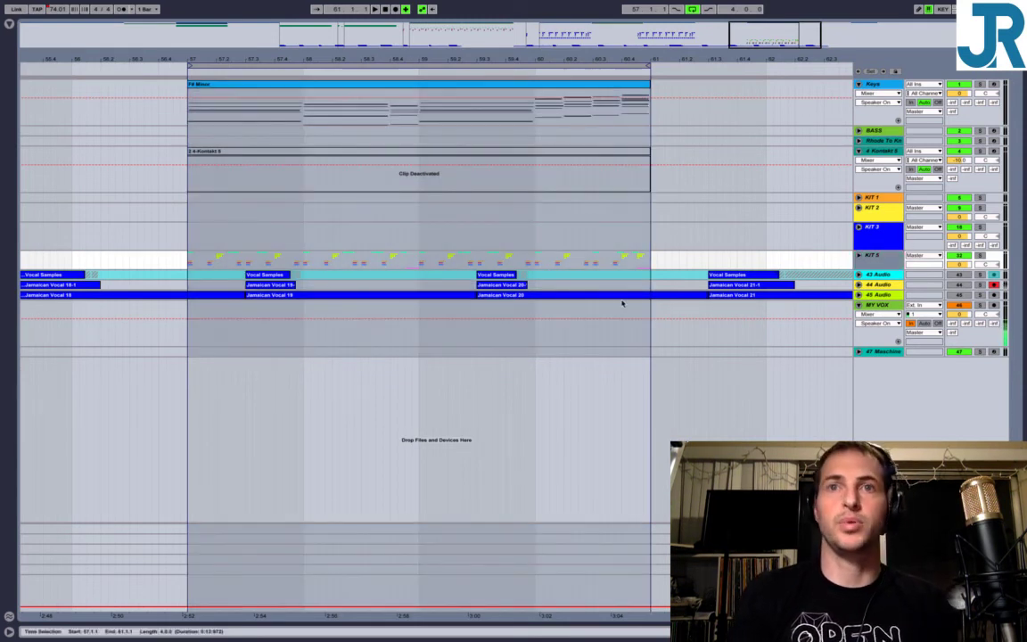
double_click(885, 260)
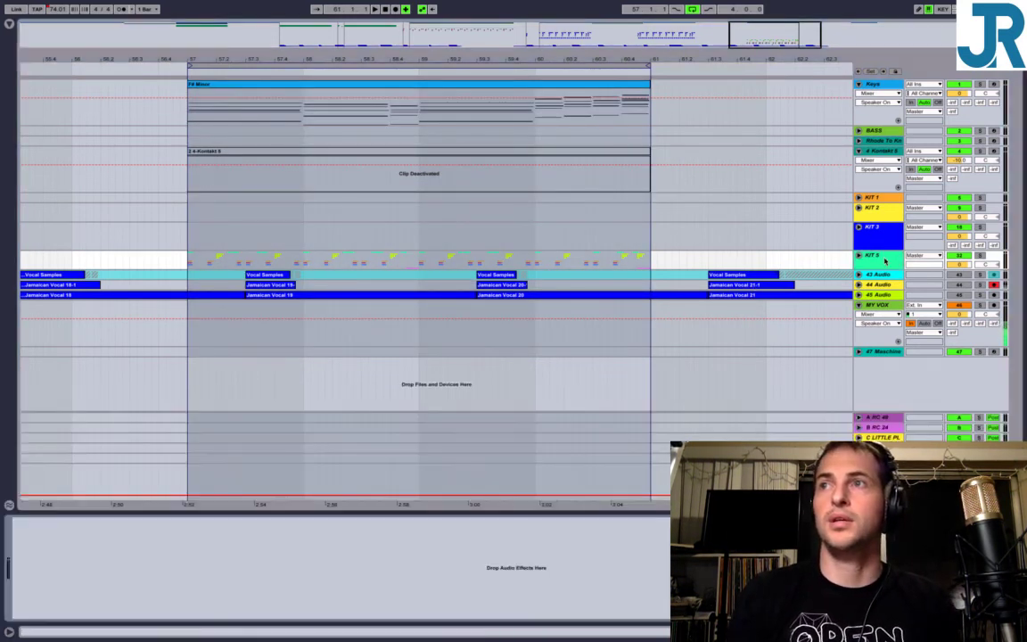
Find the Kush UBK-1 VST among the plug-ins and add it to the KIT 5 group.
click(8, 25)
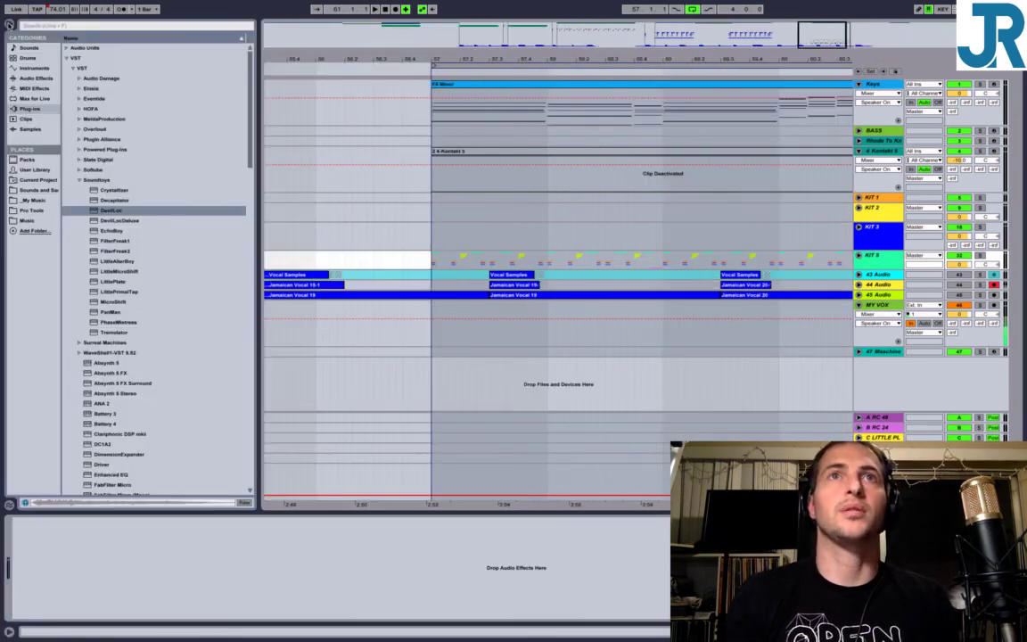
click(78, 176)
scroll(99, 232, down, 15)
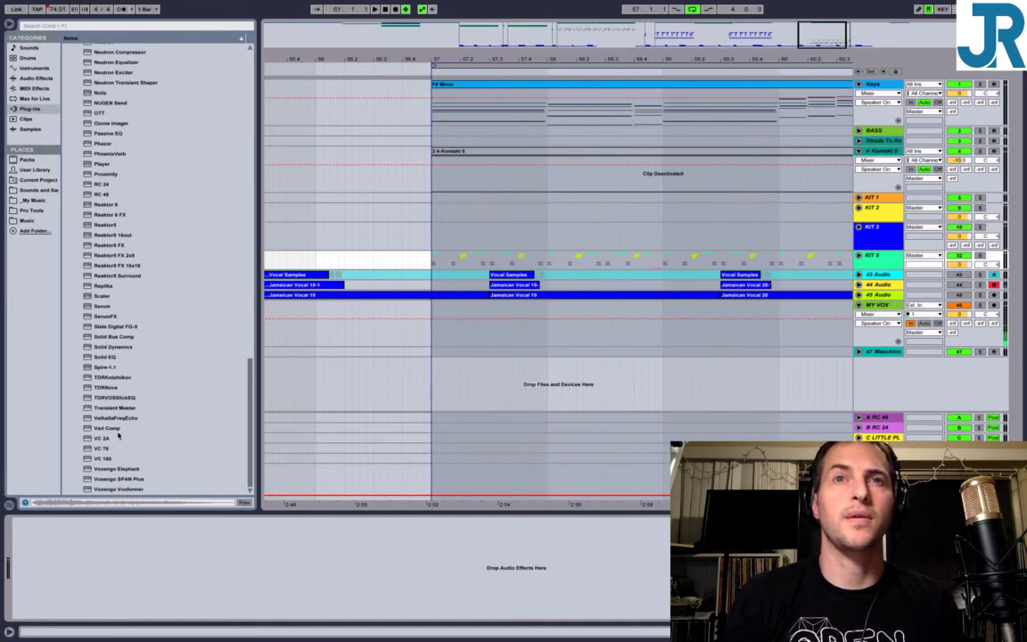
scroll(116, 435, up, 6)
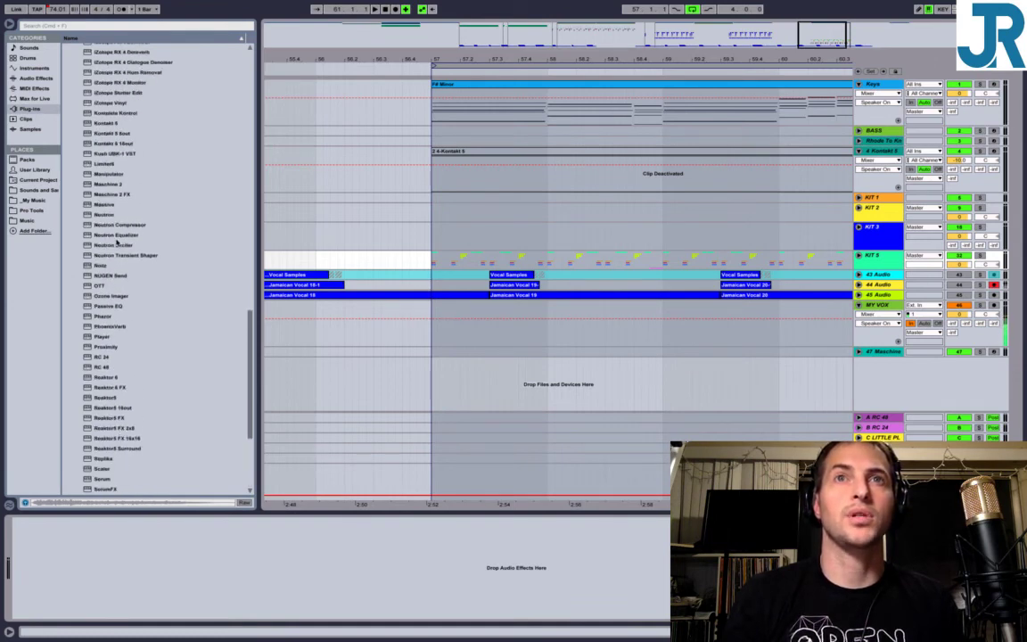
scroll(117, 242, up, 4)
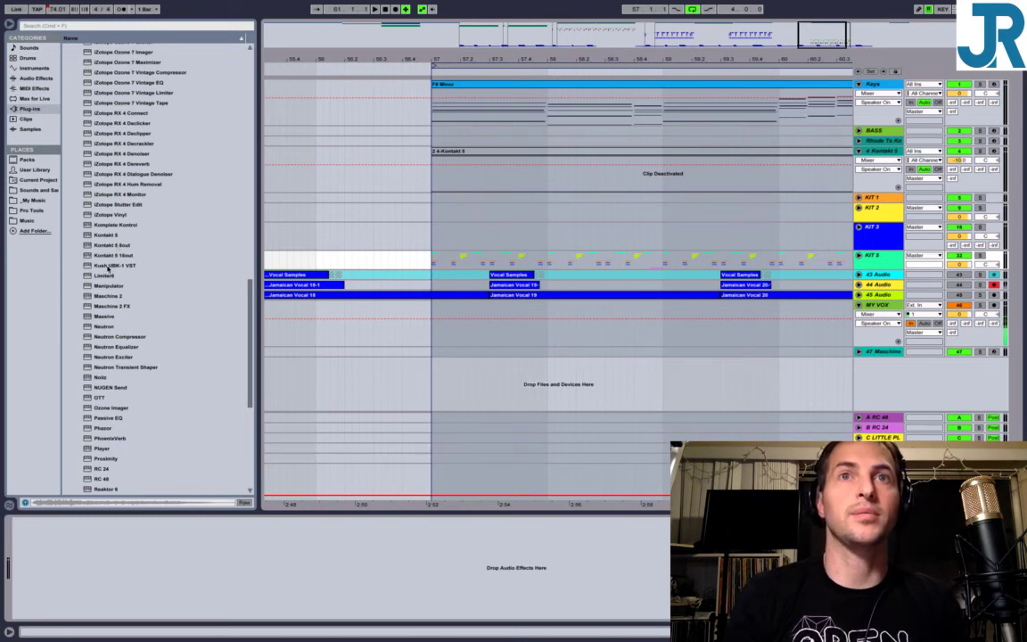
drag(108, 266, 174, 258)
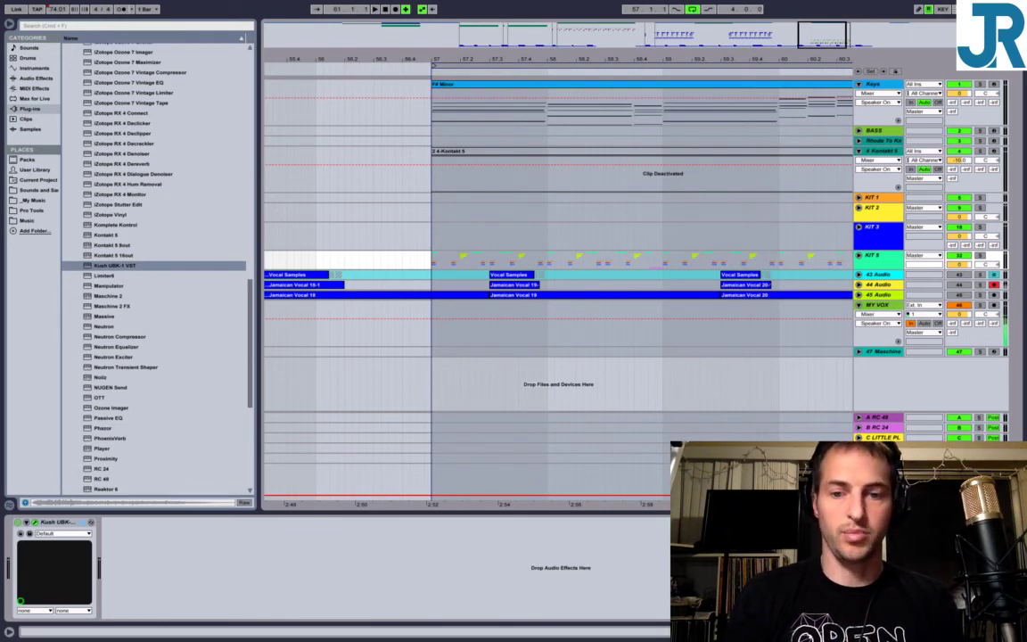
Audition the UBK-1 compression styles on KIT 5 during playback and set the style to Crush.
drag(0, 356, 245, 222)
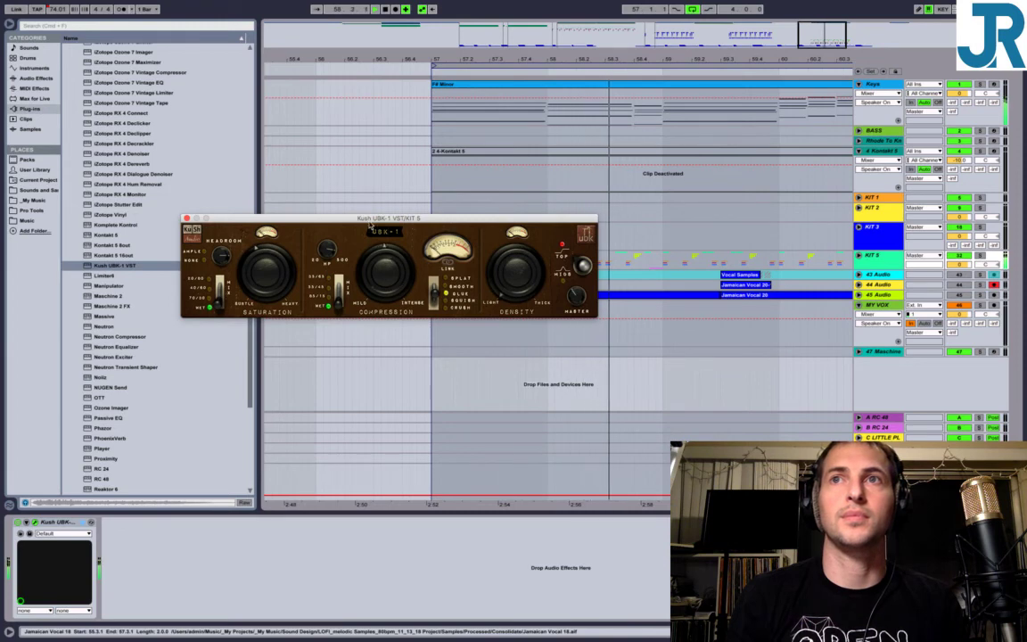
click(436, 292)
click(435, 302)
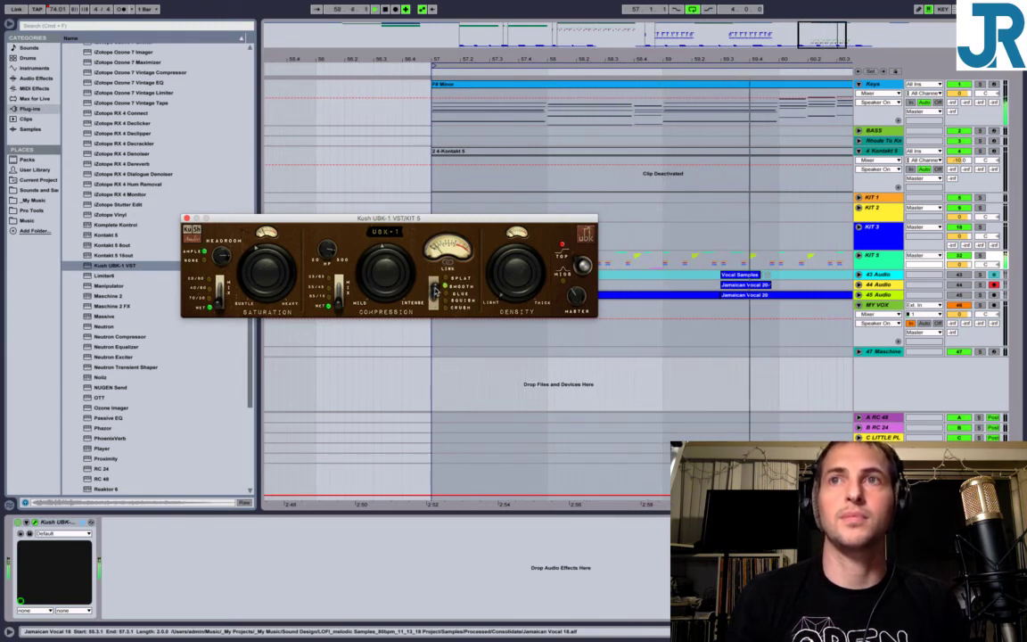
click(435, 272)
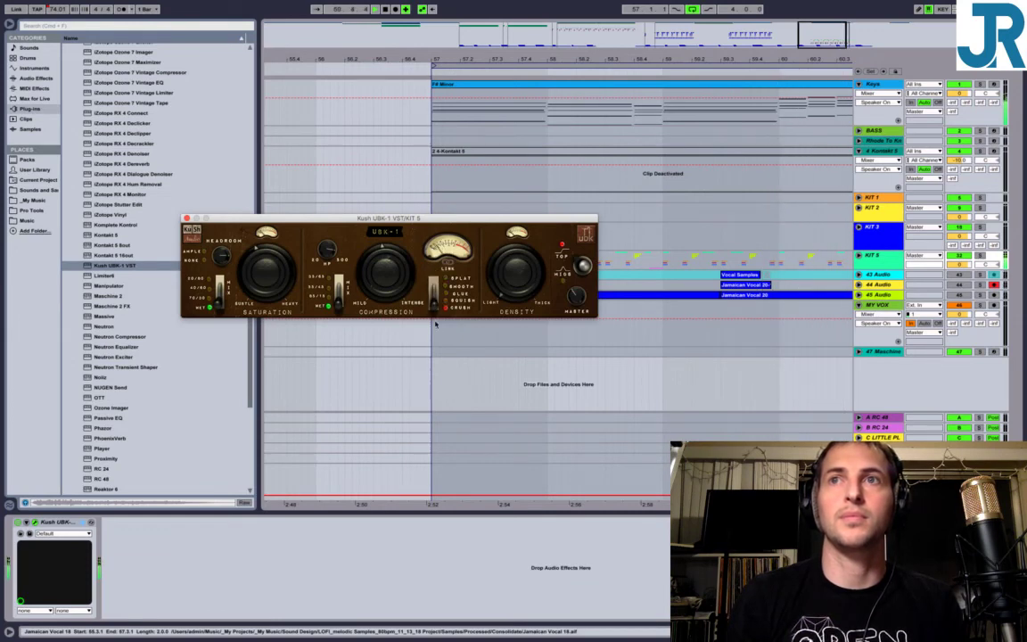
click(436, 324)
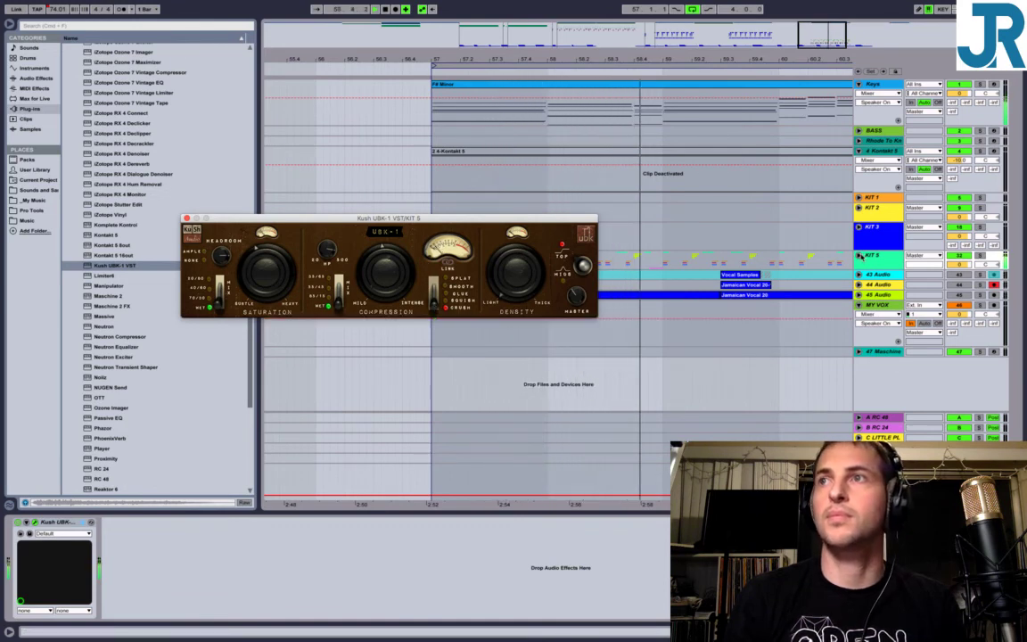
Expand KIT 5 and set the HAT SUB volume to -21.7 dB and the OPEN HAT volume to about -22.8 dB.
click(859, 256)
scroll(954, 260, down, 5)
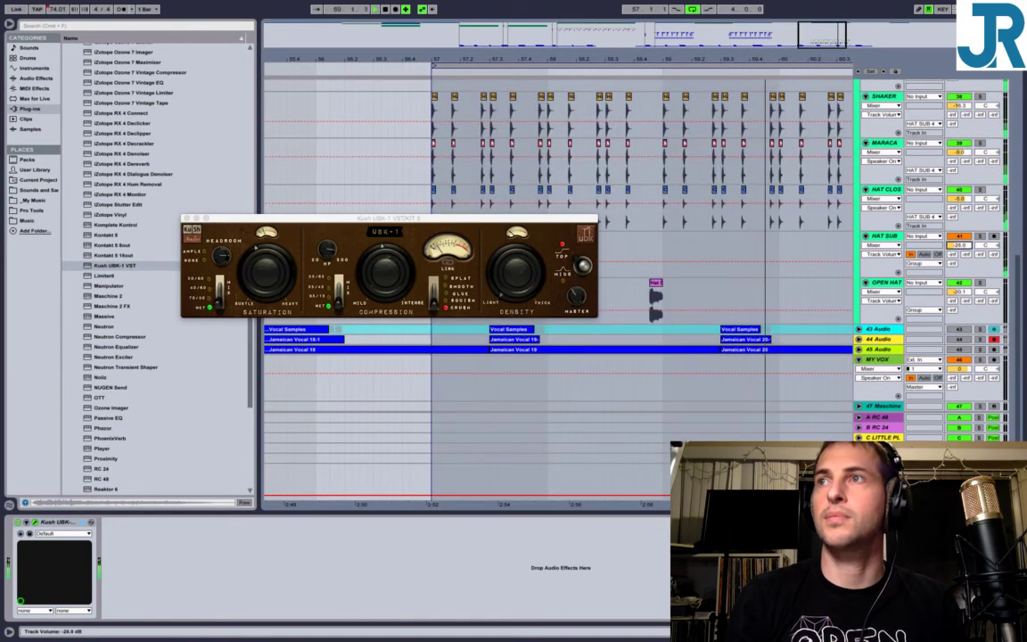
drag(959, 245, 959, 254)
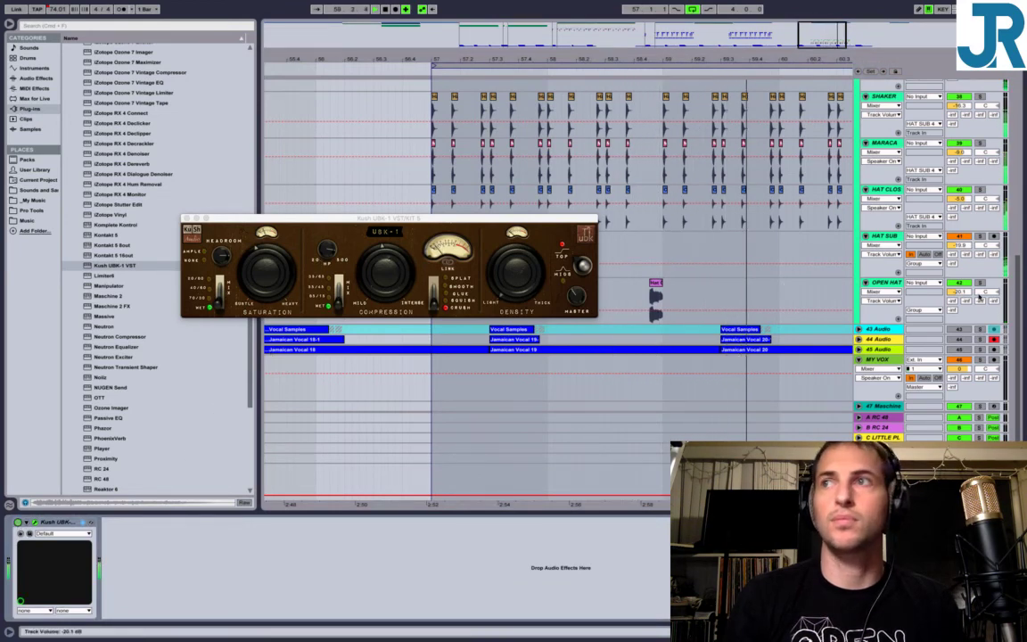
drag(962, 291, 963, 306)
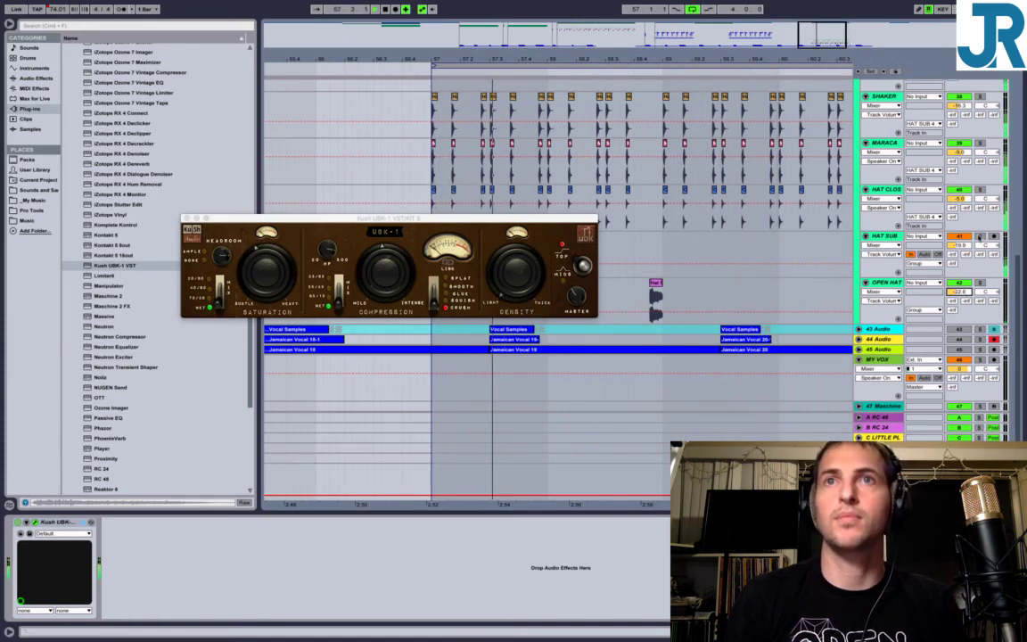
drag(960, 245, 960, 255)
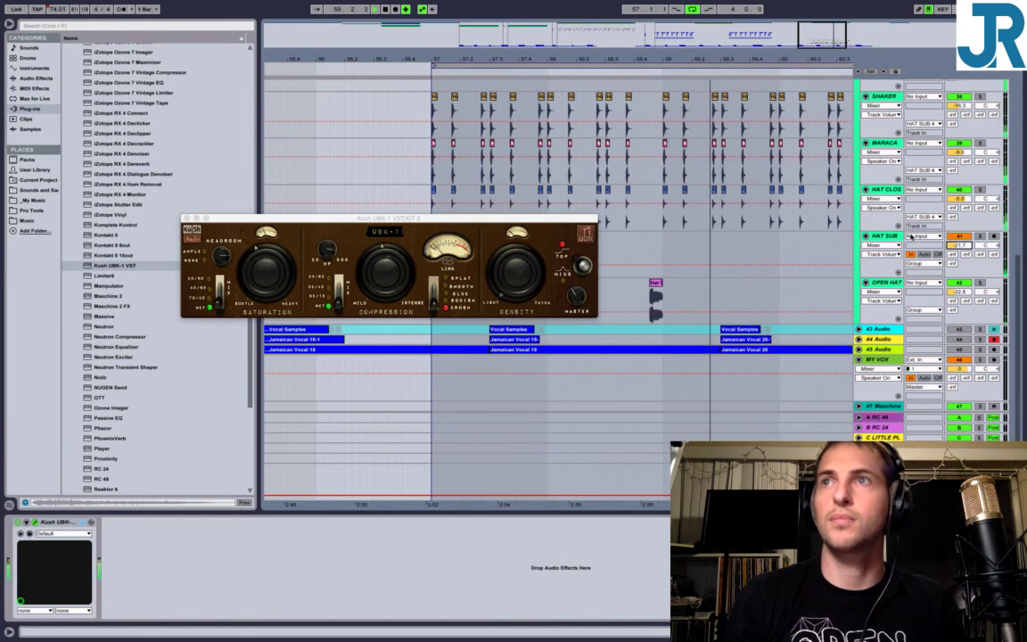
Close the Kush UBK-1 plug-in window and collapse the KIT 5 group in the arrangement.
click(237, 218)
drag(236, 218, 271, 203)
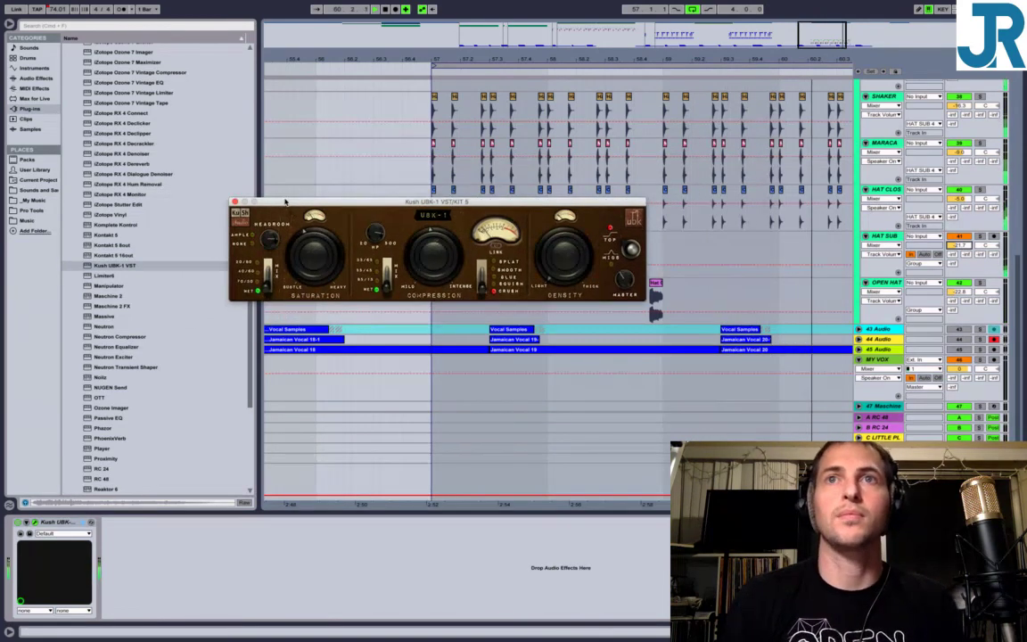
click(235, 201)
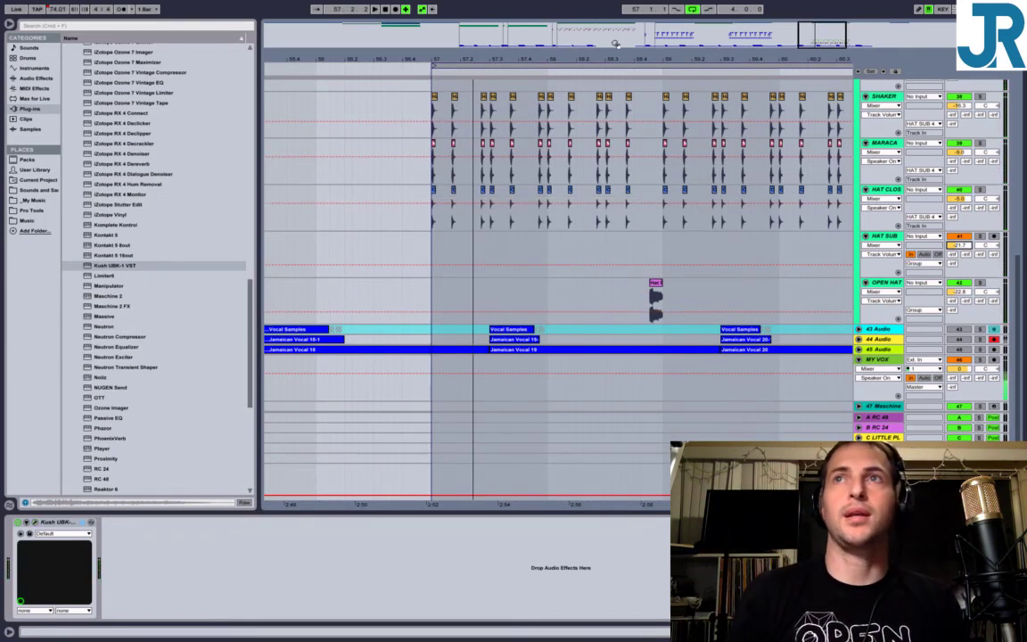
drag(810, 36, 827, 24)
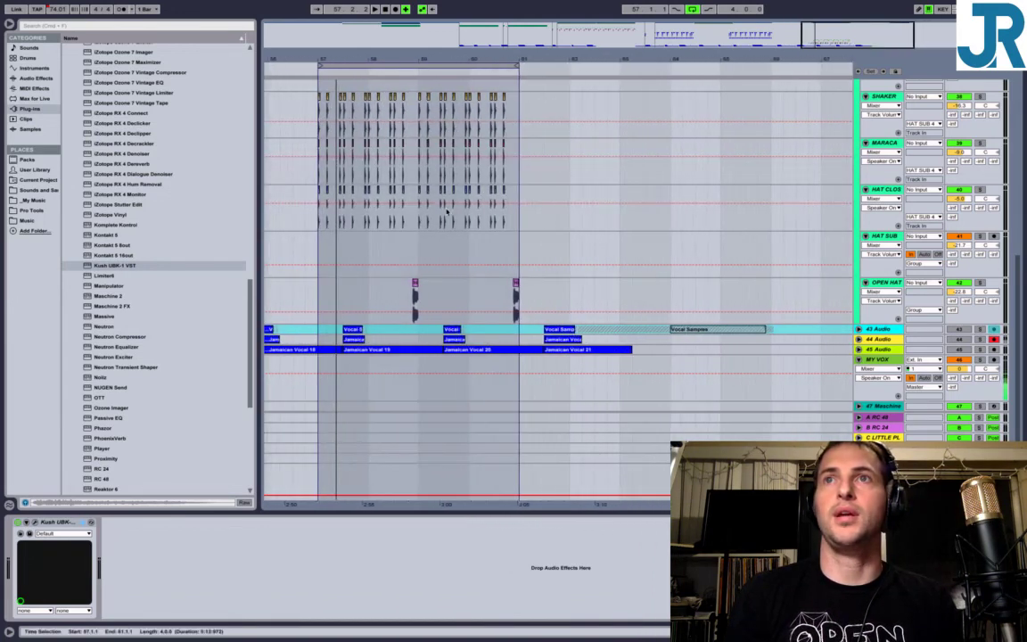
scroll(447, 212, up, 10)
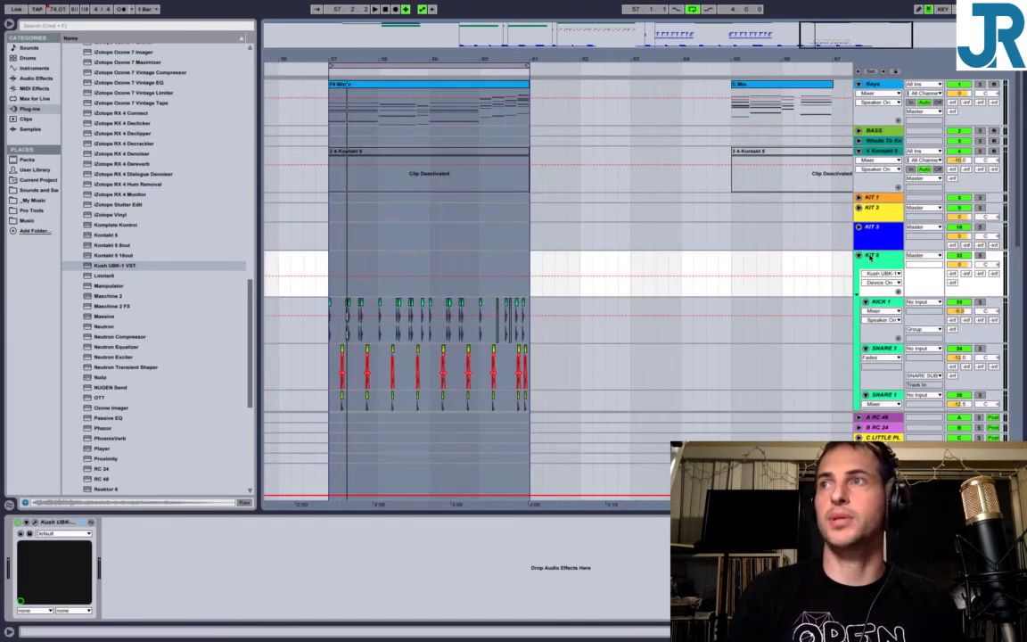
click(858, 256)
scroll(381, 243, left, 1)
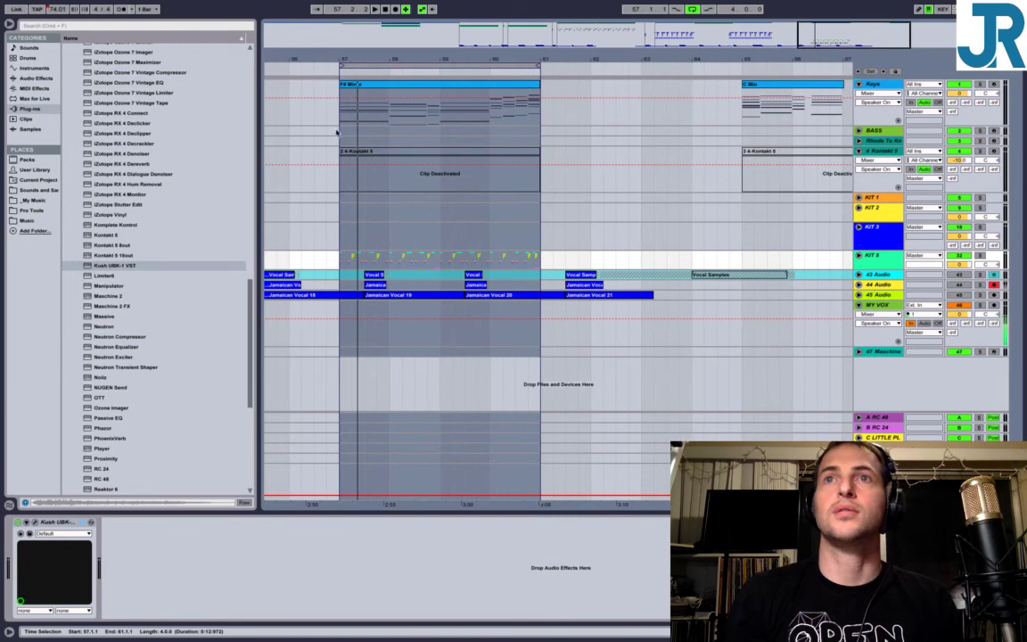
Collapse the VST folder and its subfolder in the plug-ins browser.
drag(344, 58, 473, 57)
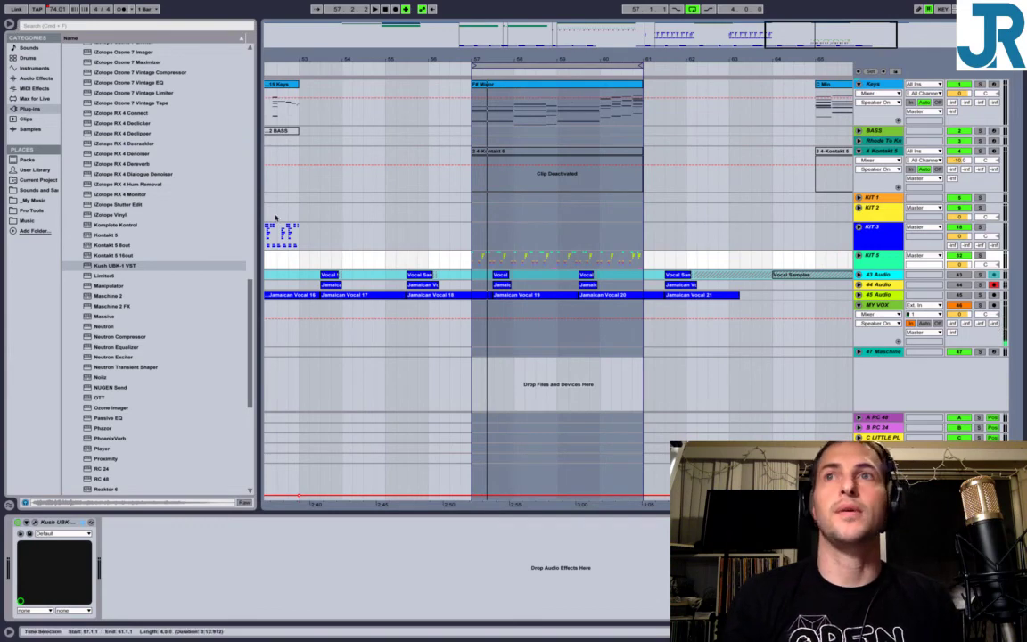
scroll(180, 279, up, 15)
scroll(180, 279, up, 5)
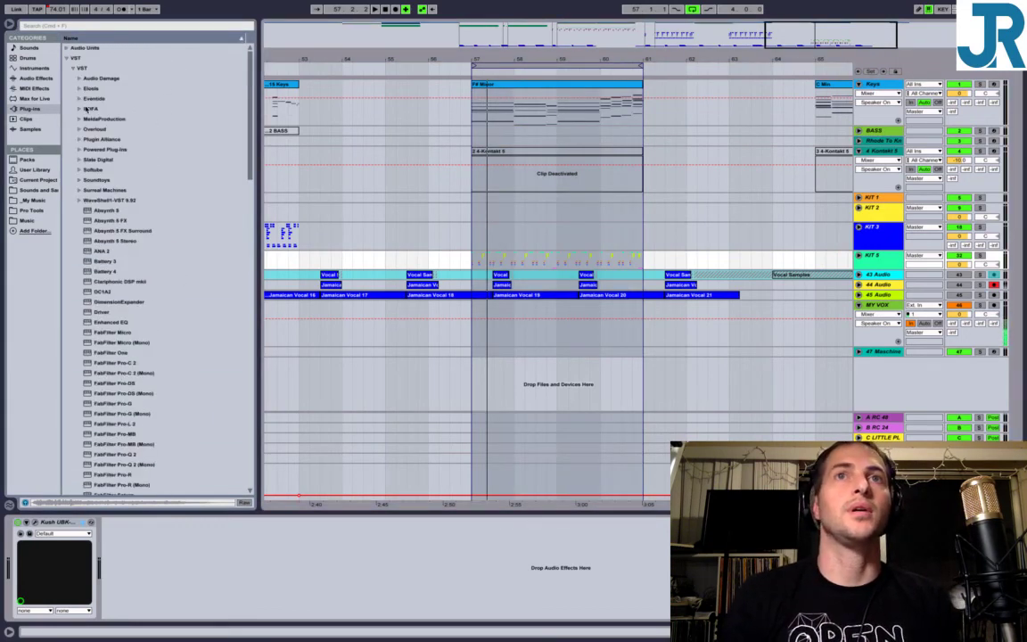
click(74, 67)
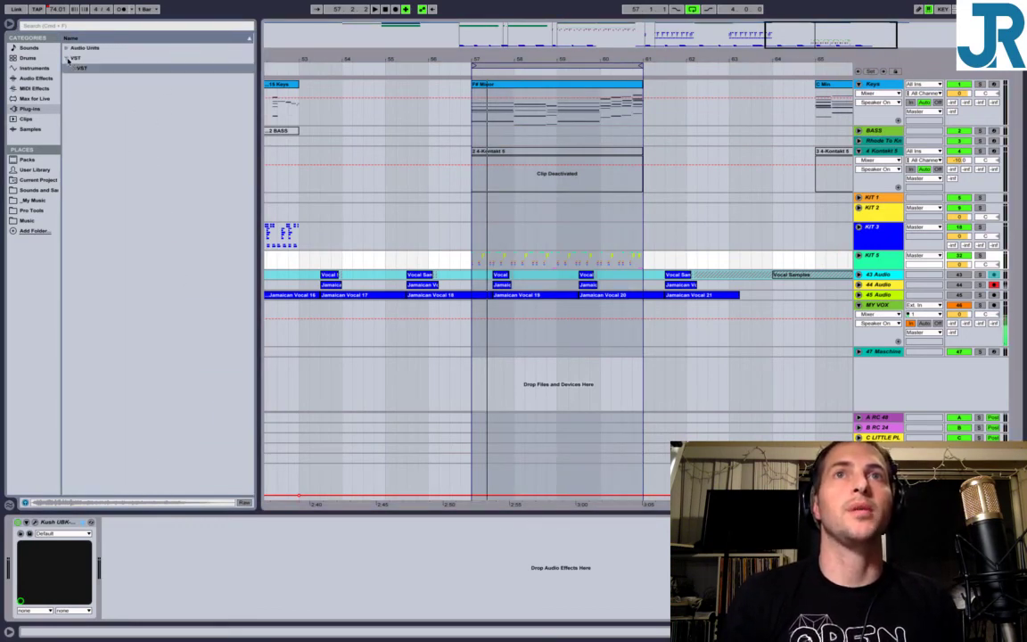
click(67, 58)
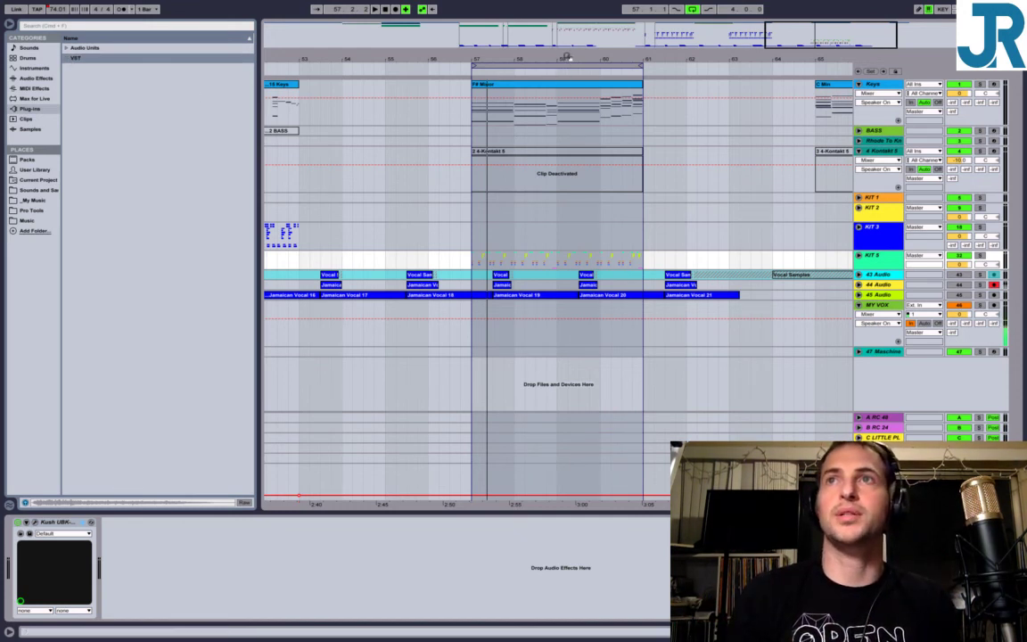
Audition the C Min clip on the Keys track from about bar 65.
drag(567, 57, 412, 67)
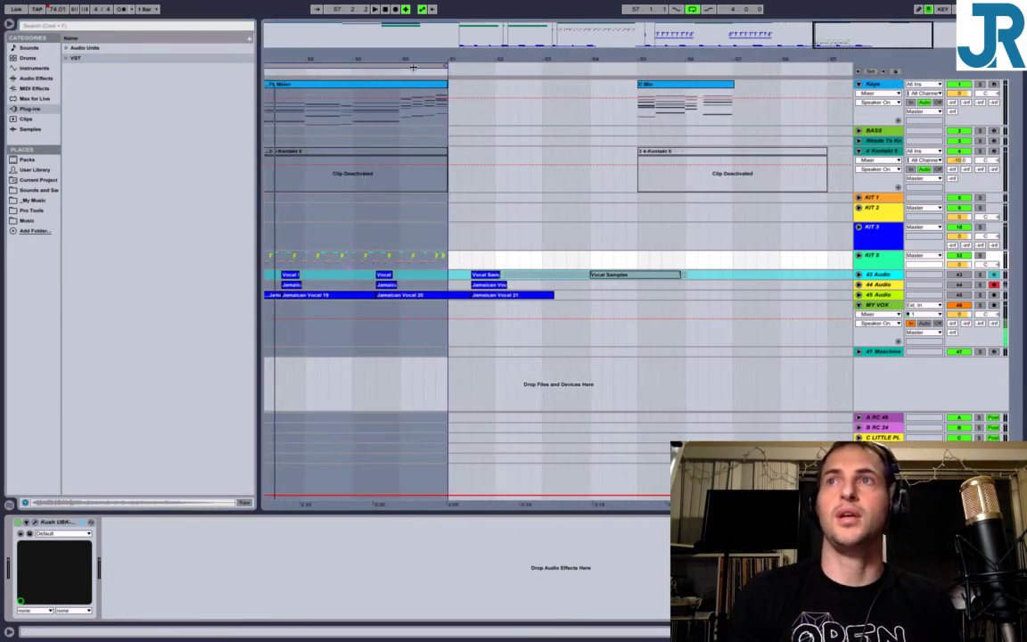
click(663, 85)
key(space)
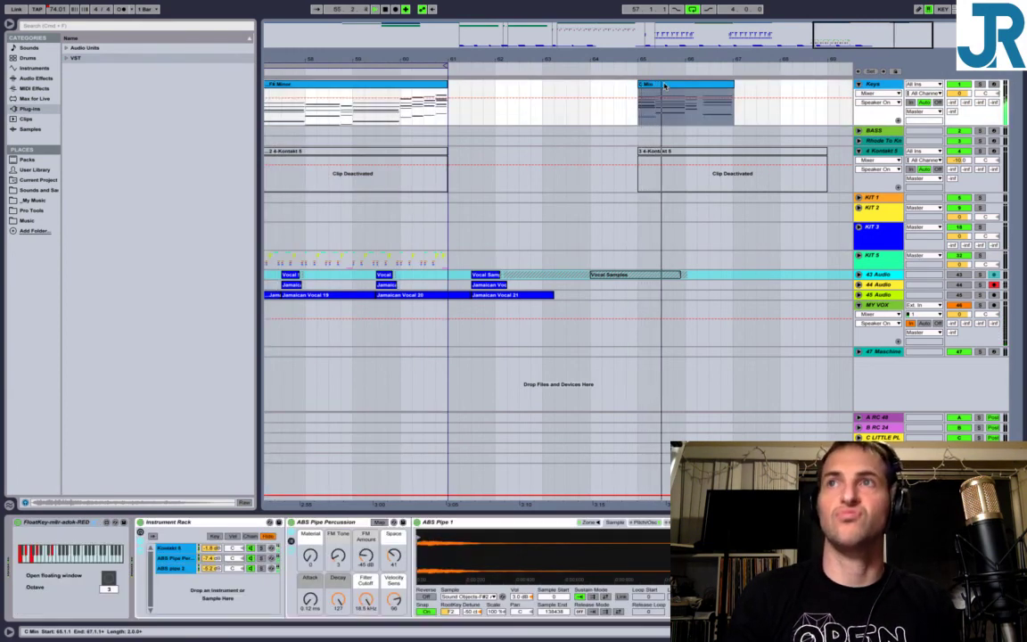
Audition the F minor LONG clip at bar 41 and the D Min + A min clip at bar 31 on the Keys track.
scroll(442, 117, left, 10)
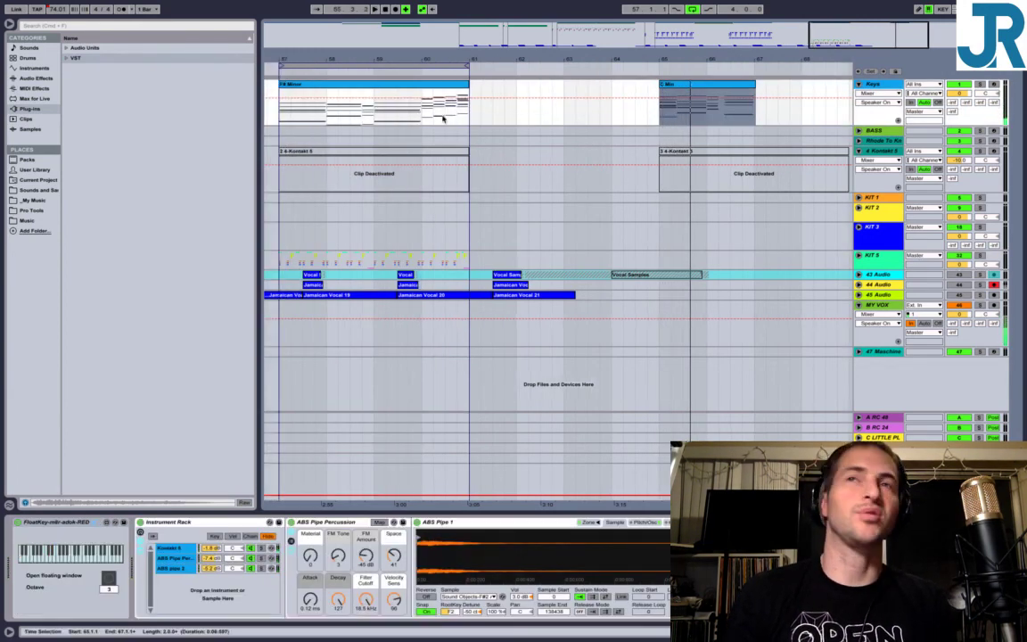
scroll(443, 117, left, 8)
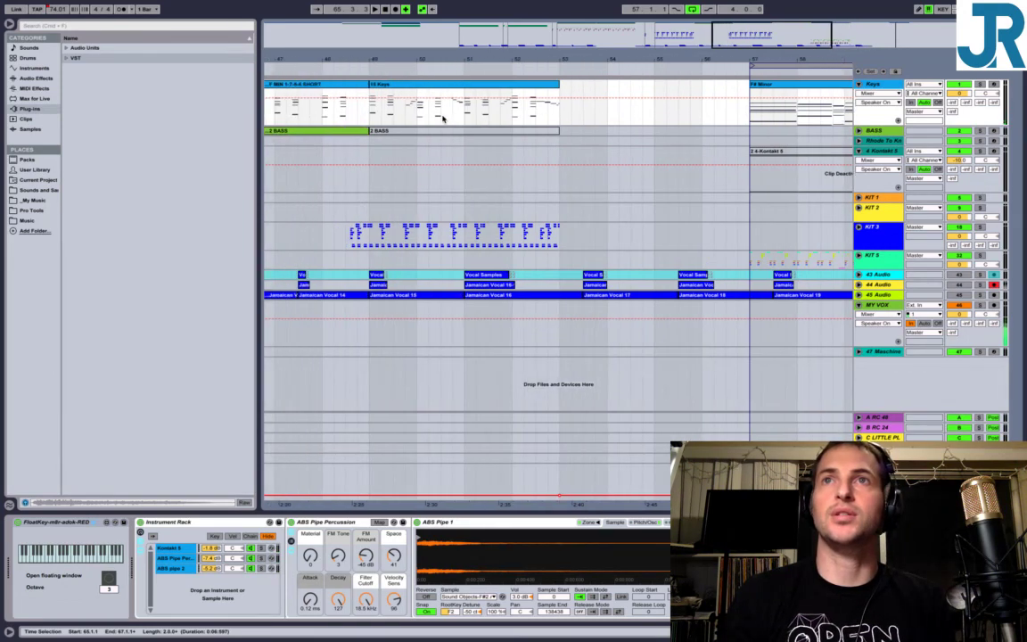
click(399, 87)
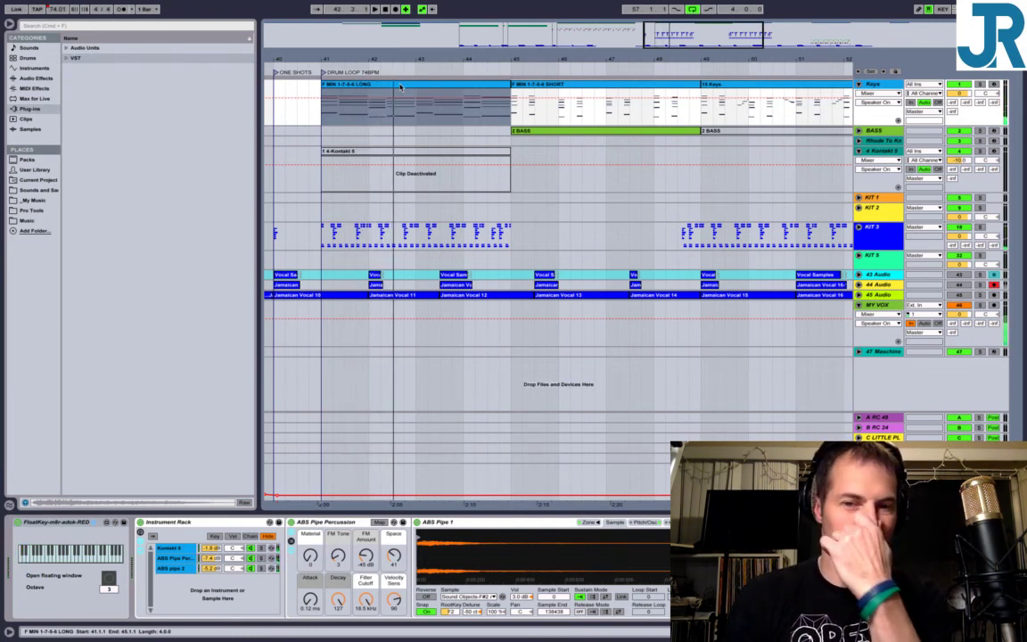
scroll(424, 122, left, 4)
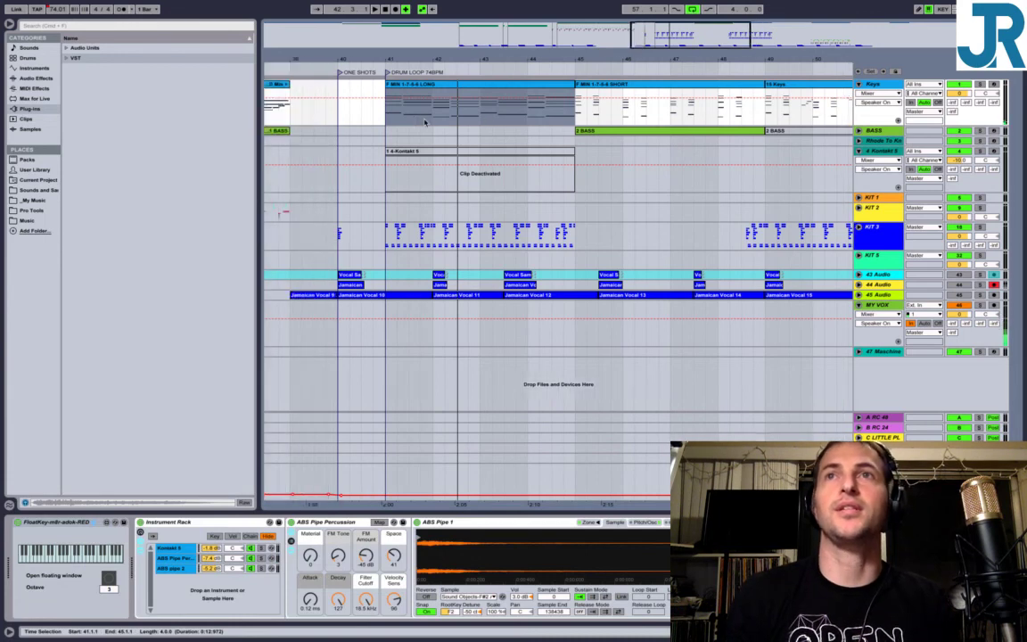
scroll(388, 102, left, 4)
scroll(361, 87, left, 6)
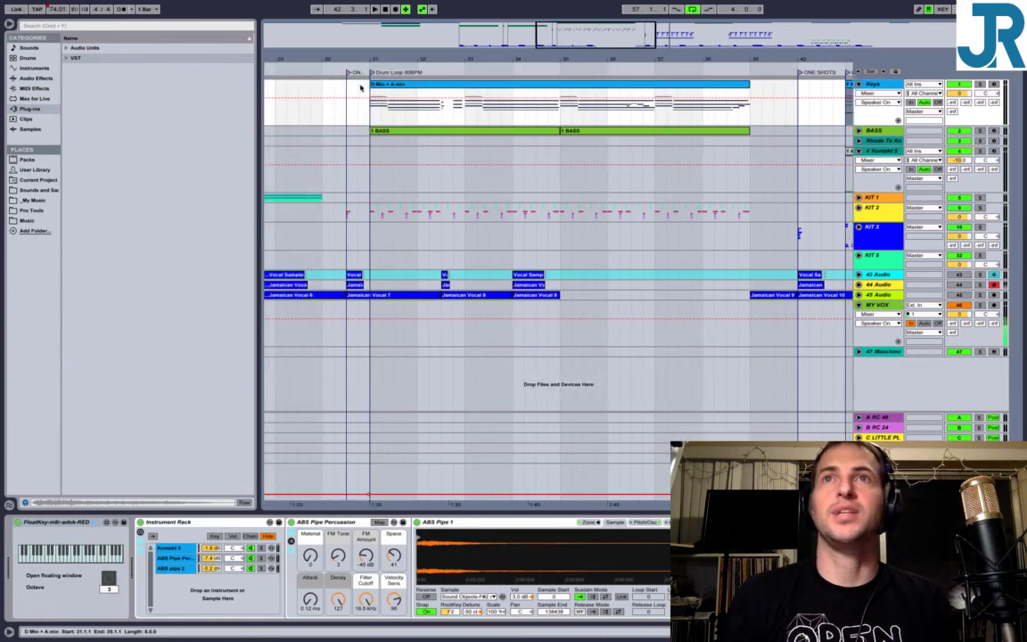
key(space)
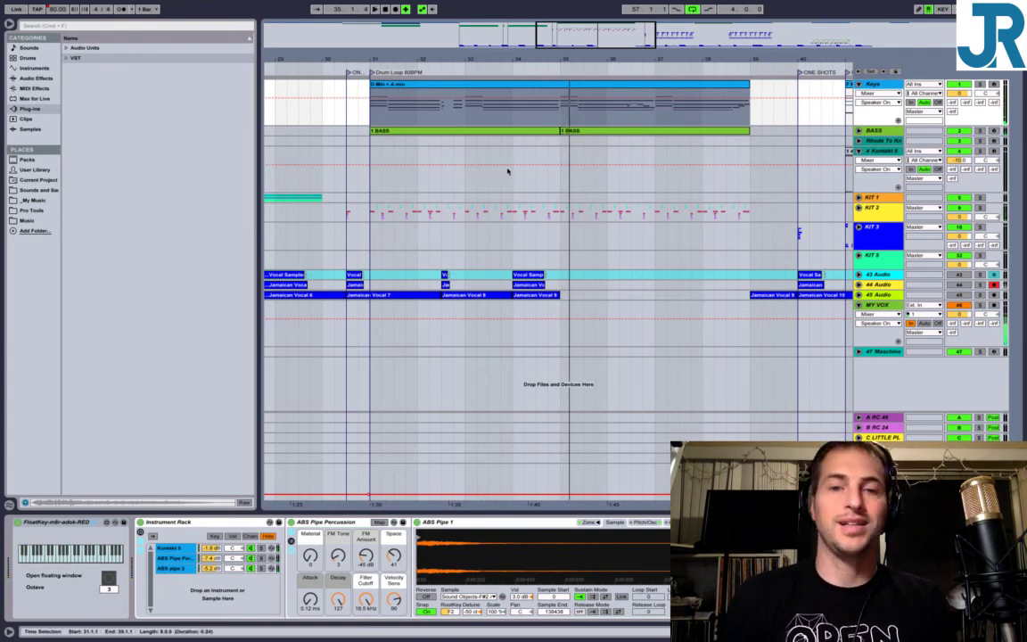
Review the arrangement overview and play the C Min clip on the Keys track again from bar 65.
drag(569, 60, 545, 11)
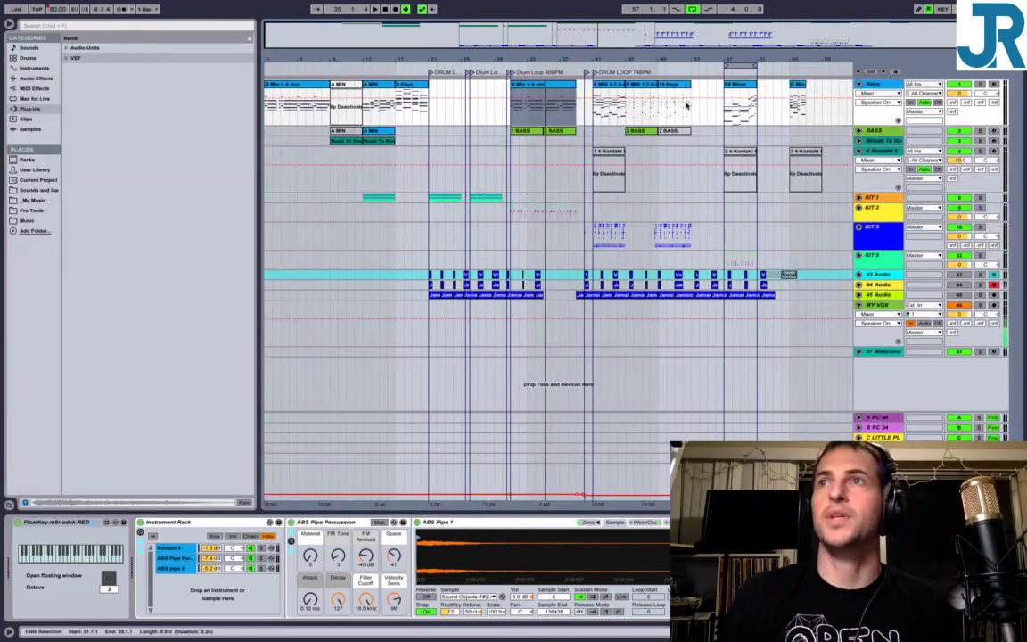
drag(646, 59, 615, 163)
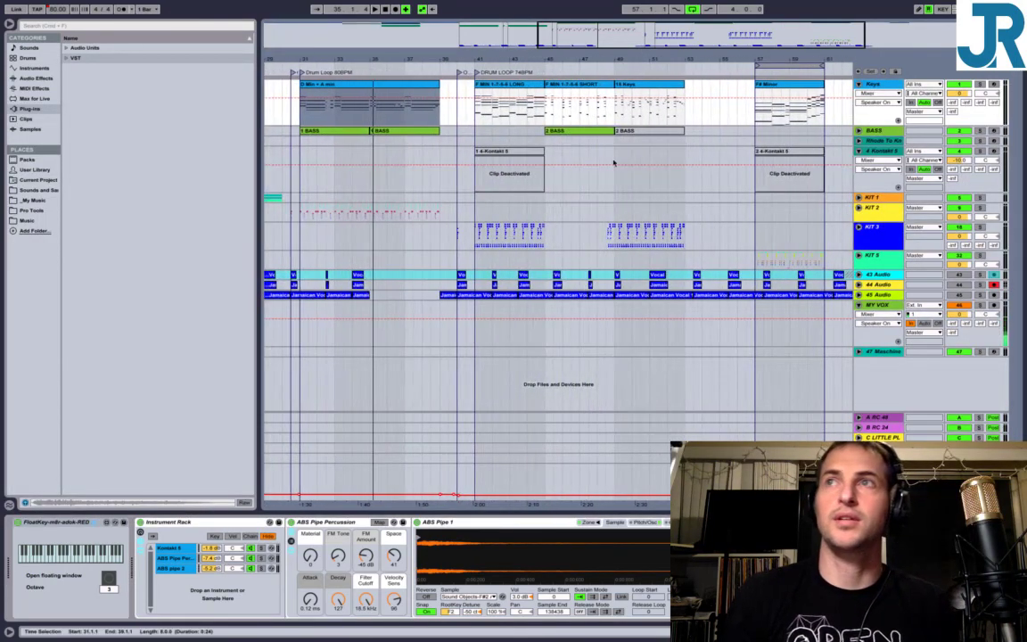
scroll(617, 170, right, 3)
scroll(617, 172, right, 5)
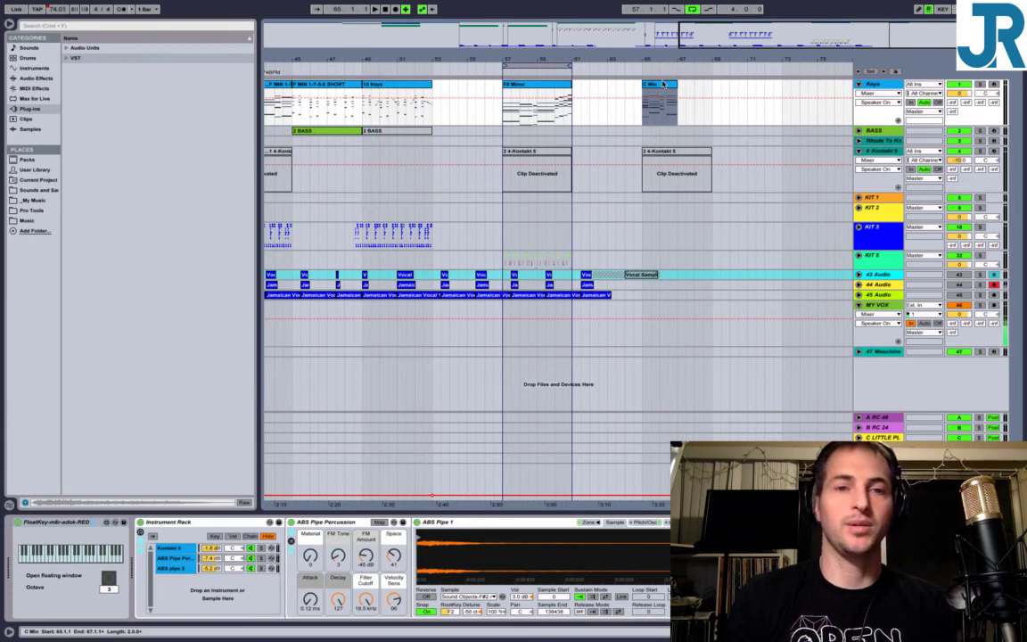
key(space)
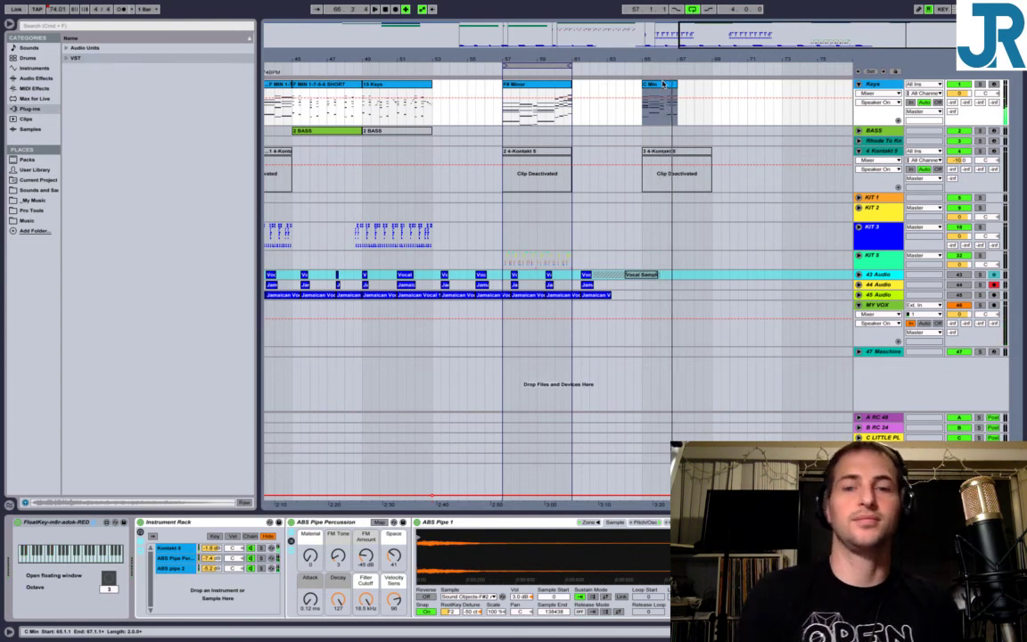
Select the loop range from bar 57 to 61, covering the F# Minor section.
click(530, 64)
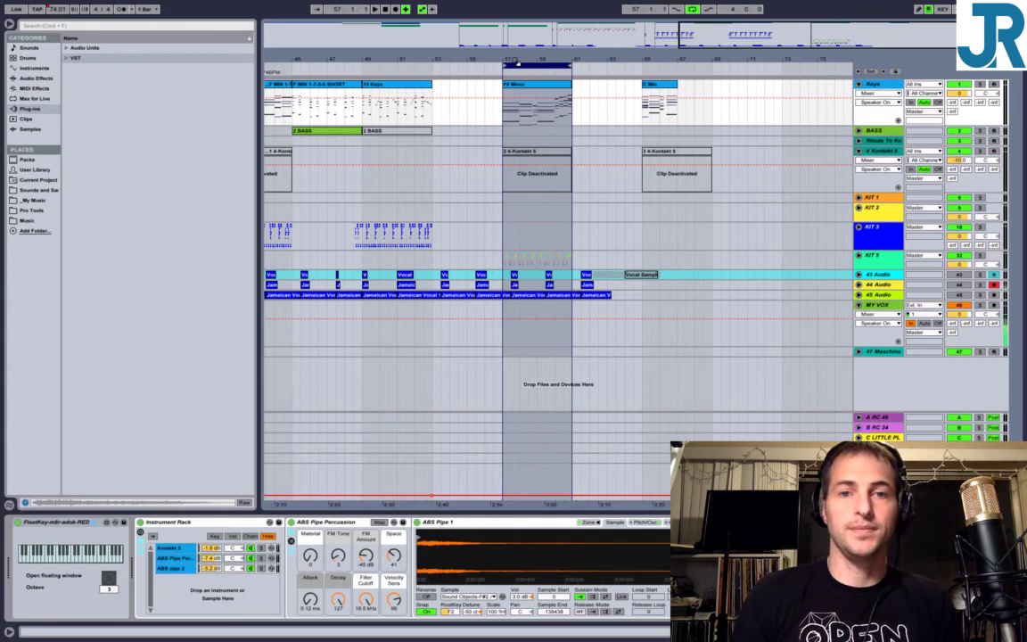
mouse_move(459, 4)
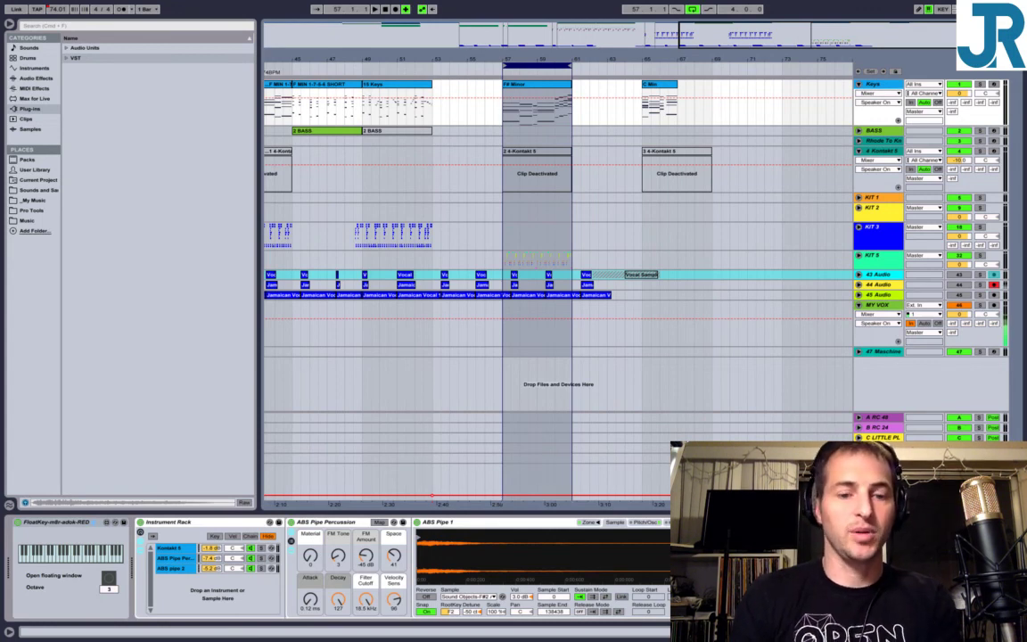
key(super+Tab)
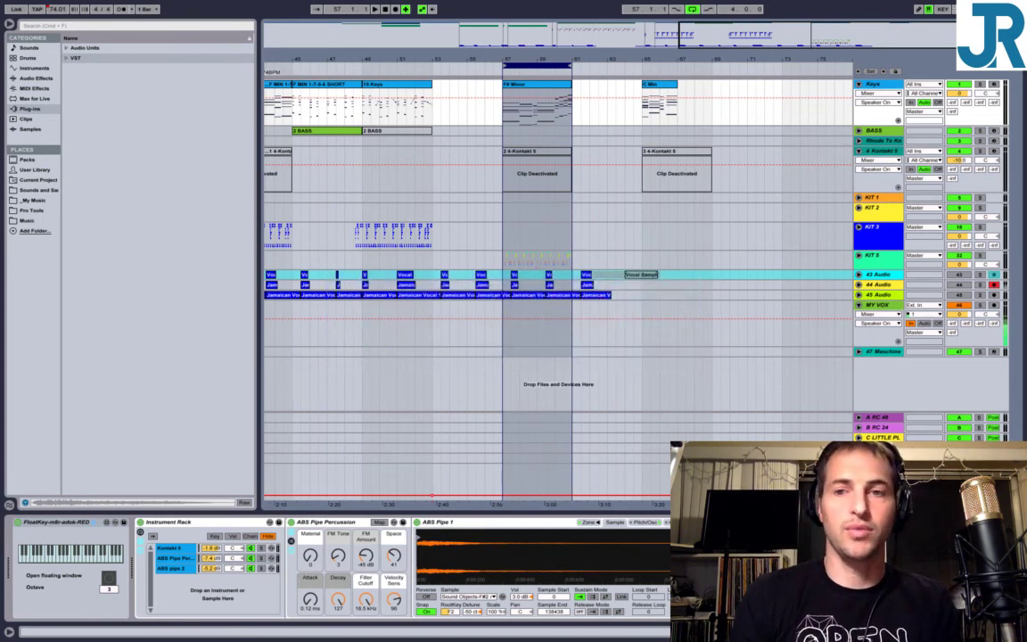